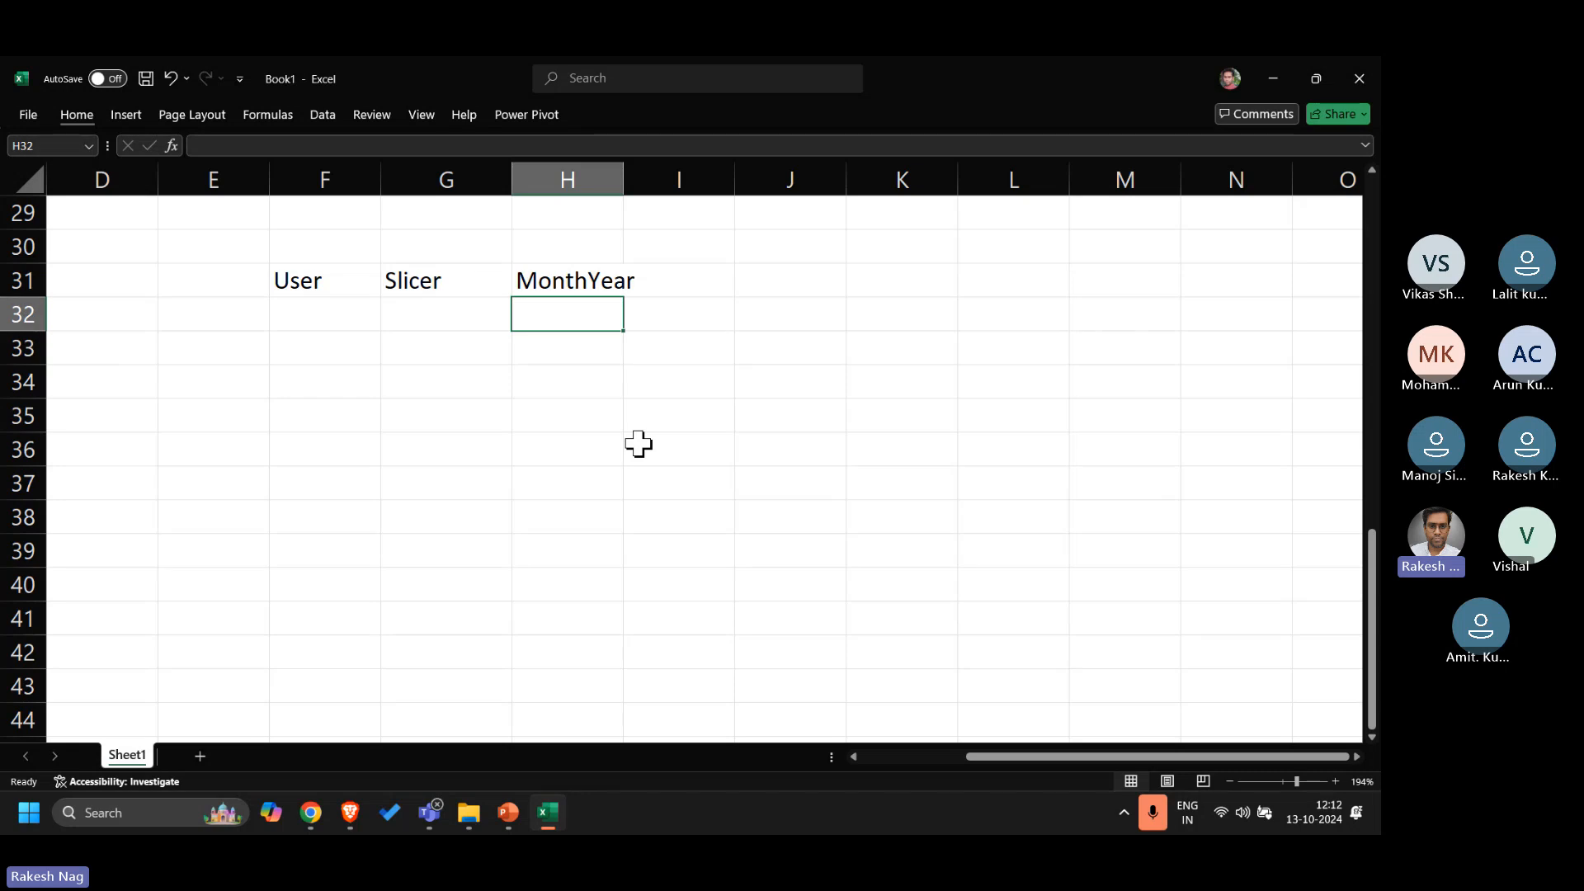
Step: Enter oct-24 as text in cell H32 under the MonthYear heading
type("o")
key("Escape")
type("'oct")
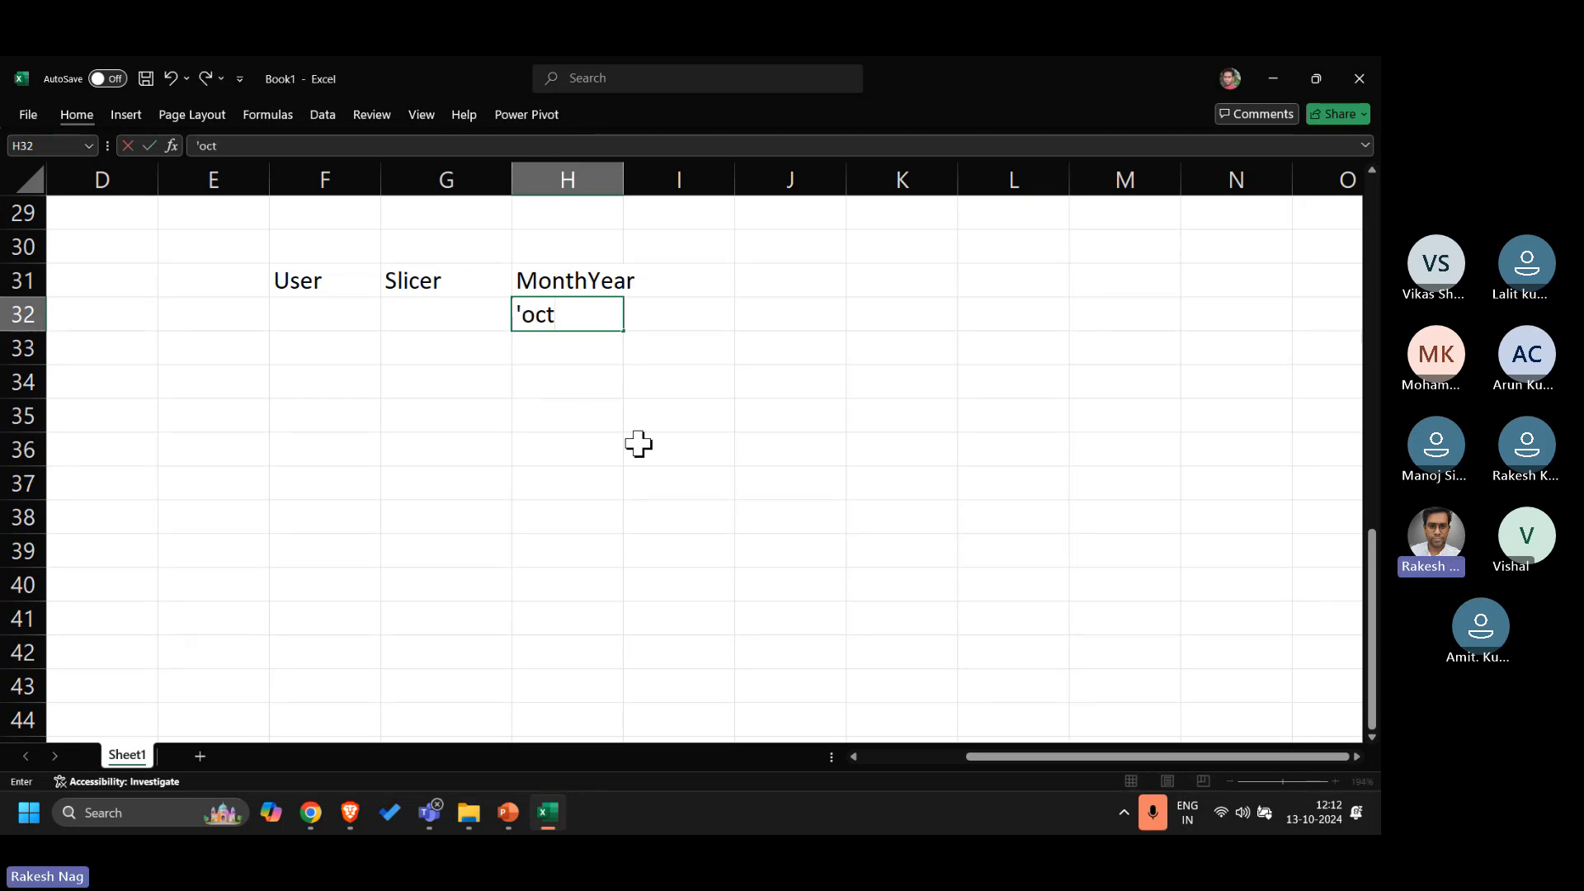
key("Return")
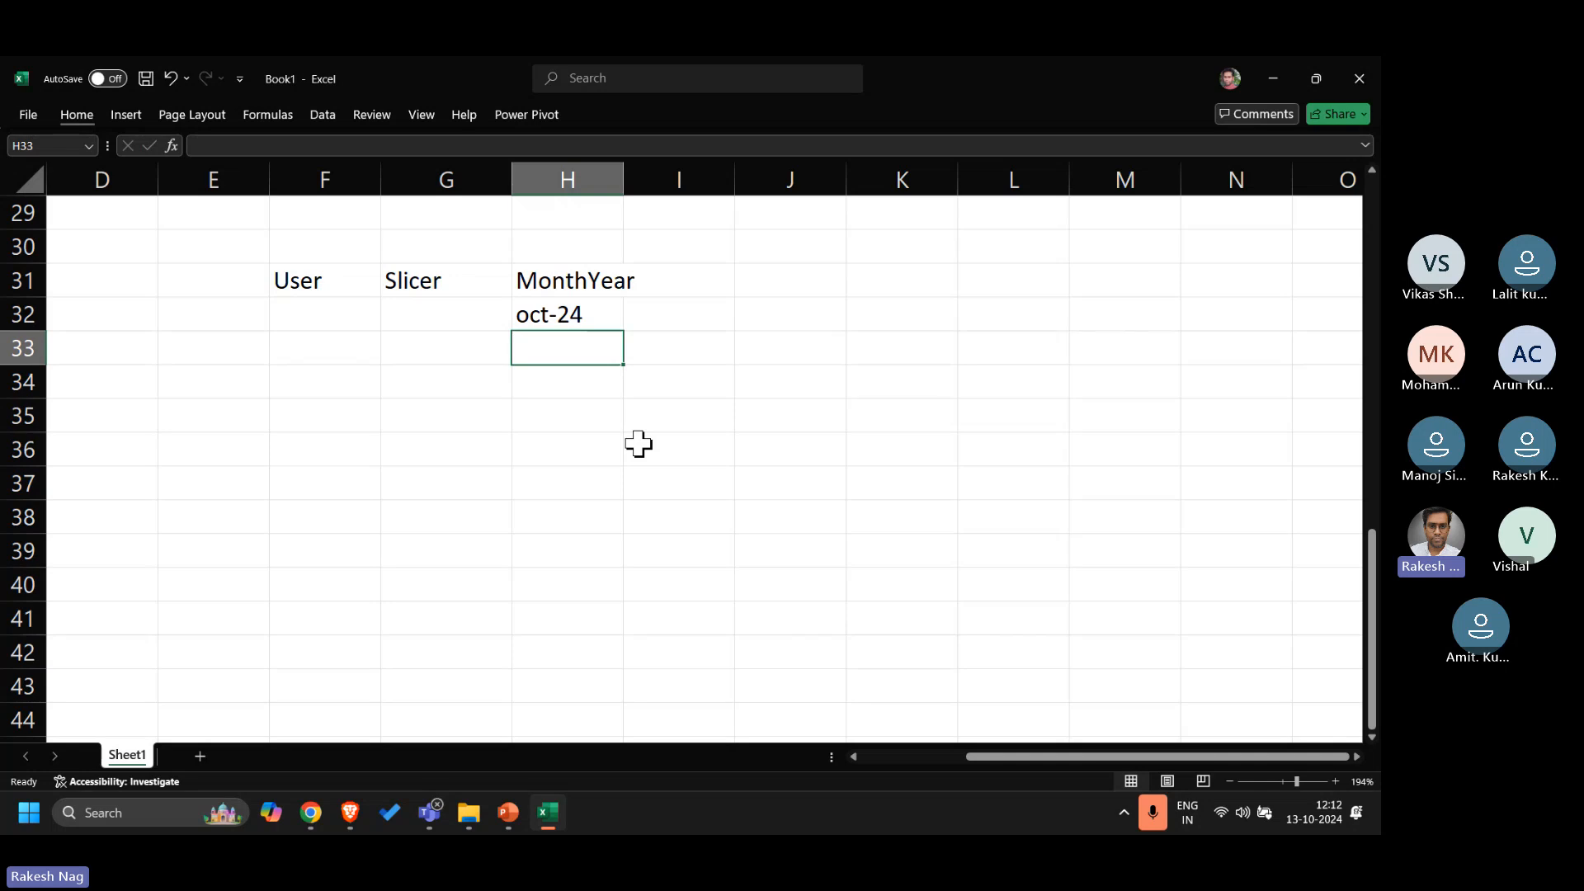
Step: Enter Jan-24 in cell F38 and Feb-24 in cell F39
key("Up")
key("Down")
key("Down")
key("Down")
key("Down")
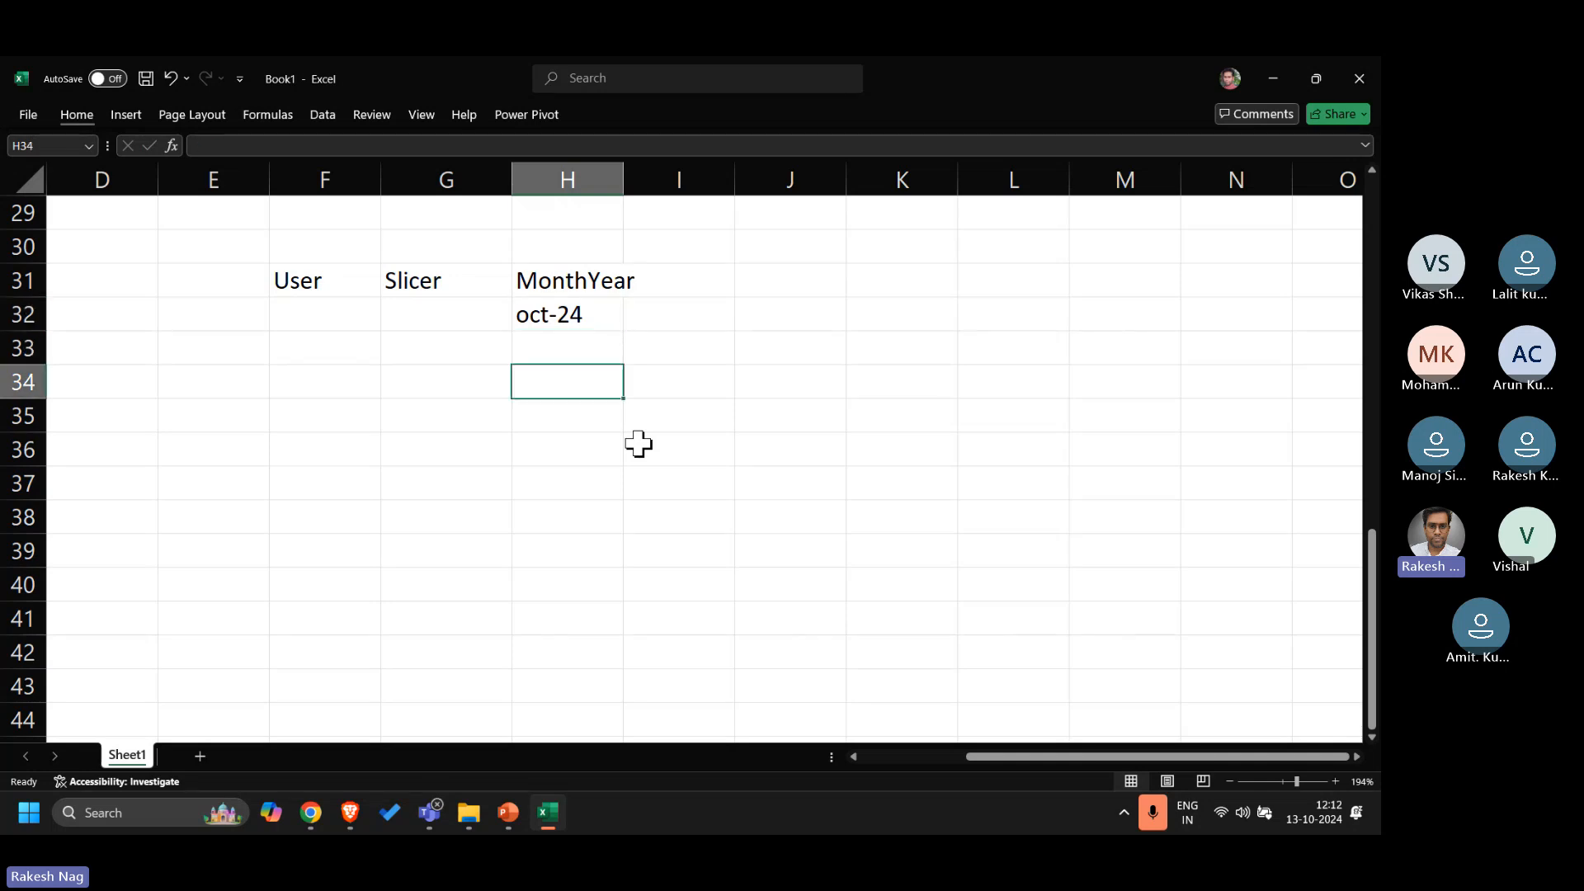
key("Down")
key("Left")
key("Left")
key("Up")
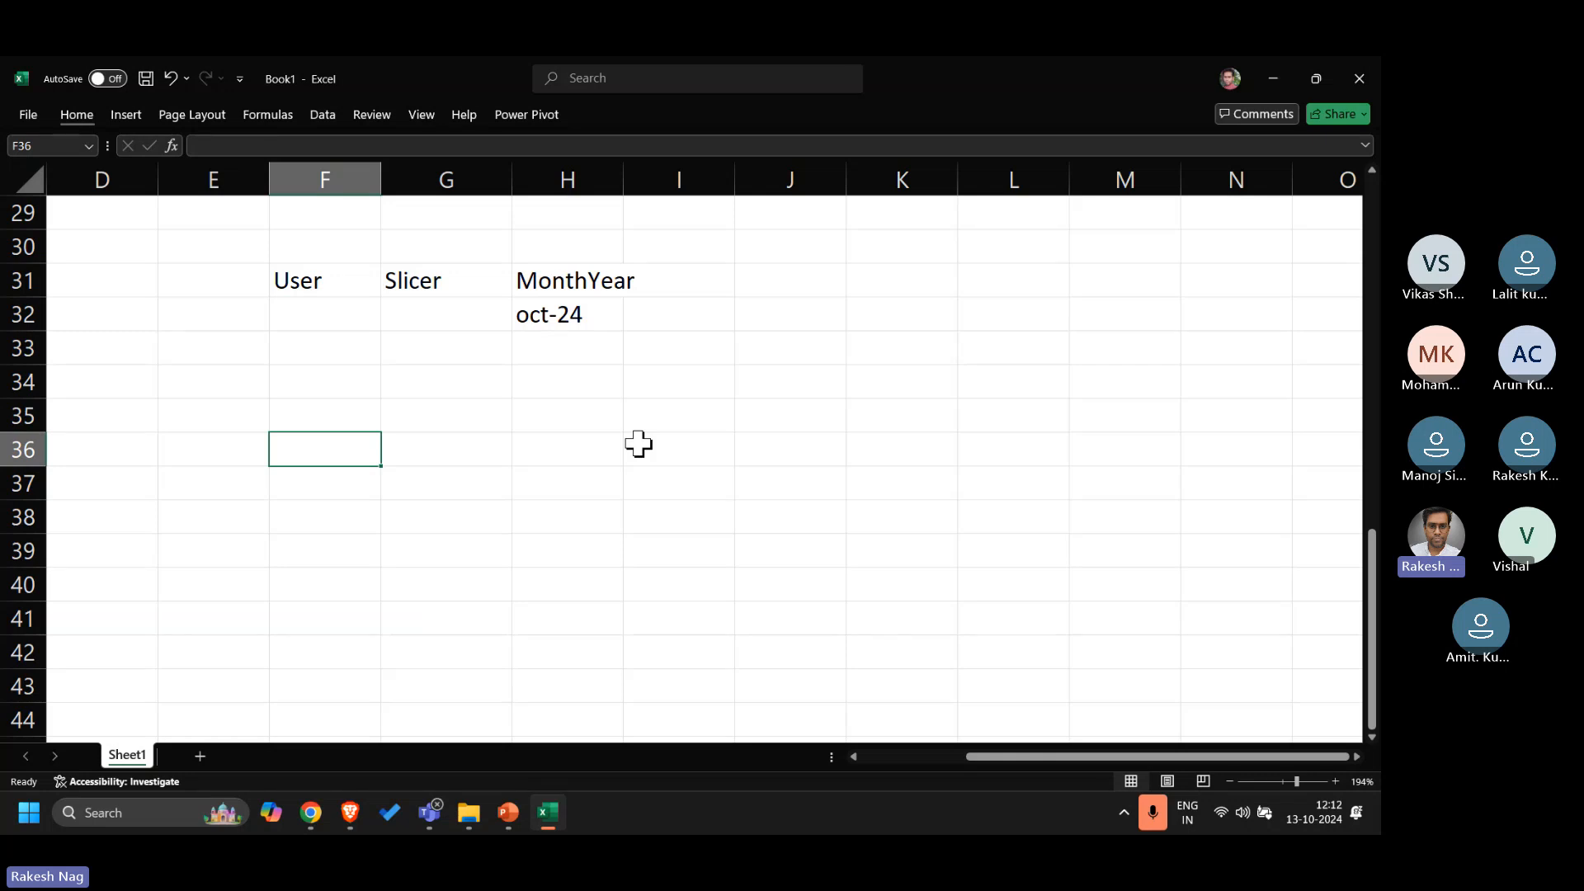
key("Down")
key("Down")
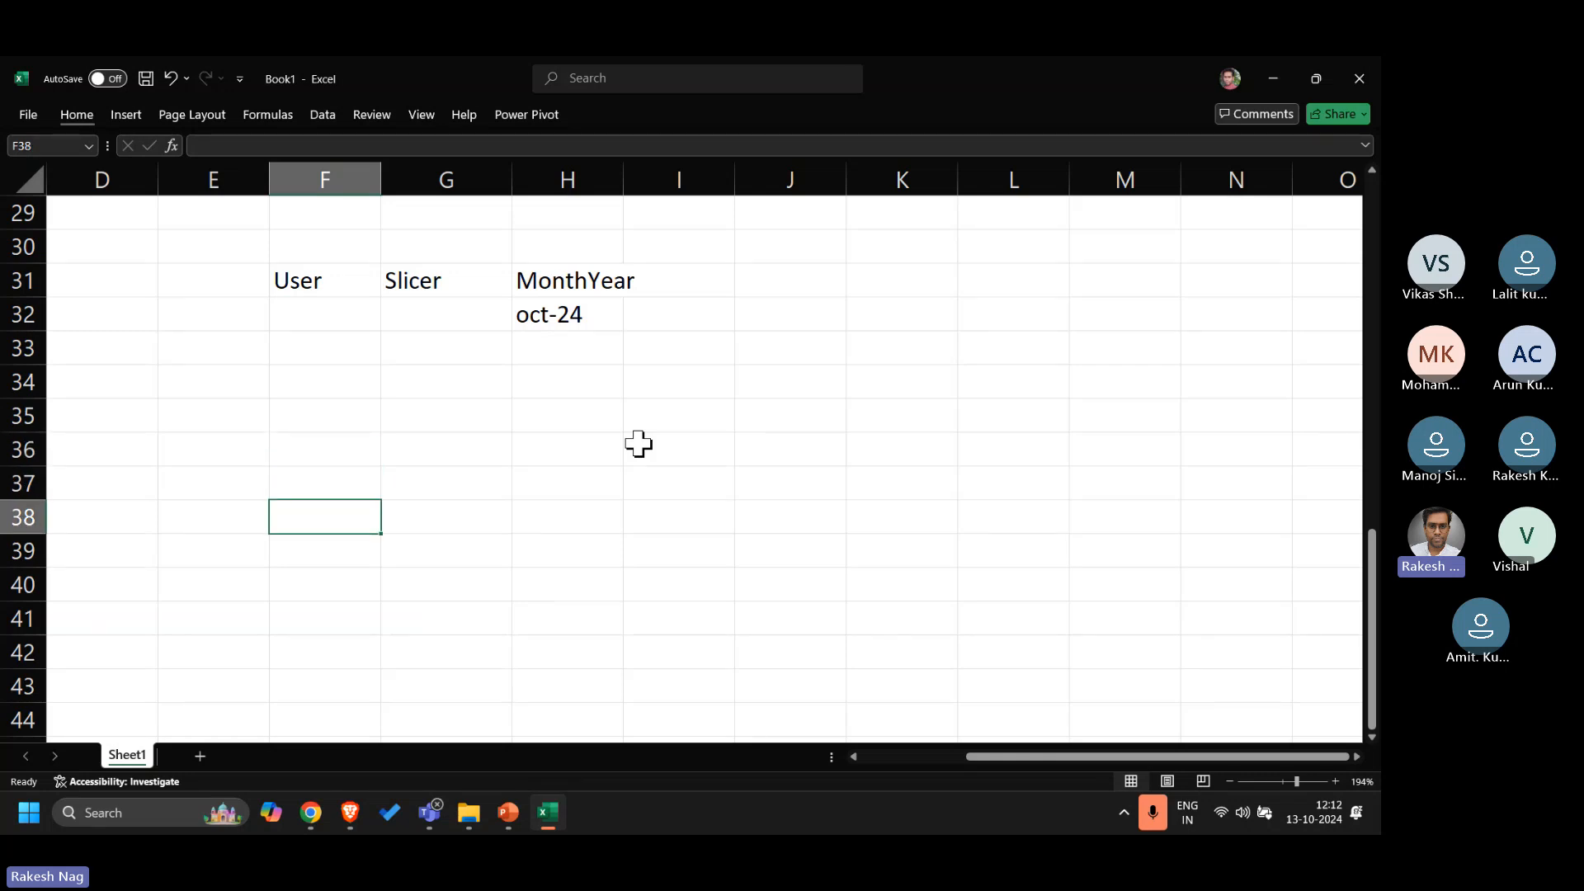
type("Jan")
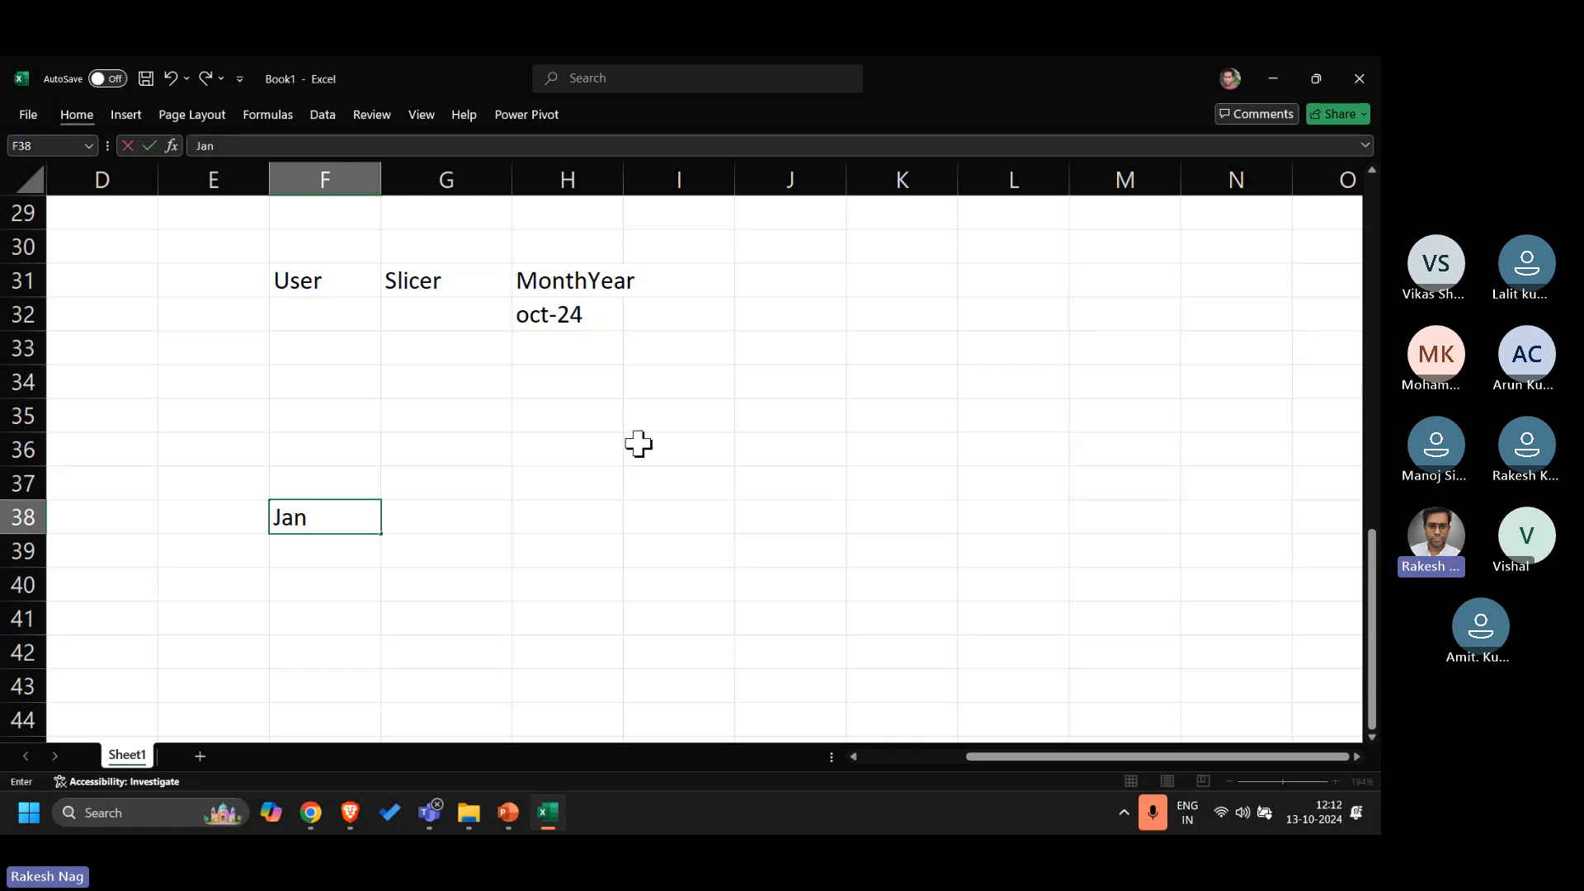
type("-24")
key("Return")
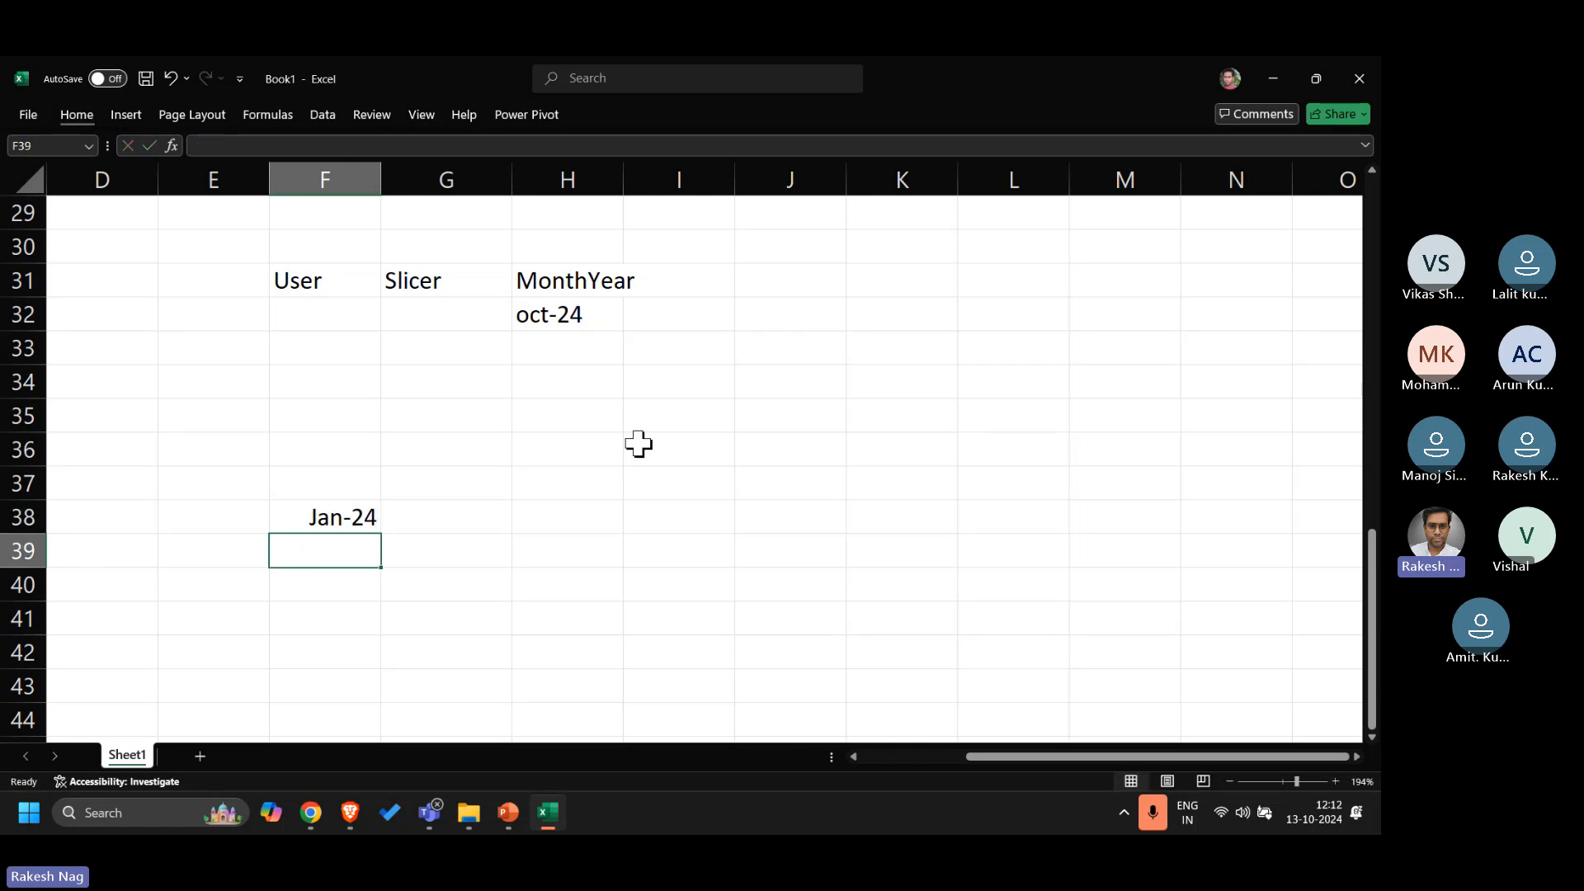
type("Feb-24")
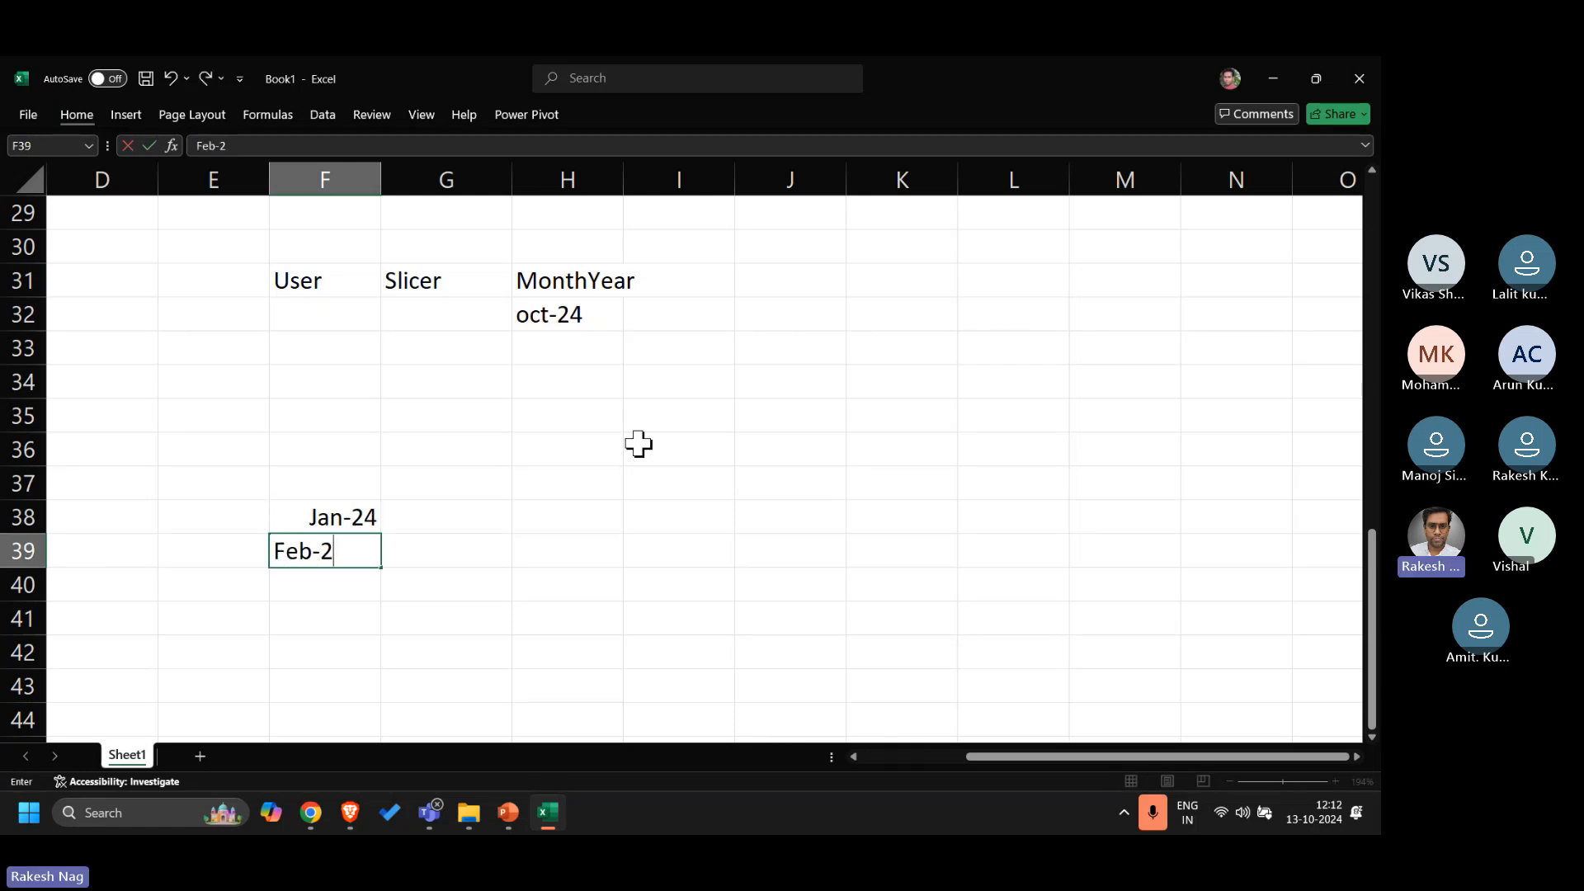
key("Return")
Step: Extend the Jan-24 and Feb-24 month series down column F through Oct-24 in F47
left_click(363, 525)
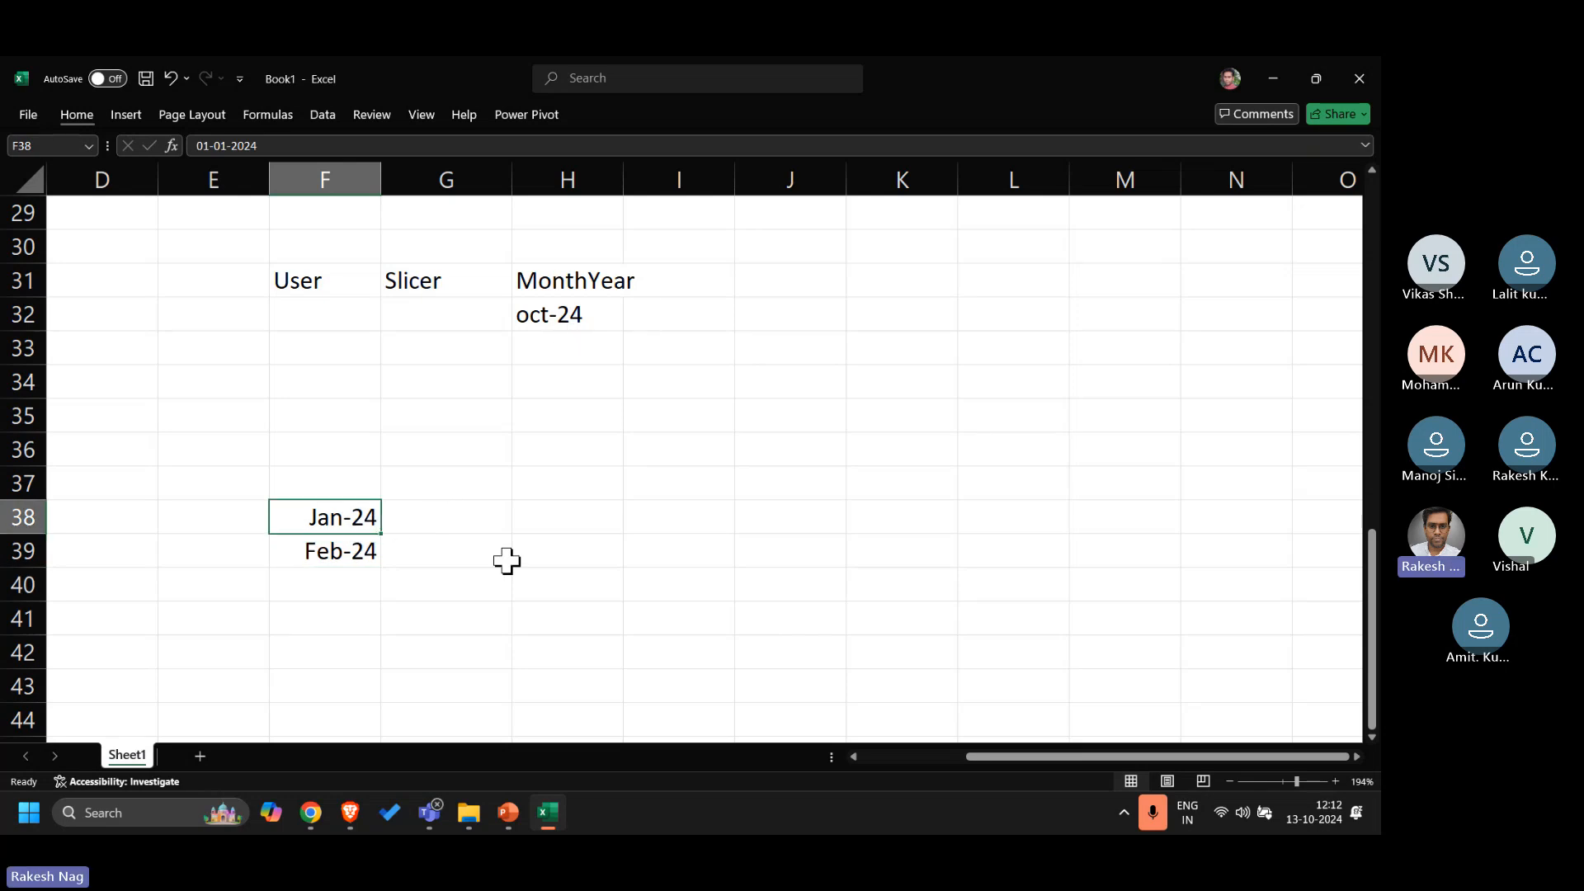
key("shift+Down")
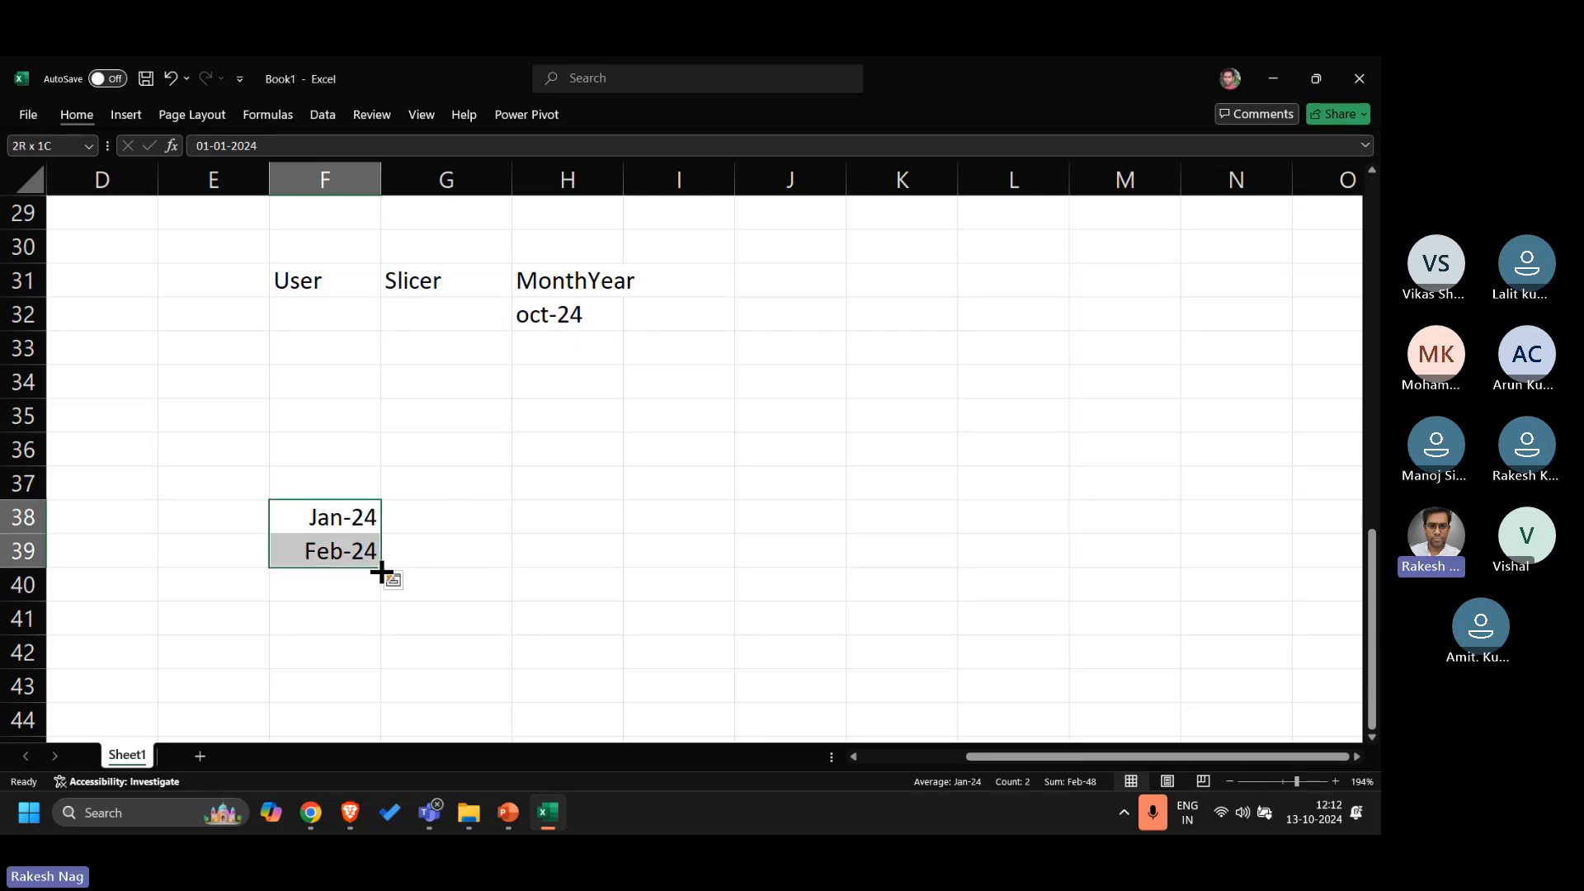
left_click_drag(380, 567, 375, 788)
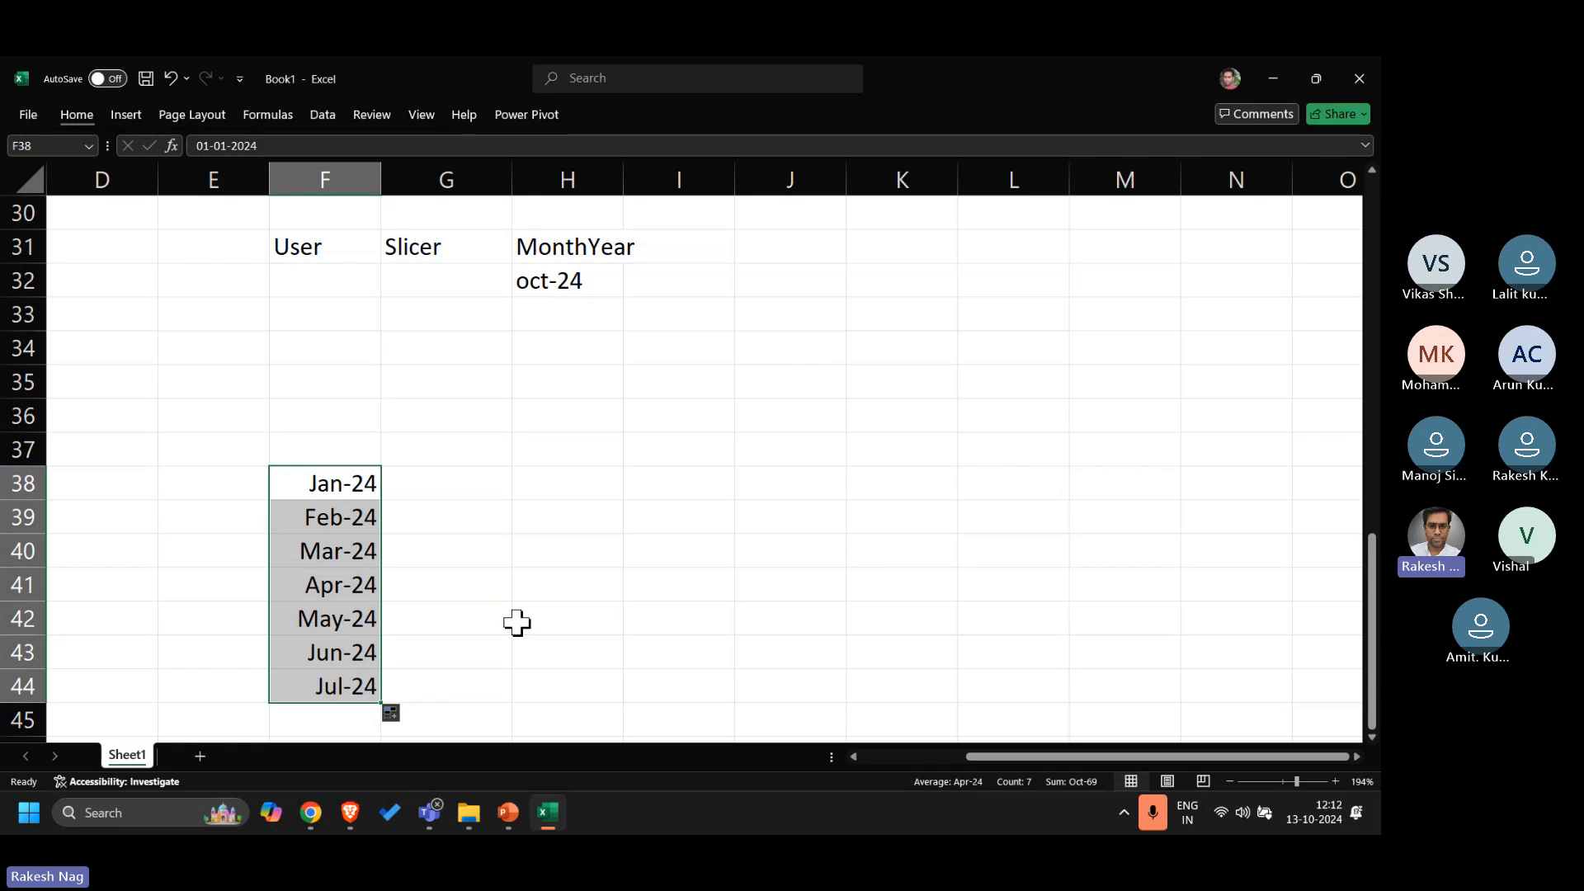
scroll(517, 622, "down", 2)
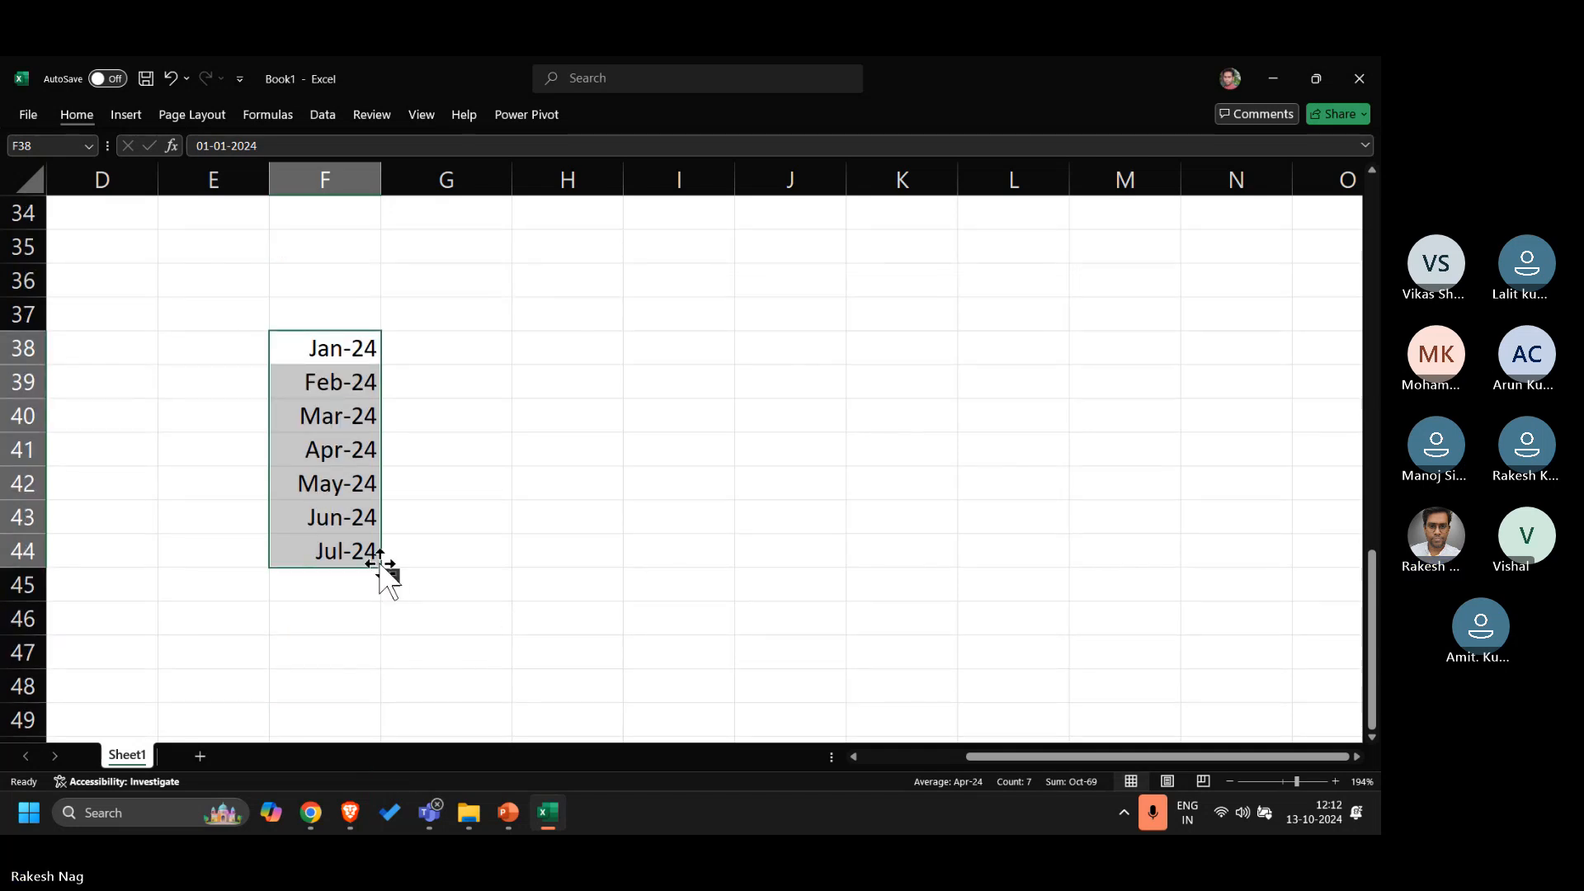
left_click_drag(381, 567, 378, 681)
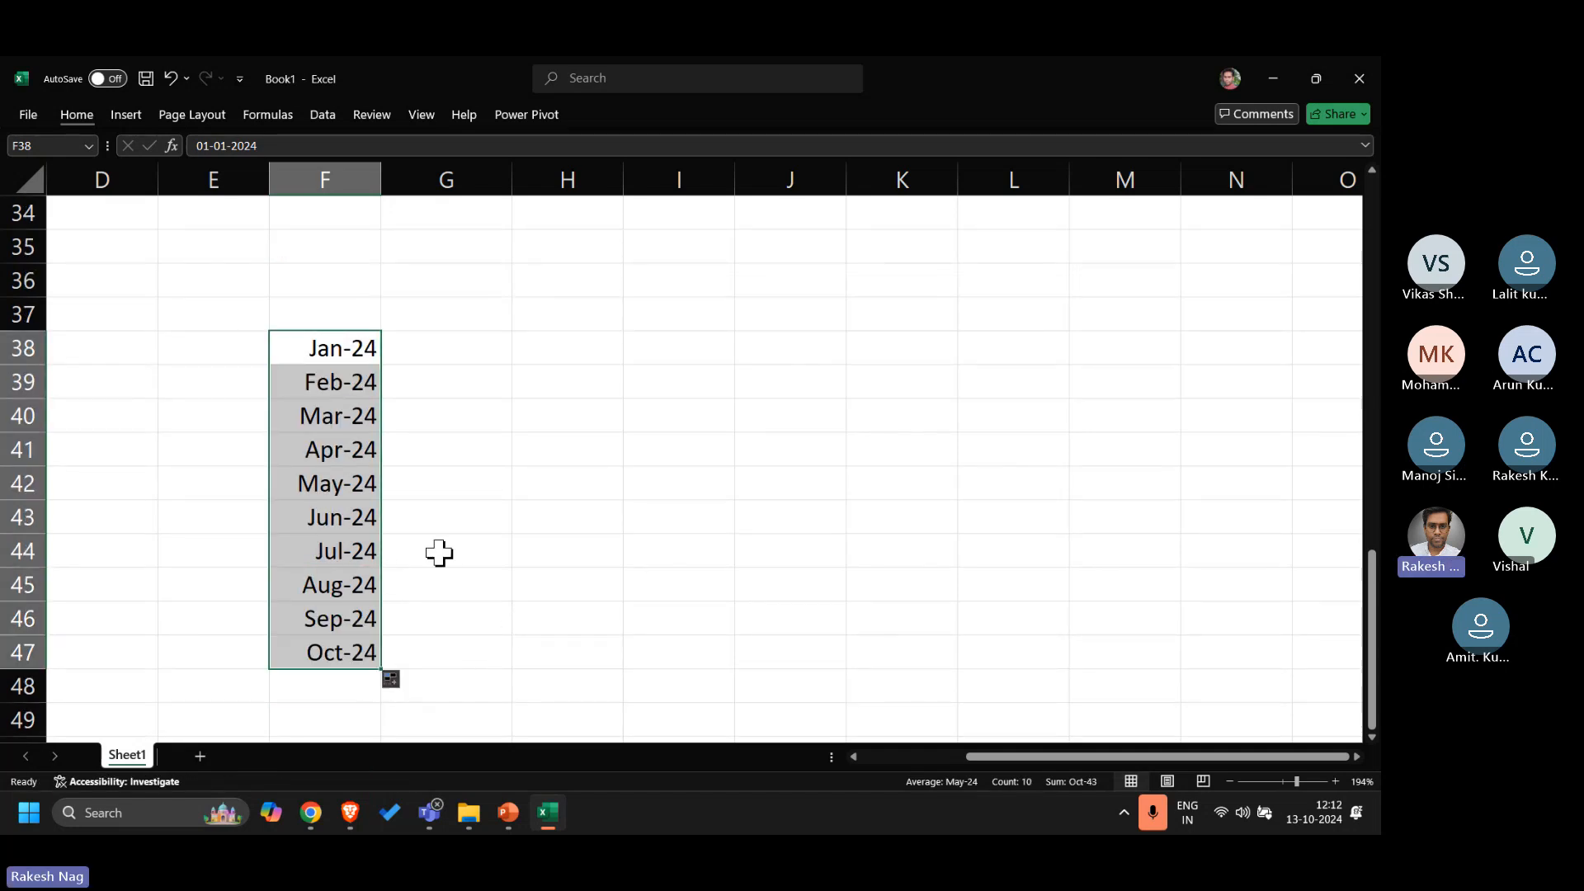
scroll(438, 553, "down", 3)
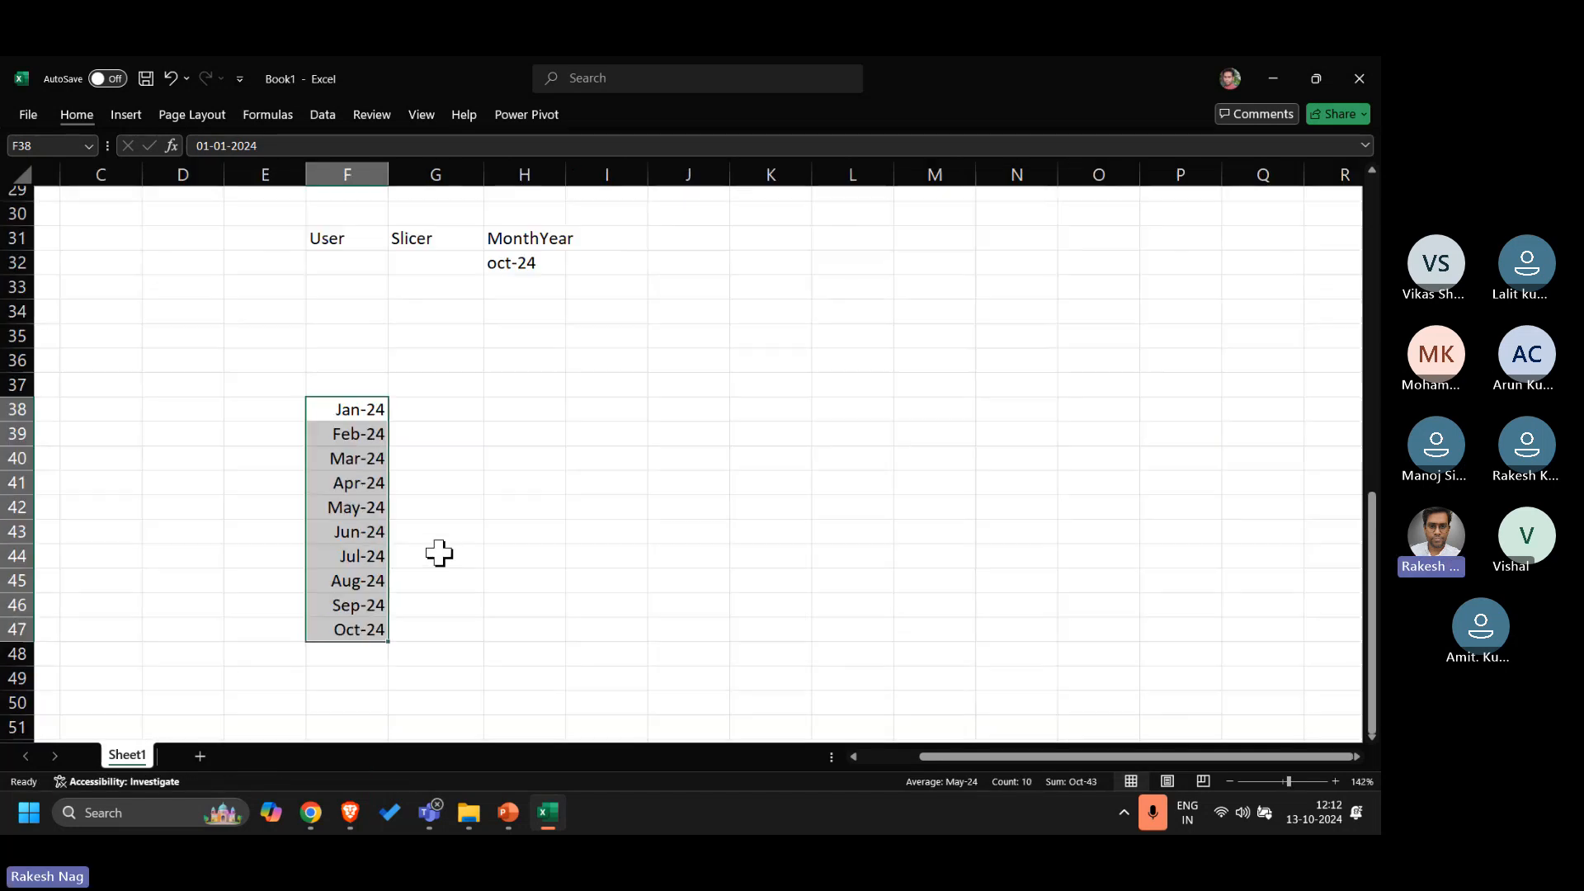
Step: Compare the MonthYear value in H32 with the month list starting at F38
left_click(531, 245)
key("Down")
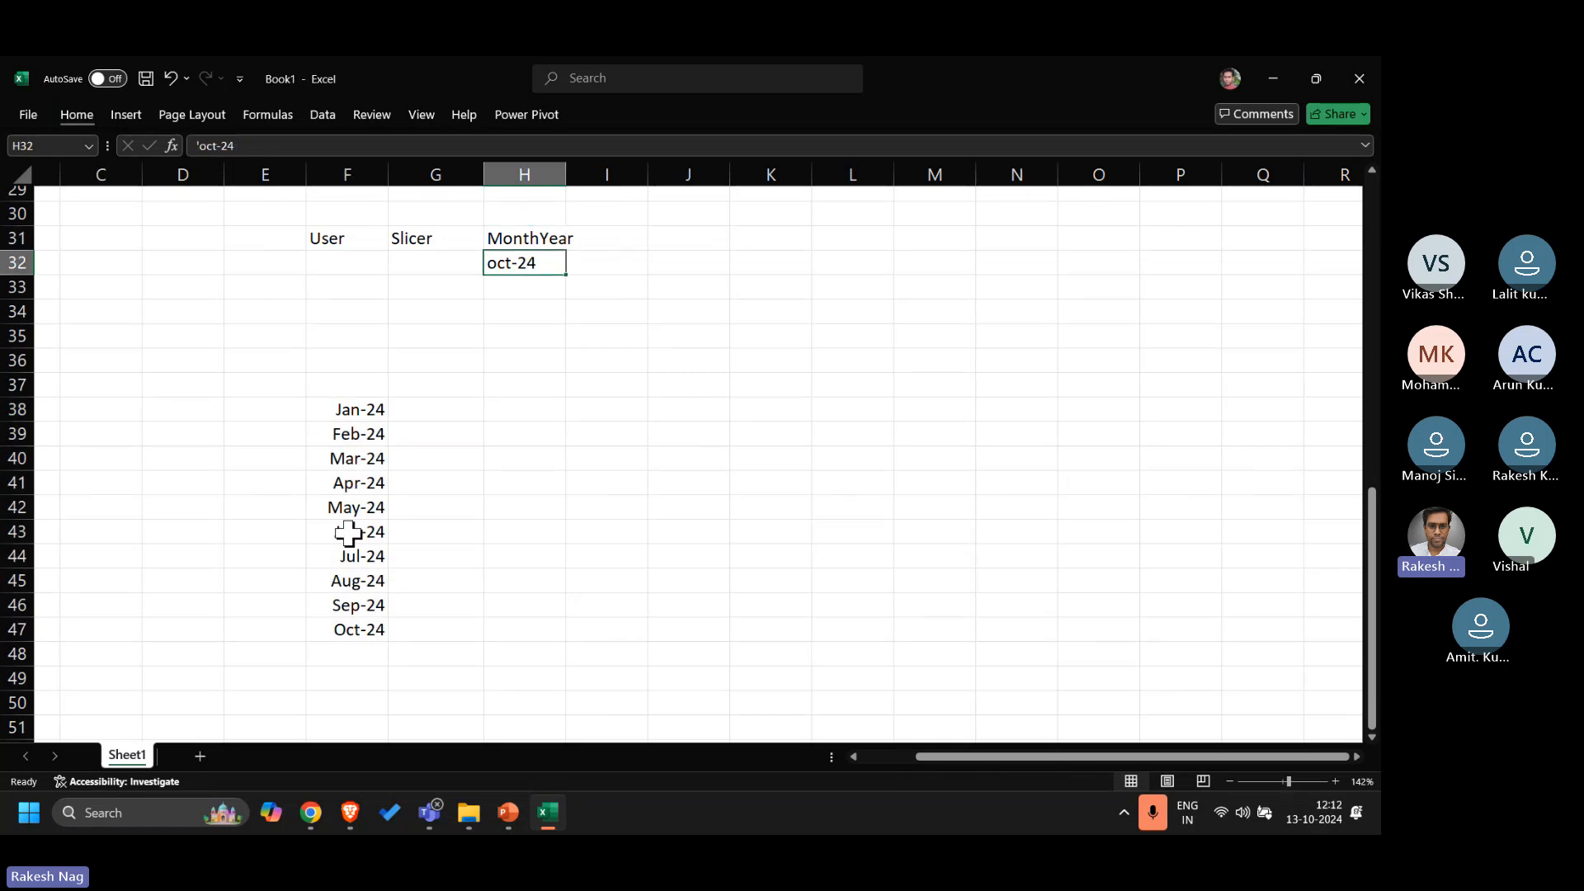
left_click(350, 417)
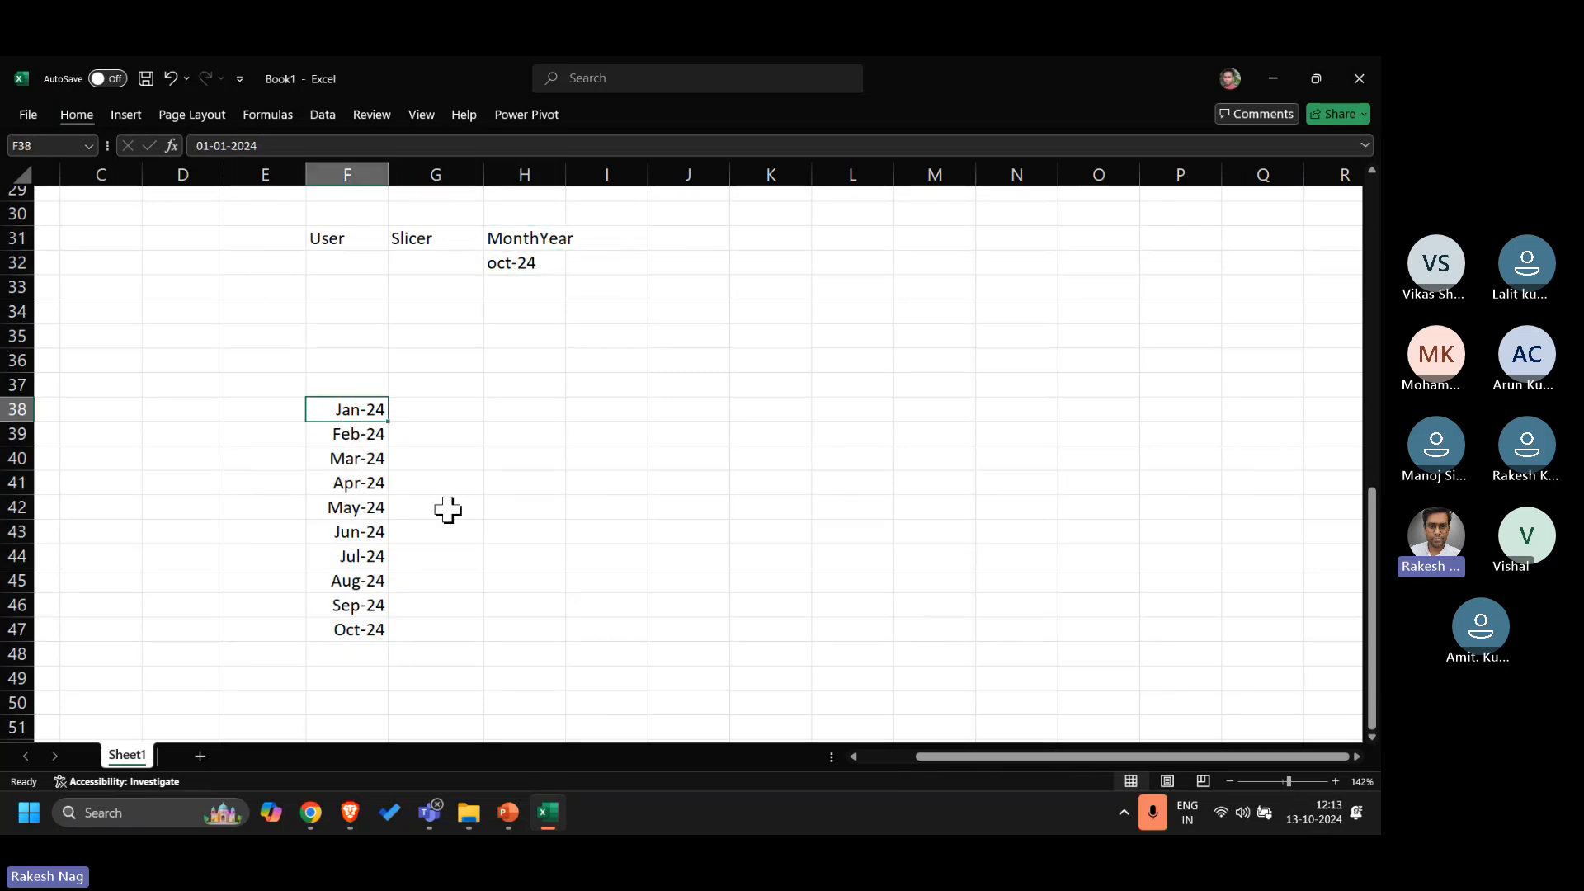
key("Up")
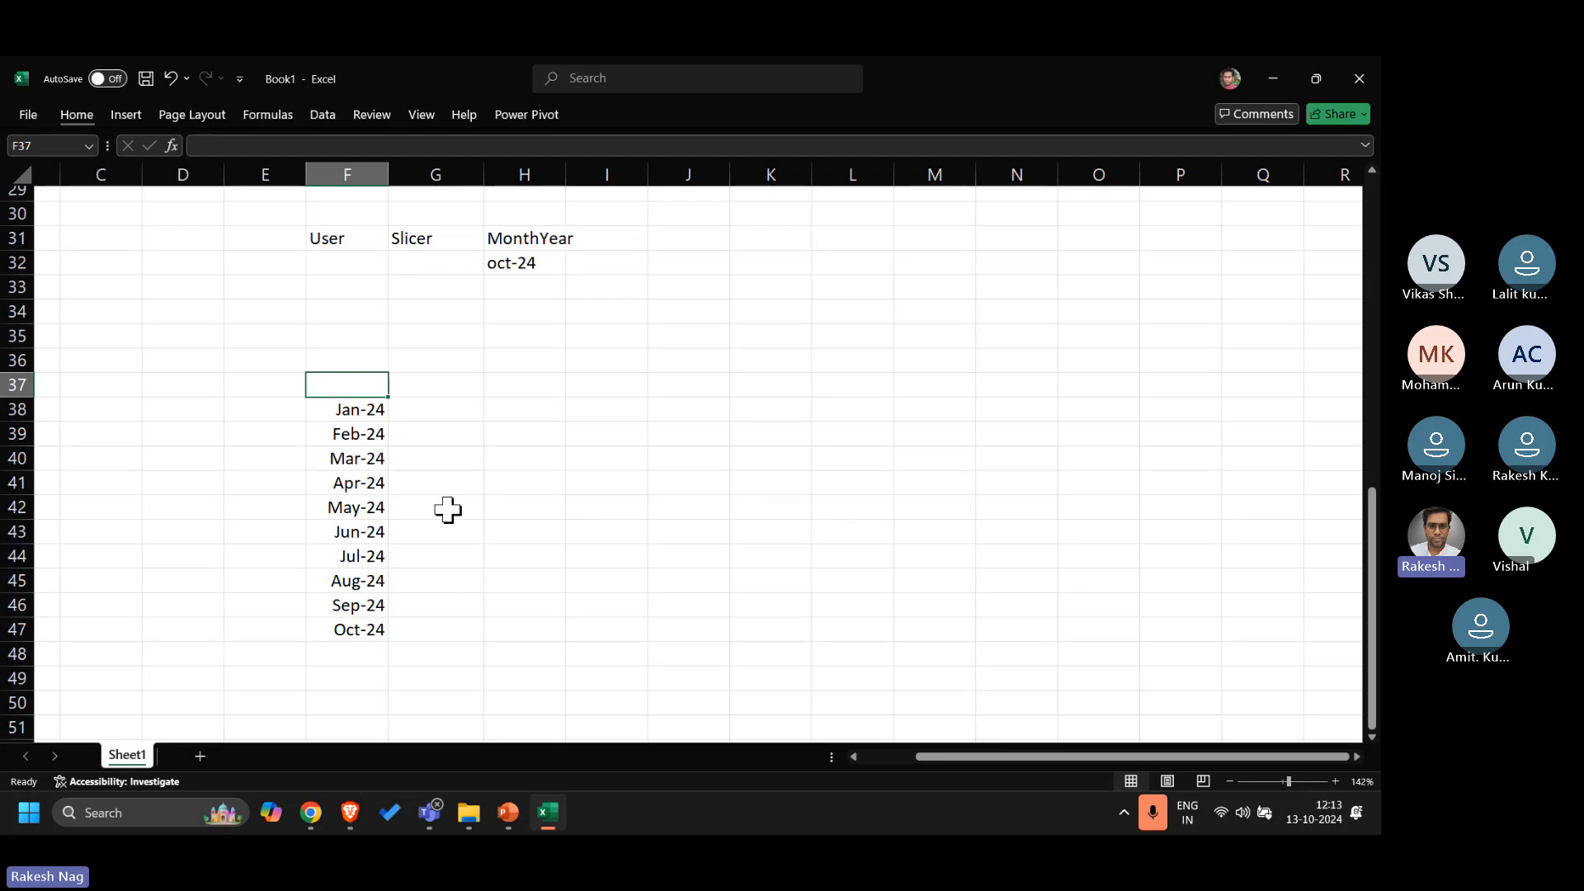
key("Down")
key("Down")
key("Down")
key("Down")
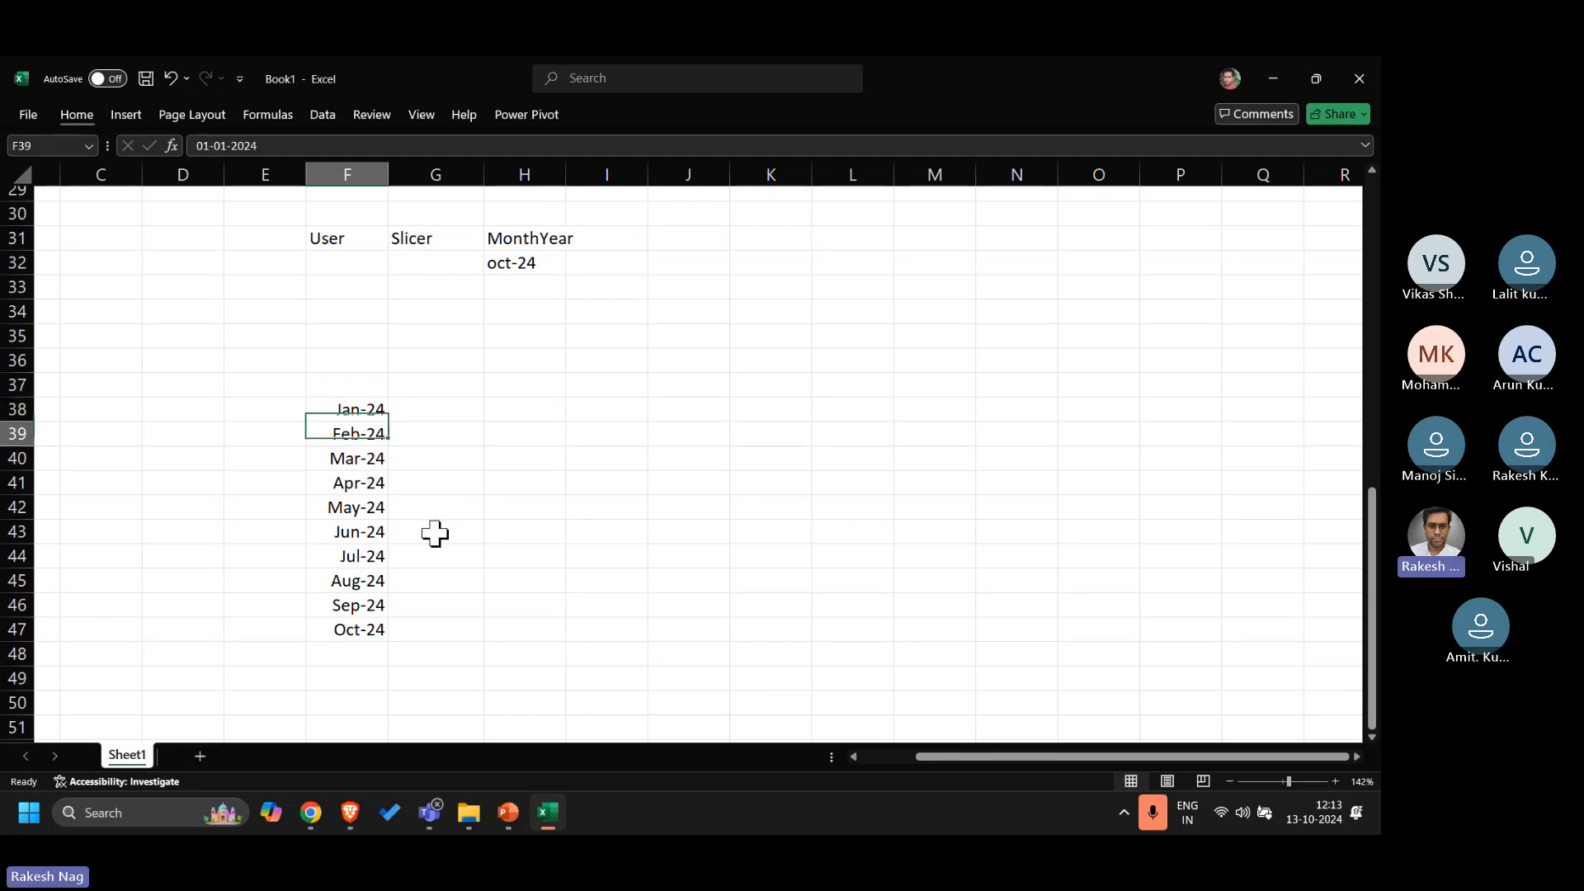
key("shift+Up")
key("shift+Up")
key("shift+Up")
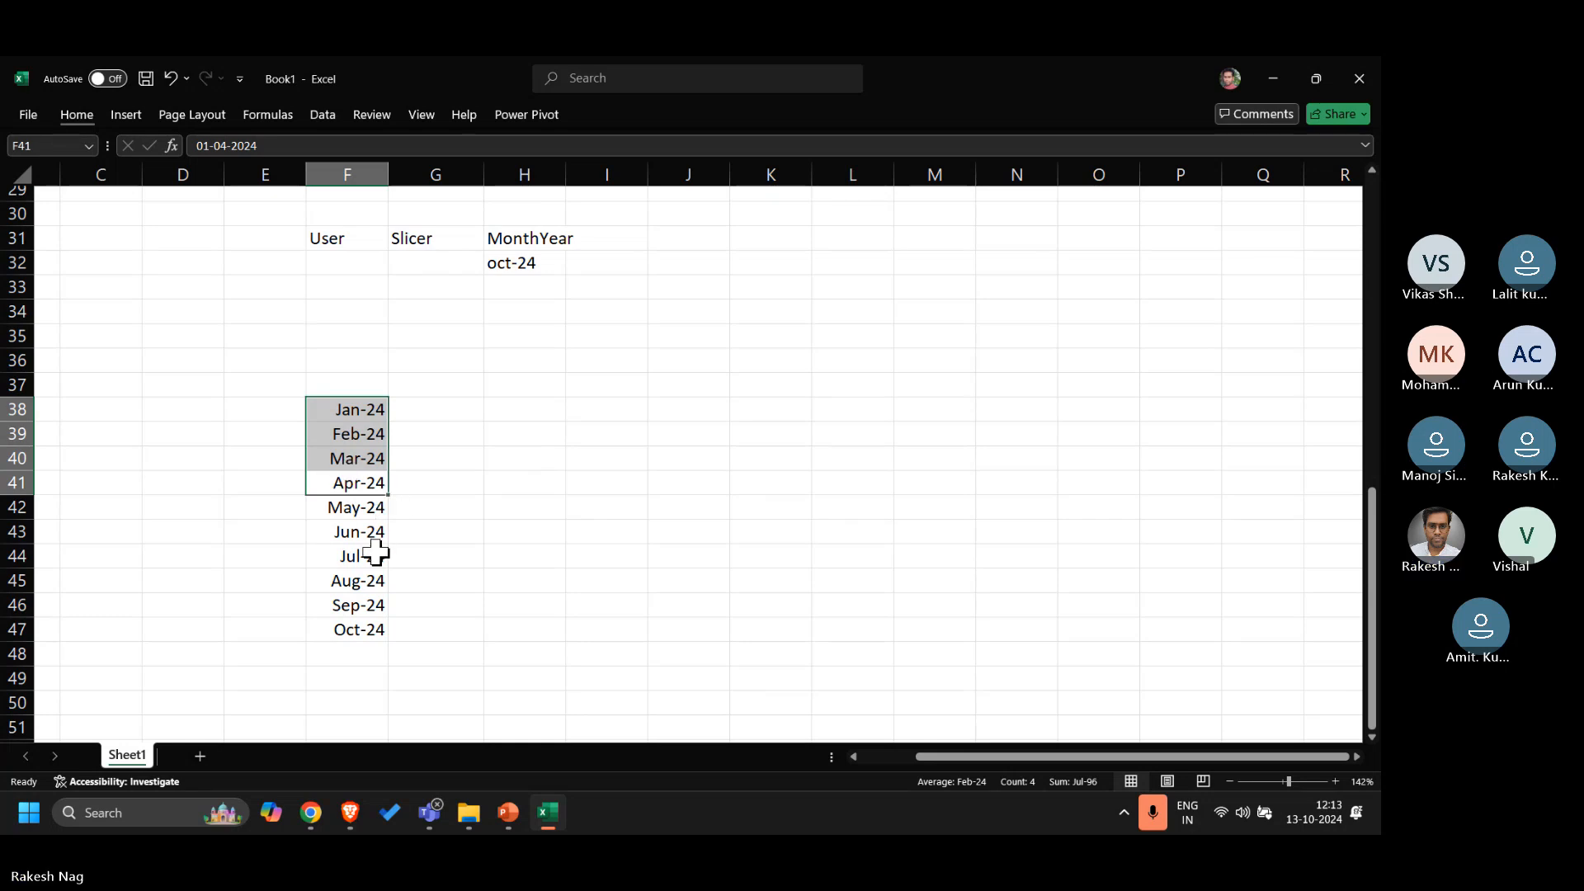
left_click(353, 415)
left_click_drag(352, 427, 368, 429)
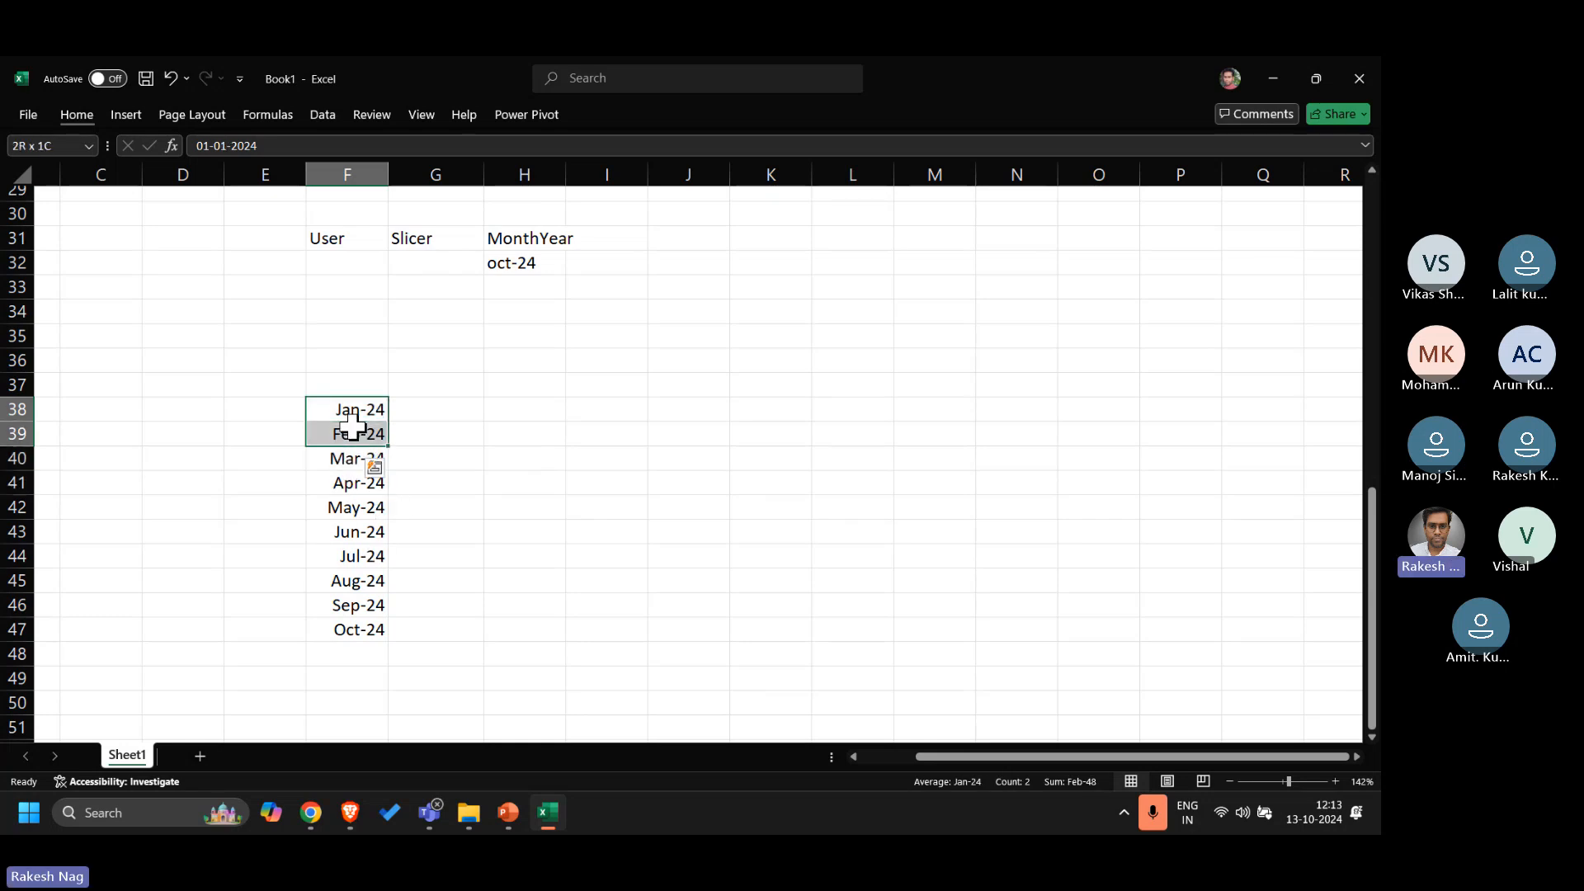
key("Up")
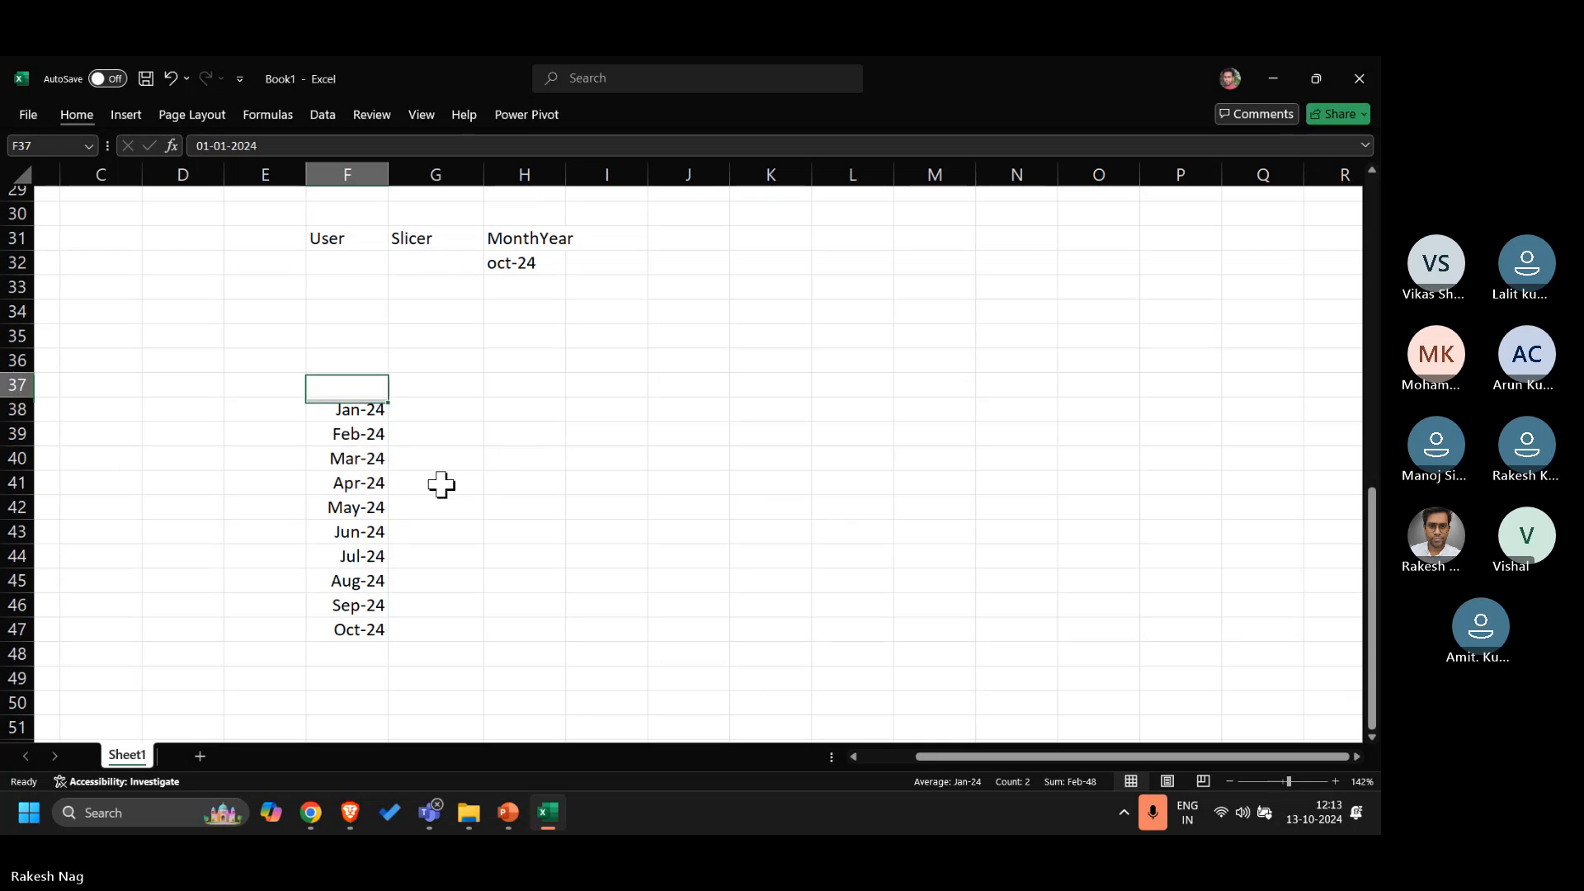
key("Down")
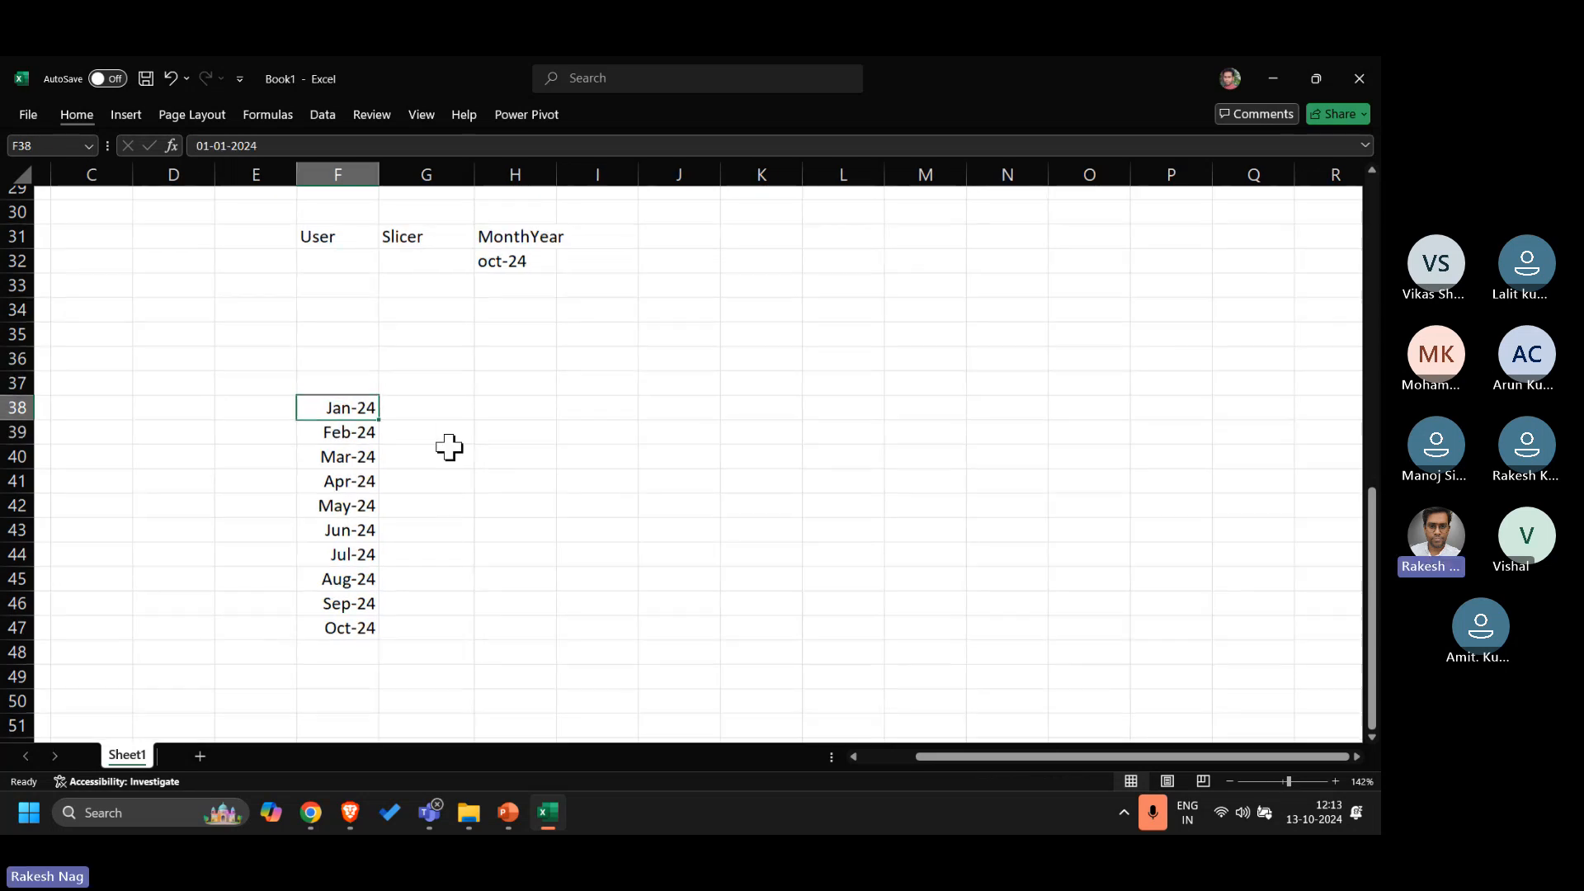
Step: Extend the month series upward from F38 so the list starts at Oct-23 in F35
scroll(449, 447, "up", 6)
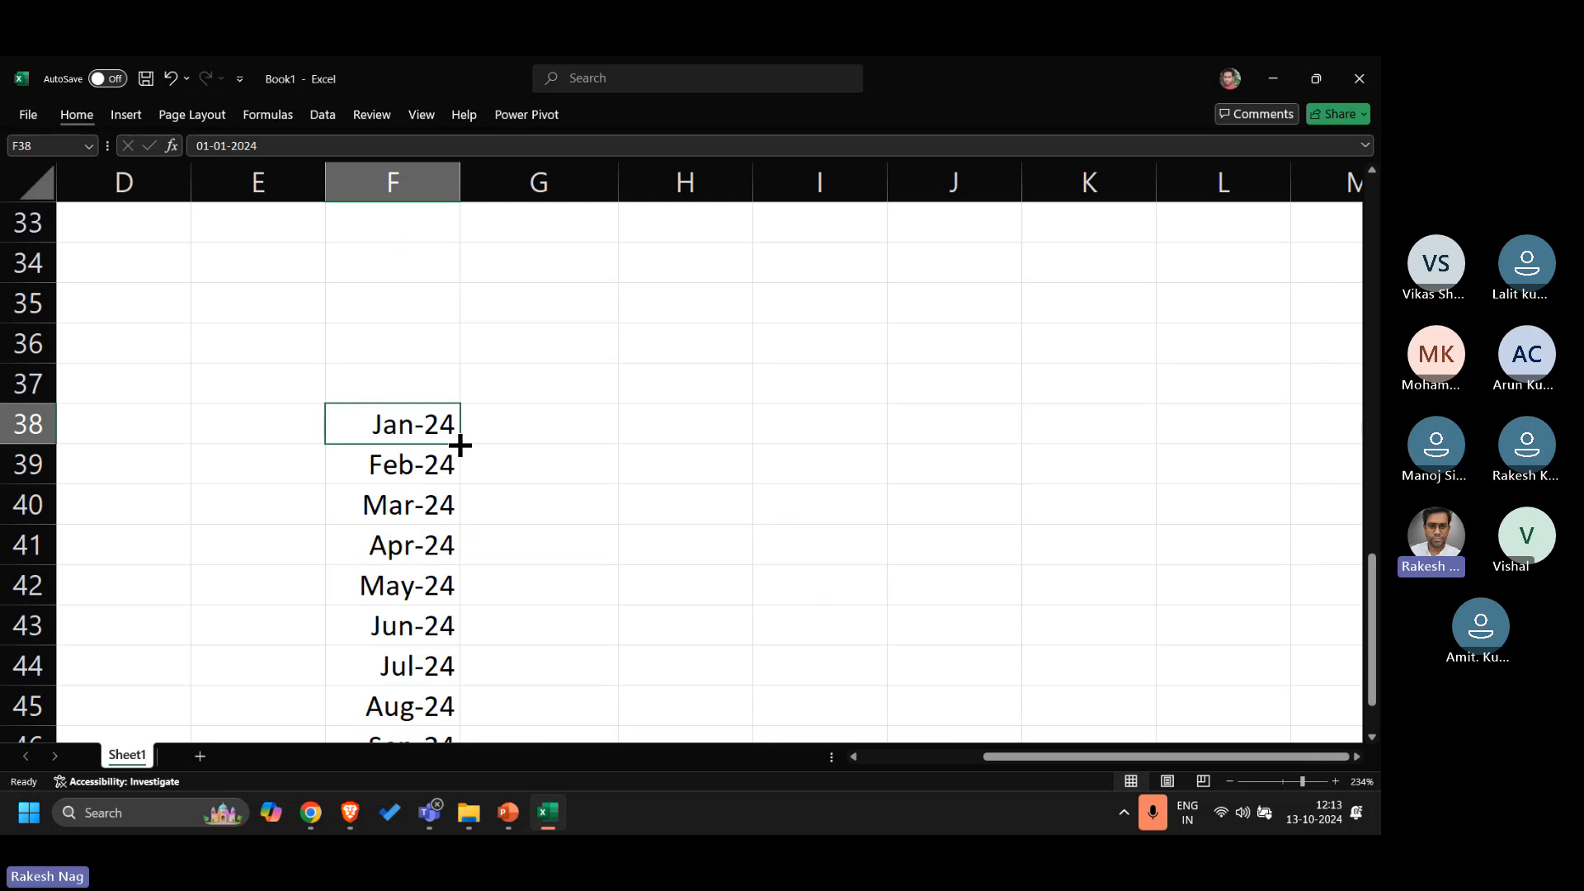
key("shift+Down")
key("shift+Down")
key("shift+Down")
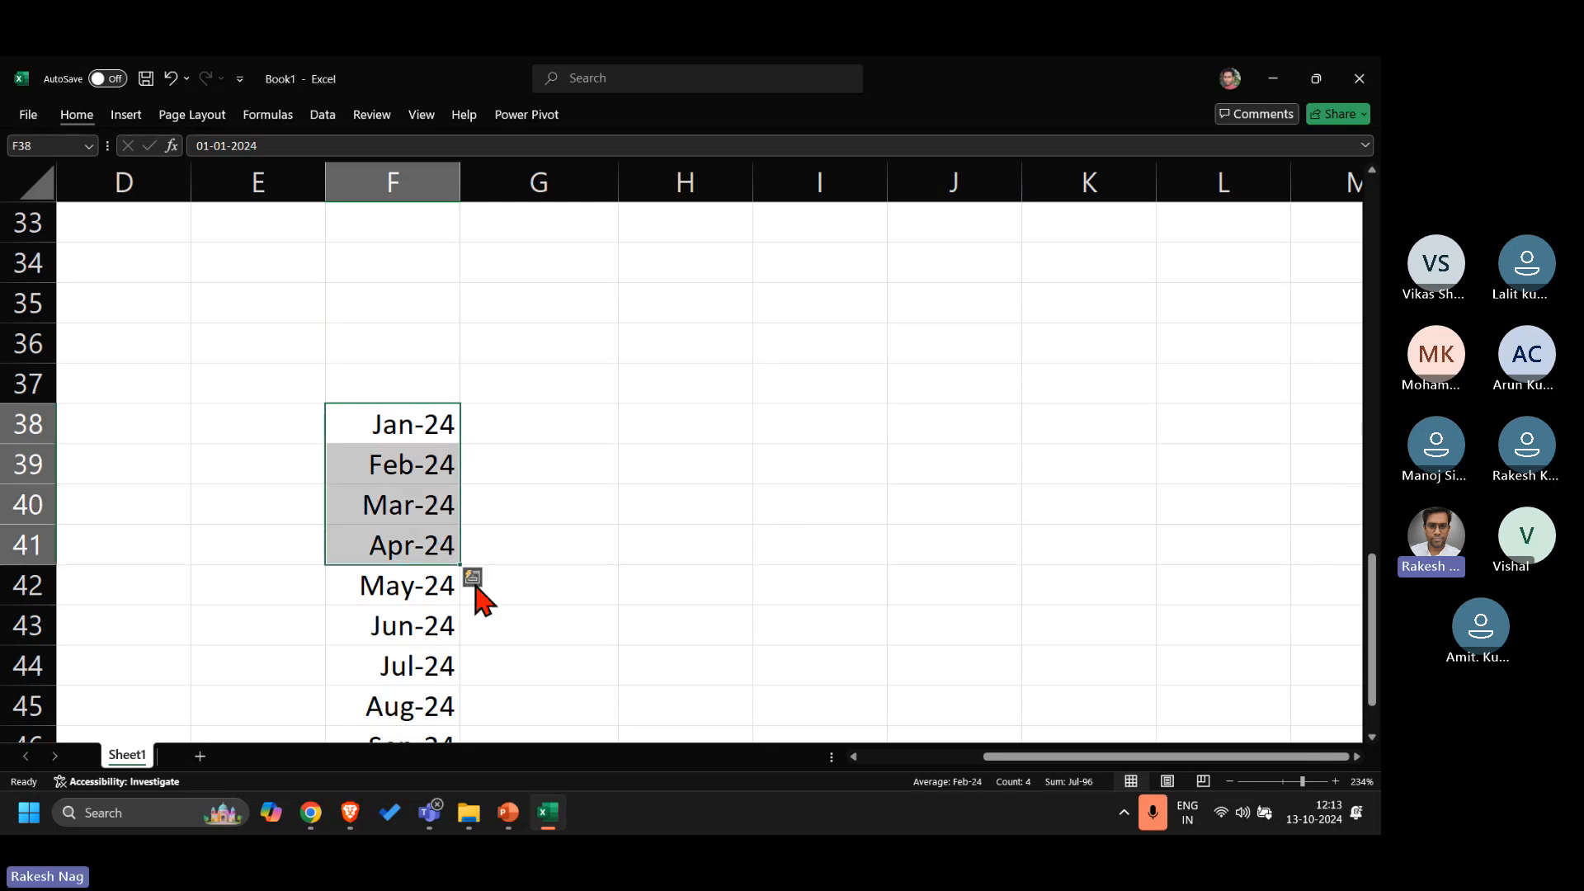
left_click_drag(459, 566, 458, 266)
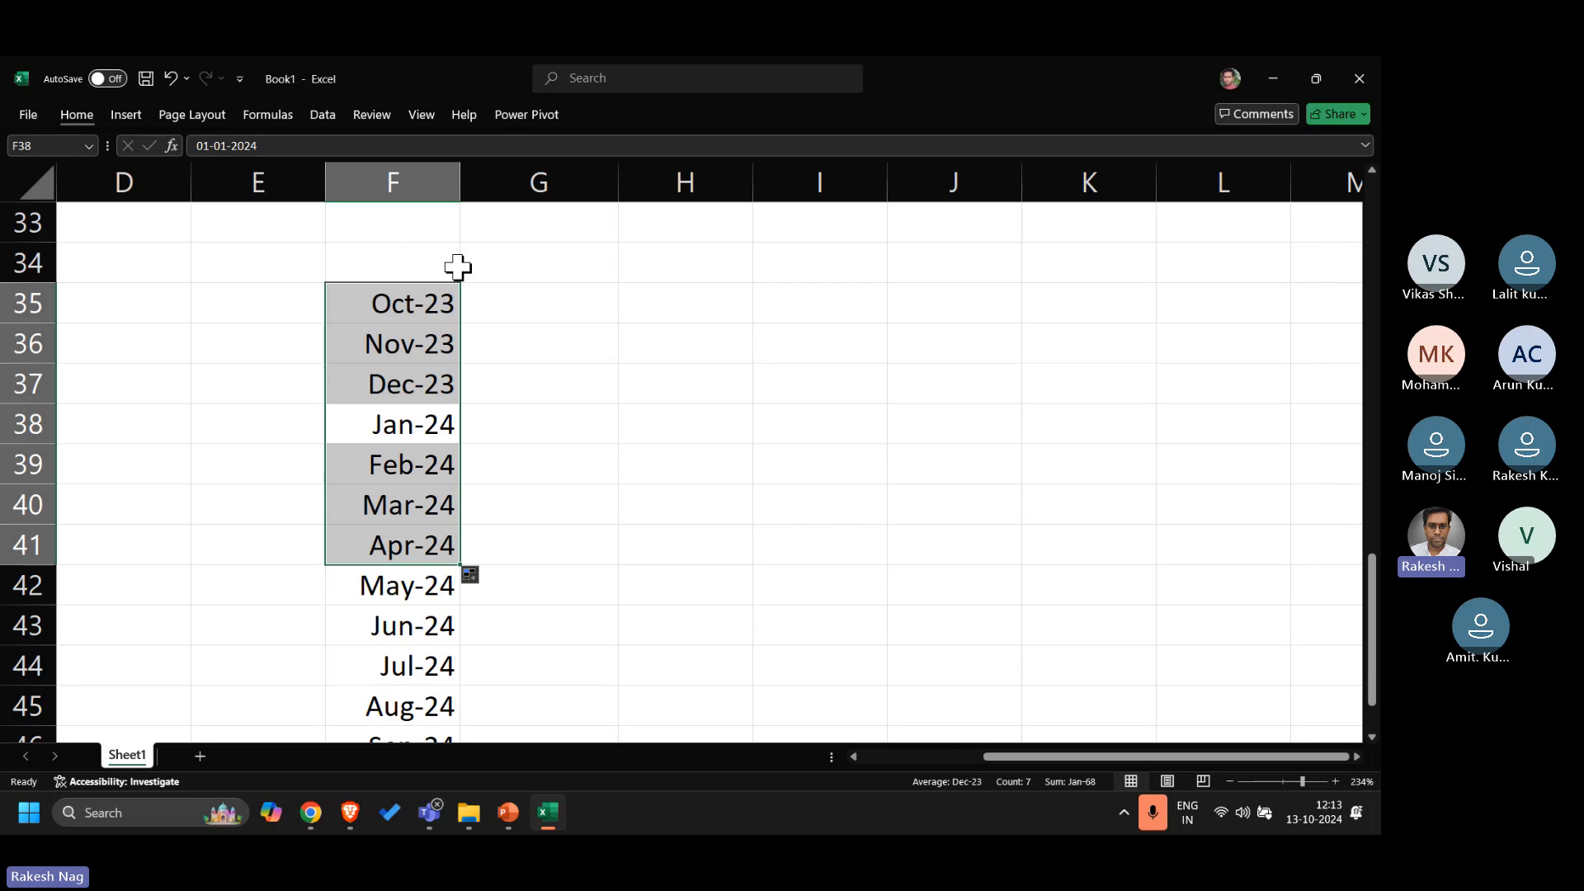
left_click(516, 343)
scroll(516, 343, "down", 5)
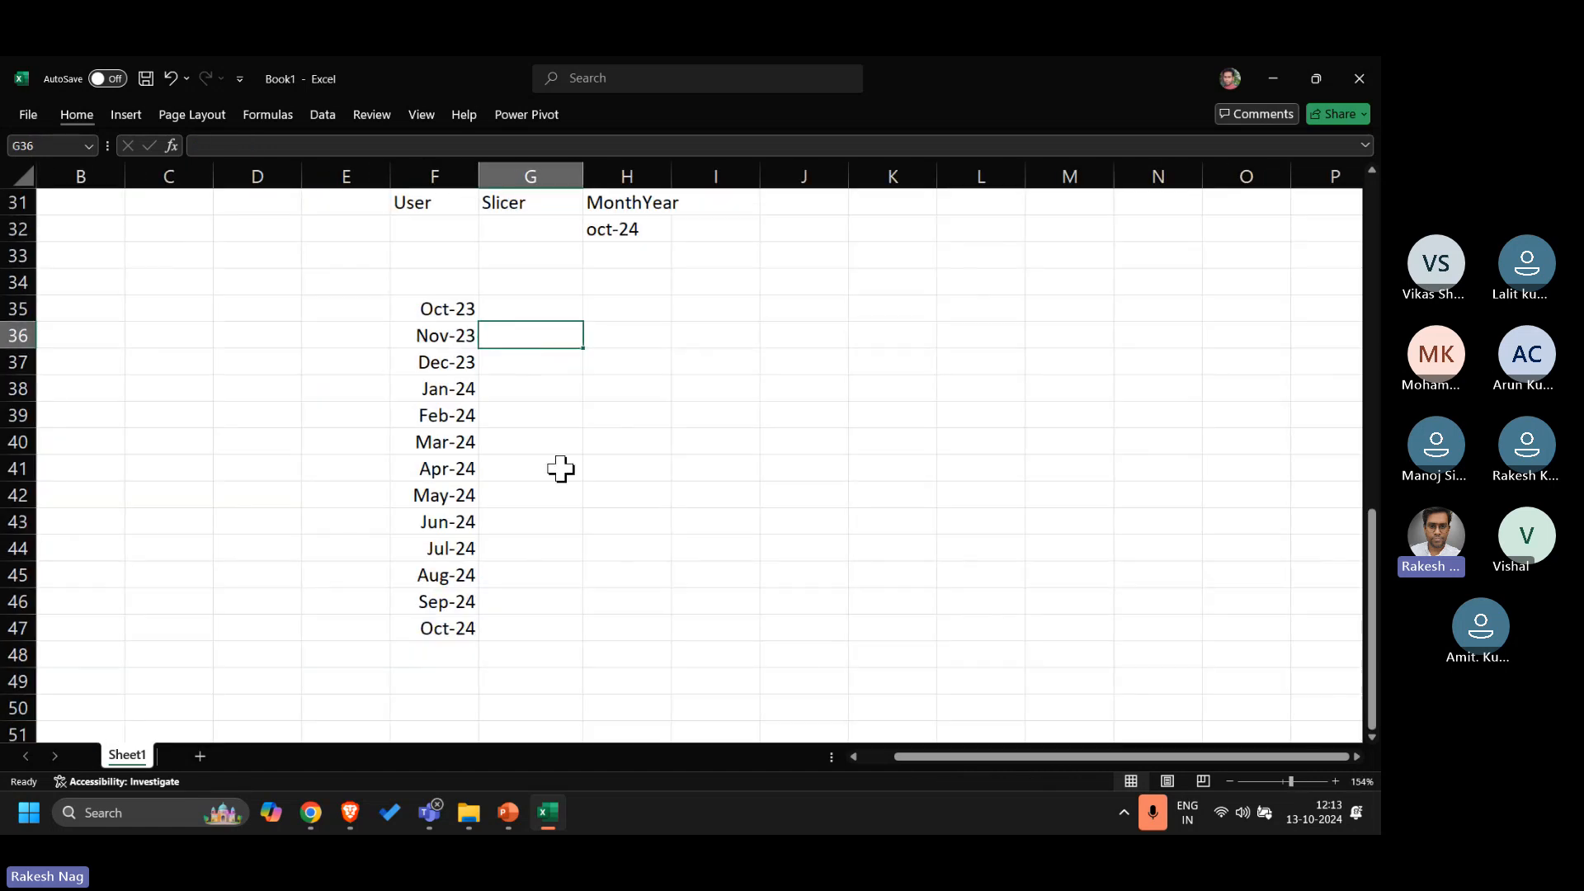
Step: Review the month list in column F from its first entry to its last
key("Up")
key("Up")
key("Down")
key("Down")
key("Left")
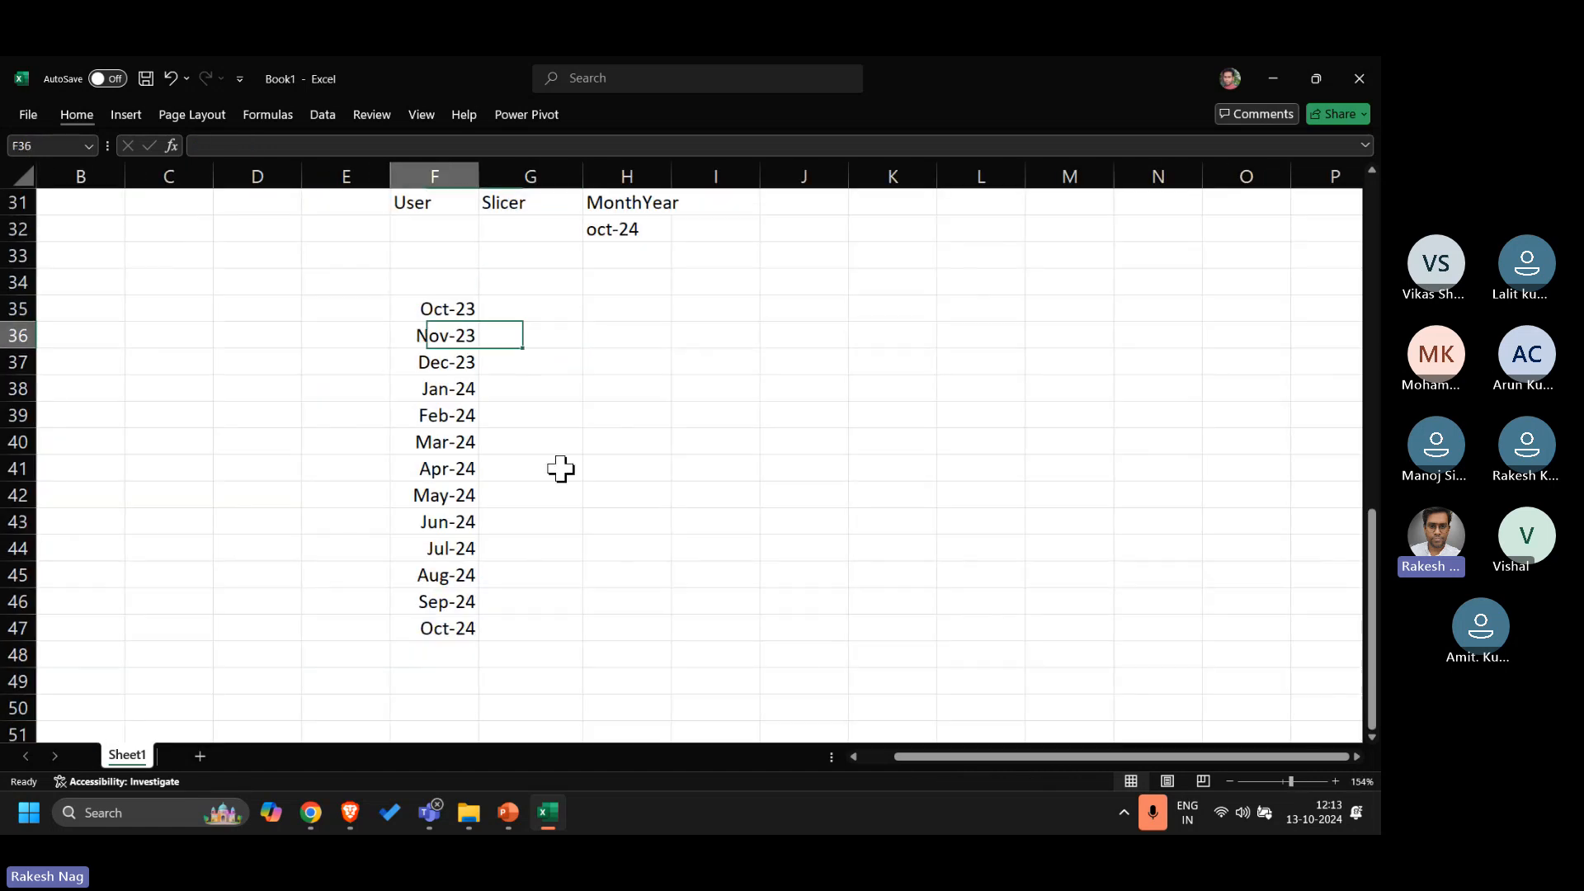
key("Up")
key("ctrl+Down")
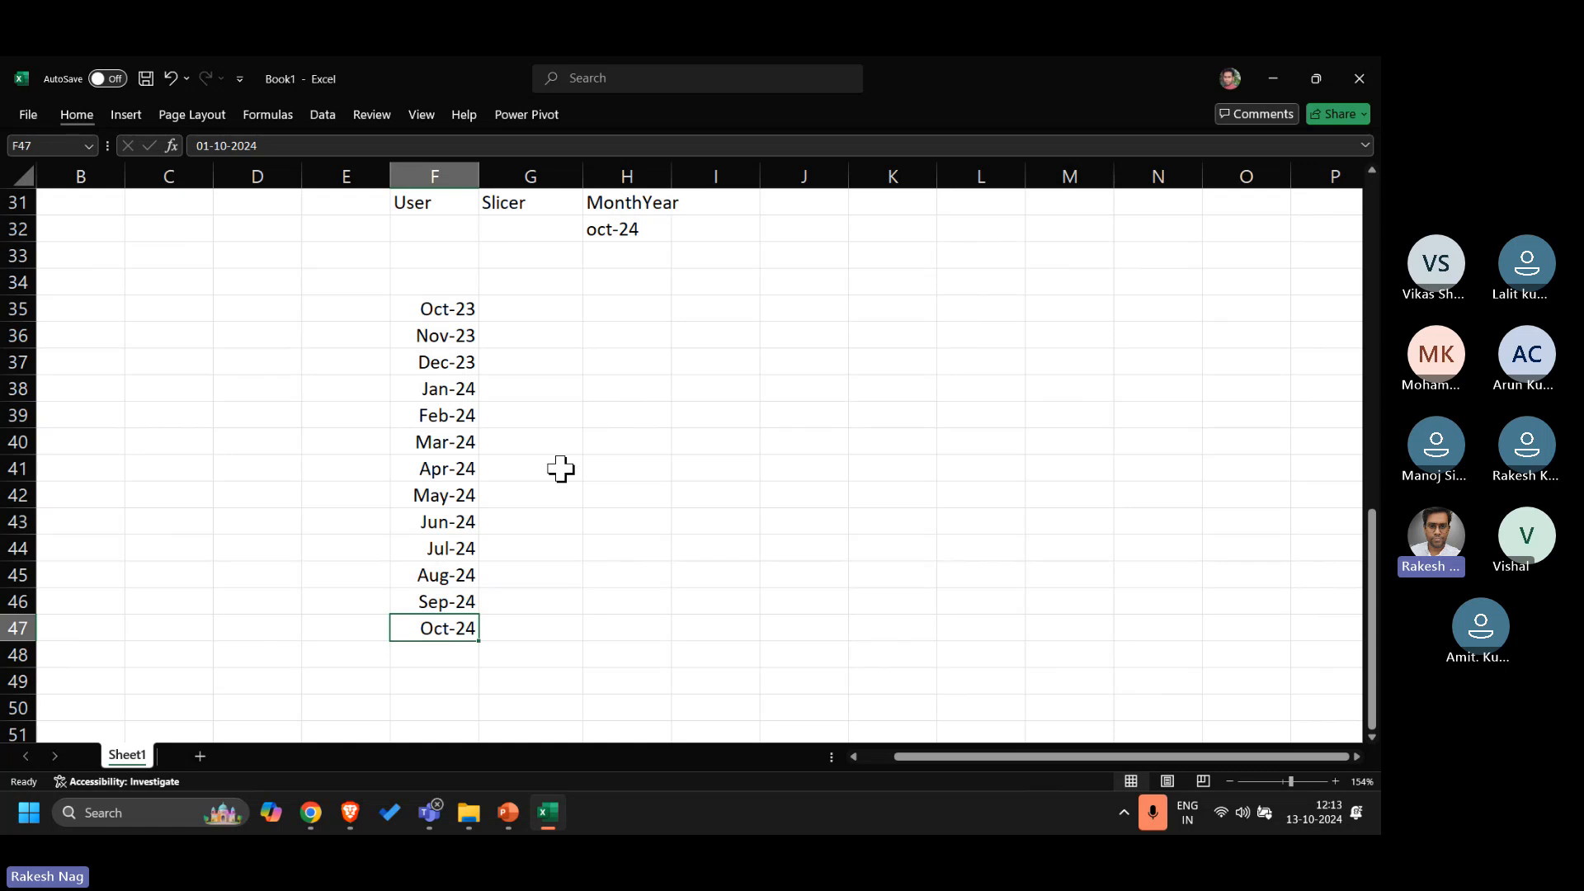
Step: Switch to the desktop and open the Dynamic RLS Test.pbix report in Power BI Desktop
left_click_drag(560, 469, 437, 682)
key("super+d")
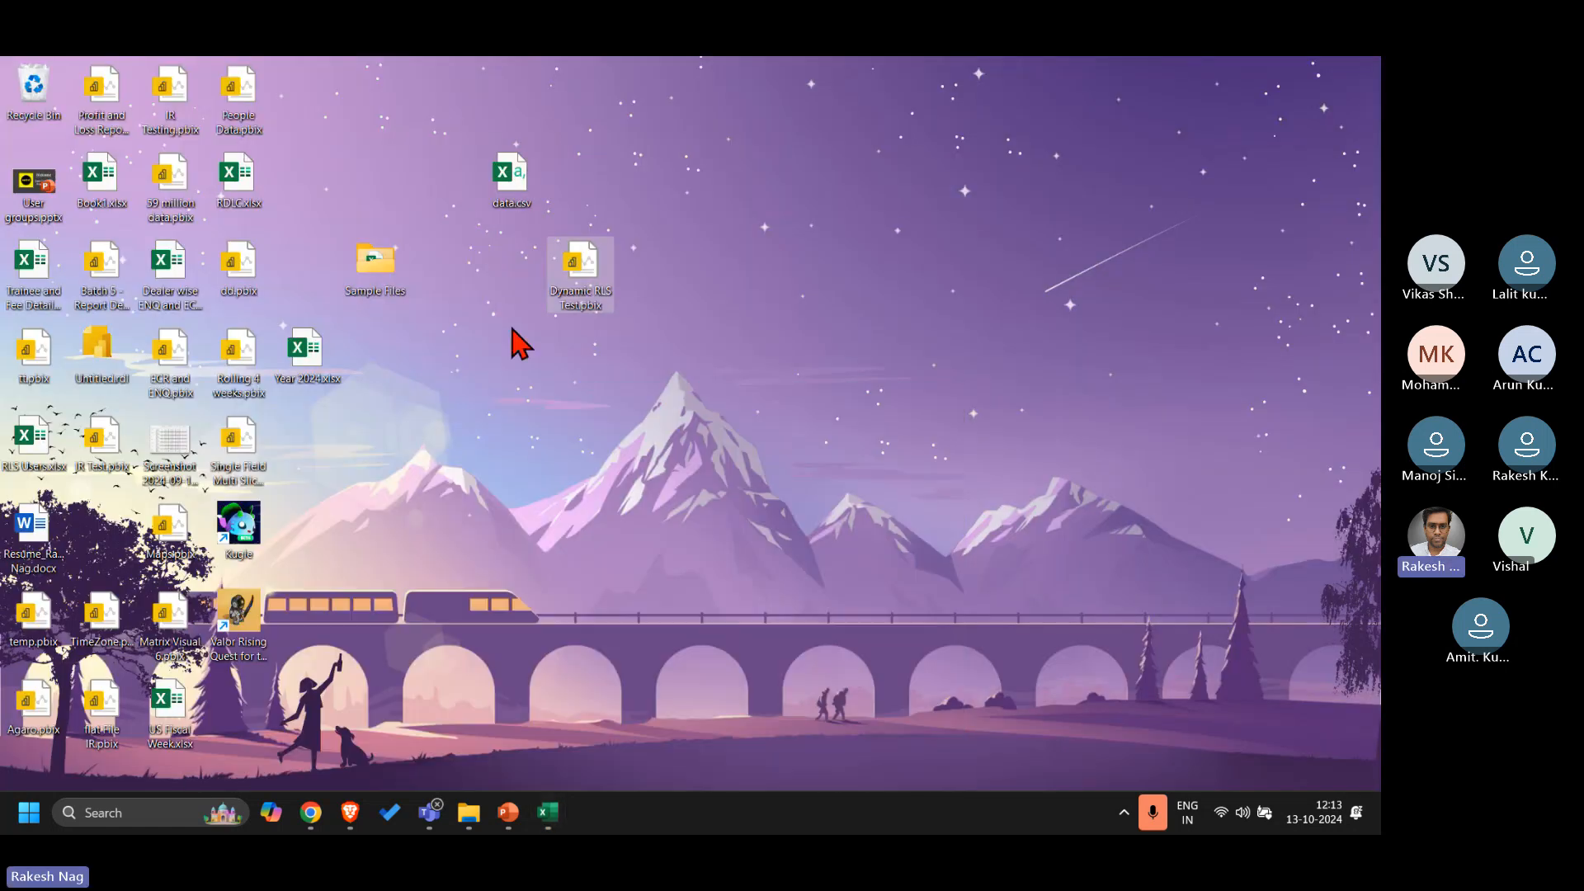
double_click(575, 301)
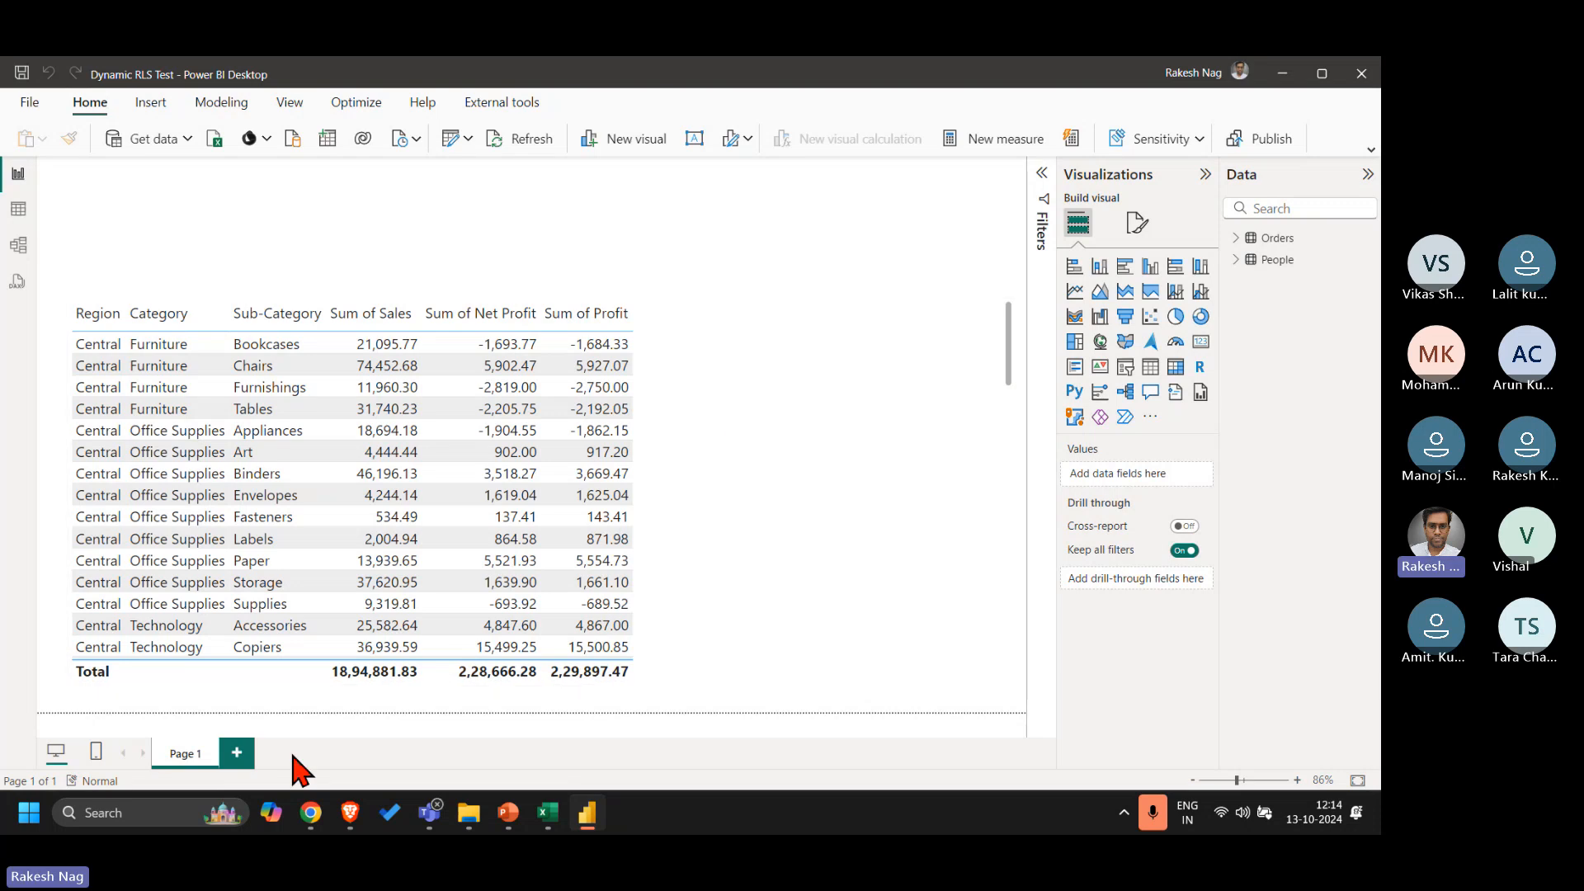
Step: Add a second report page and apply a theme with a dark grey page background
left_click(236, 752)
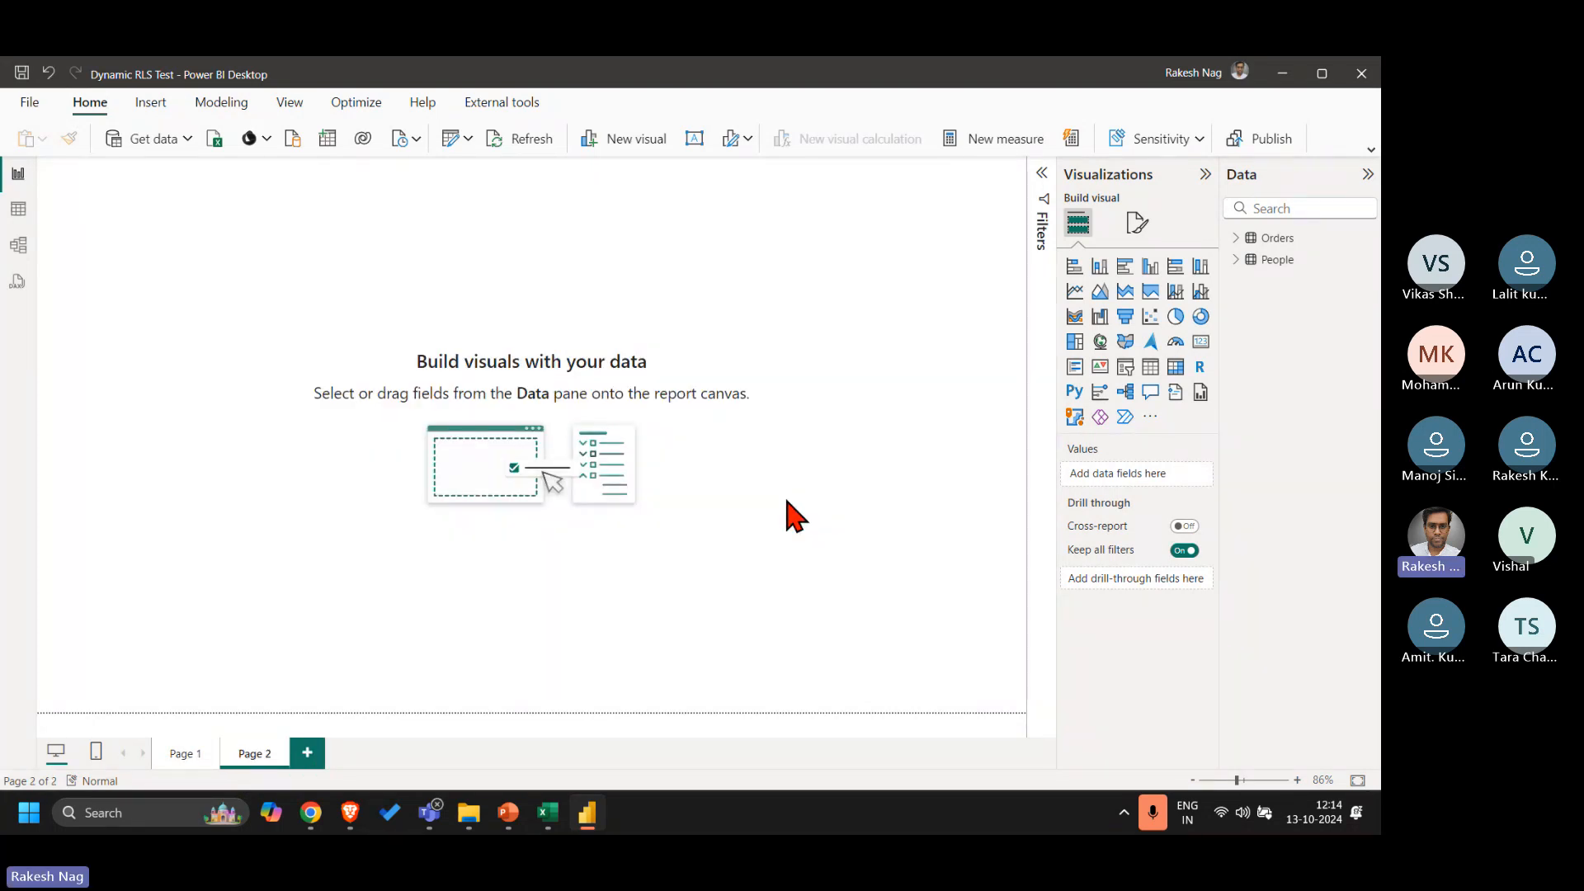
left_click(292, 103)
left_click(96, 138)
left_click(41, 612)
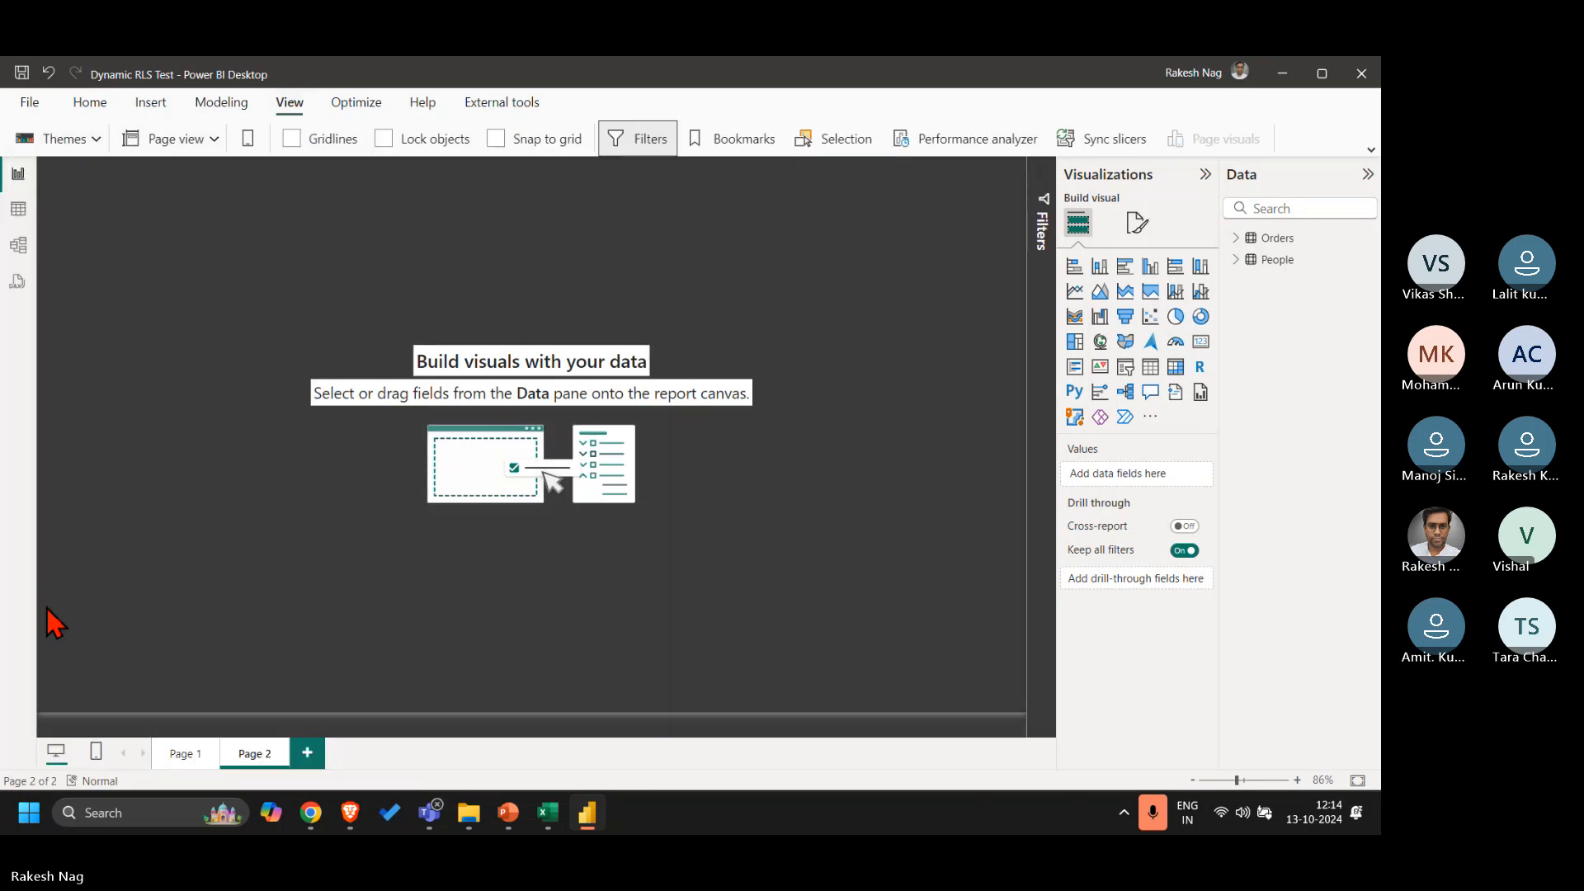
Step: Insert an empty table visual on Page 2 and move it to the lower-left part of the canvas
left_click(1152, 370)
left_click_drag(165, 312, 407, 566)
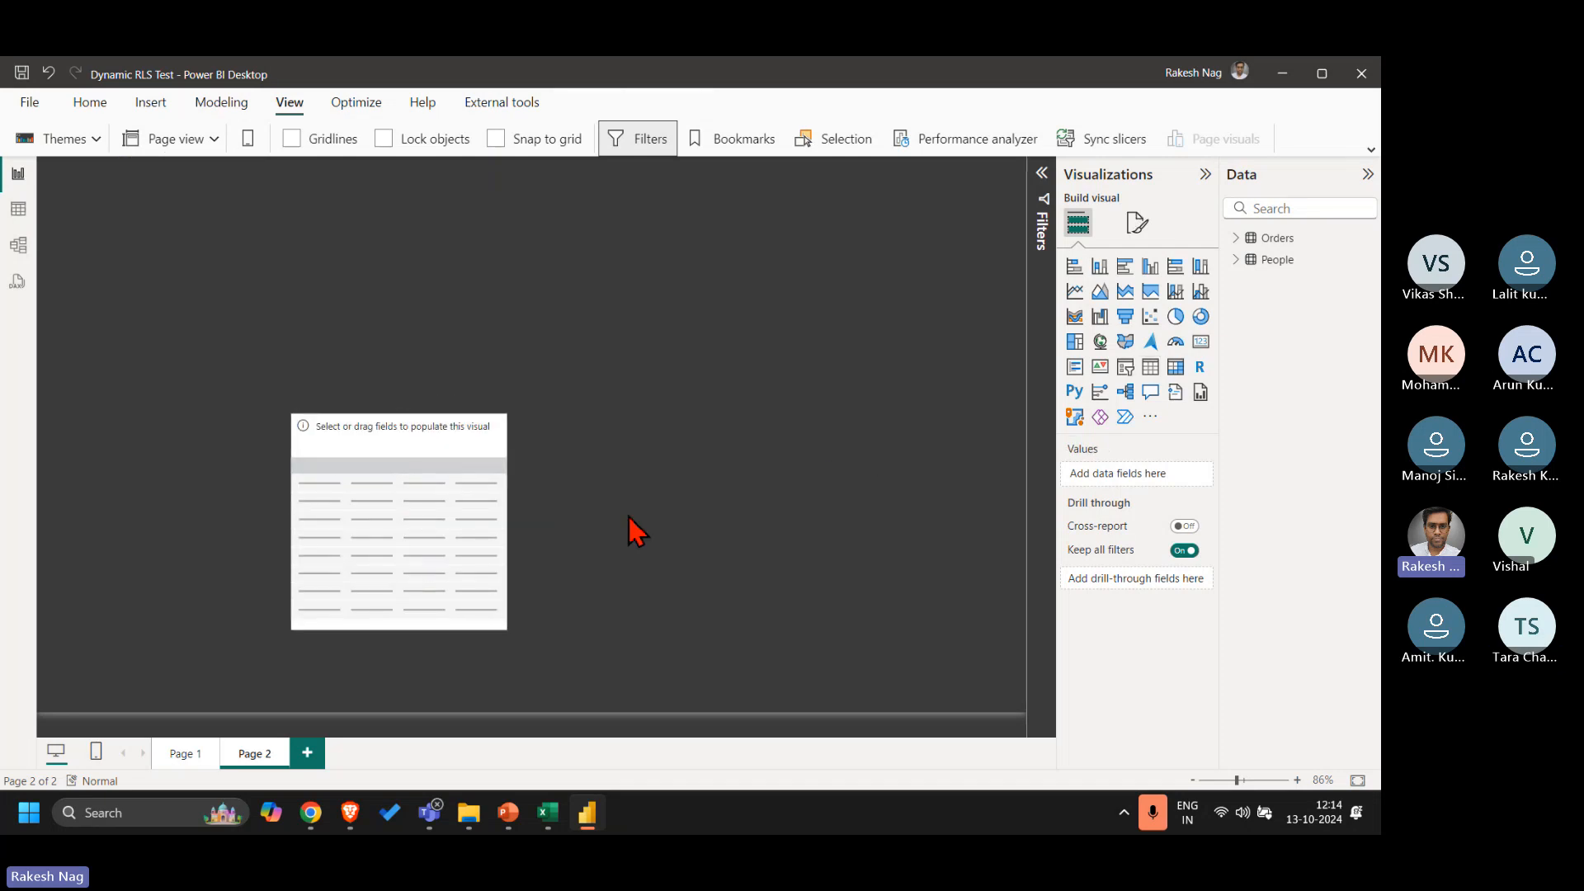
left_click(470, 404)
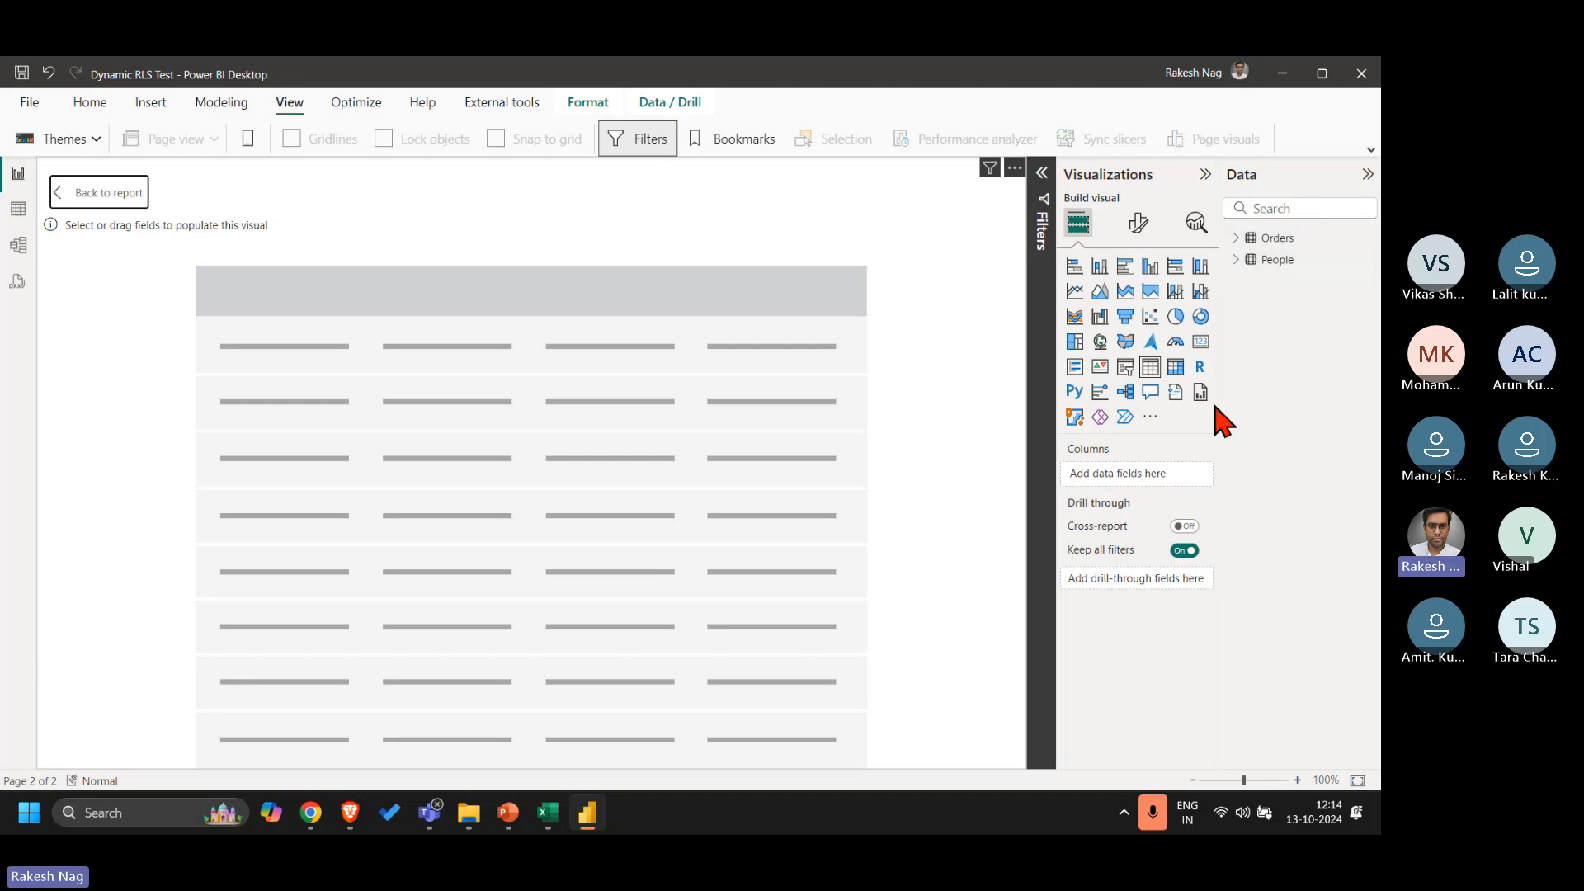
left_click(93, 199)
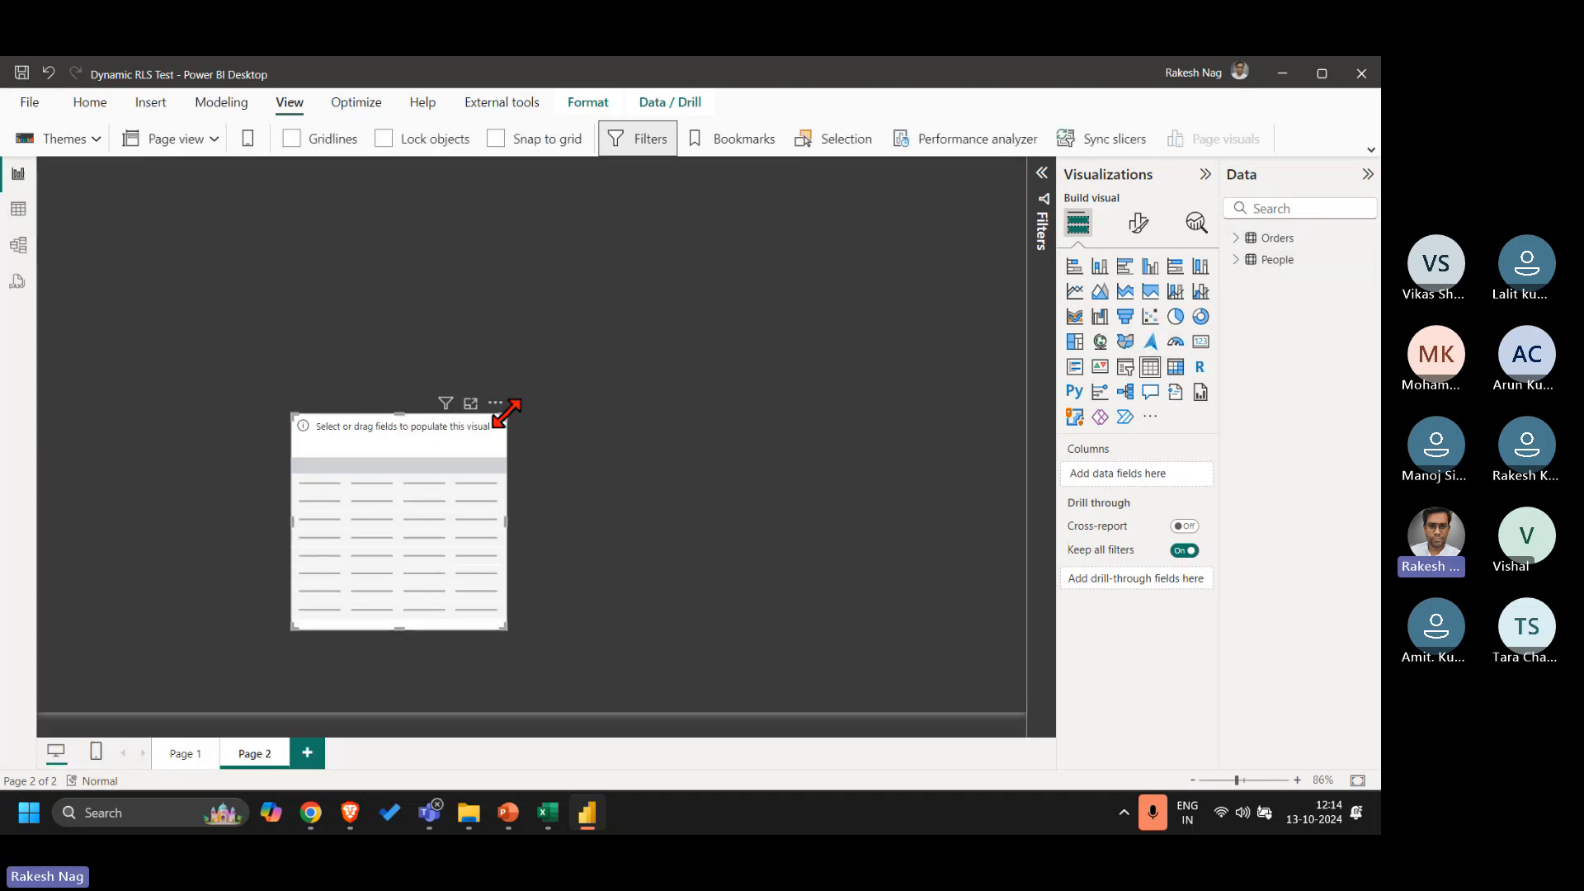
Step: Create a calculated table named Calendar with the formula CALENDARAUTO()
left_click(548, 339)
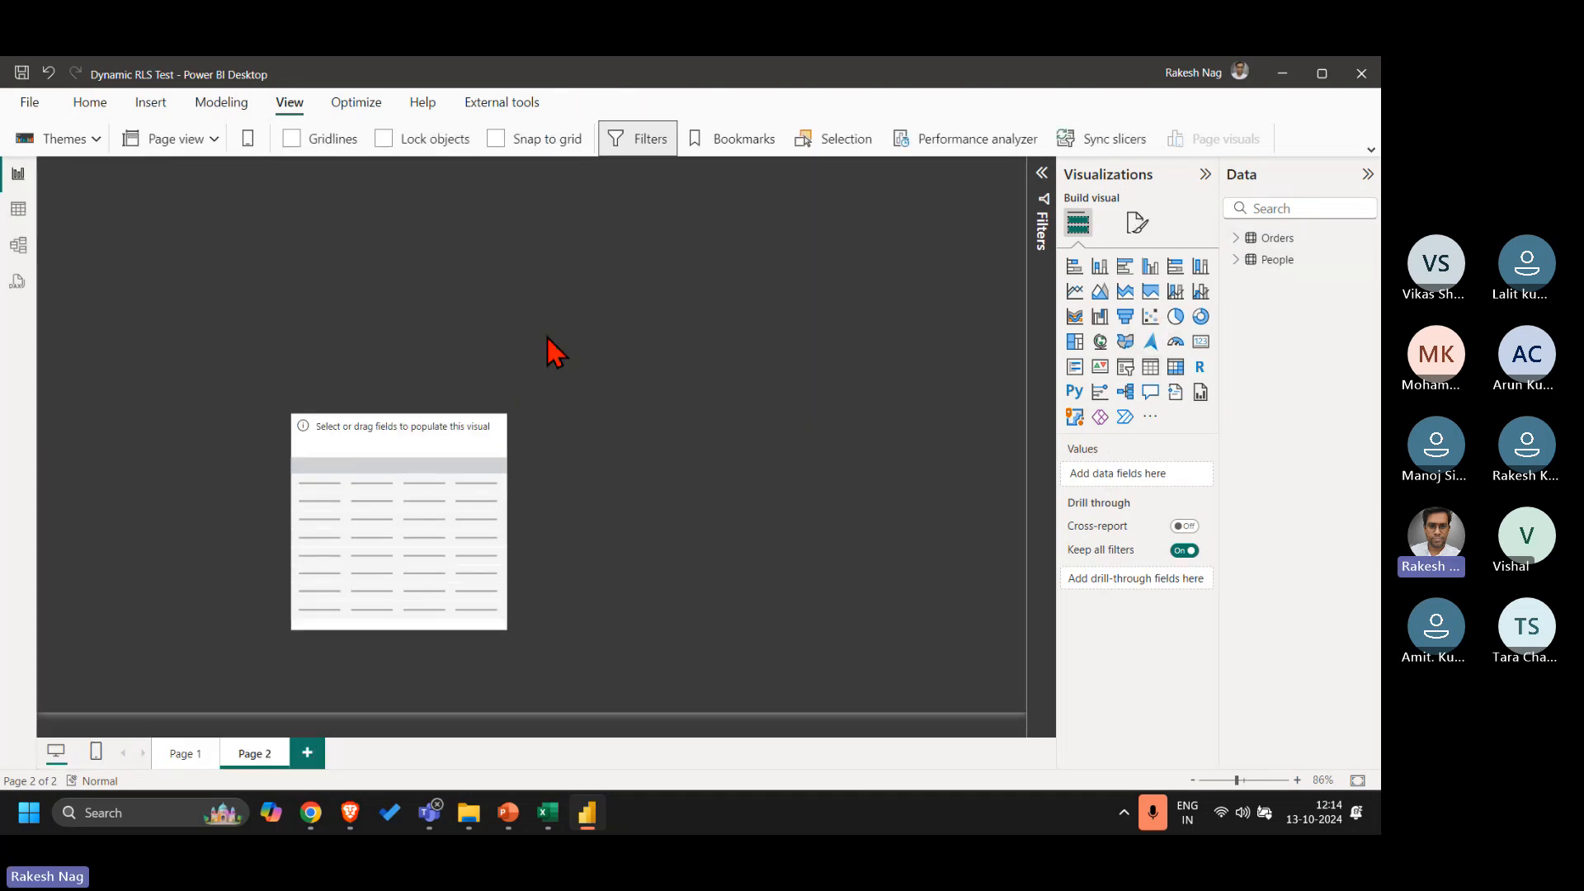
left_click(19, 215)
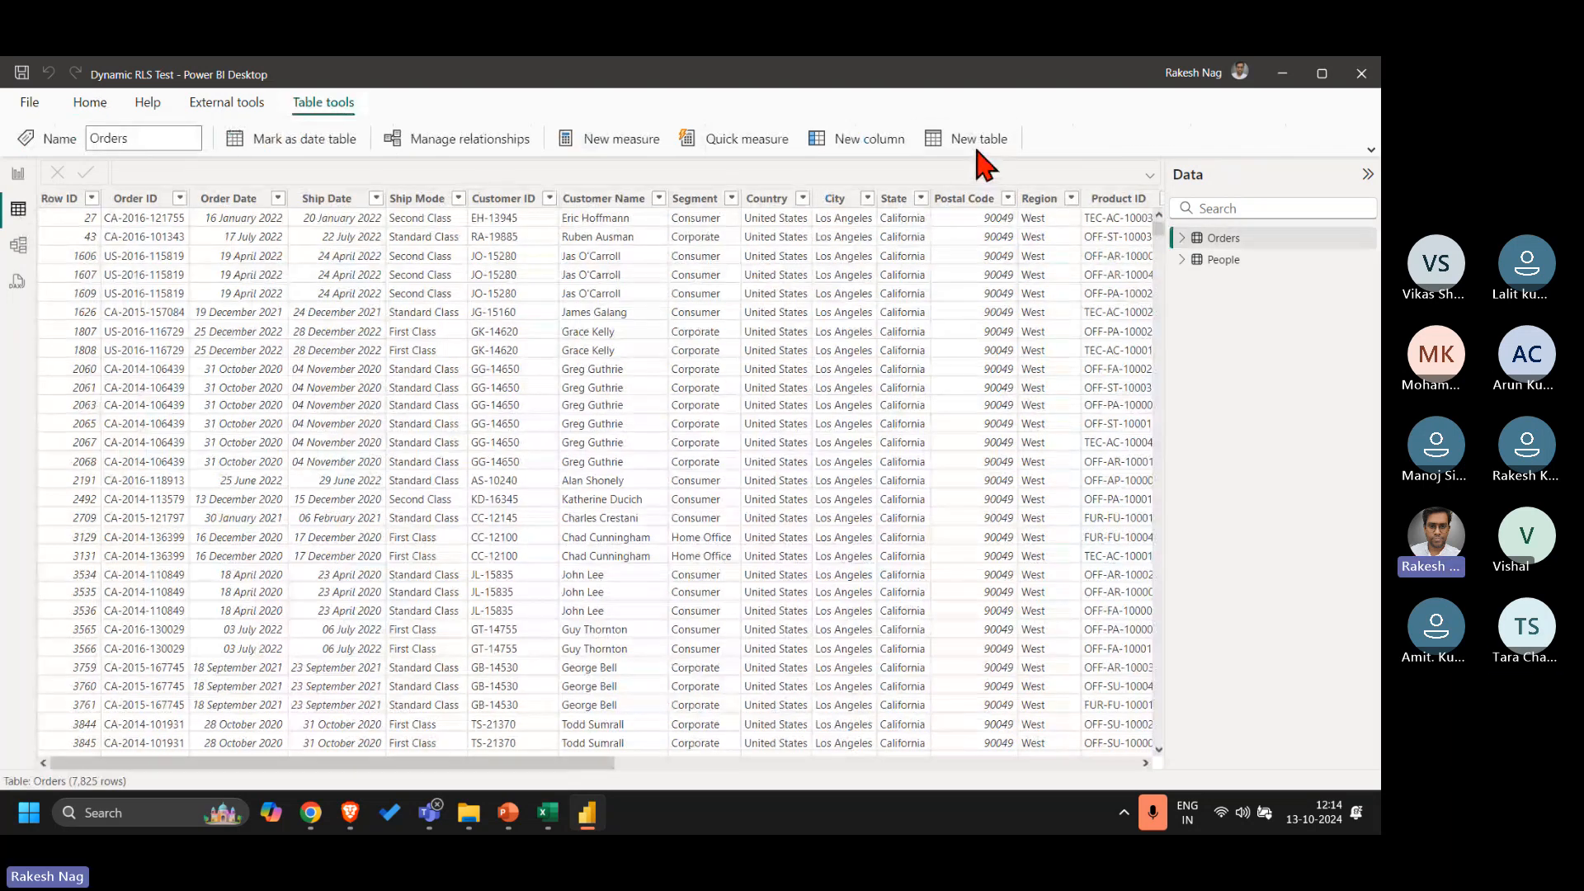
left_click(978, 149)
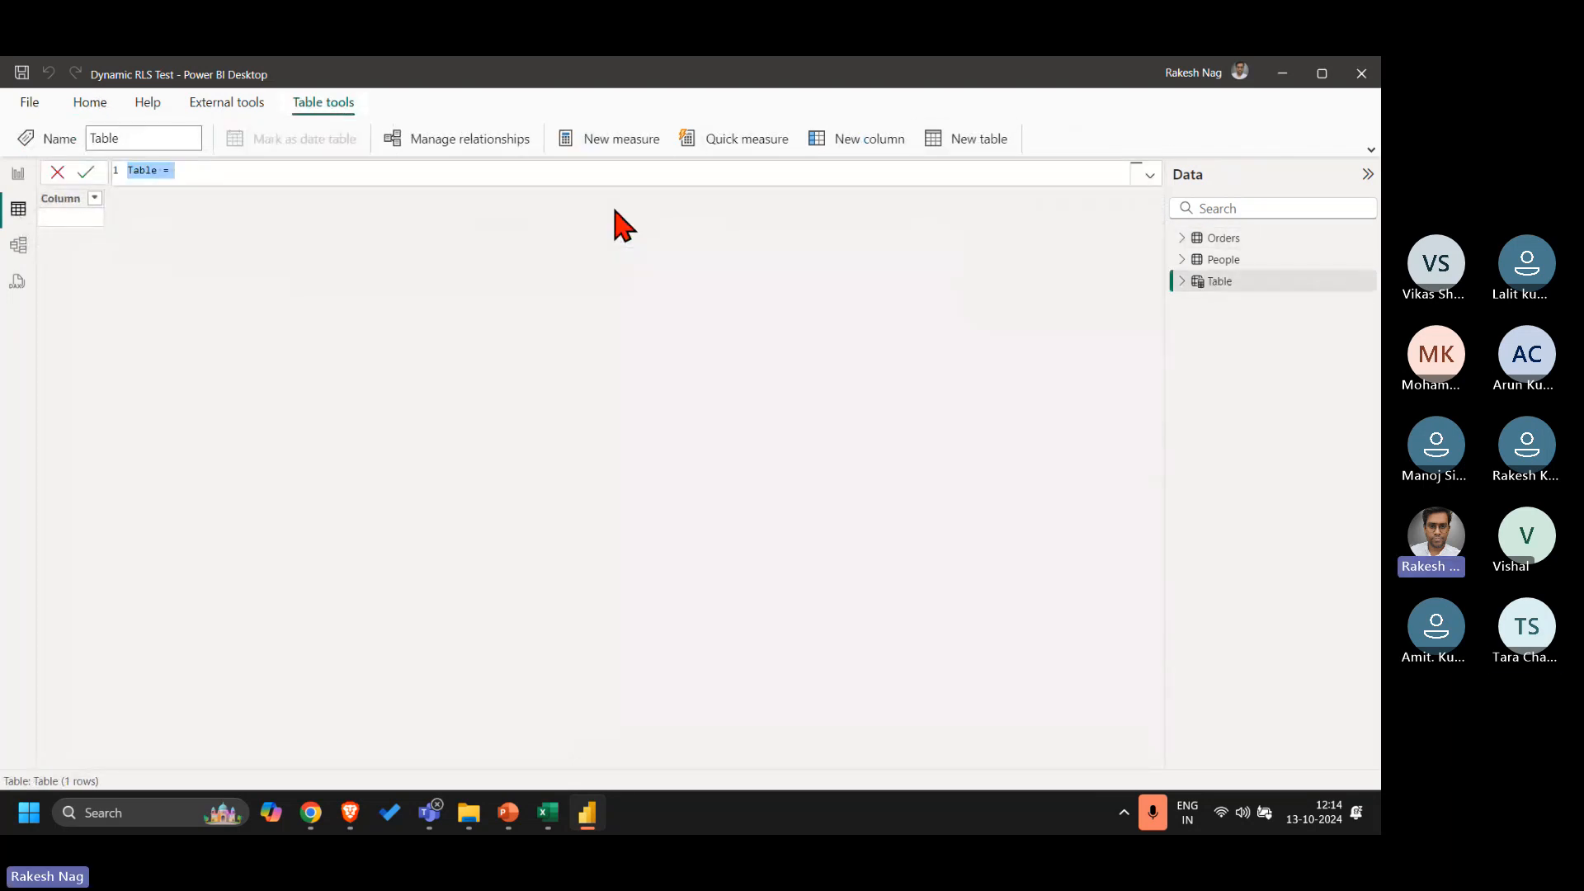
type("Calend")
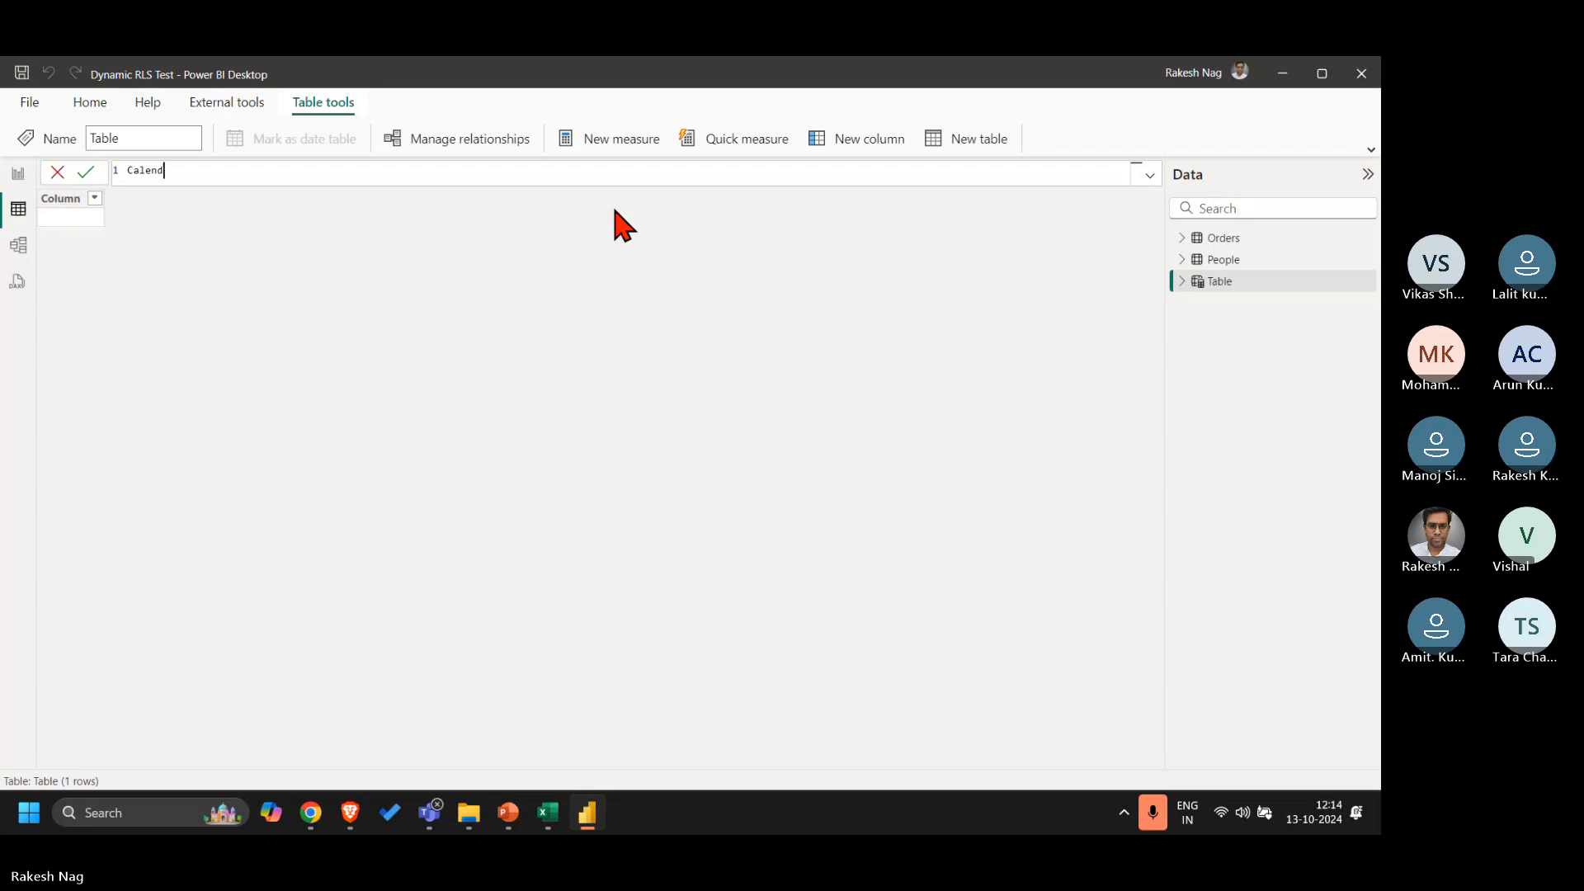
type("ar =")
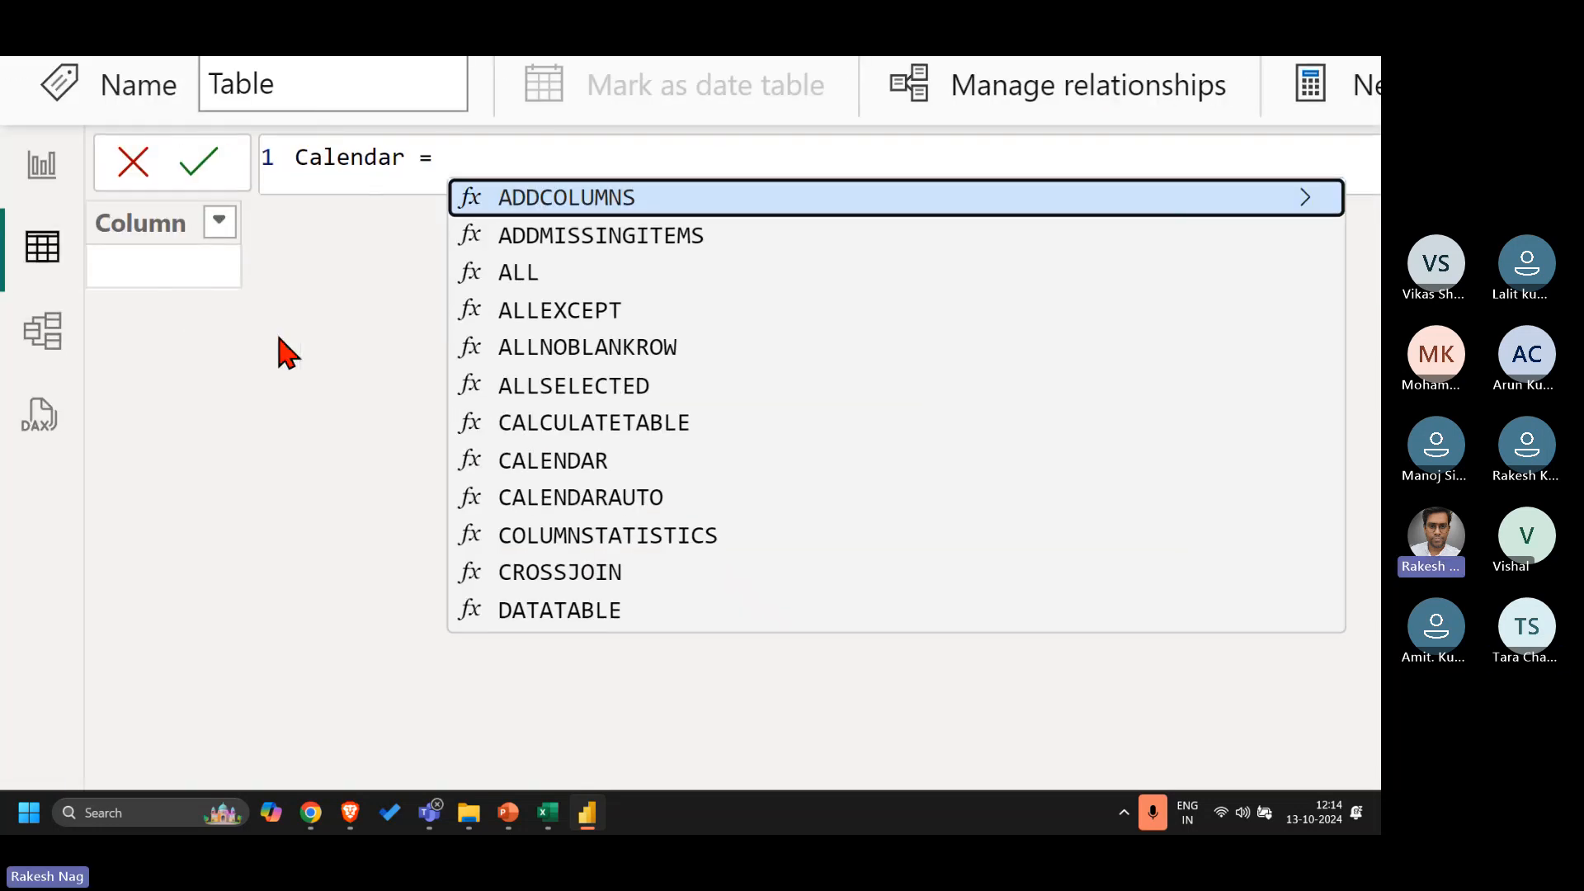
type("cal")
key("Down")
key("Down")
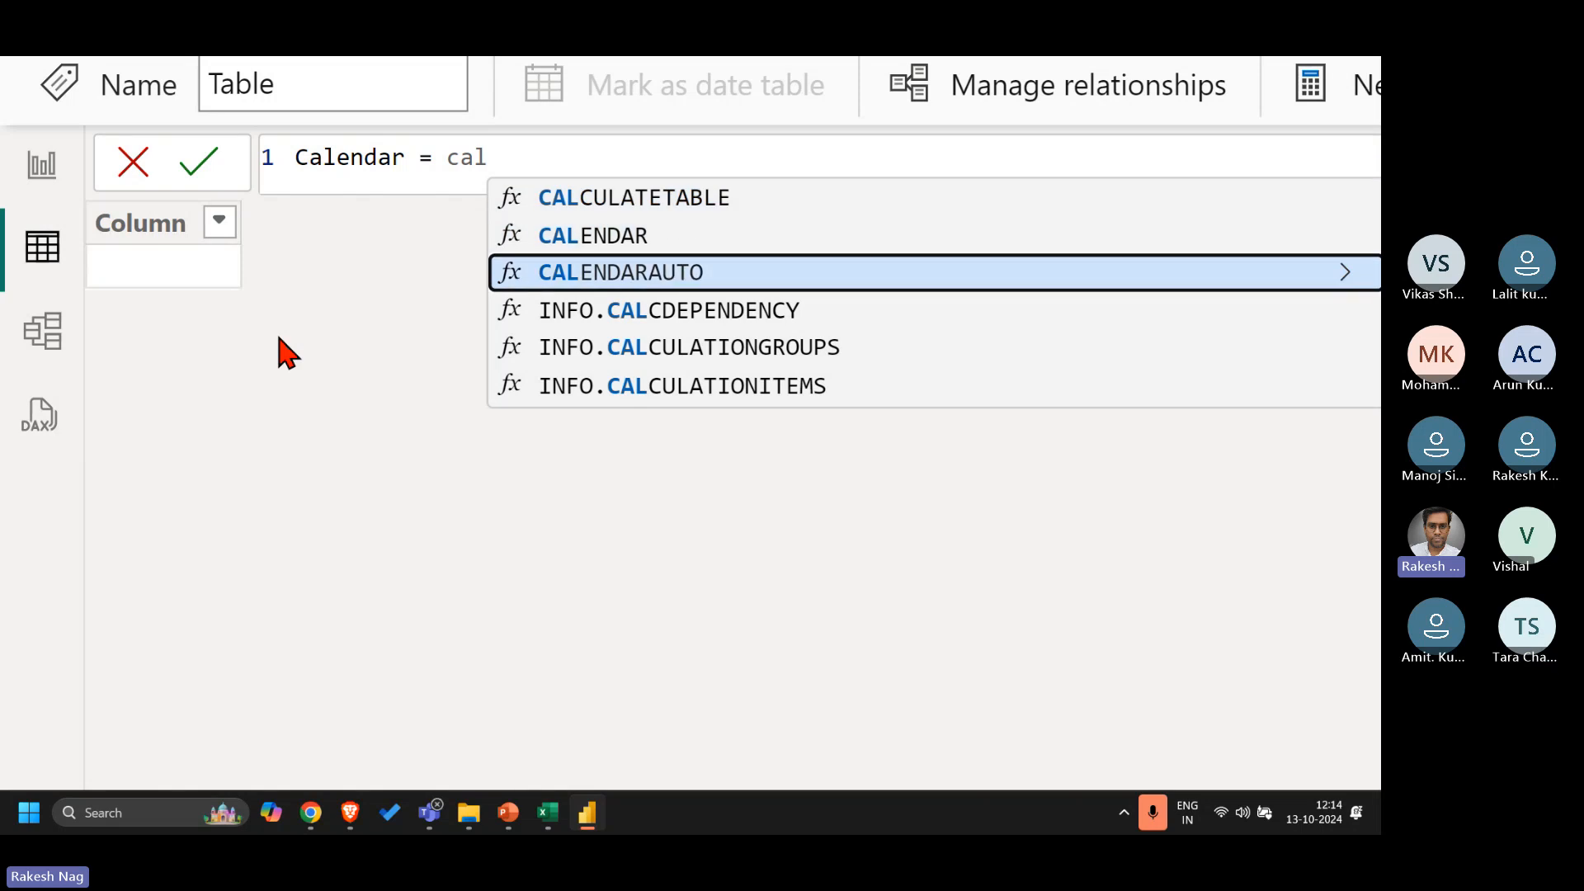
key("Tab")
type(")")
key("shift+Return")
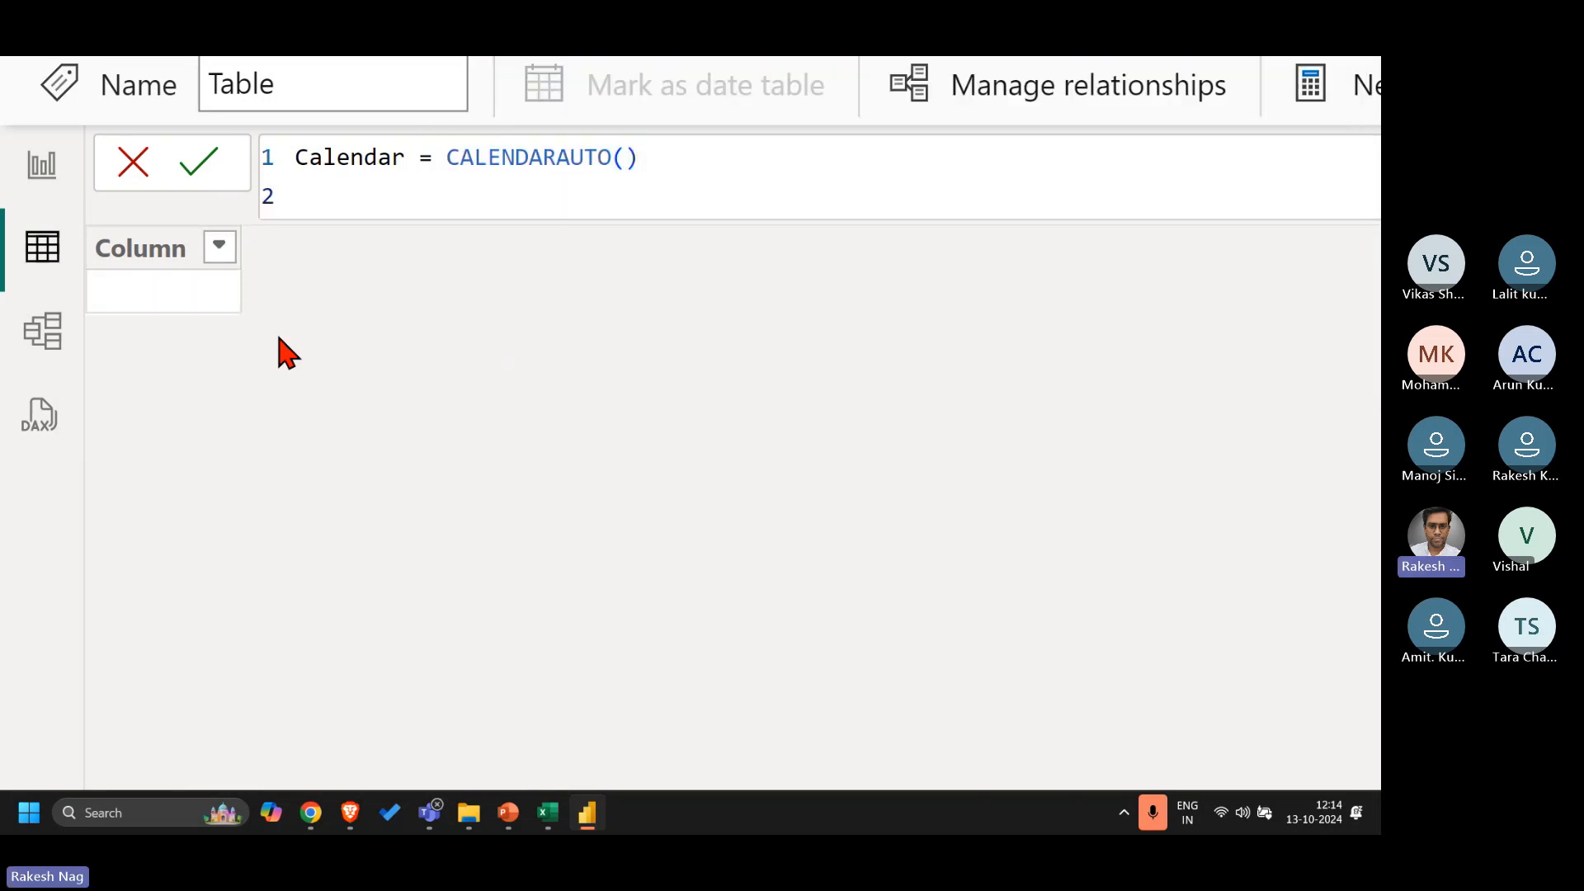
key("BackSpace")
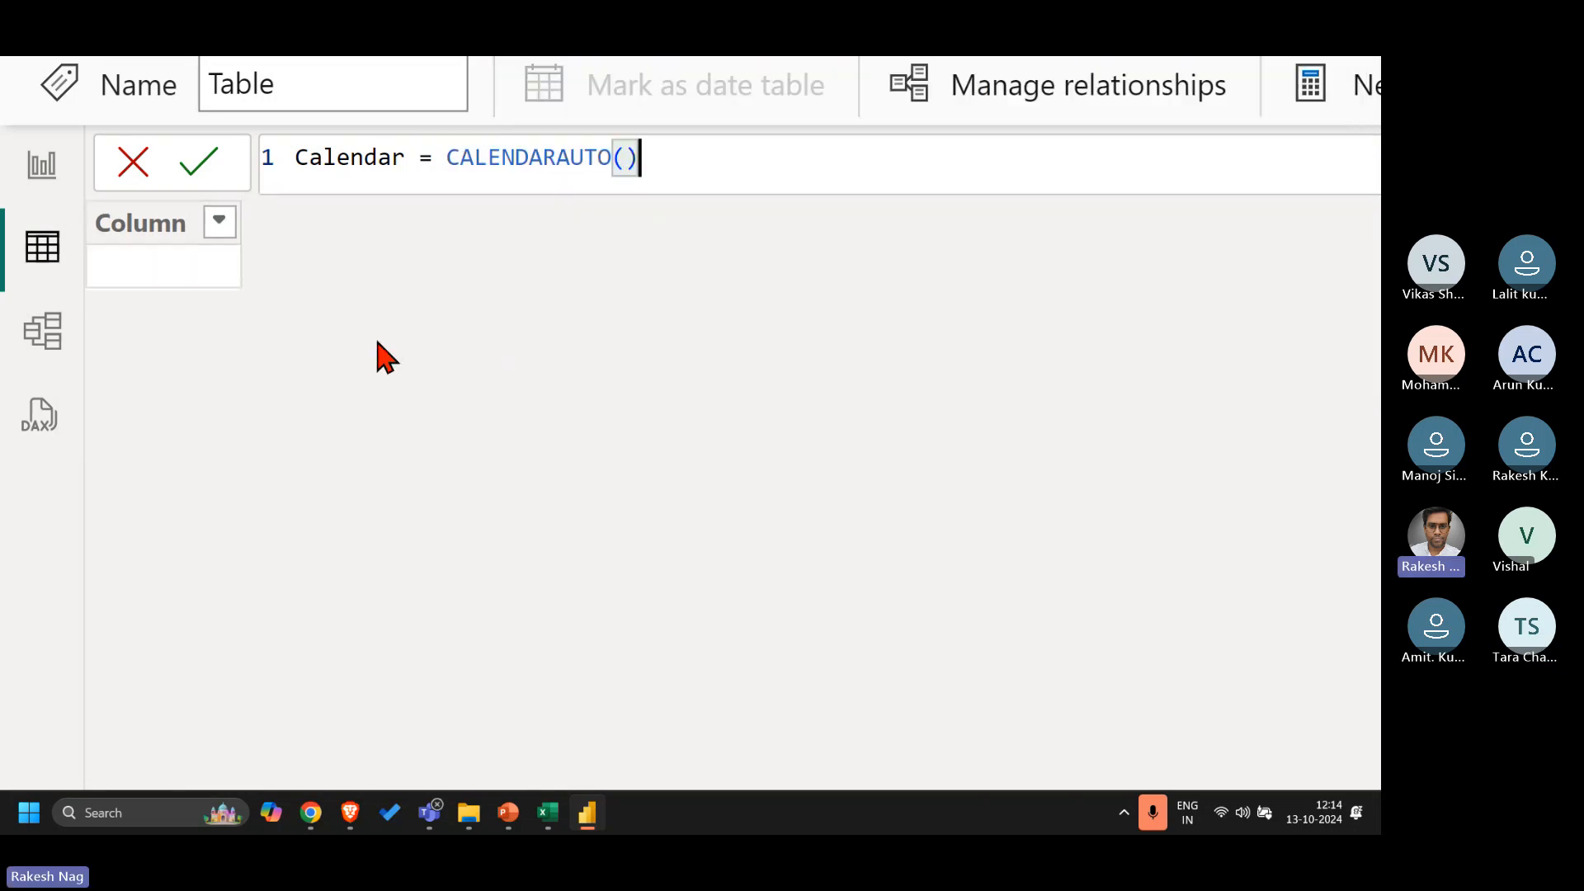
key("Return")
Step: Change the data type of the Calendar table's Date column to Date
left_click(236, 231)
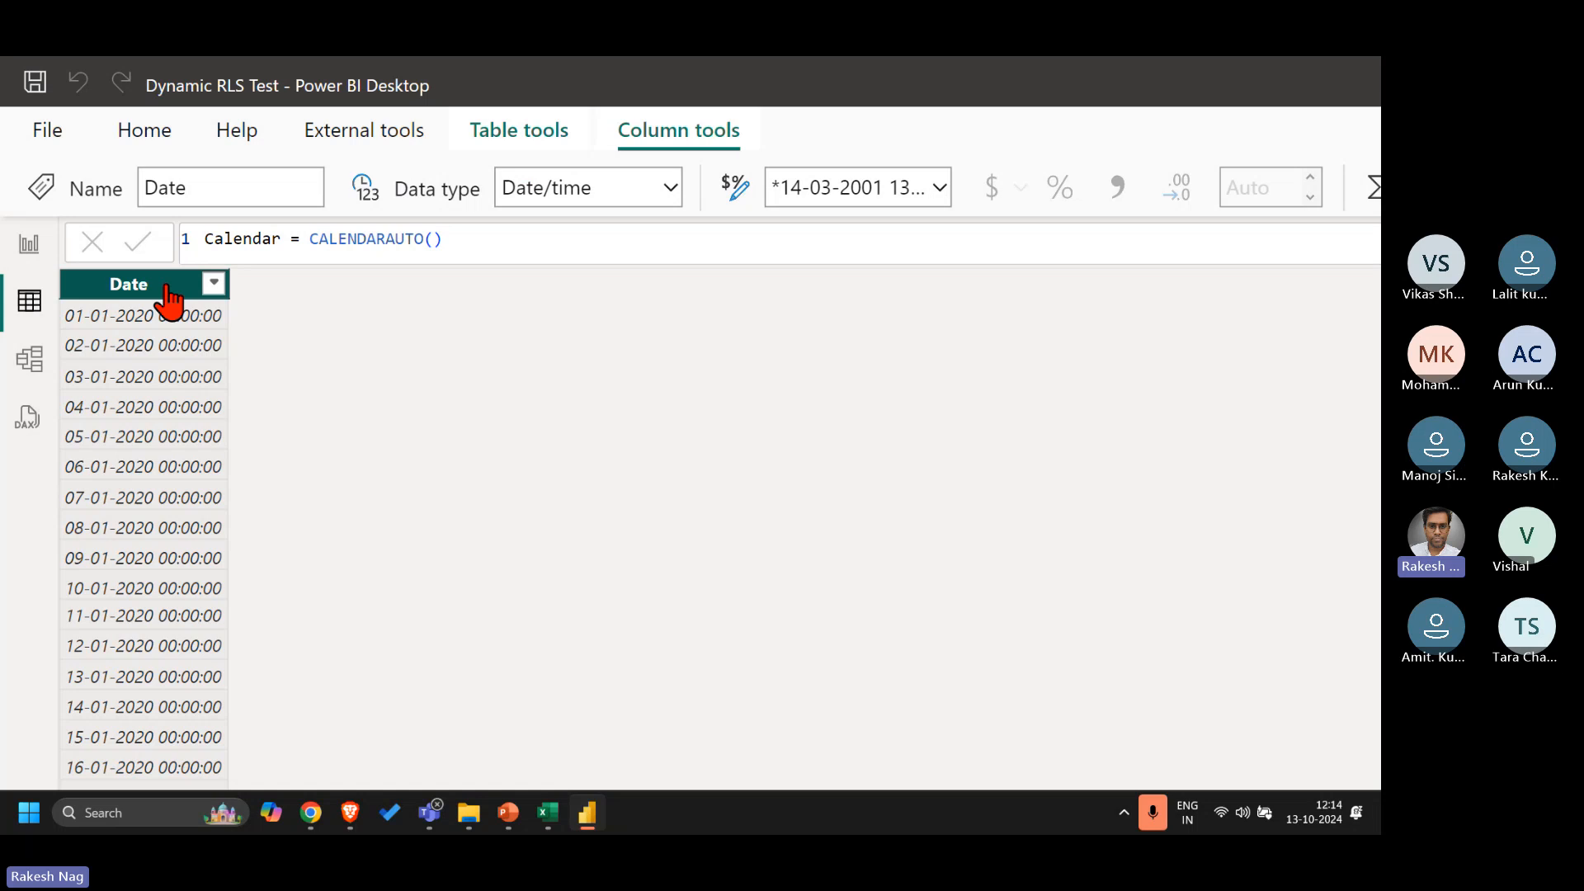
left_click(670, 188)
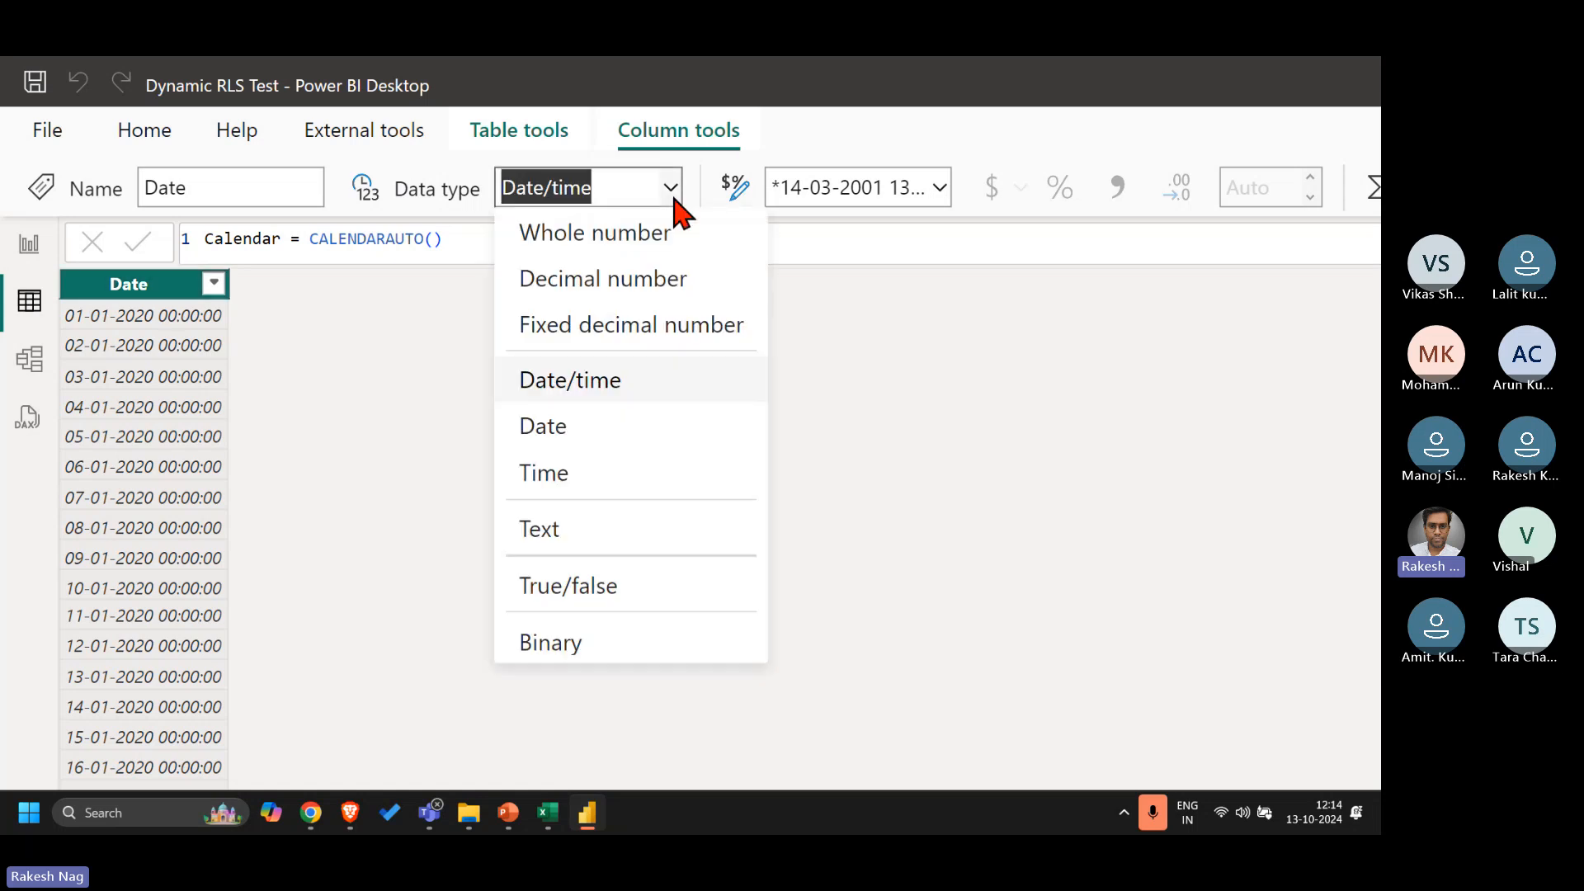
left_click(587, 441)
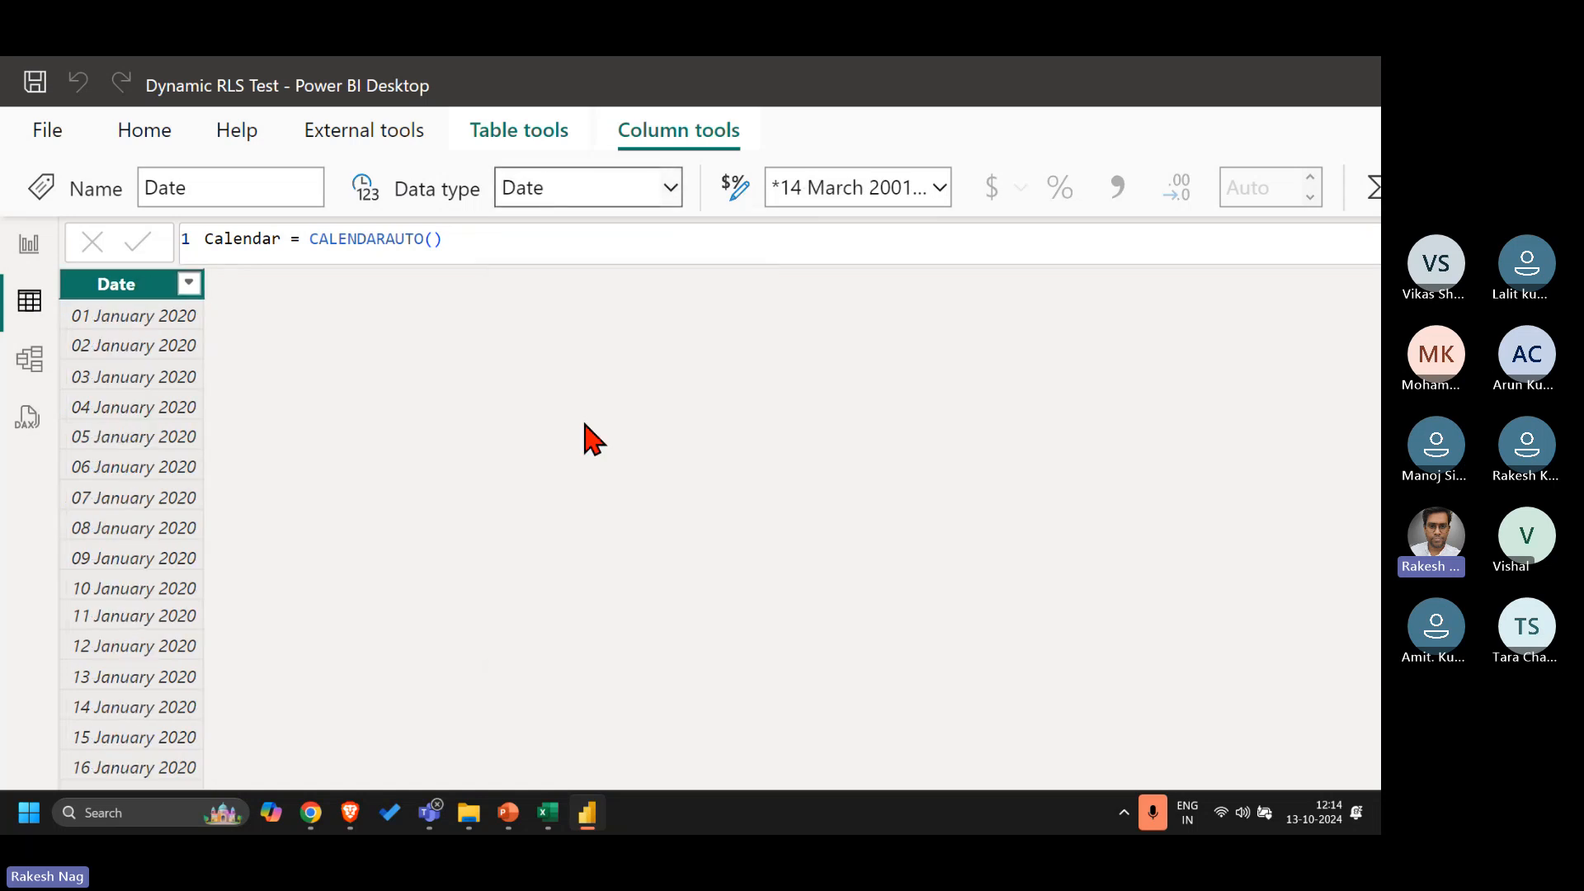
Step: Add a Year column to the Calendar table with YEAR([Date]) and set its summarization to Don't summarize
right_click(132, 287)
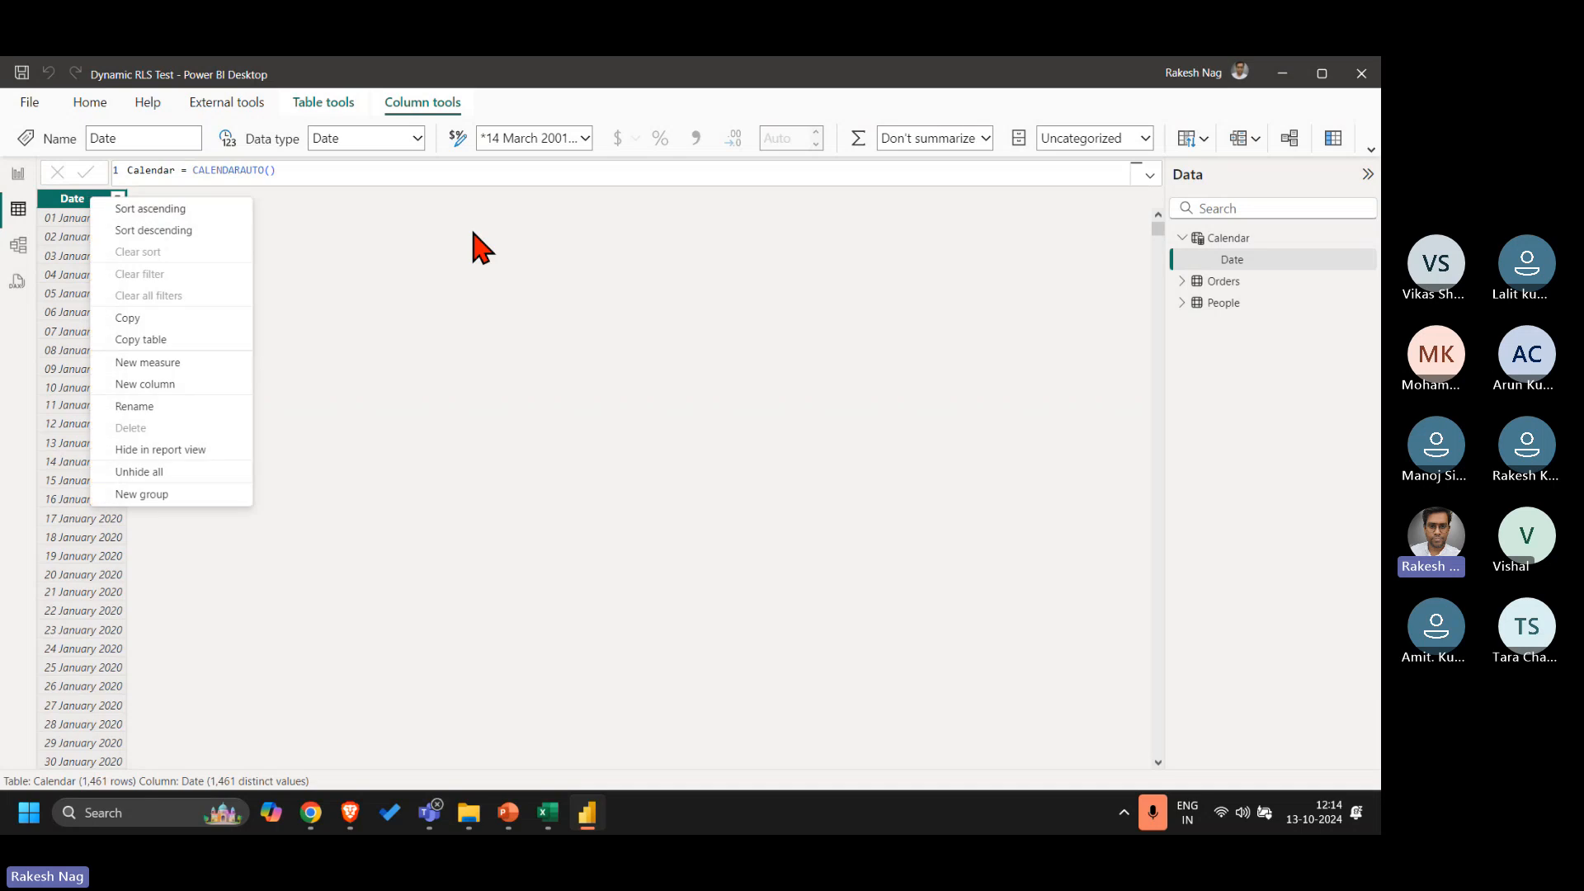
left_click(157, 385)
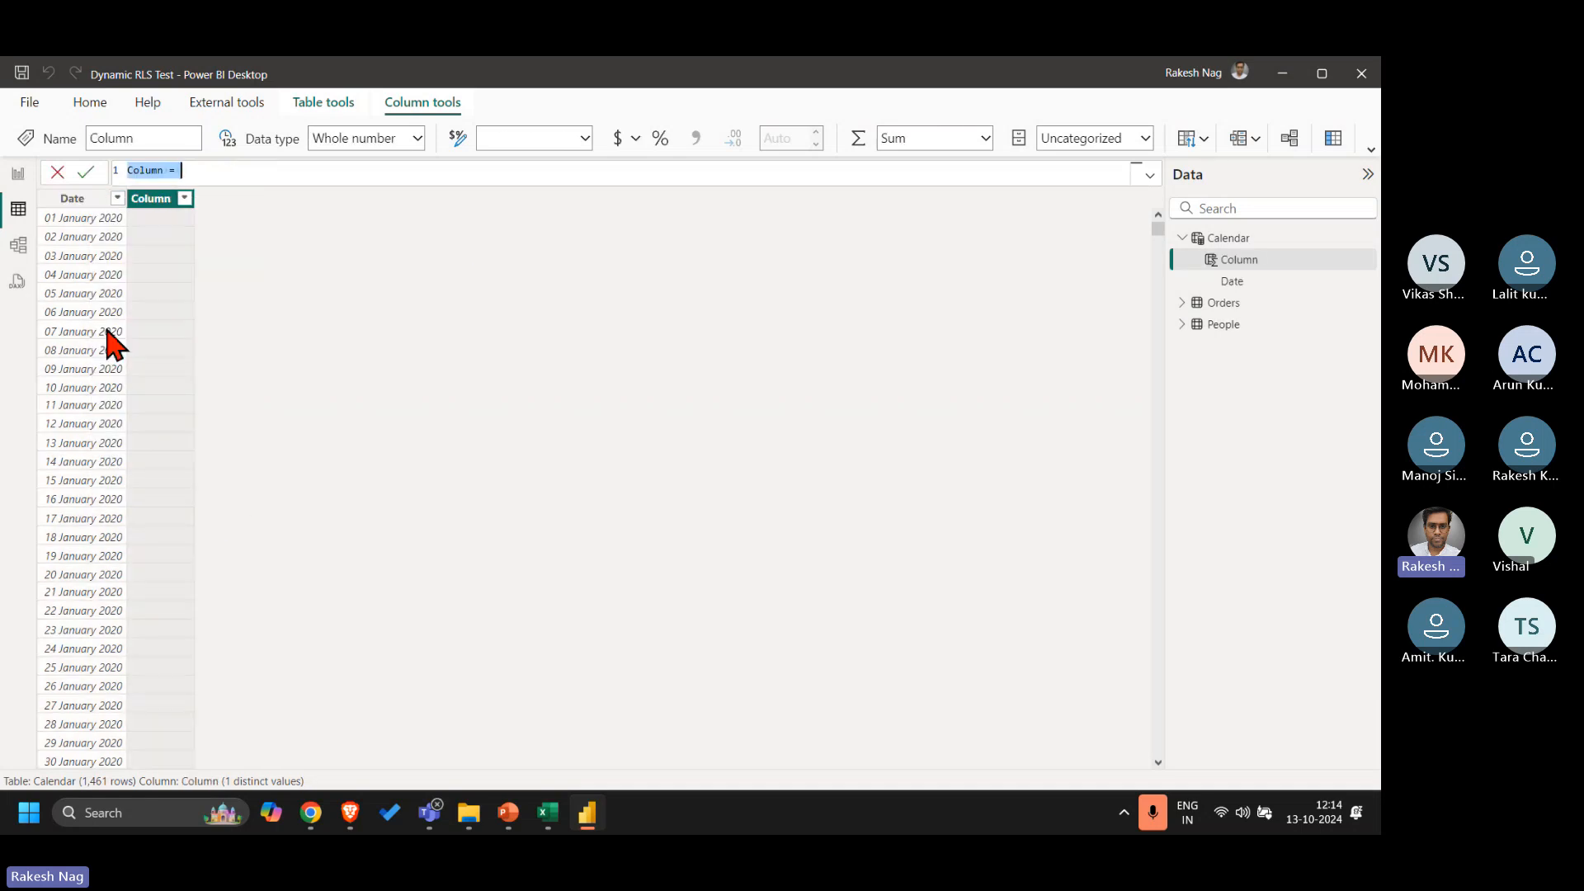
type("Year")
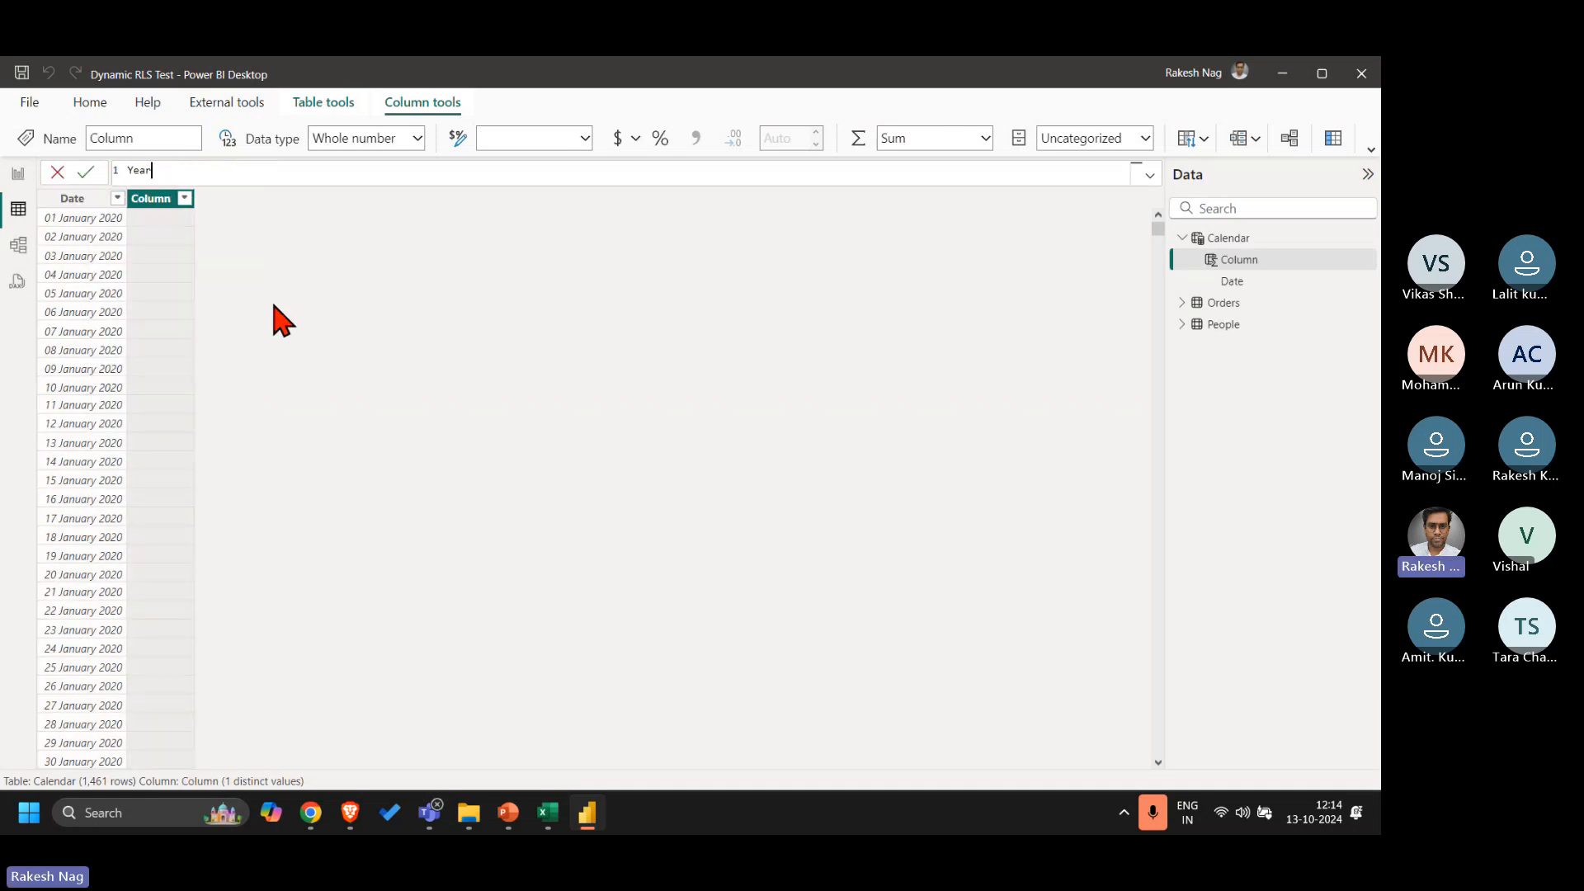
type(" = YEAR([Date])")
key("Return")
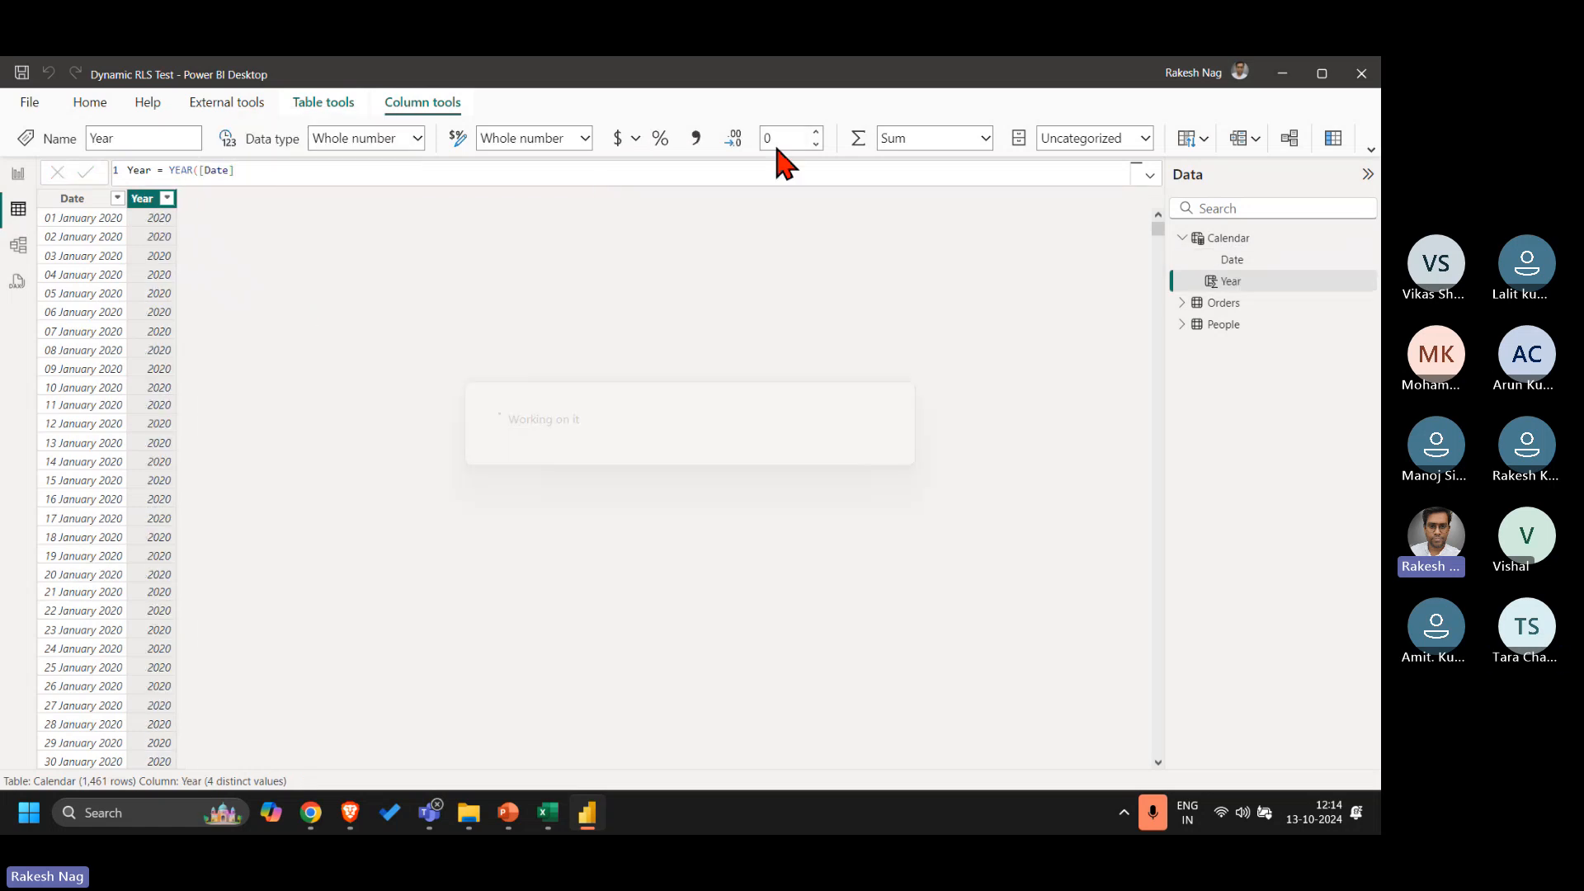
left_click(986, 138)
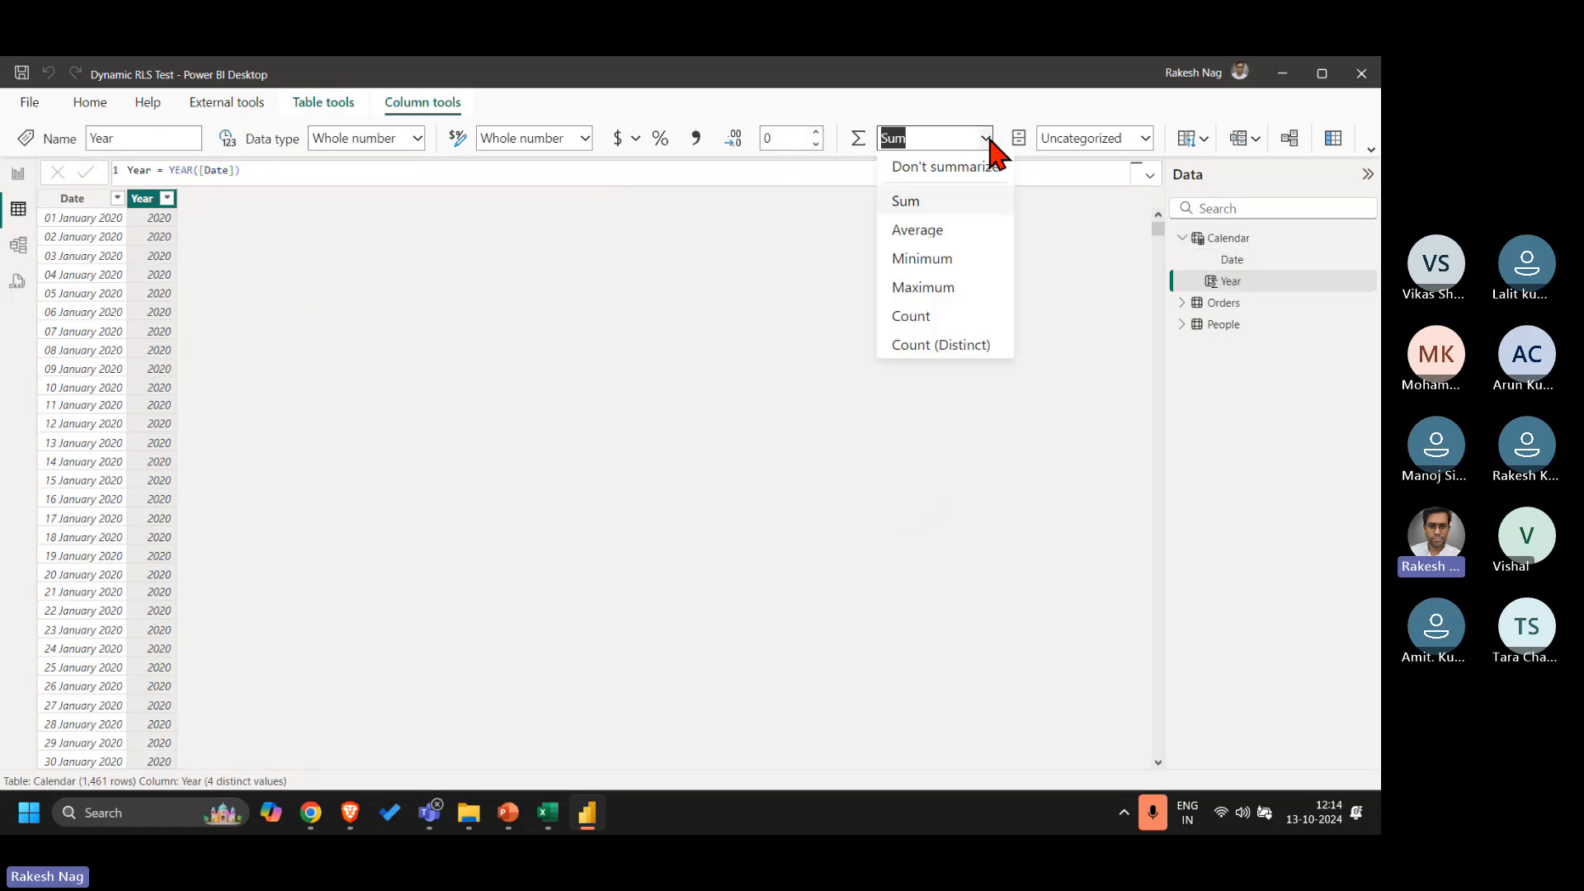
left_click(940, 164)
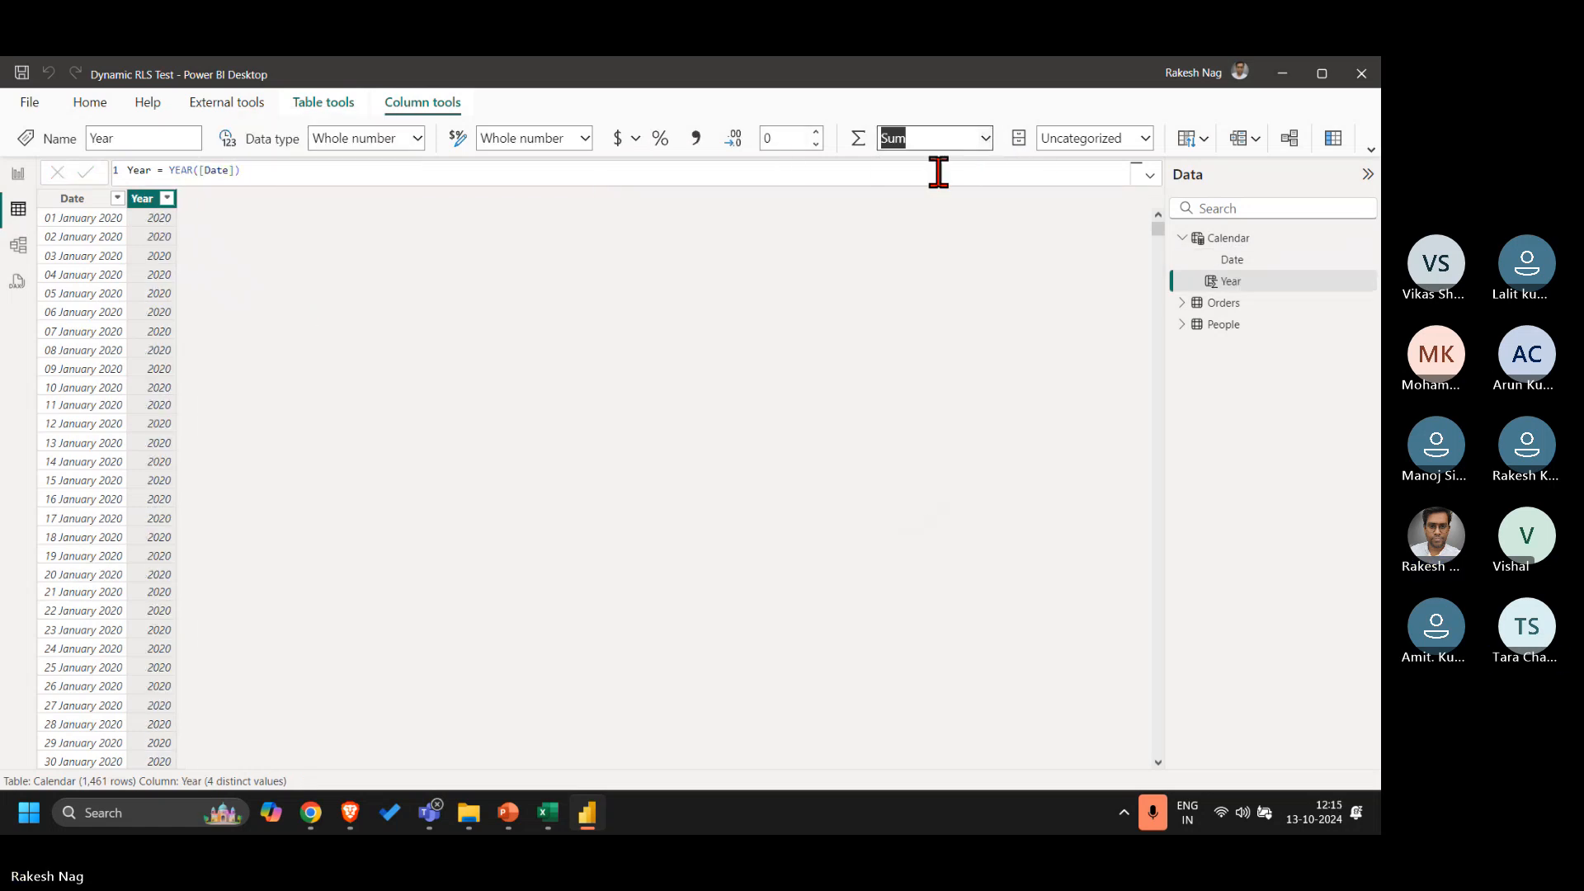
Step: Add a Month-Year calculated column to the Calendar table with FORMAT([Date],"mmm")
left_click(1335, 148)
type("Mon")
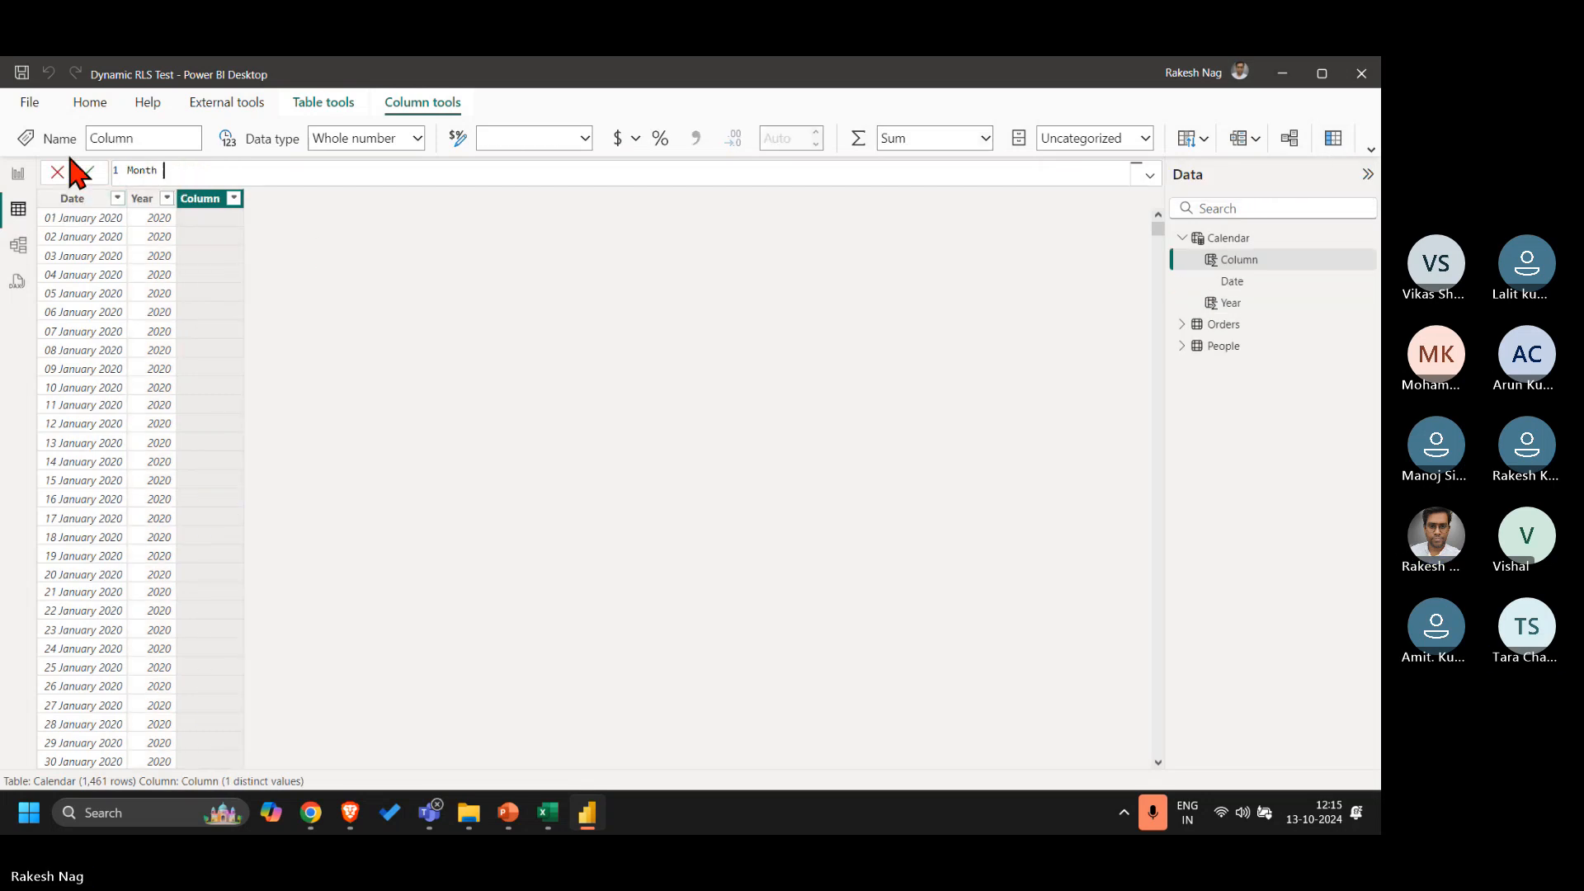
type("th-")
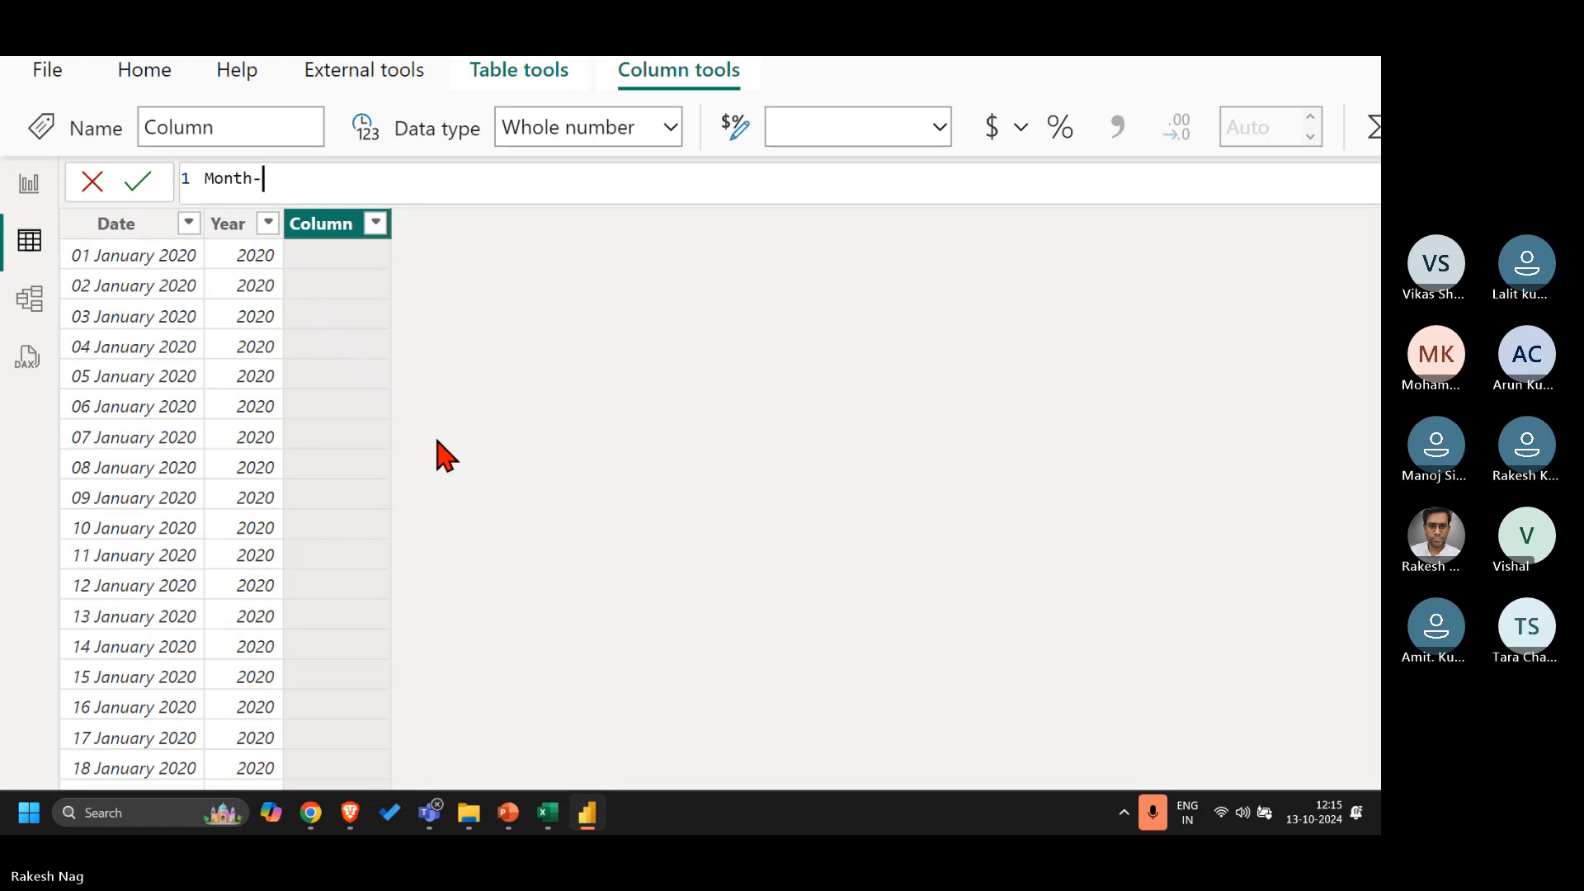
type("Year = ")
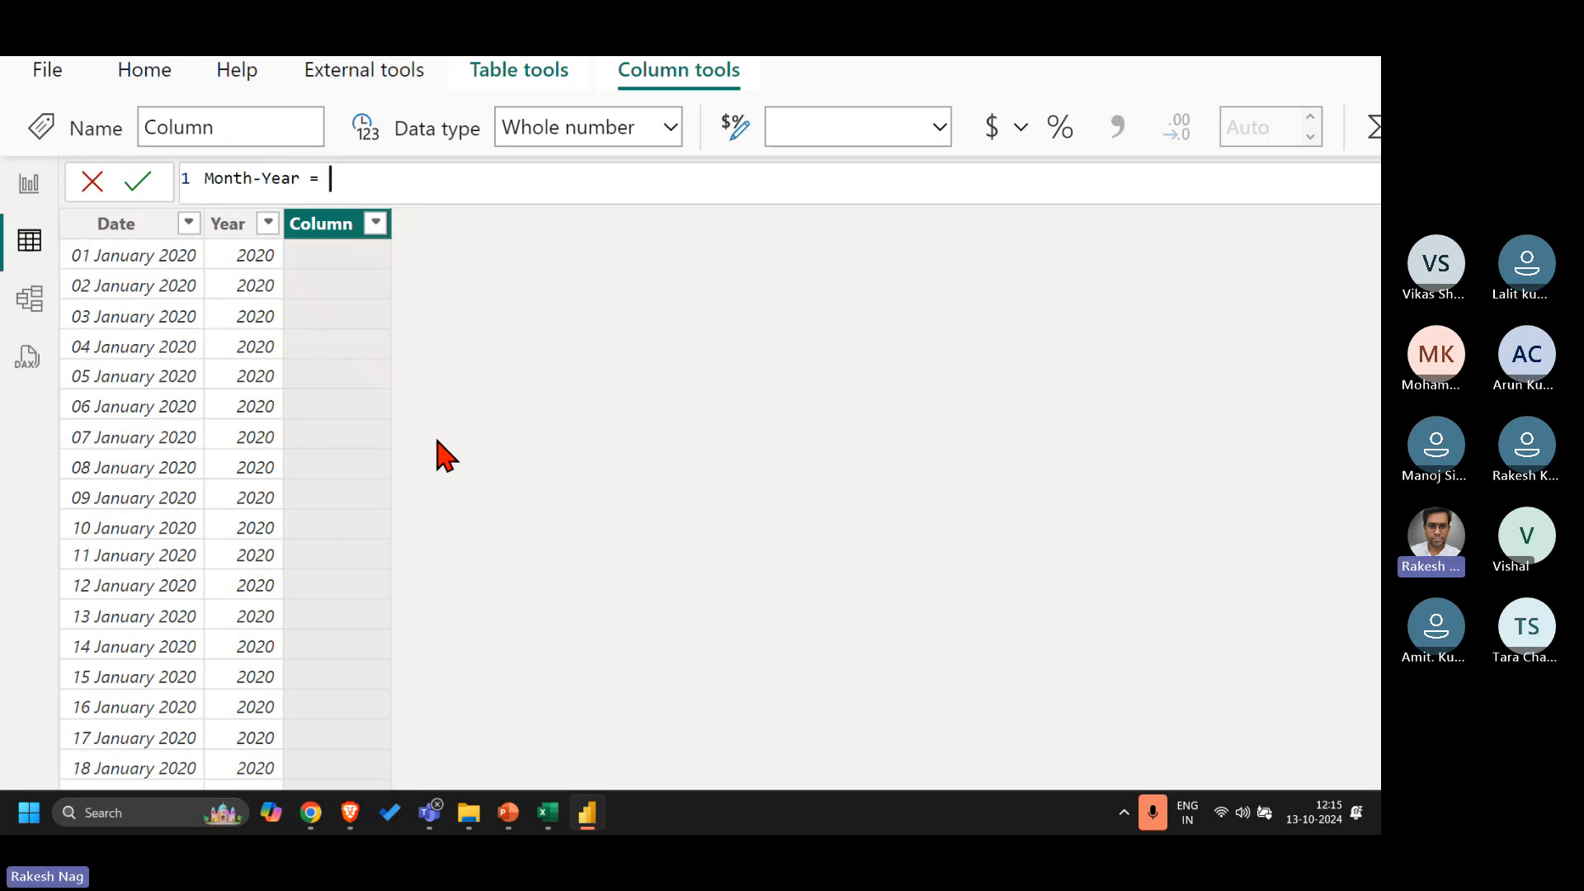
type("FORMAT(")
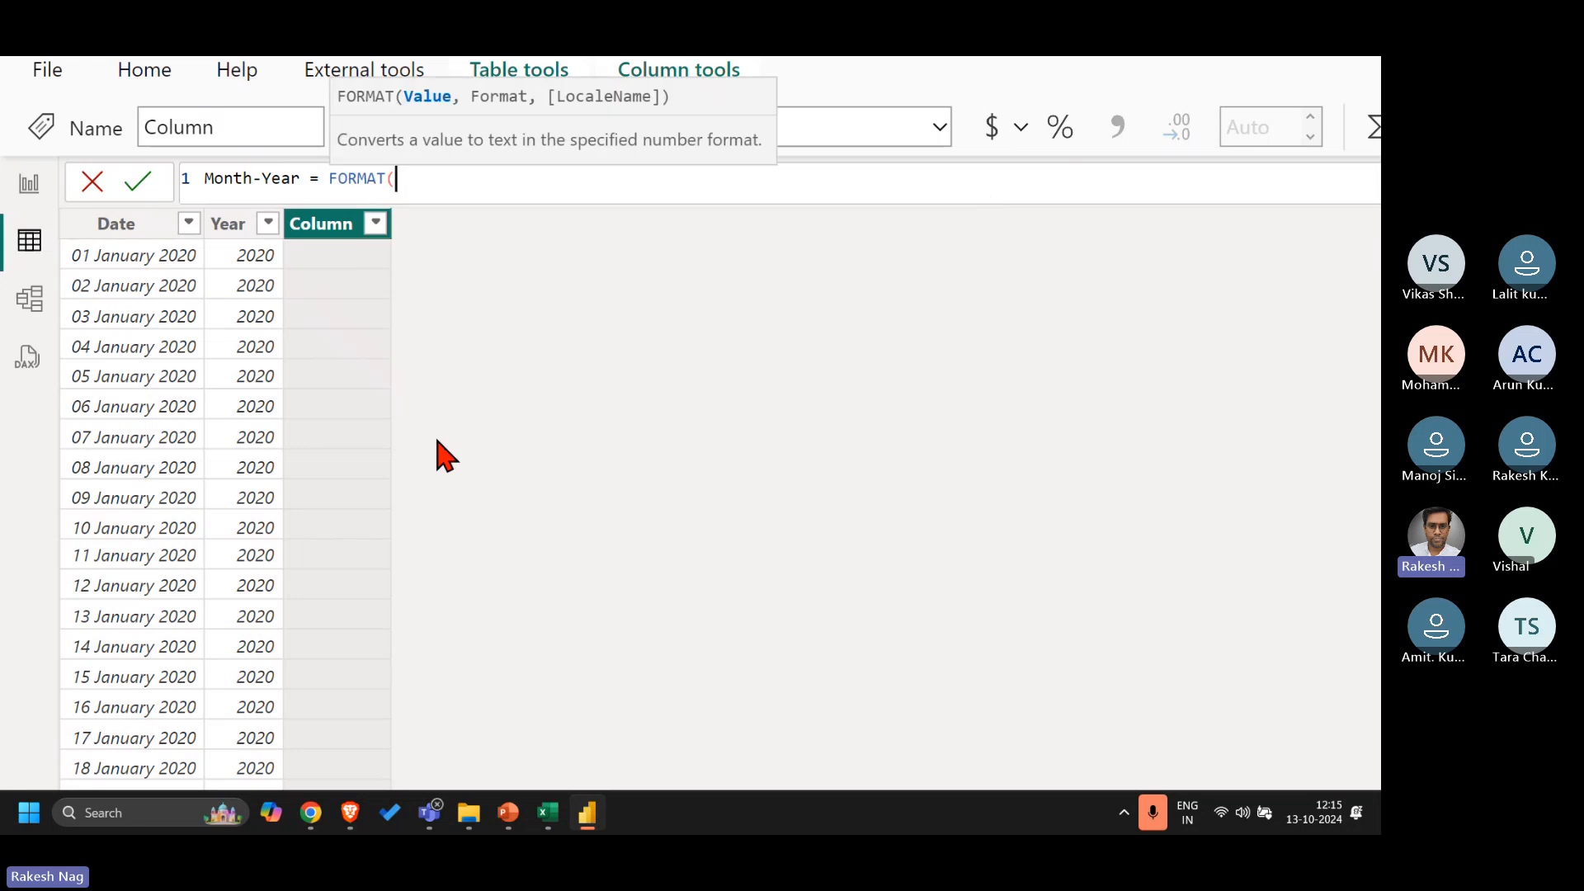
type("[Date],")
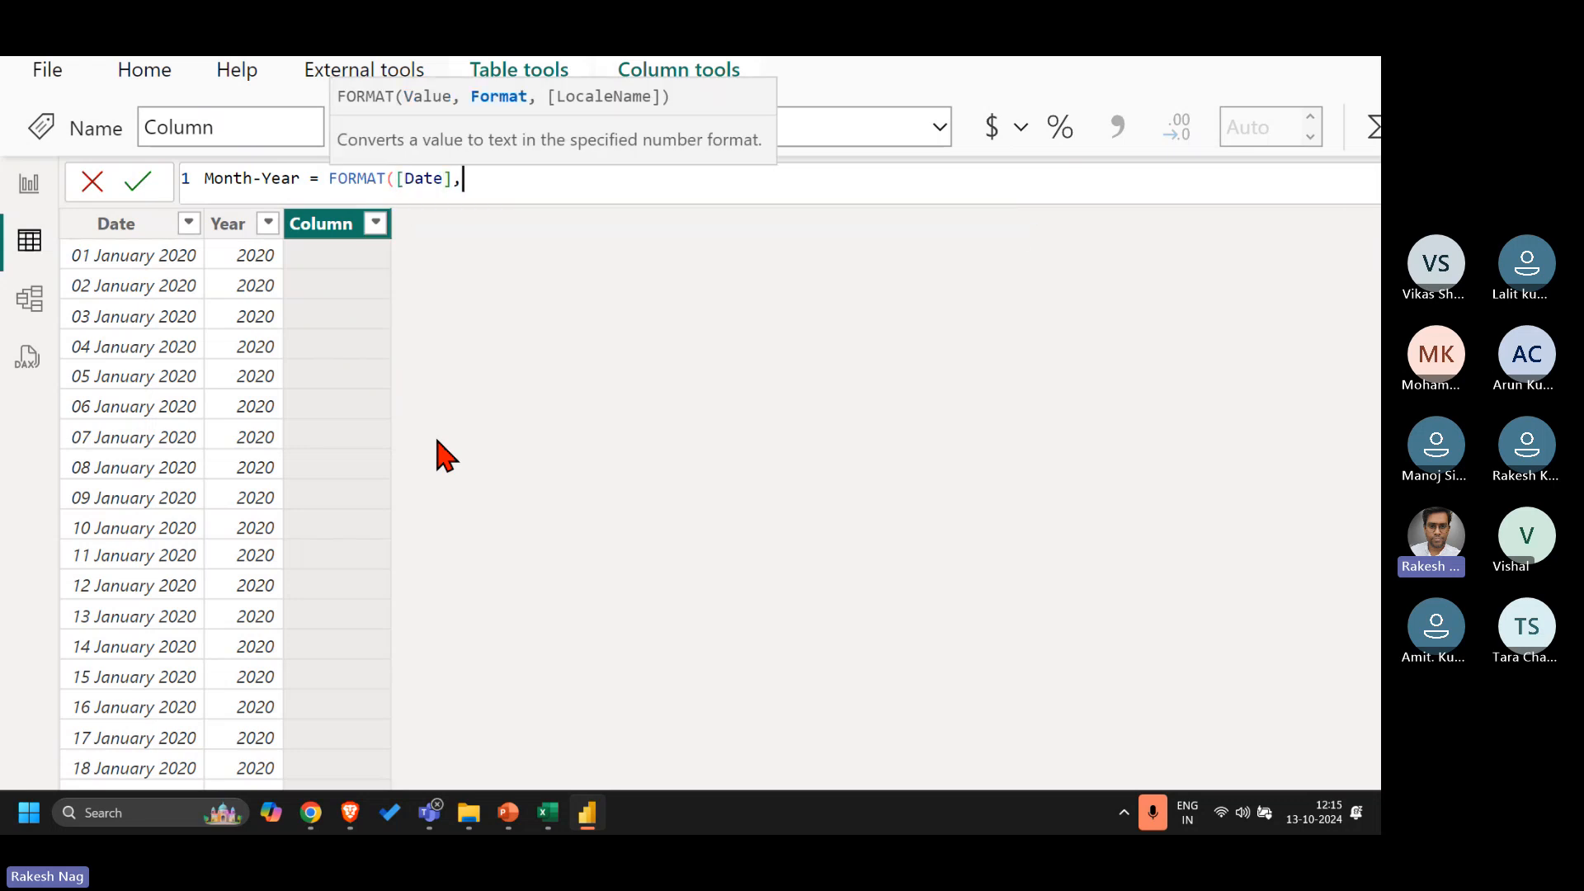
type("\"mmm\")")
key("Return")
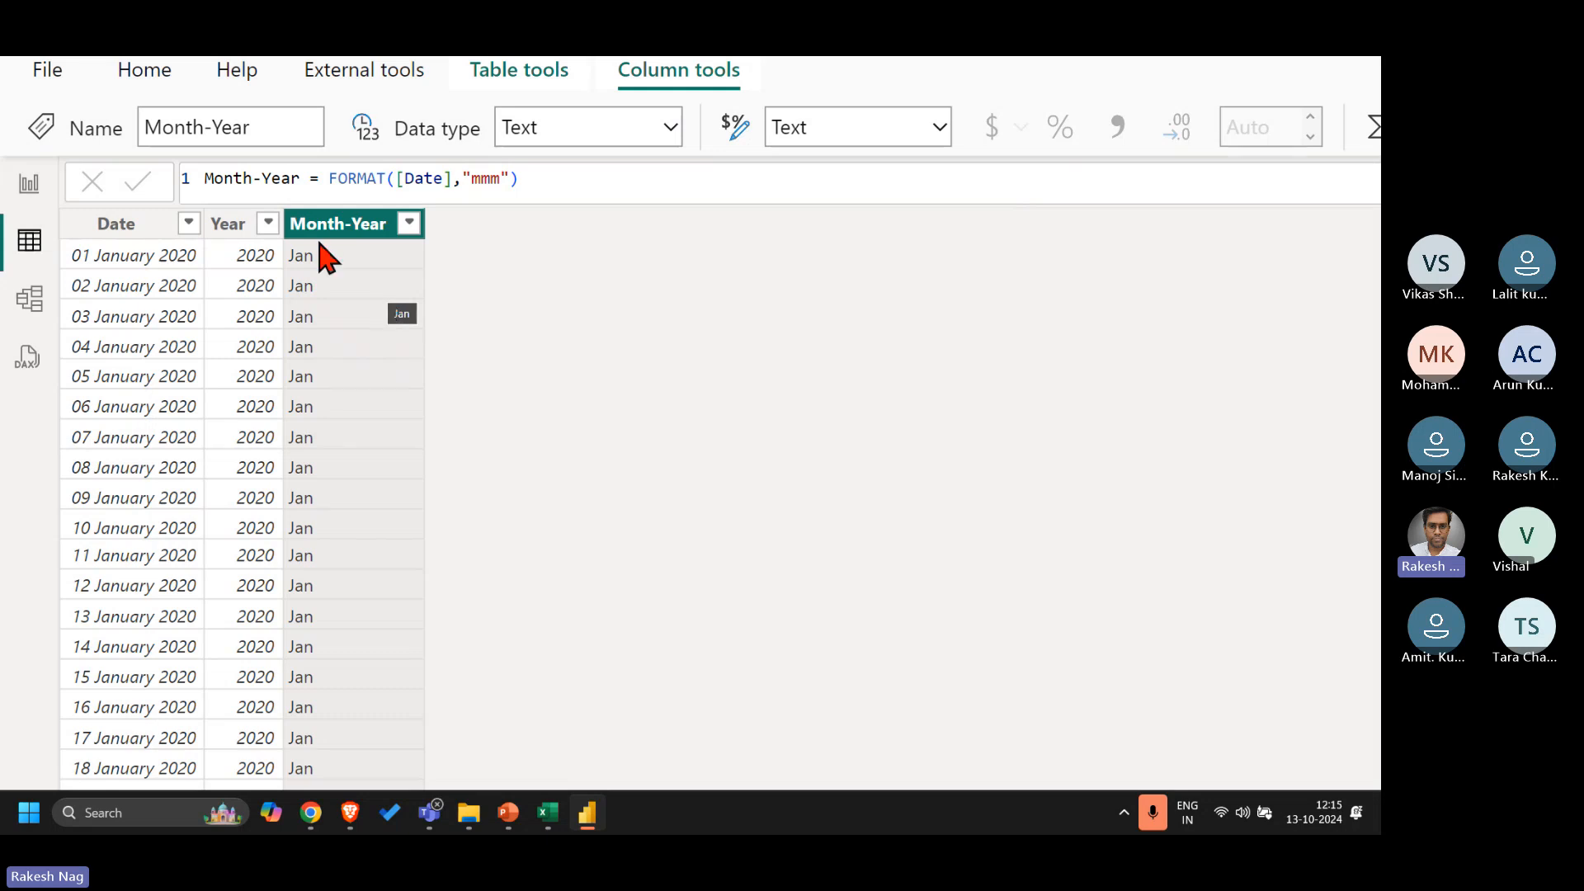
Step: Replace the Month-Year column's formula with STARTOFMONTH('Calendar'[Date])
left_click(338, 178)
key("shift+End")
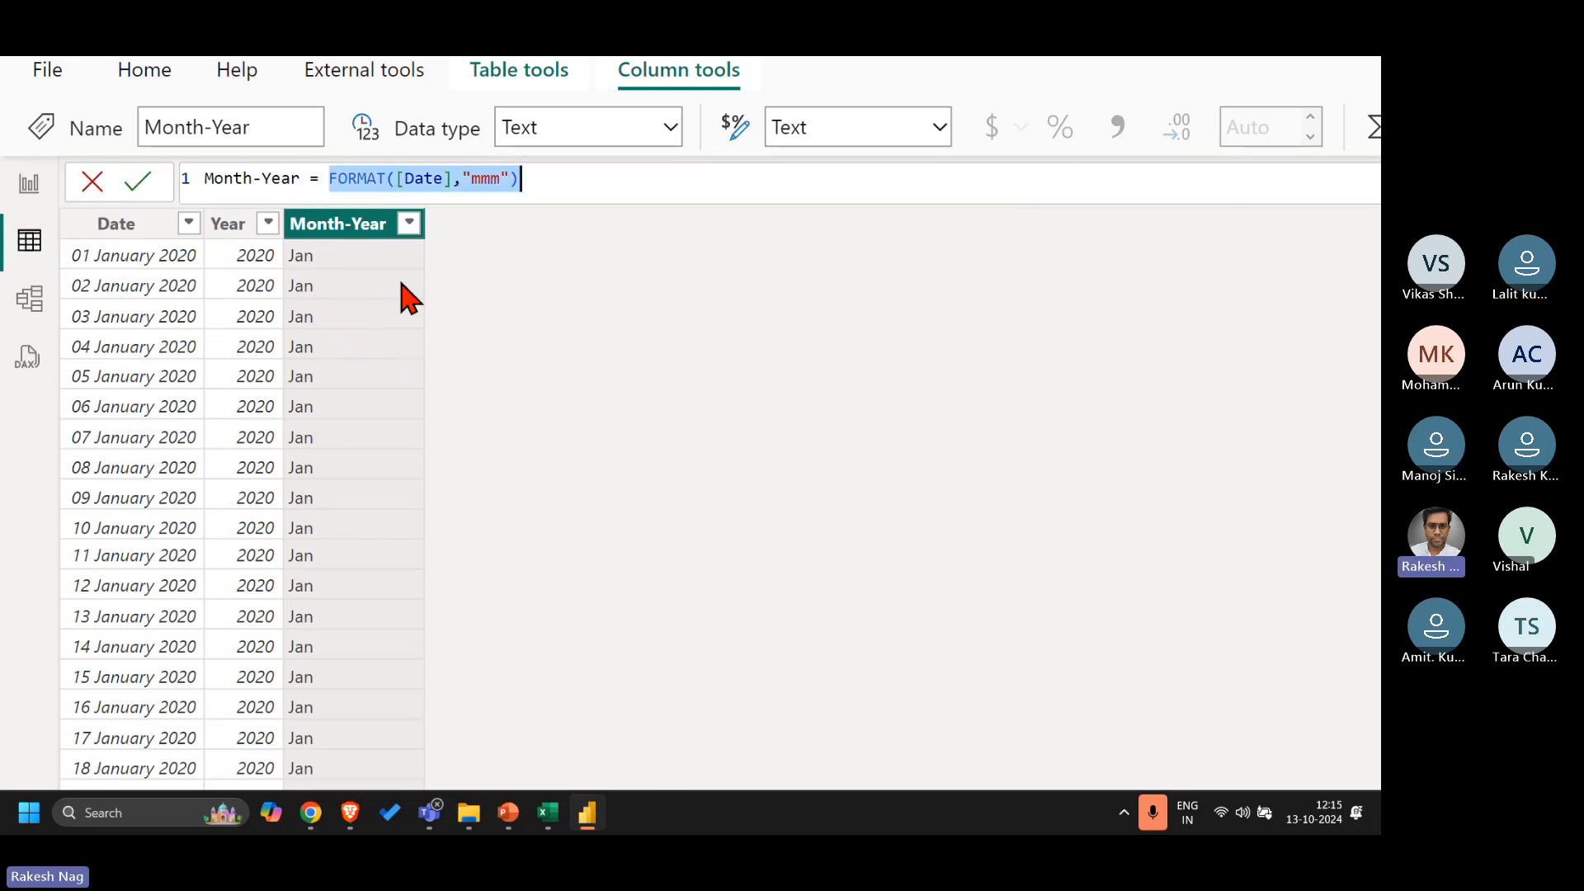
key("BackSpace")
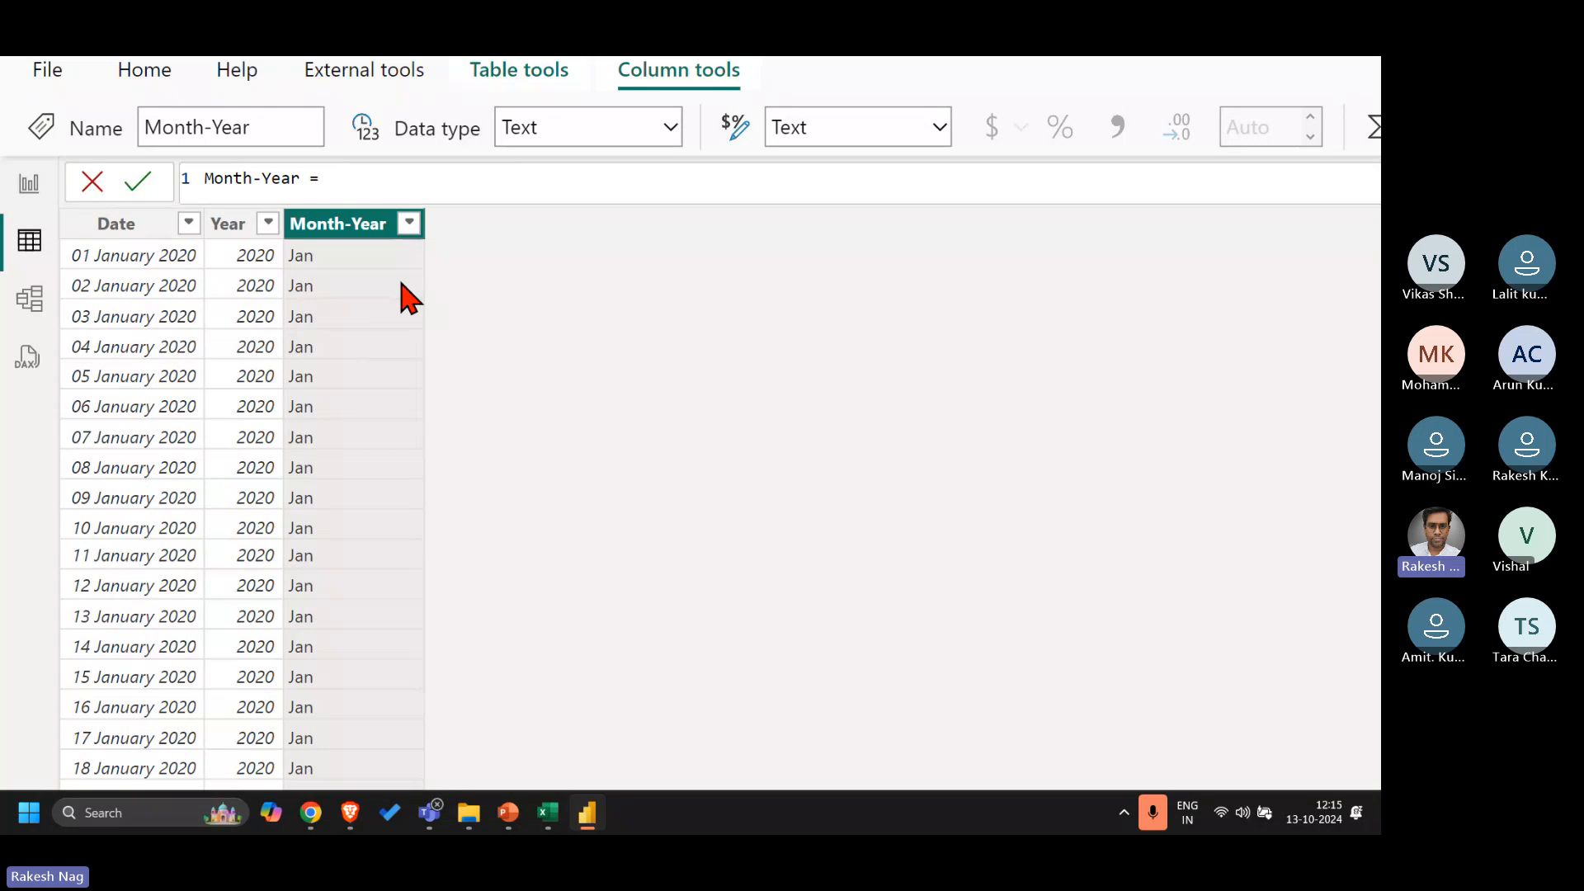
type("star")
key("Tab")
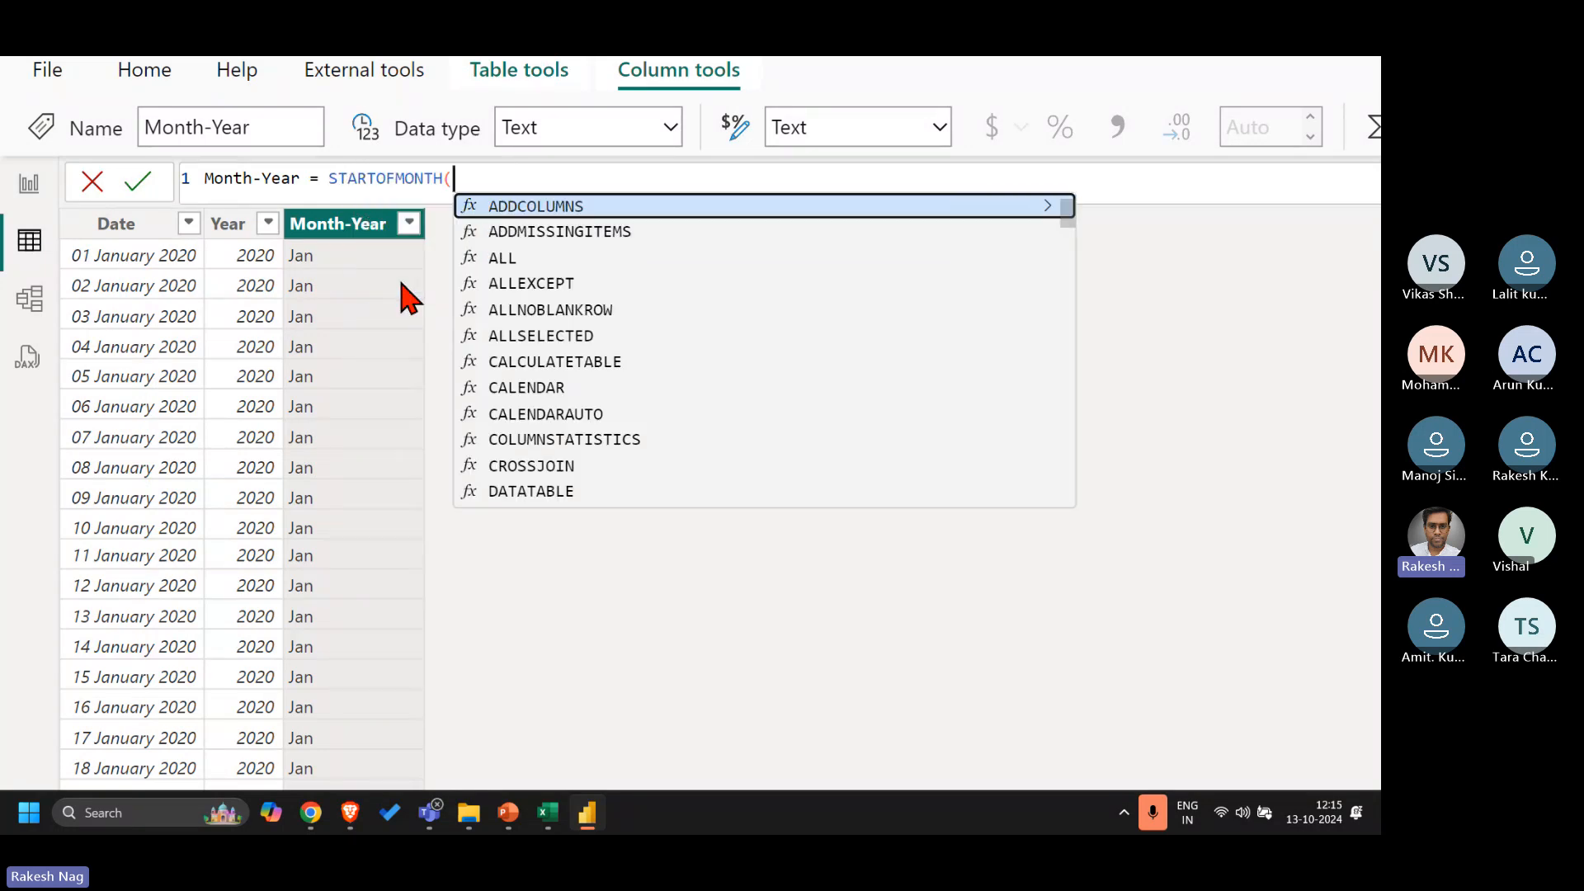
type("[d")
key("BackSpace")
key("BackSpace")
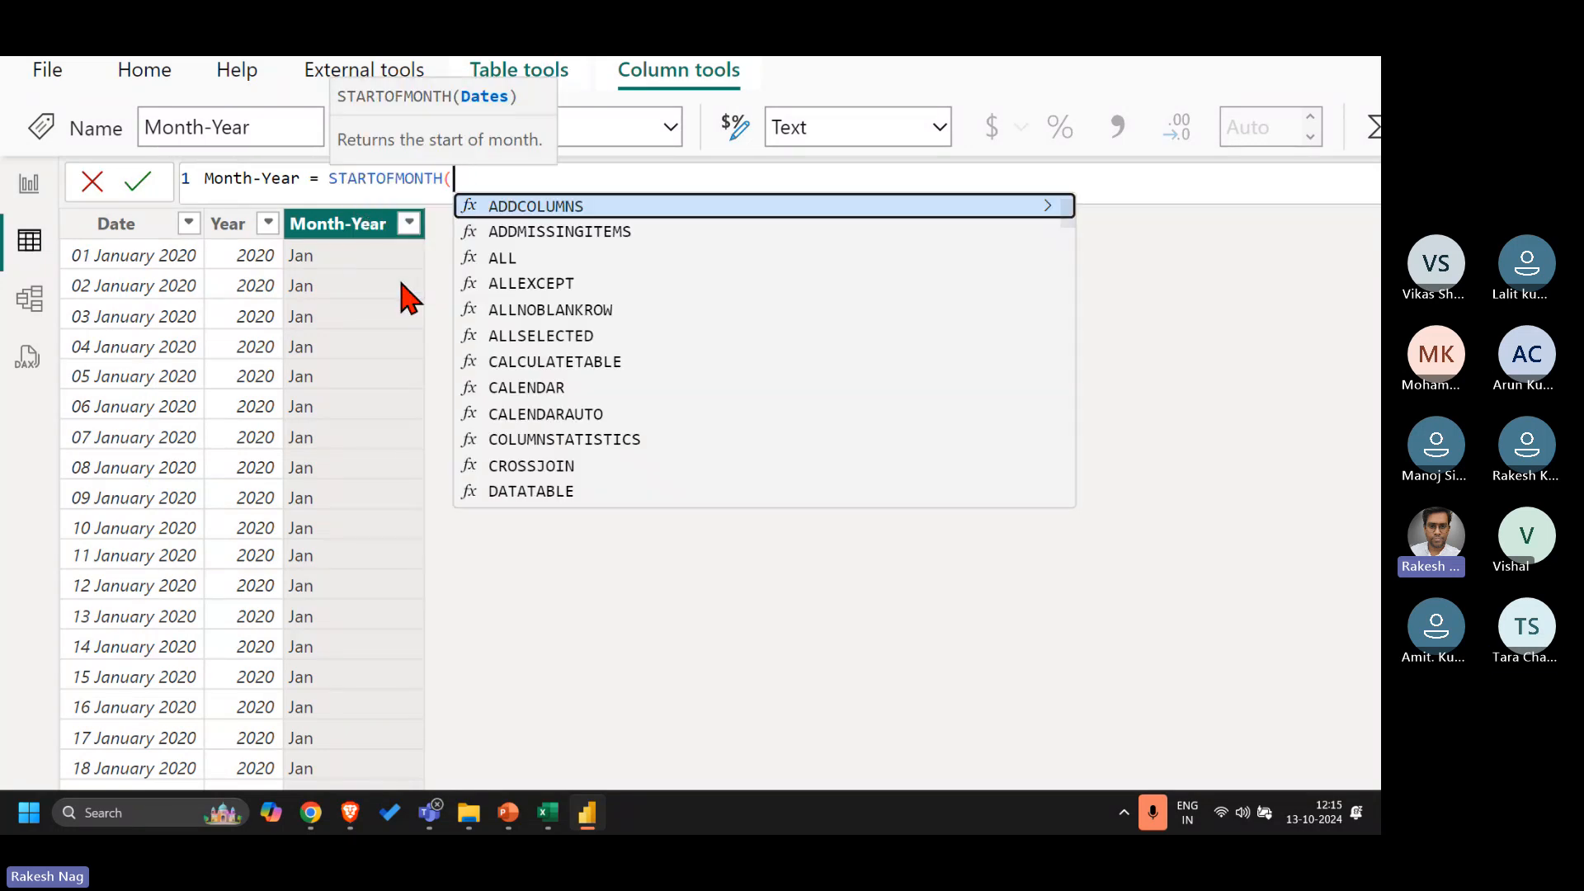
type("d")
key("Return")
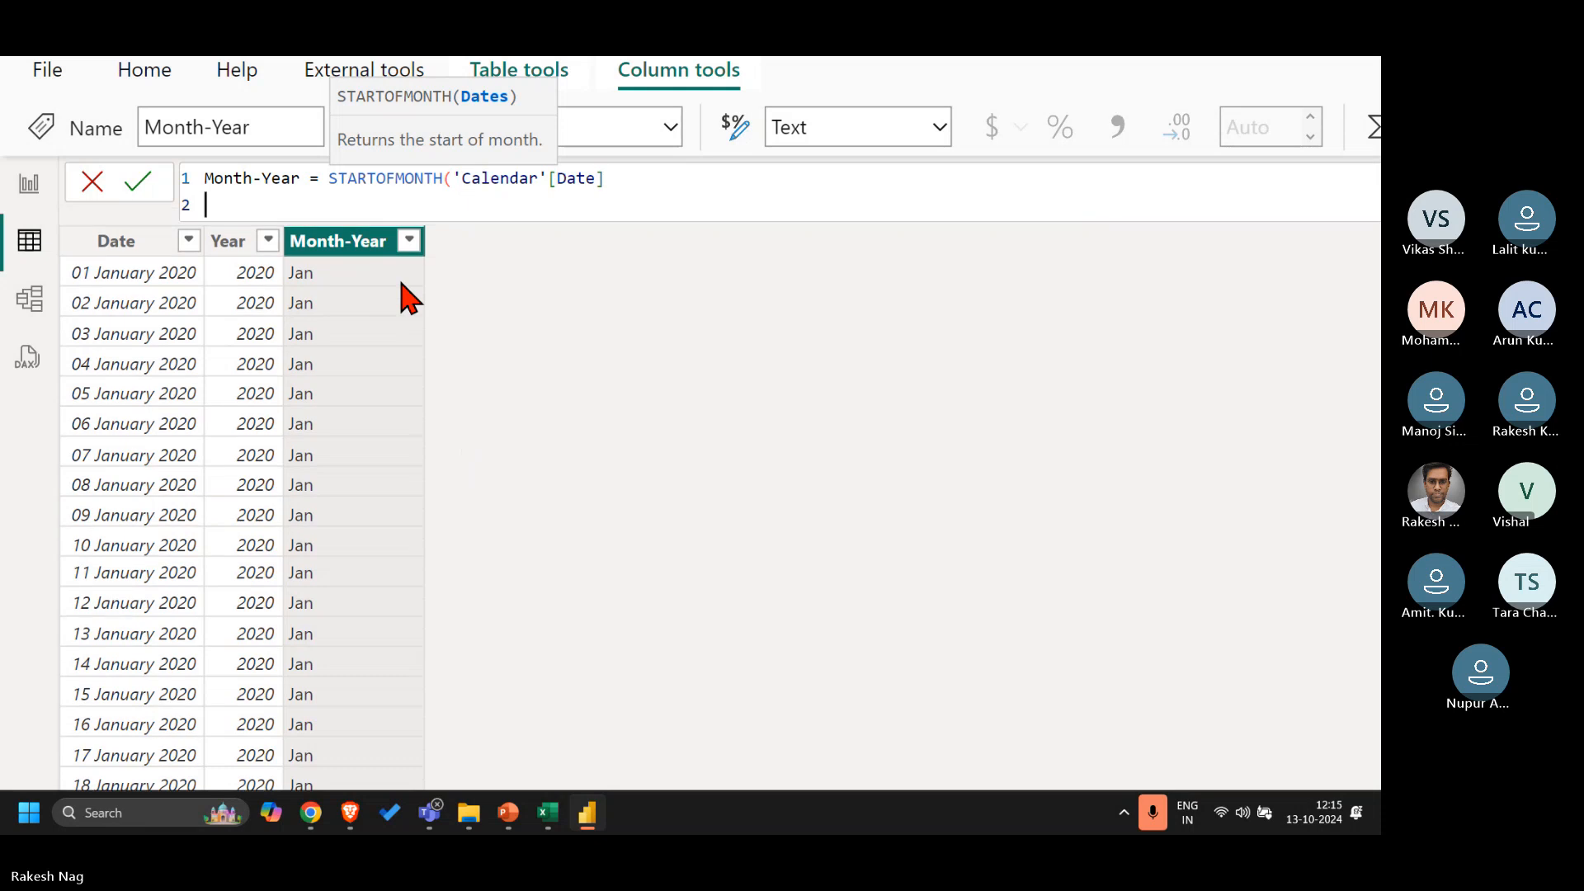
key("Return")
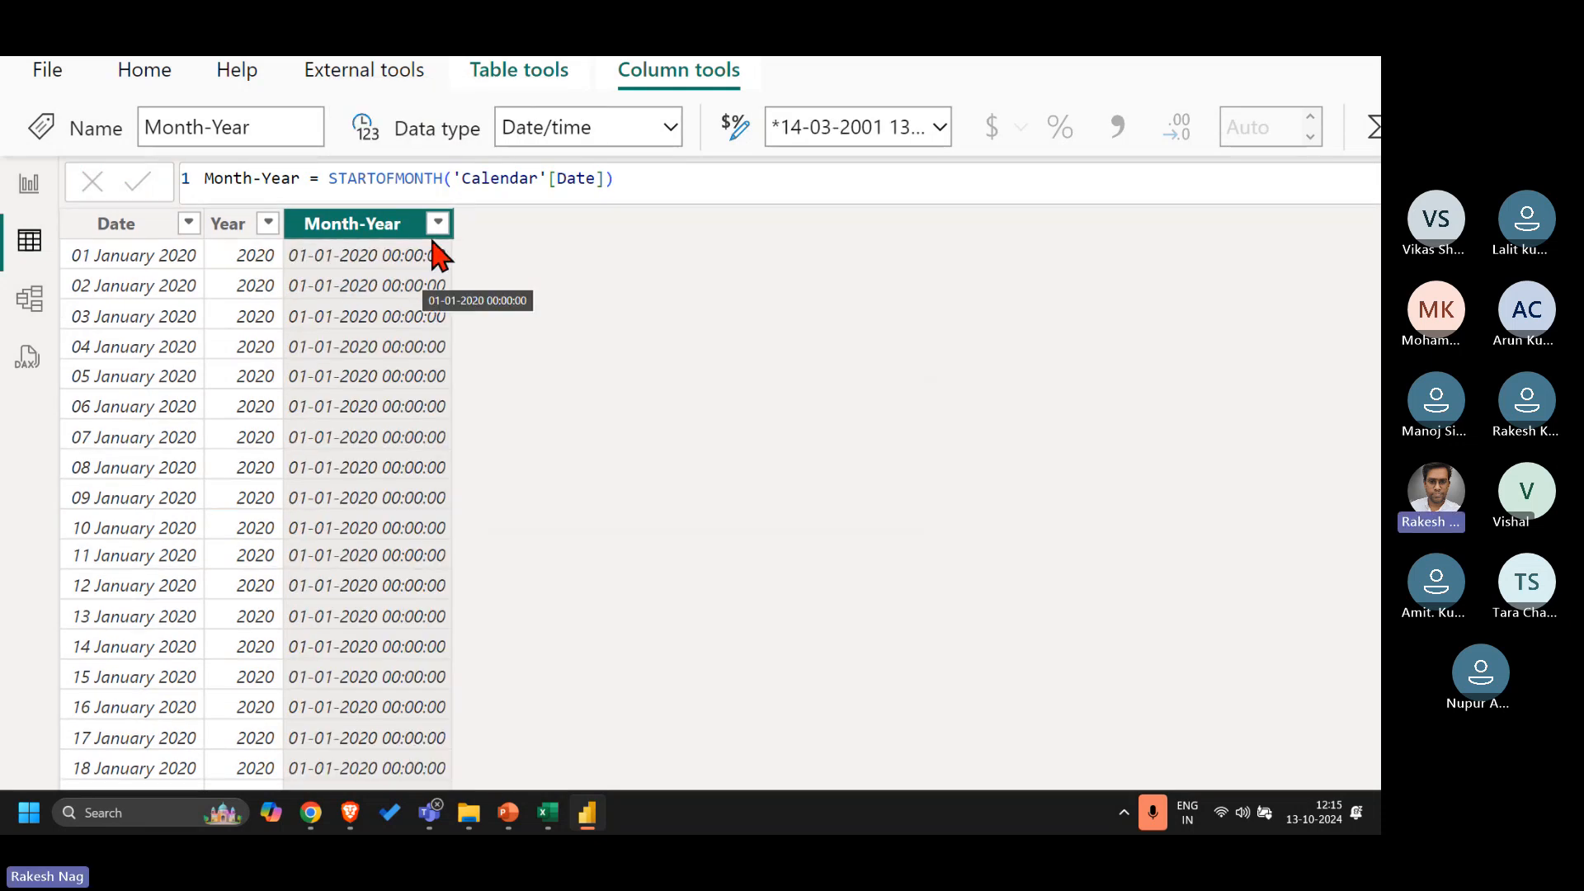
Step: Set the Month-Year column's data type to Date and its display format to mmm-yy
left_click(671, 128)
left_click(594, 373)
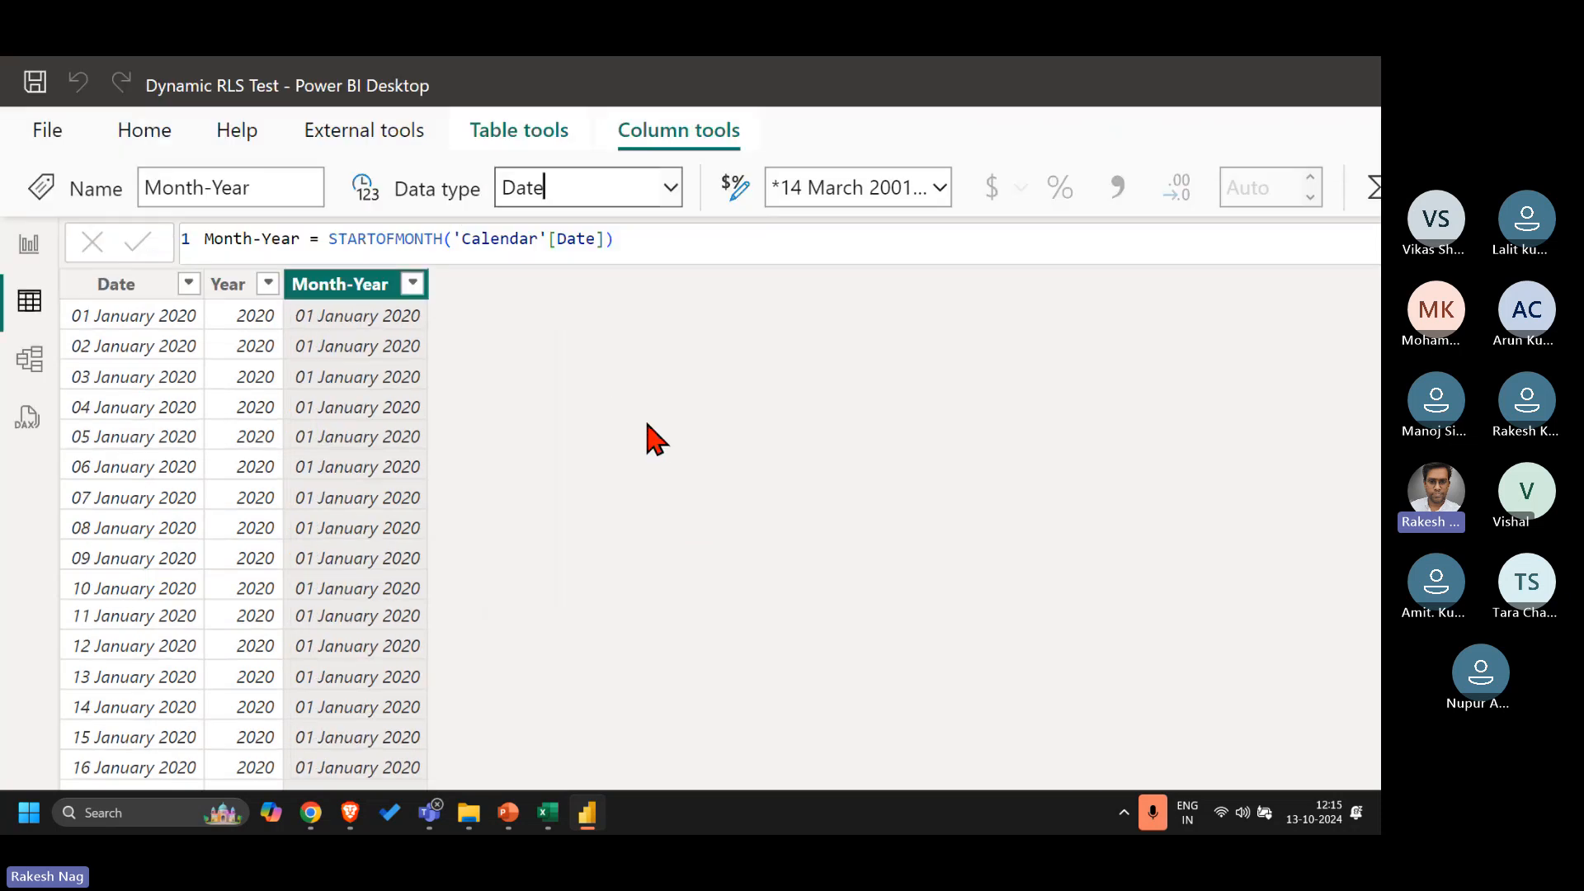
left_click(848, 183)
type("Mmmm-yy")
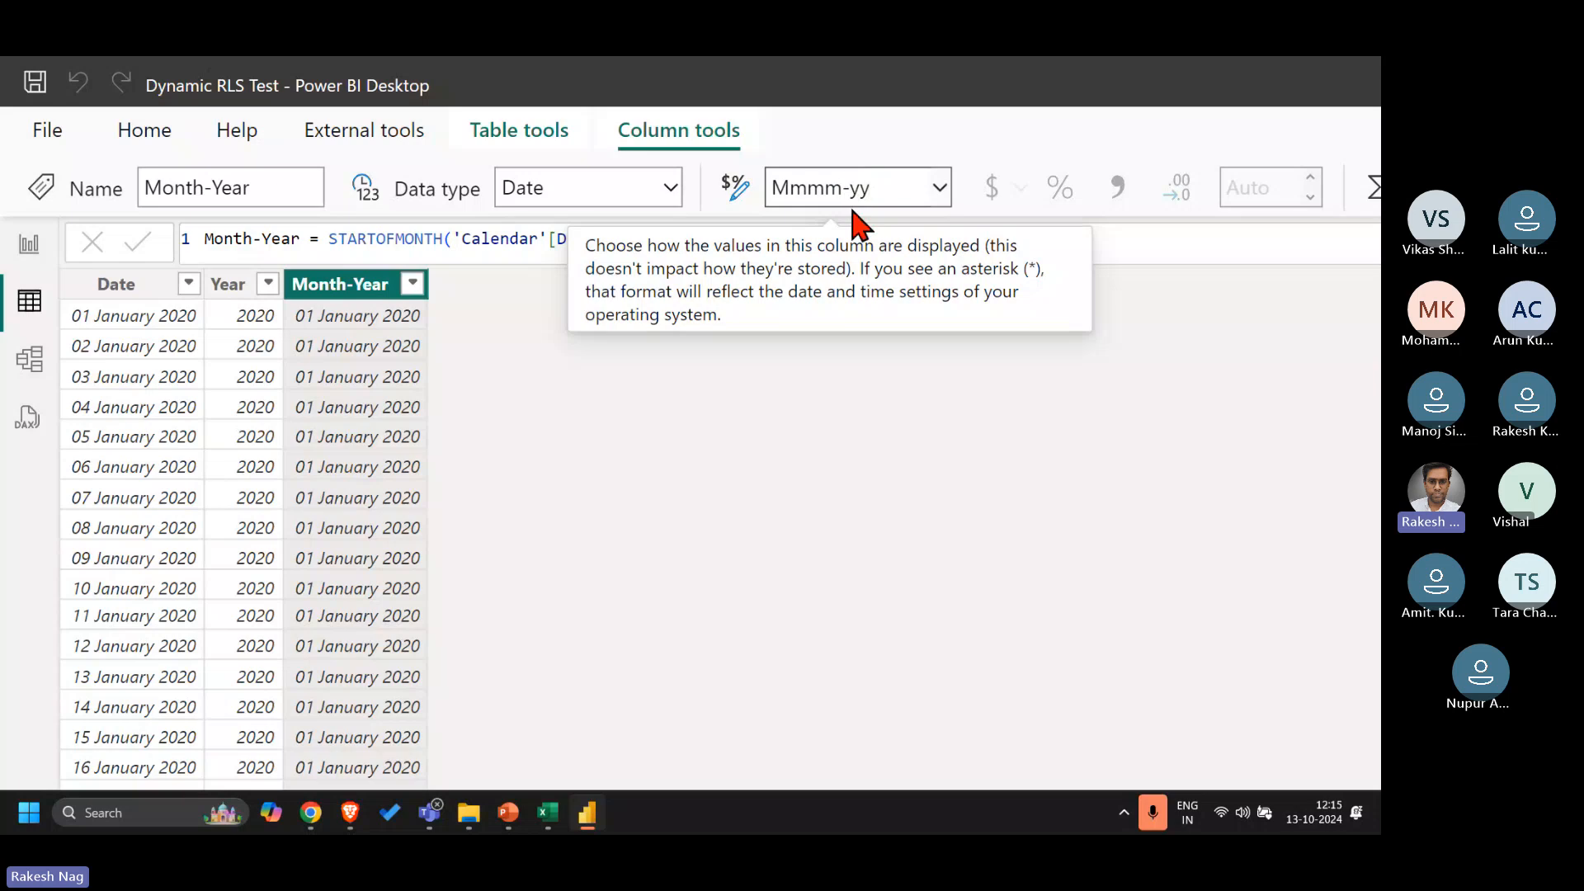
key("Return")
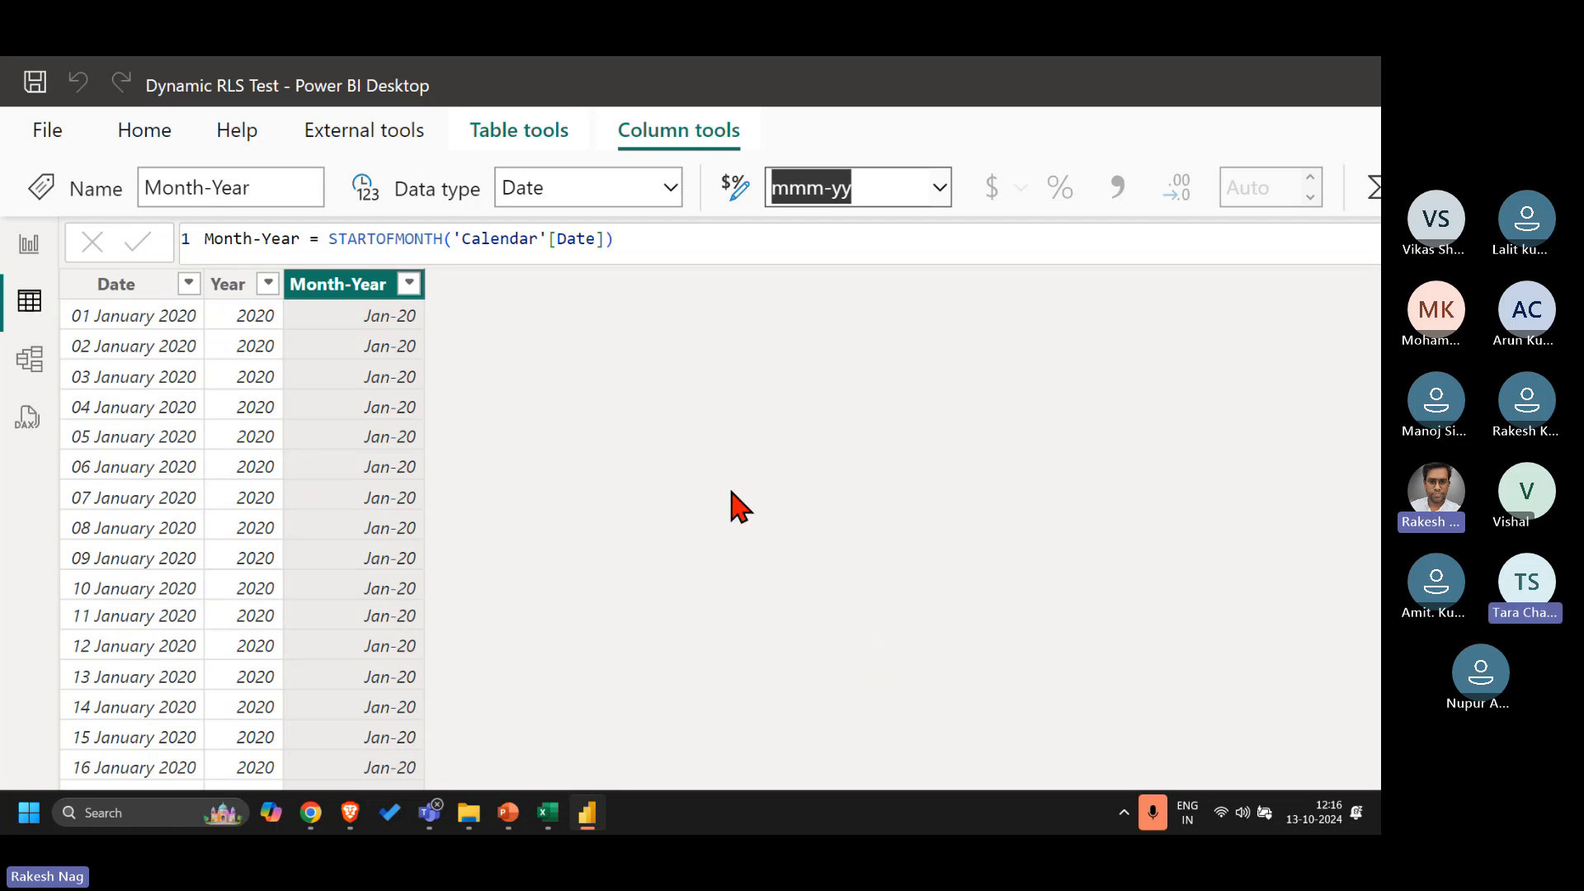
Step: Place the Calendar table below People in the model and relate its Date field to Order Date in Orders
left_click(34, 359)
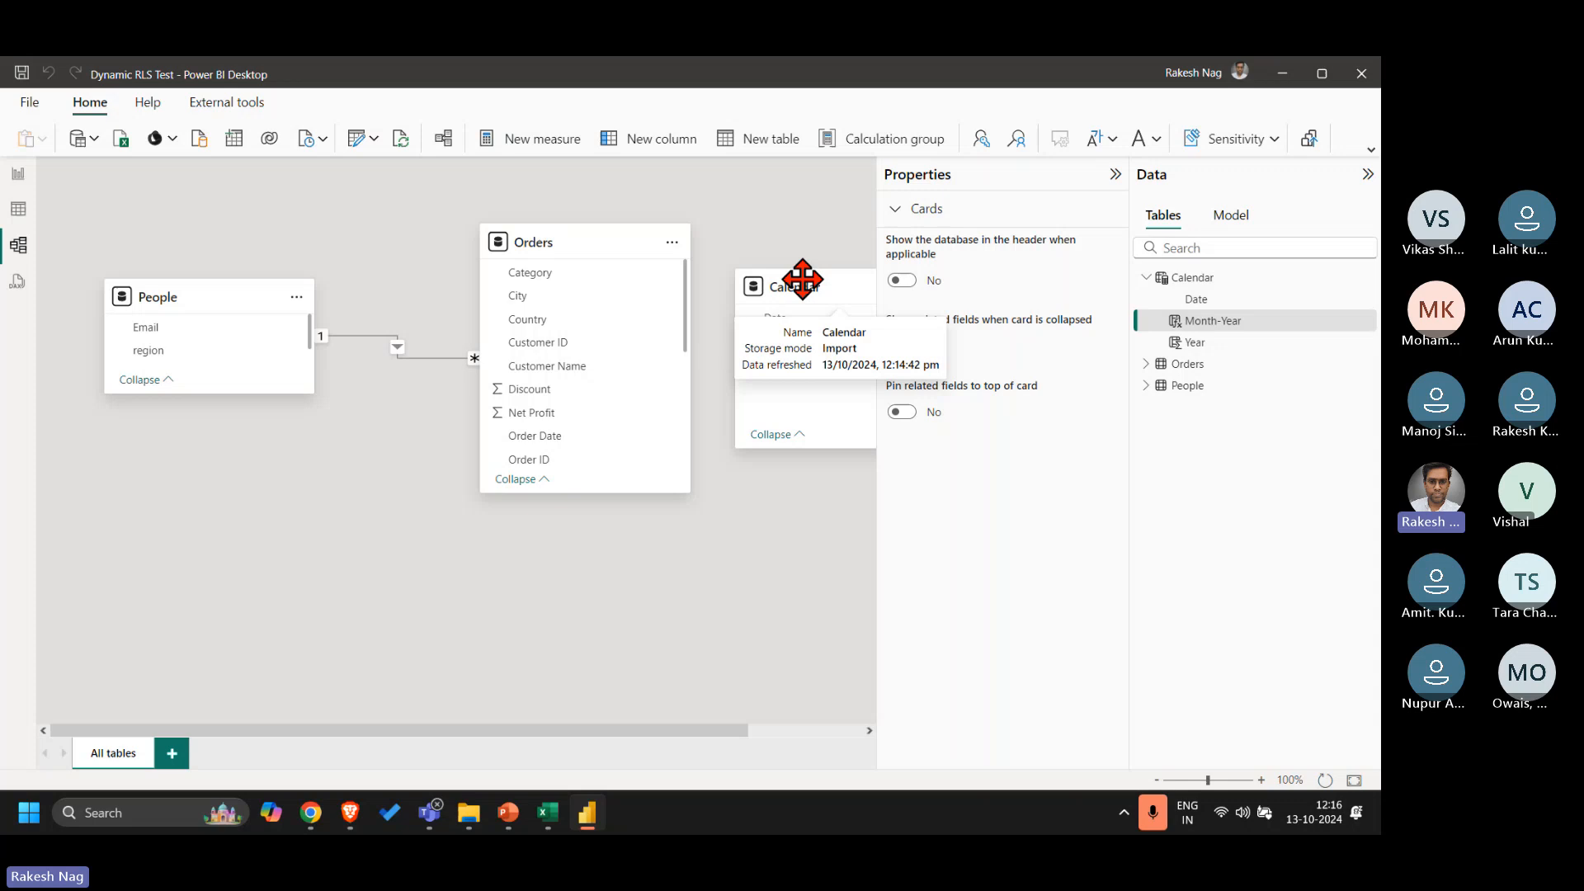
left_click_drag(802, 281, 171, 432)
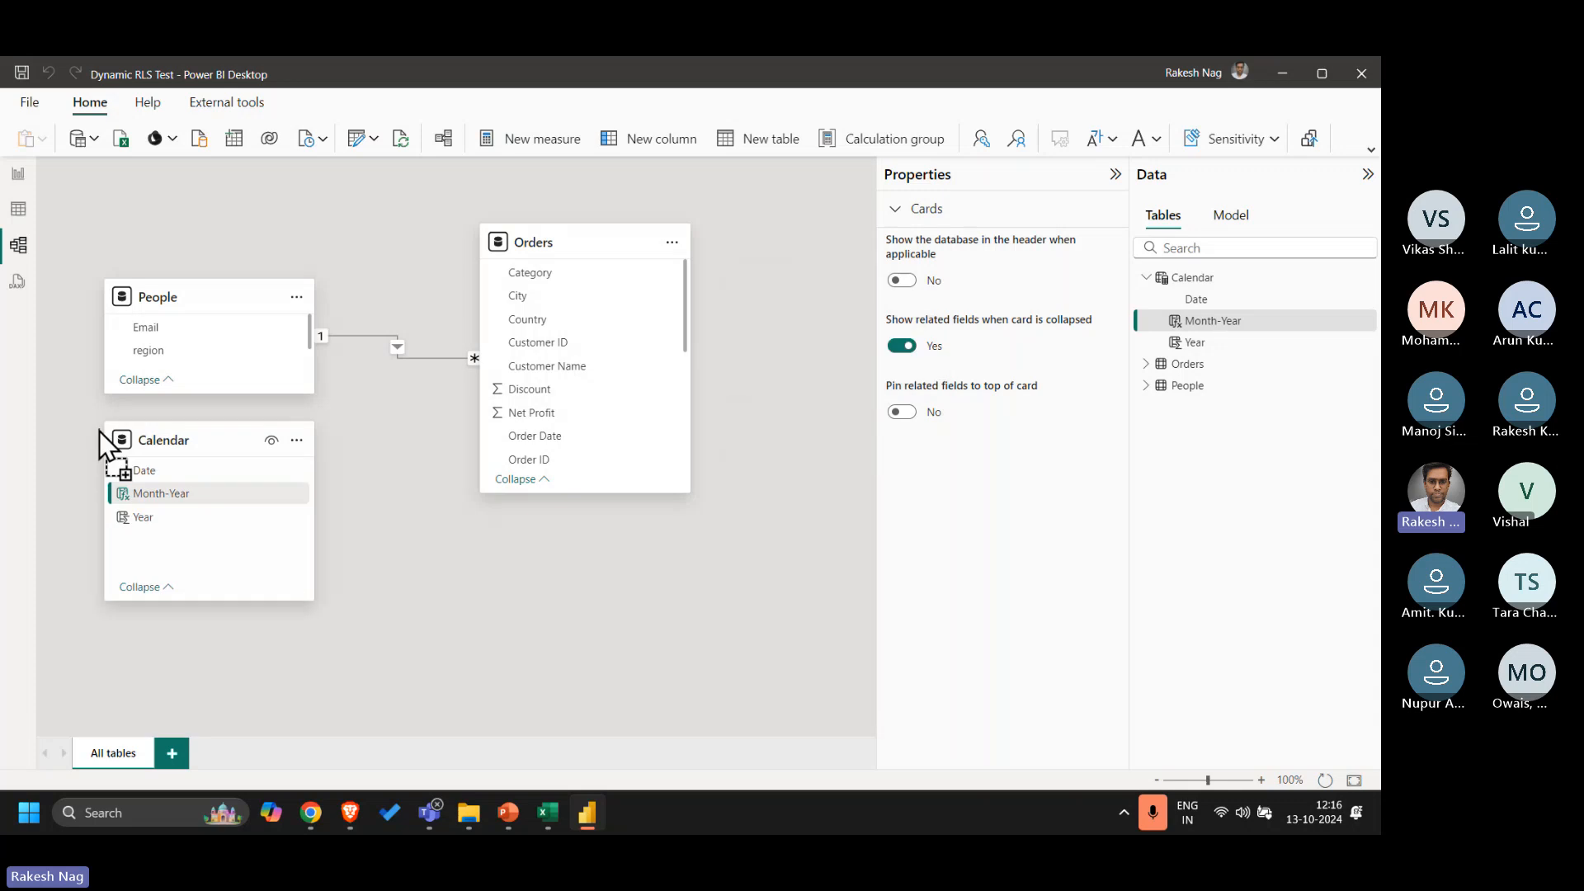
left_click(145, 465)
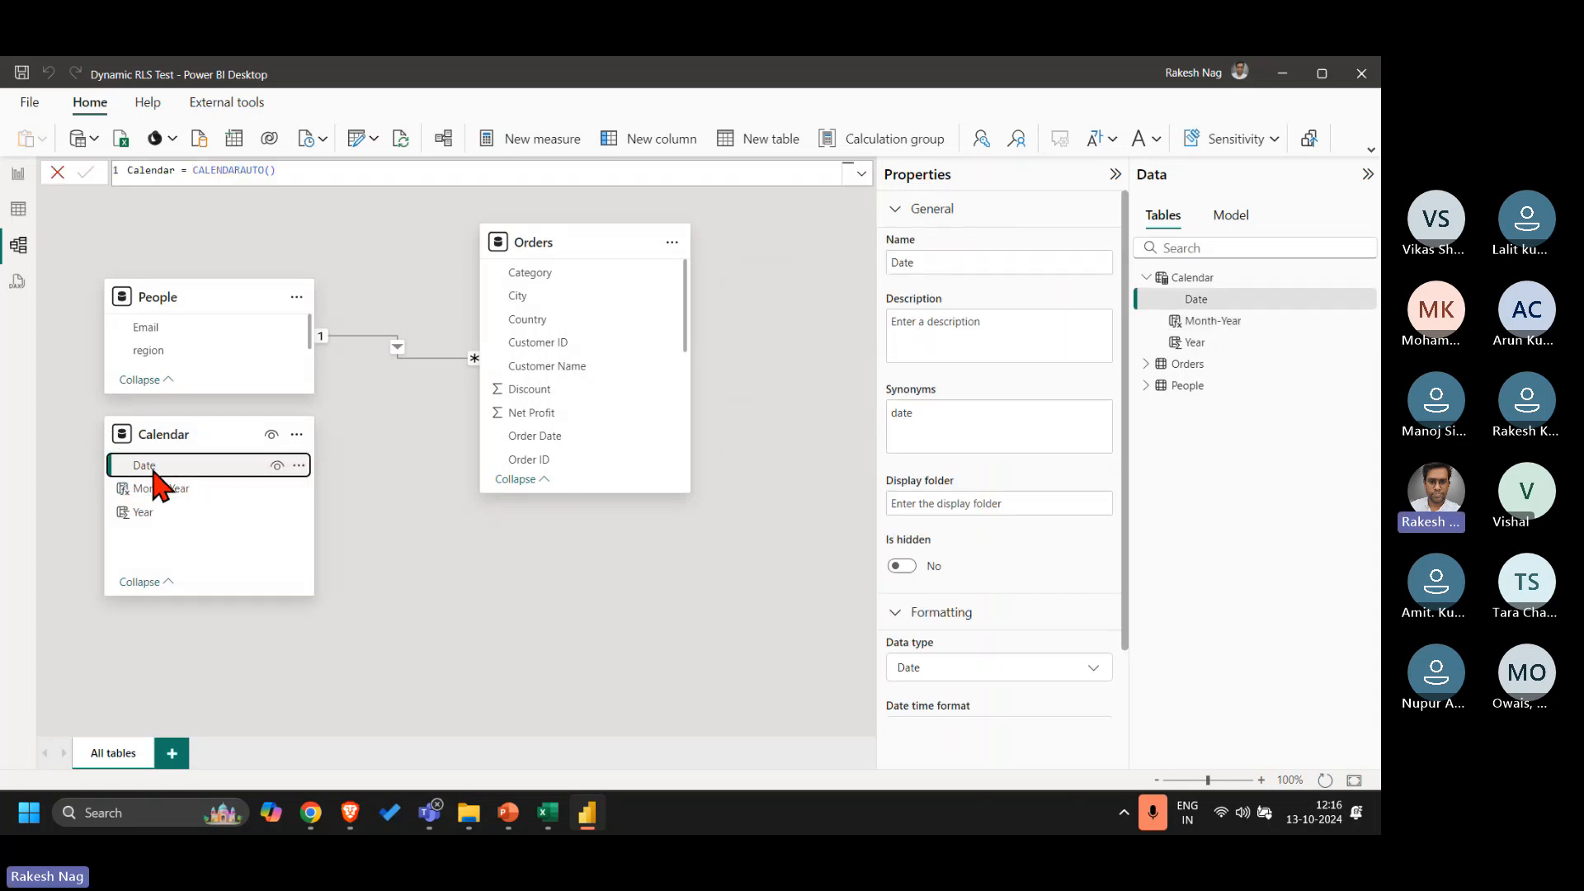
left_click_drag(147, 468, 555, 444)
left_click(877, 717)
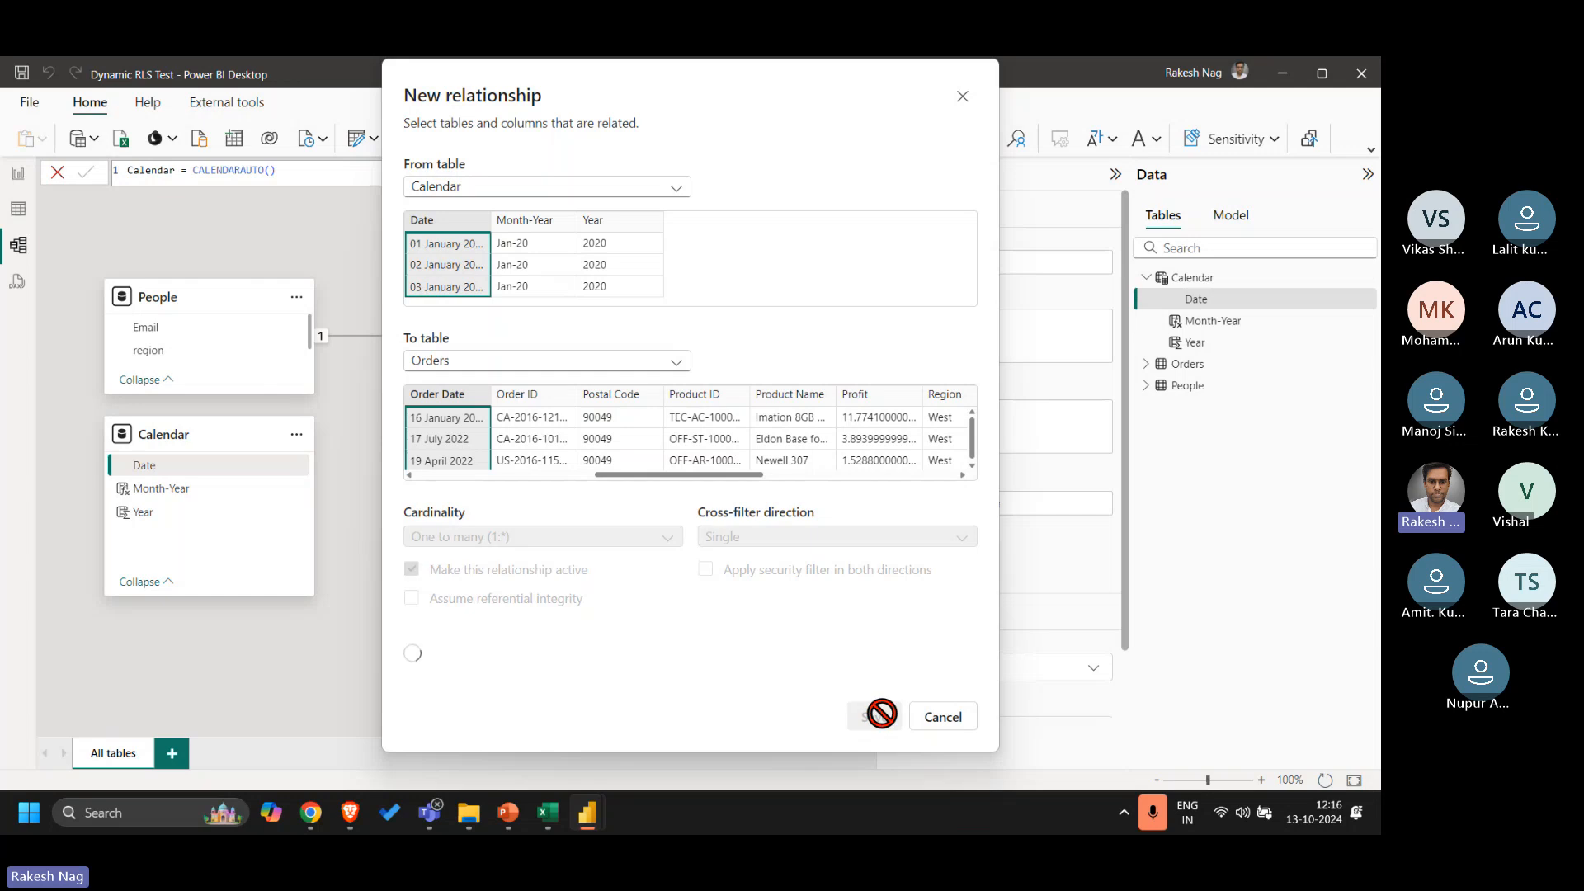
left_click(704, 625)
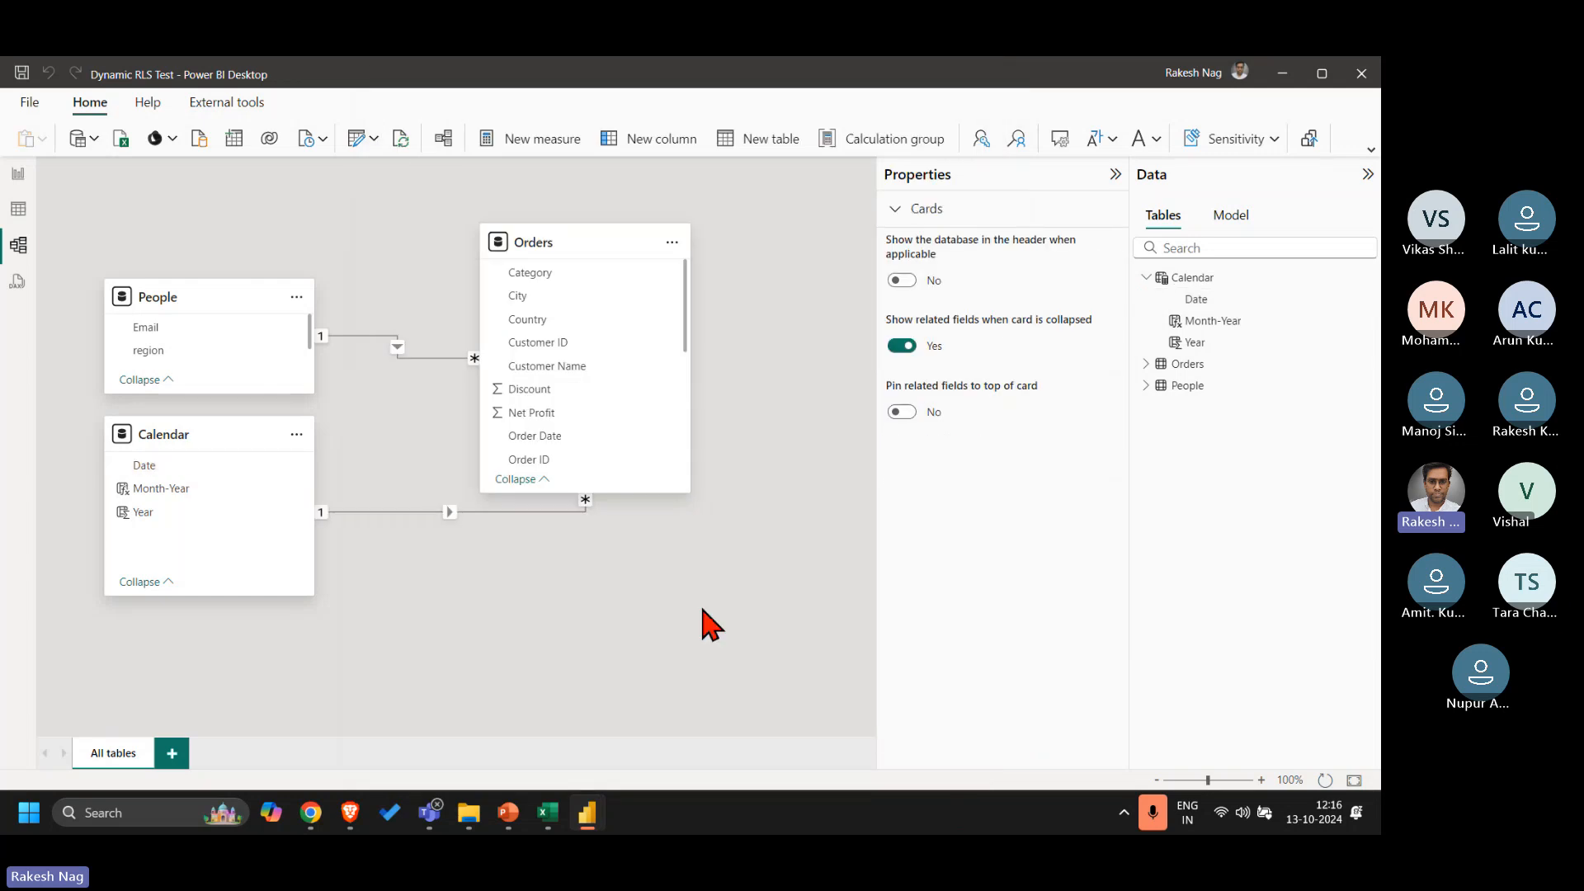
Step: Add a slicer in the upper-right area of the Page 2 report canvas and populate it with Month-Year from Calendar
left_click(18, 174)
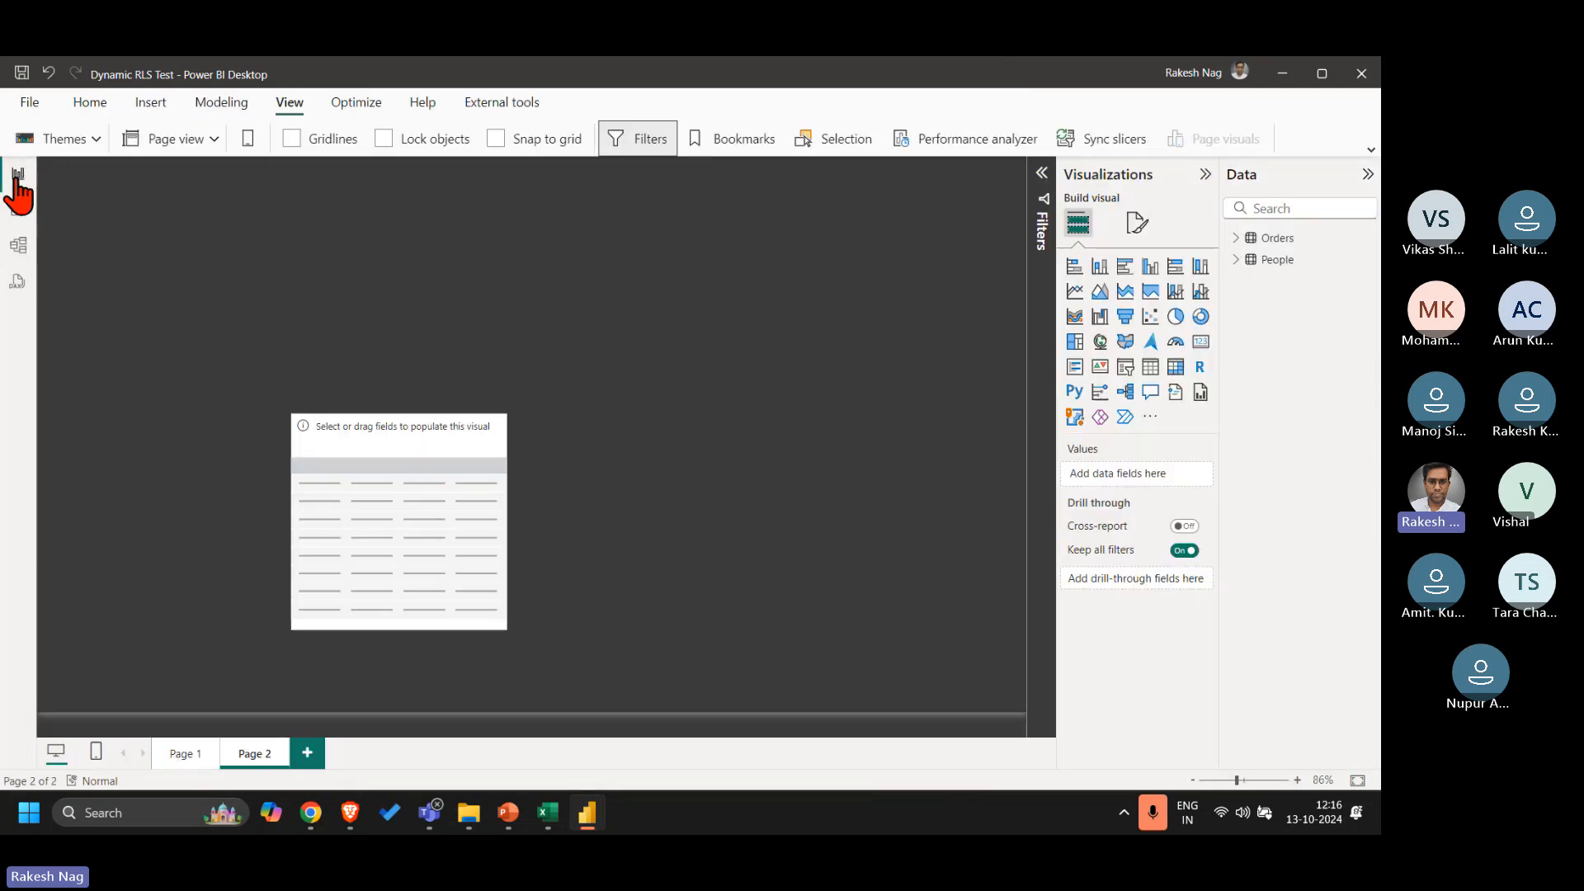
left_click(1124, 368)
left_click_drag(353, 354, 946, 272)
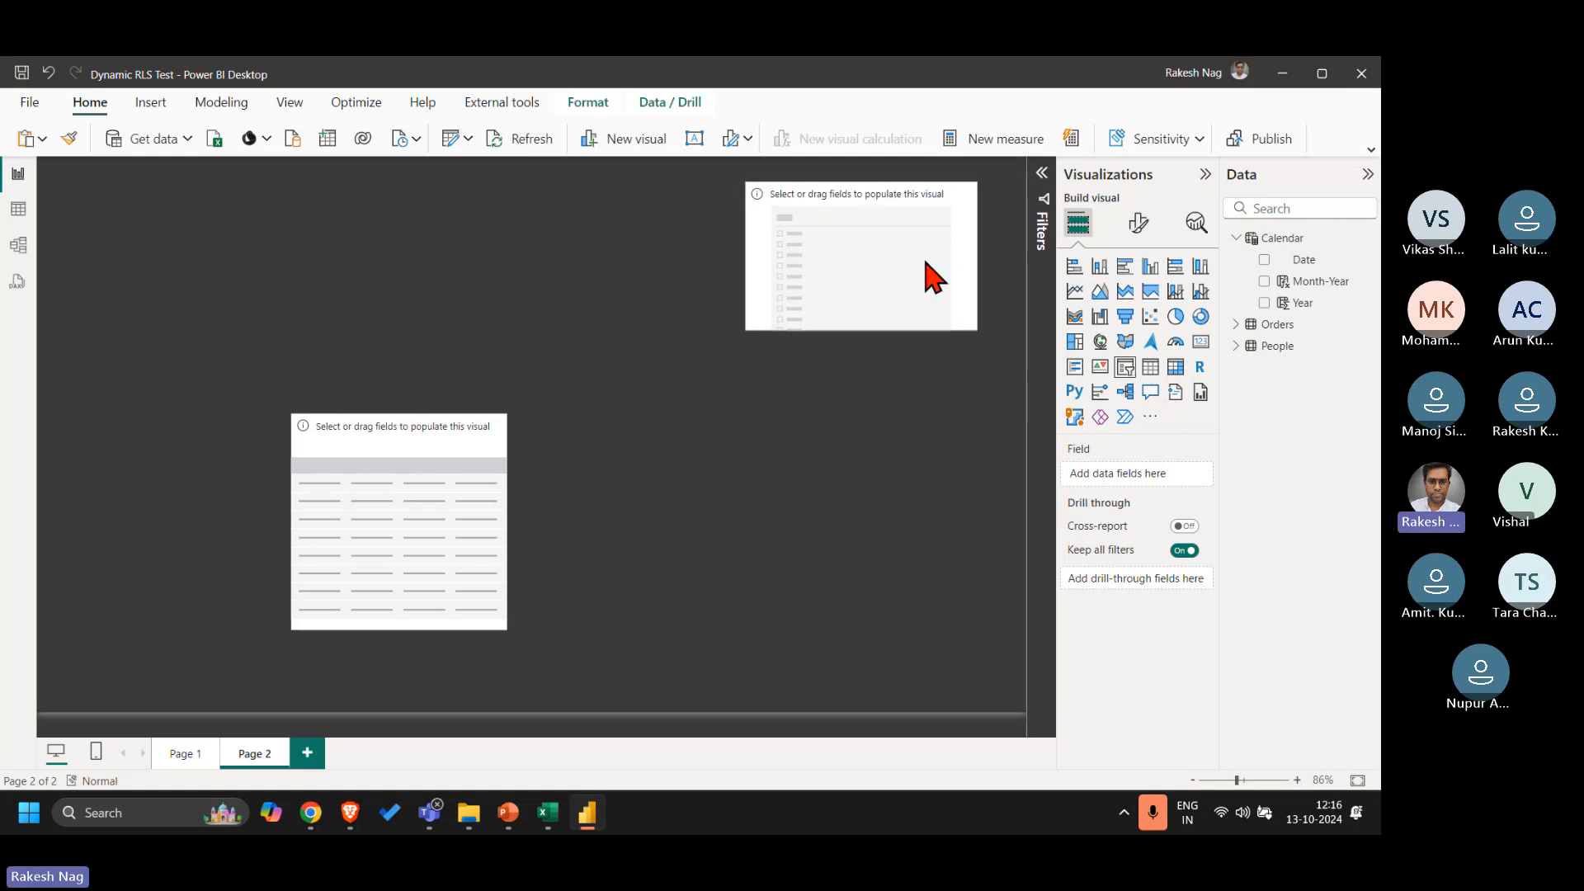
left_click(1264, 281)
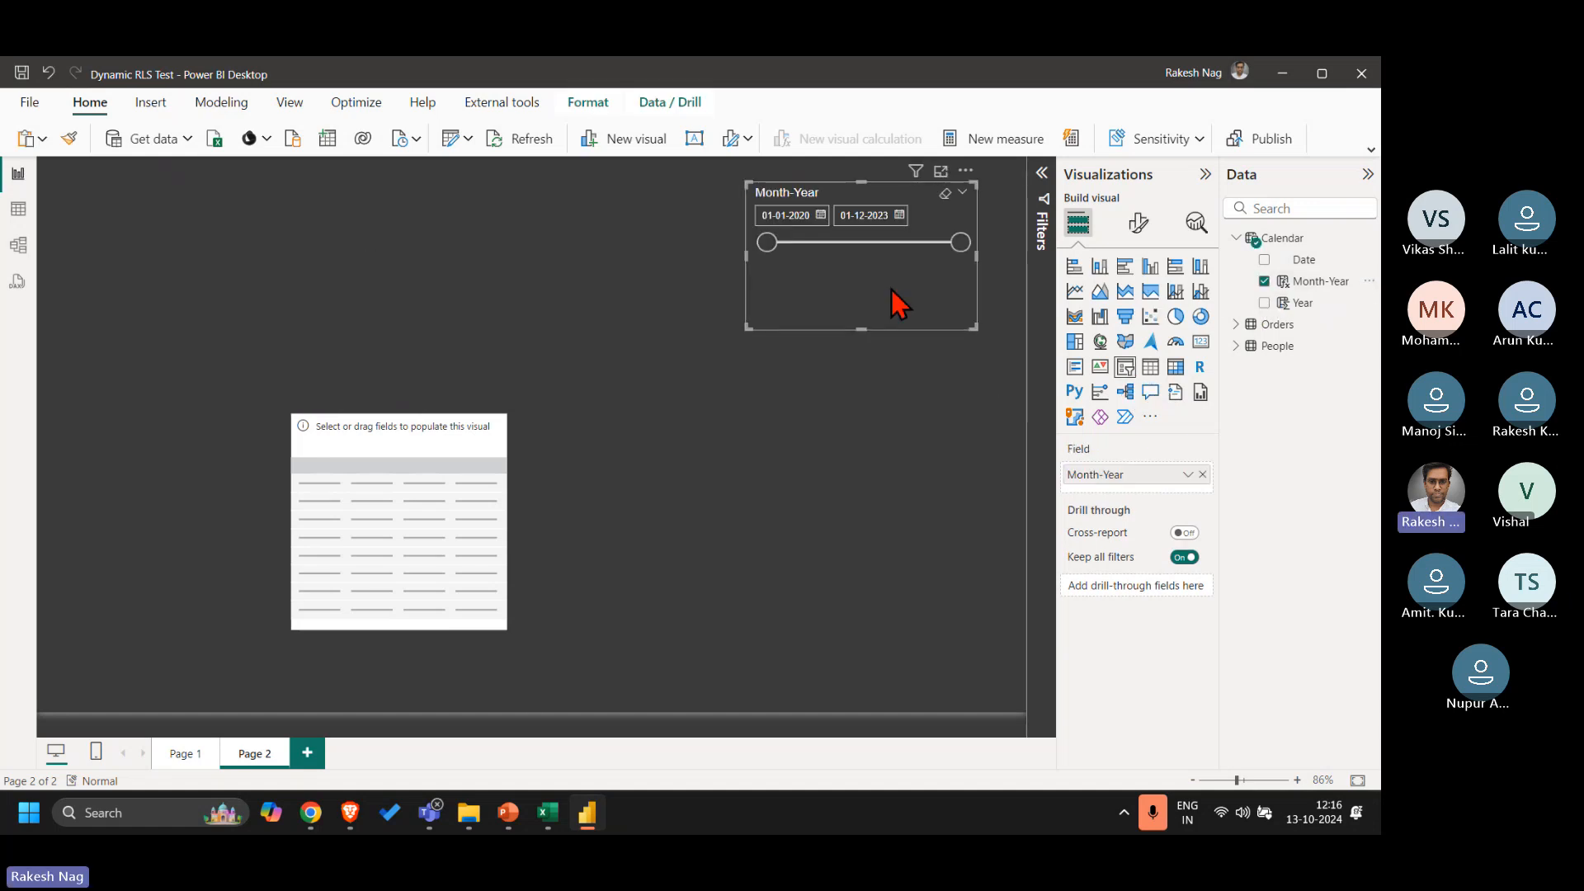
Step: Set the Month-Year slicer's style to Dropdown and look through its list of months
left_click(1130, 223)
left_click(1131, 344)
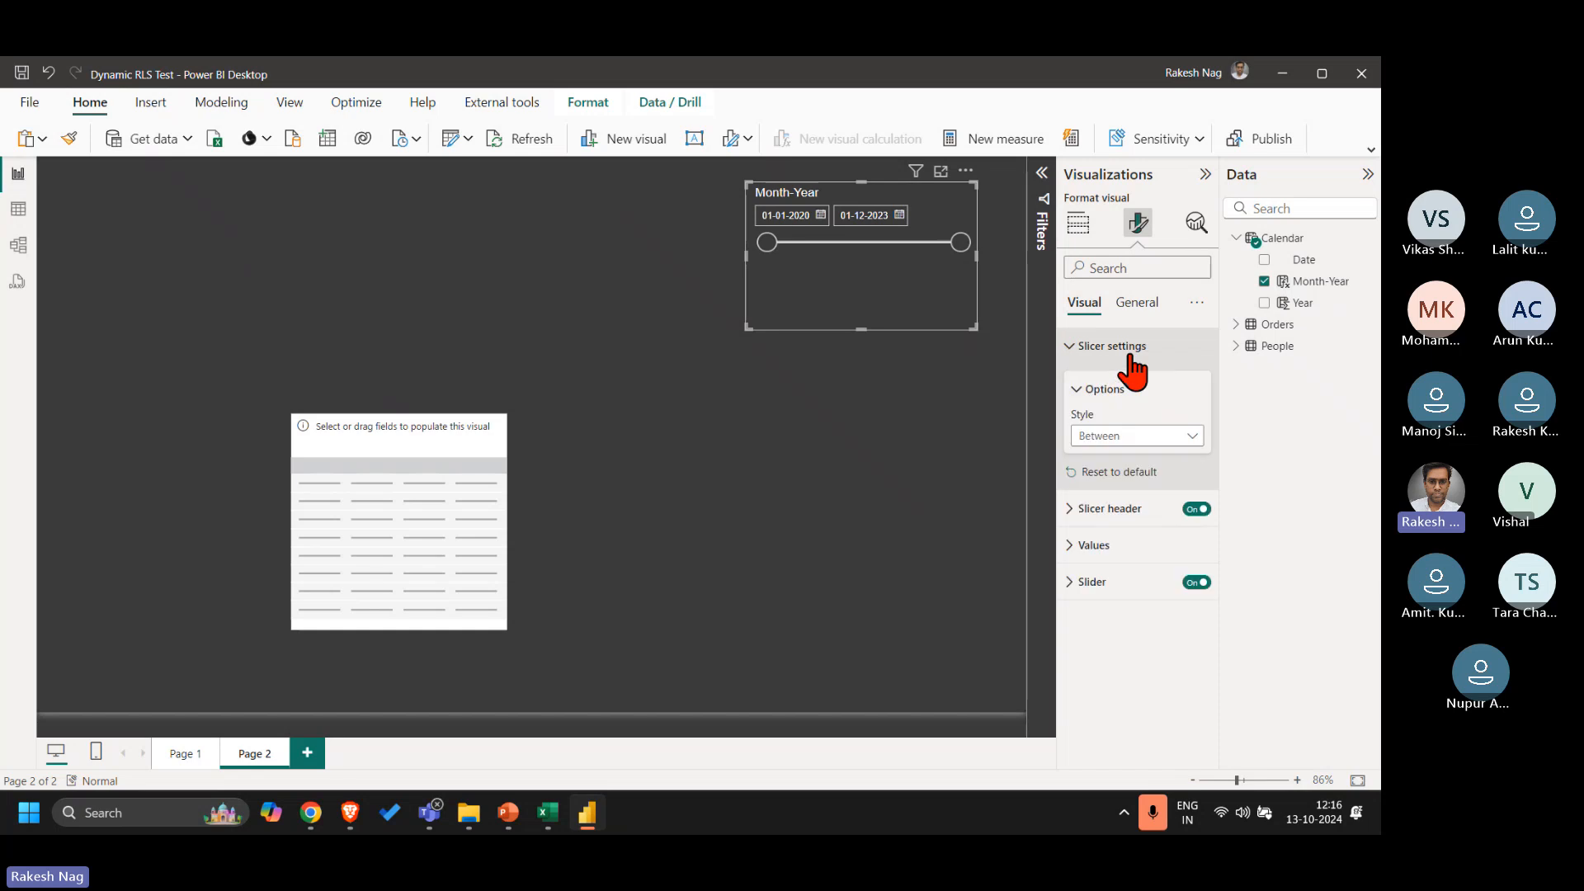
left_click(1126, 438)
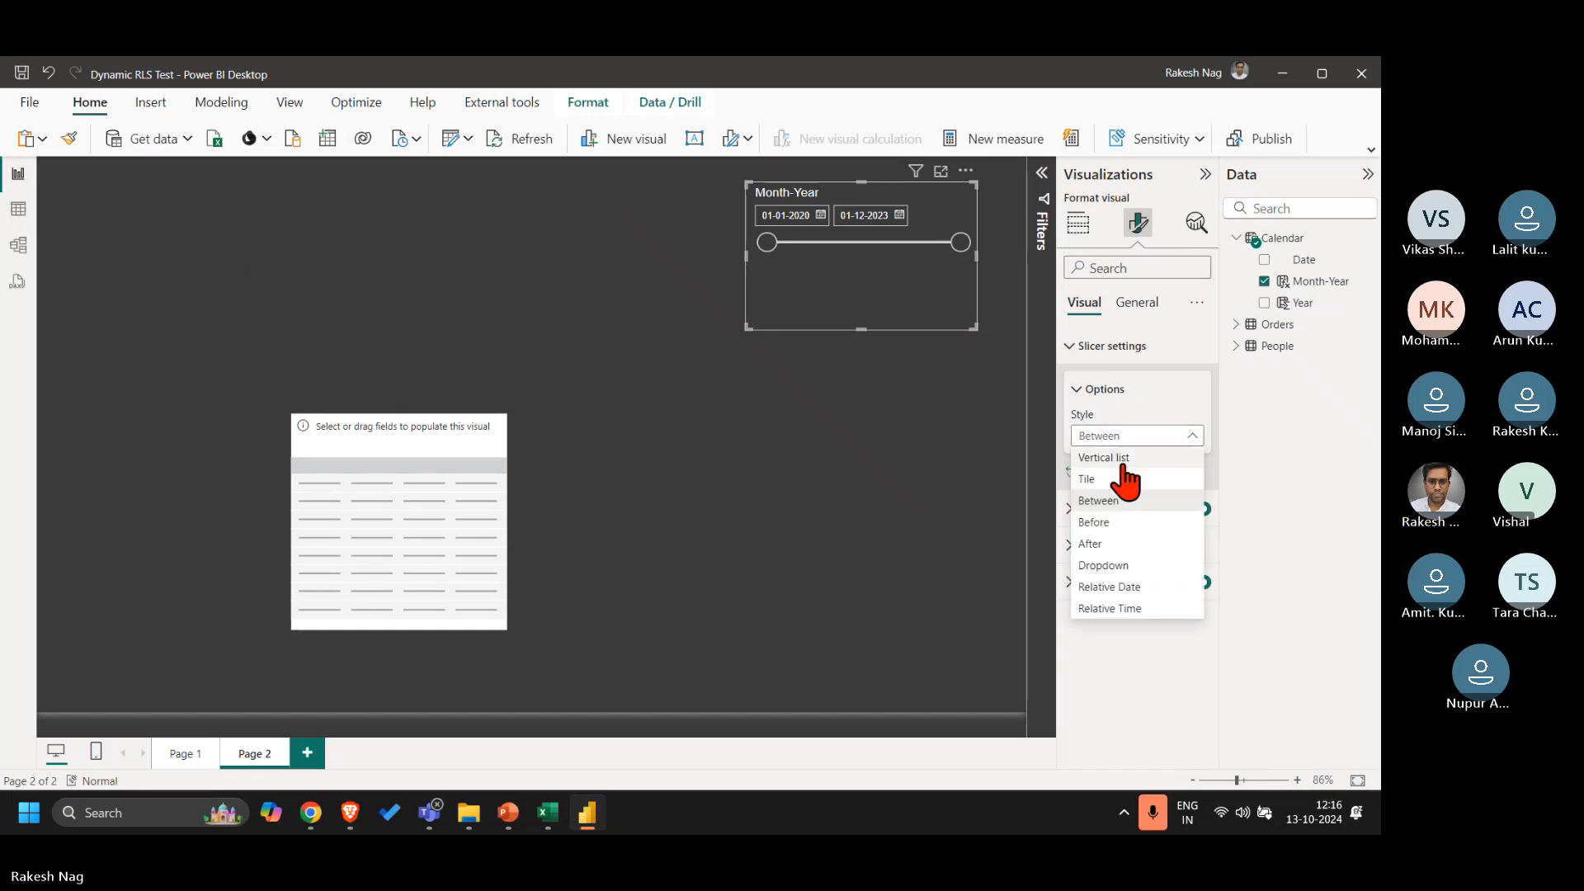
left_click(1130, 566)
left_click(873, 217)
scroll(903, 371, "down", 10)
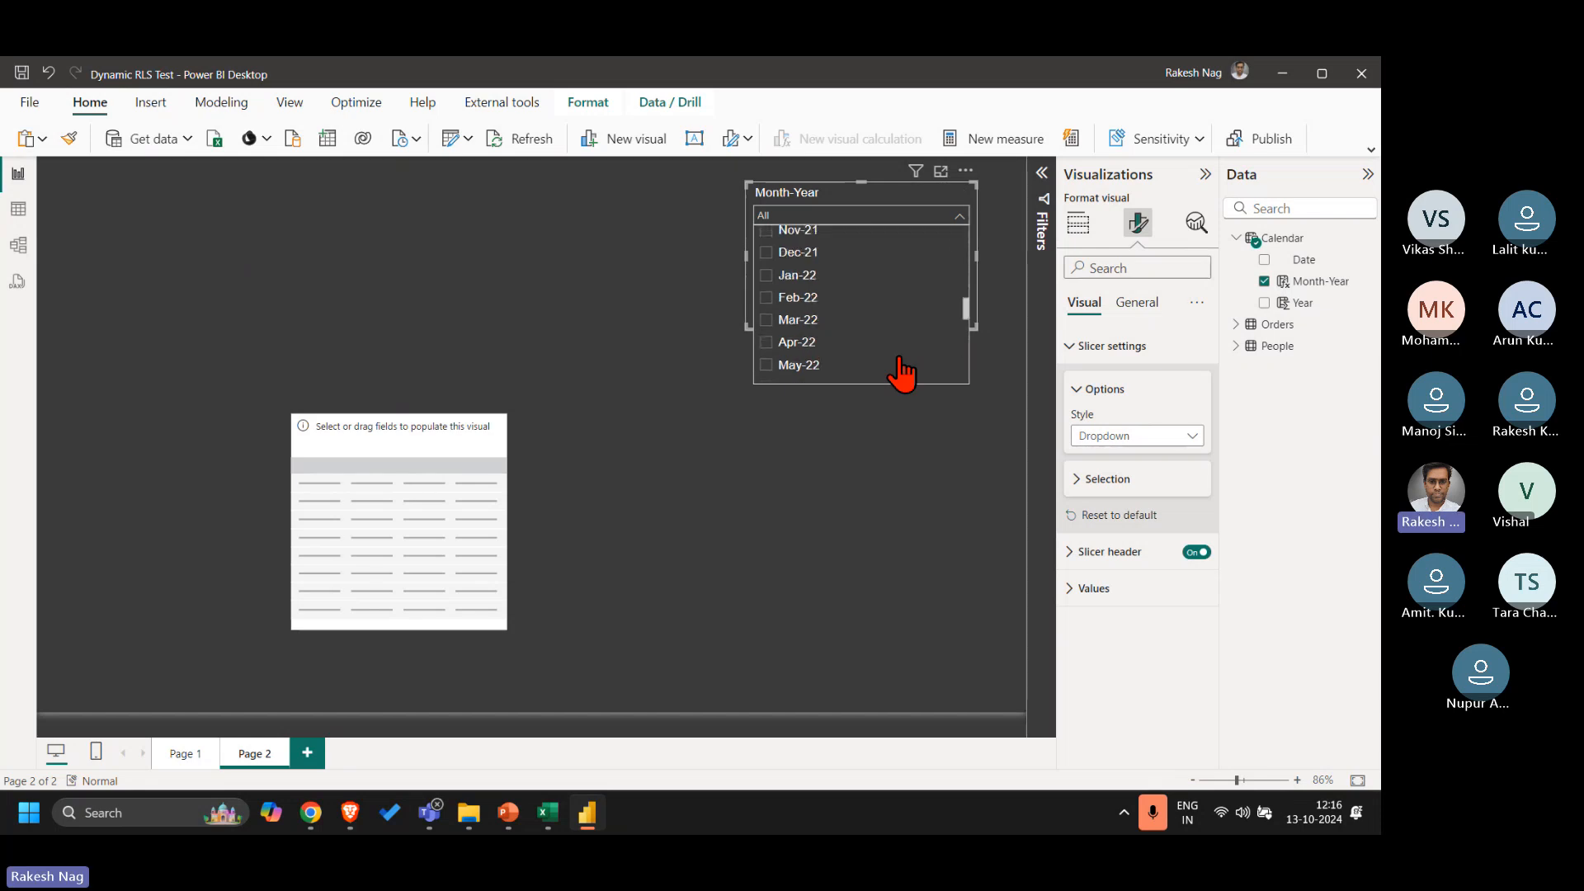
scroll(903, 371, "up", 3)
scroll(903, 373, "down", 2)
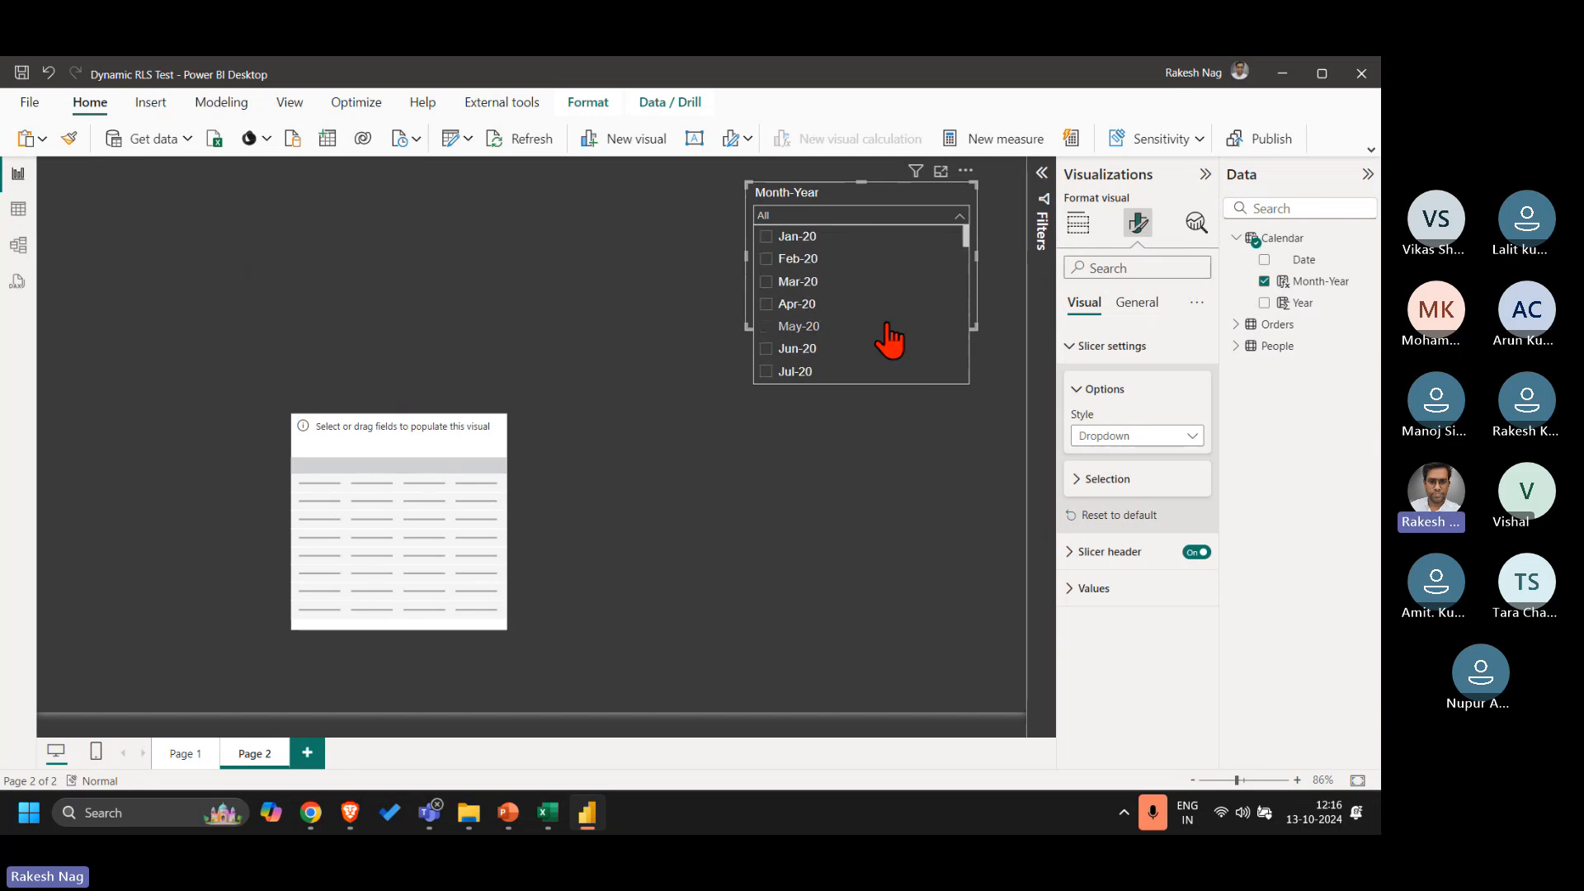
scroll(891, 342, "down", 2)
left_click(714, 244)
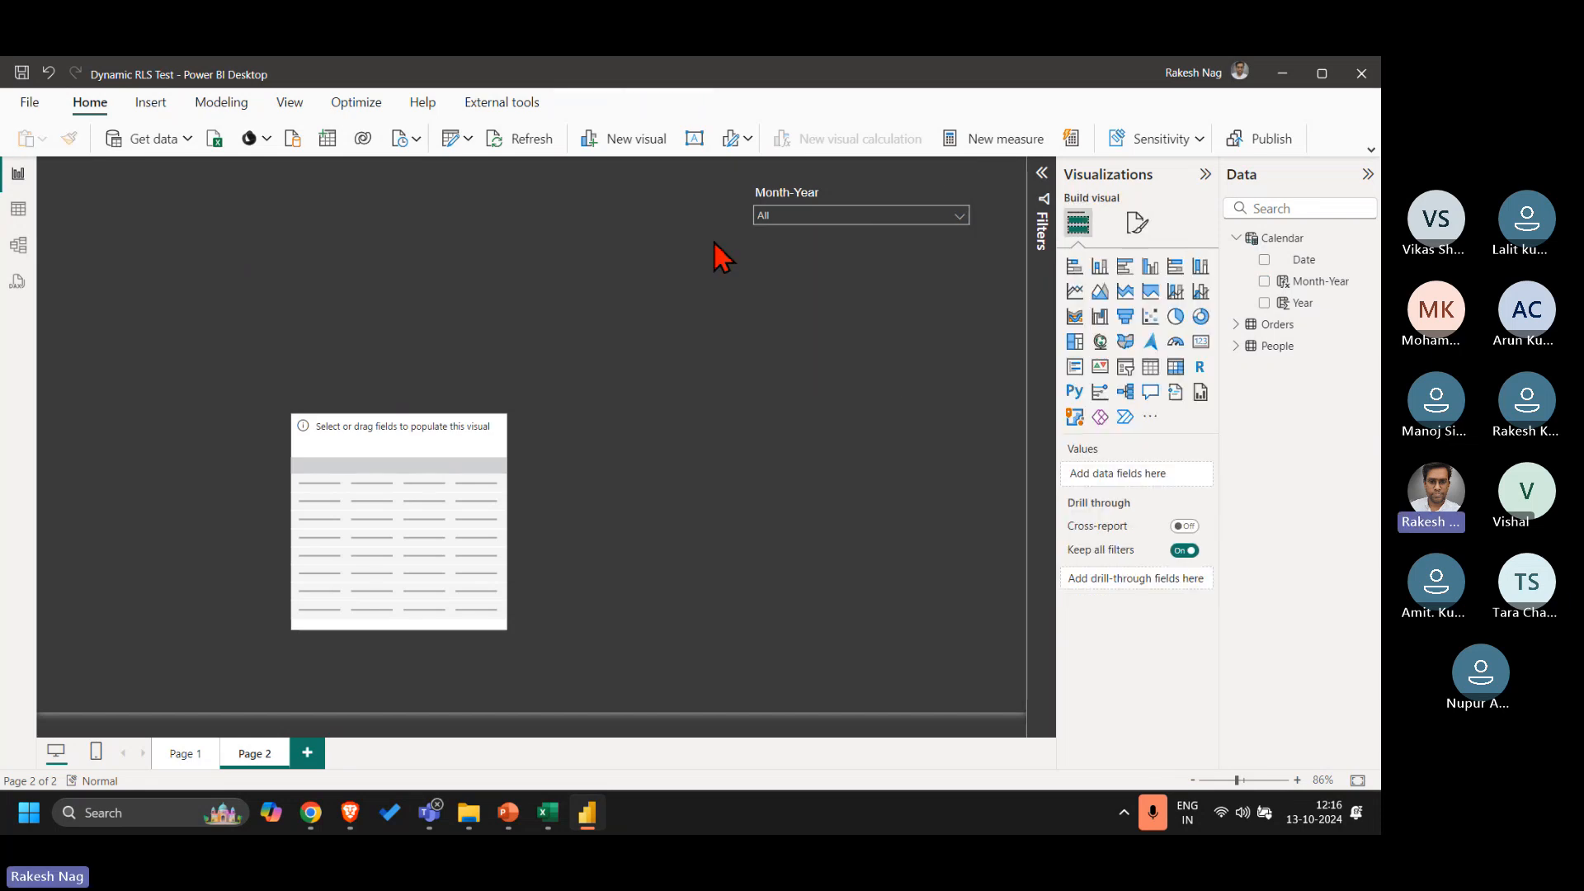
Step: Filter the Month-Year slicer to Feb-23 and reduce the slicer's height to fit its dropdown
left_click(858, 220)
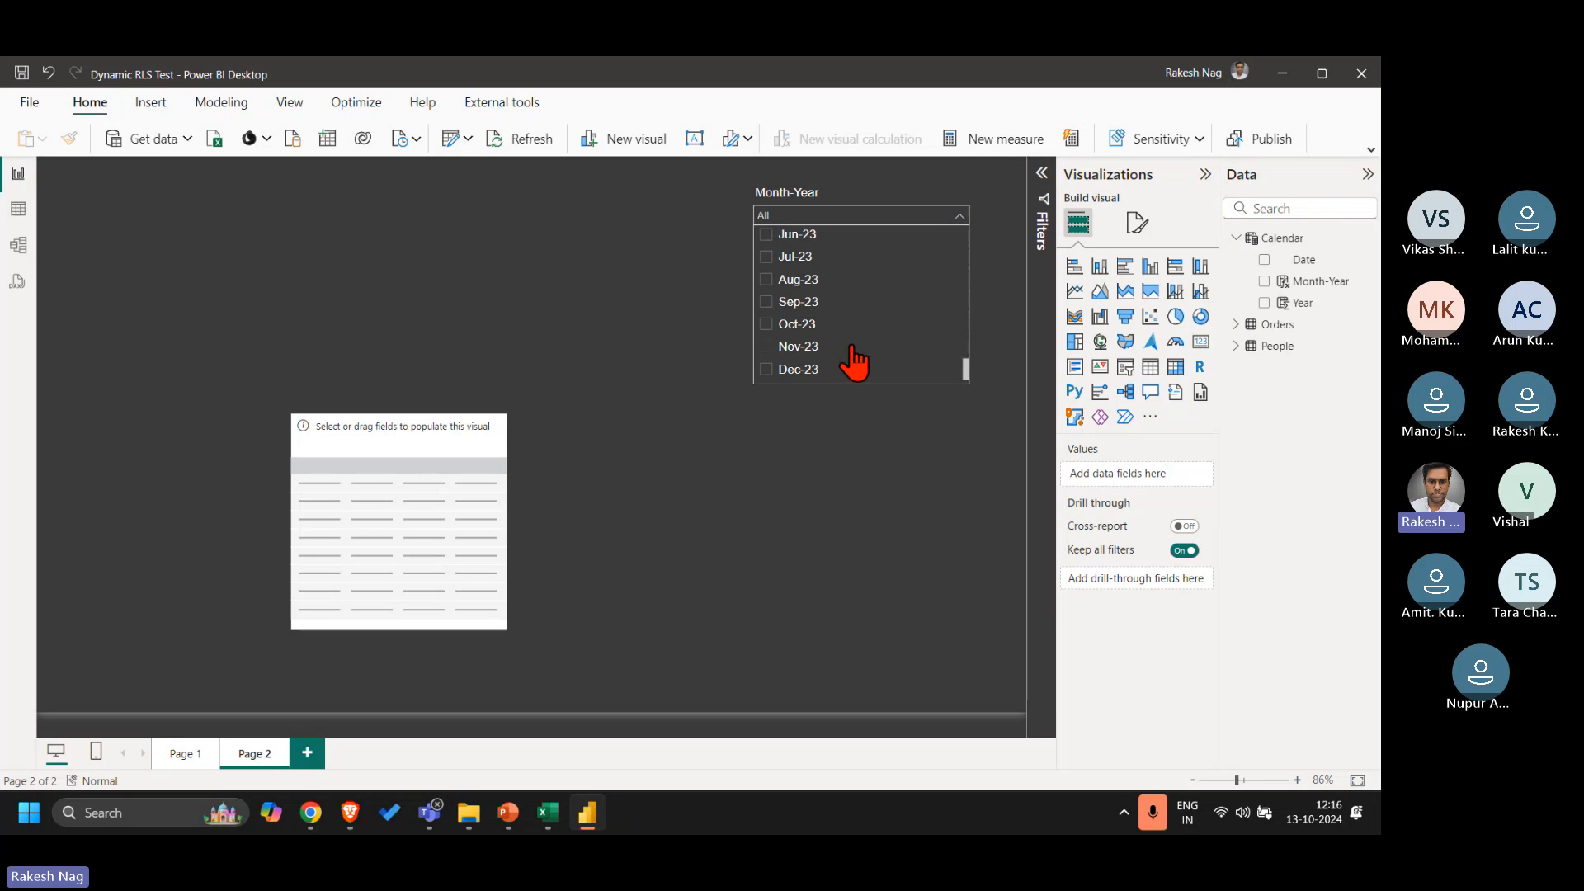
scroll(874, 326, "up", 3)
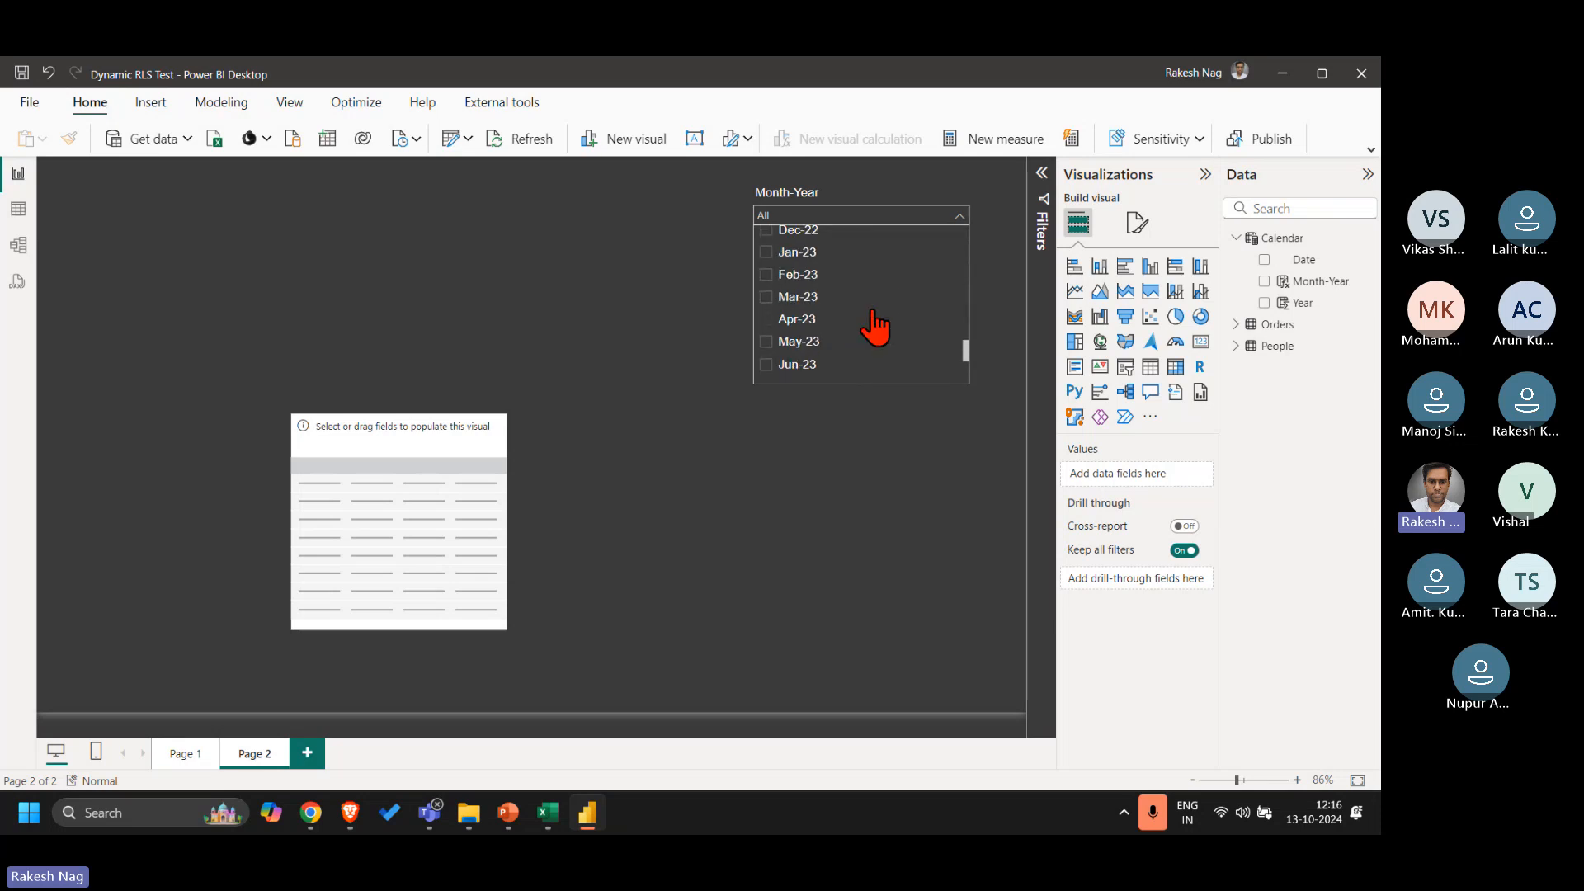
left_click(802, 278)
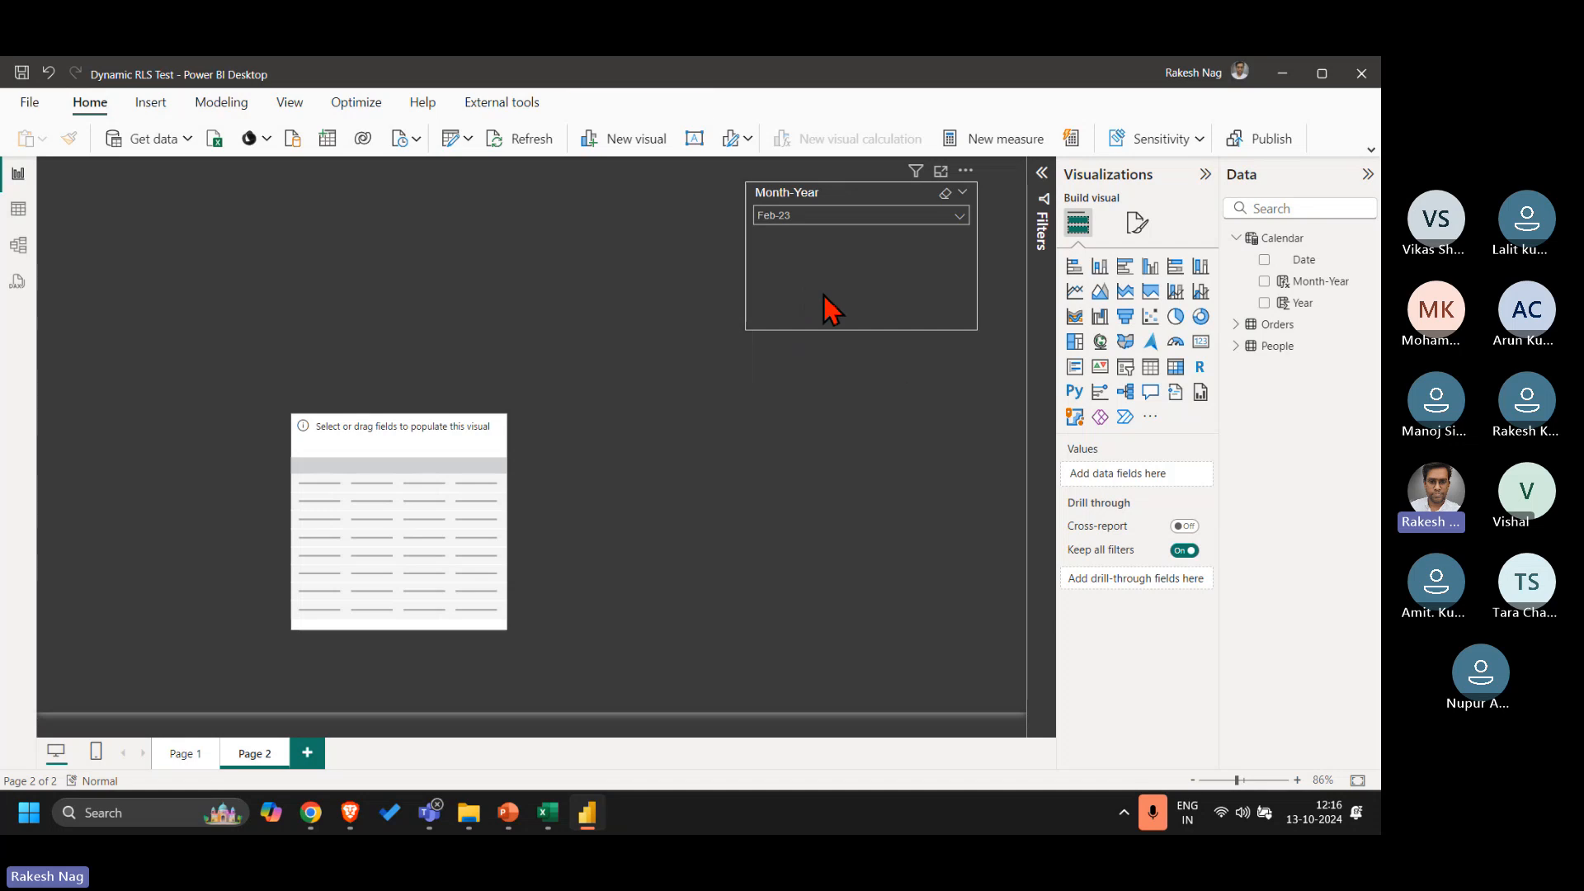
left_click(829, 309)
left_click_drag(861, 329, 860, 239)
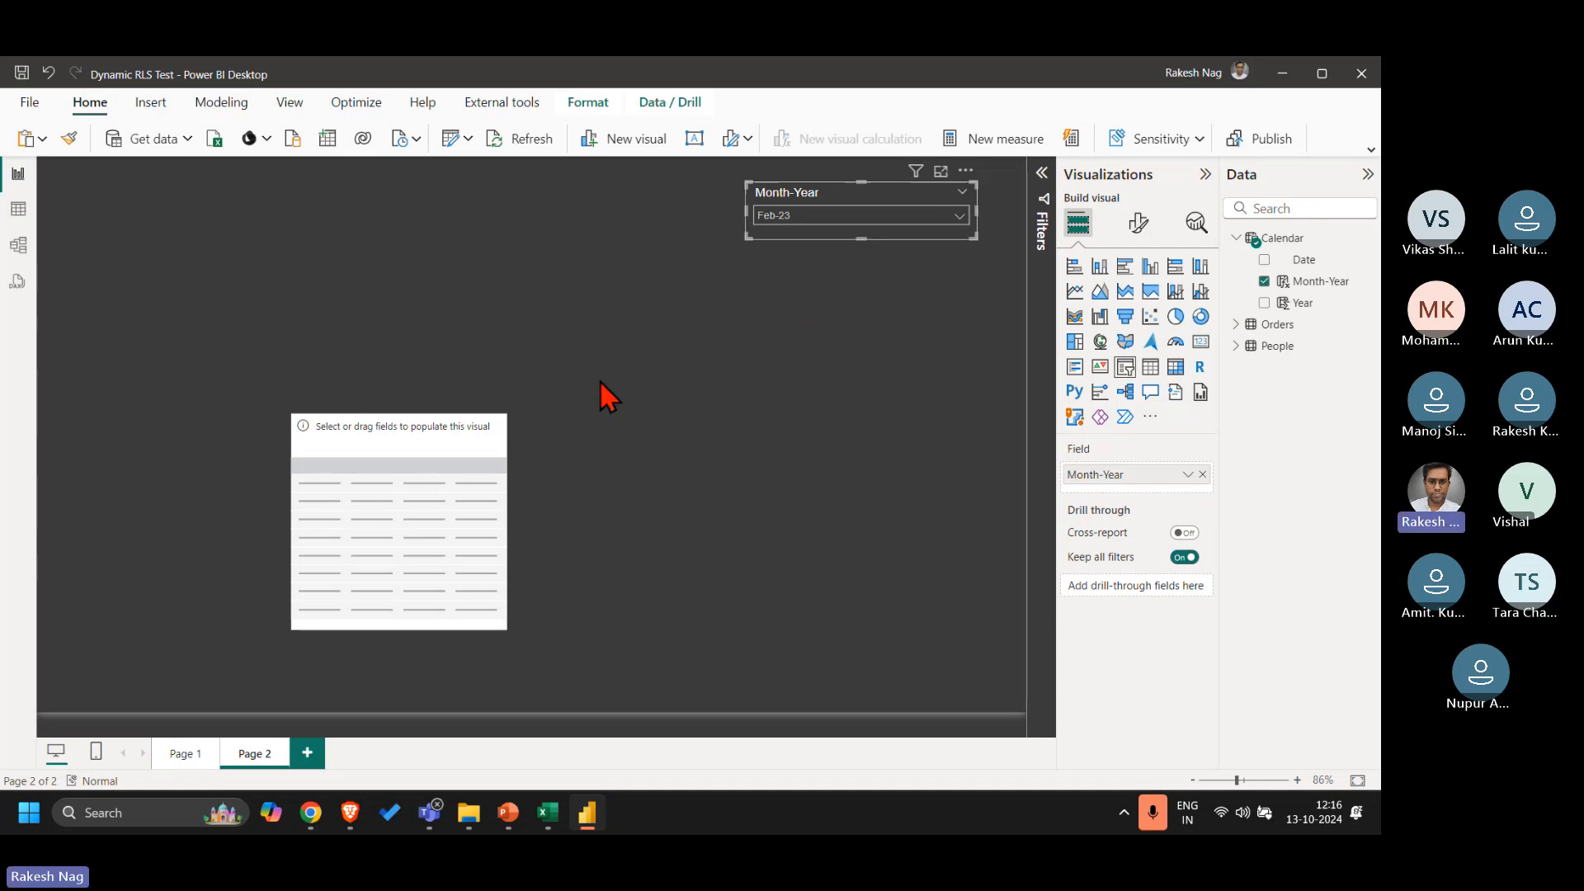
Step: Add the Calendar table's Month-Year field to the empty table visual
left_click(359, 551)
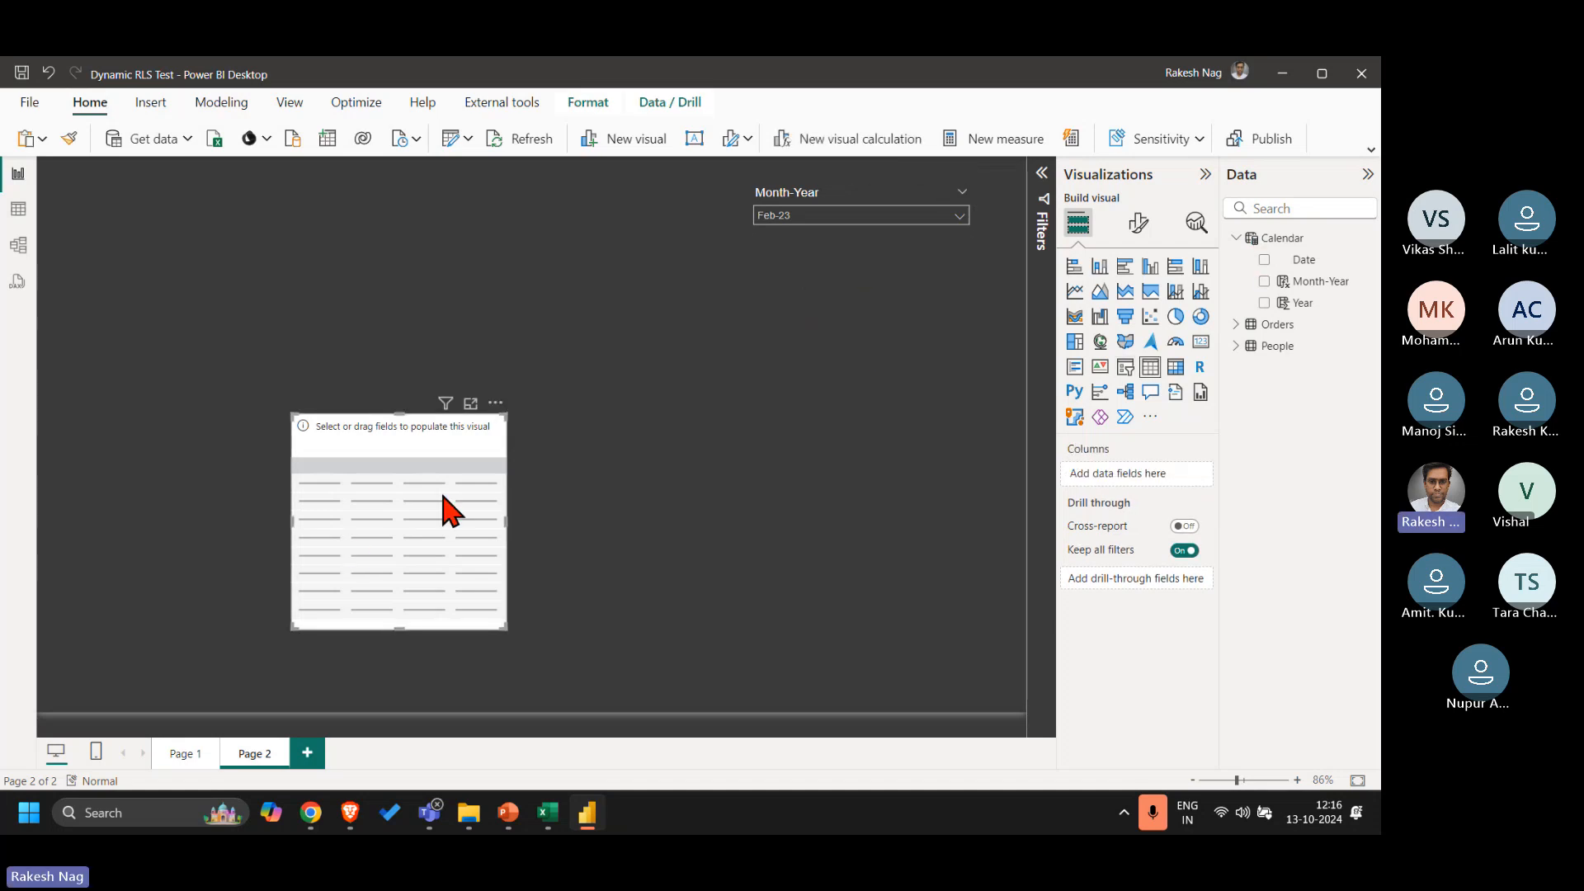
left_click(1264, 282)
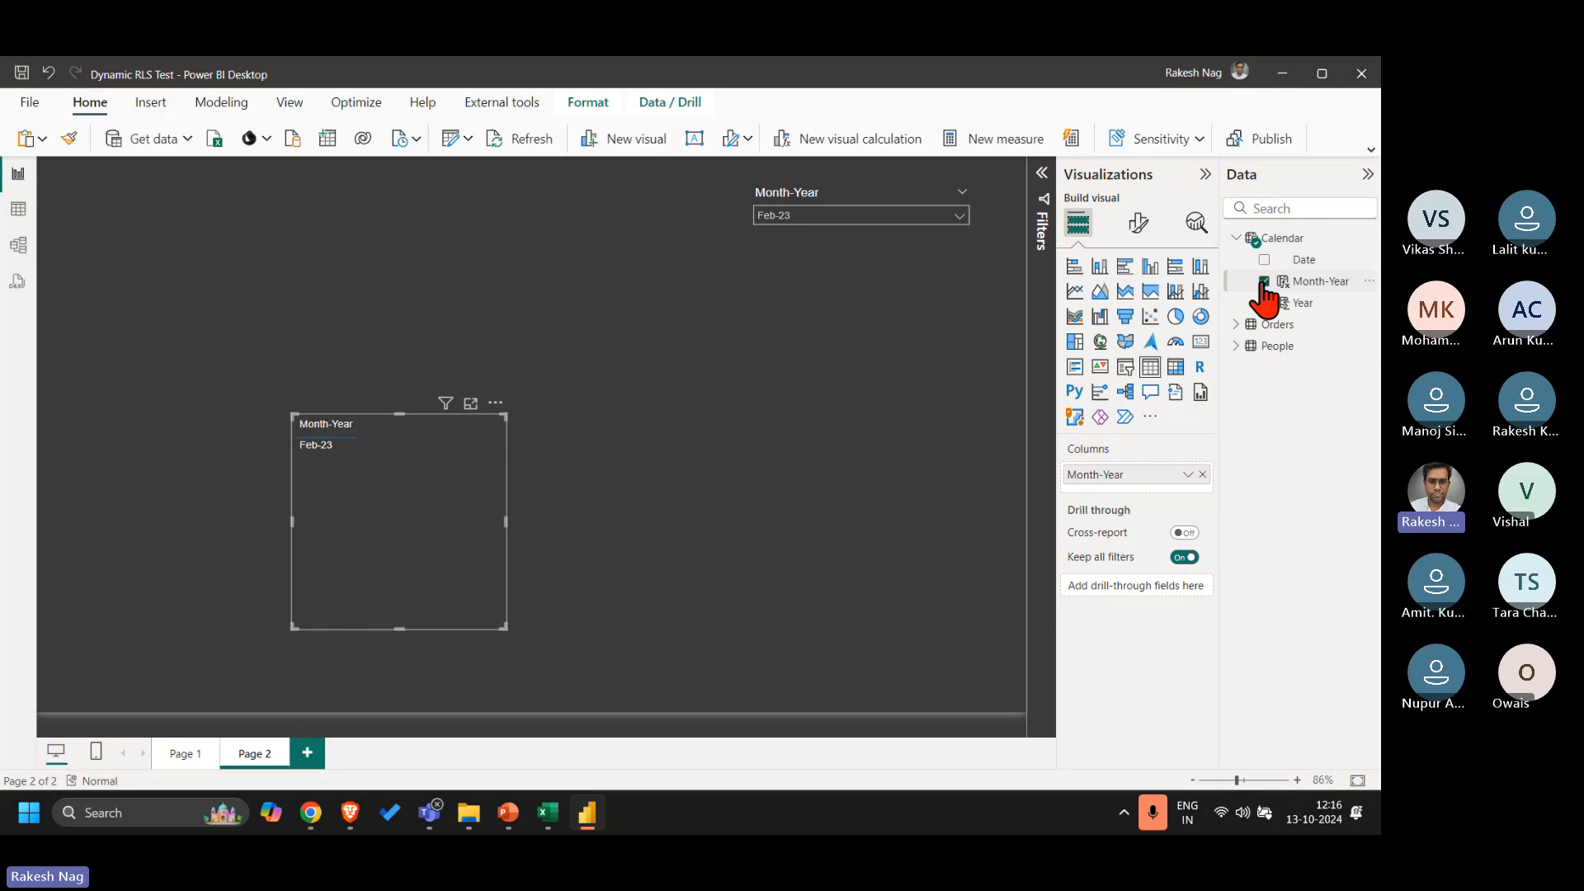
Step: Create a Total Sales measure in Orders as SUM(Orders[Sales]) and add it to the table visual
left_click(1236, 325)
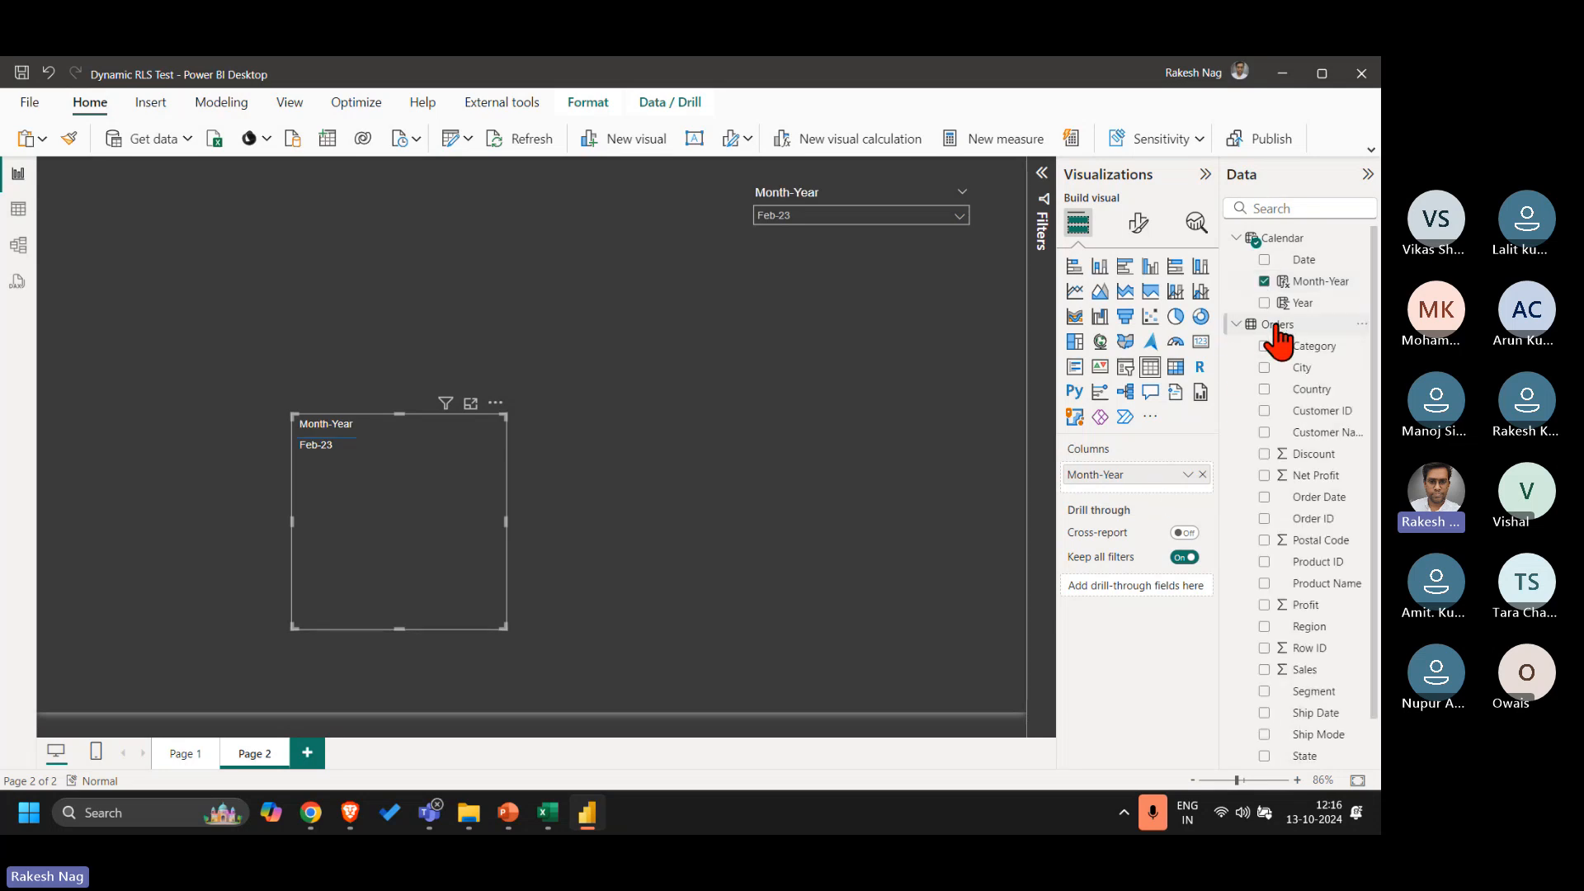
right_click(1275, 325)
left_click(1201, 357)
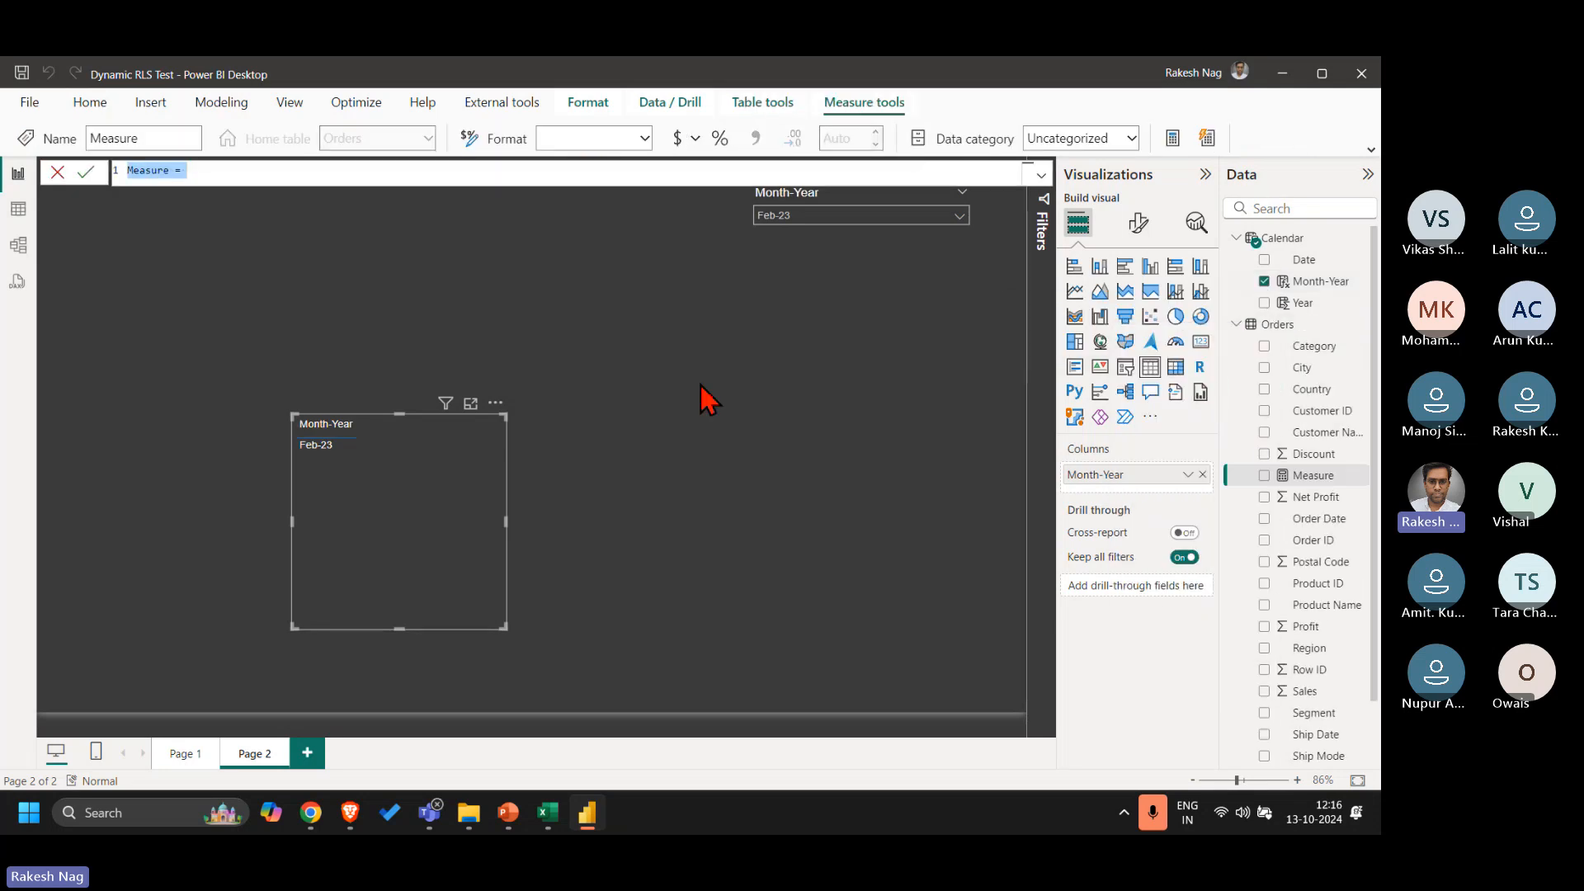
type("Total Sales")
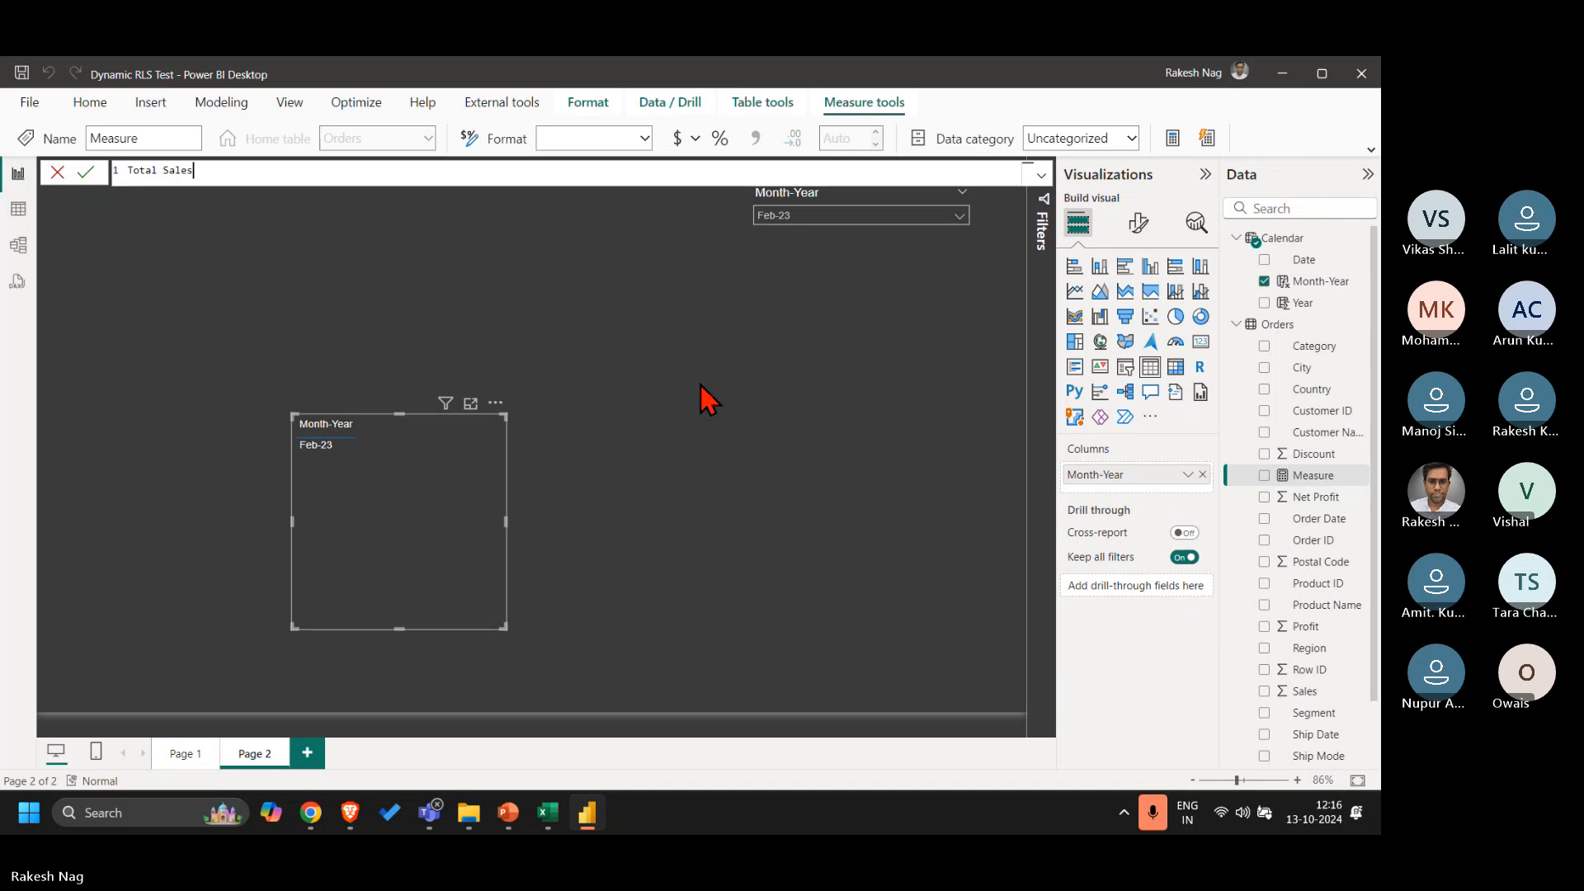
type(" =SUM(sa")
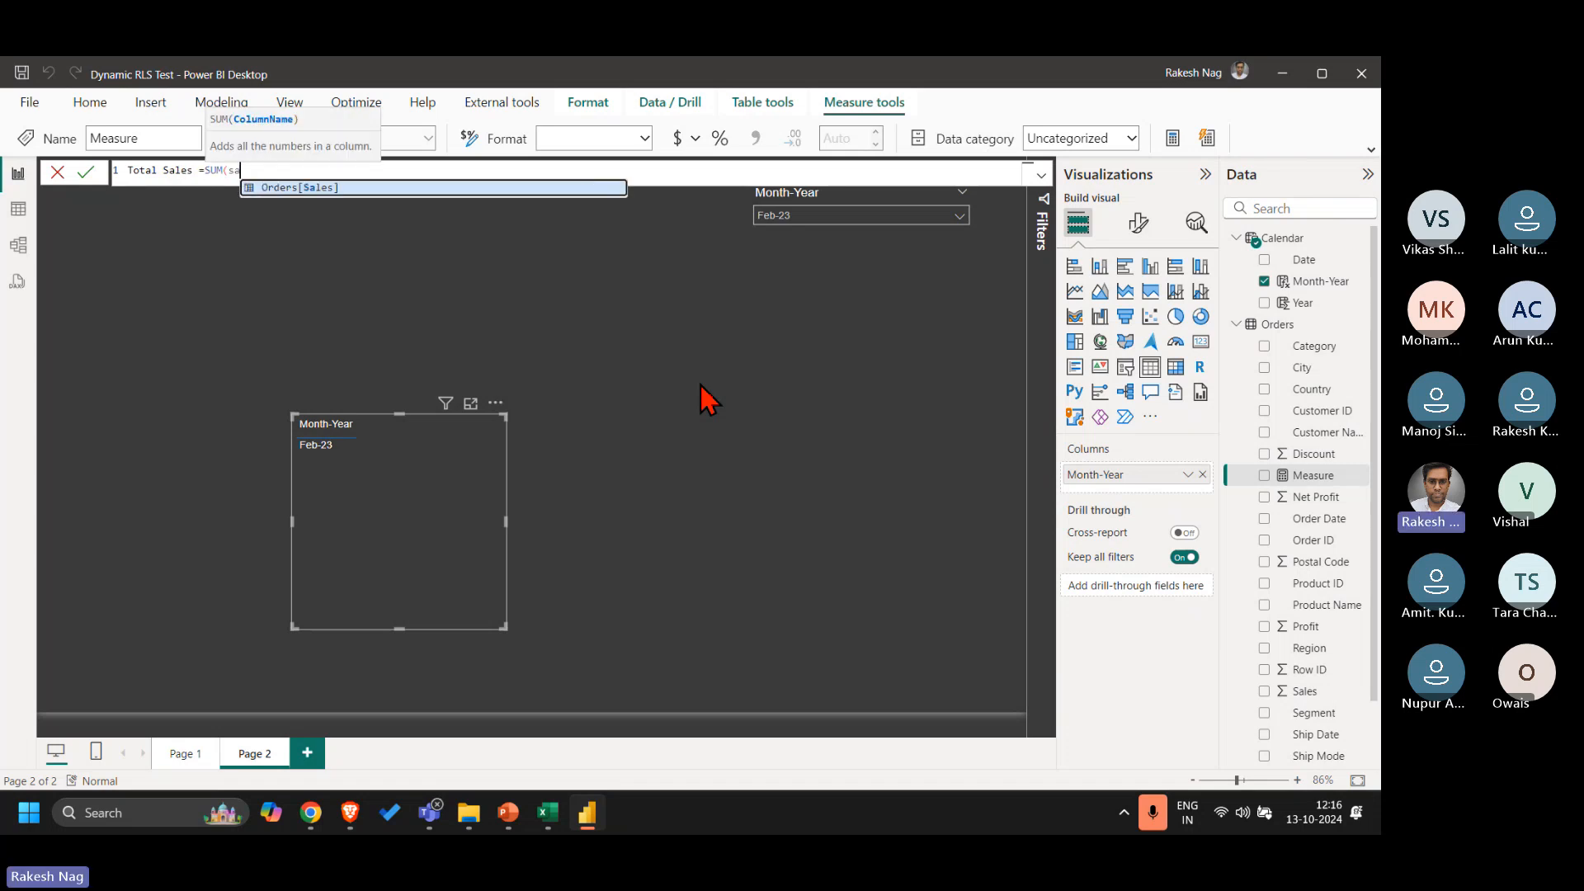
key("Tab")
key("Return")
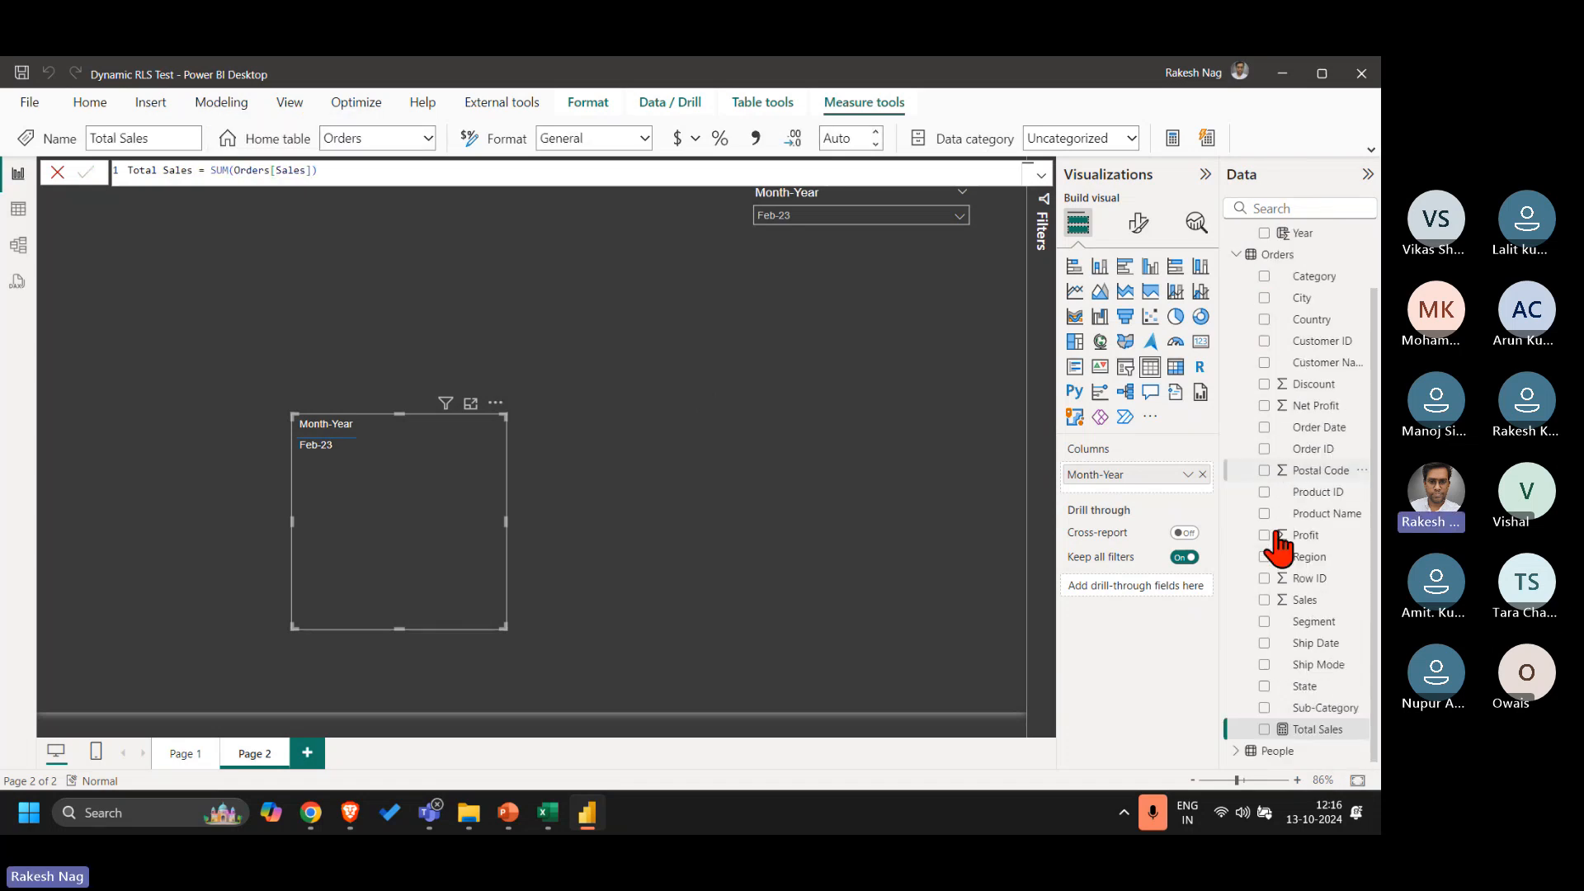
right_click(1277, 734)
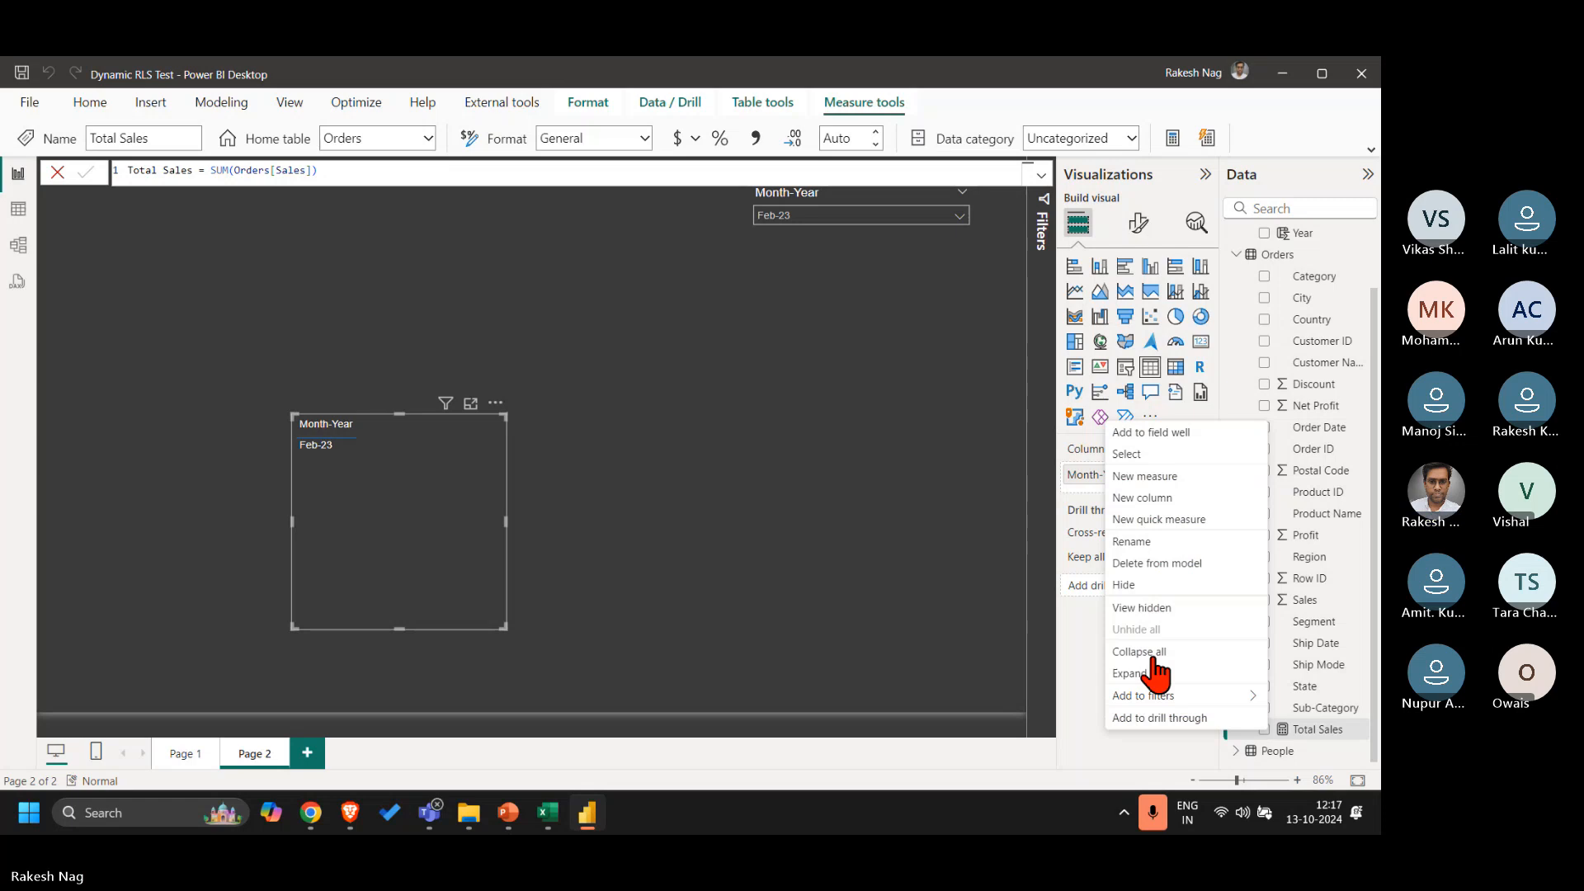
left_click(1264, 729)
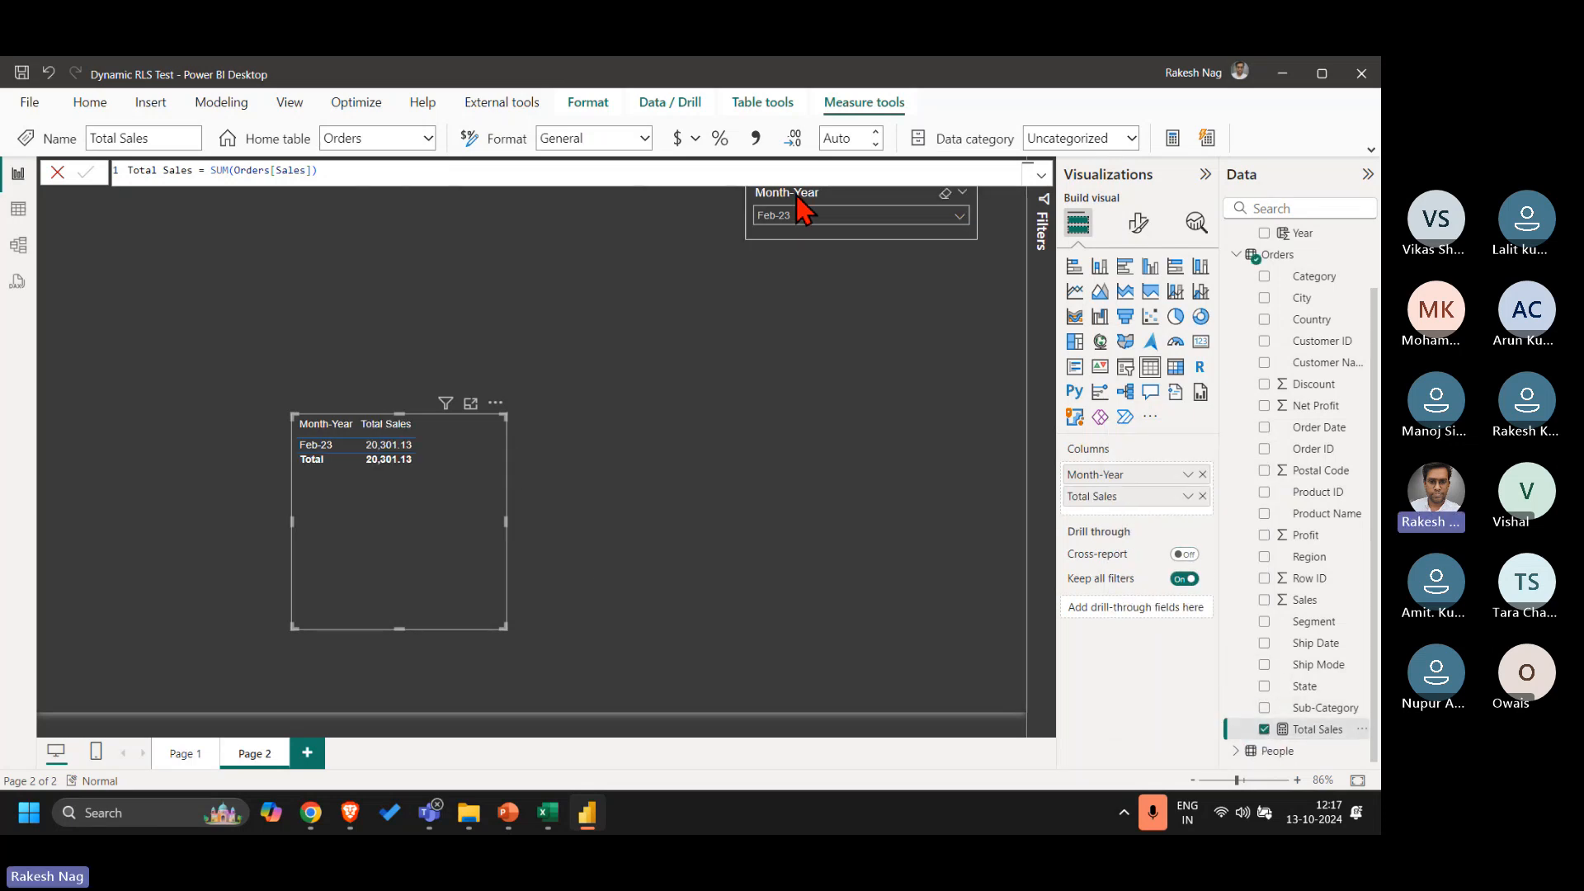
Step: Move the Month-Year slicer slightly lower on the page and set its values' font size to 16
left_click_drag(797, 196, 778, 232)
left_click(746, 434)
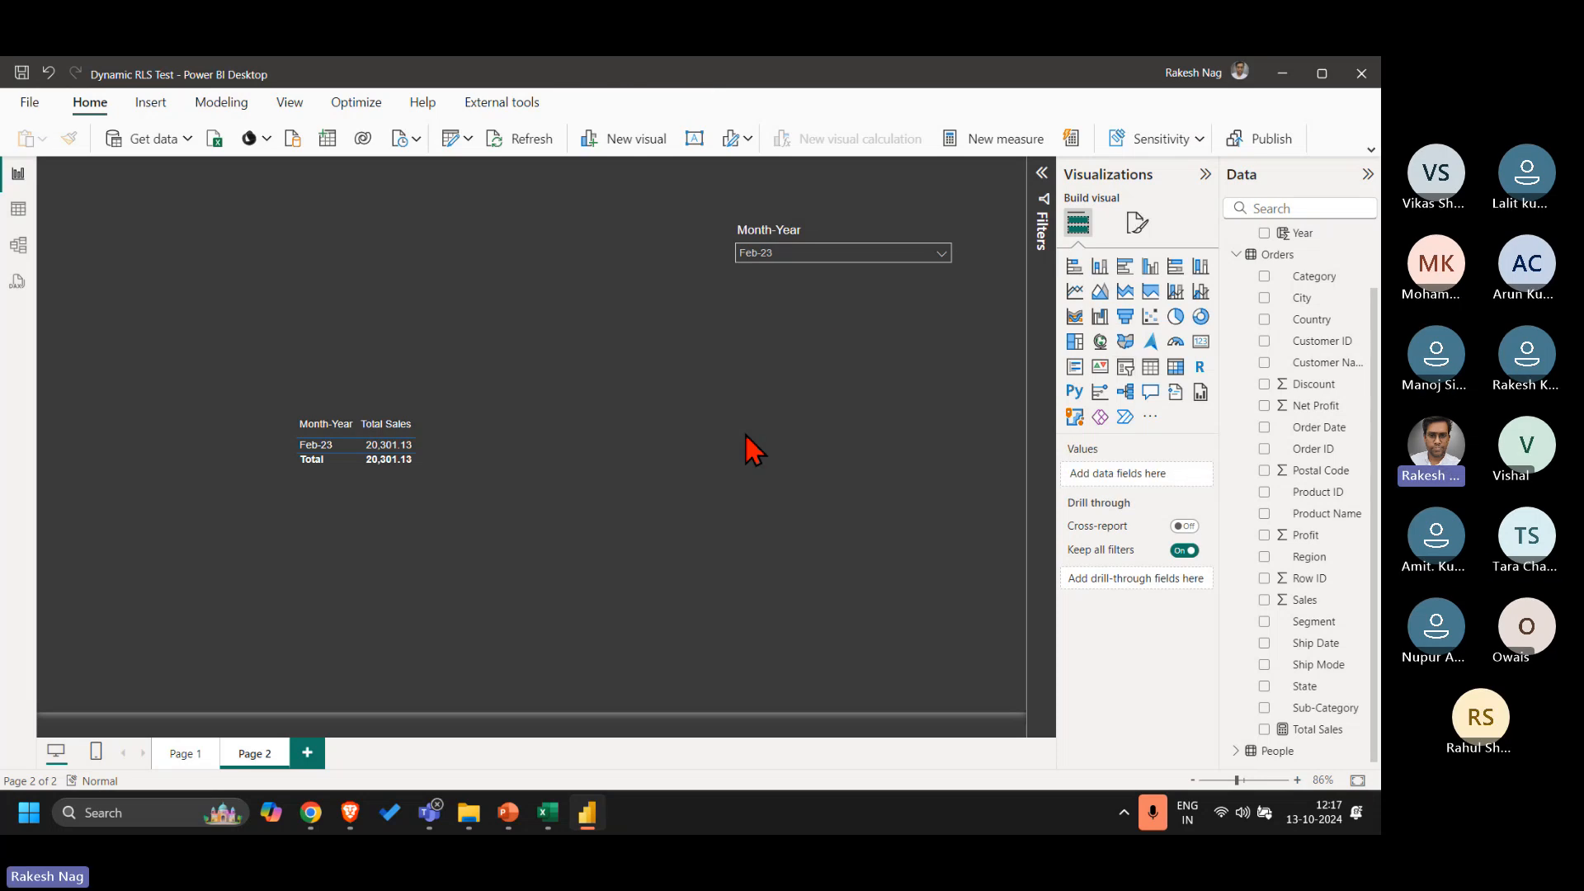
left_click(812, 243)
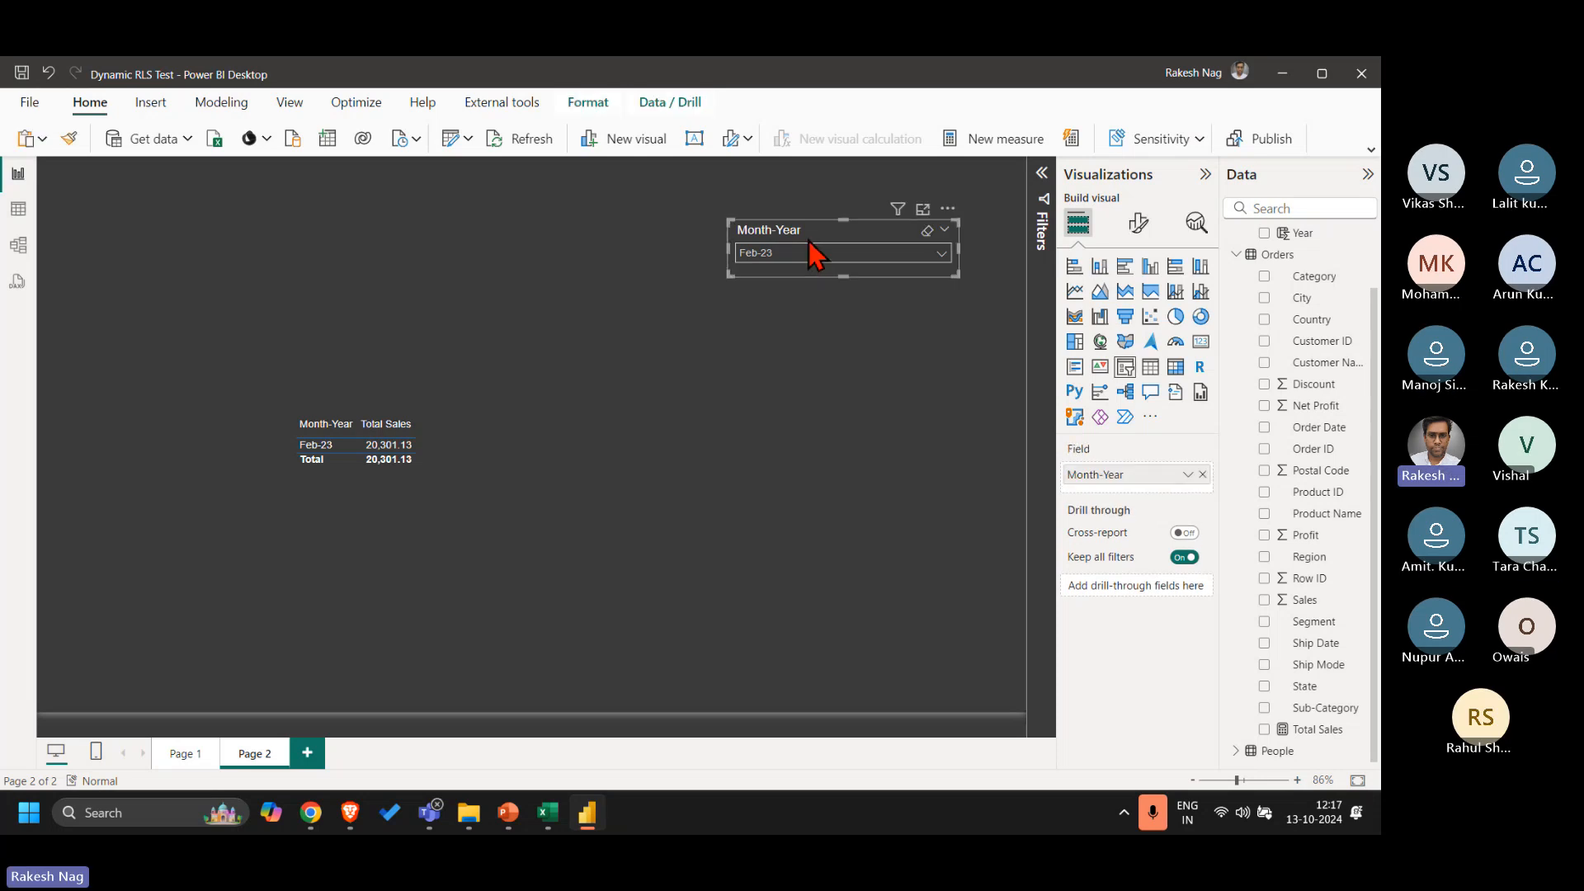
left_click(1137, 233)
left_click(1138, 421)
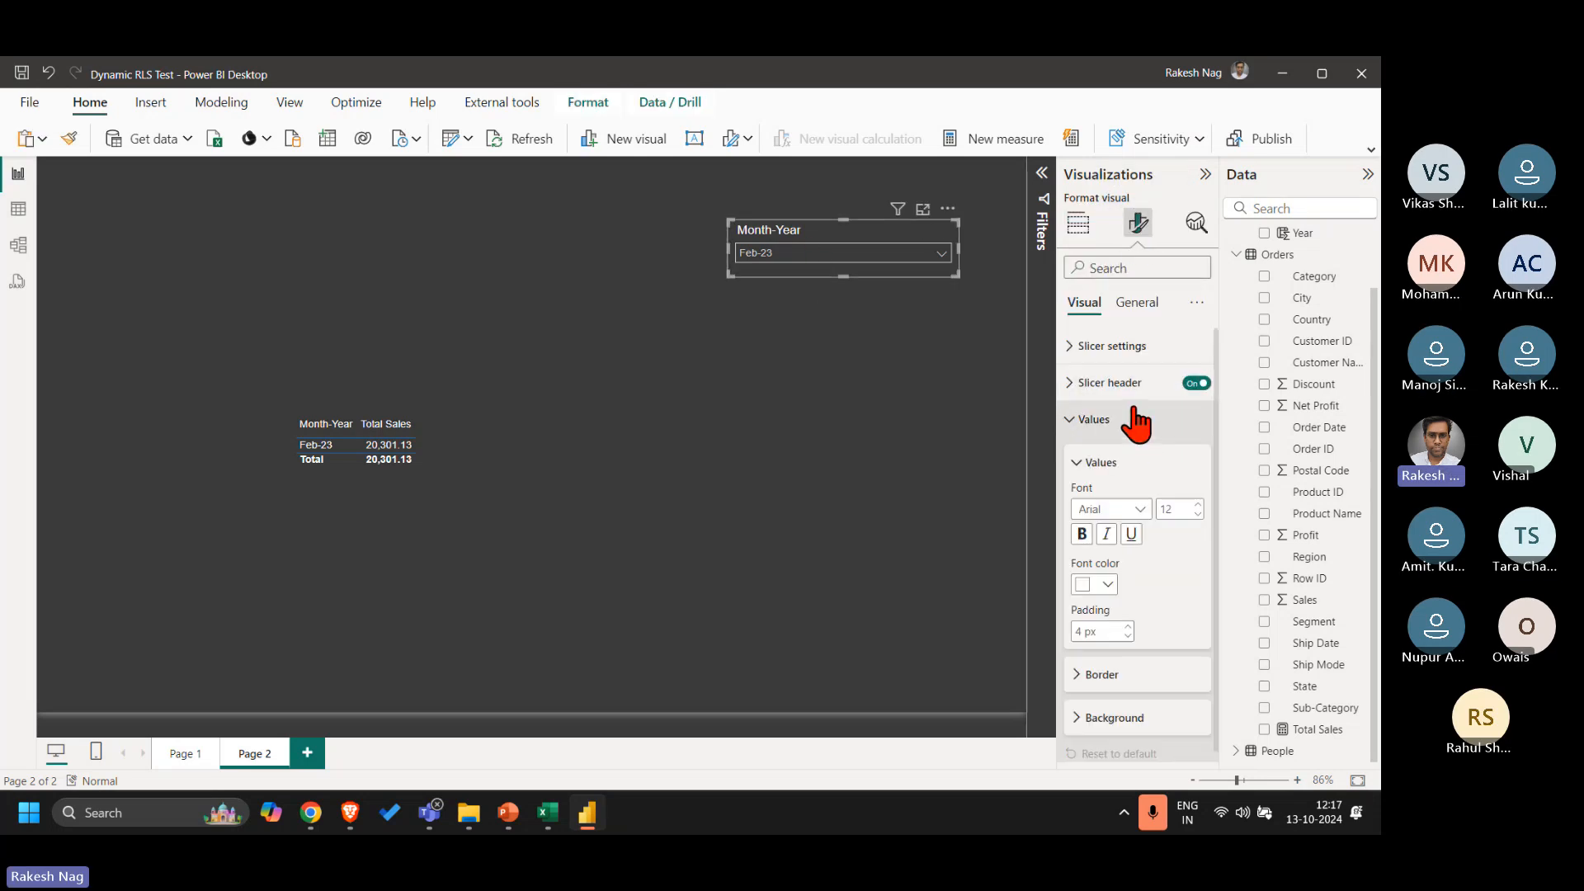
double_click(1177, 510)
type("16")
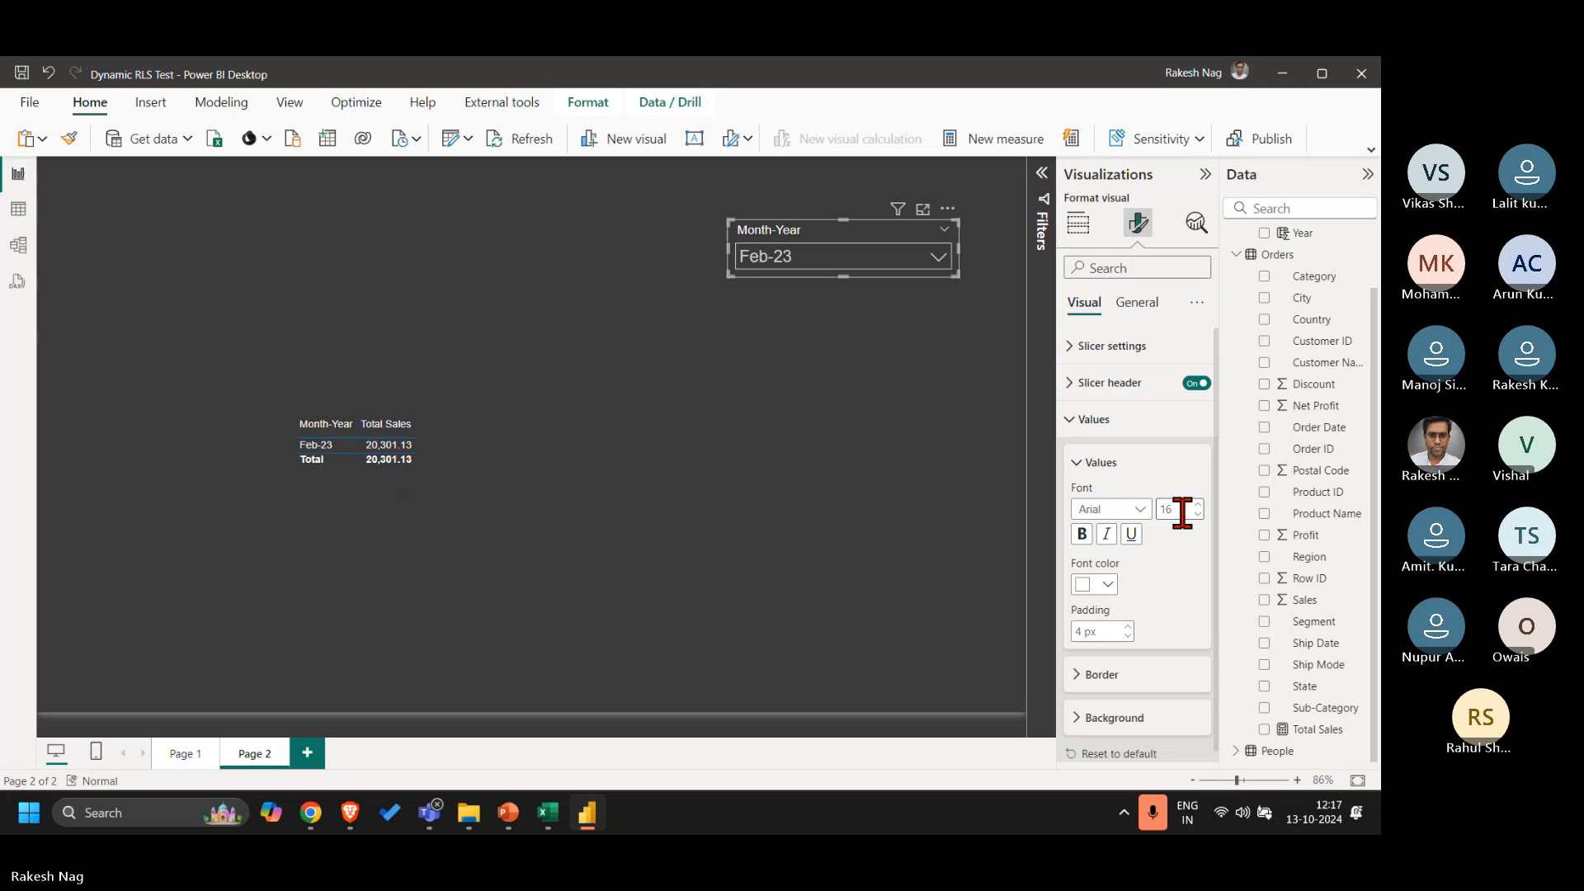
double_click(877, 297)
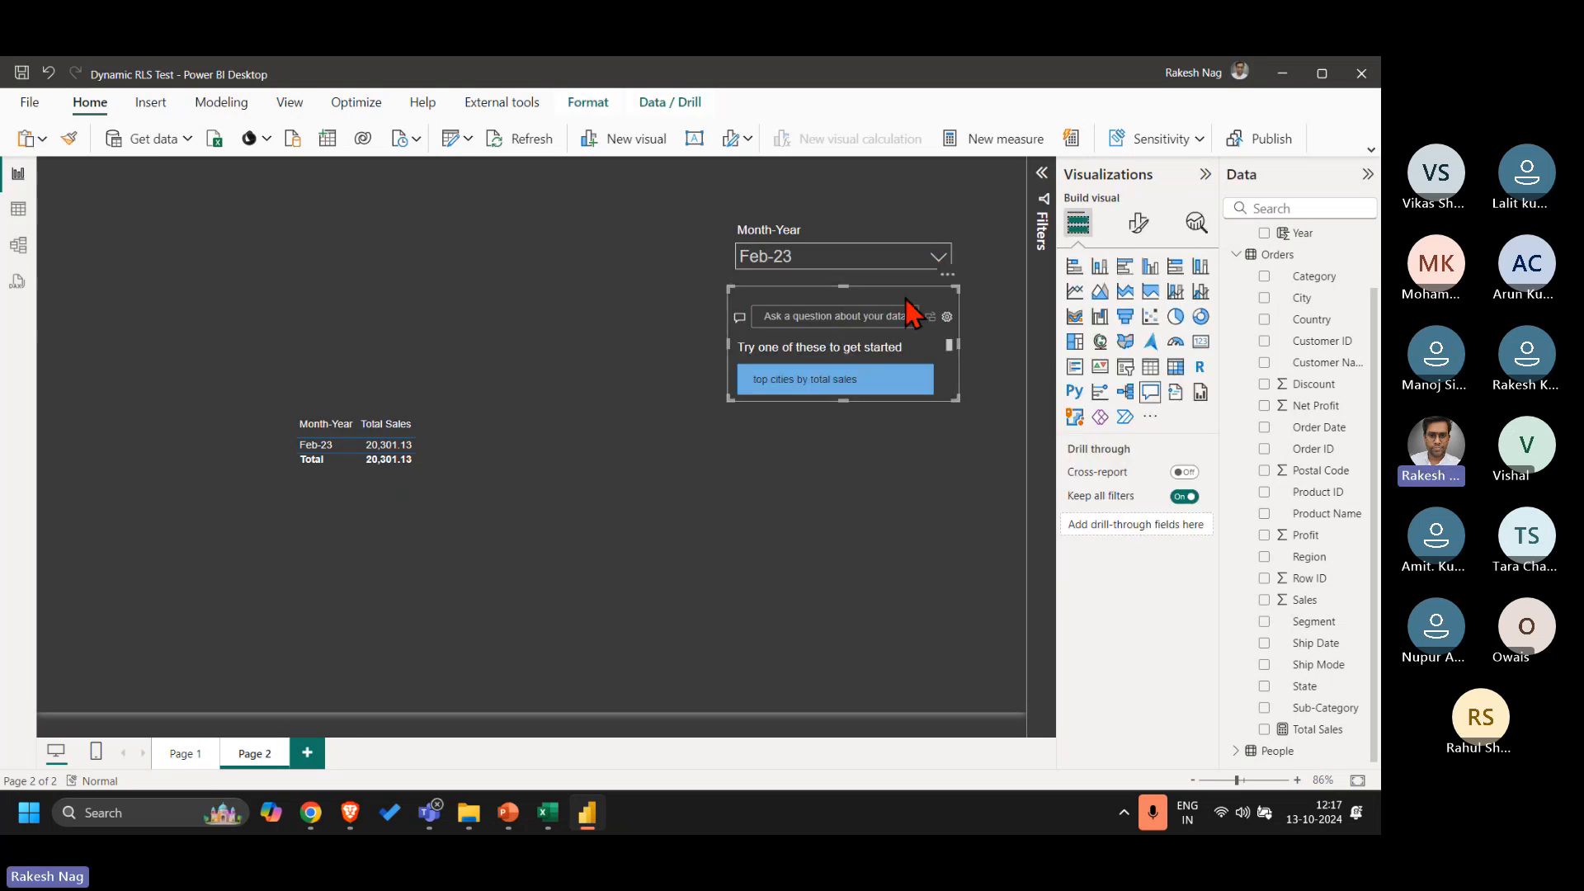
key("Delete")
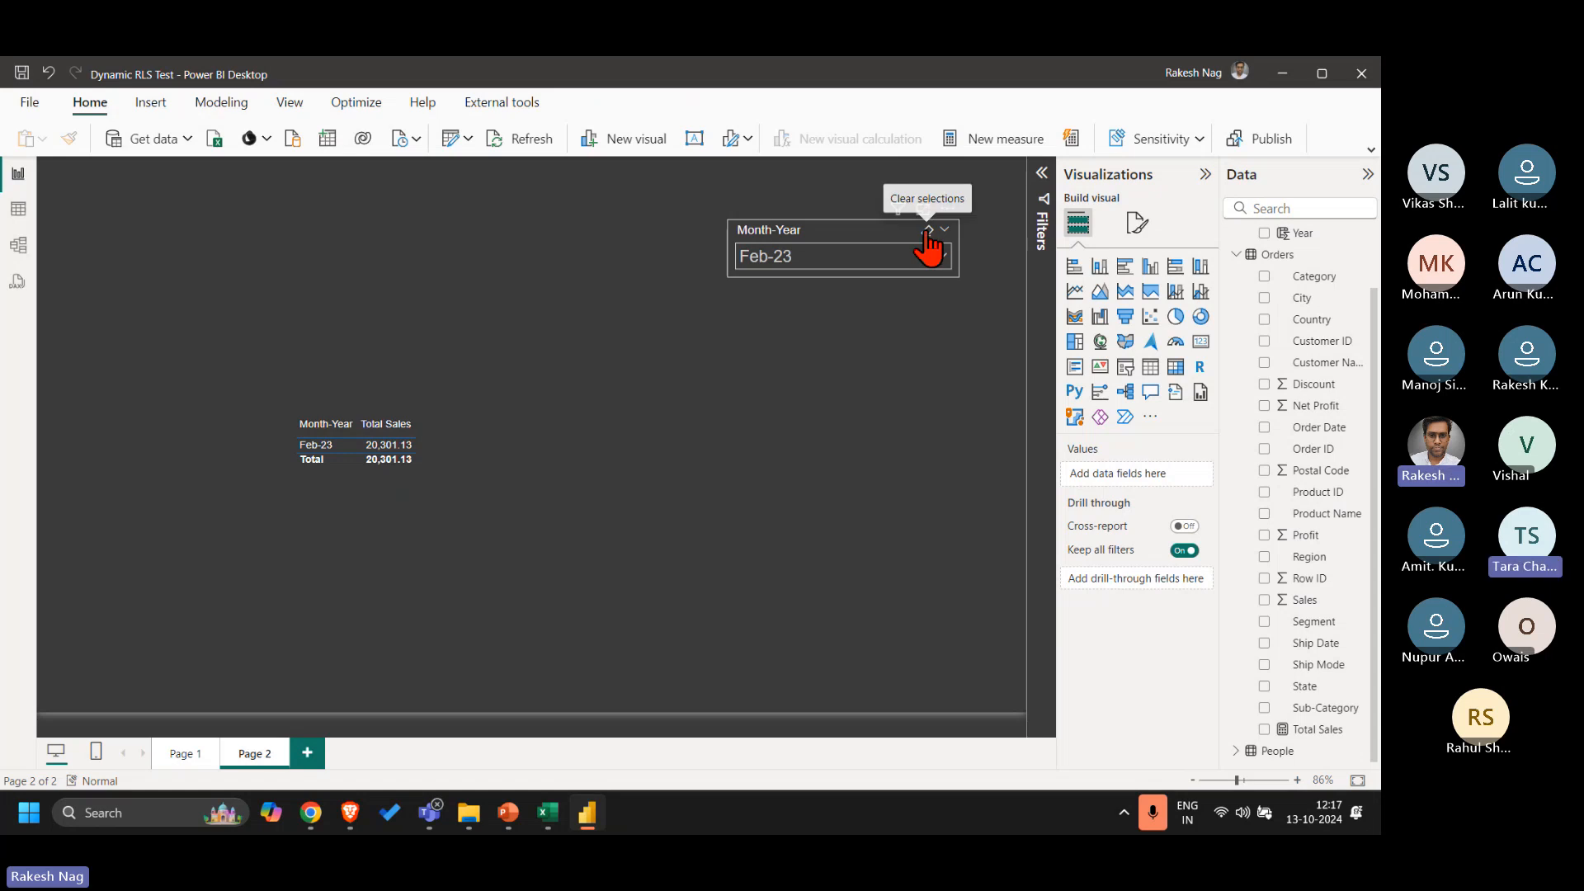
Step: Clear the Month-Year slicer's selection and enlarge the table visual so more months fit
left_click(927, 233)
left_click(436, 505)
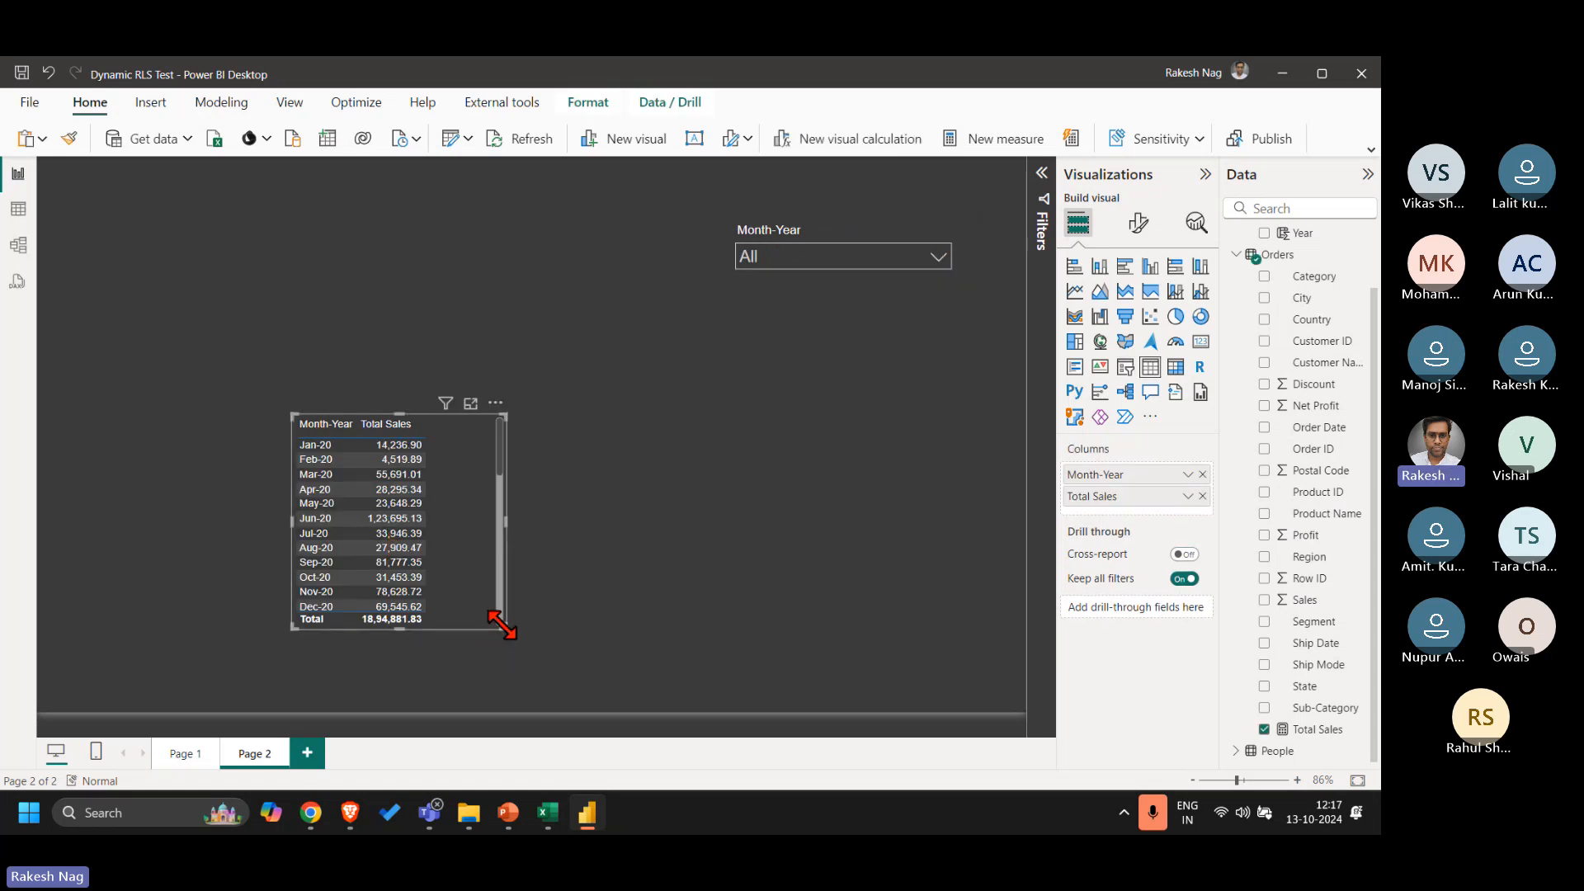
left_click_drag(505, 628, 591, 710)
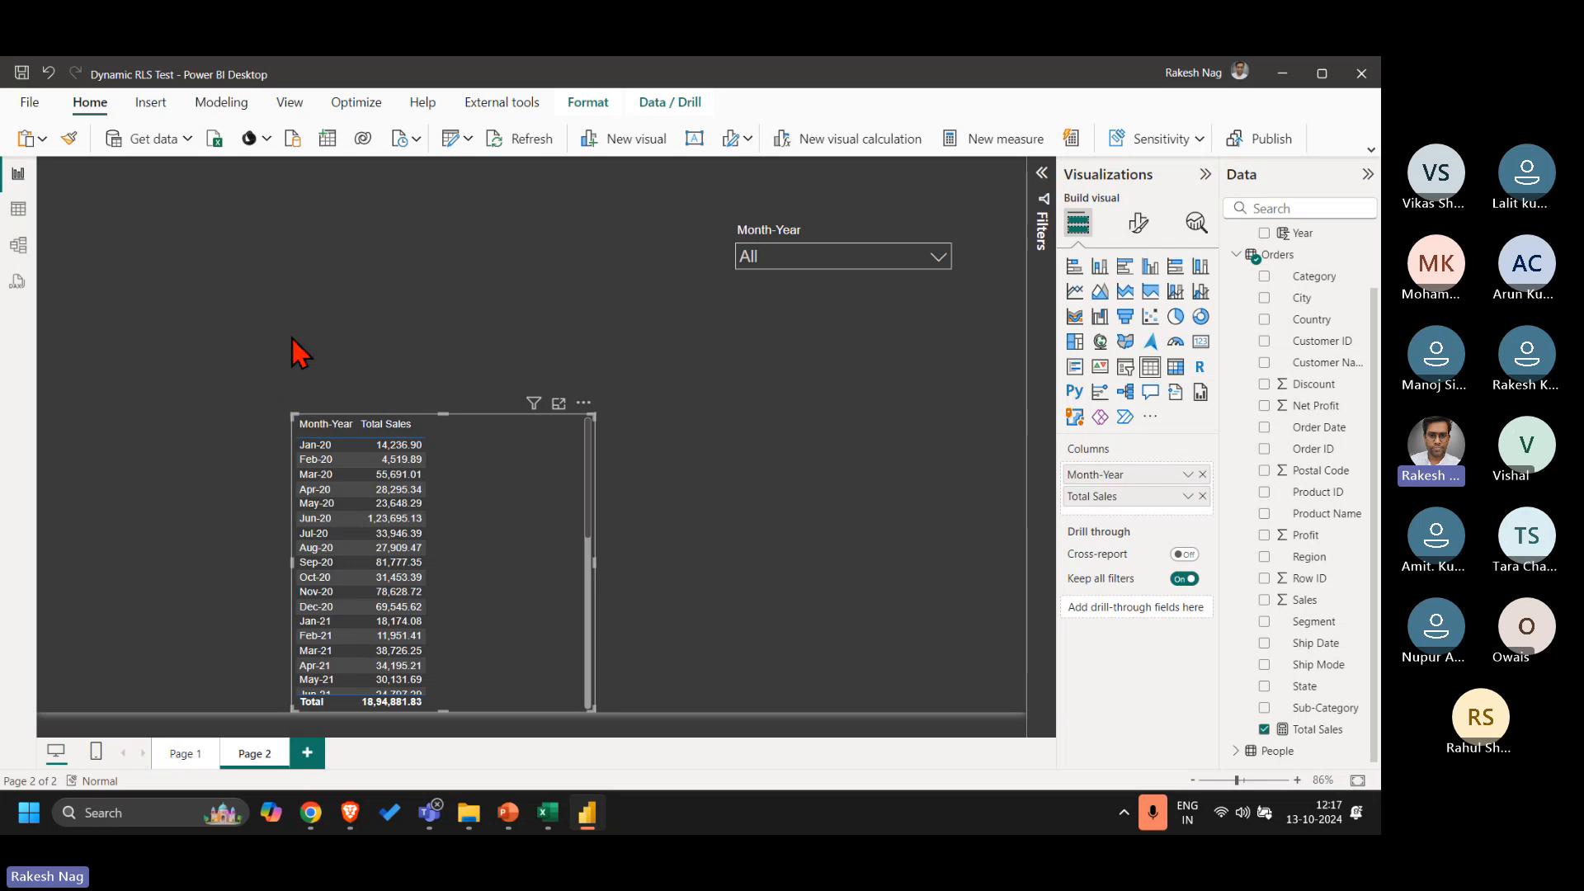
left_click_drag(291, 414, 293, 246)
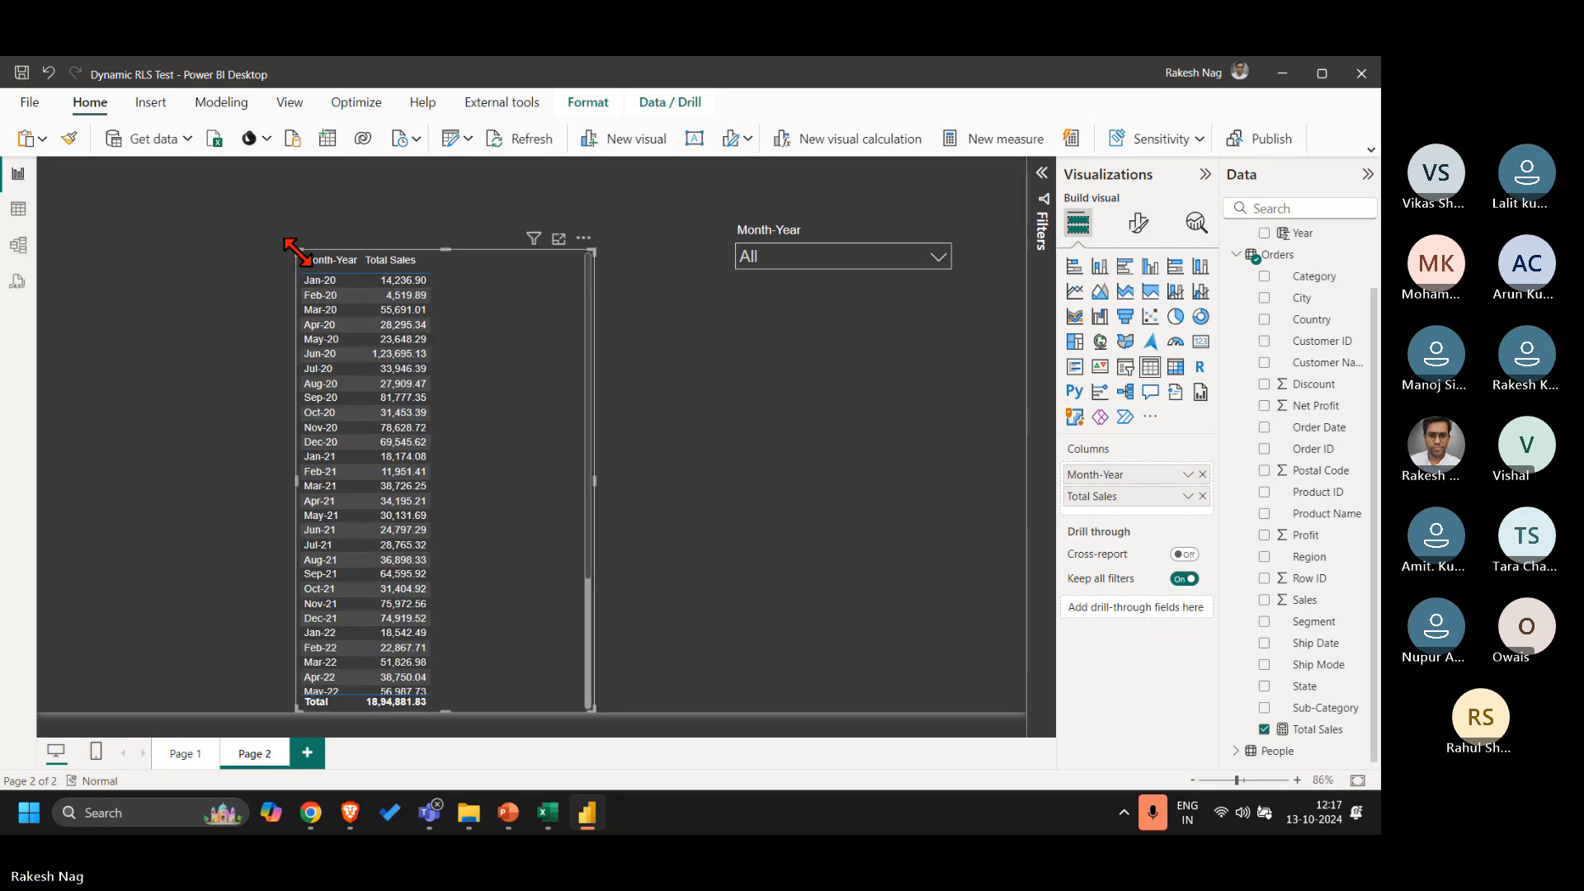
Step: Set the global font size of the Month-Year and Total Sales table visual to 14
left_click(1140, 223)
left_click(1130, 382)
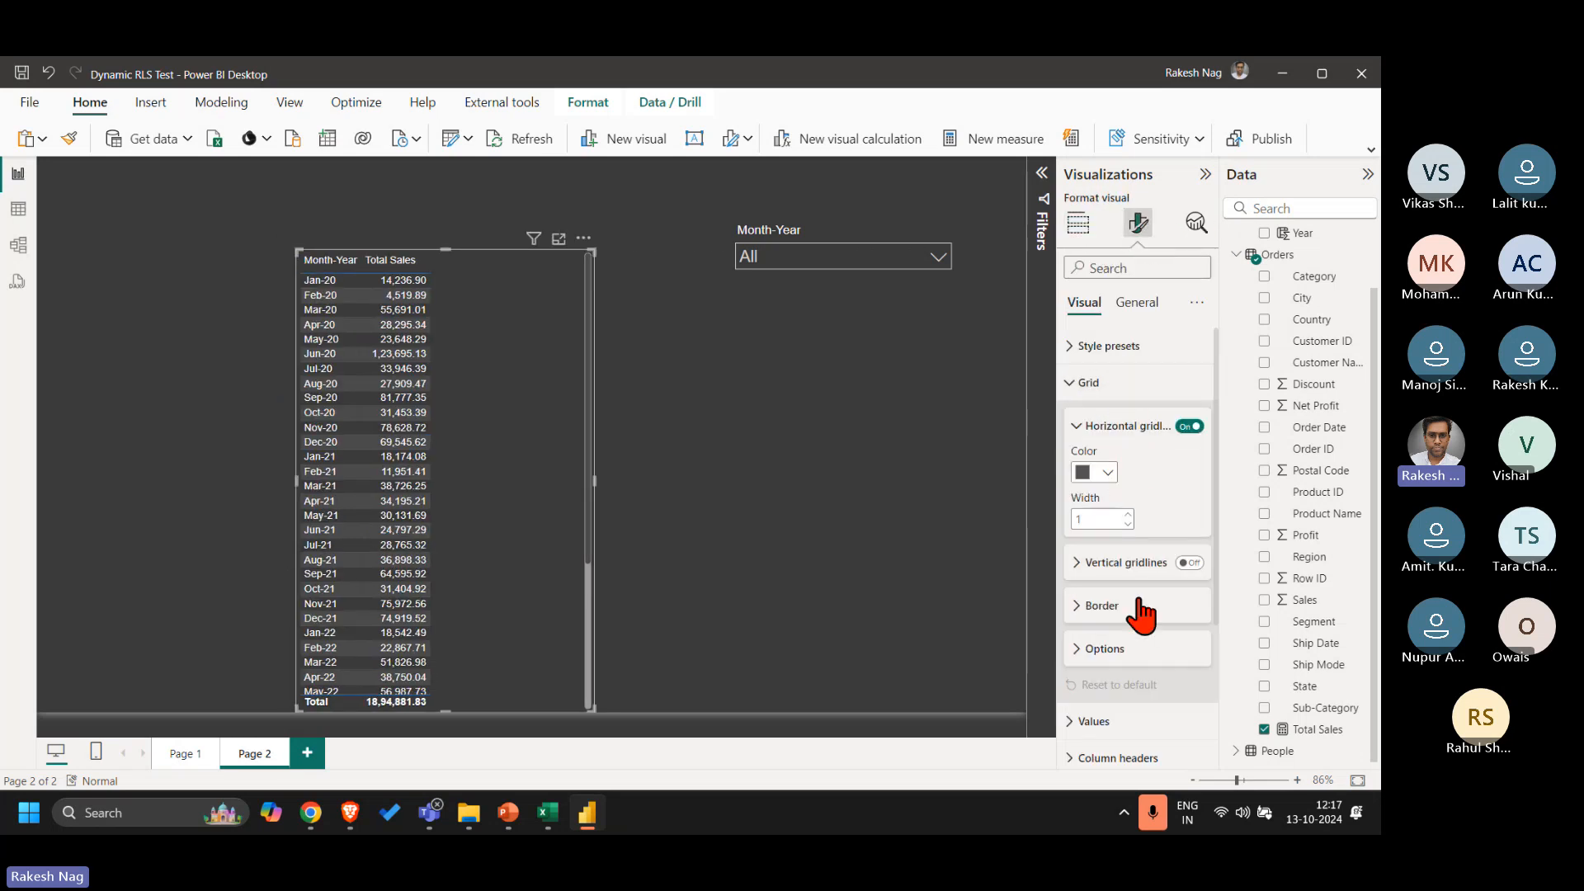
left_click(1120, 650)
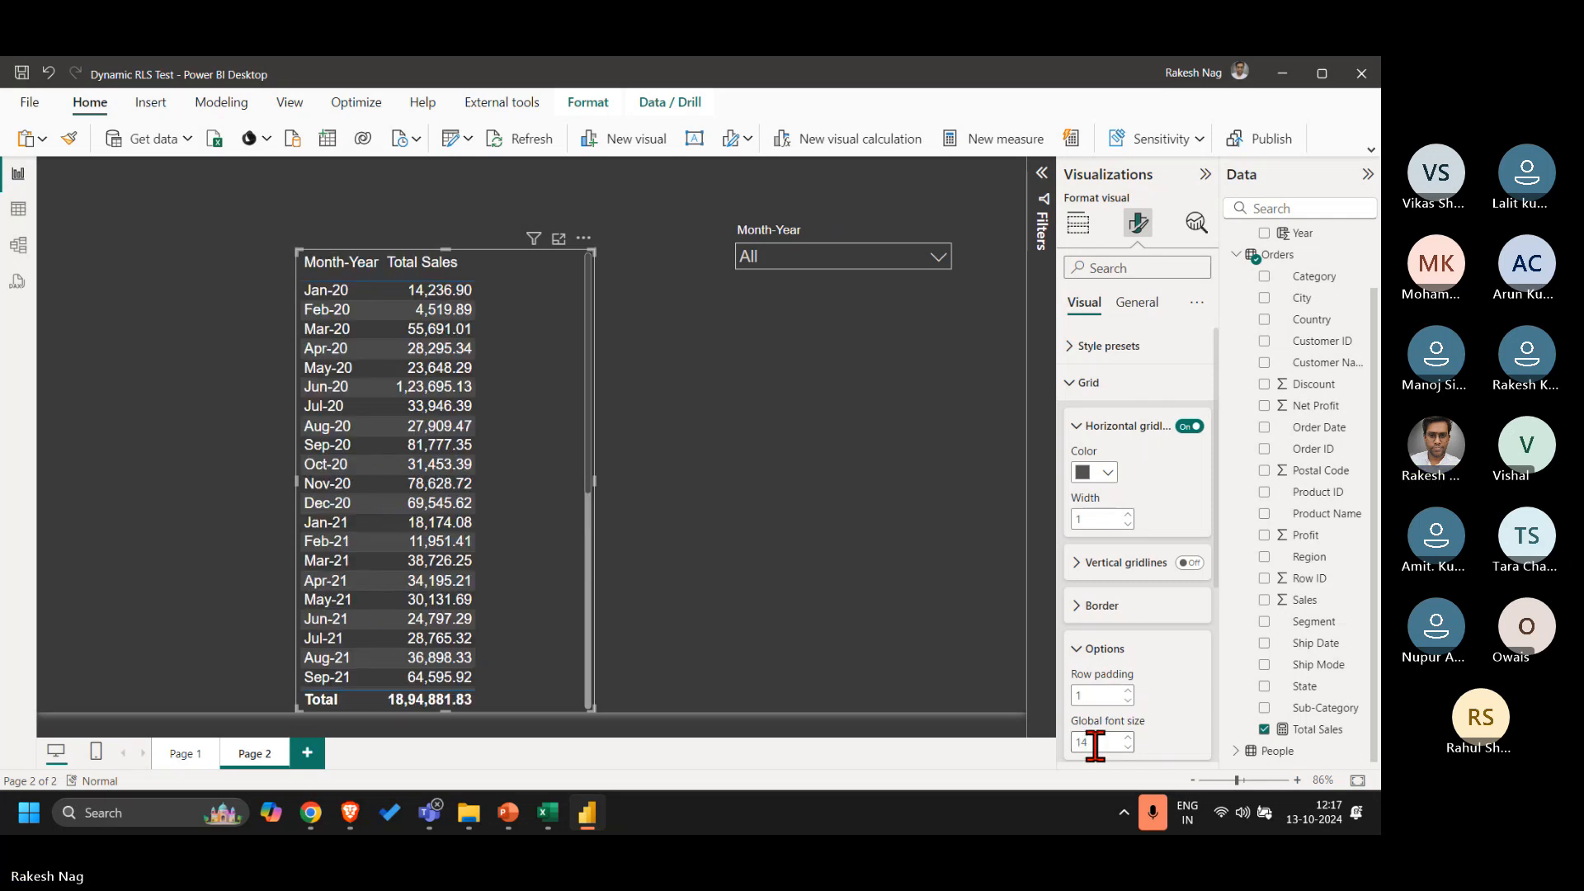
left_click(815, 386)
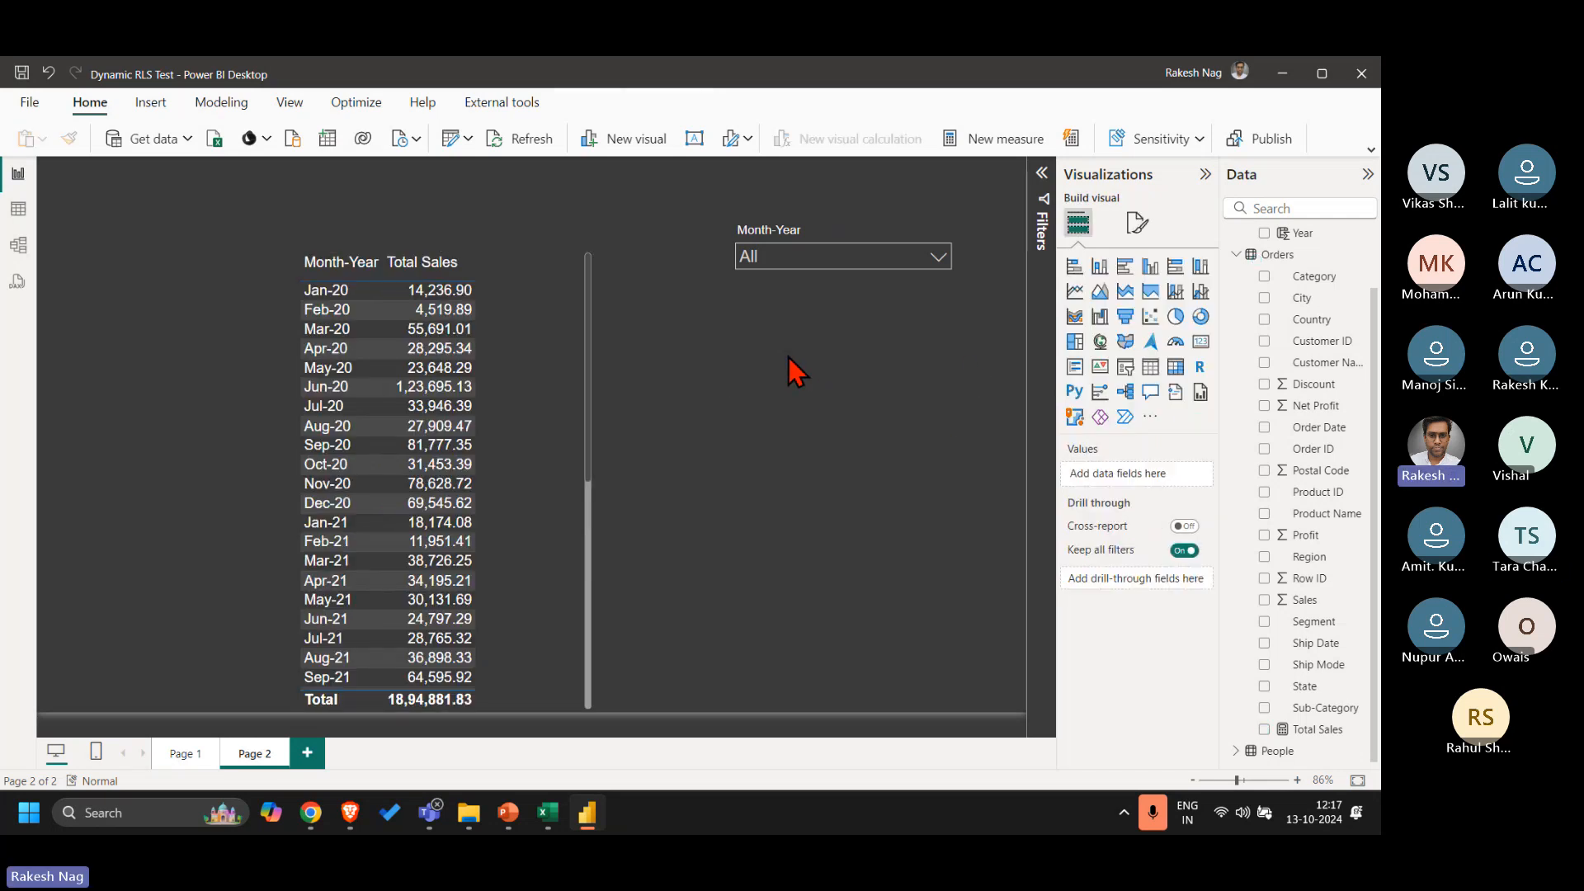
Step: Filter the report page to May-22 with the Month-Year slicer
left_click(850, 259)
scroll(869, 360, "down", 8)
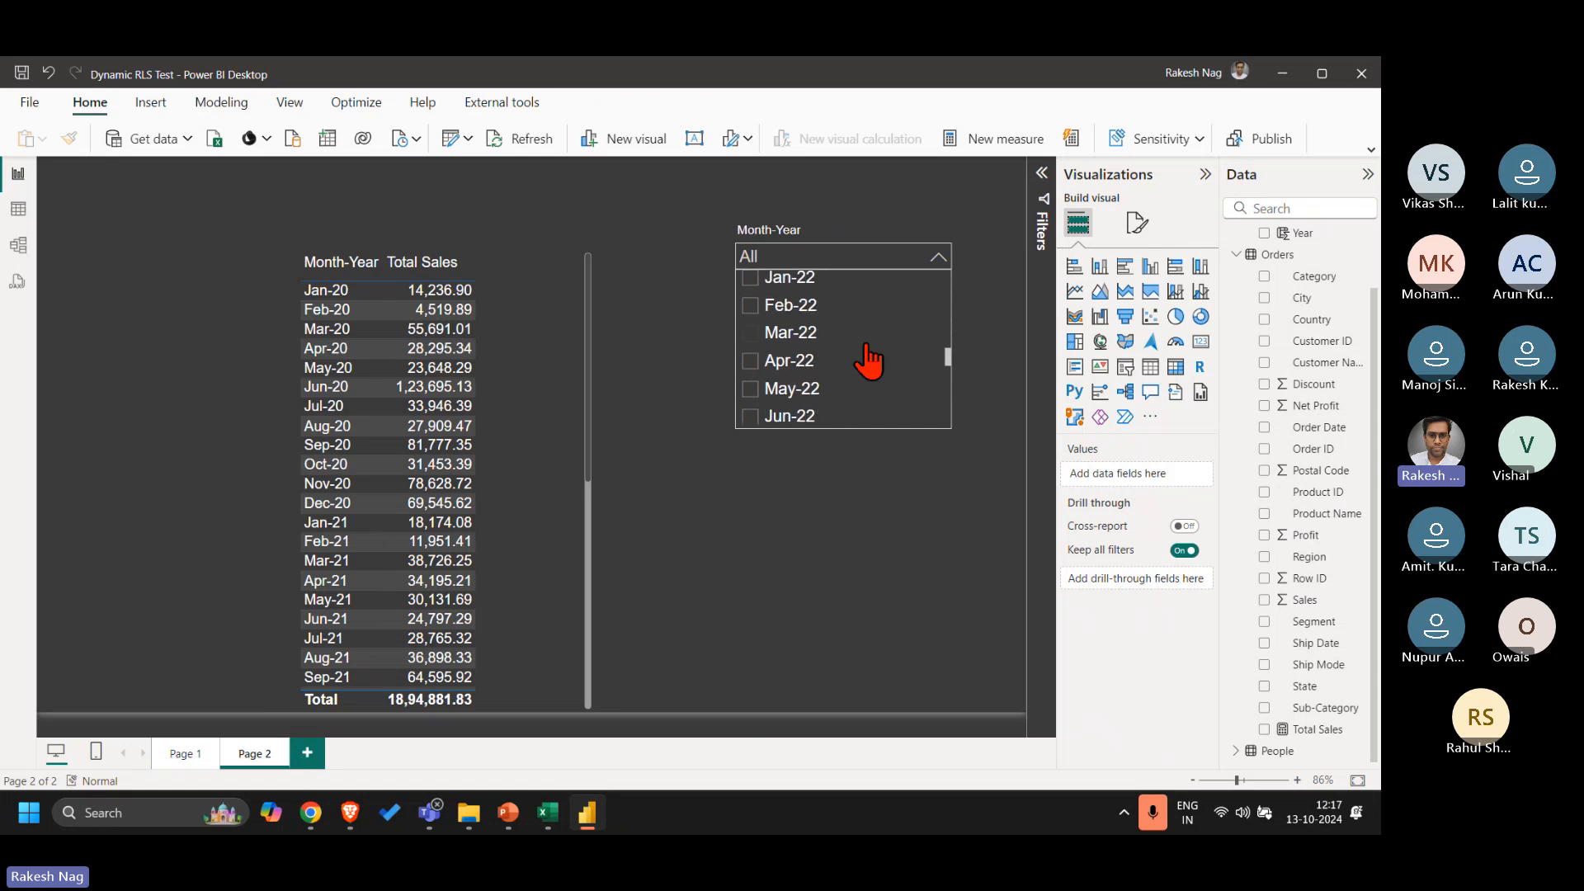
left_click(811, 394)
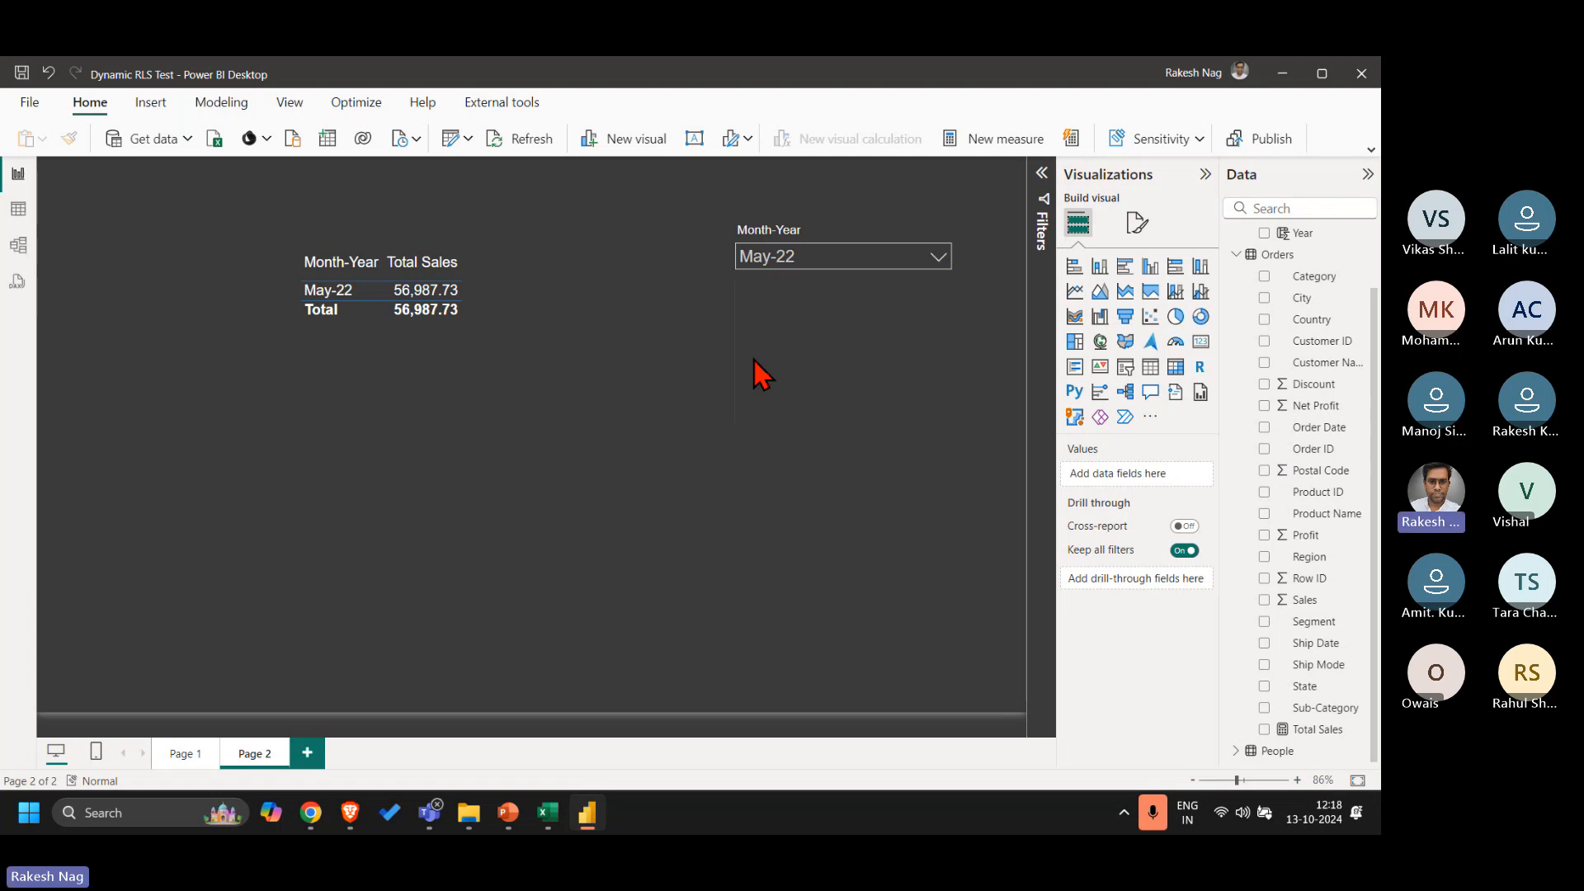
Step: Create a calculated table in Table view with the expression DISTINCT('Calendar'[Month-Year])
left_click(1236, 254)
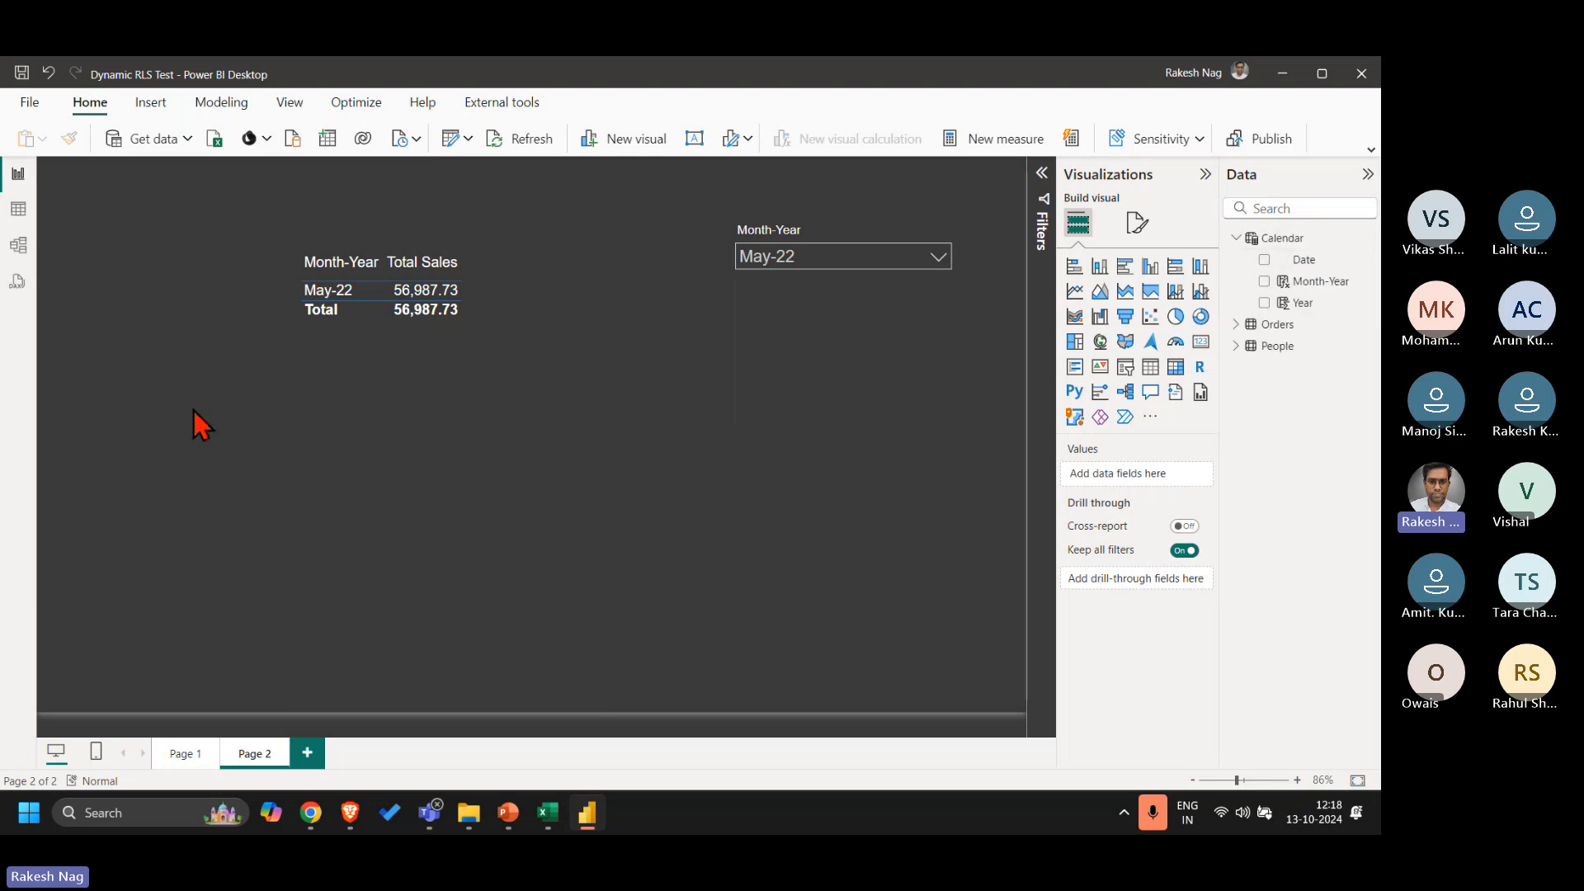
left_click(29, 219)
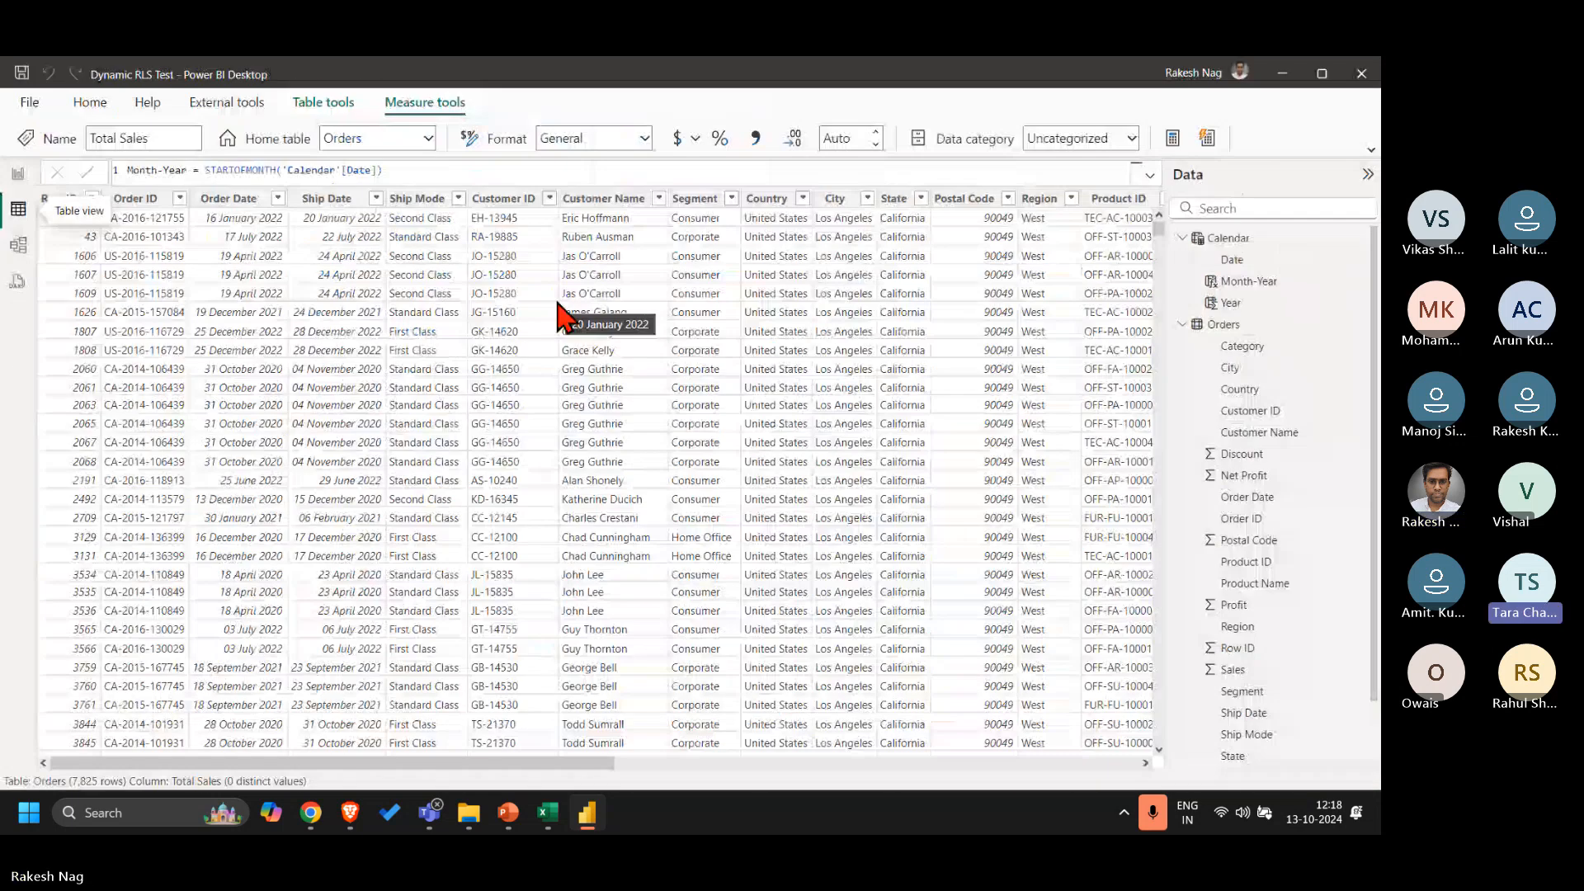
left_click(324, 102)
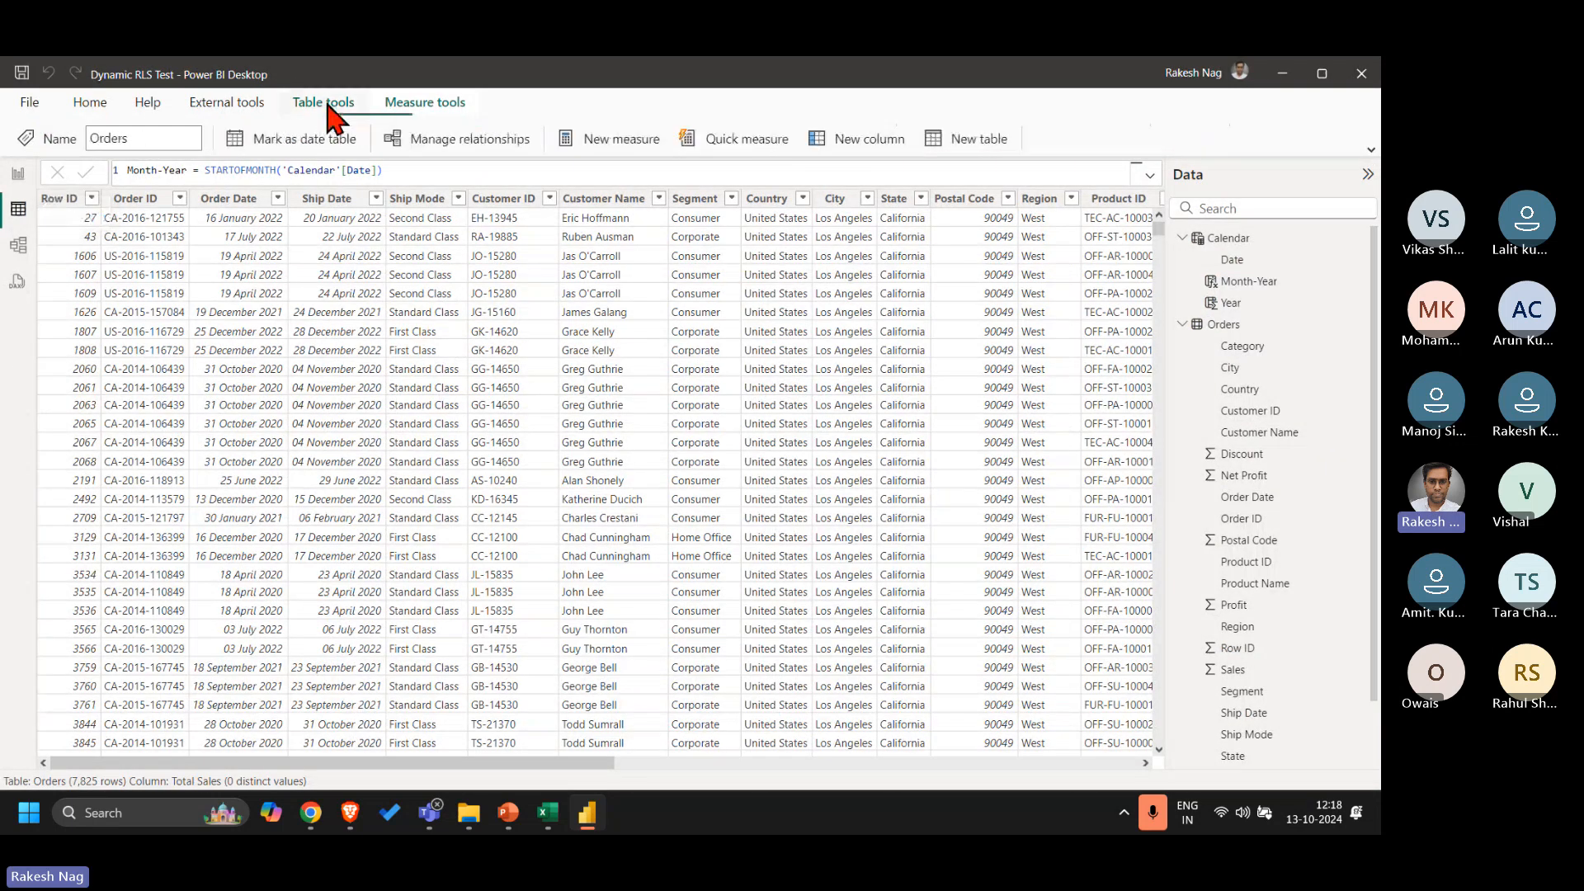
left_click(964, 142)
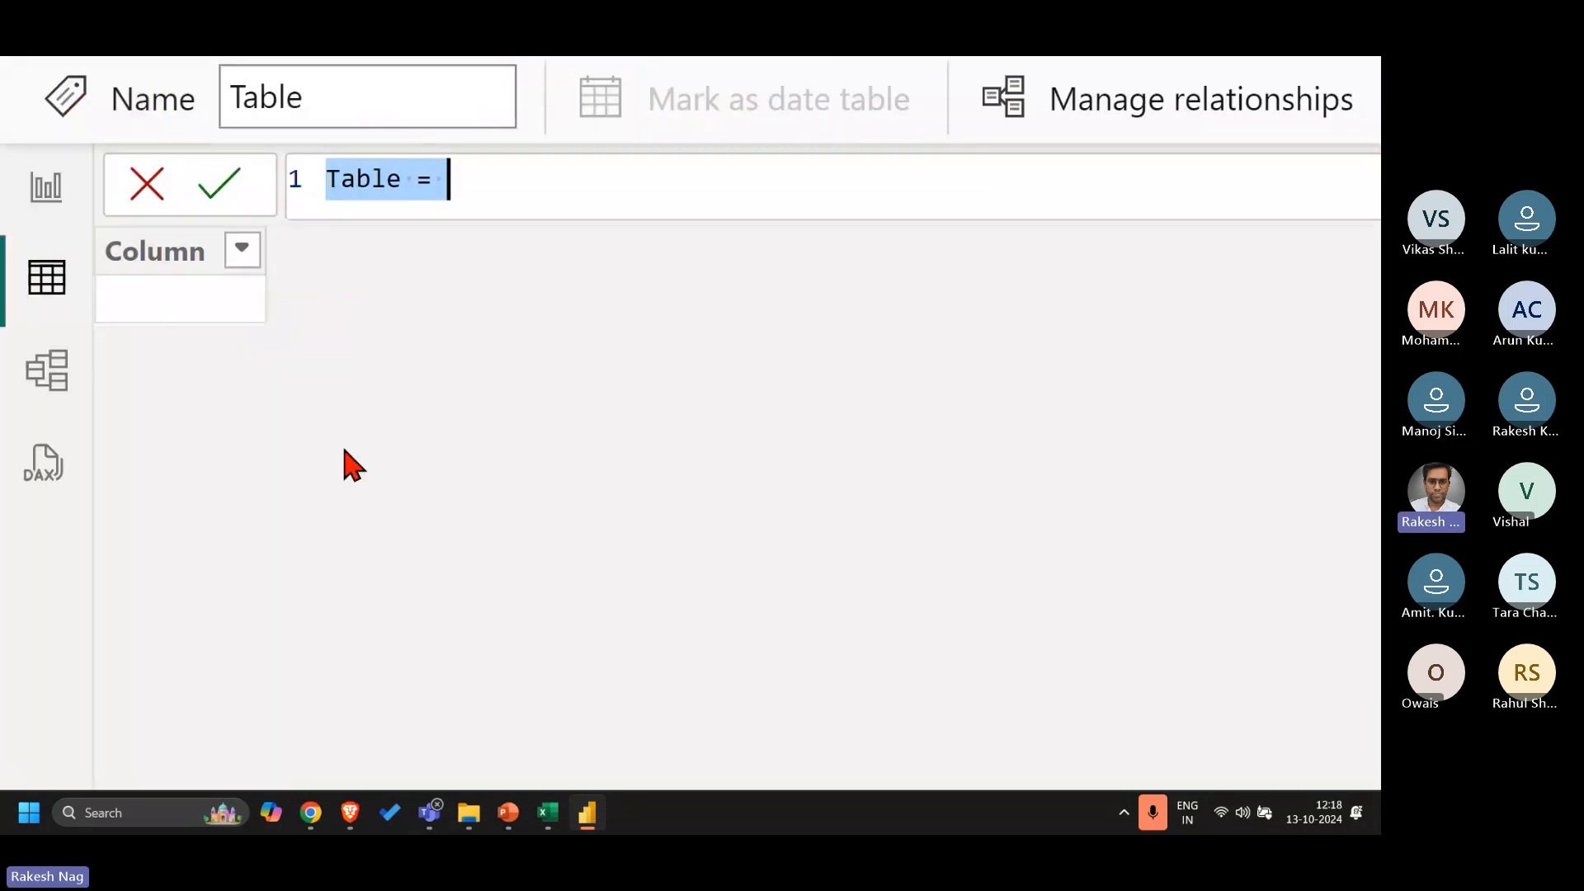
key("Right")
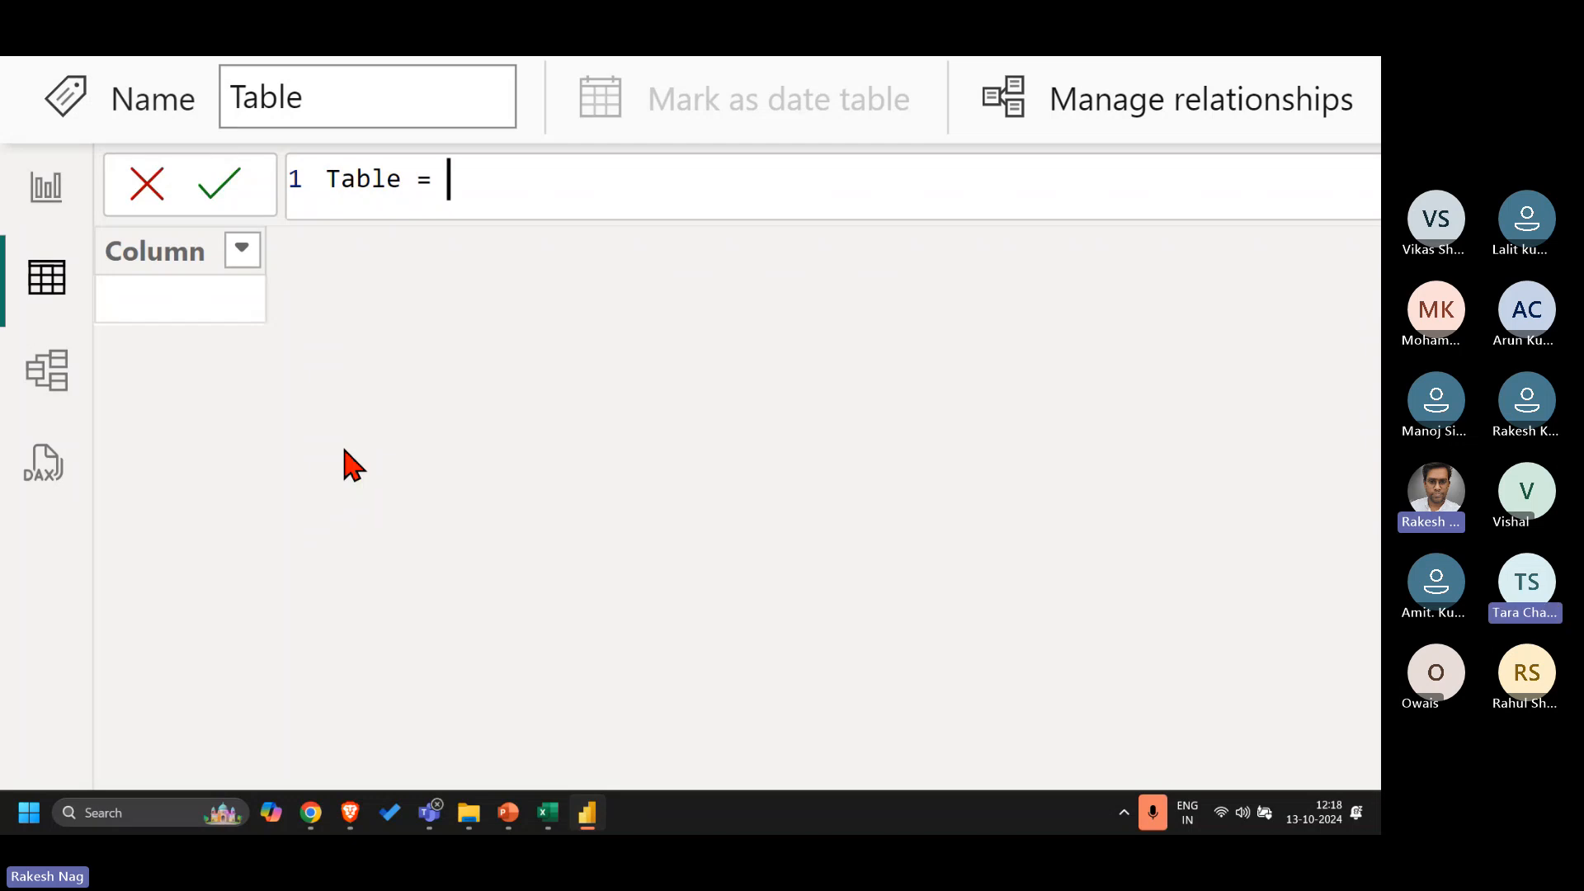
type("dis")
key("Tab")
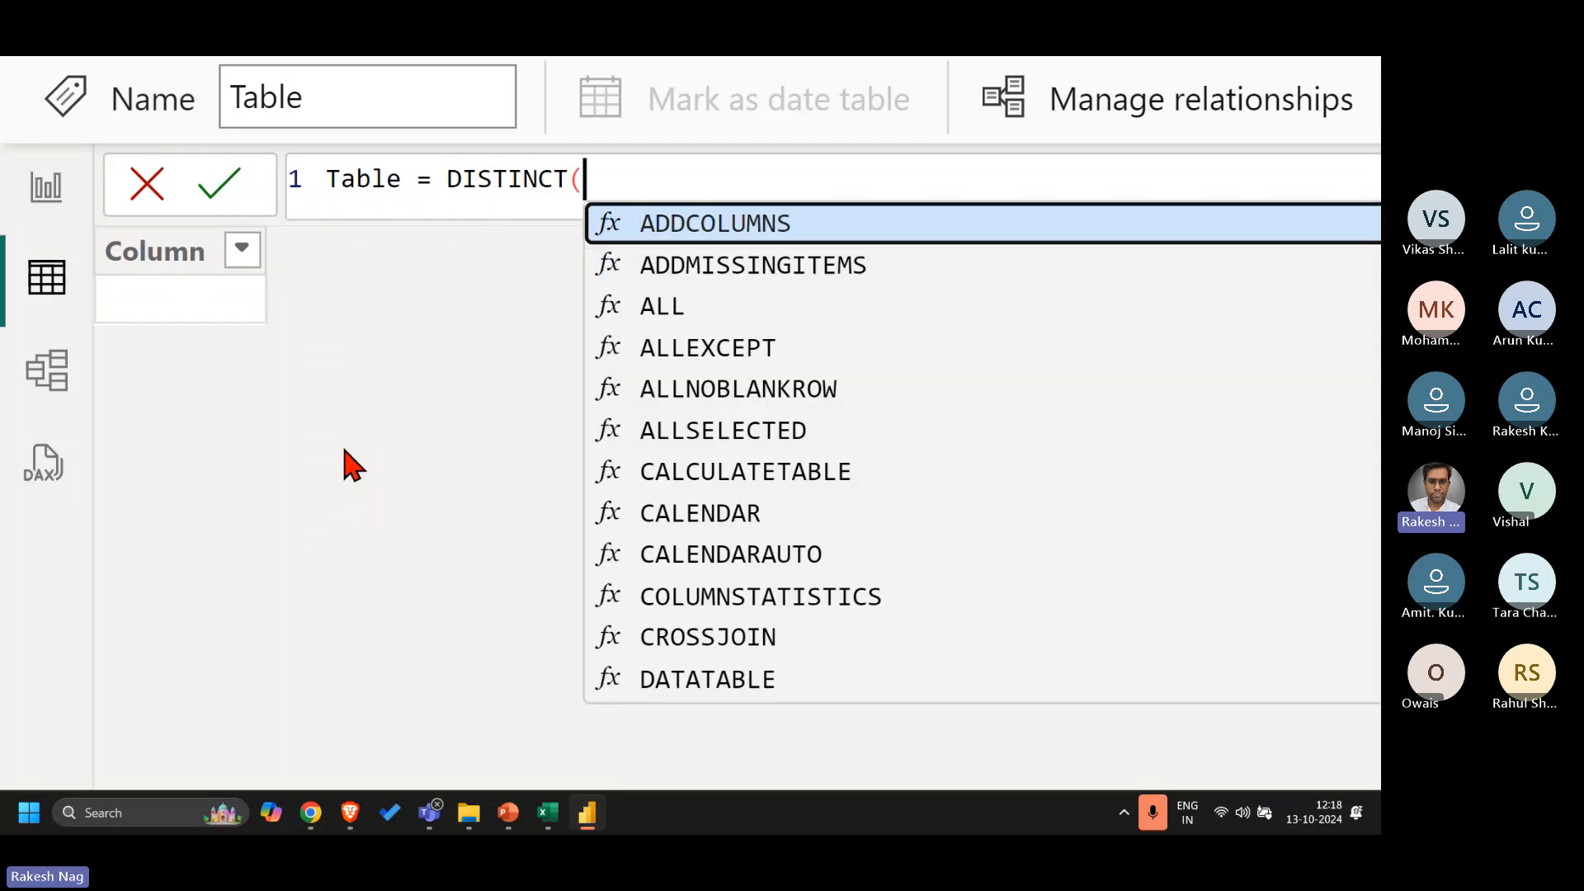
key("Escape")
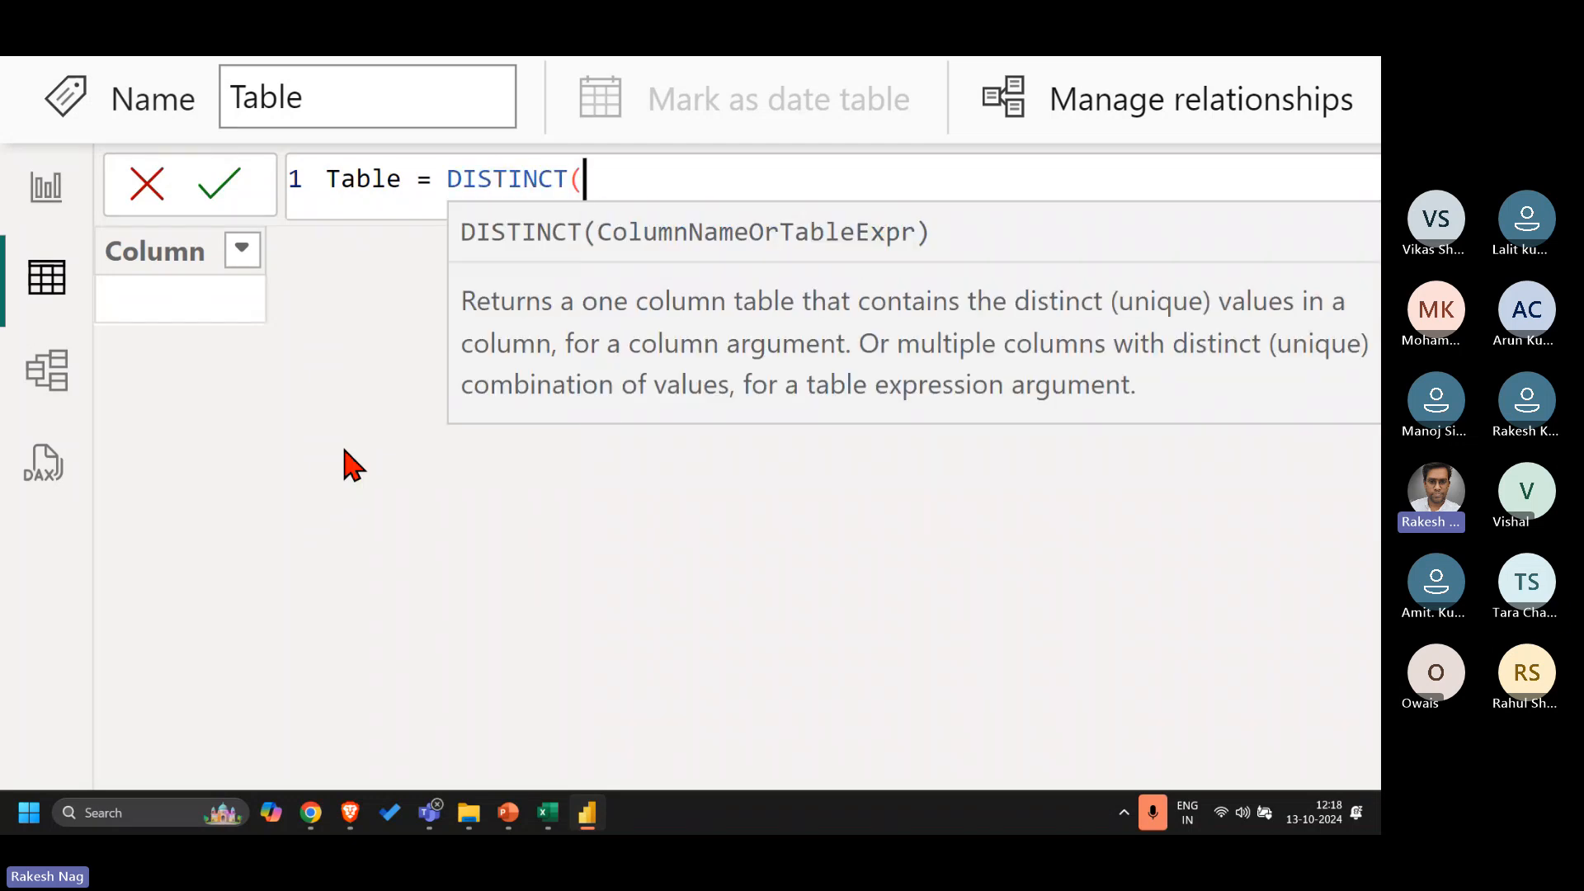
type("ca")
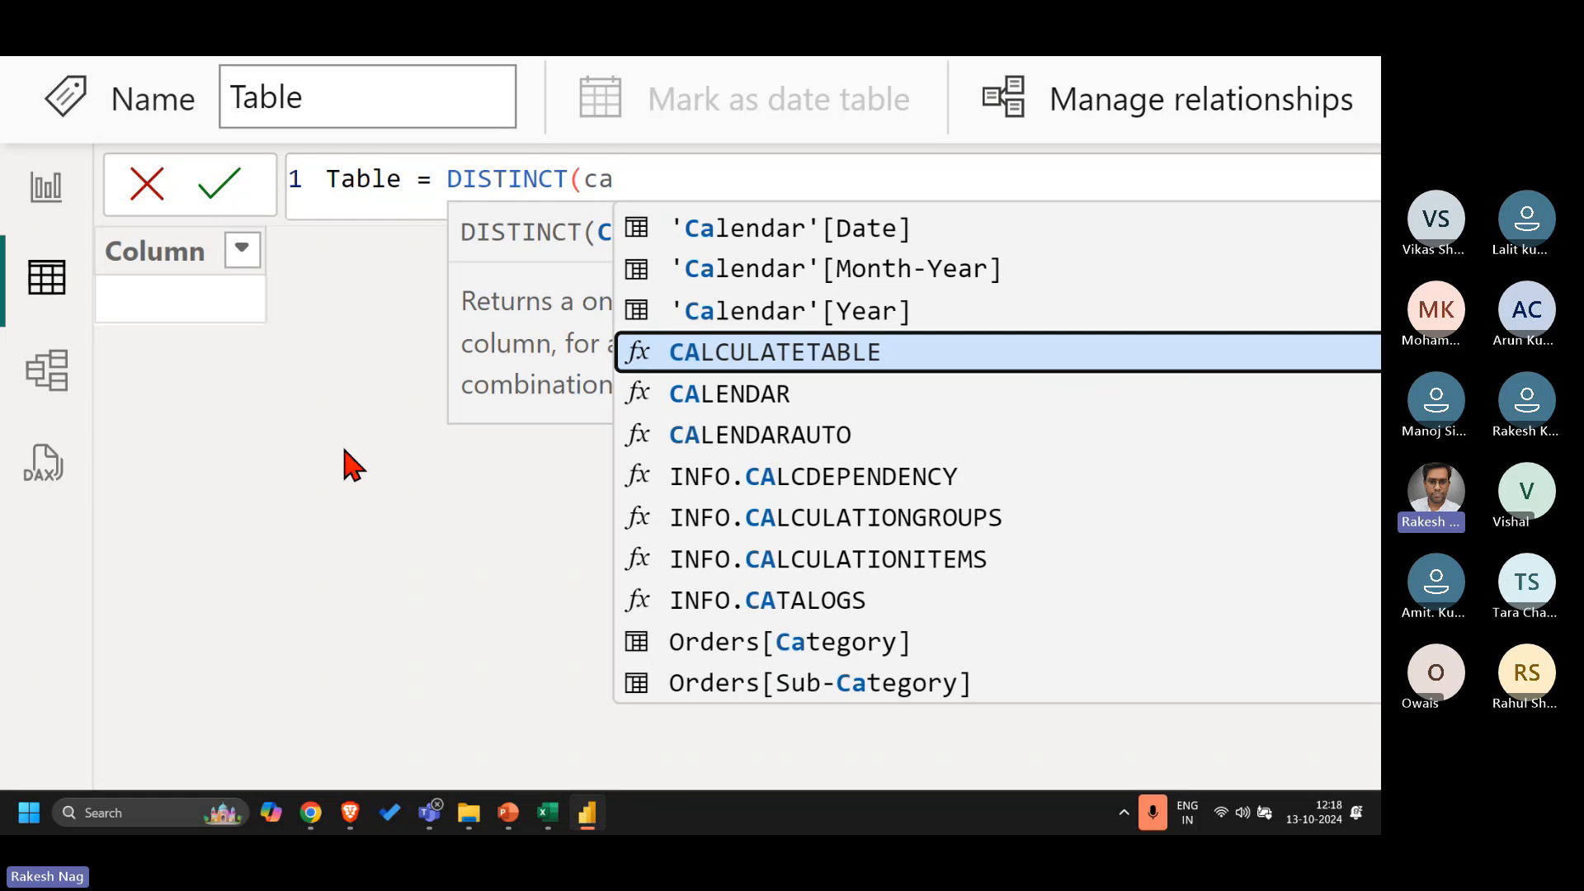
key("Up")
key("Up")
key("Tab")
type(")")
key("Return")
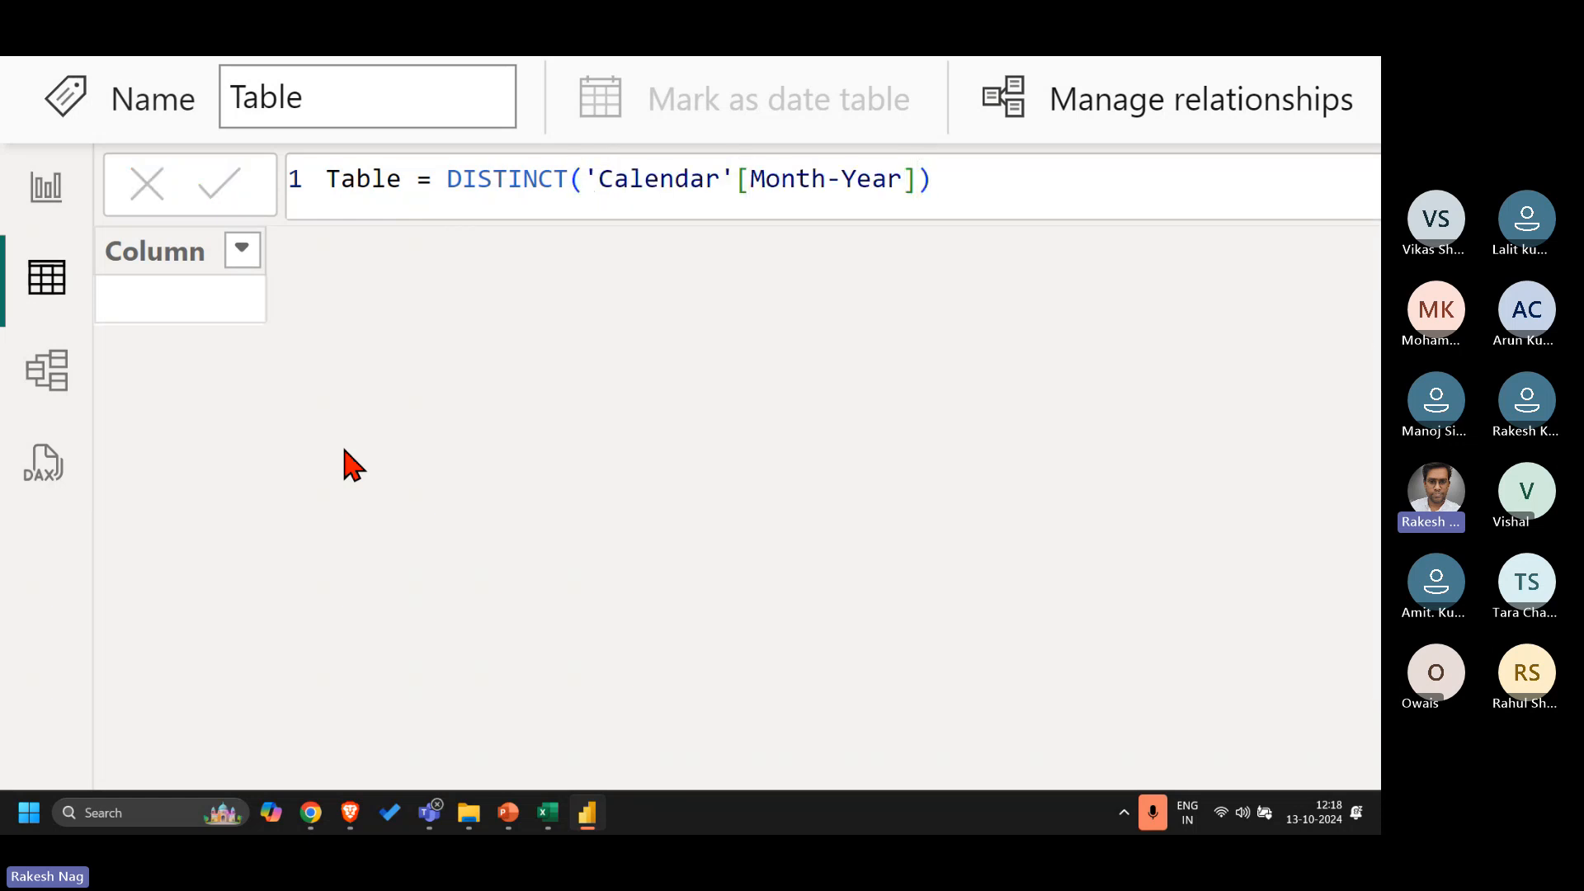
Step: Rename the new calculated table to MonthYear in its formula
left_click(406, 173)
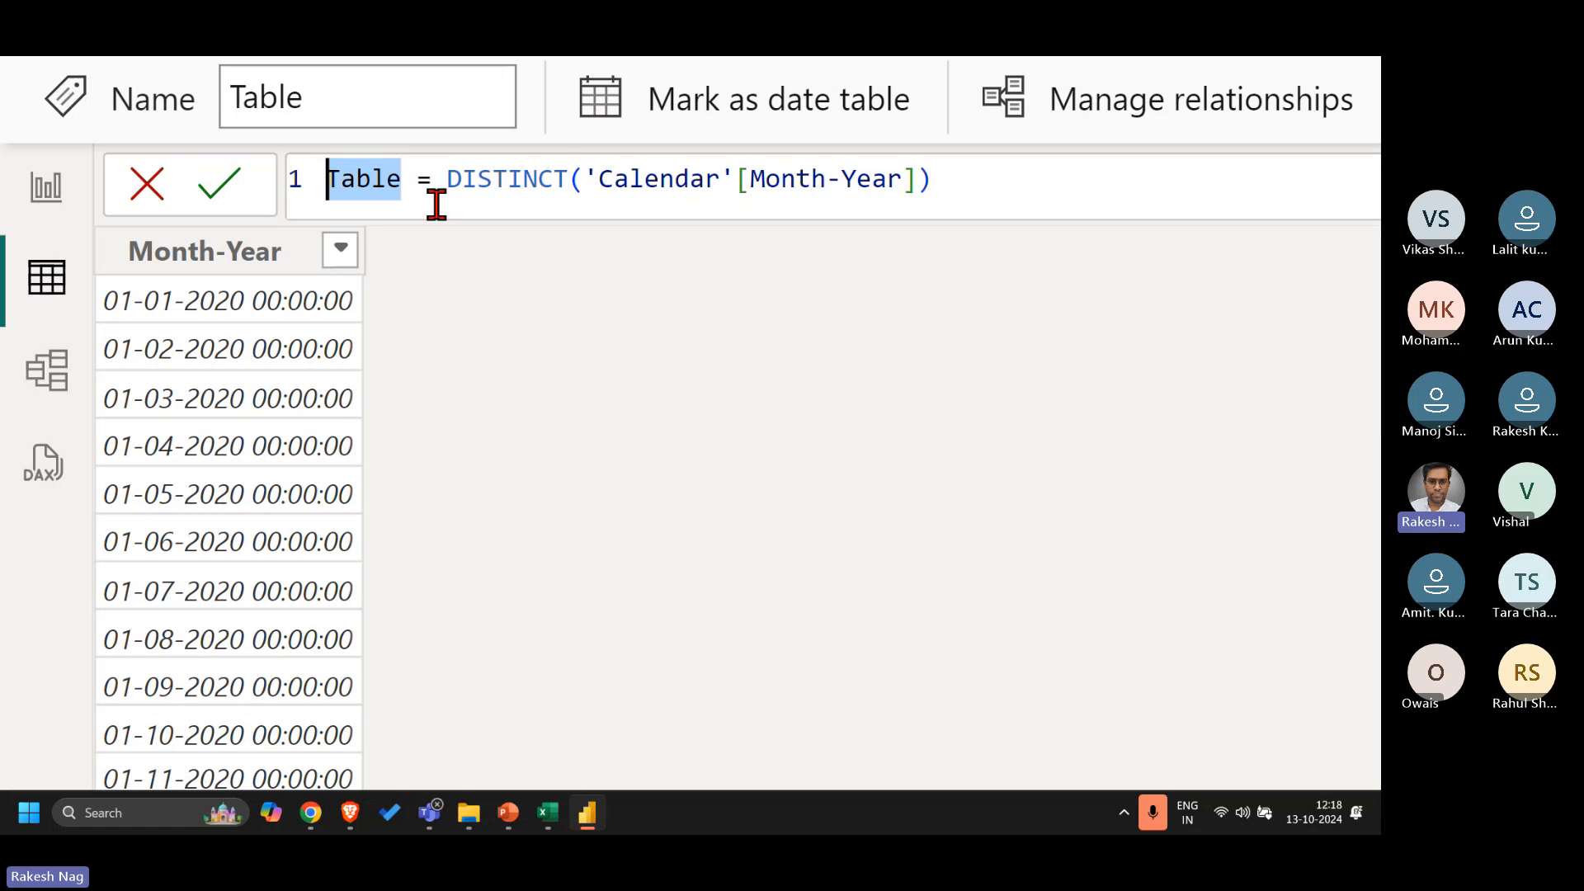
type("M")
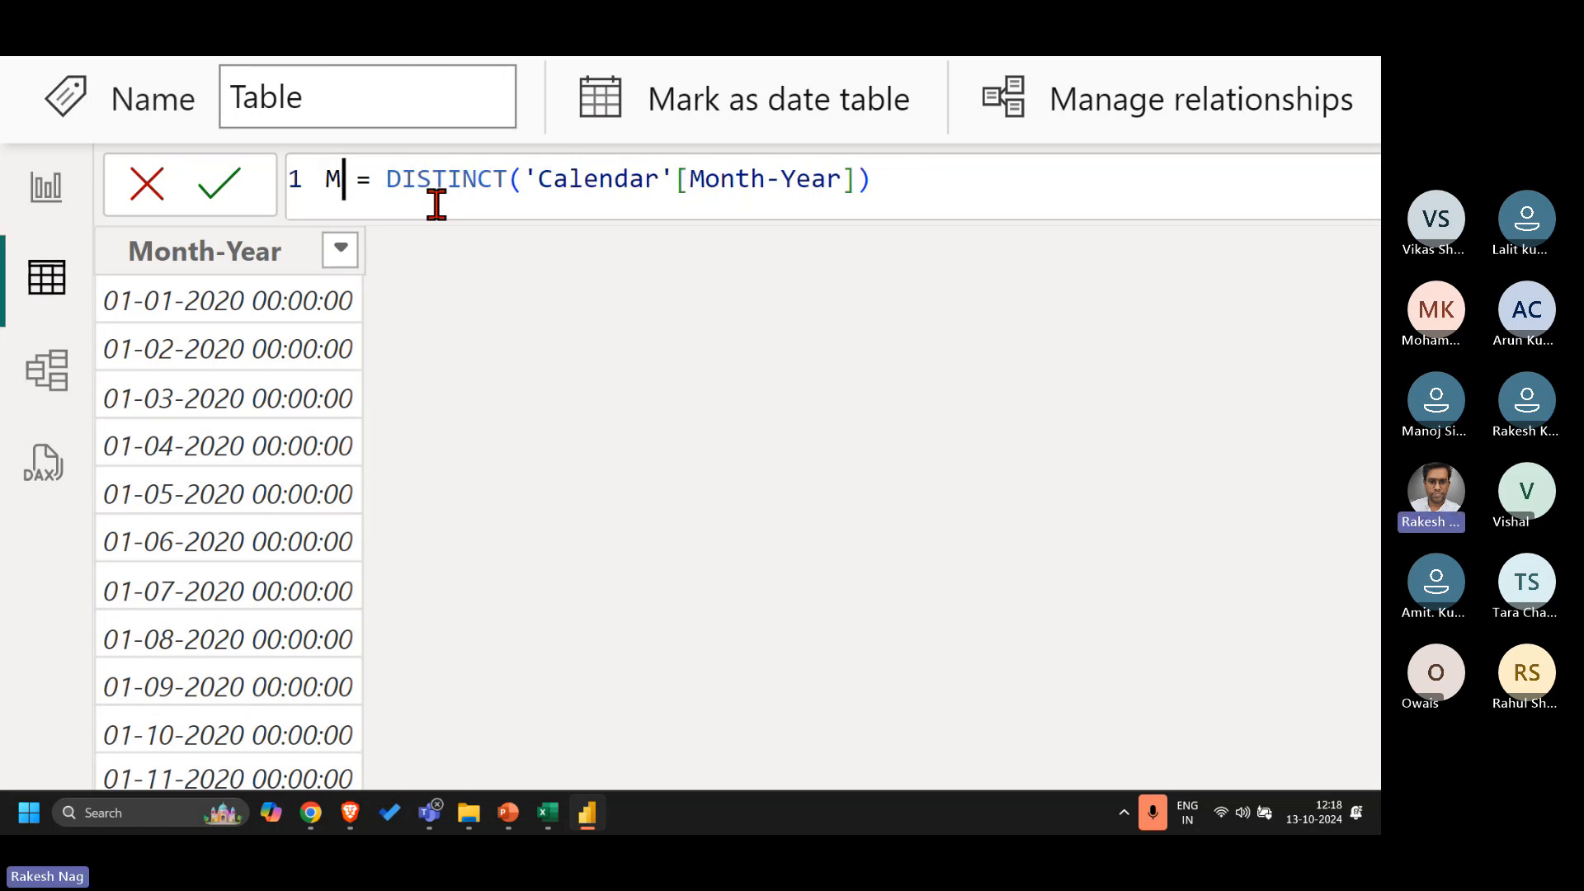
type("onthYear")
key("Return")
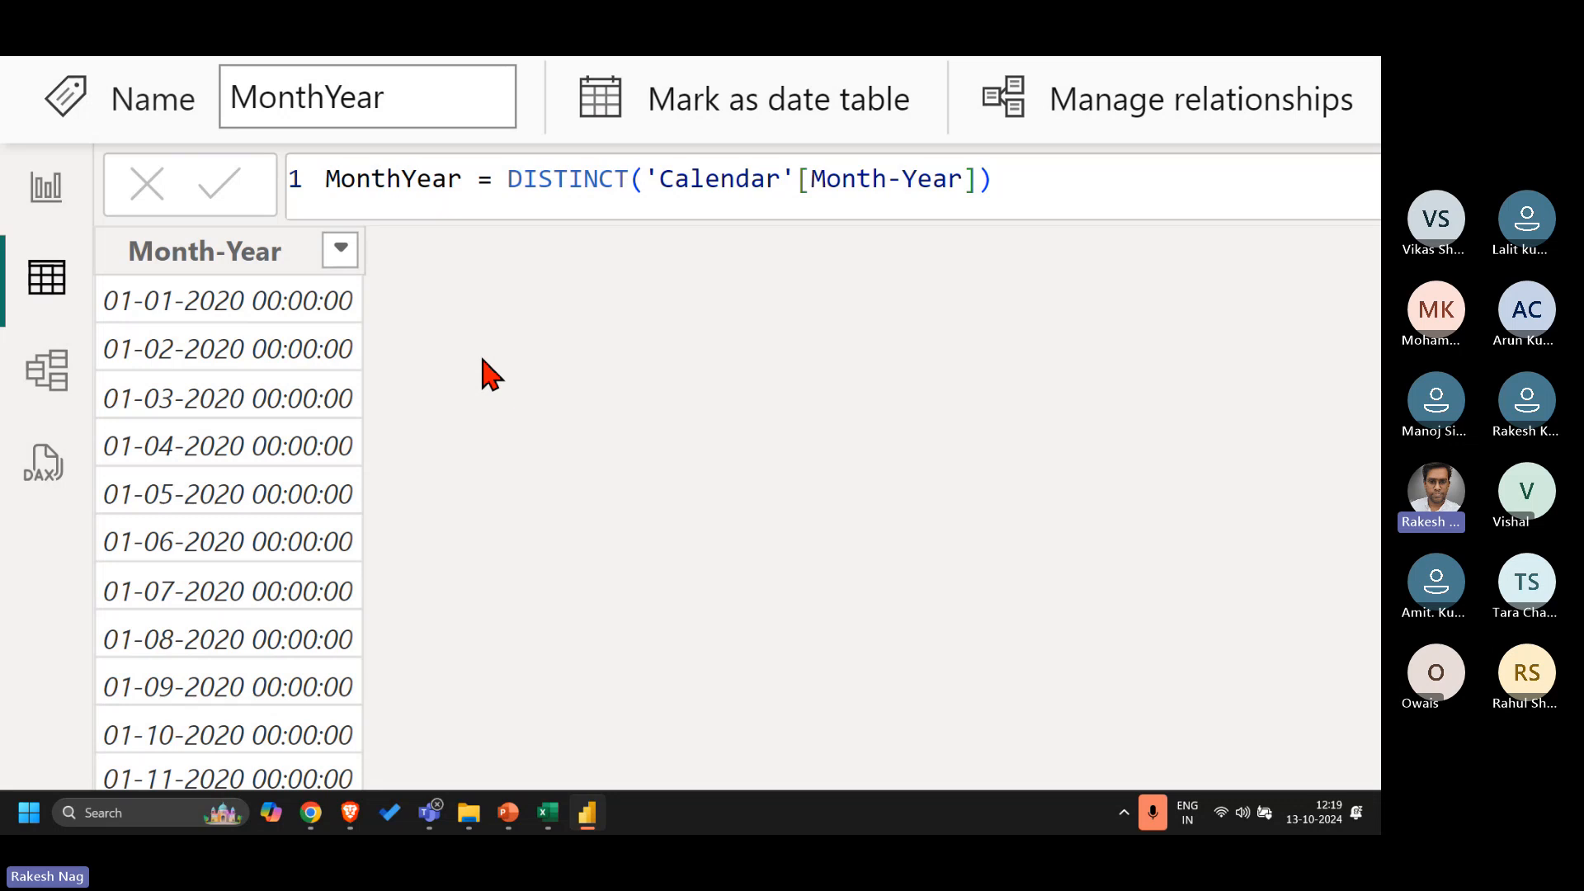
Step: Set the MonthYear table's Month-Year column to the Date data type with the custom format mmm-yy
left_click(305, 262)
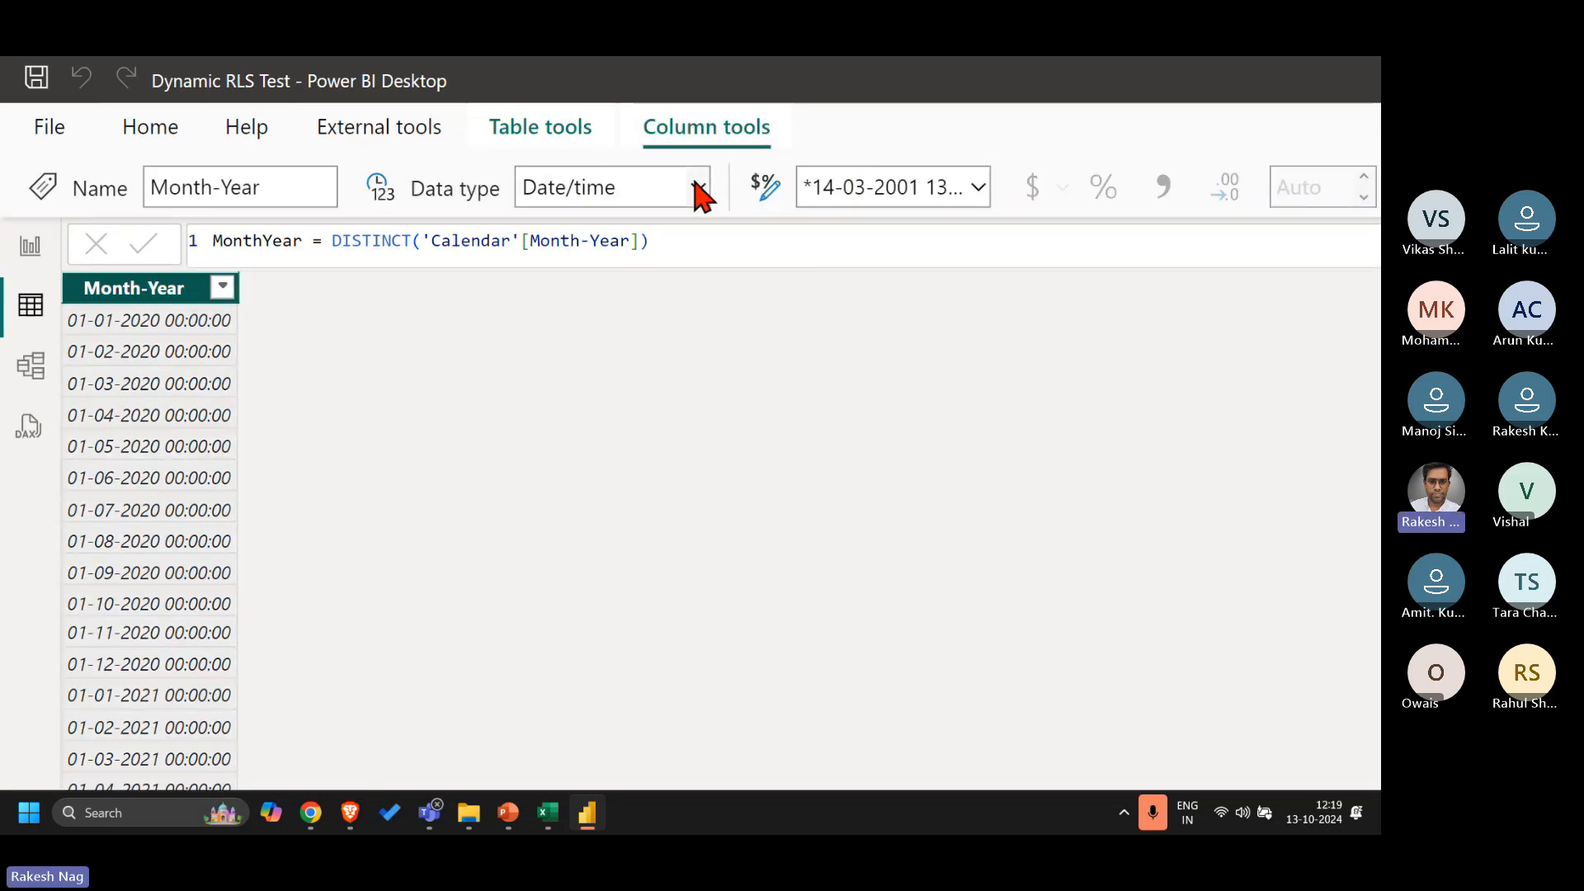
left_click(697, 188)
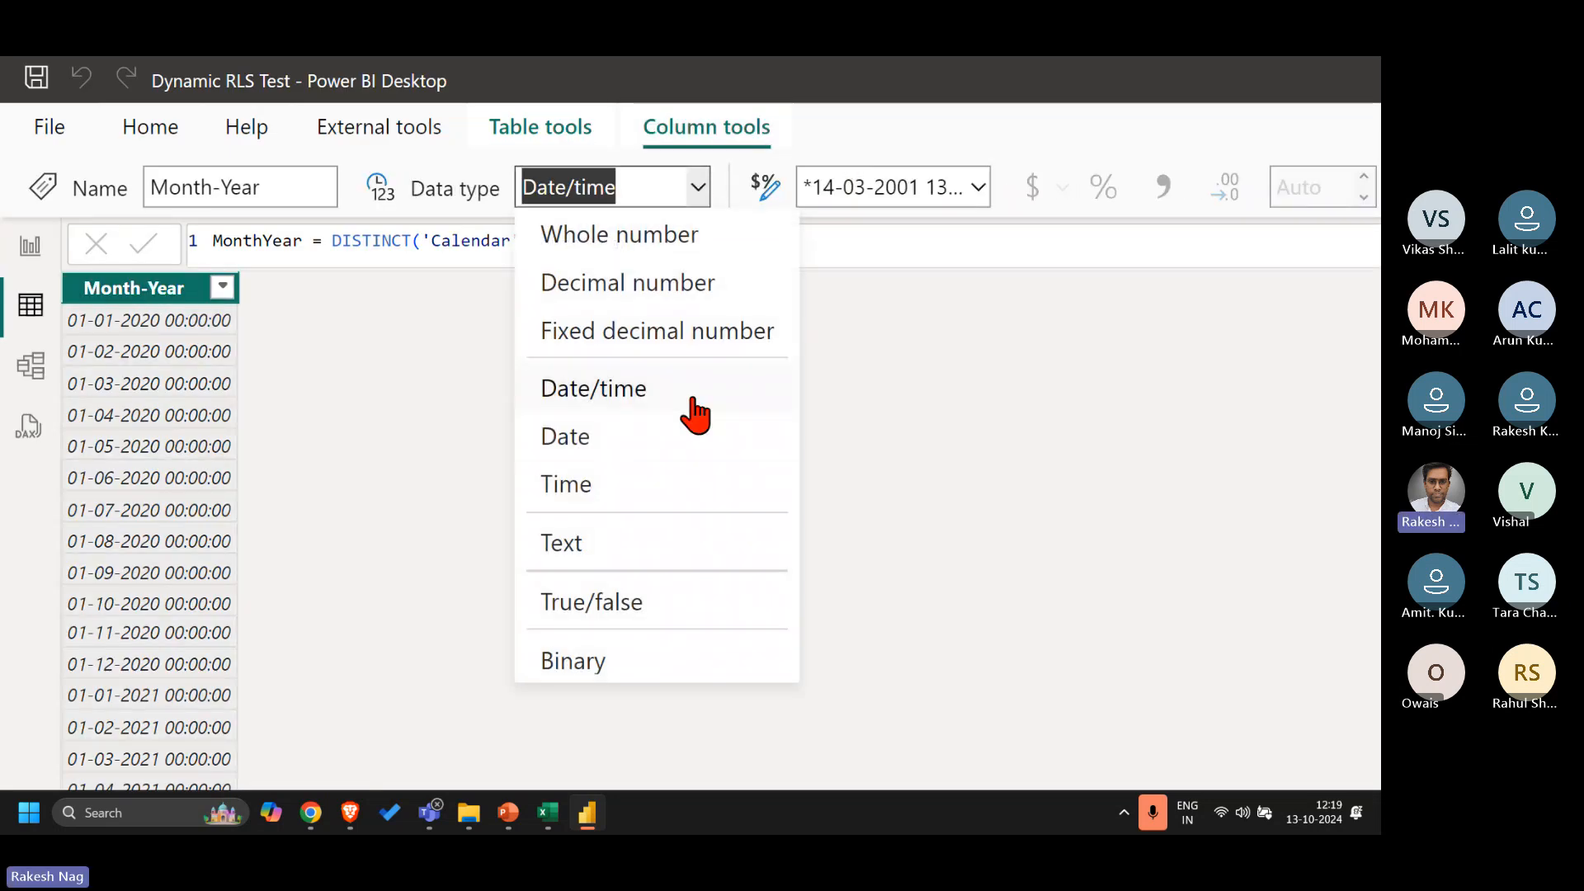
left_click(565, 435)
left_click(895, 202)
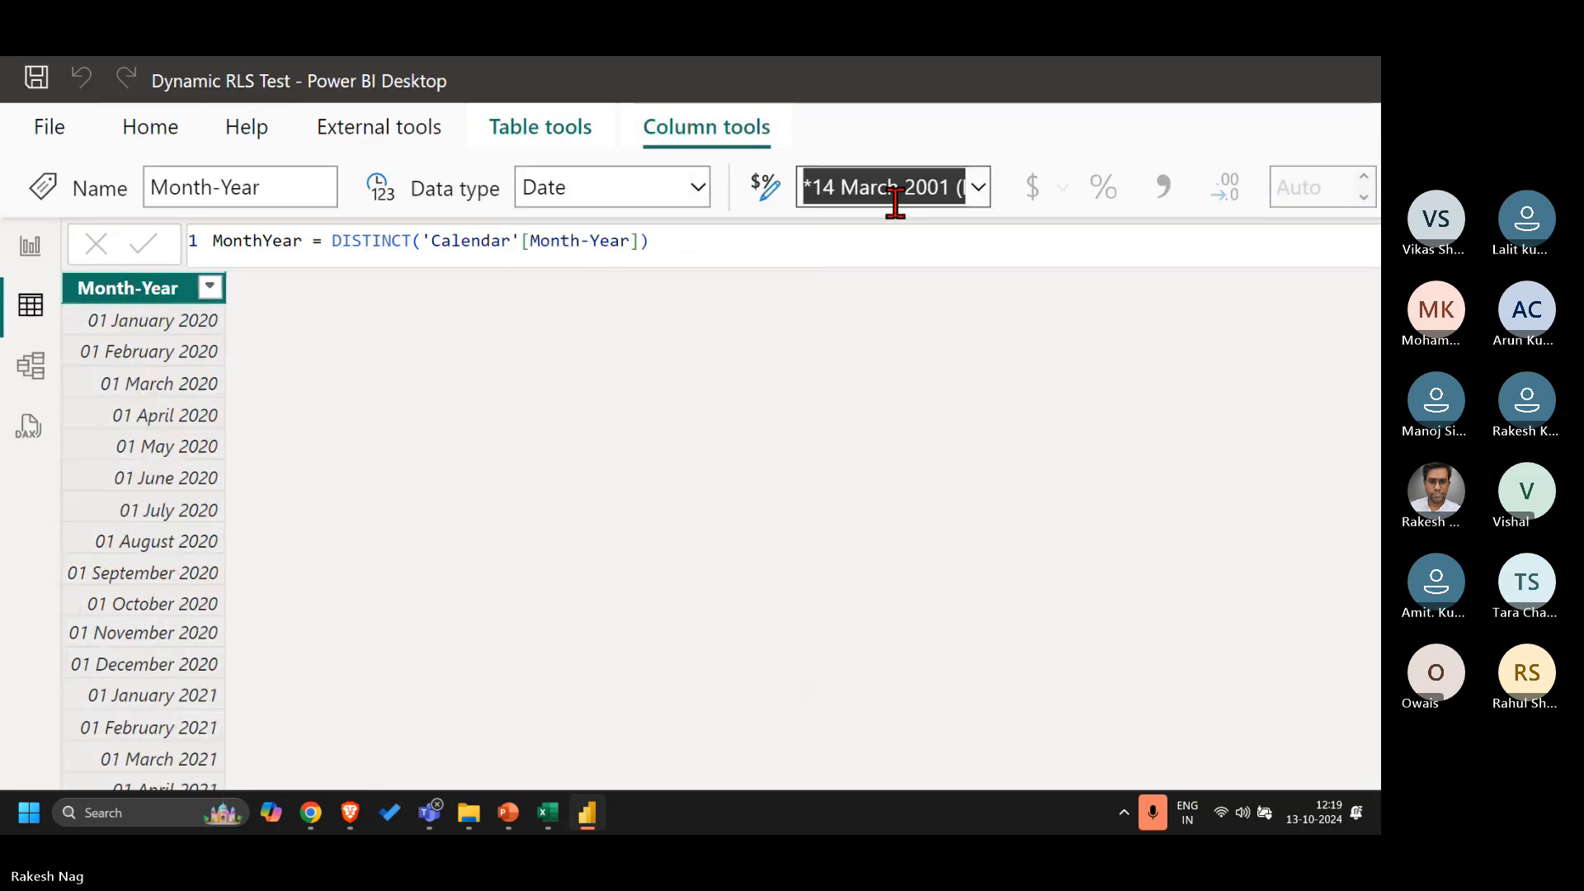
type("Mmmm-yy")
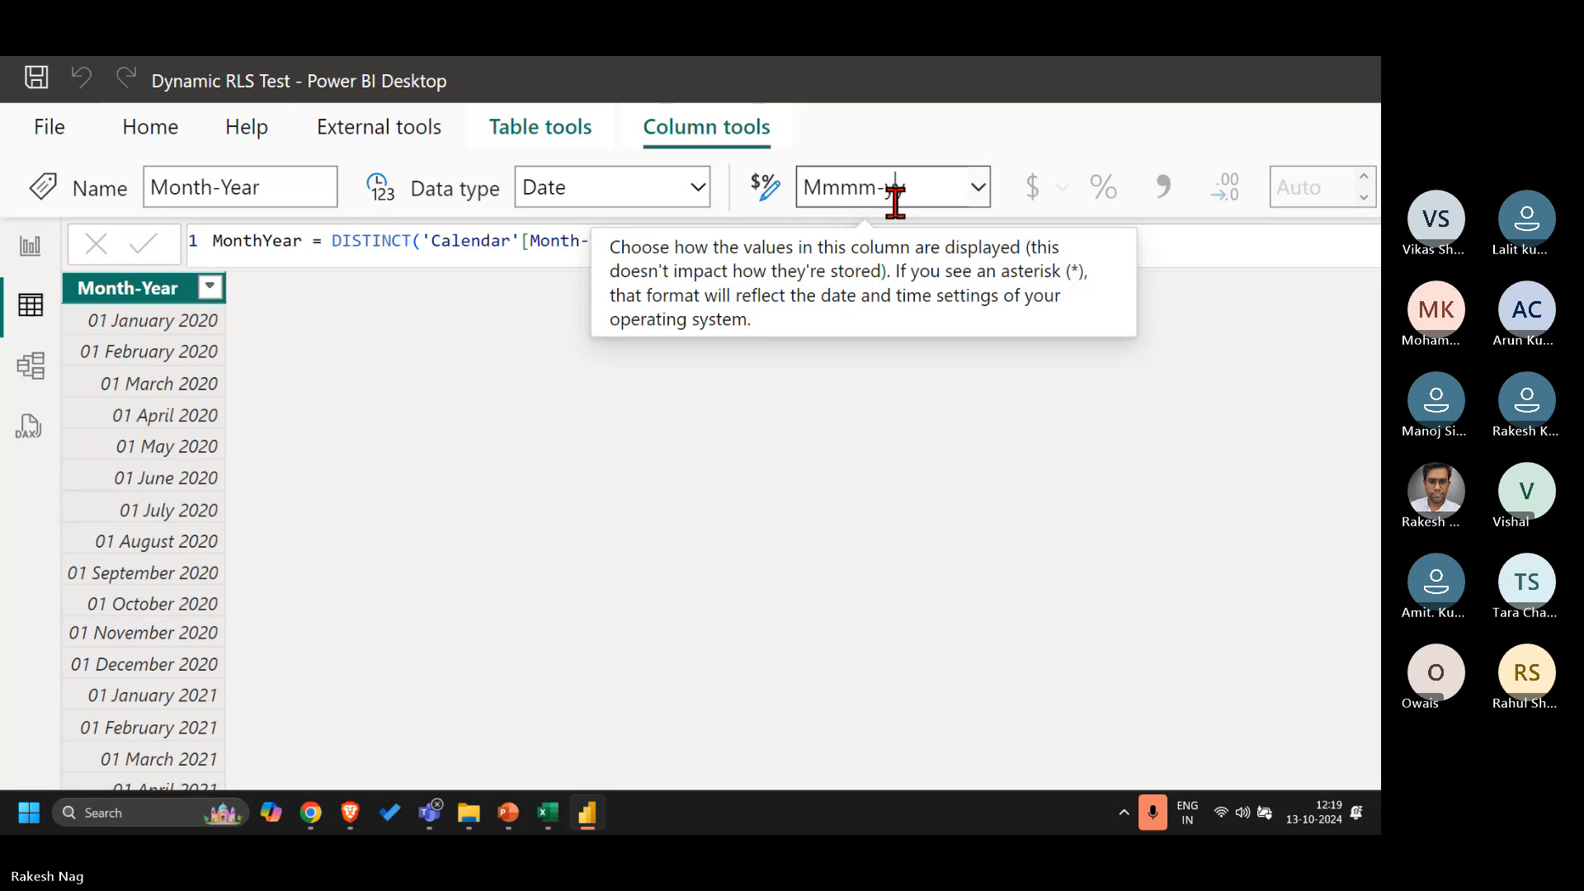
key("Home")
key("Delete")
key("Return")
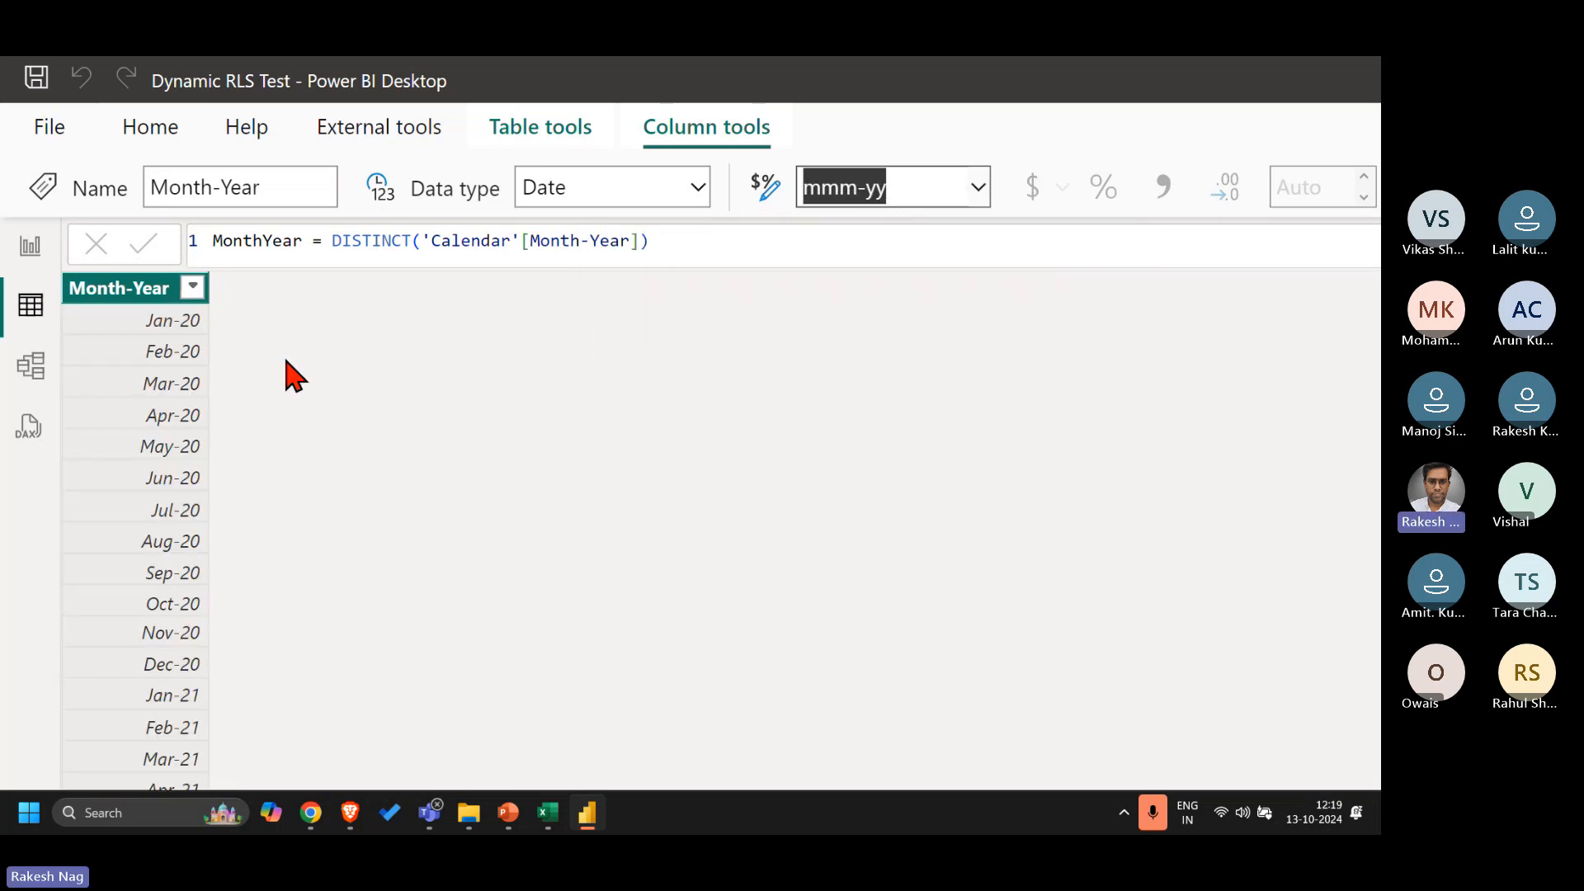
Step: Rearrange the Orders and MonthYear tables closer to the other tables in Model view and collapse the properties
left_click(29, 368)
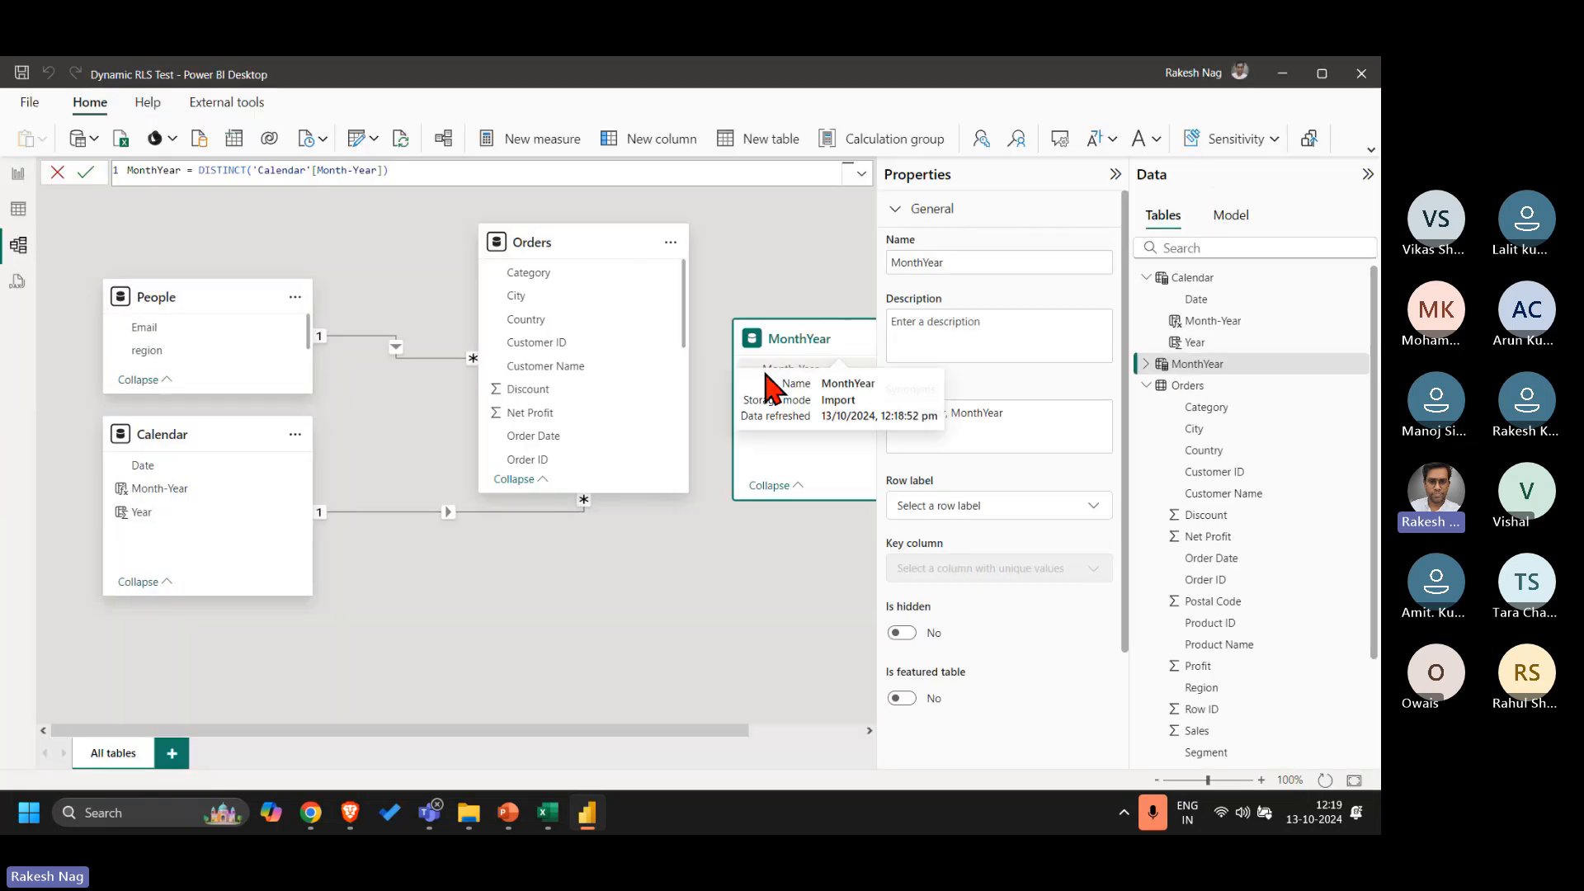
left_click(573, 237)
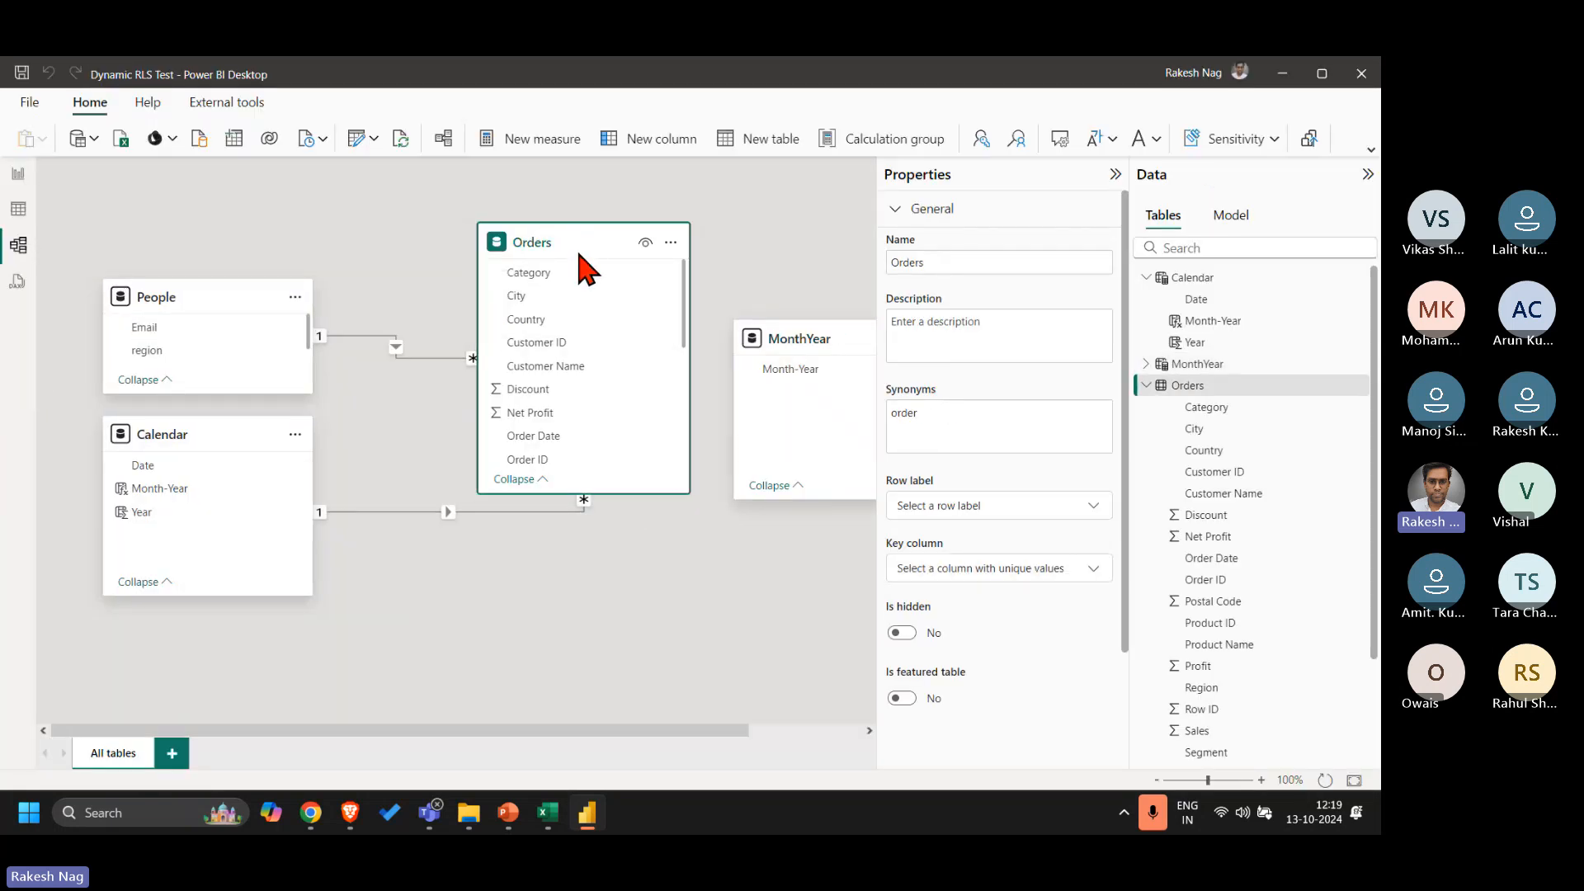
left_click_drag(573, 238, 521, 317)
left_click_drag(795, 330, 730, 332)
left_click(766, 267)
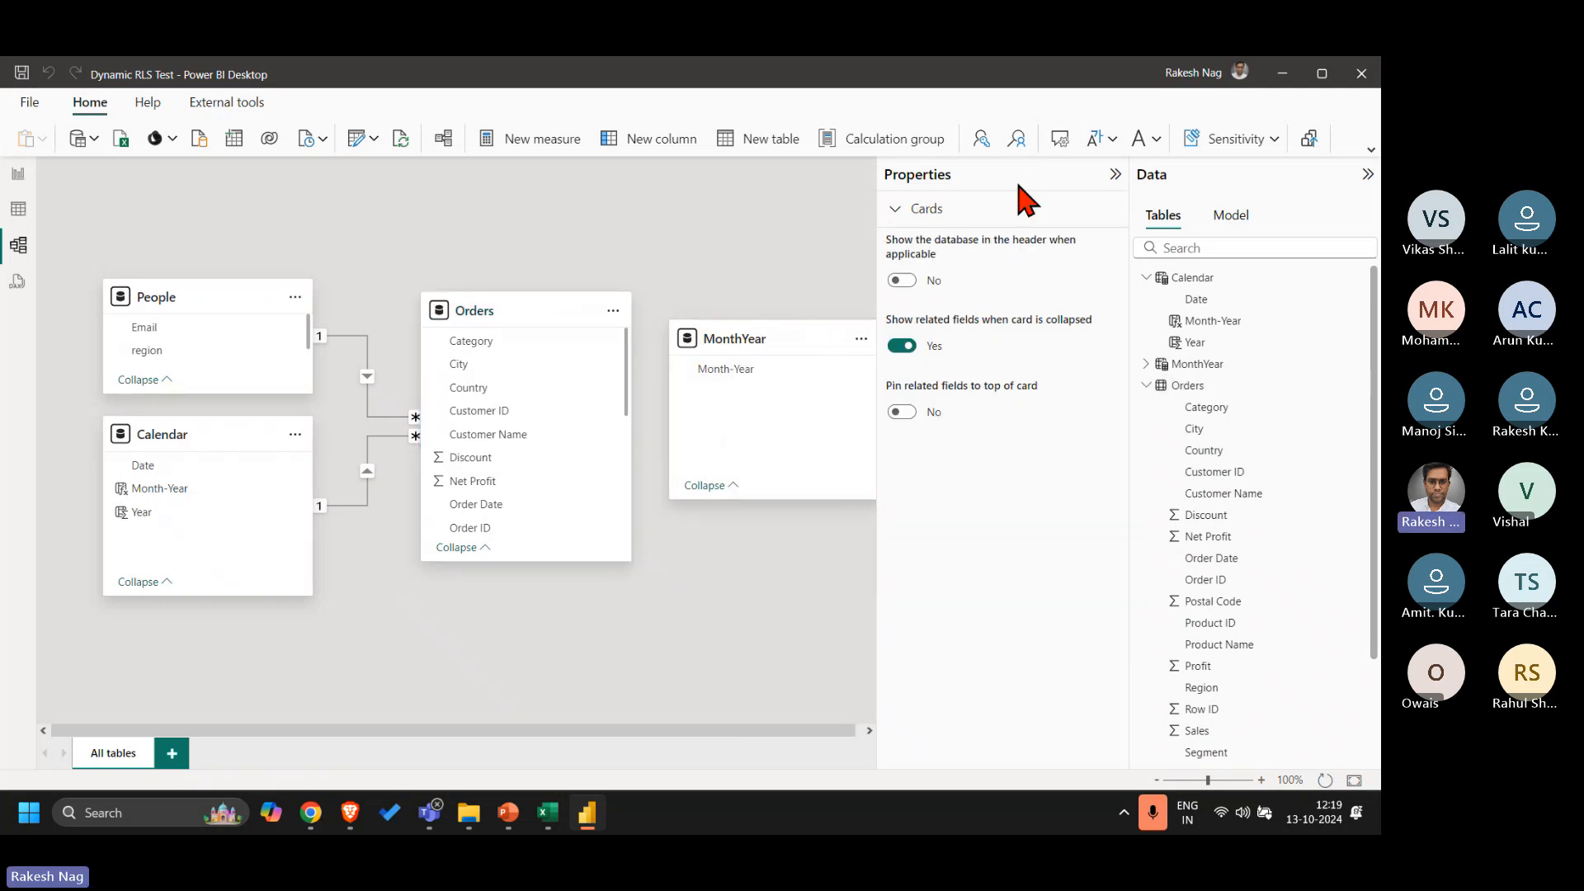
left_click(995, 178)
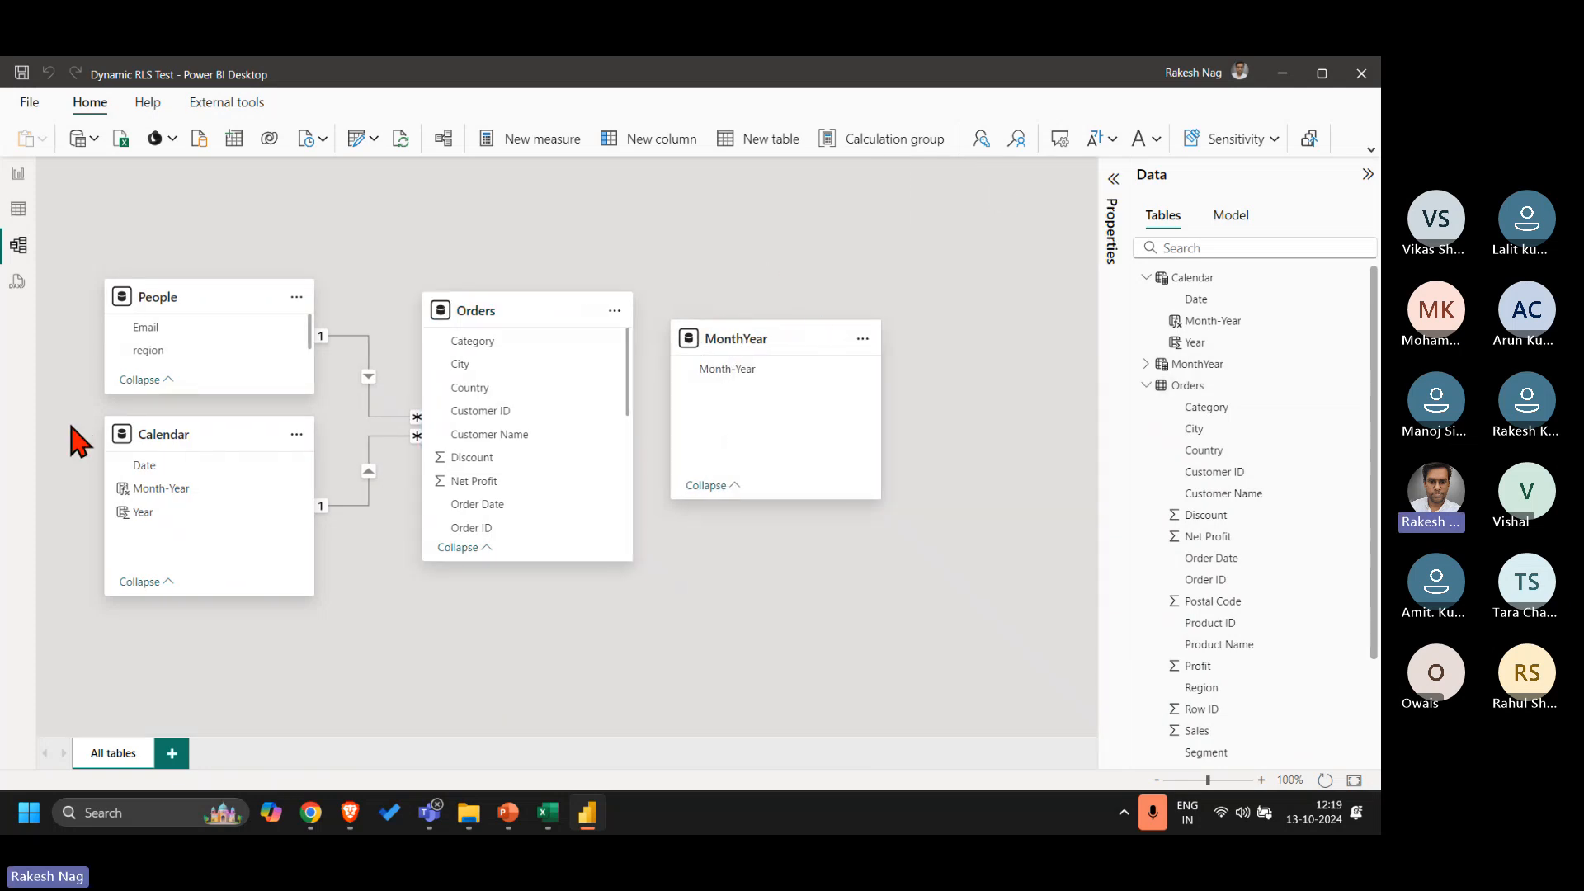
Step: Replace the report slicer's Calendar Month-Year field with Month-Year from the disconnected MonthYear table
left_click(16, 175)
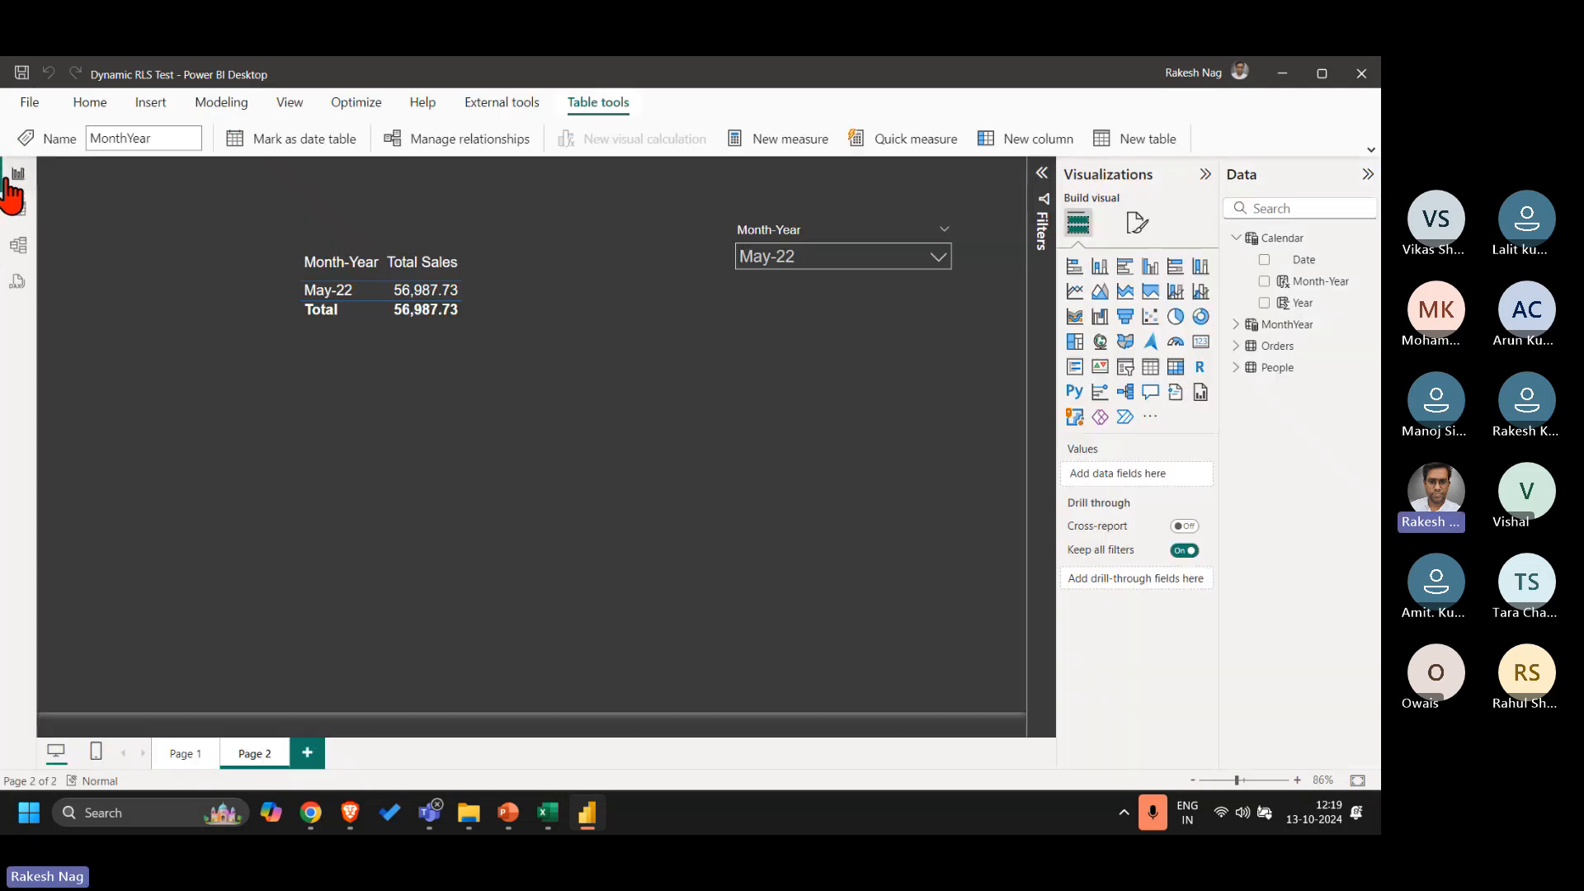
left_click(858, 241)
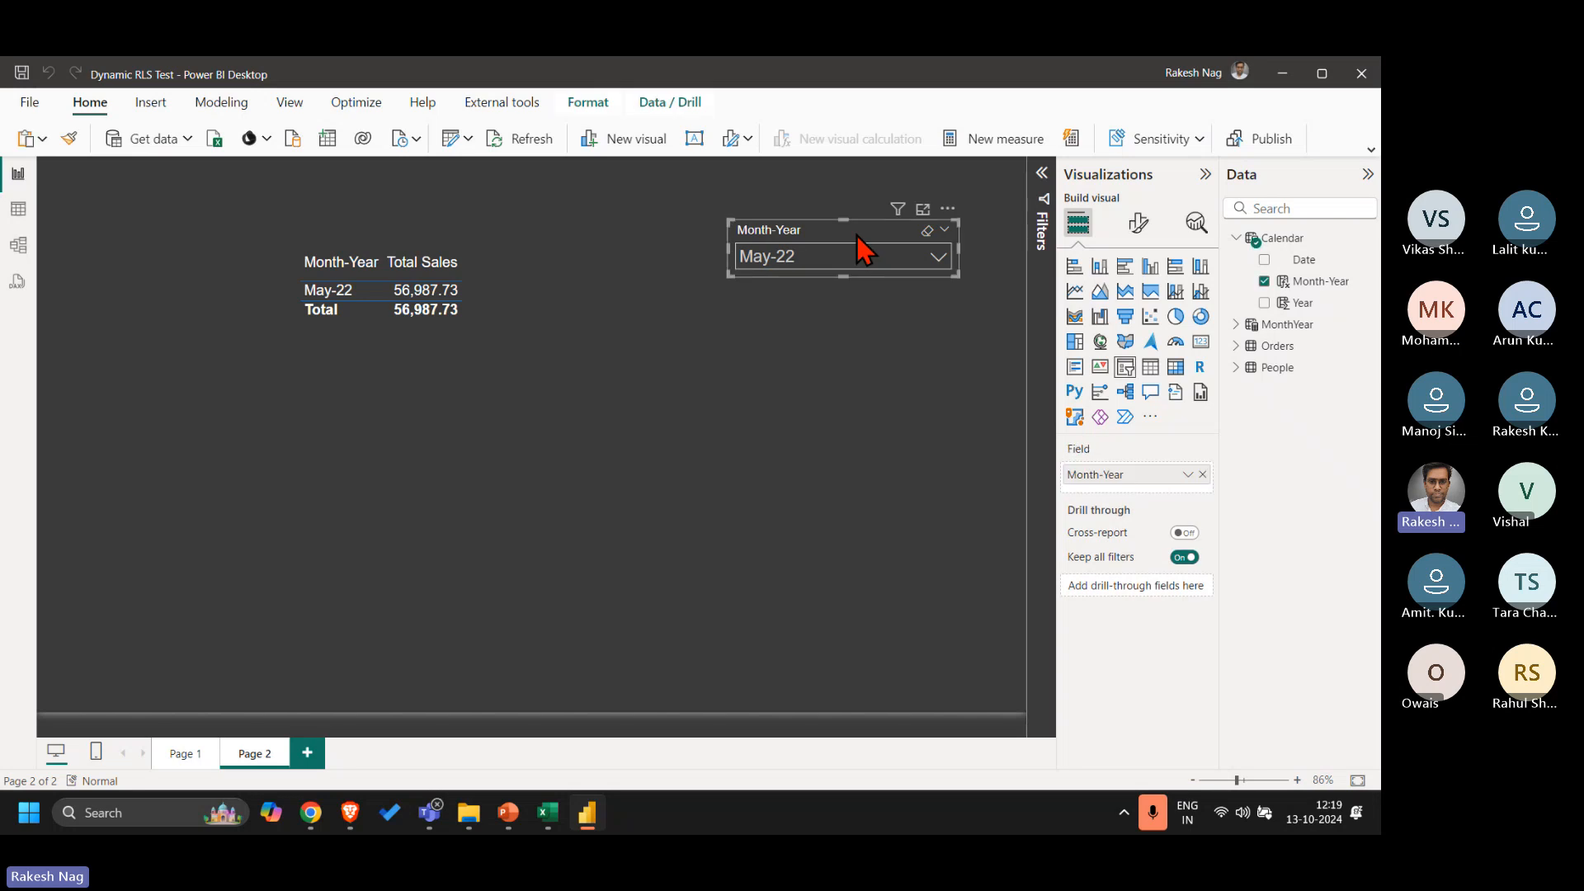
left_click(1204, 475)
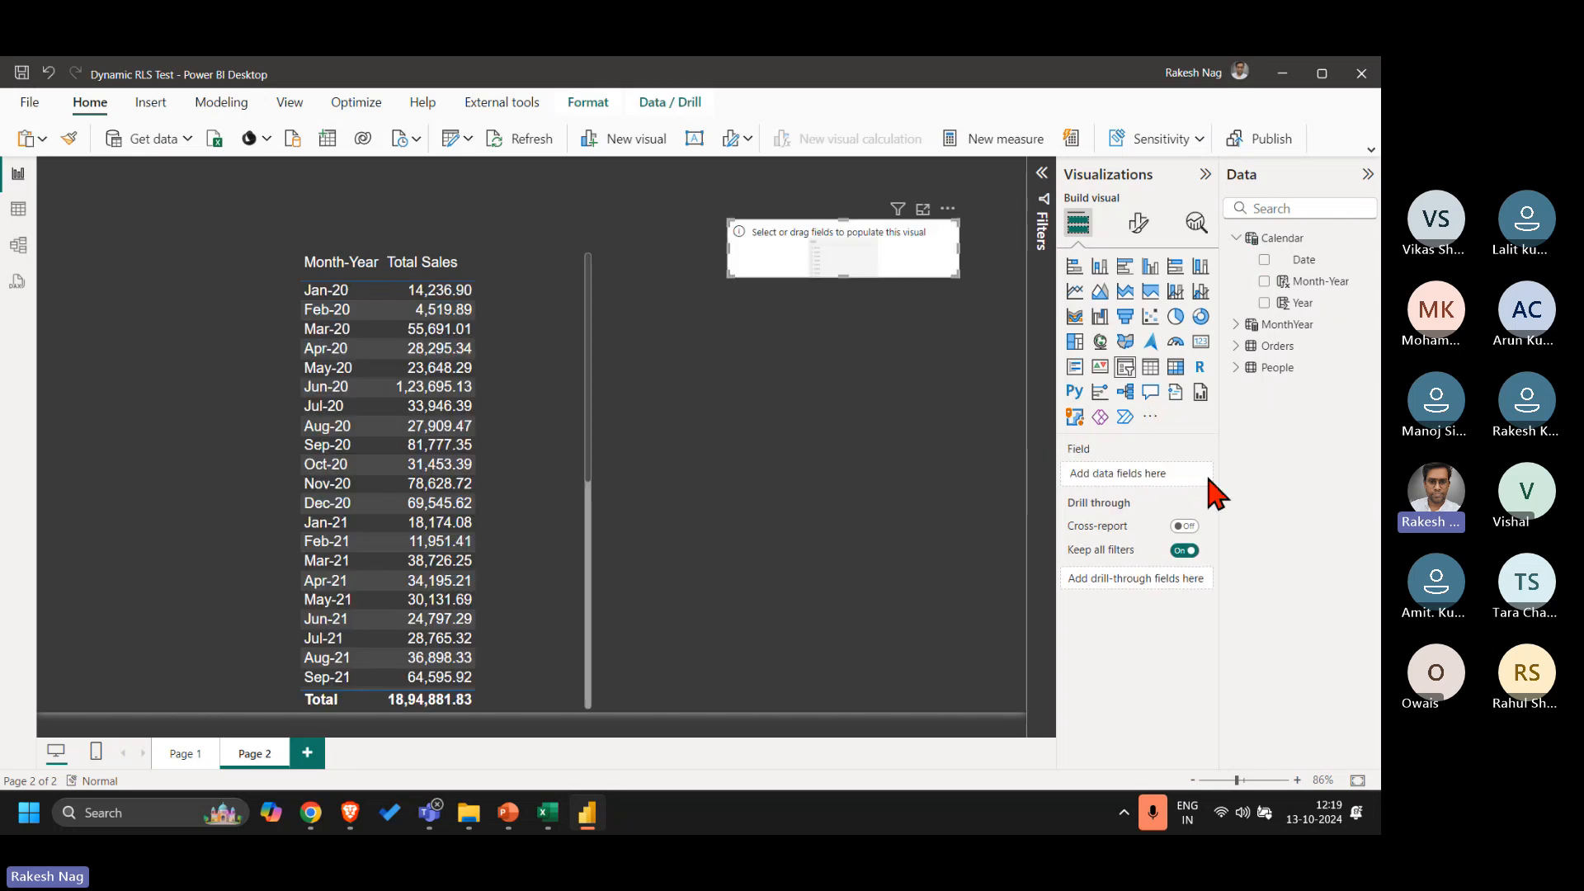
left_click(1236, 325)
left_click_drag(1307, 347, 1137, 478)
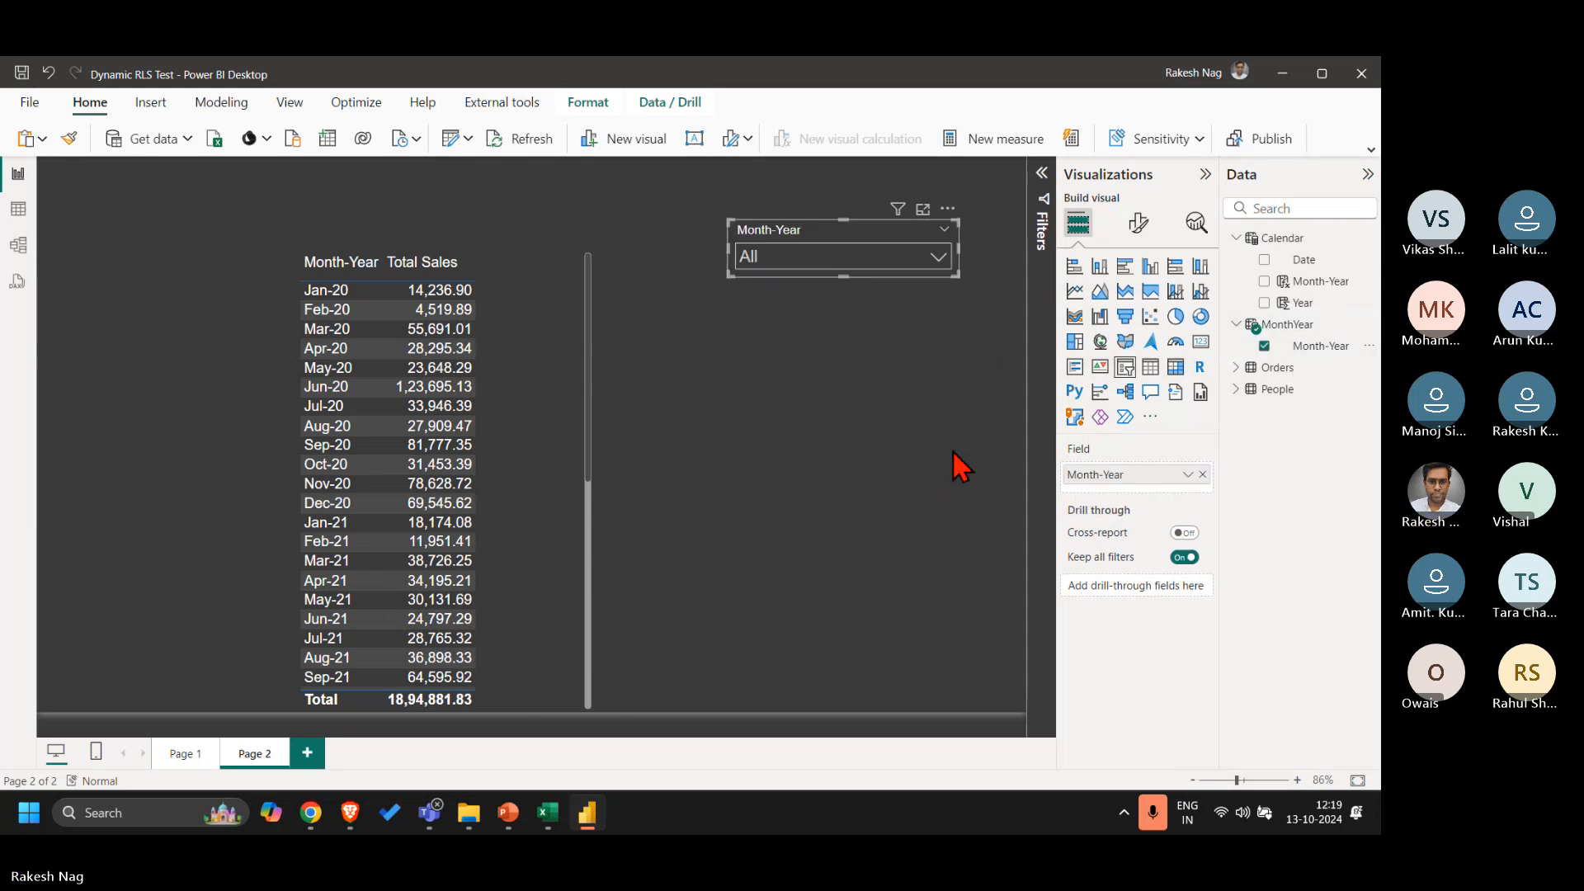
Step: Choose Aug-23 in the Month-Year slicer and select the Total Sales table visual
left_click(935, 261)
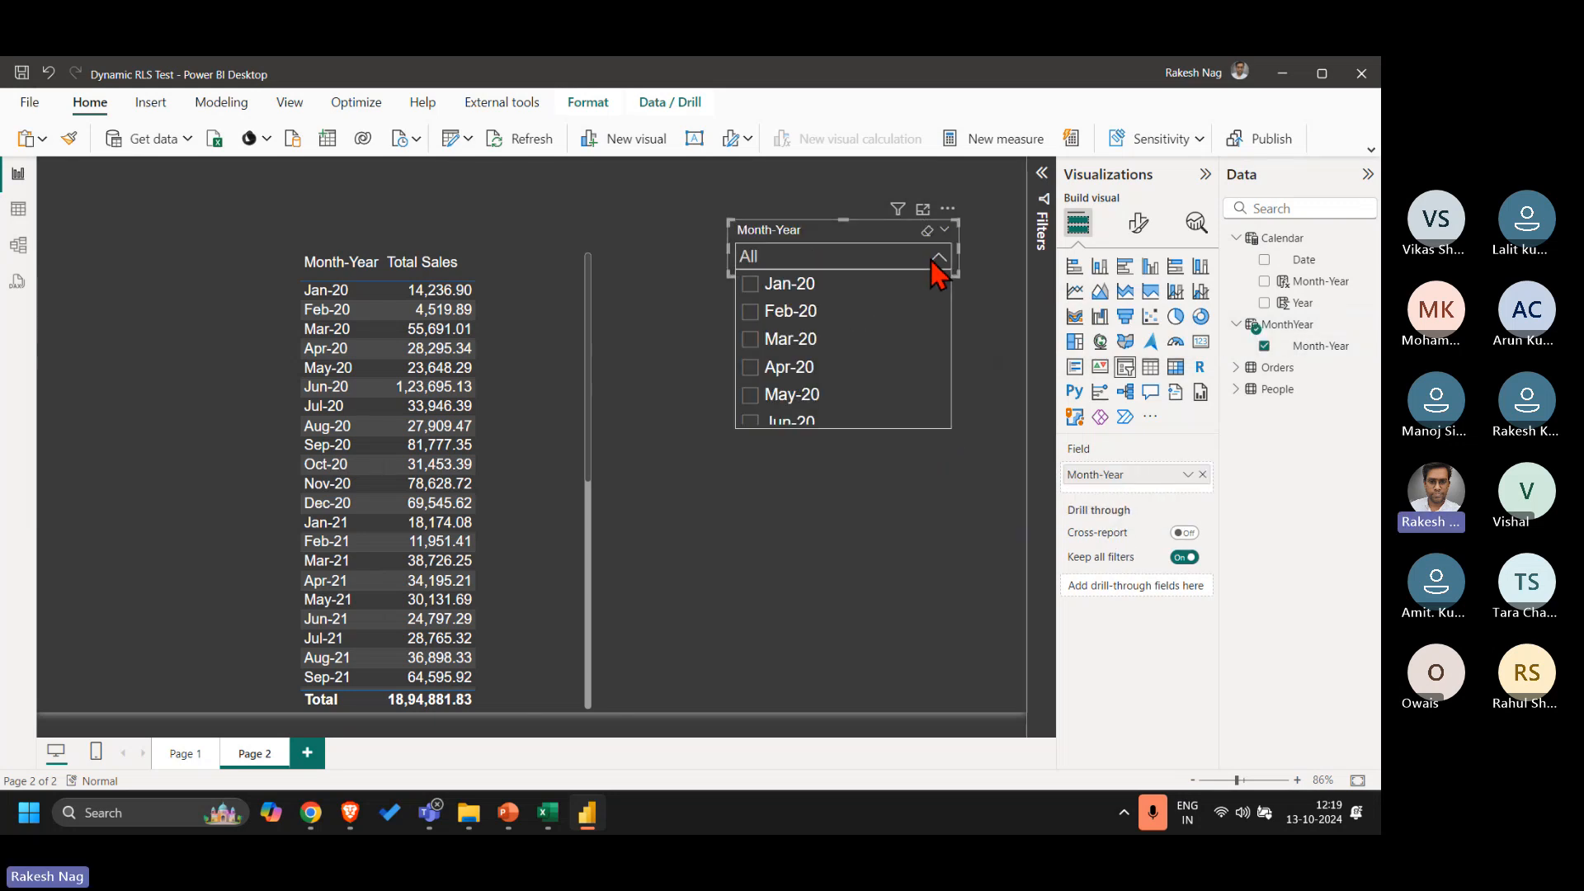
scroll(841, 388, "down", 12)
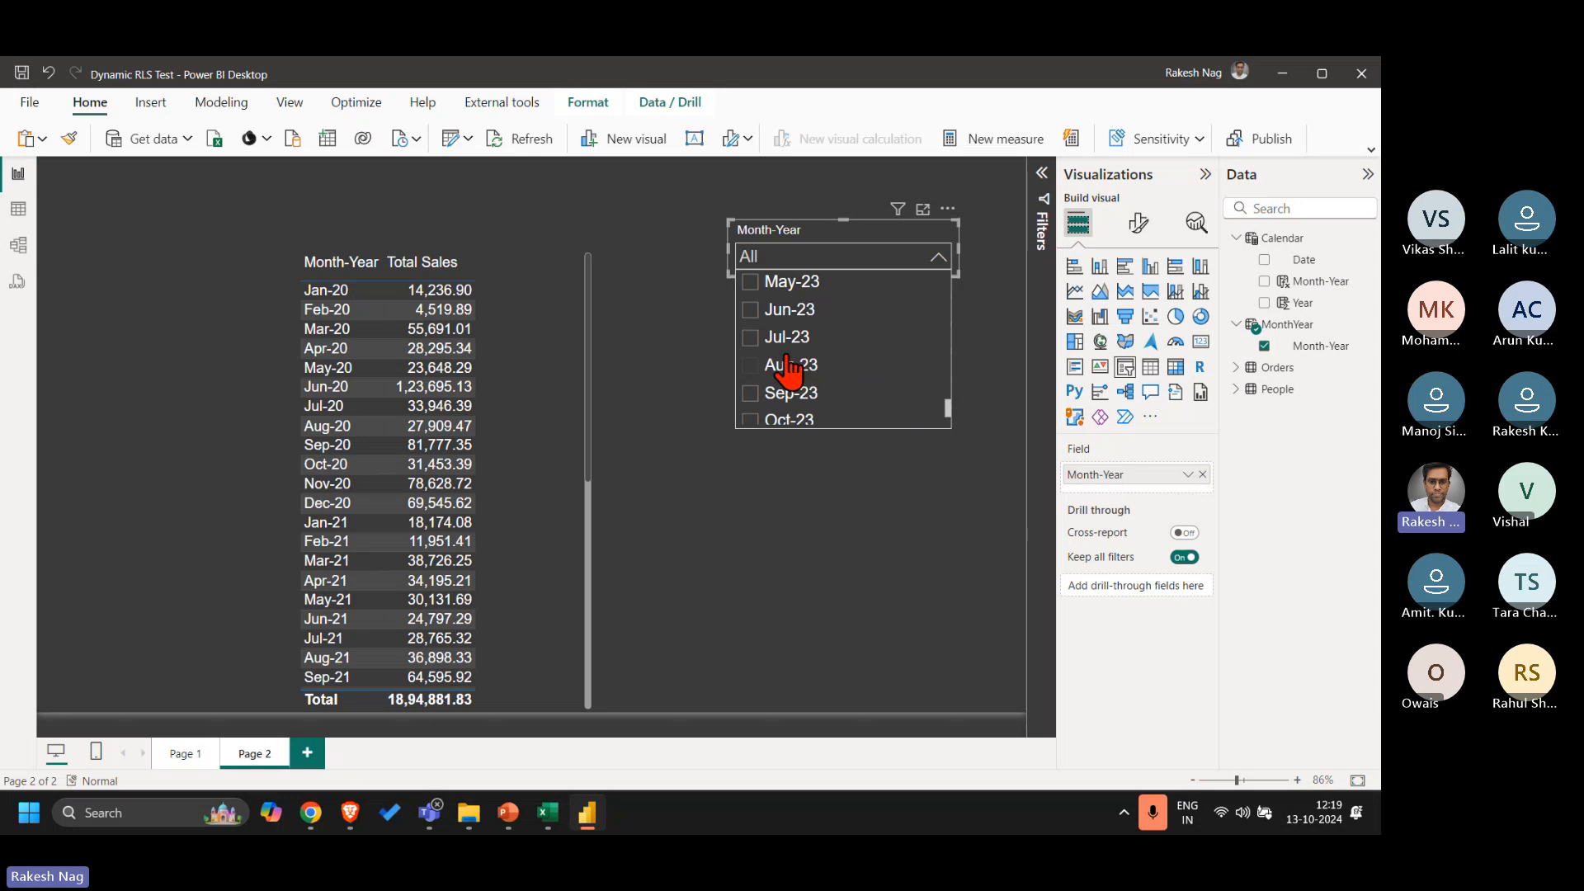
left_click(788, 369)
left_click(543, 368)
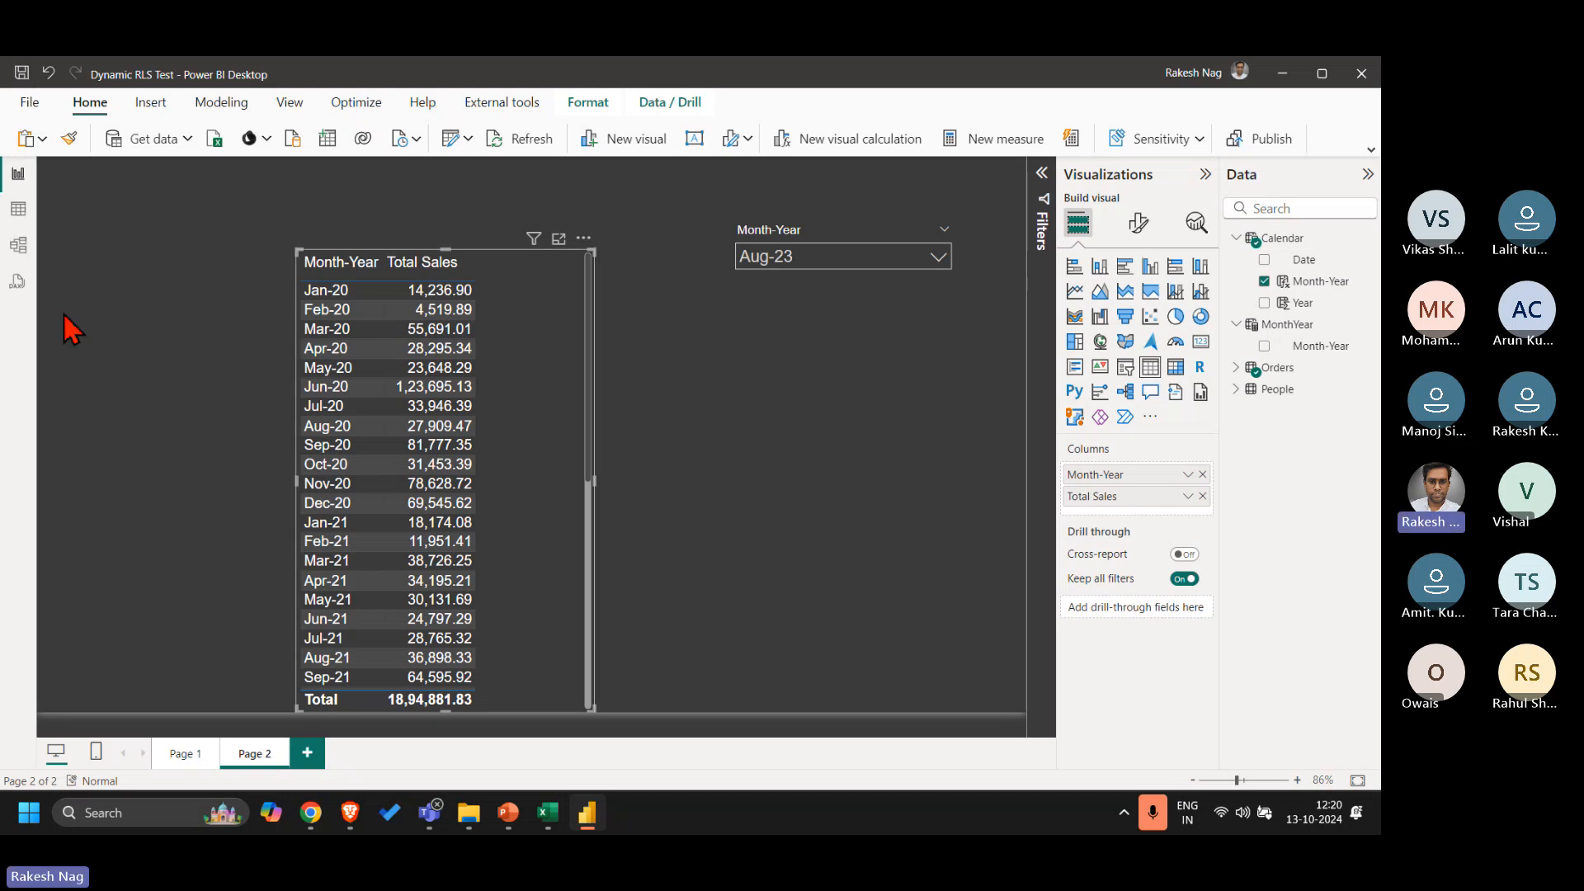
Step: Move the MonthYear table farther away from Orders in the model diagram
left_click(17, 246)
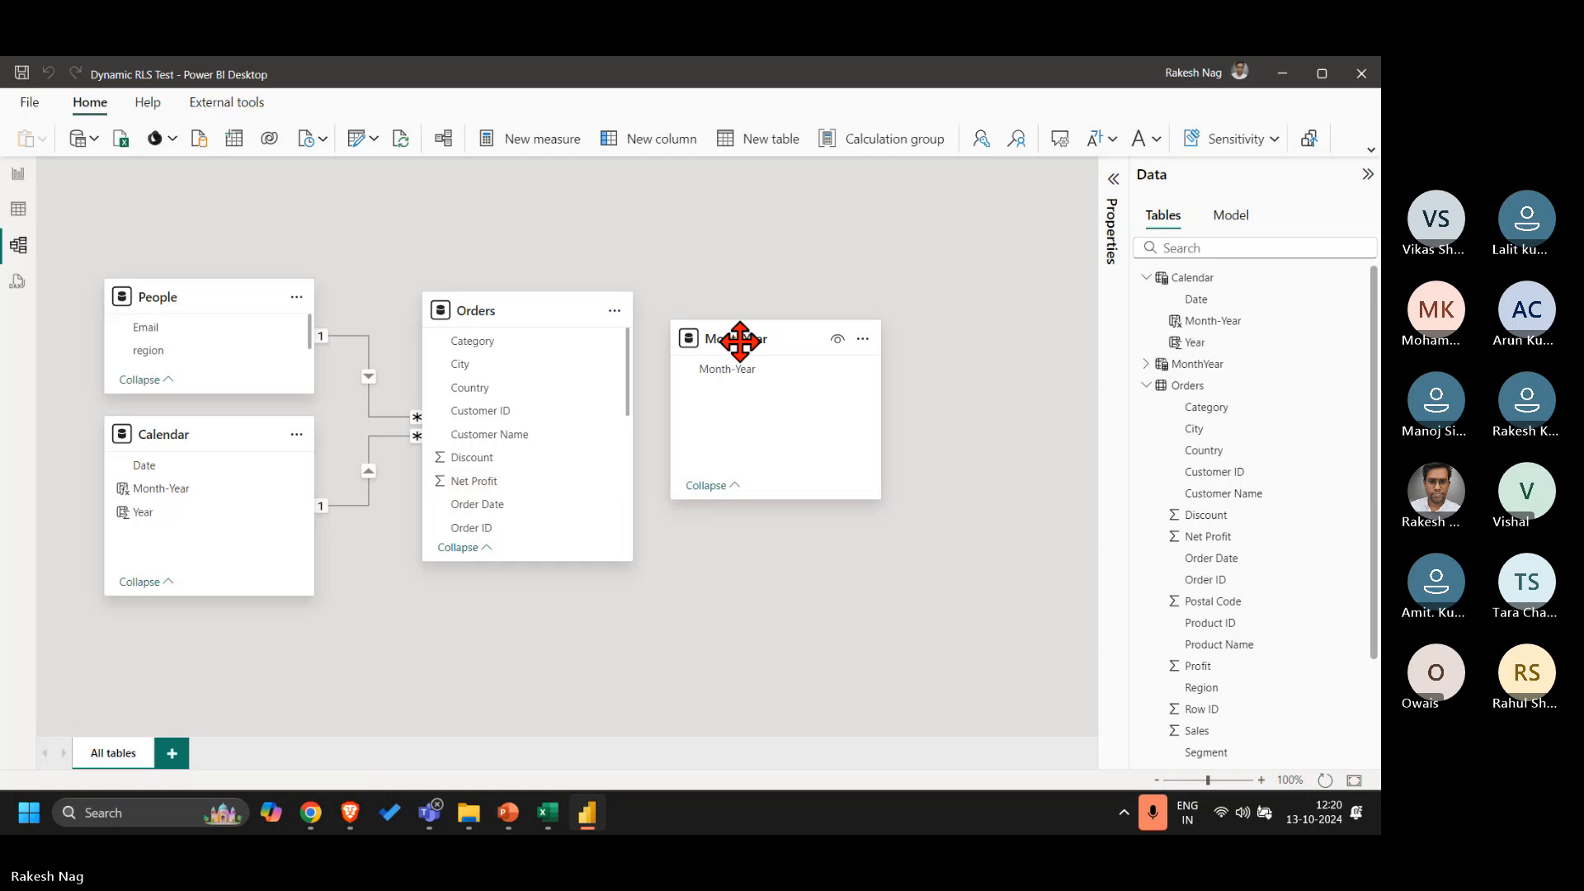
left_click_drag(738, 338, 819, 326)
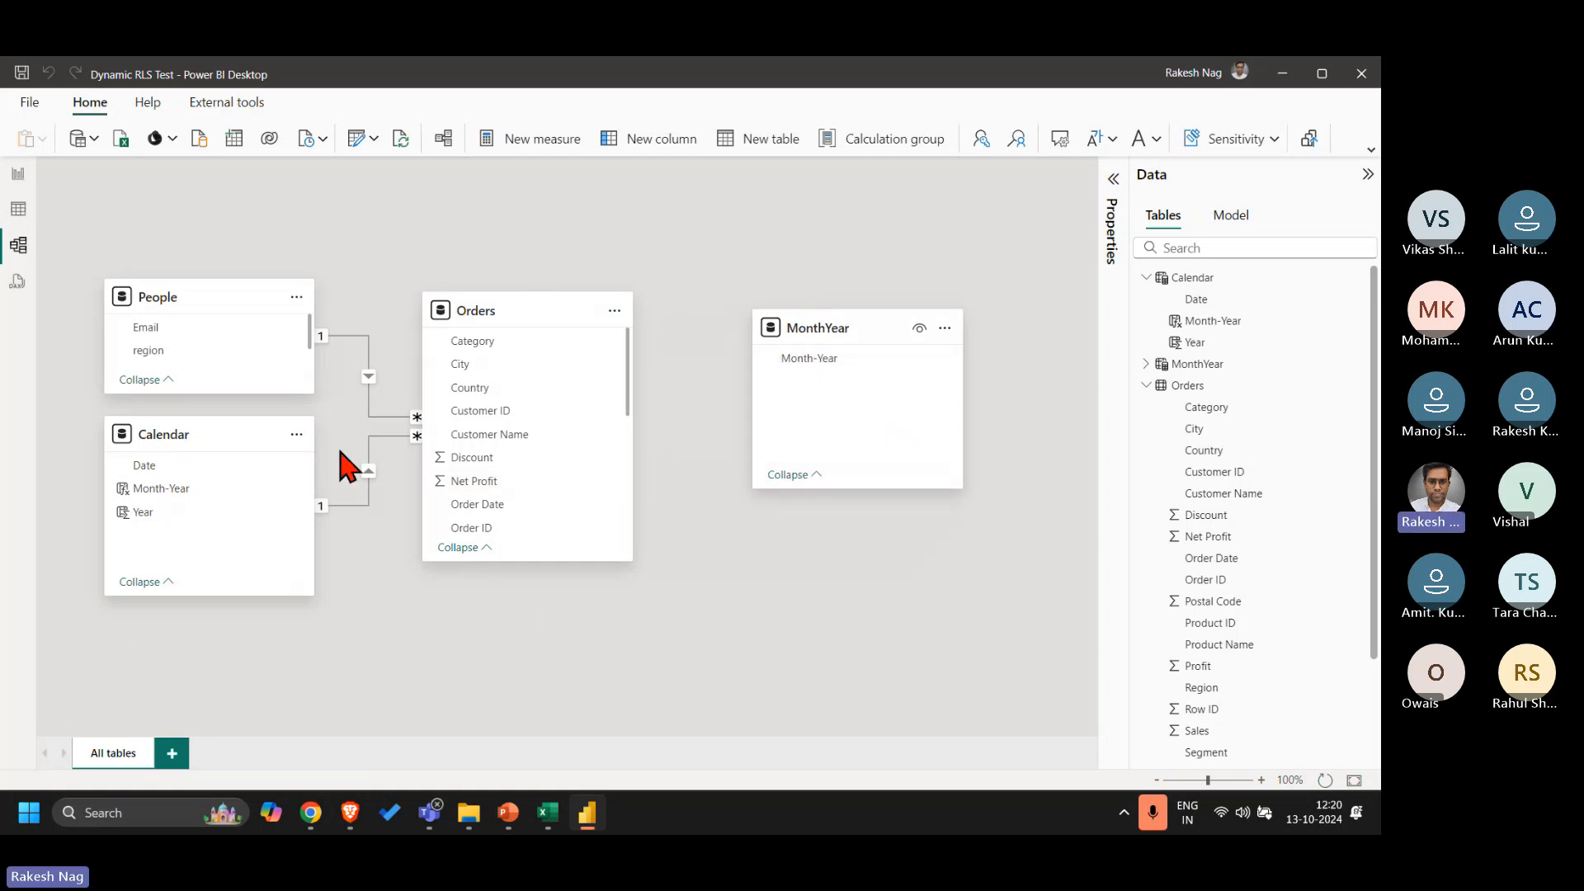
Step: Return to the report page and create a new measure in the MonthYear table, leaving a second formula line for its expression
left_click(18, 174)
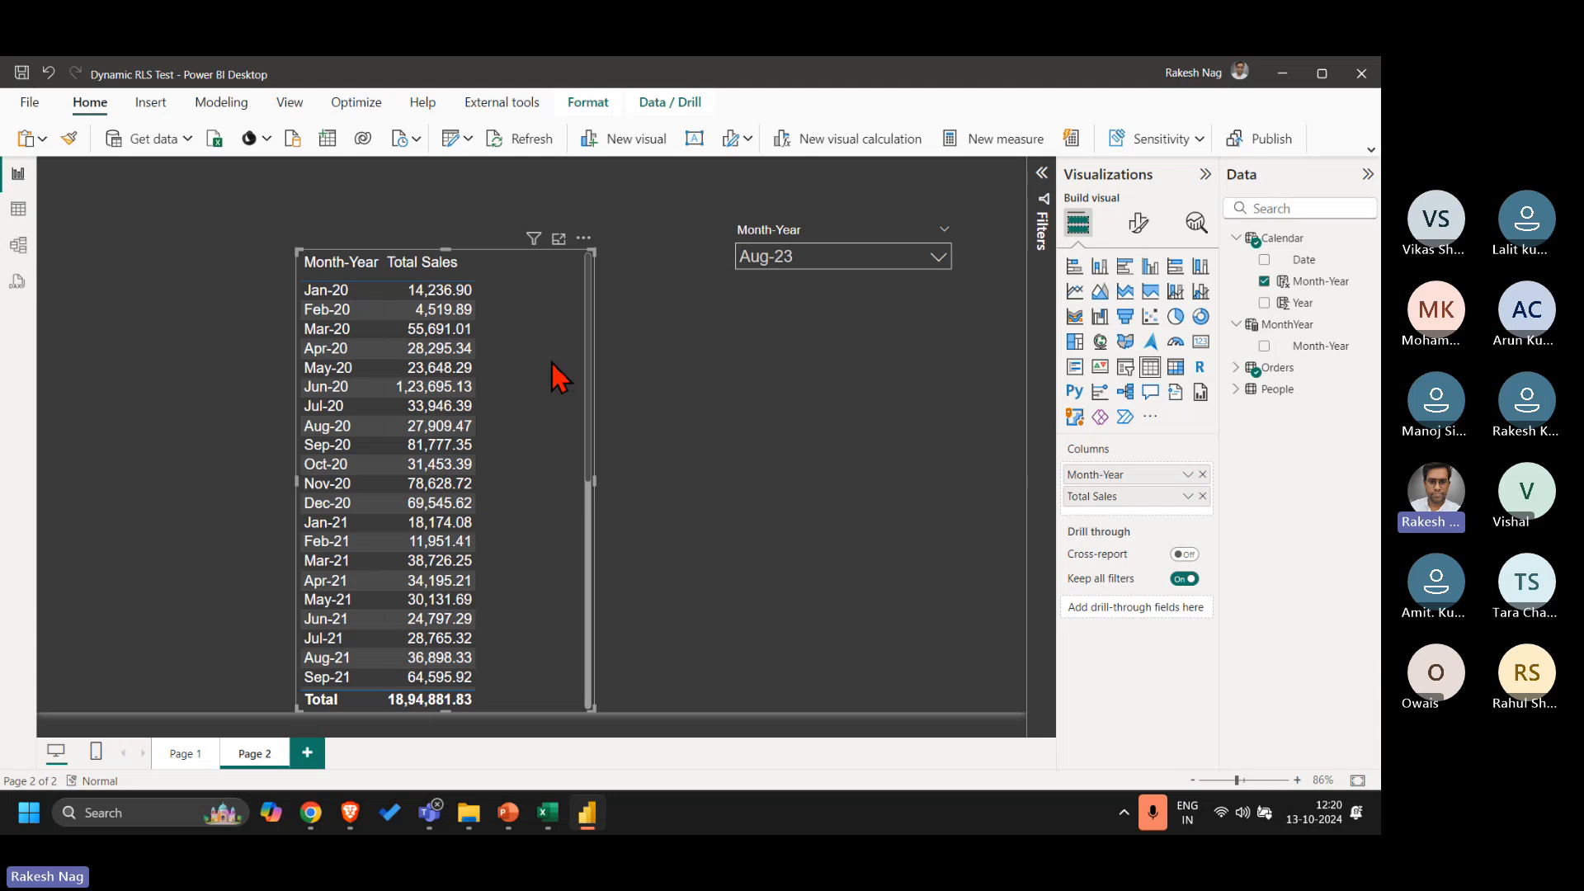
right_click(1310, 324)
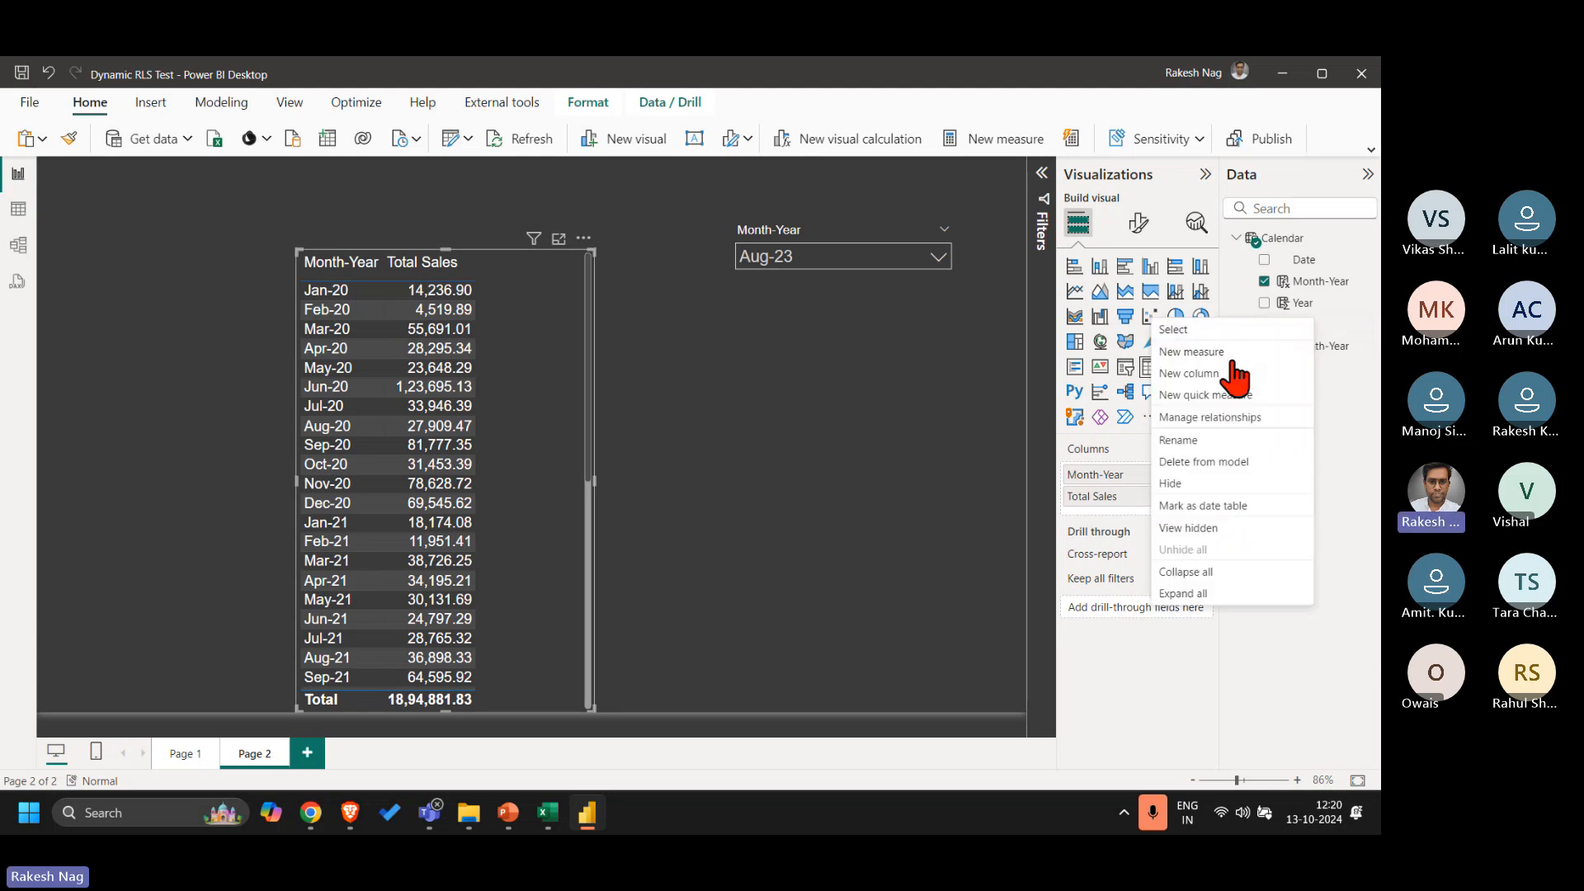
left_click(1232, 353)
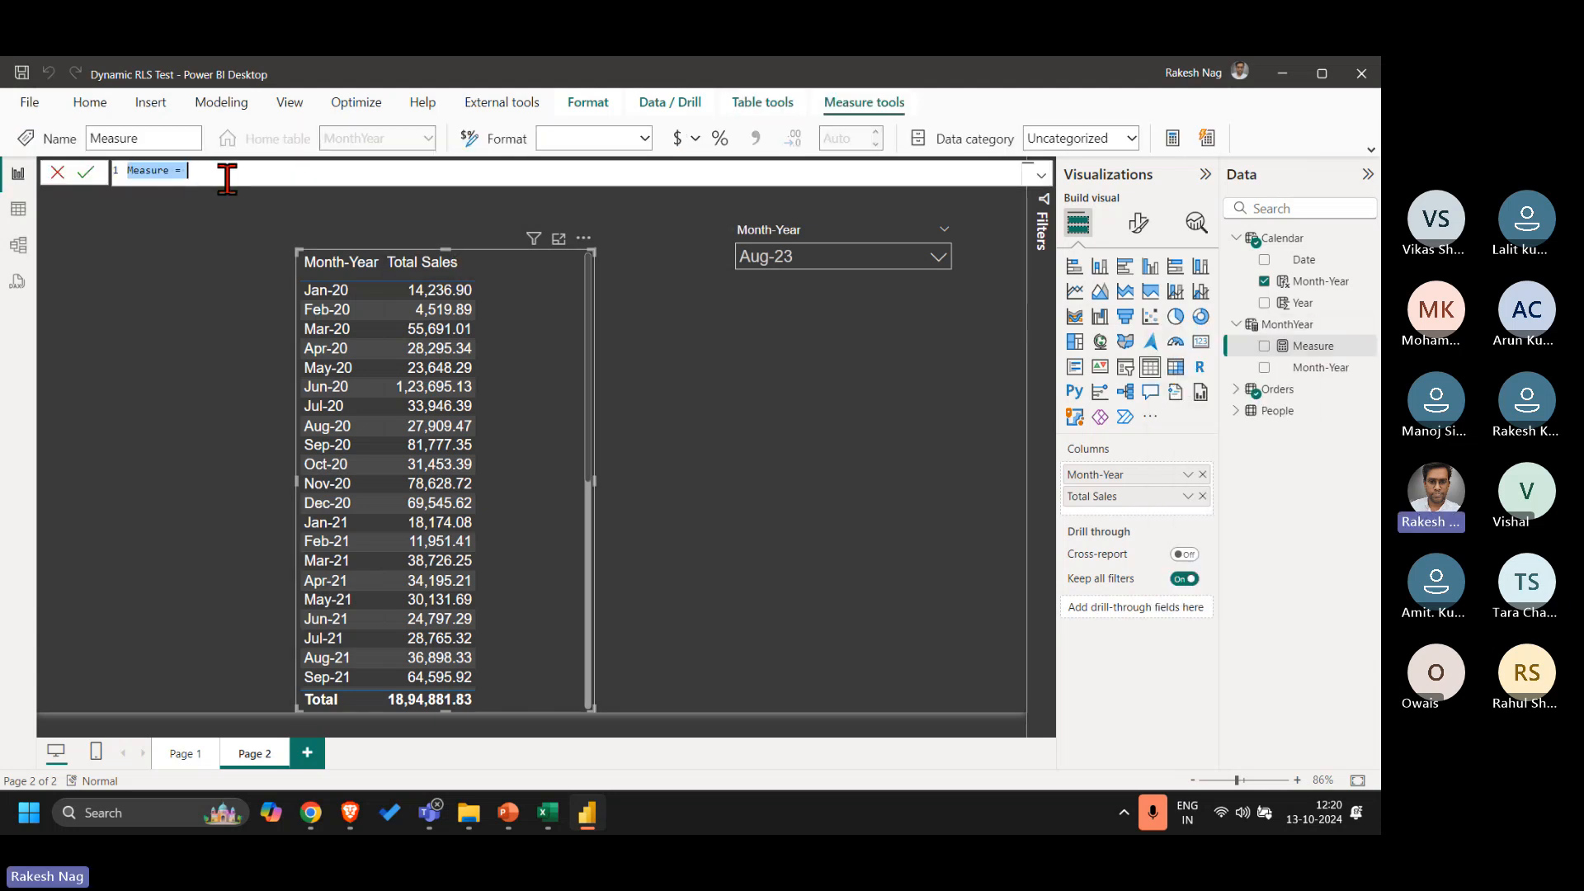
scroll(227, 179, "up", 6)
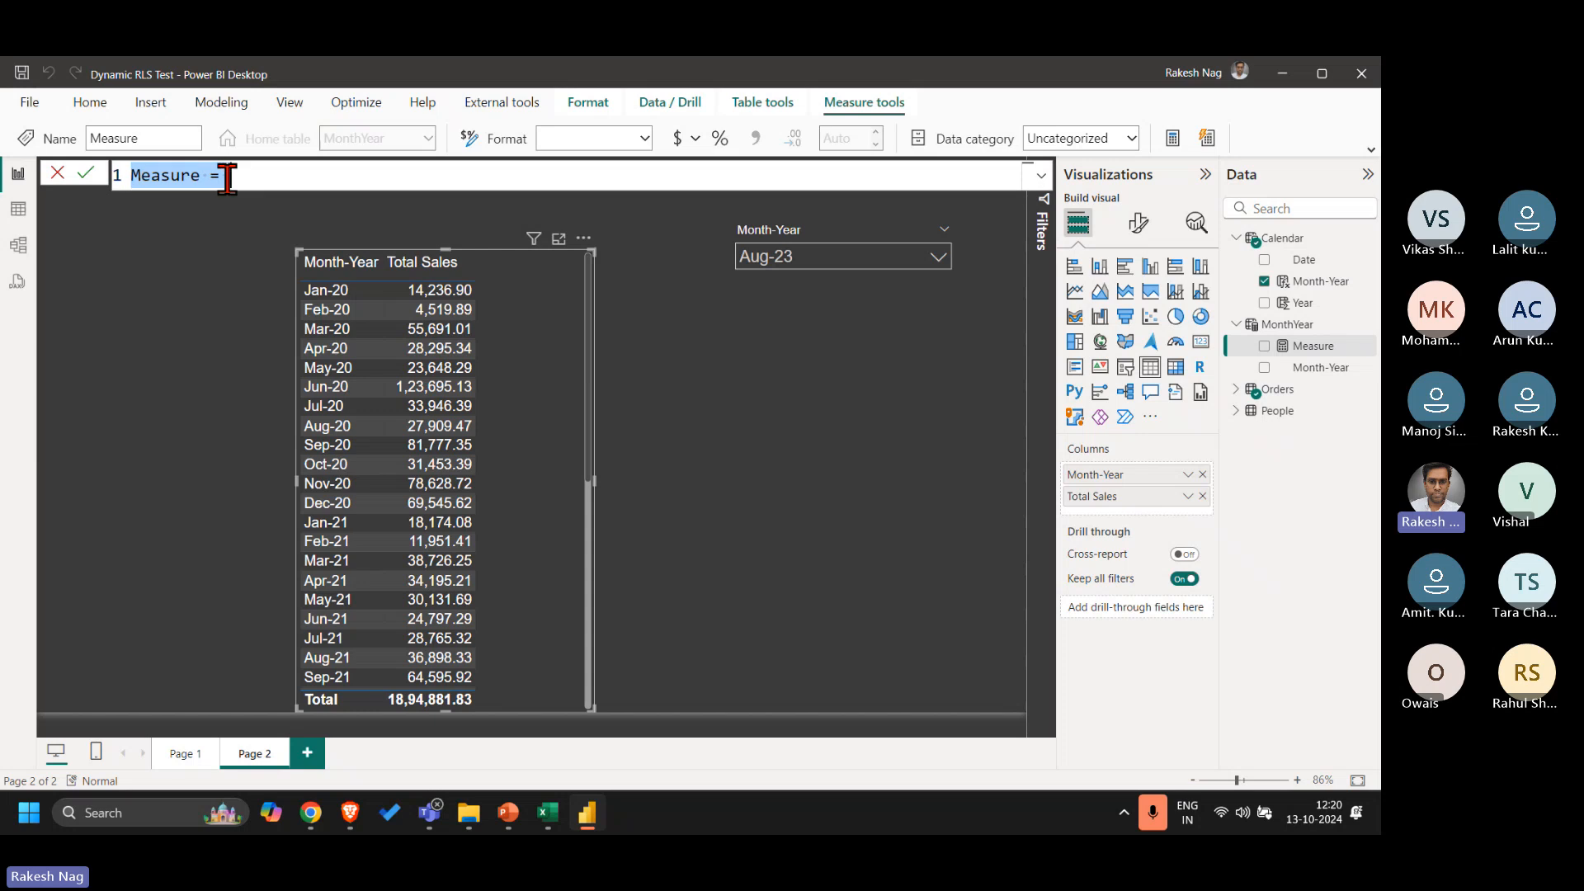
key("End")
key("shift+Return")
key("shift+Return")
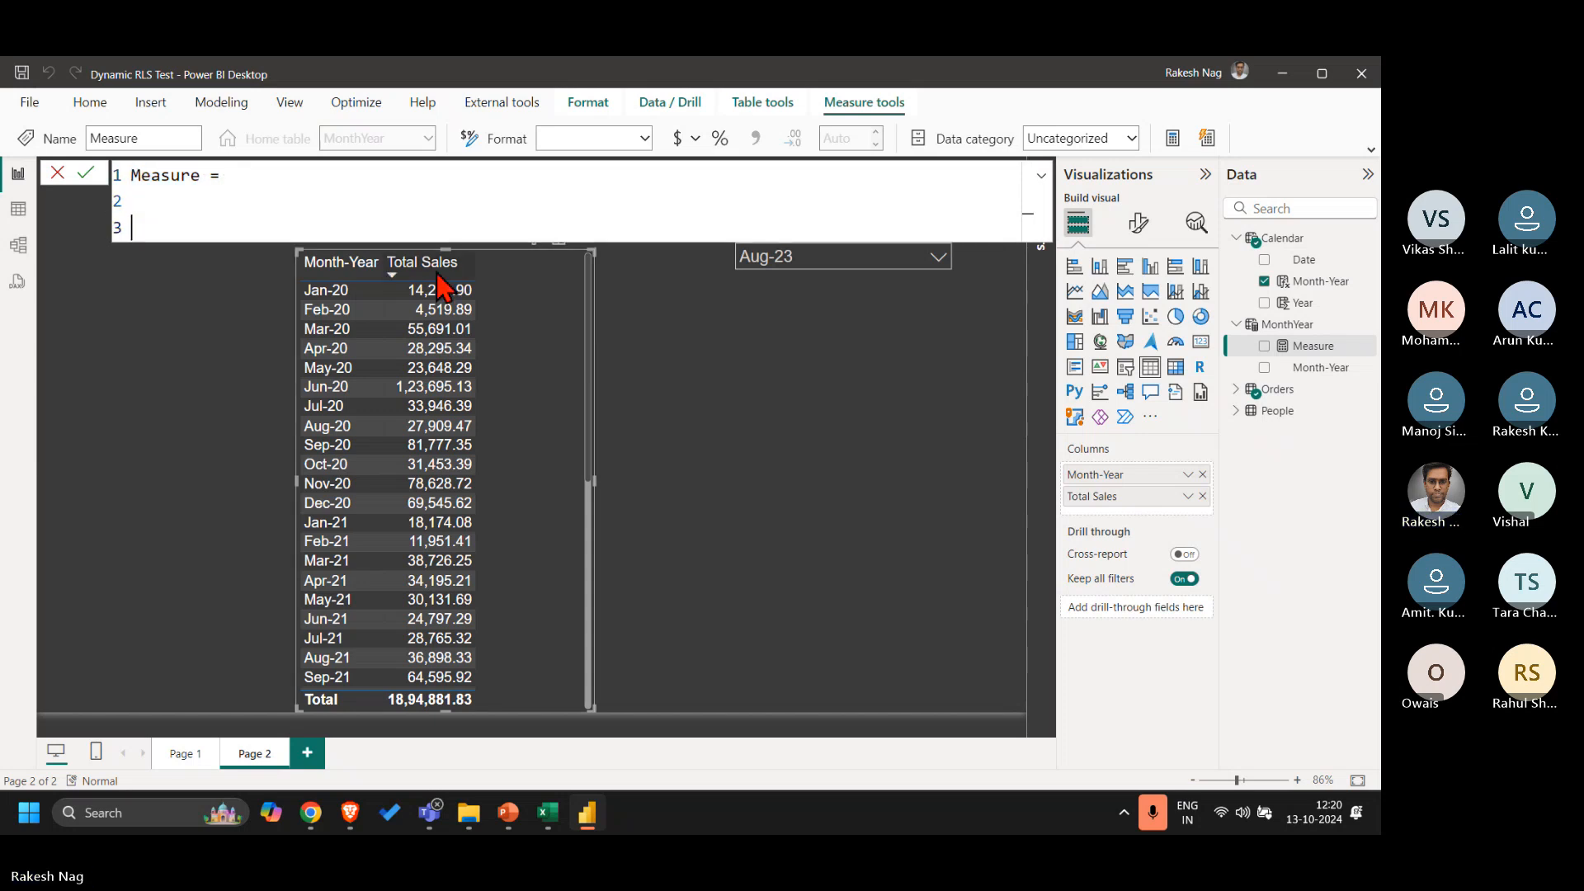
key("BackSpace")
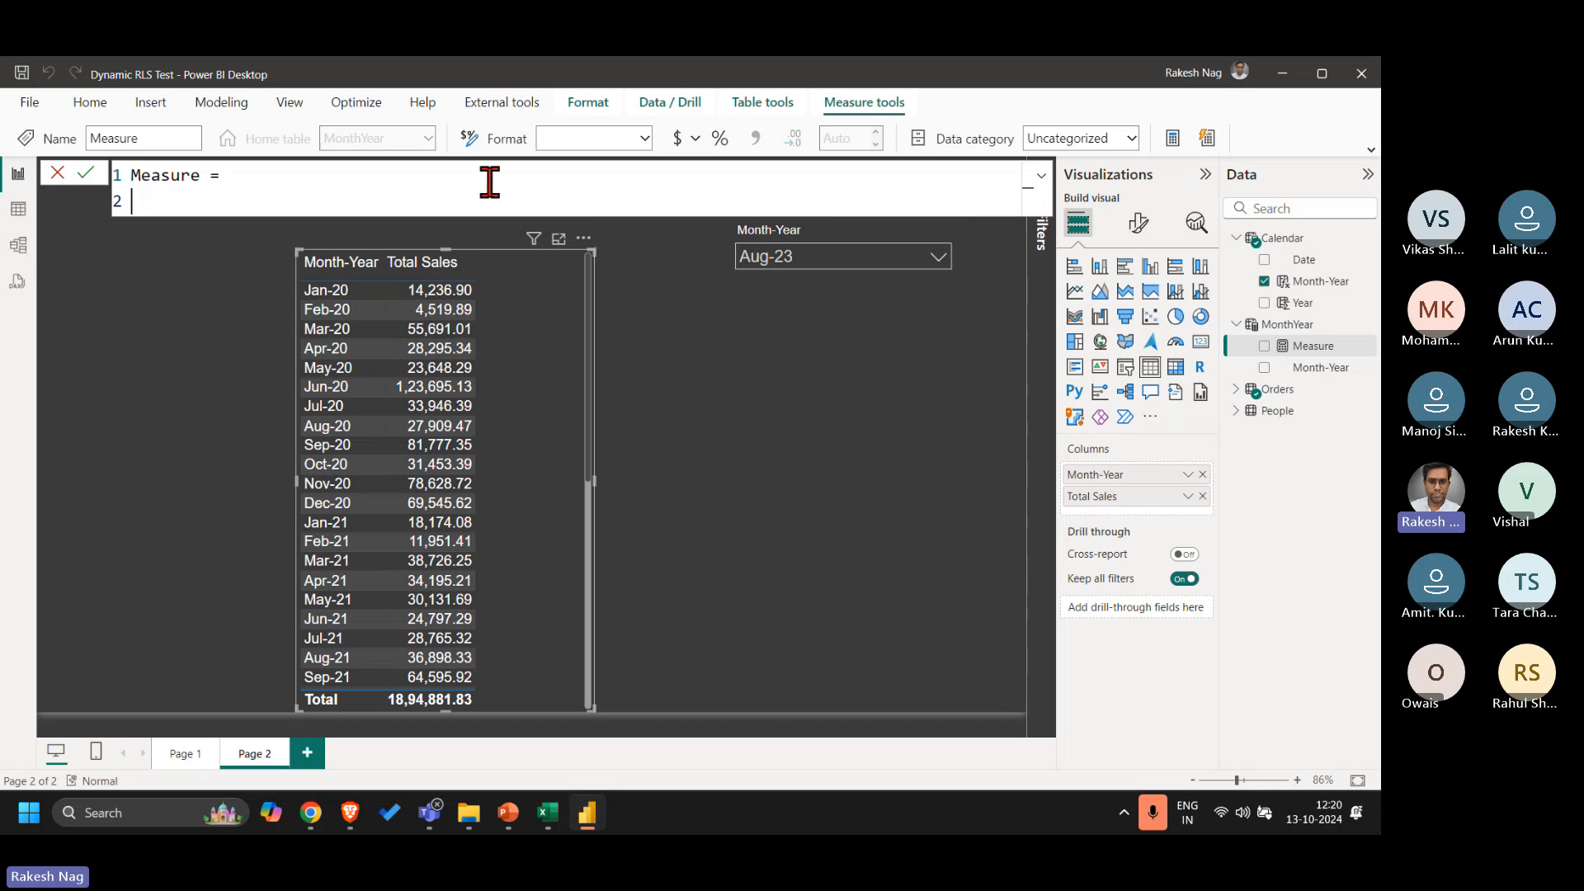
Step: Define the new measure as SELECTEDVALUE(MonthYear[Month-Year]) and commit the formula
type("Selectedv")
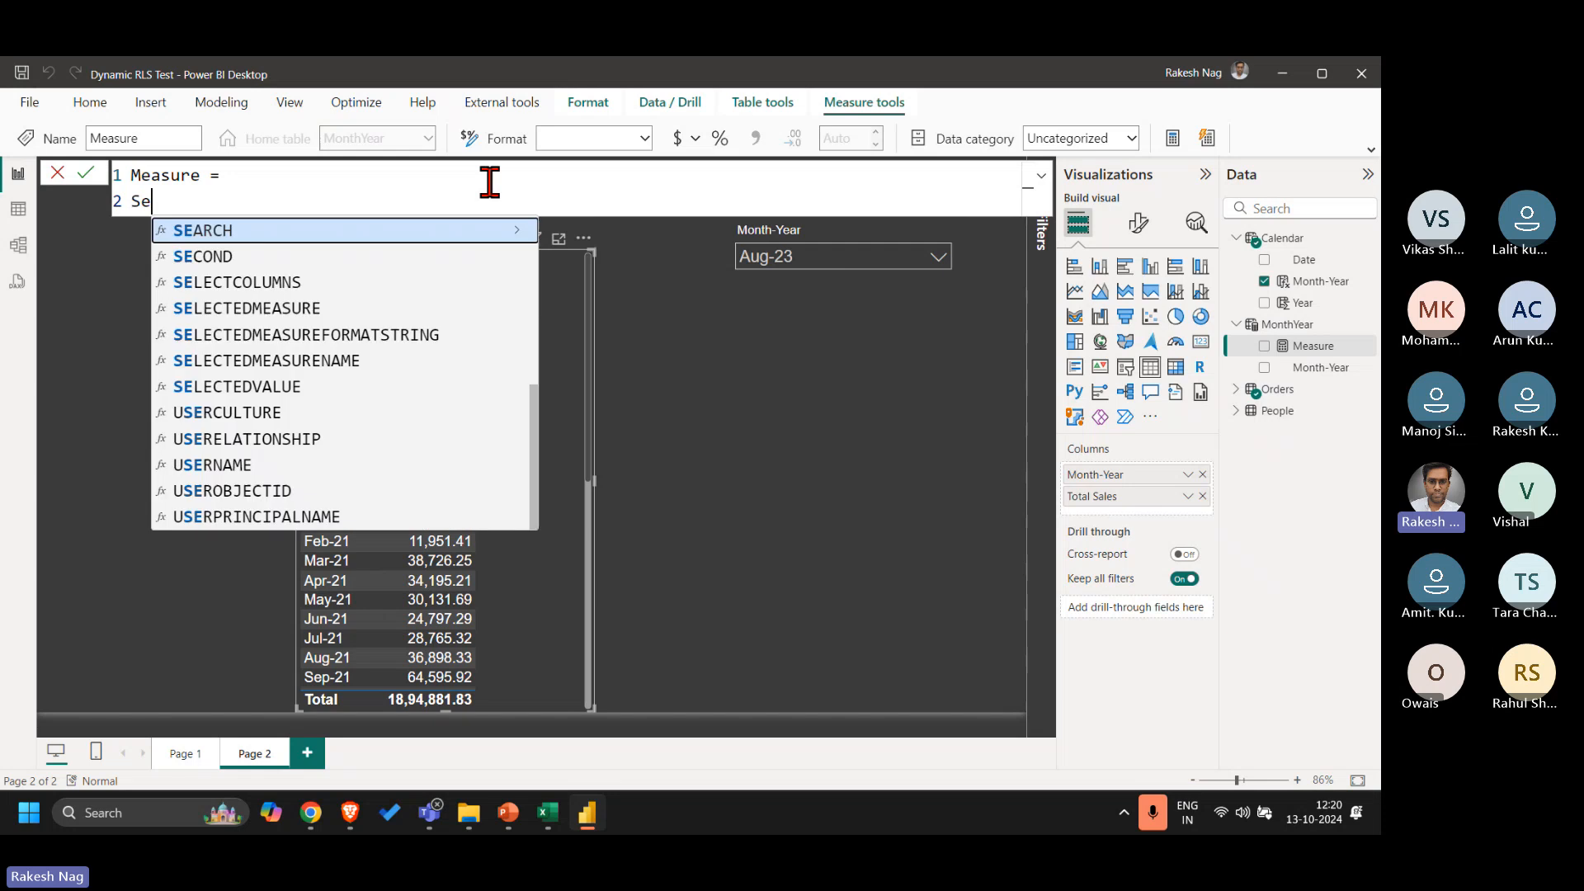
key("Tab")
key("BackSpace")
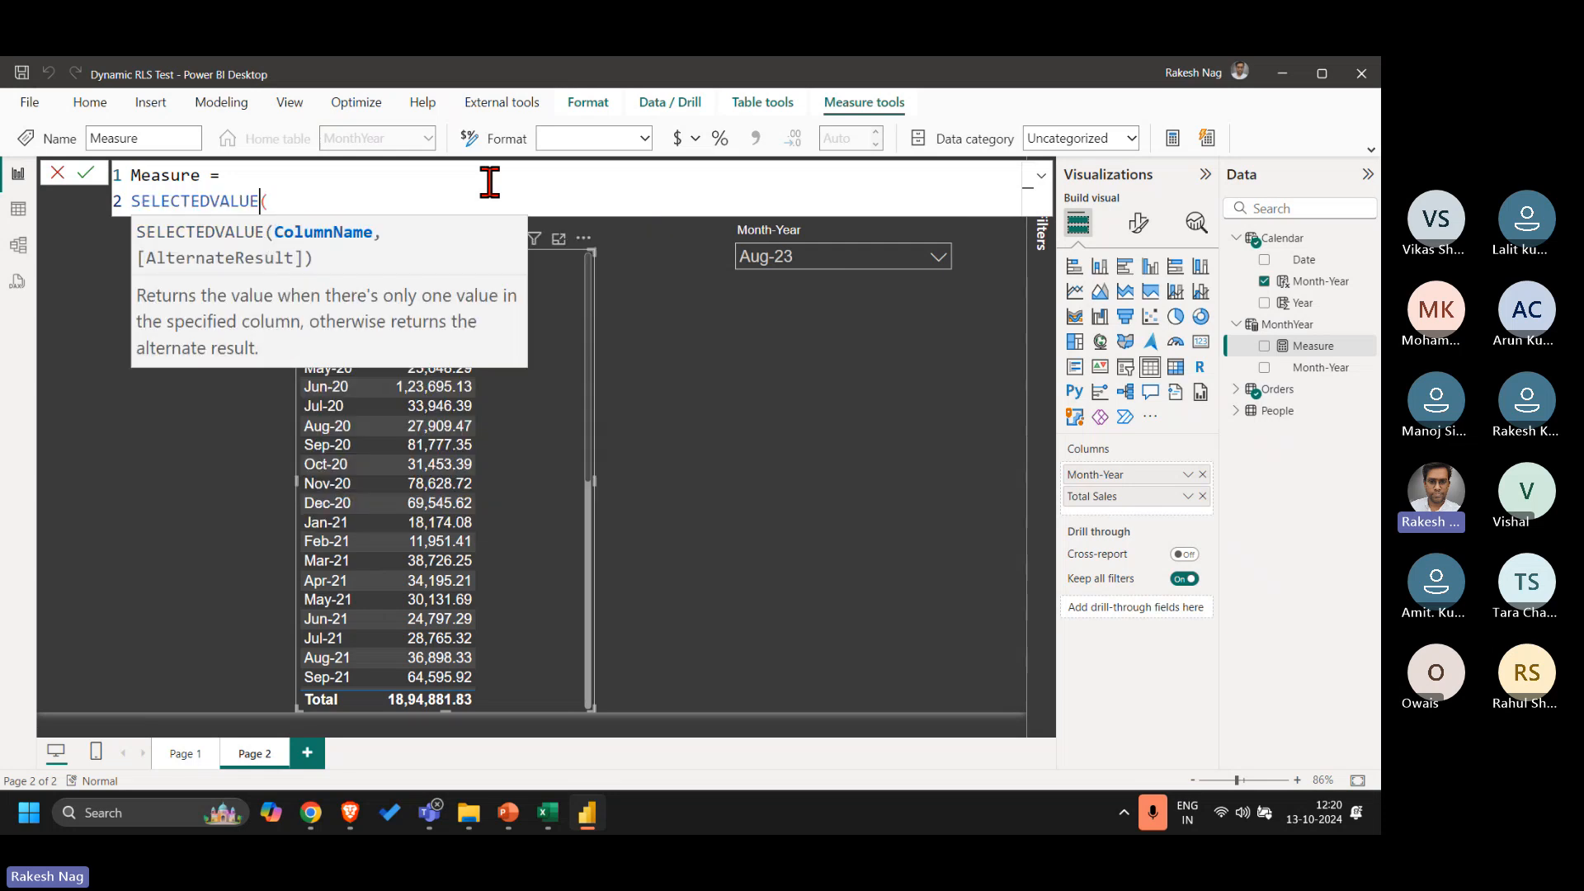
type("(mo")
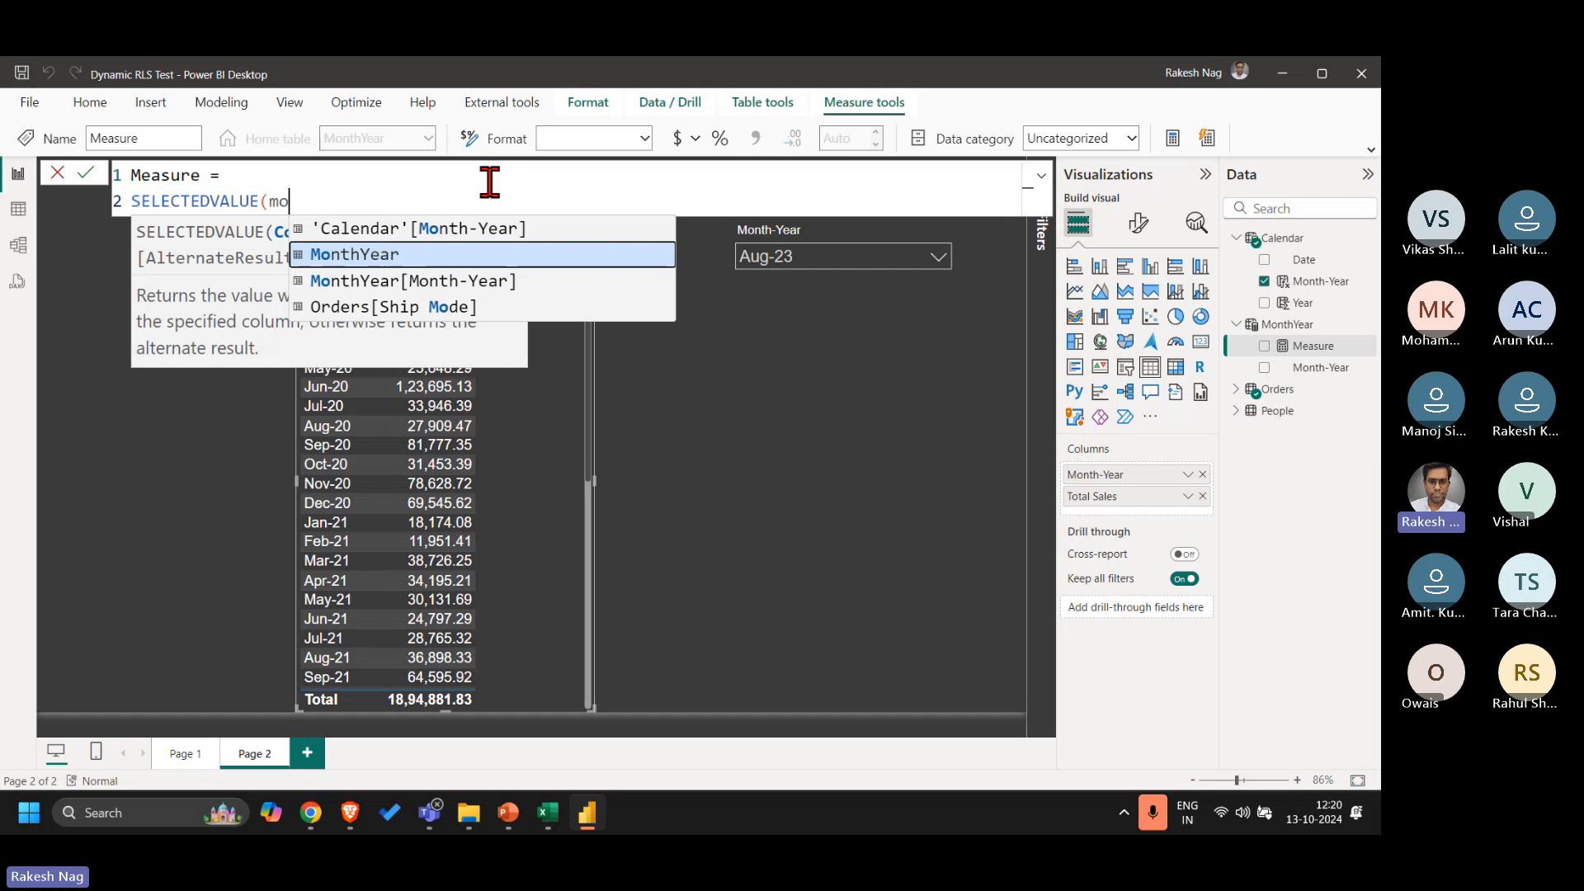
key("Down")
key("Tab")
type(")")
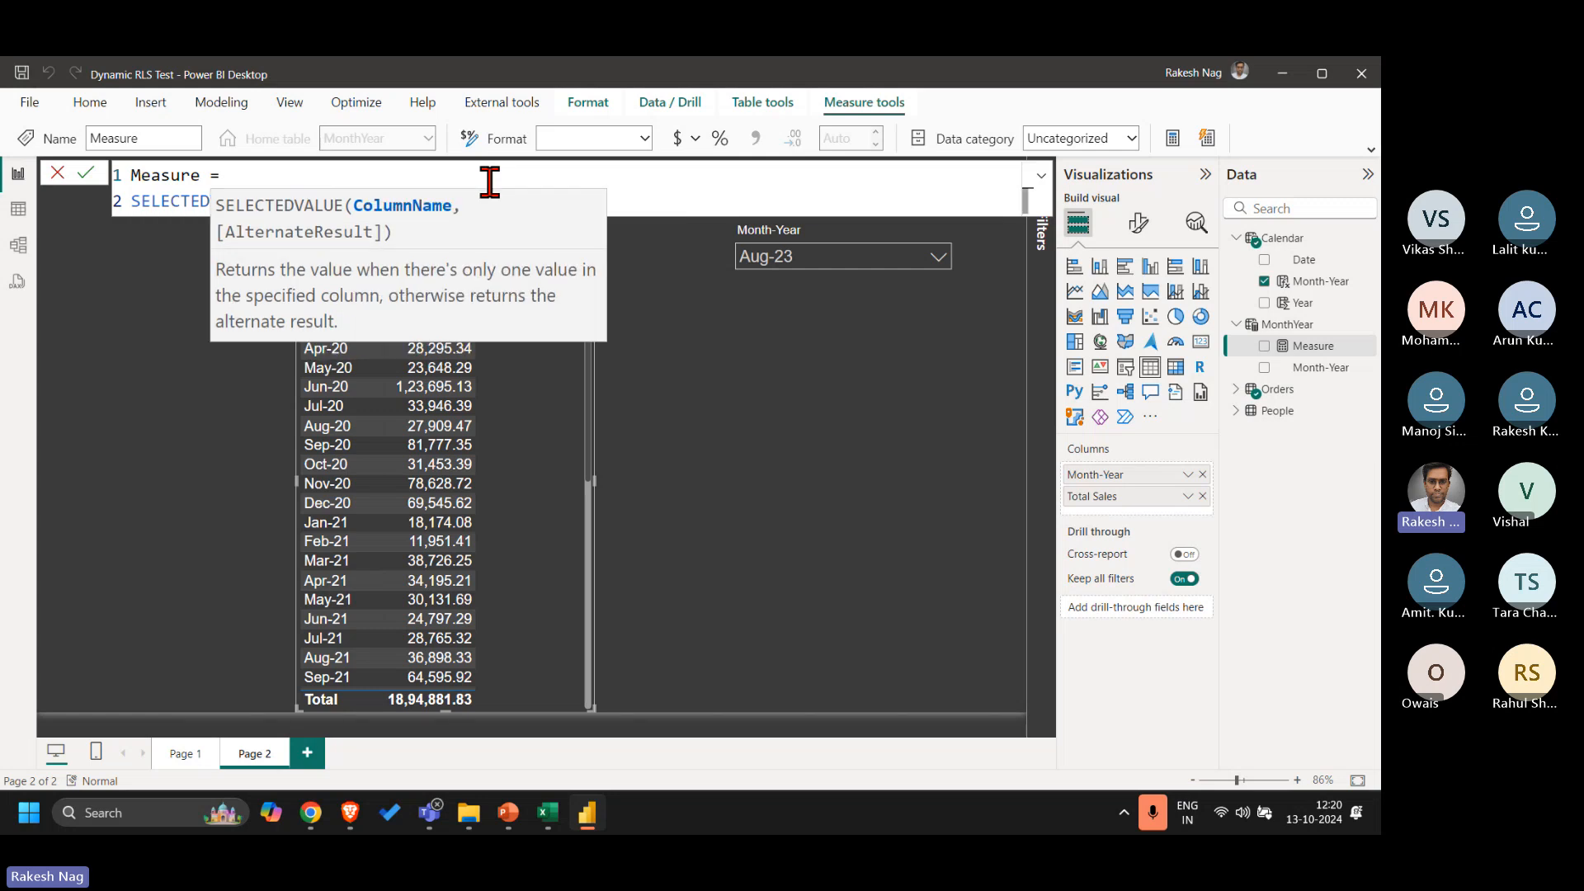
key("Return")
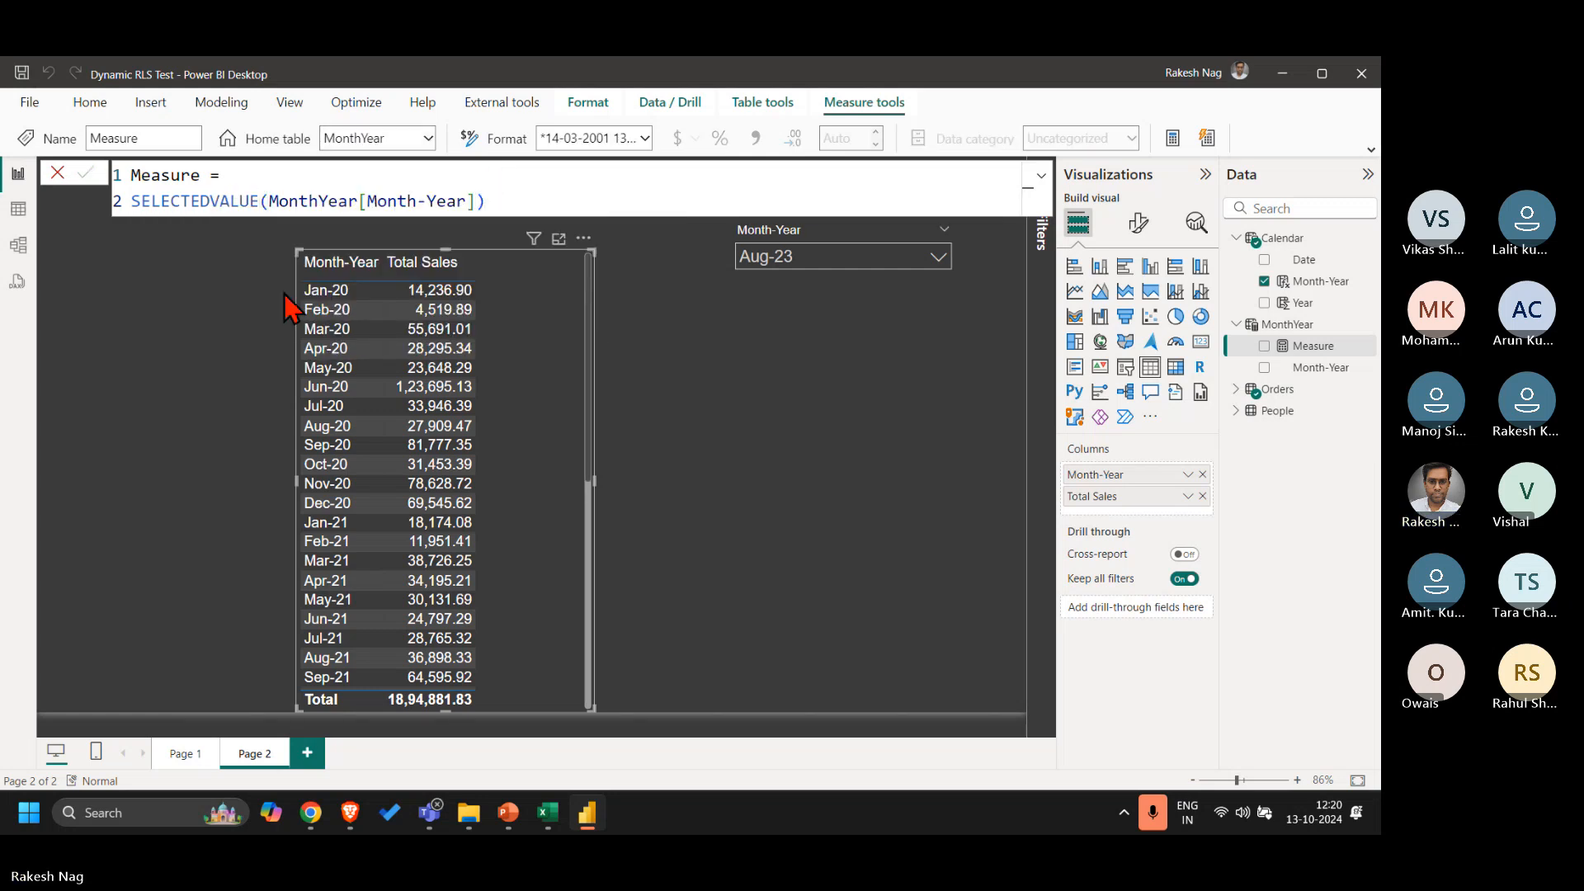
Step: Widen the Total Sales table visual and add the new measure to it as a column
left_click_drag(295, 249, 142, 268)
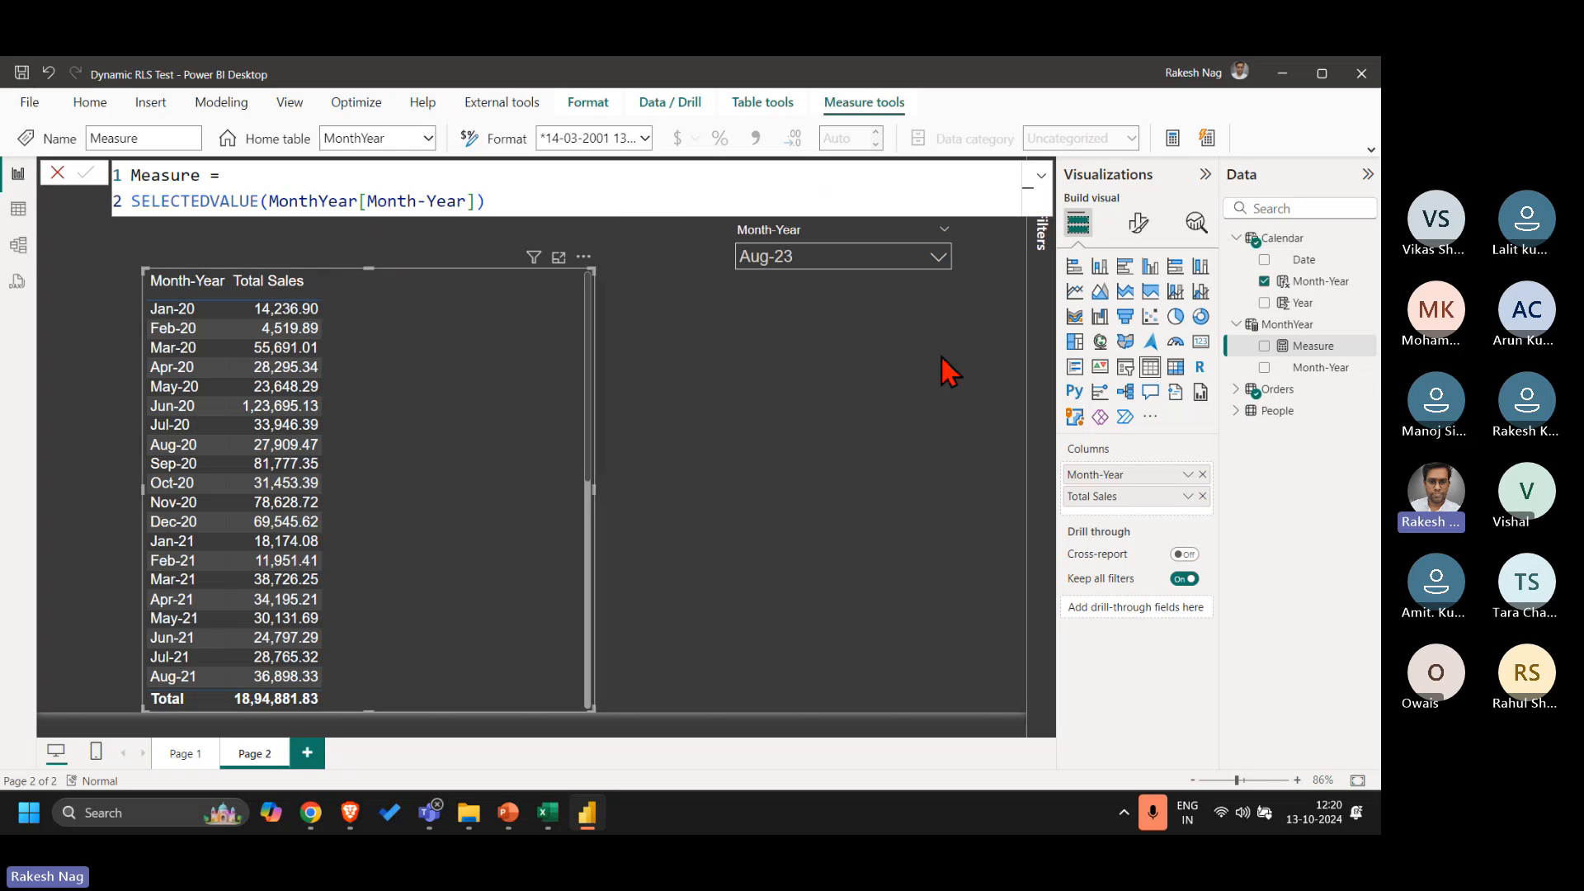
left_click(1263, 347)
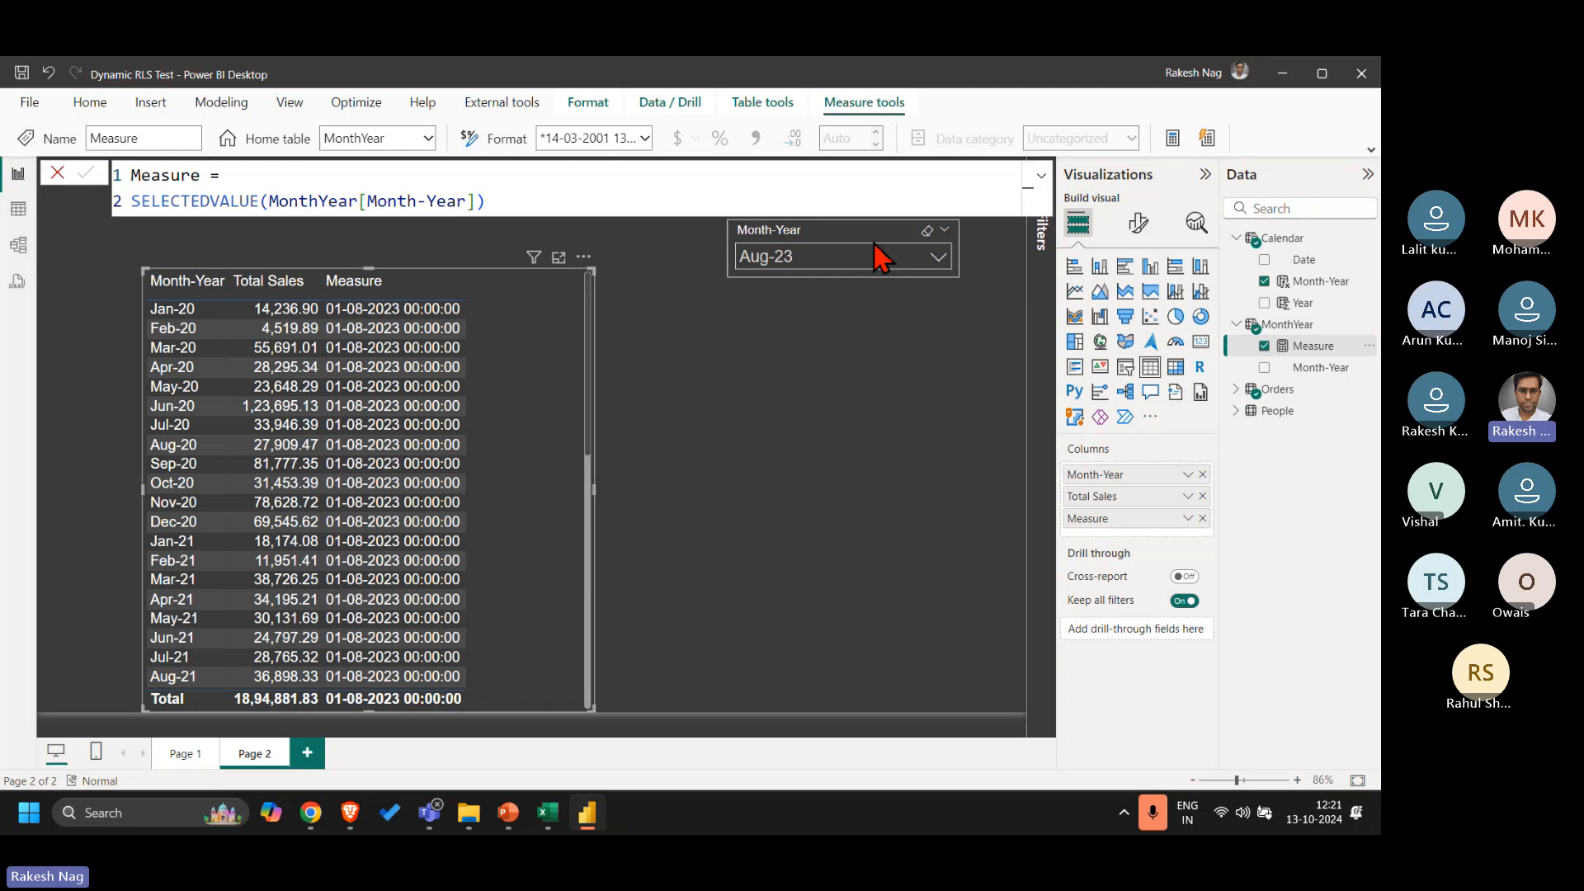
Step: Clear the Month-Year slicer selection and change the measure's formula to MAX(MonthYear[Month-Year])
left_click(927, 231)
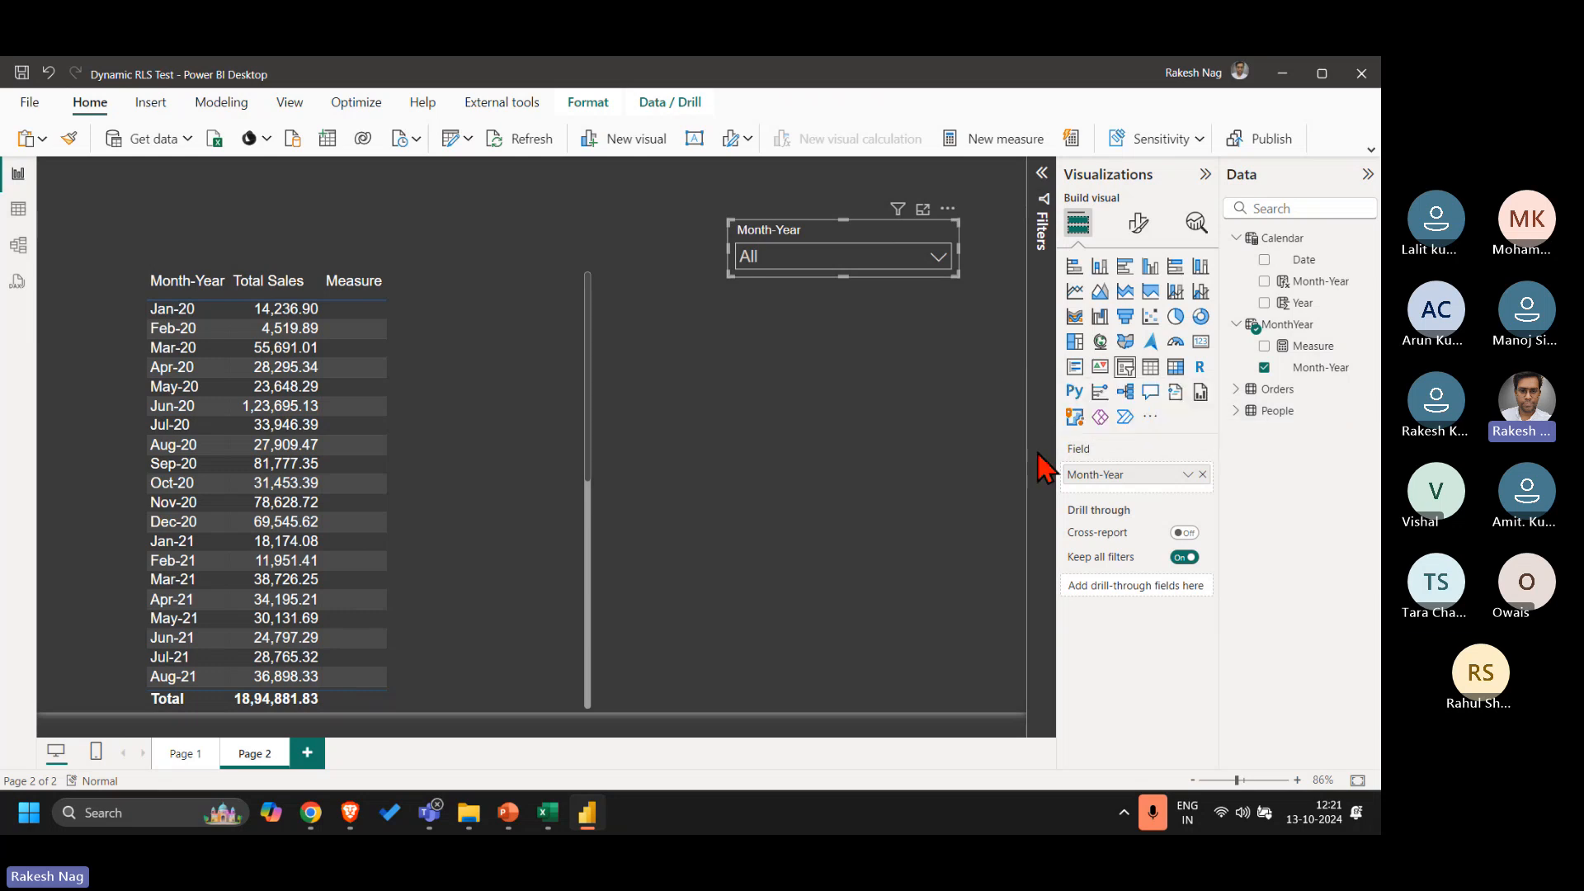
left_click(938, 257)
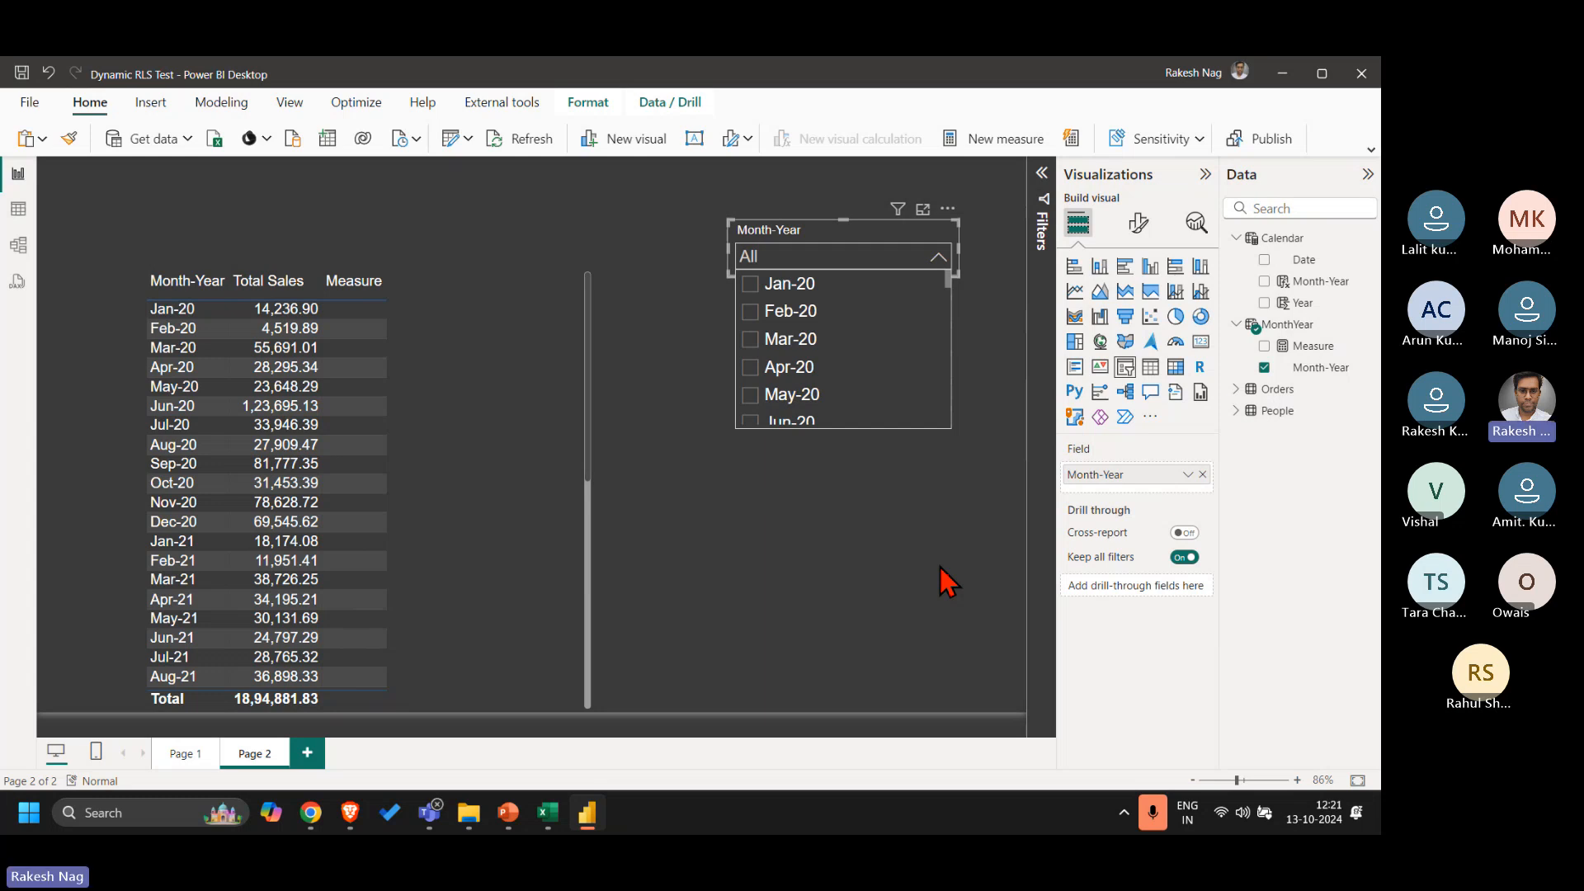
left_click(1311, 346)
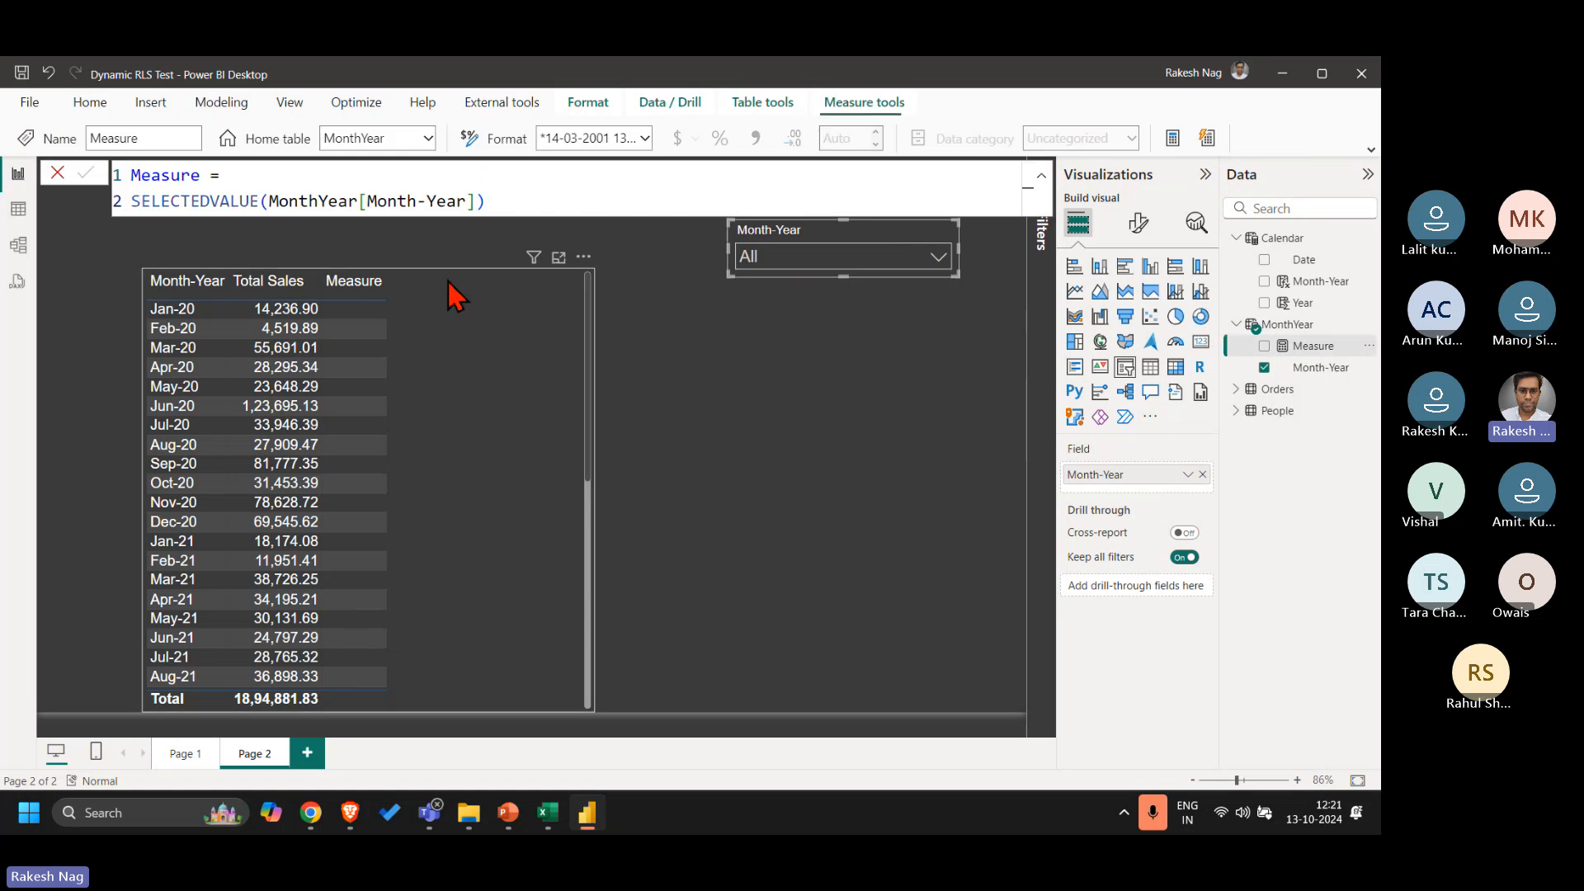
double_click(209, 201)
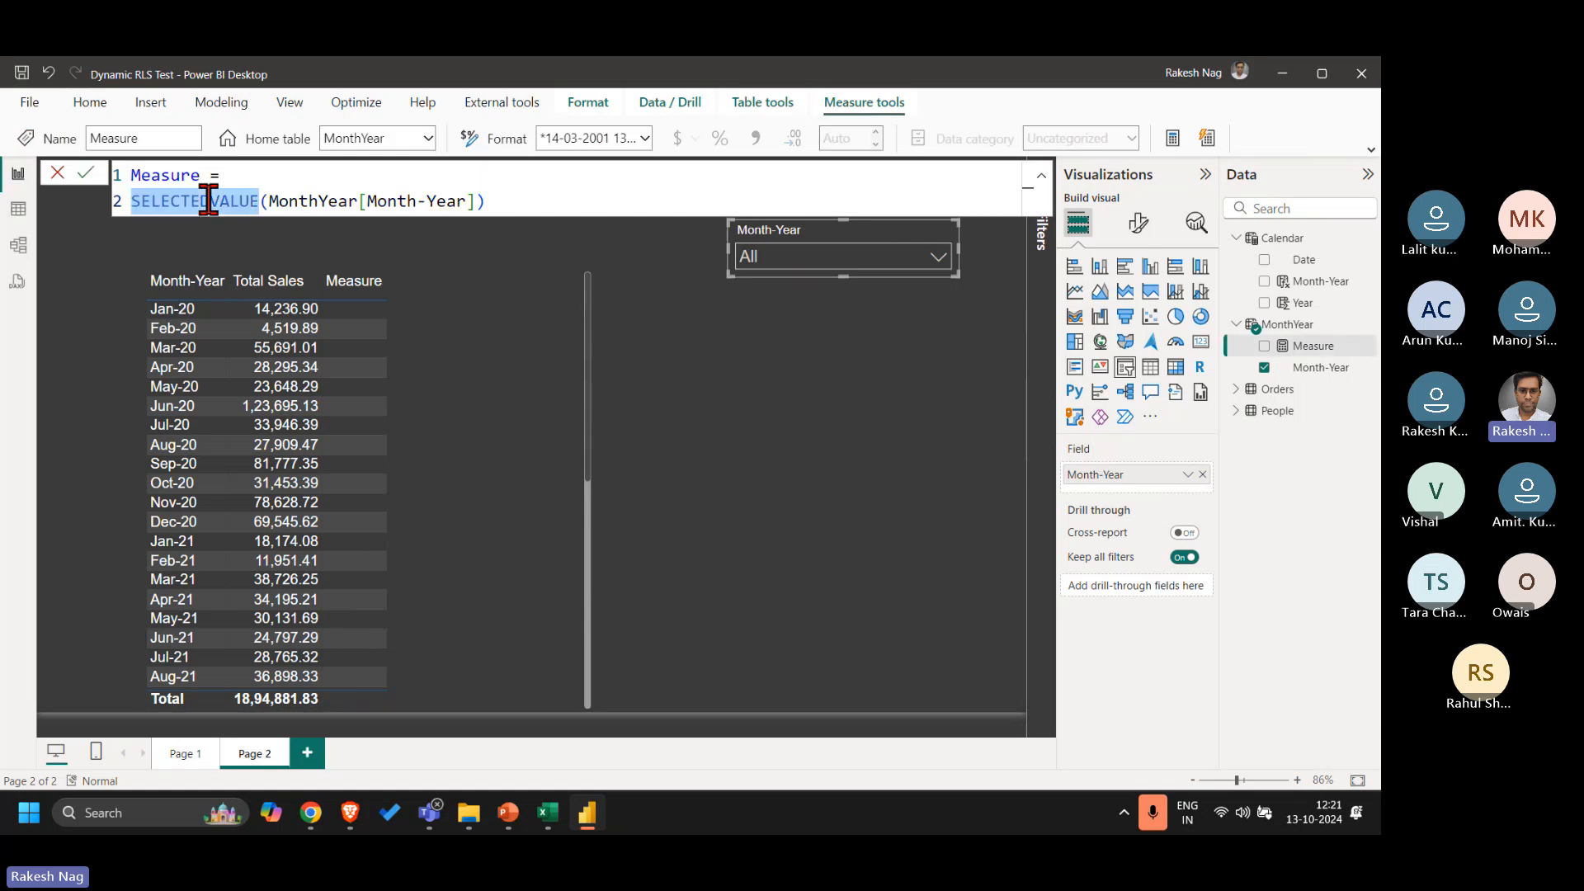
type("MAX")
key("Return")
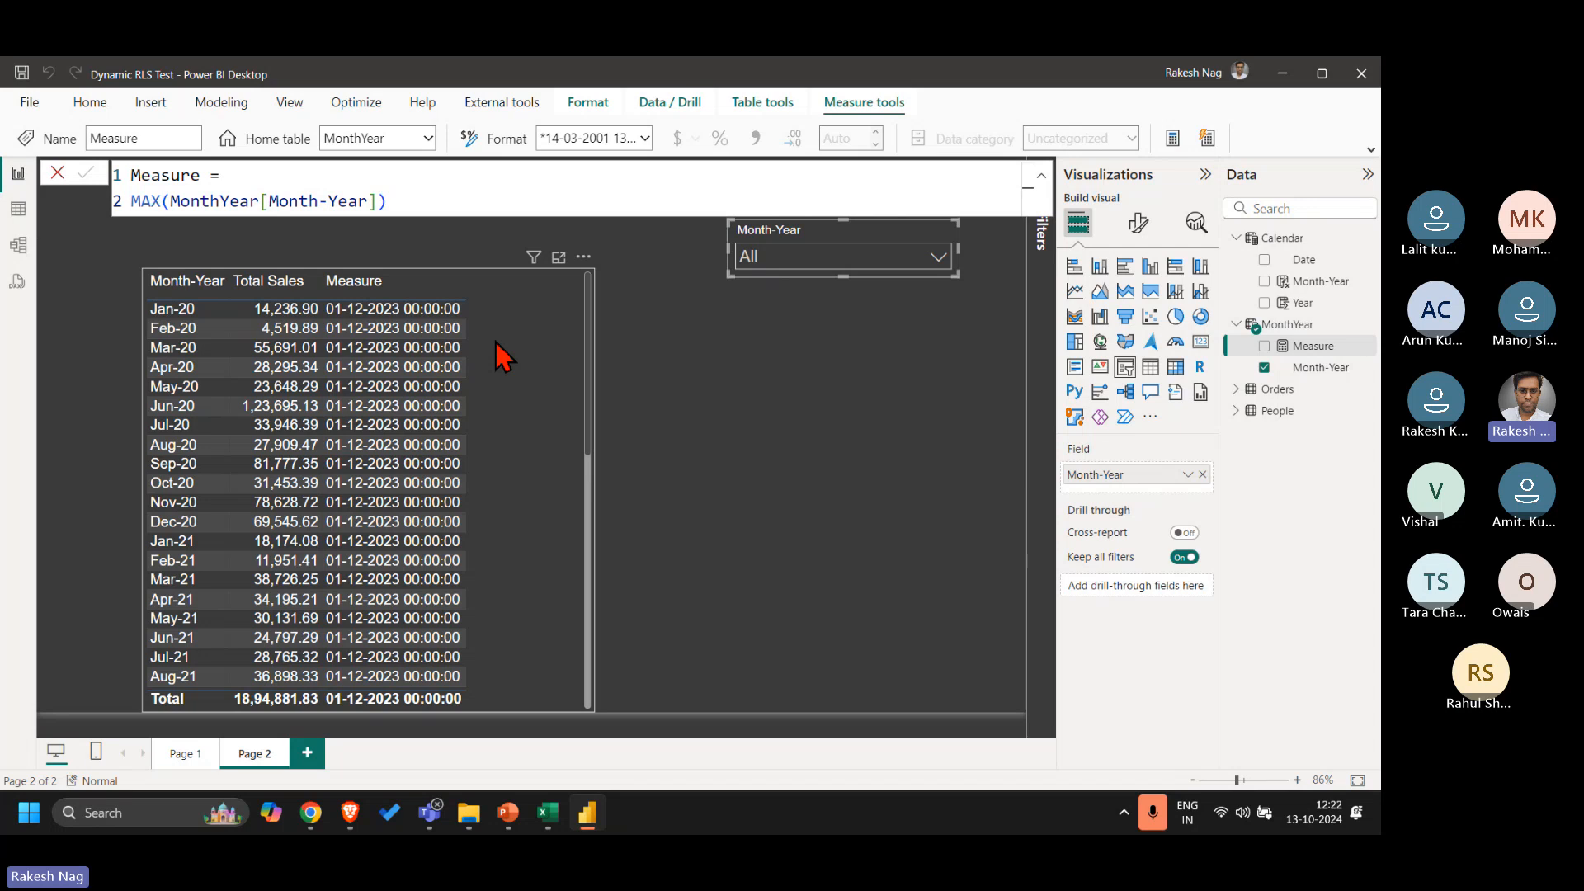
Step: Check the latest Calendar date by sorting the Date column descending in Table view and widening it to show full dates
left_click(18, 211)
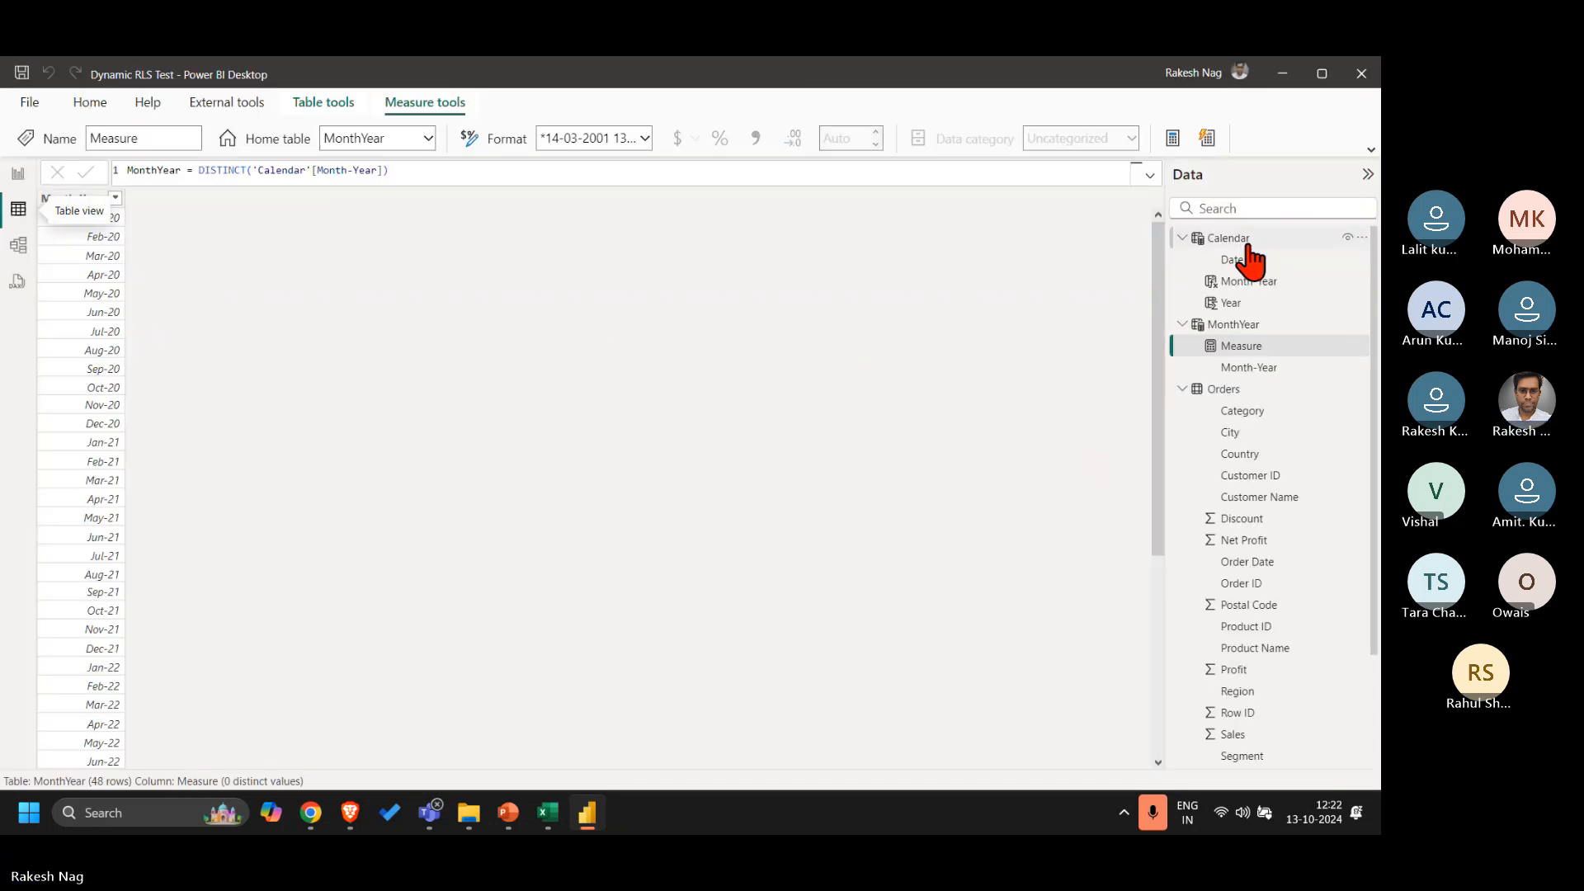
left_click(1248, 243)
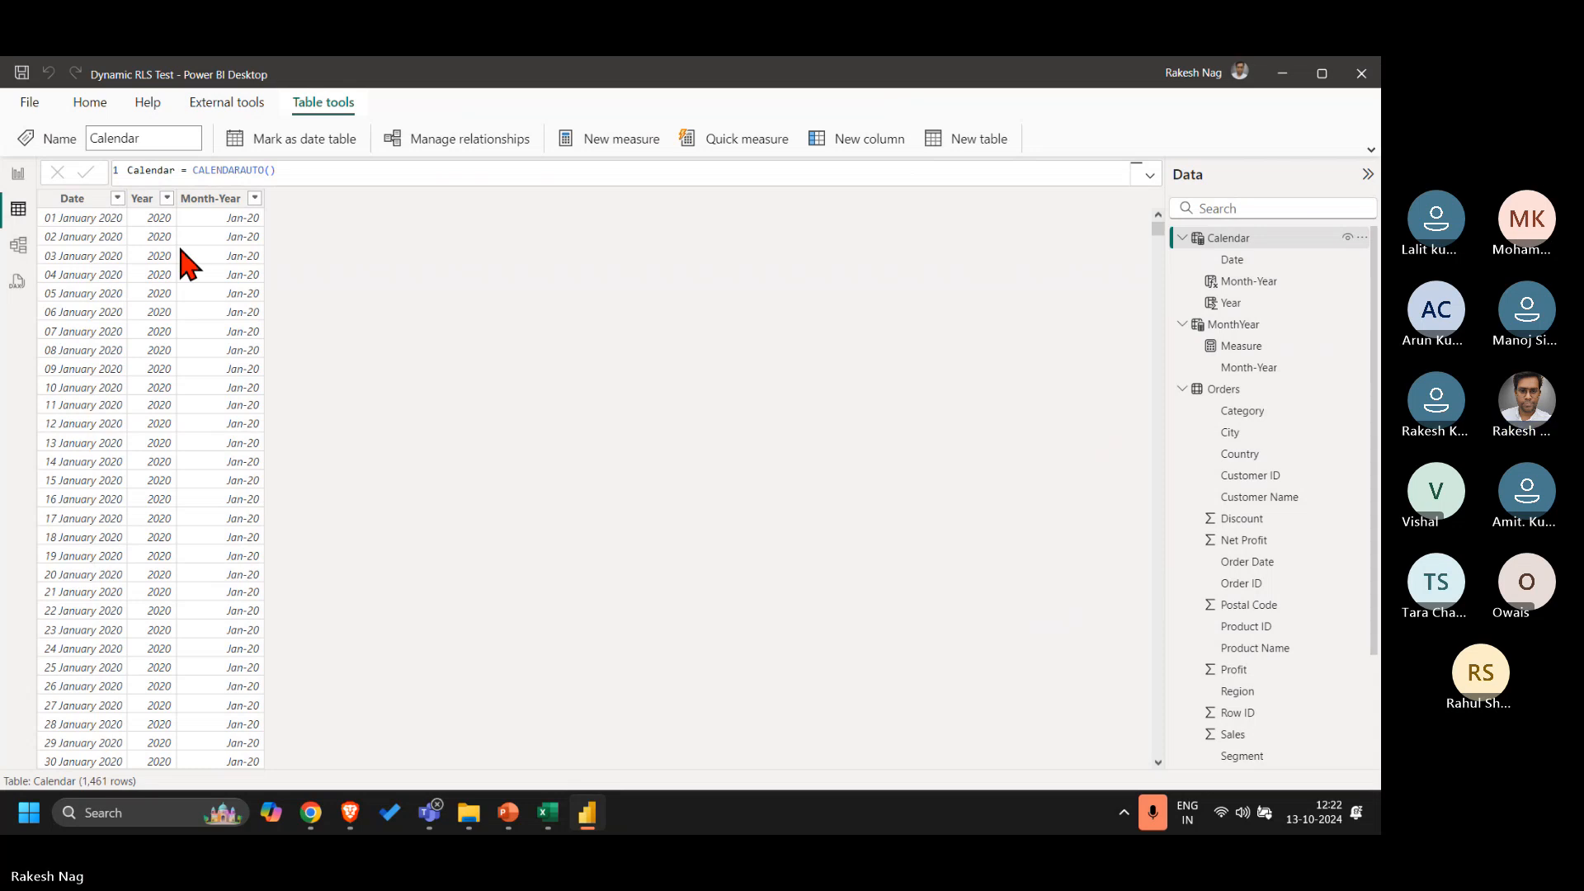
left_click(117, 199)
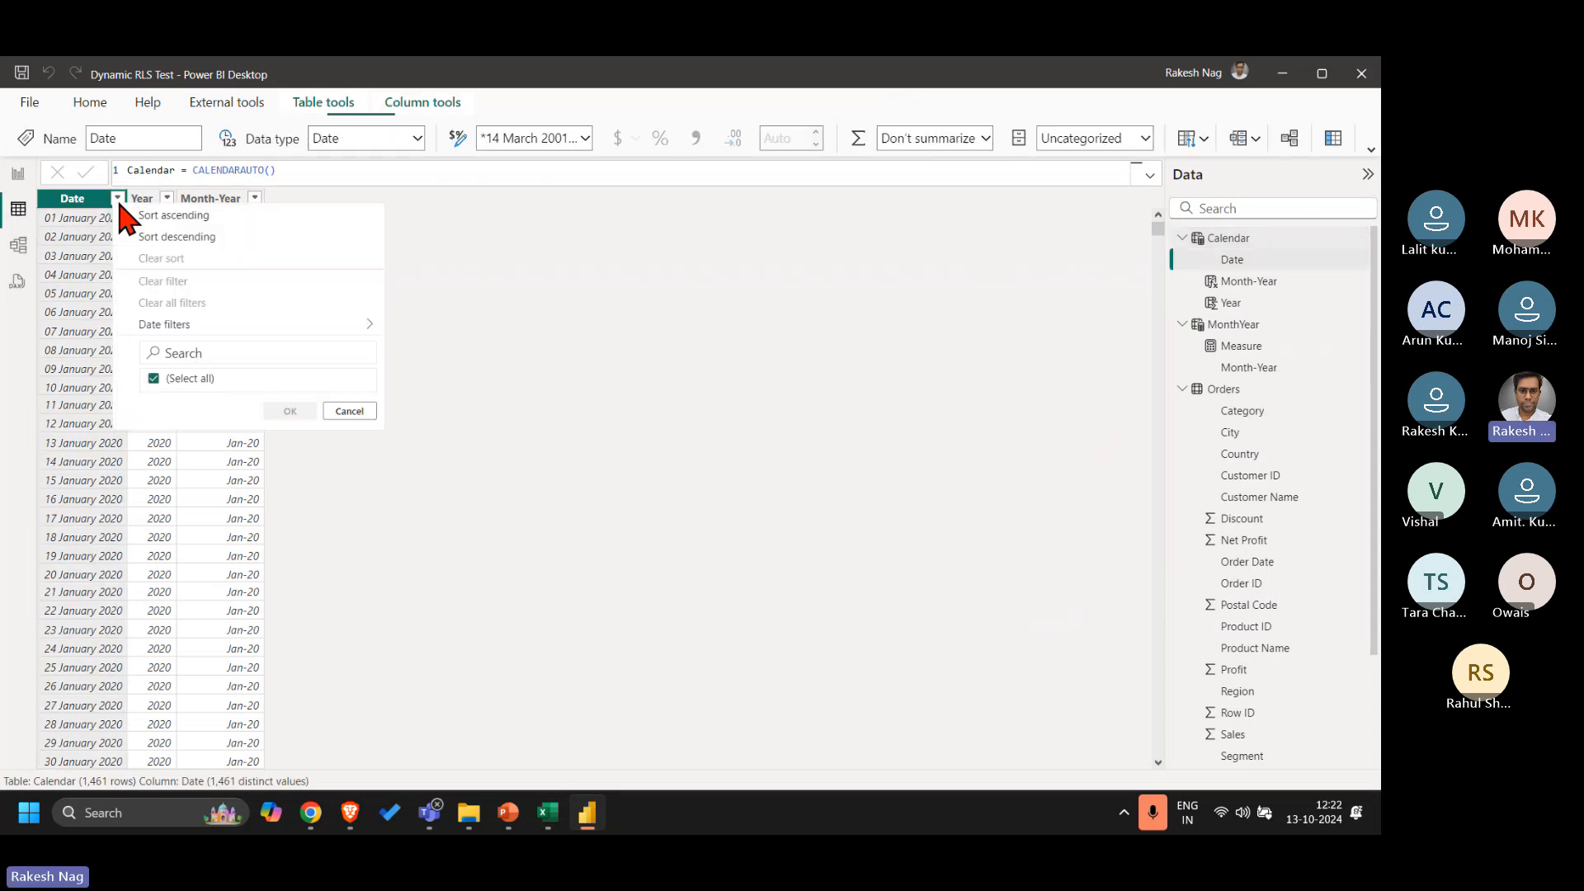
left_click(196, 242)
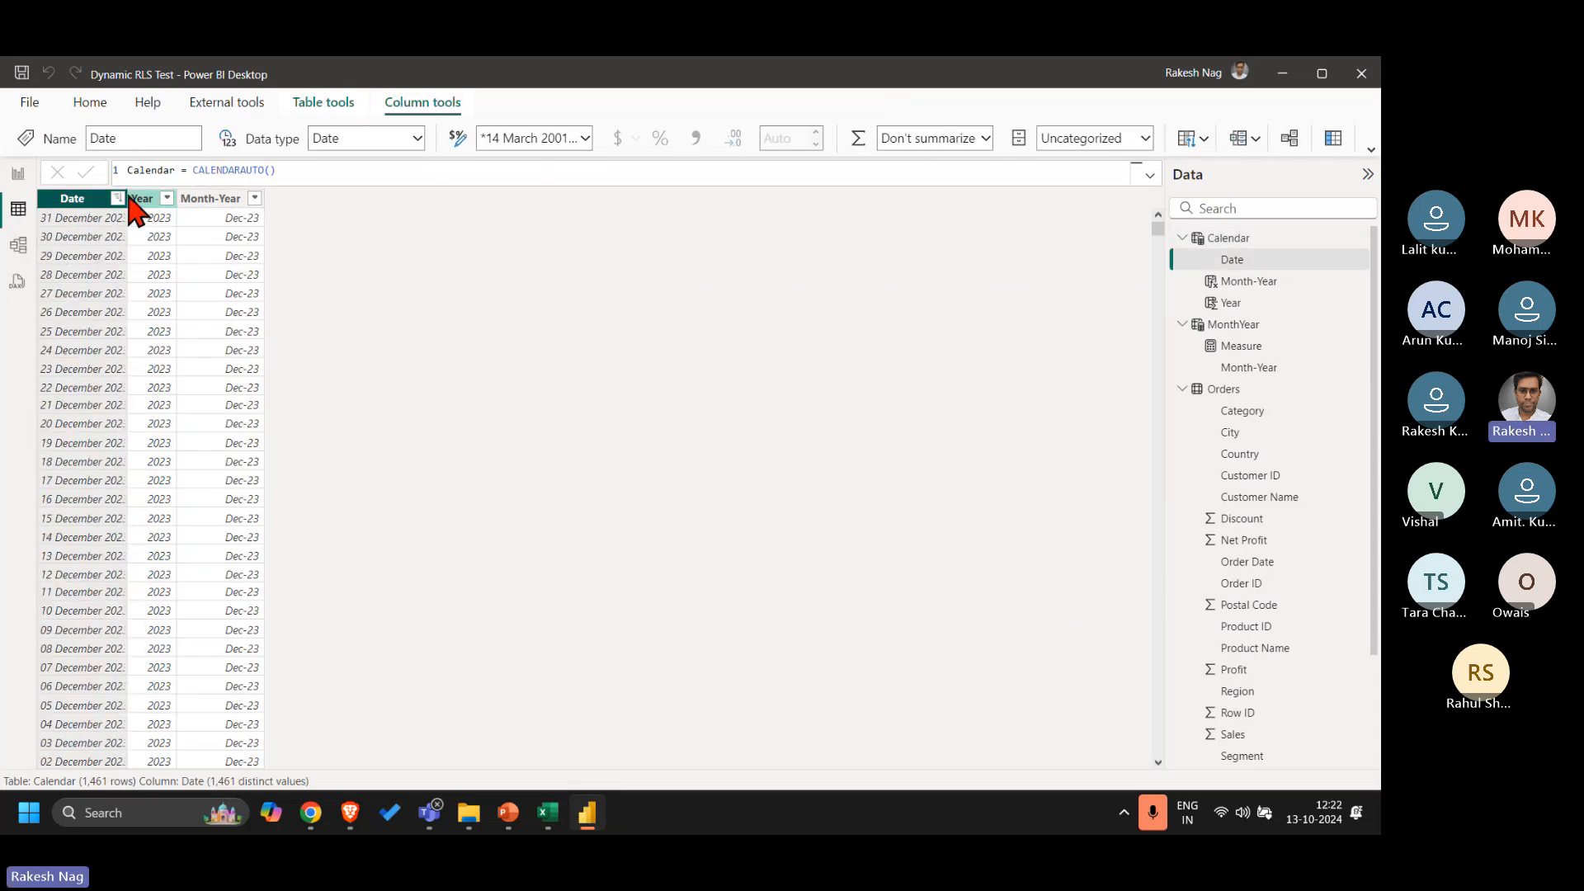
left_click_drag(125, 198, 172, 198)
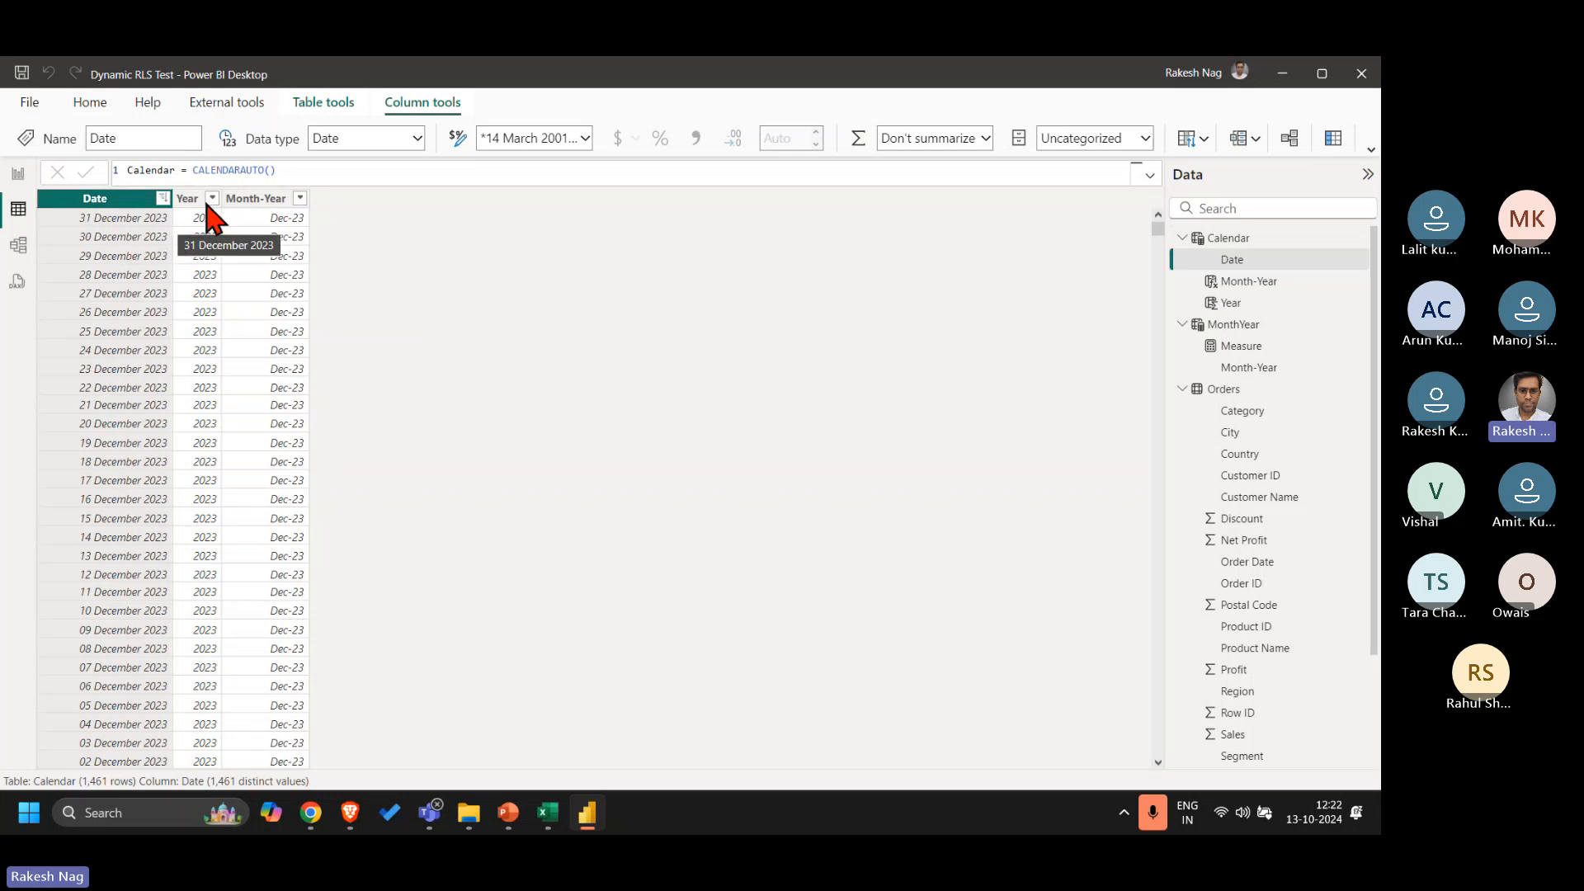
Step: Check the latest order in the Orders table by sorting Order Date descending, and return to the report page
left_click(1225, 390)
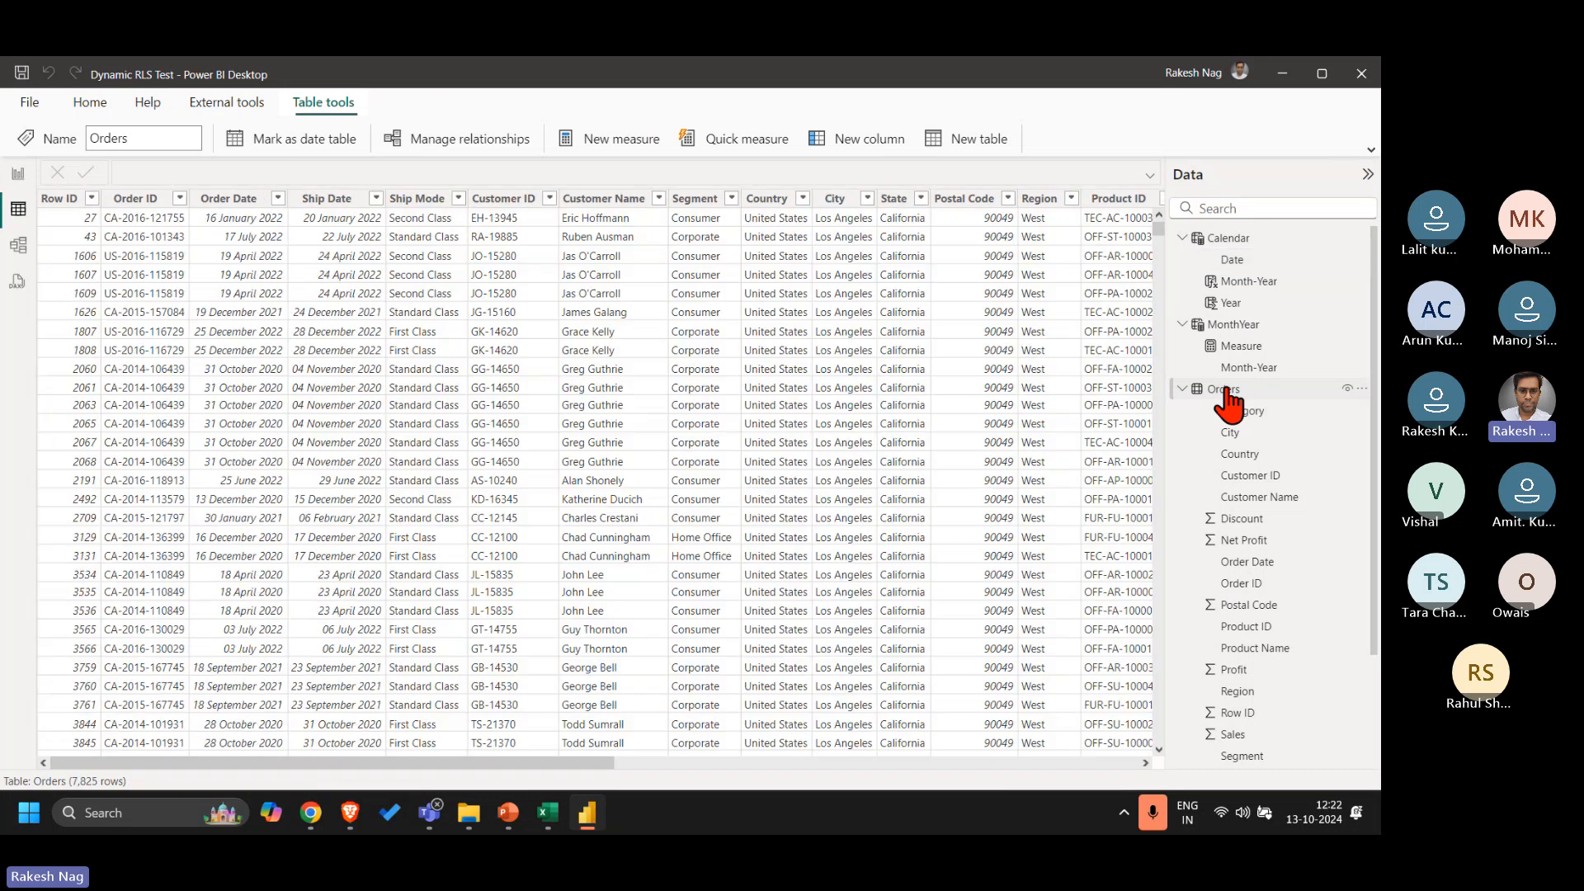
left_click(279, 198)
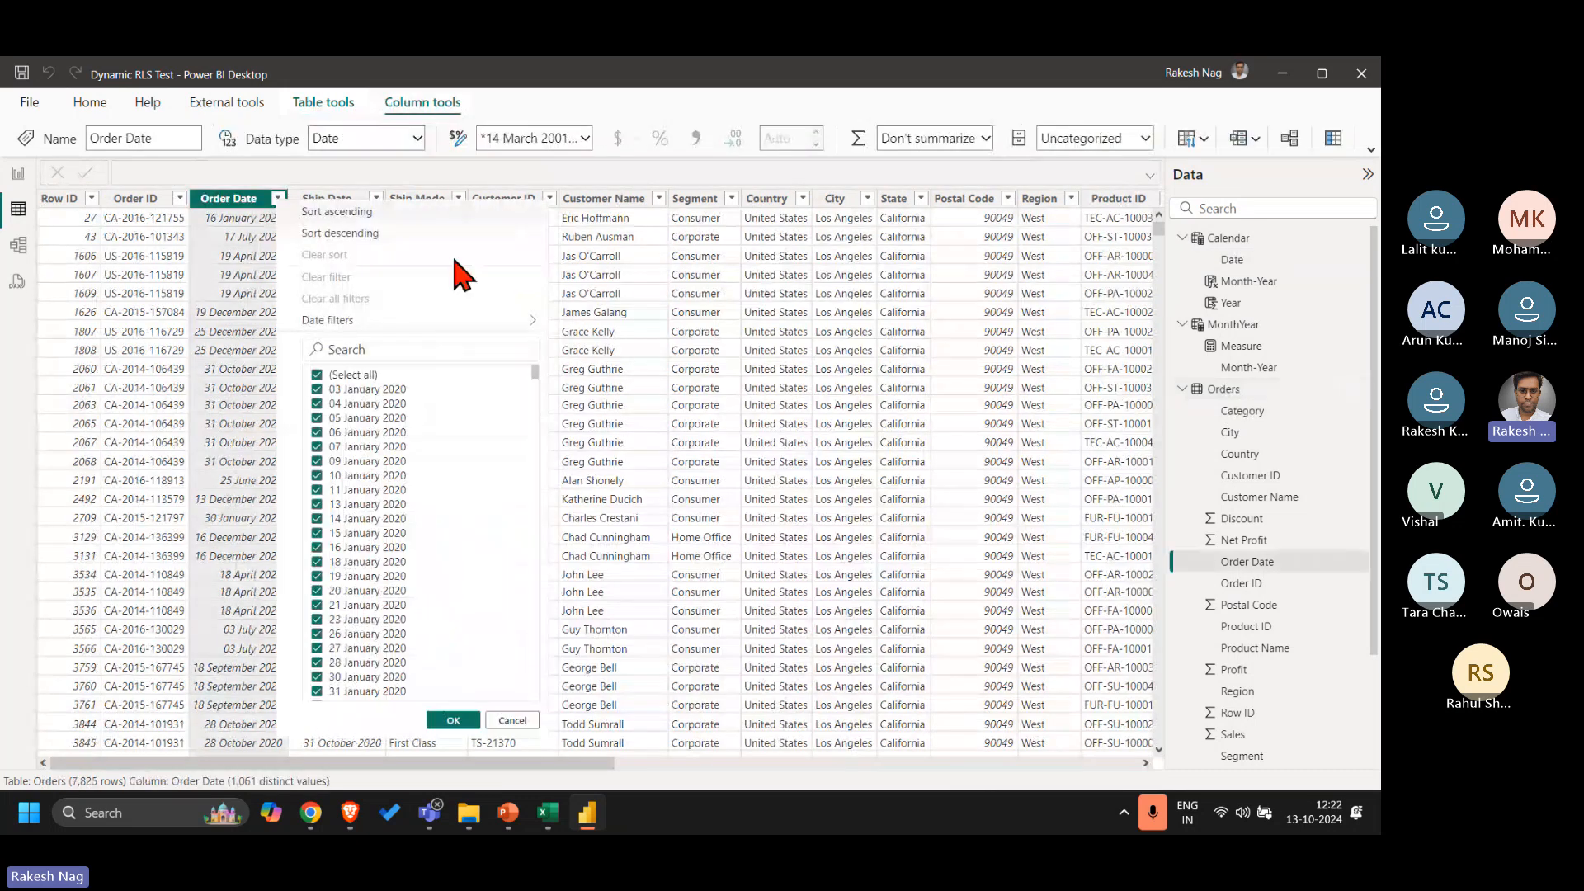
left_click(369, 237)
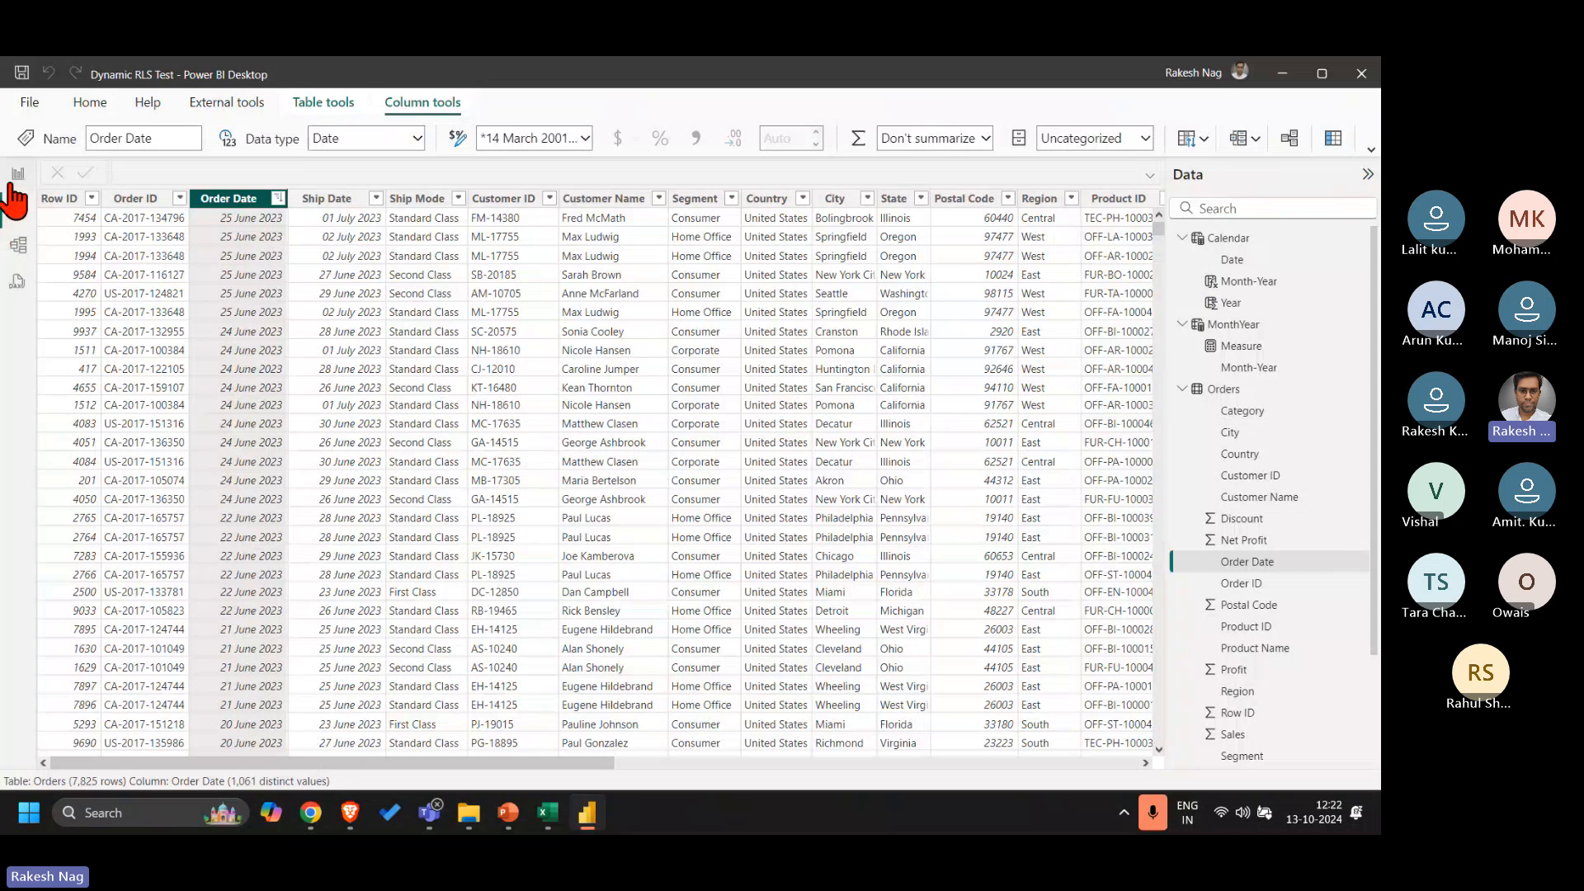
left_click(17, 173)
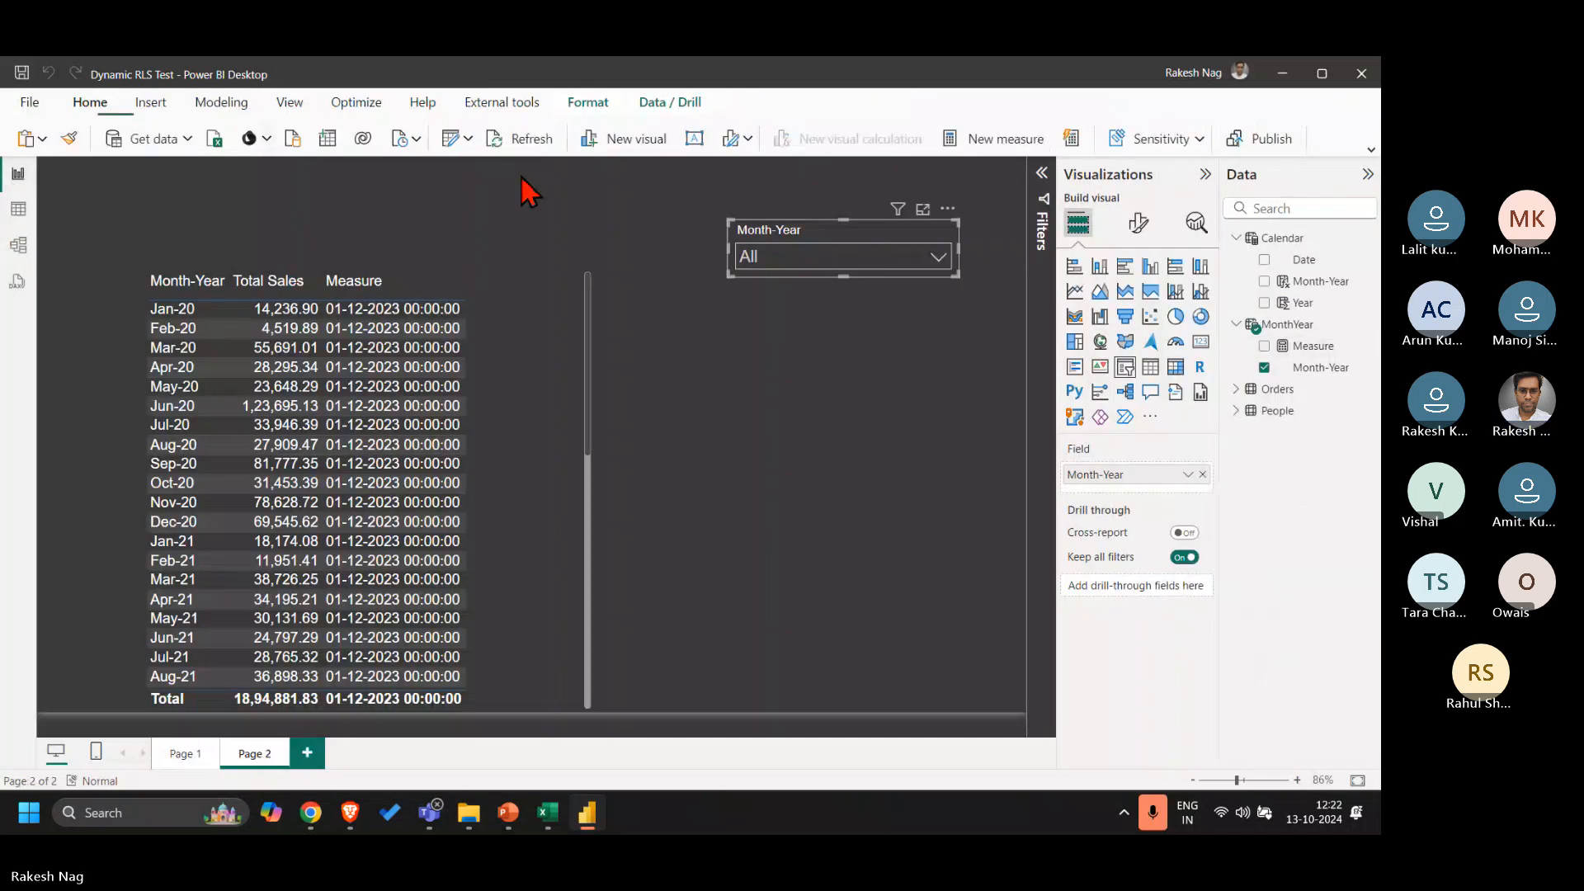
Step: Try to apply the custom date format Mmmm-yy to the MonthYear measure
left_click(1312, 346)
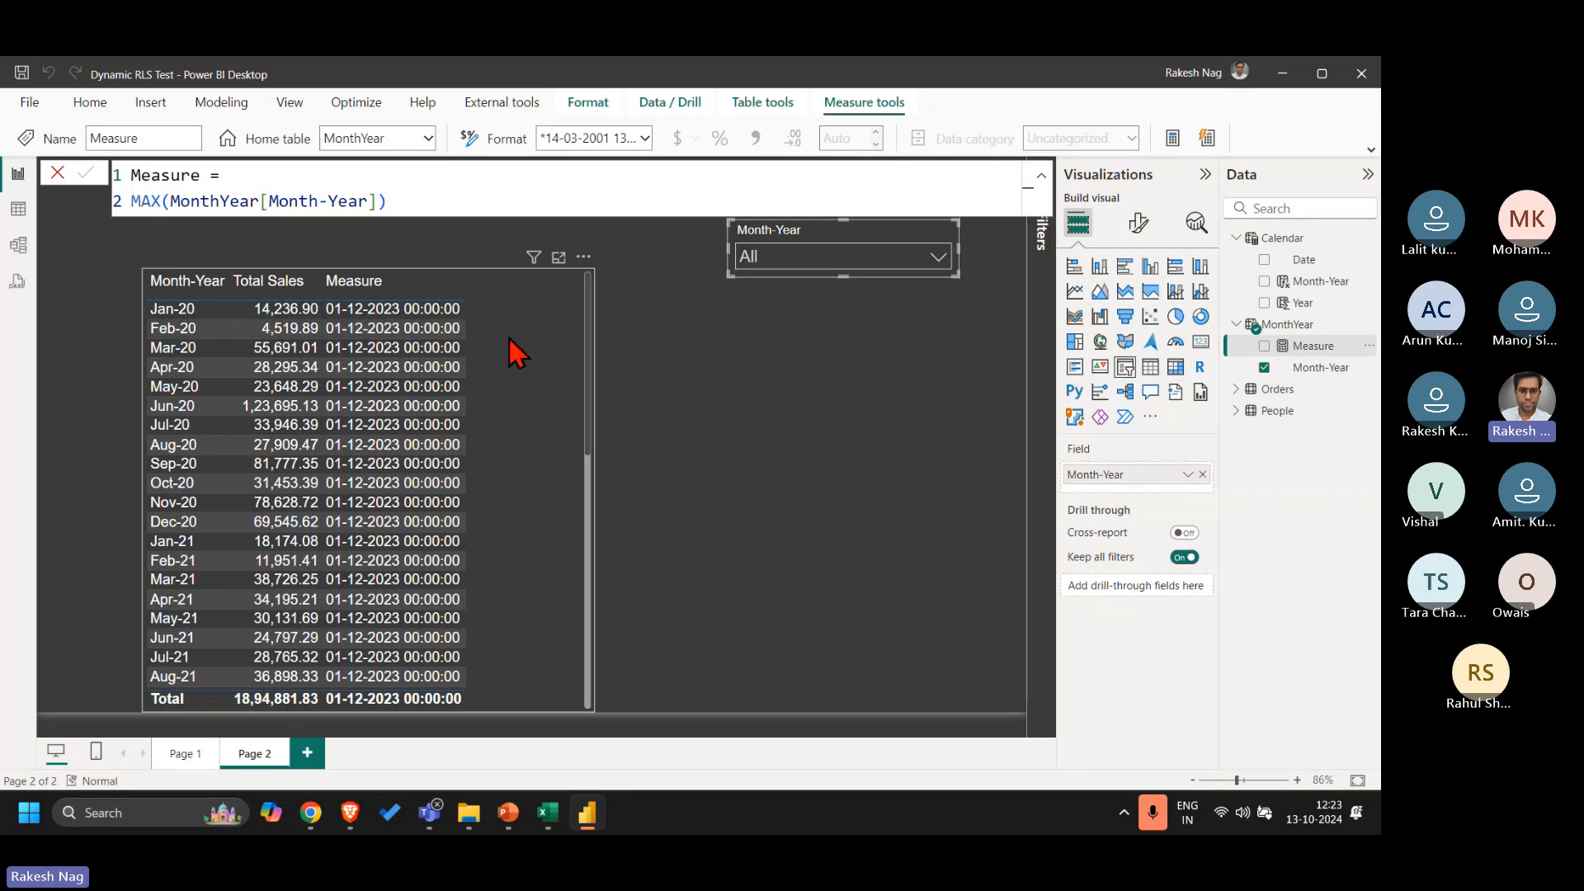
left_click(593, 139)
type("Mmmm-")
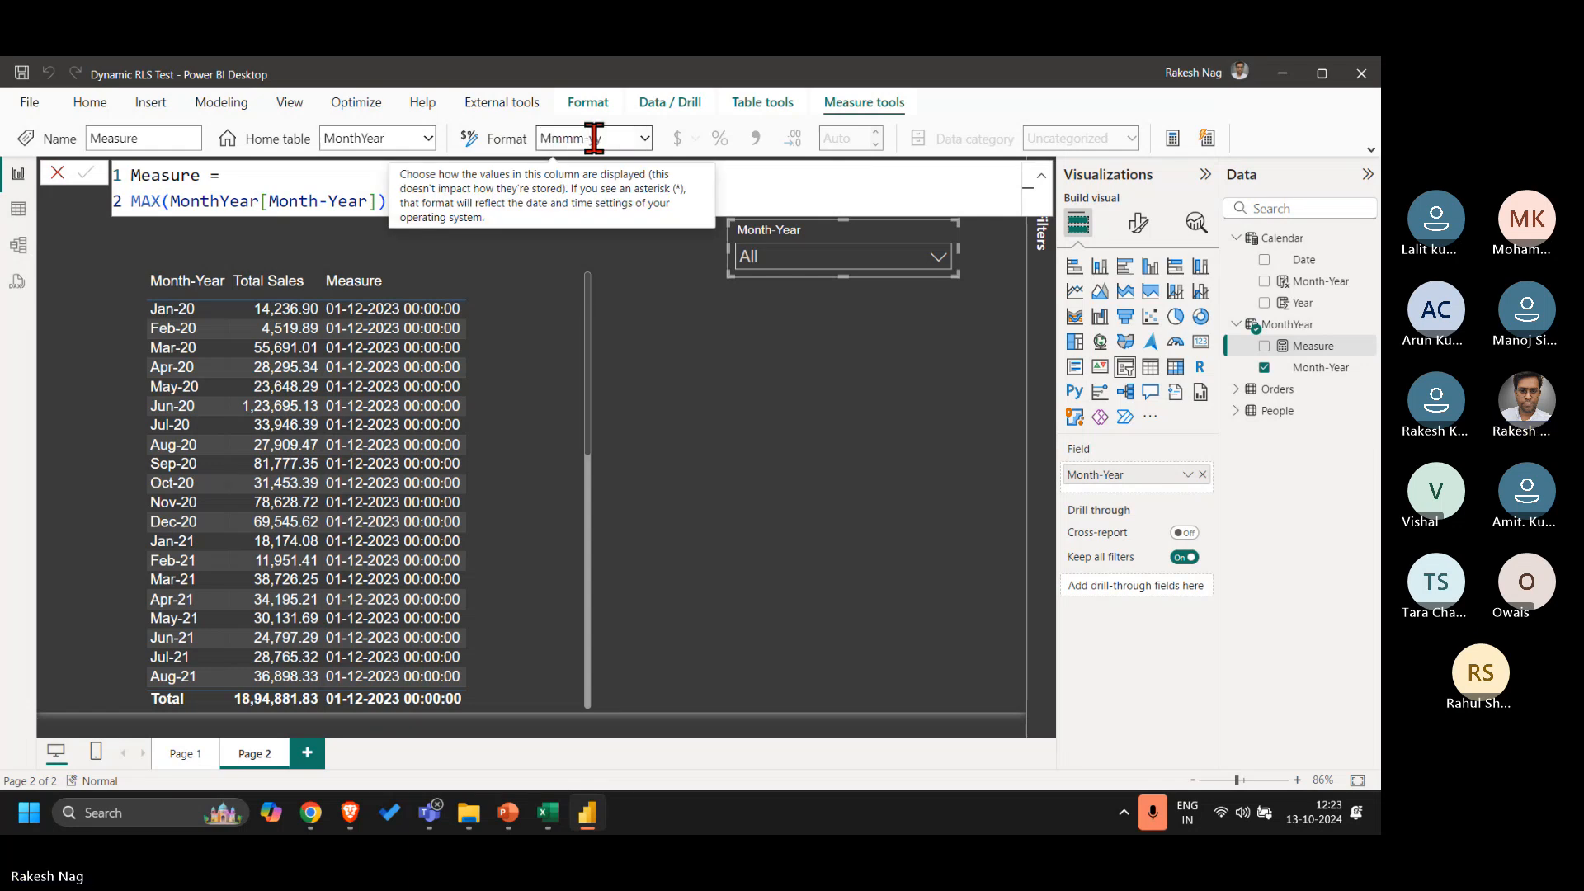
type("yy")
key("Return")
left_click(766, 521)
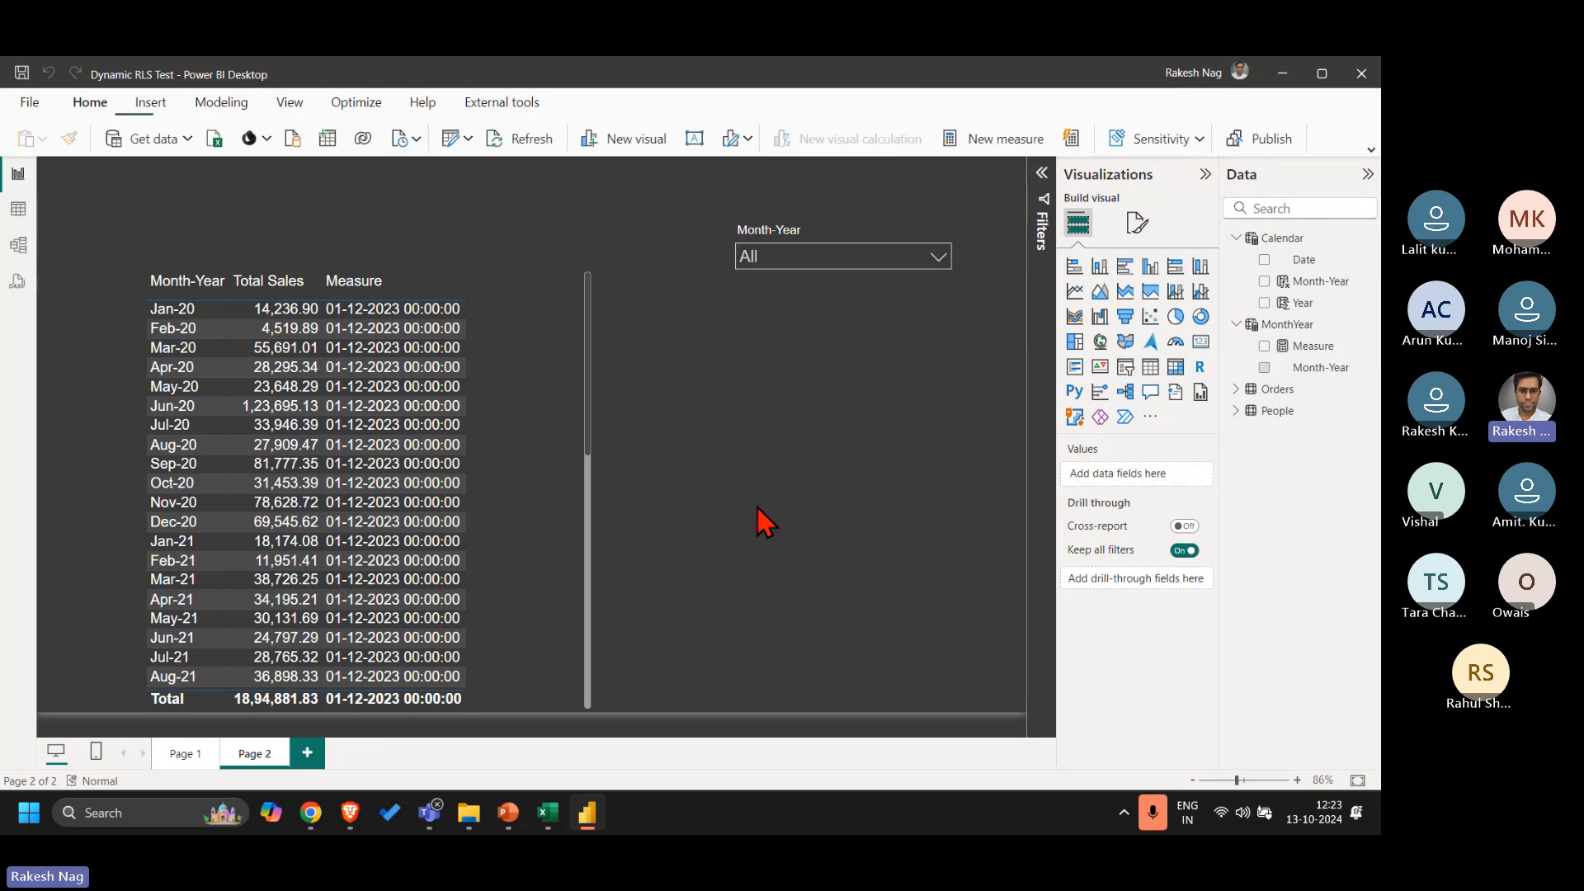
Step: Open the table's Measure formula and check the latest month offered in the Month-Year slicer
left_click(537, 365)
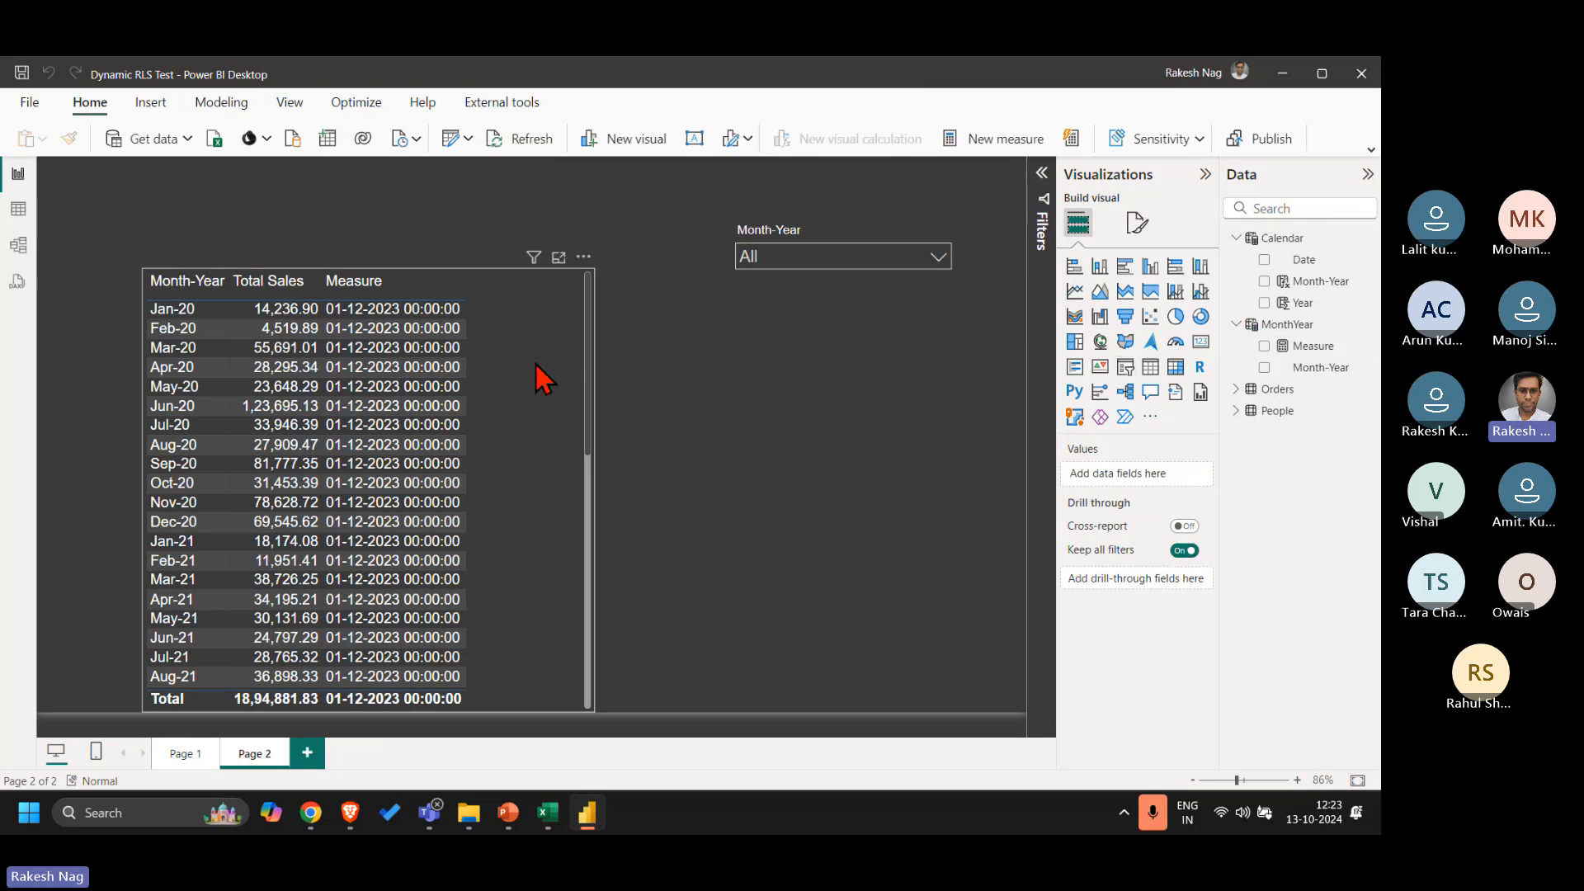
left_click(1312, 347)
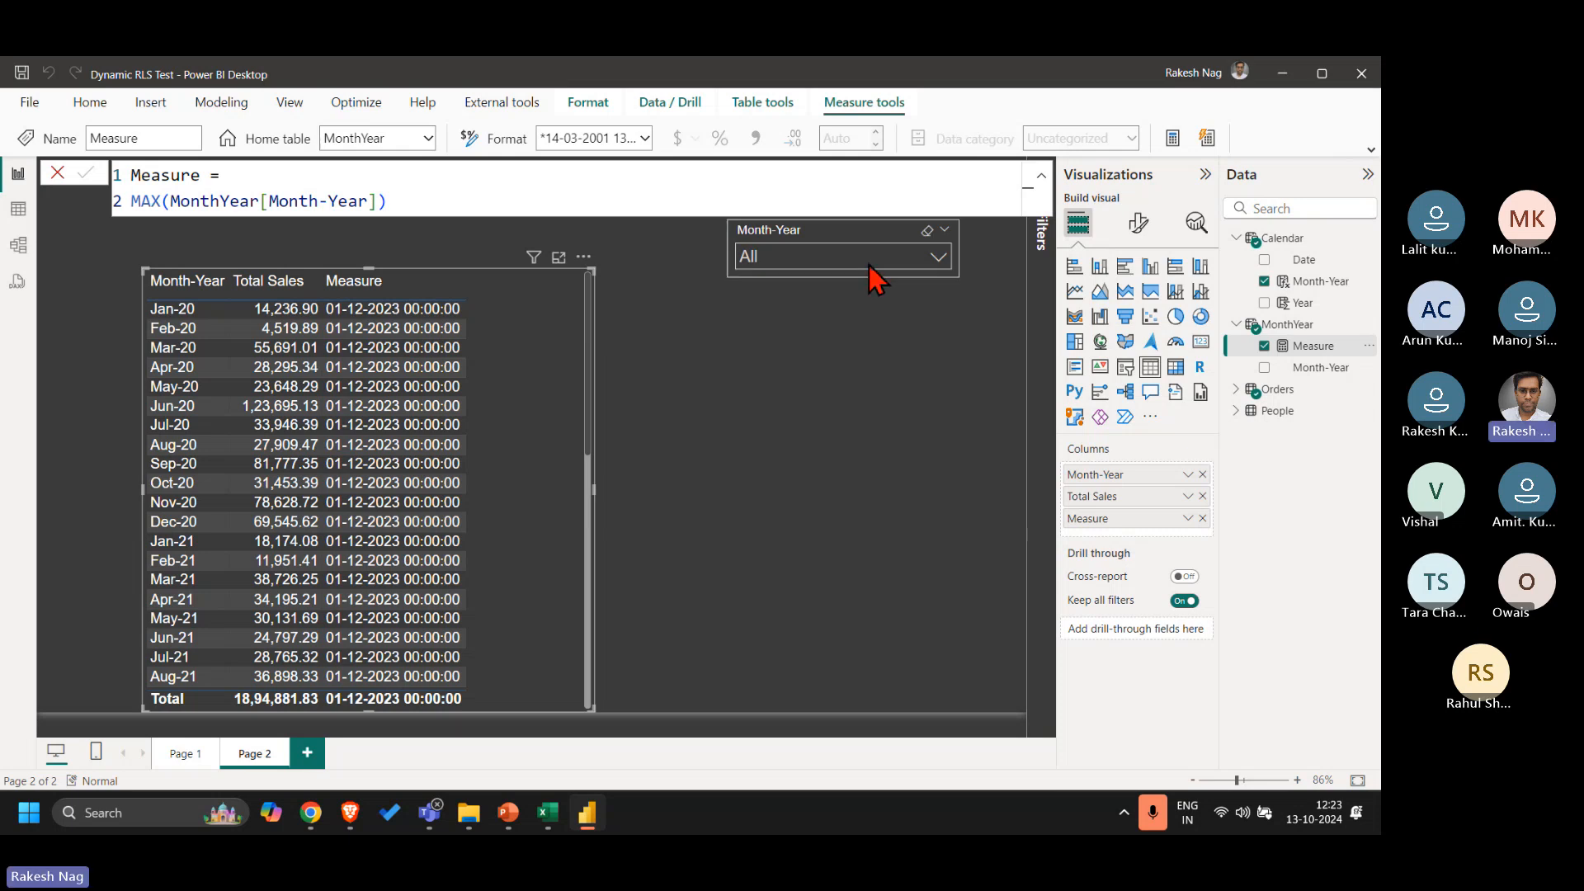
left_click(783, 259)
scroll(858, 347, "down", 15)
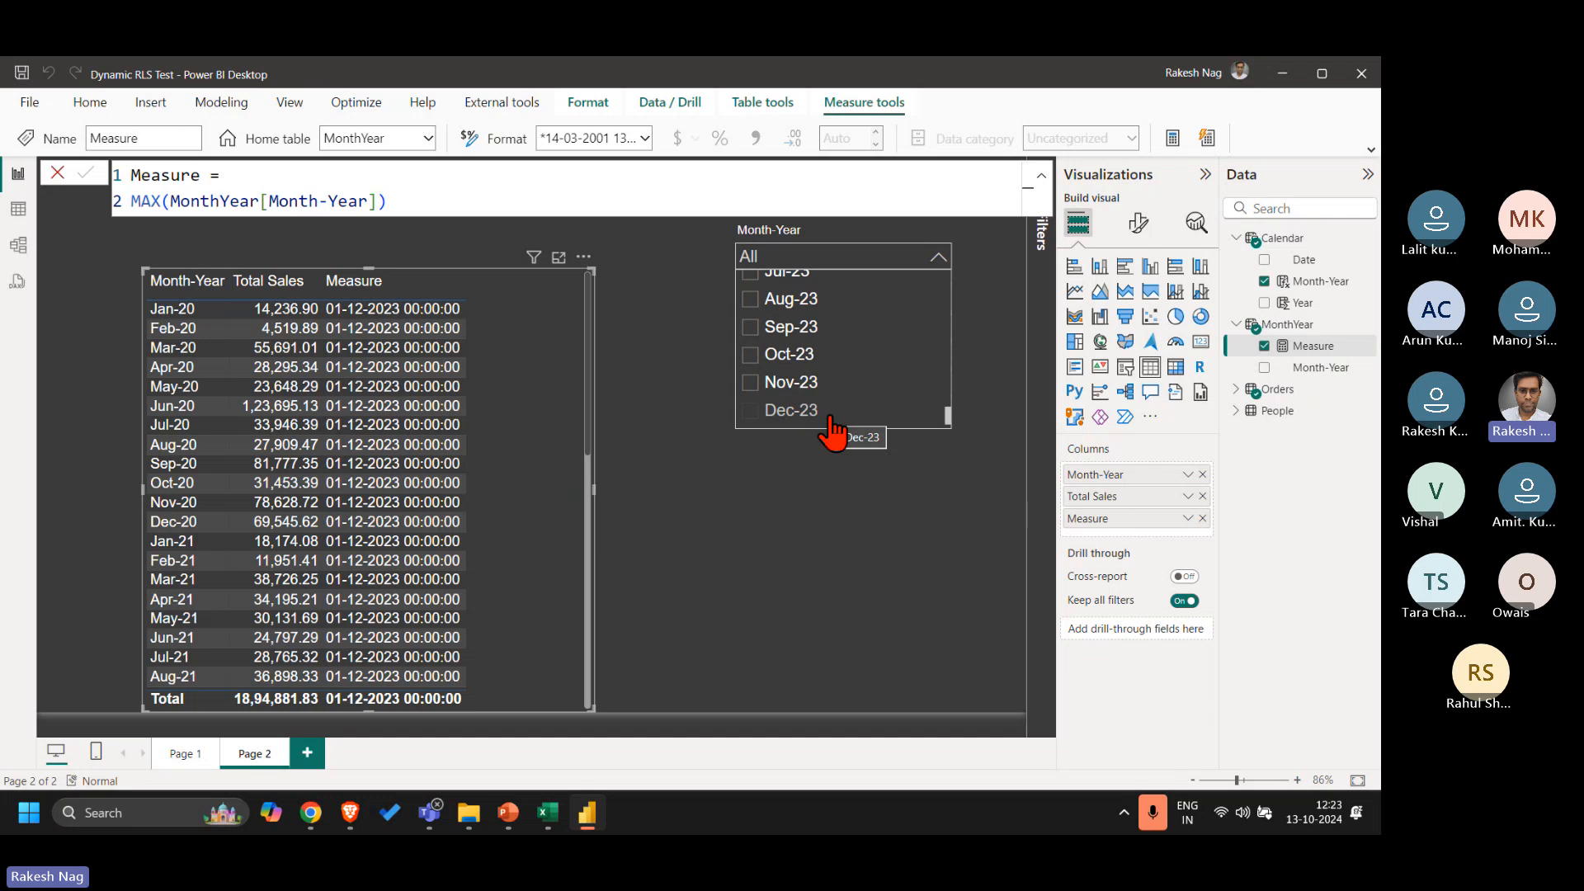
Step: Wrap the measure's MAX expression in EOMONTH with a 0-month offset: EOMONTH(MAX(MonthYear[Month-Year]),0)
left_click(427, 191)
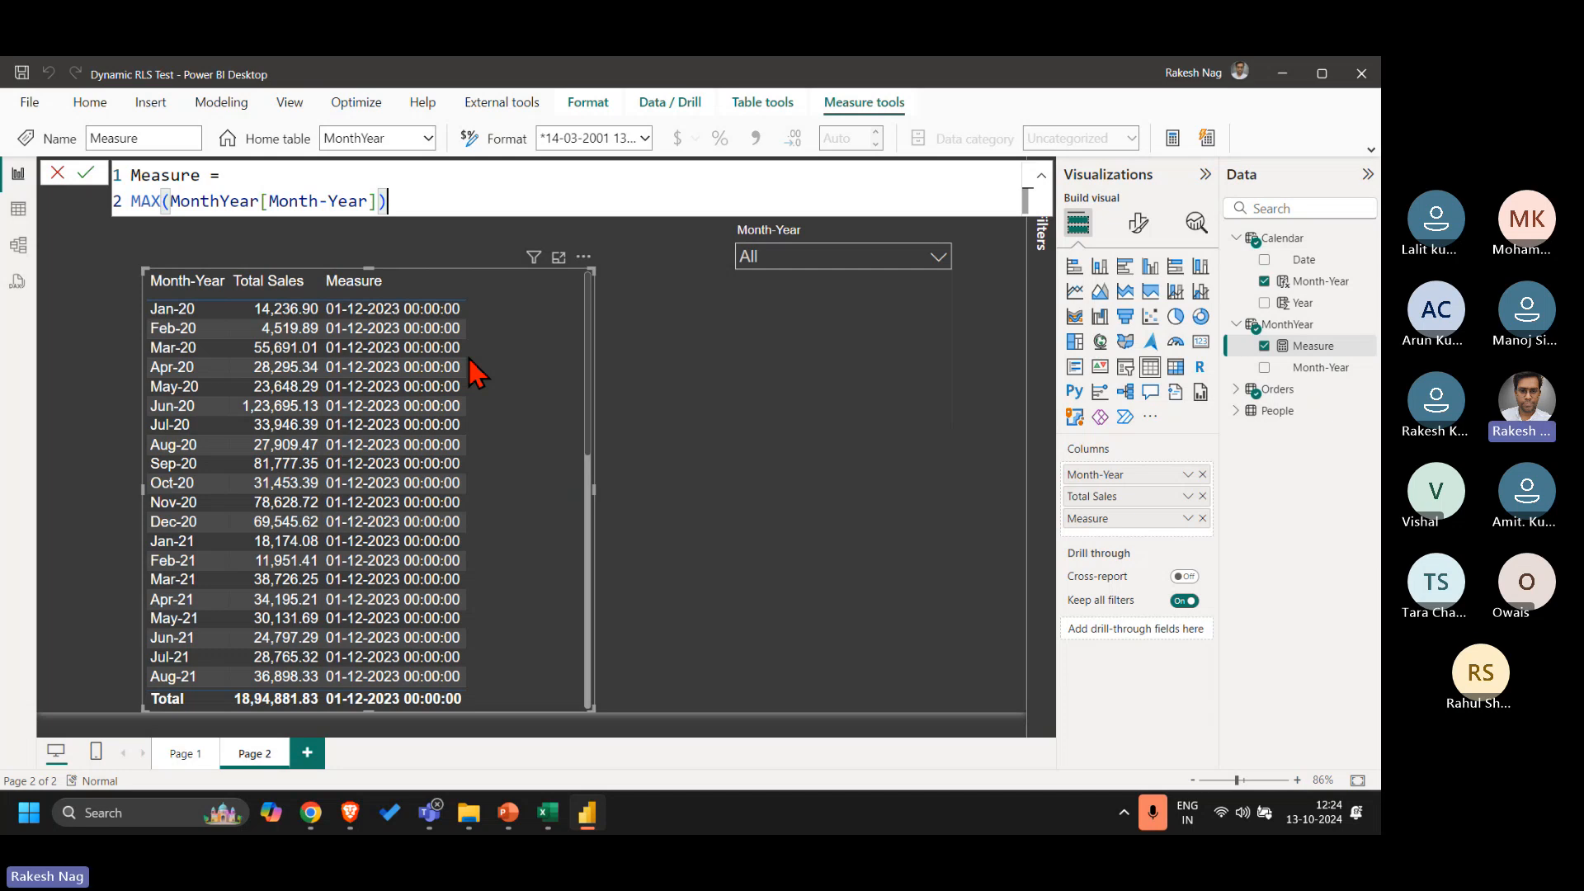
key("Home")
type("EOMONTH(")
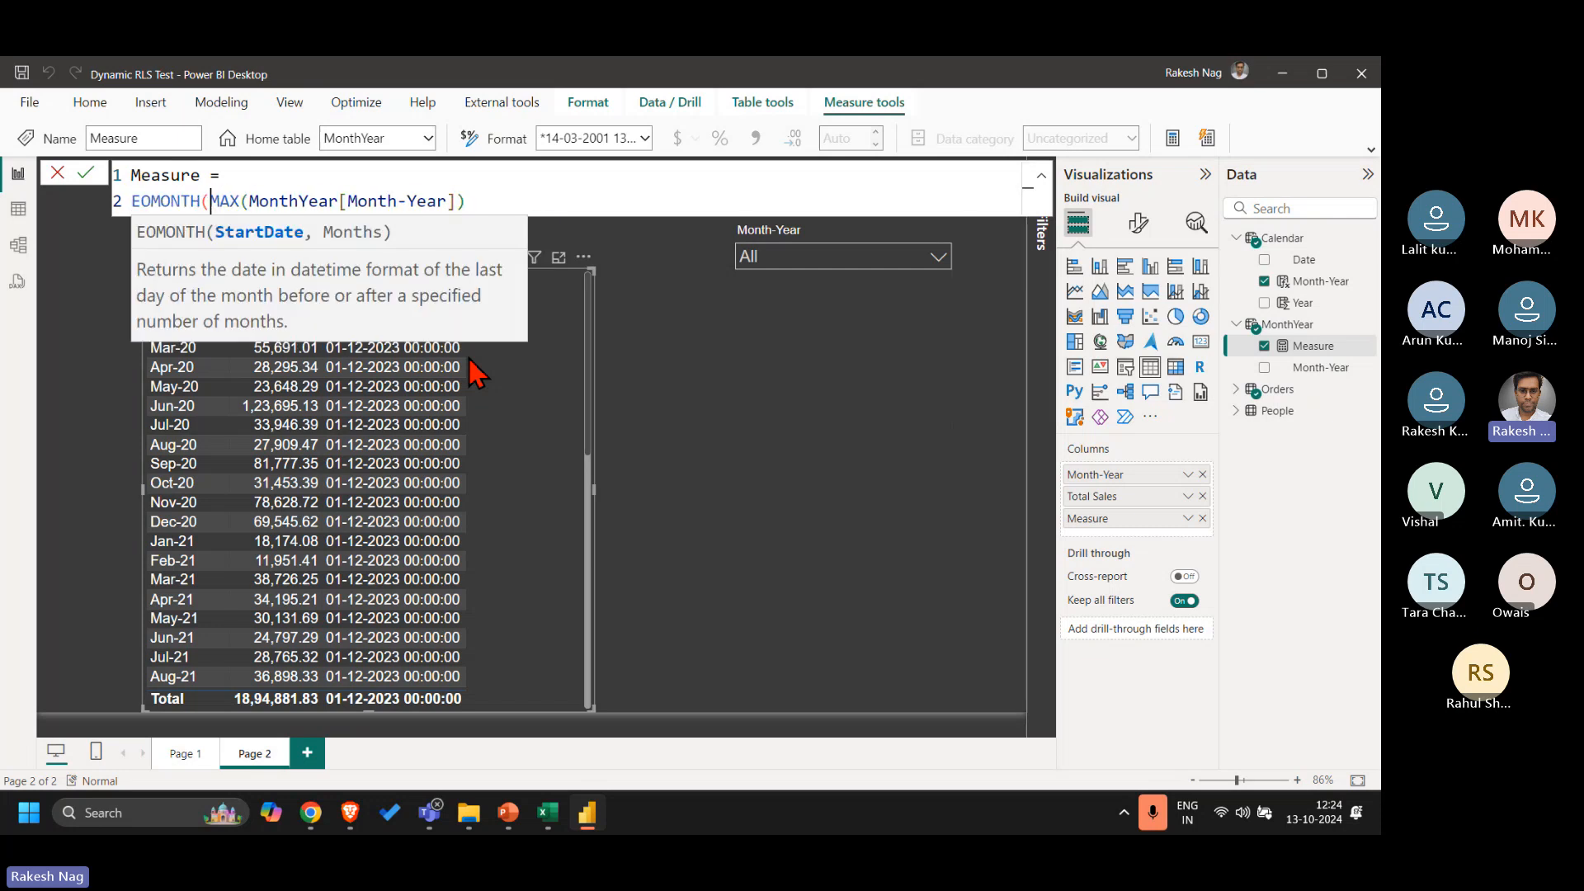
key("End")
type(",0)")
key("Return")
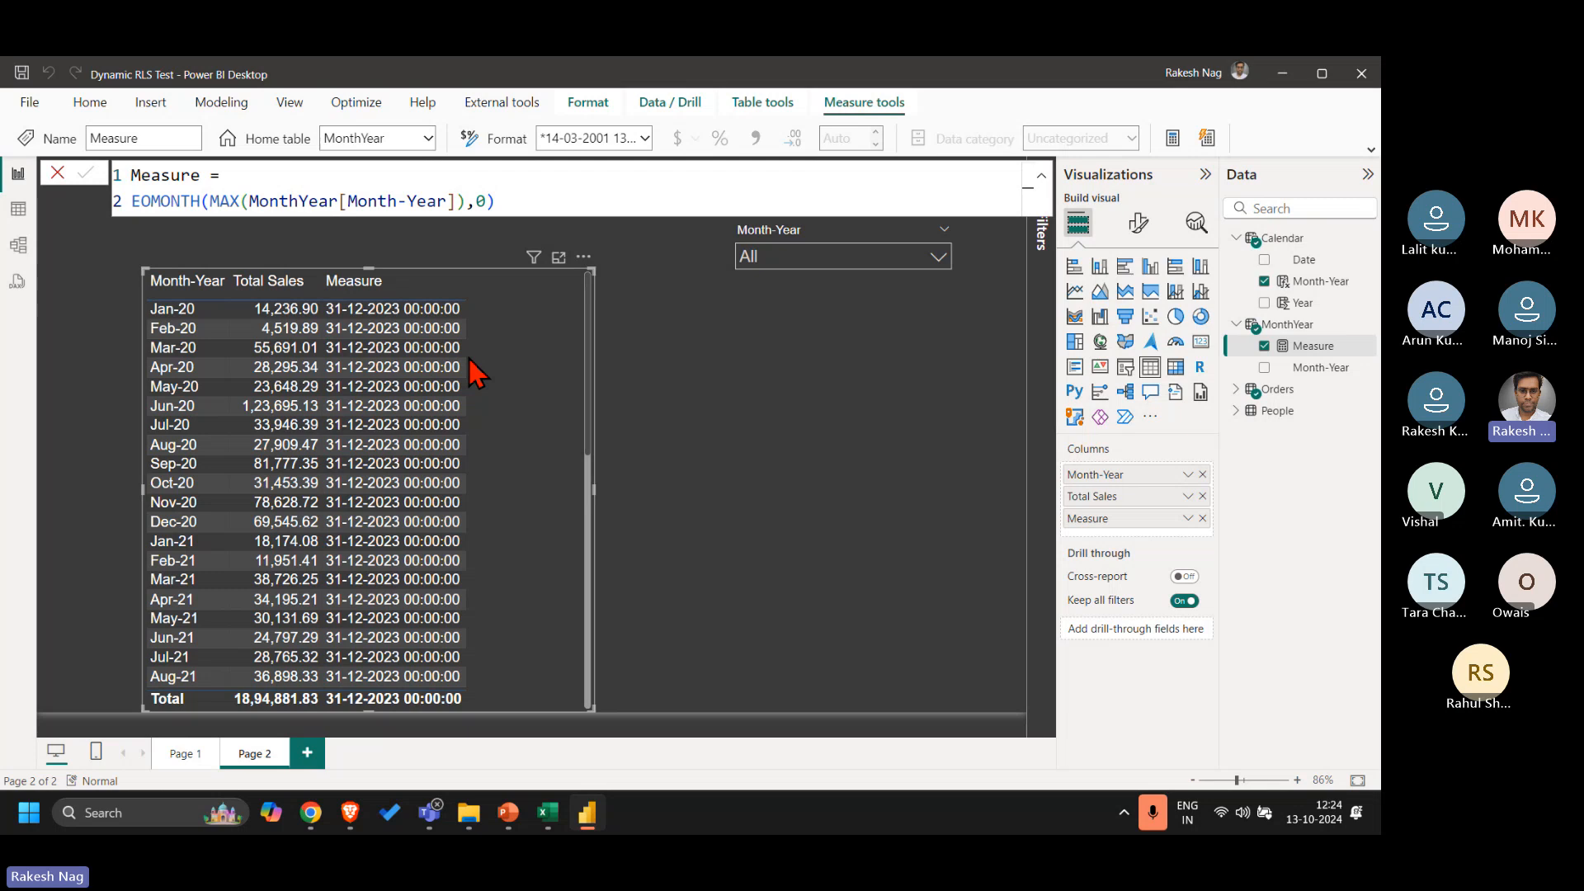
Step: Store the EOMONTH expression in a variable named endDate and have the measure RETURN endDate
left_click(523, 195)
key("Home")
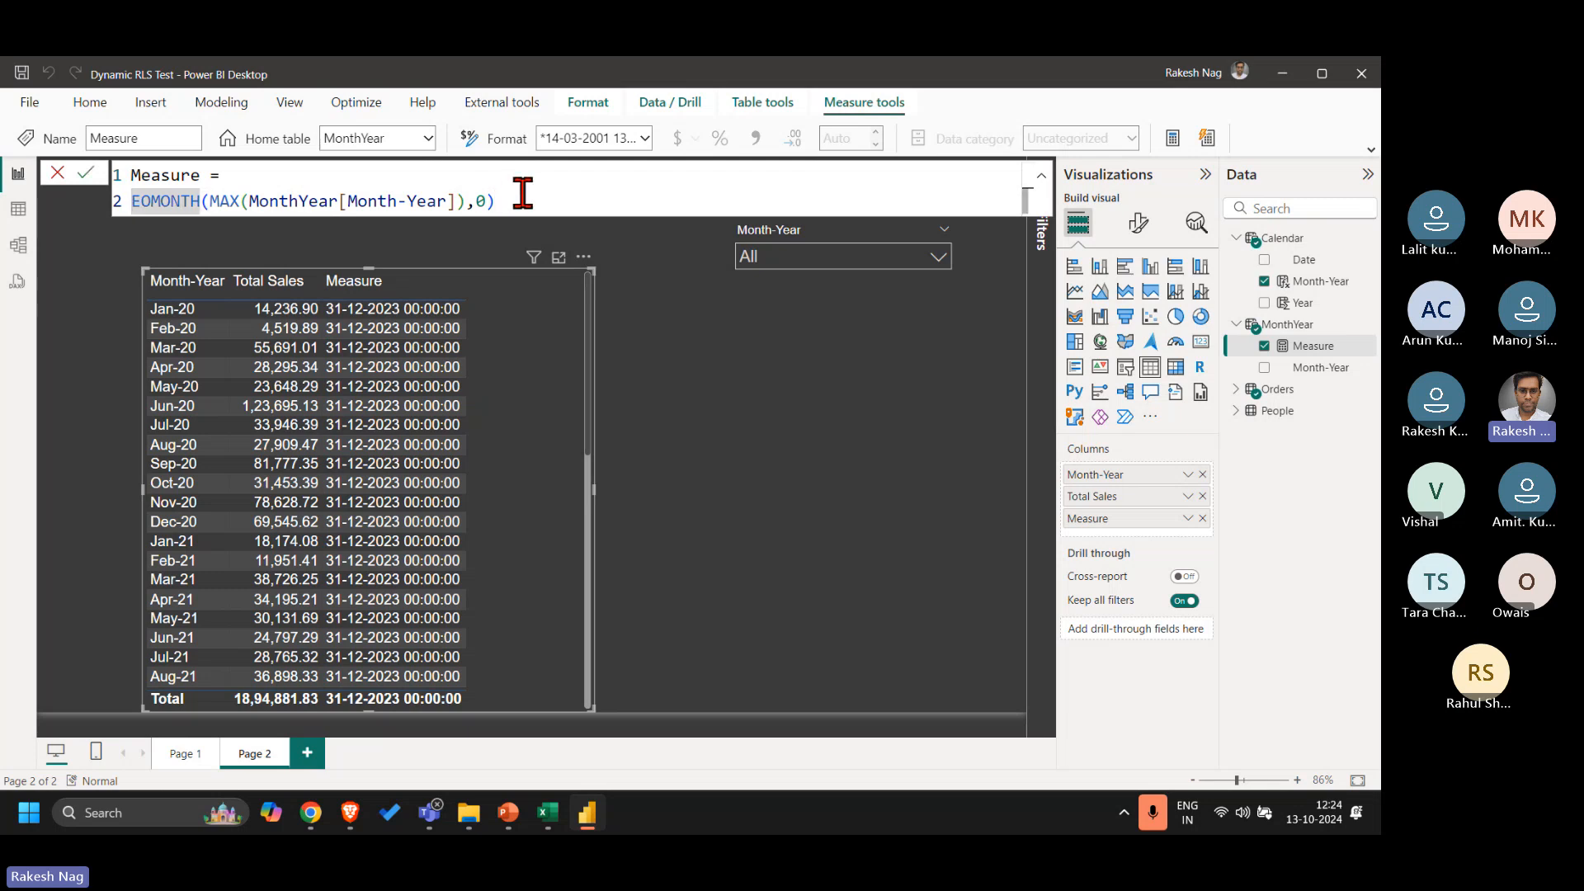
type("Var ")
type("endDate =")
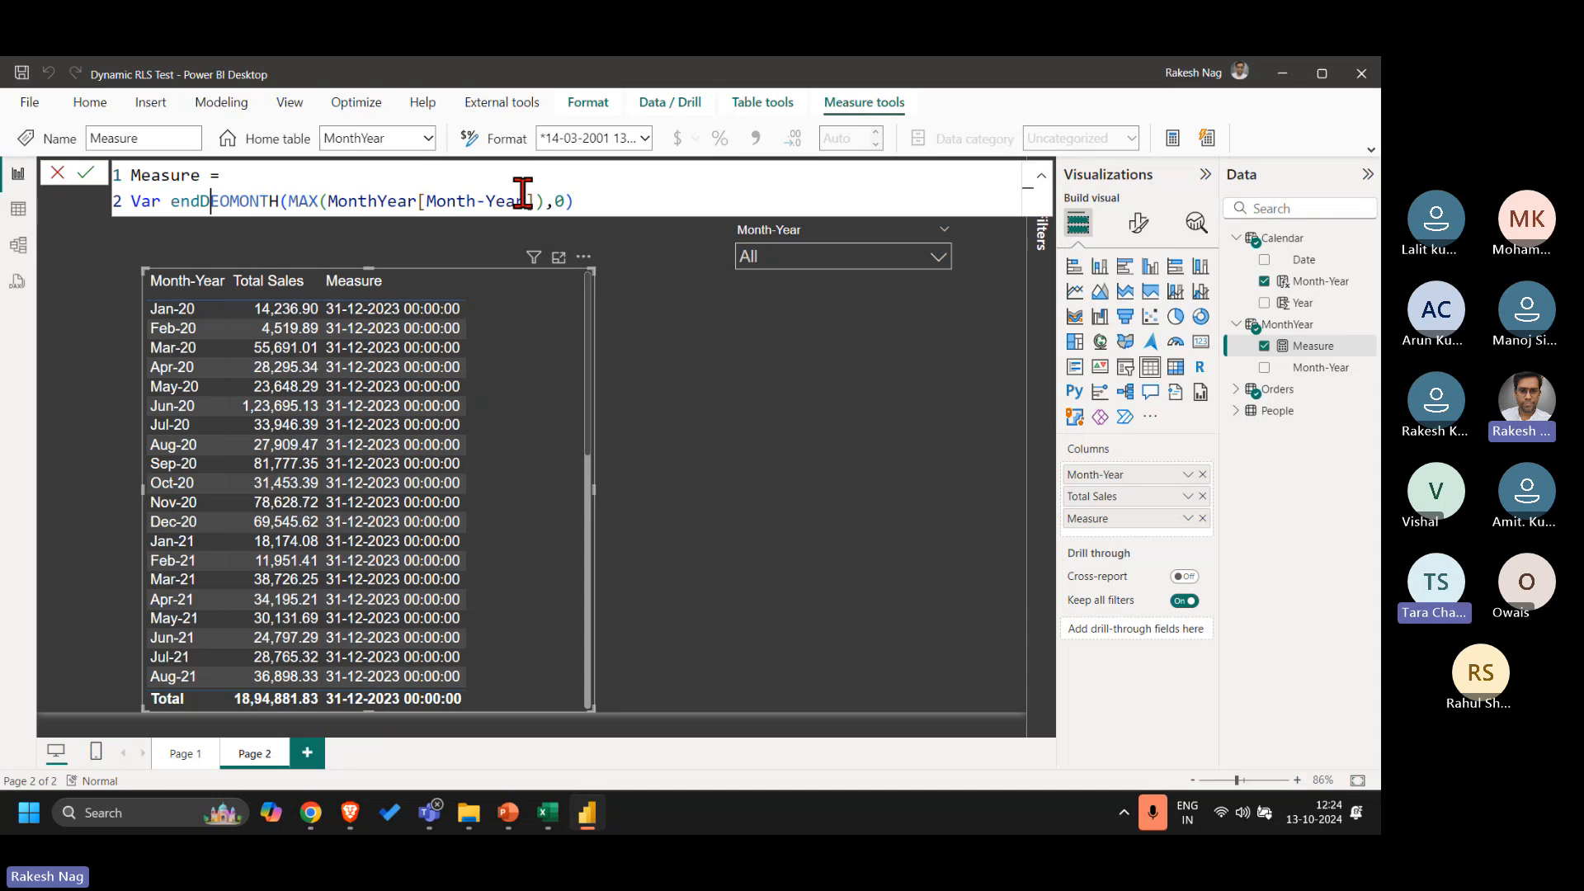
key("End")
key("shift+Return")
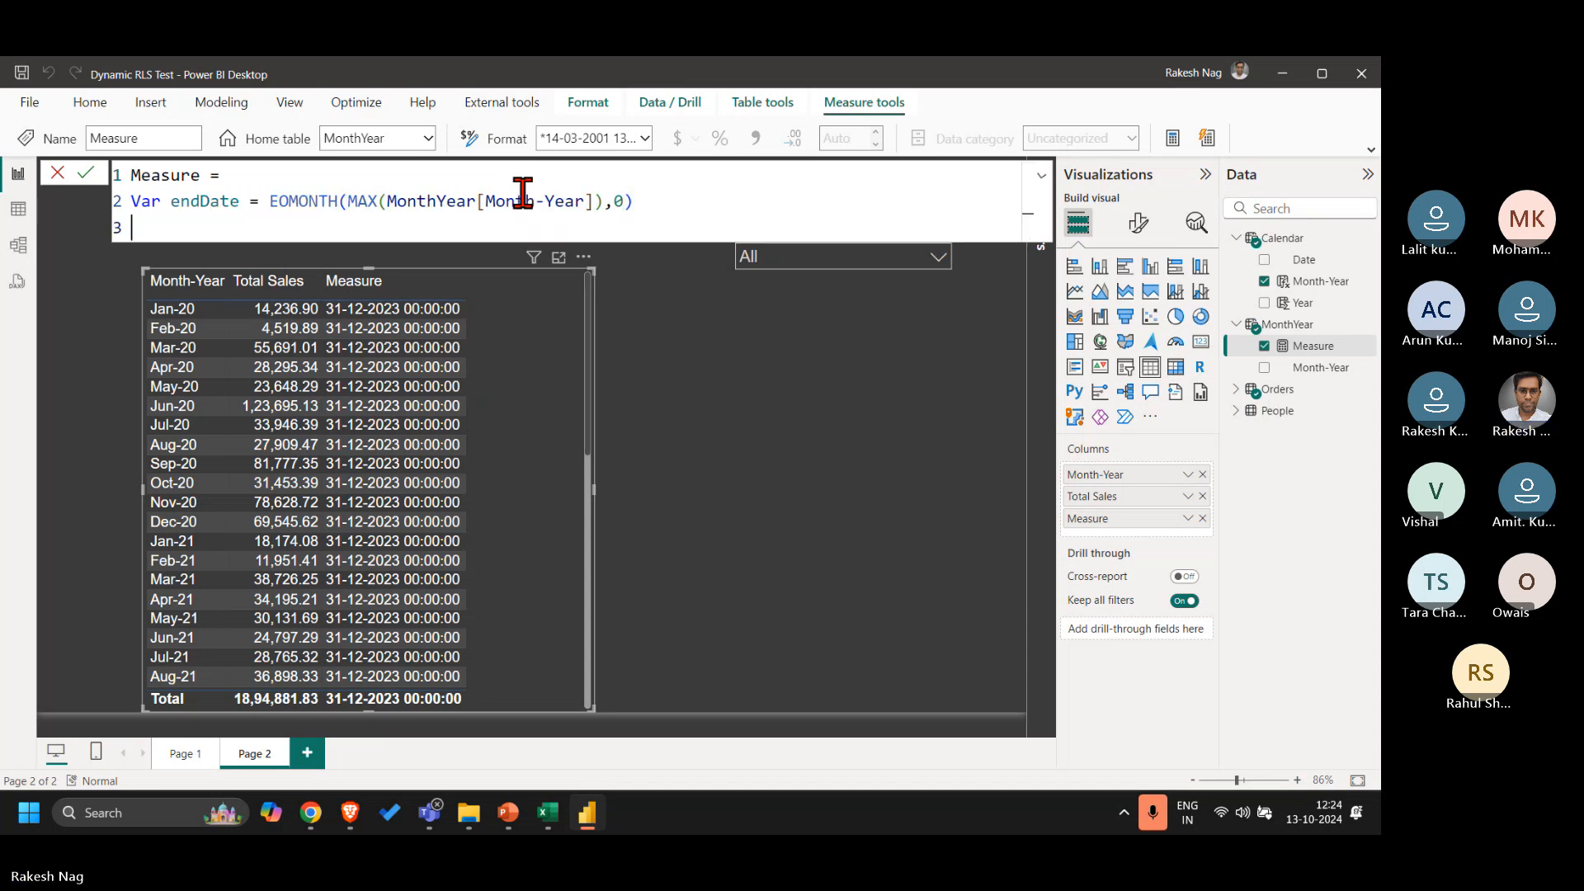
type("RETURN")
key("shift+Return")
type("endDate")
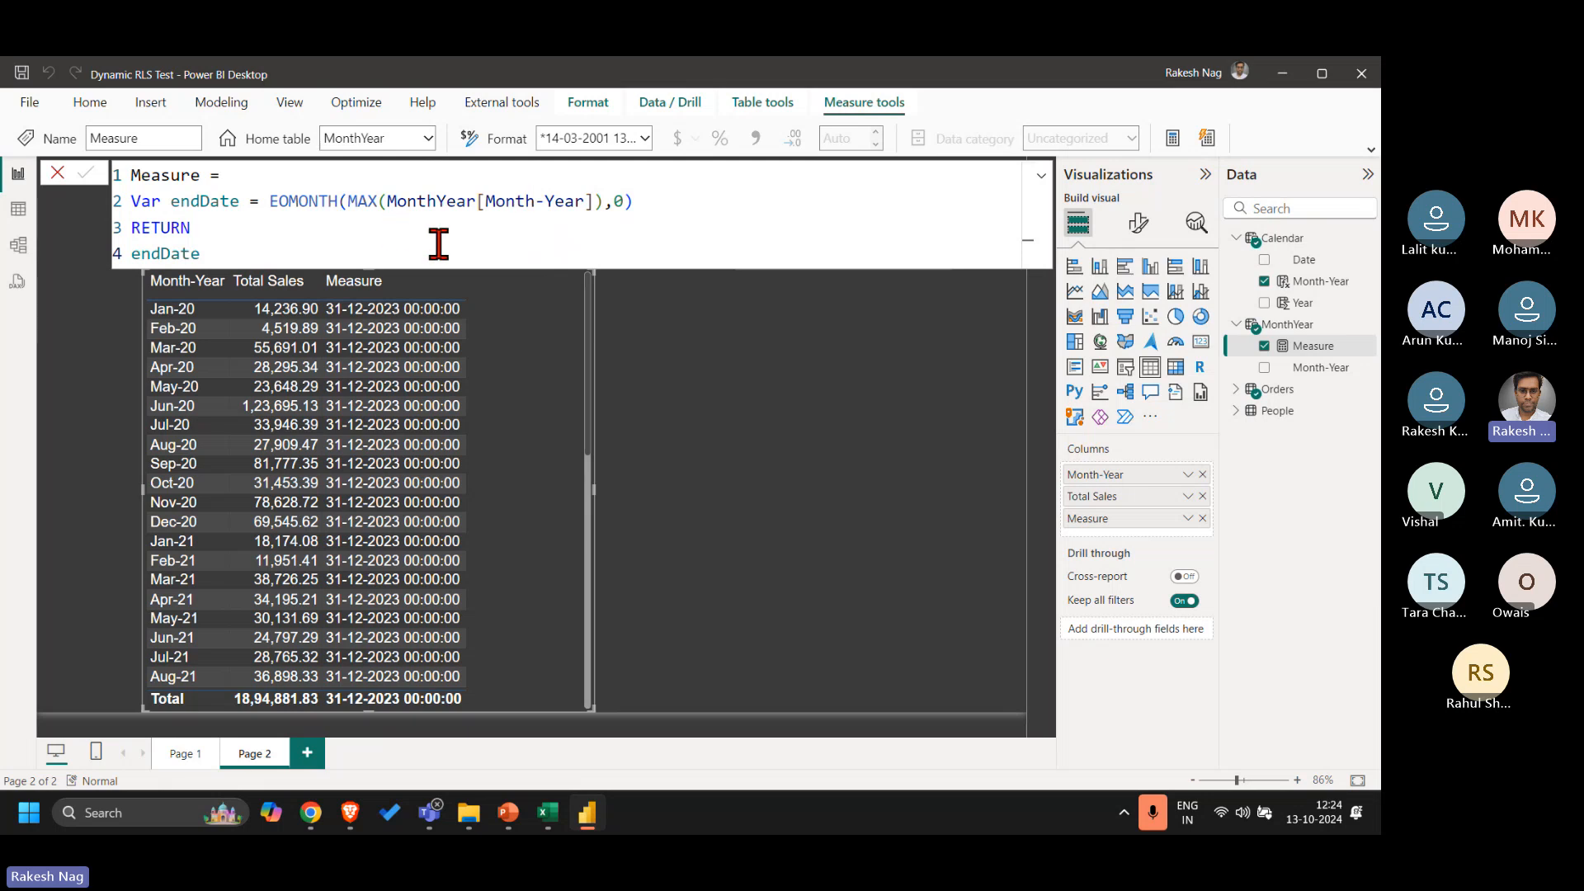
Step: Begin declaring a second variable, StartDate, on a new line between the endDate variable and RETURN
left_click(721, 201)
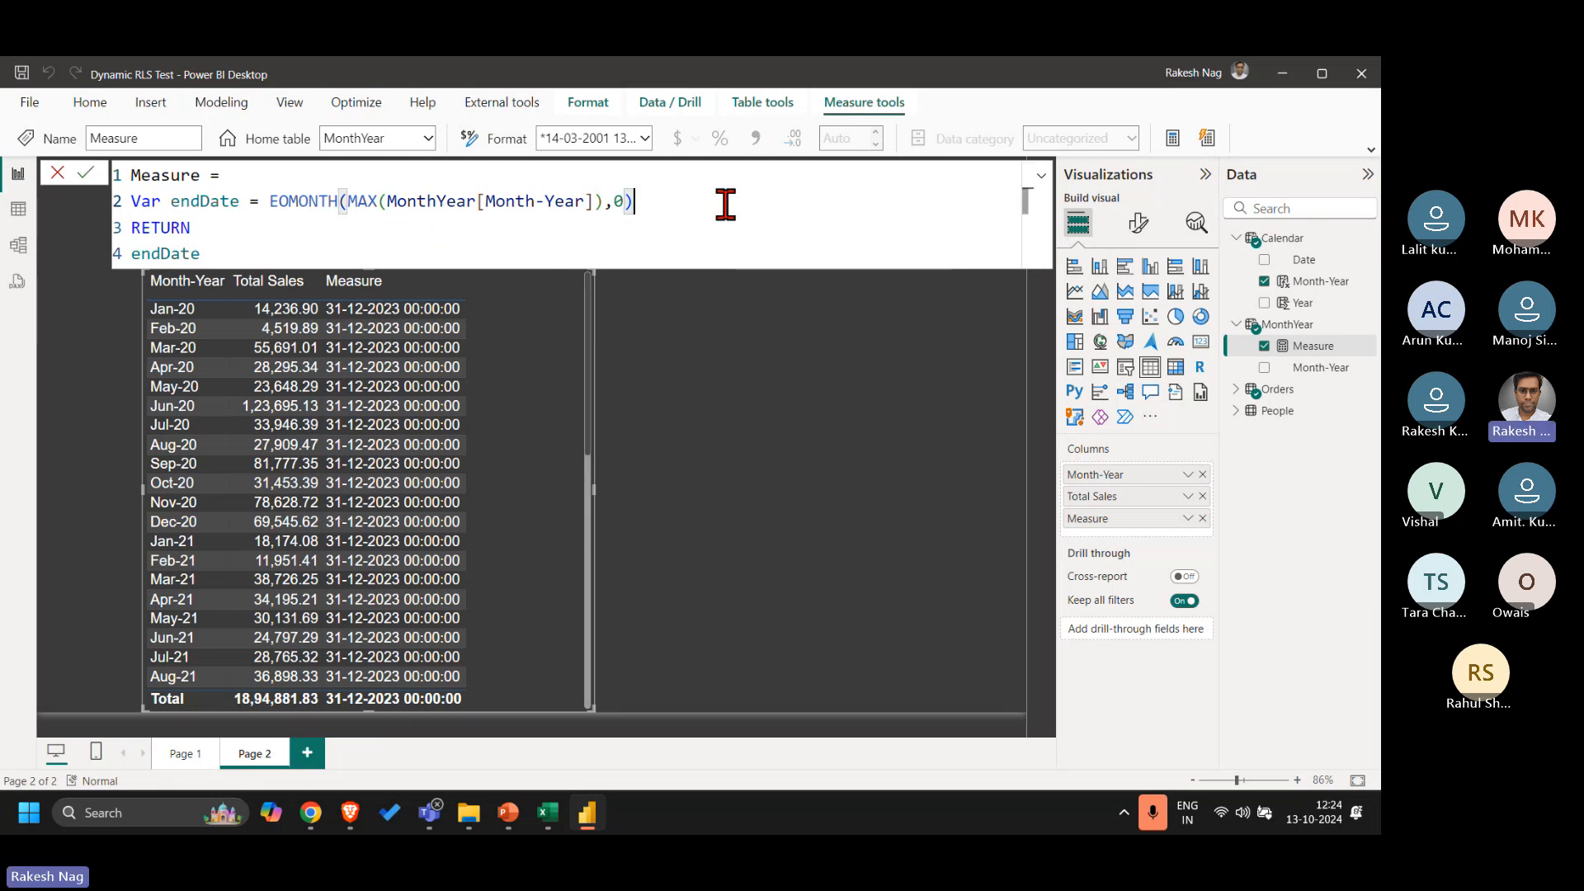
key("shift+Return")
type("Var Sr")
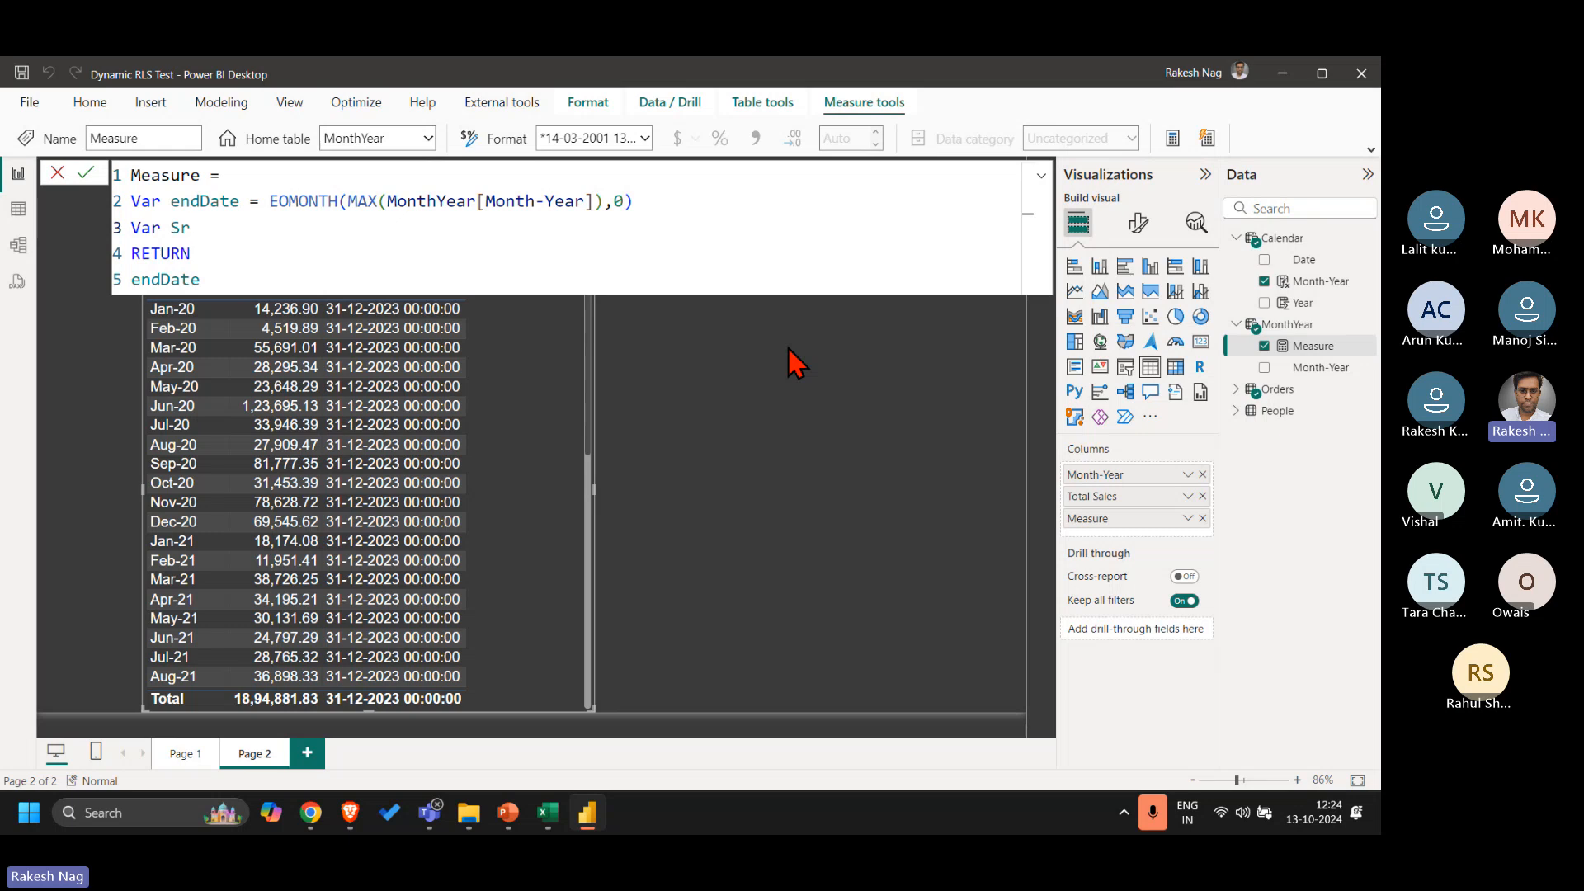
key("BackSpace")
type("tartDate =")
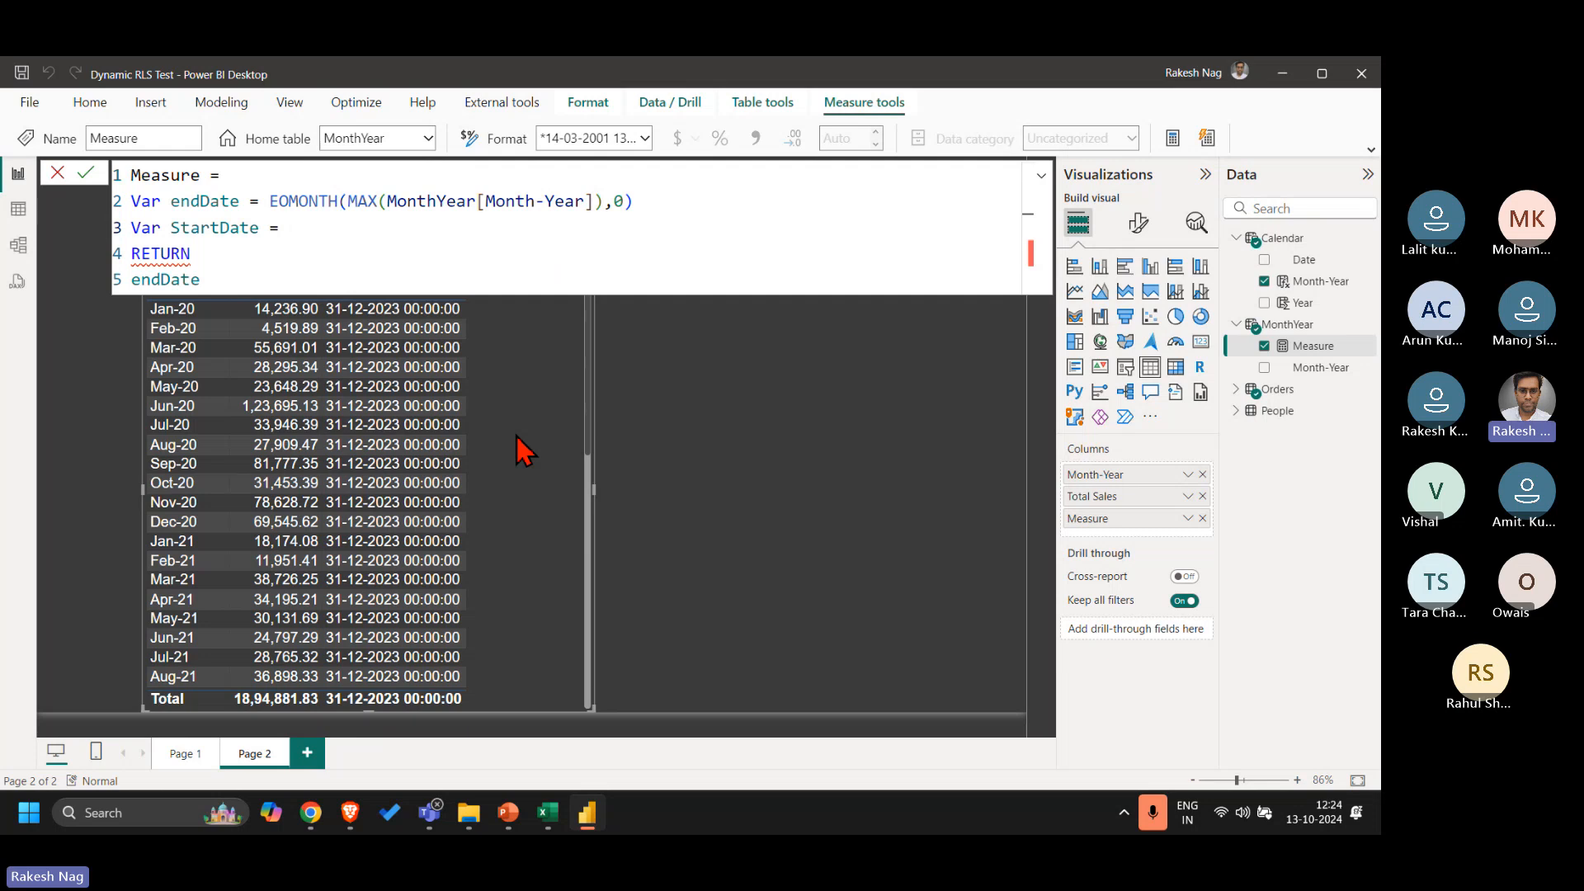
Step: Switch to the Book1 Excel workbook and examine the Oct-23 to Oct-24 month list against the MonthYear selection in H32
key("alt+Tab")
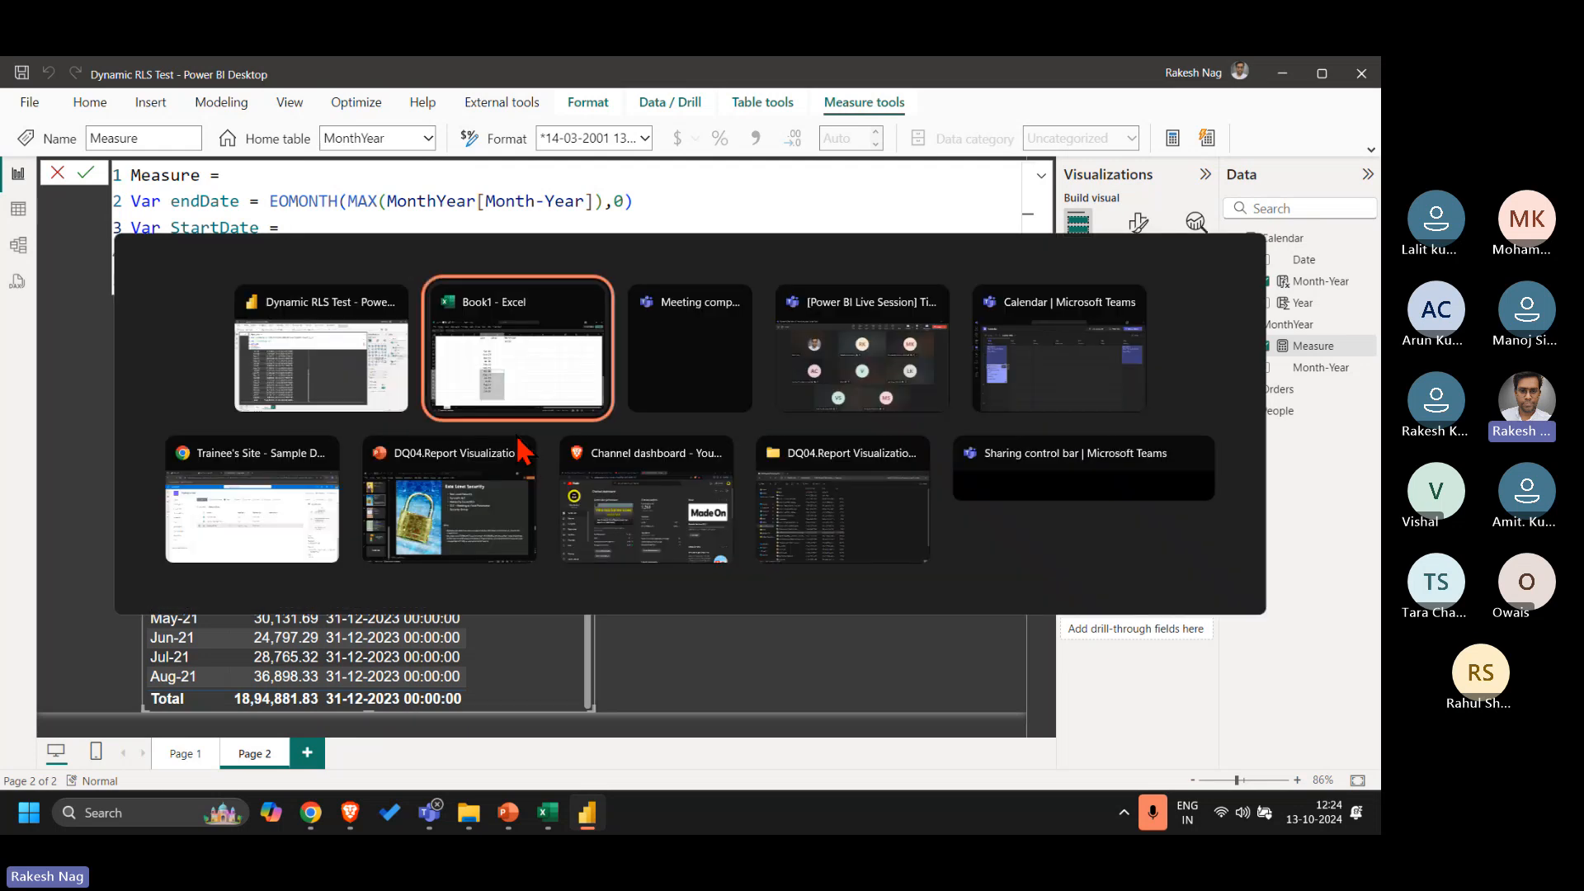
left_click(514, 433)
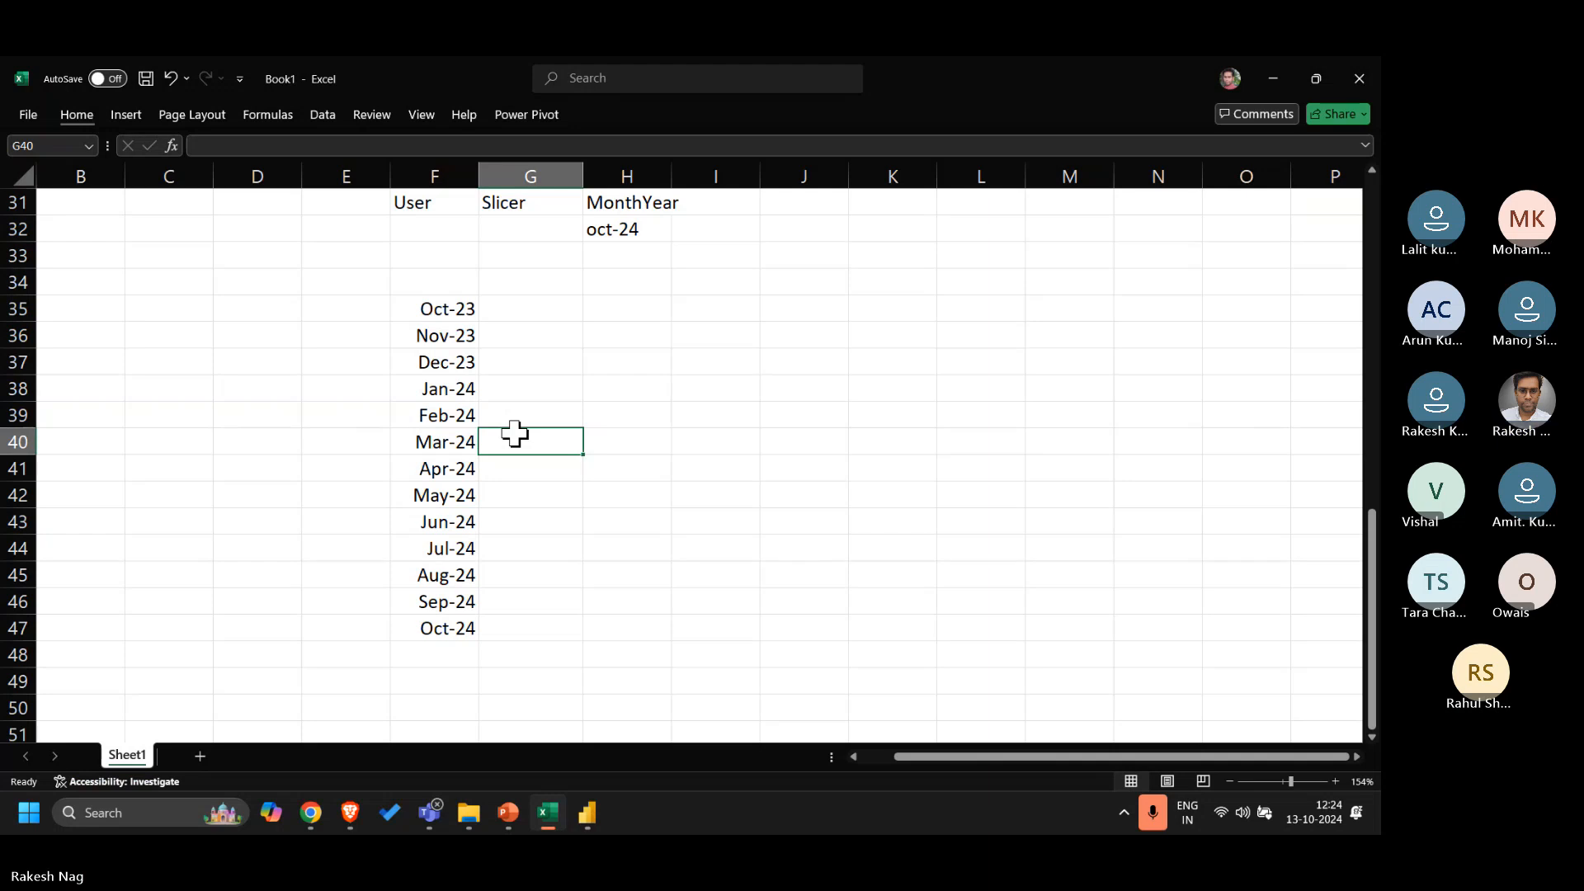
left_click(649, 232)
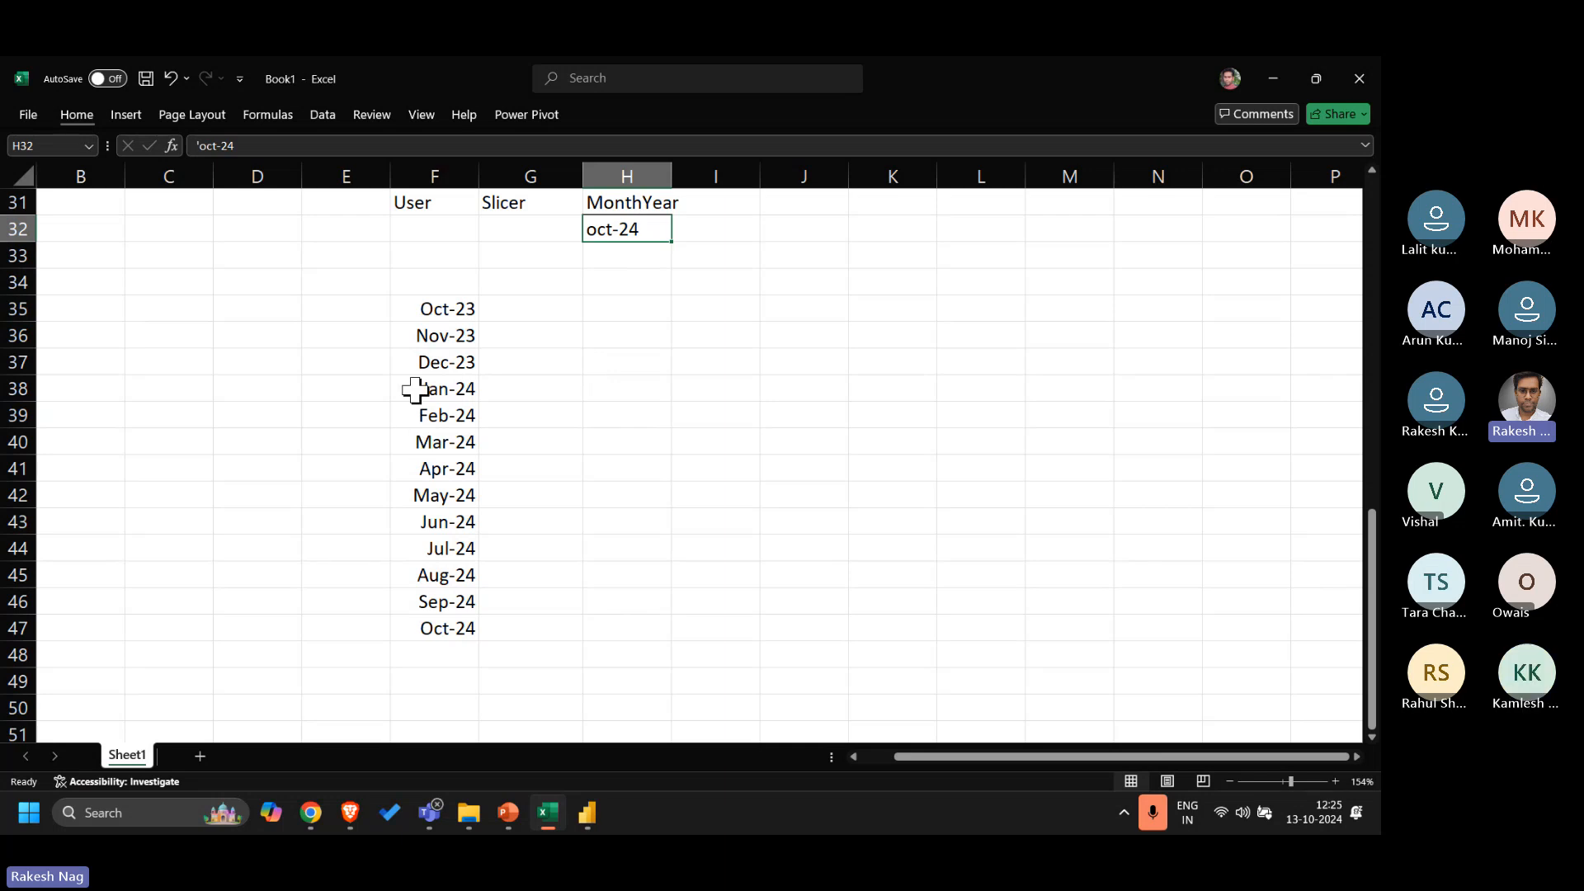
left_click_drag(415, 388, 451, 627)
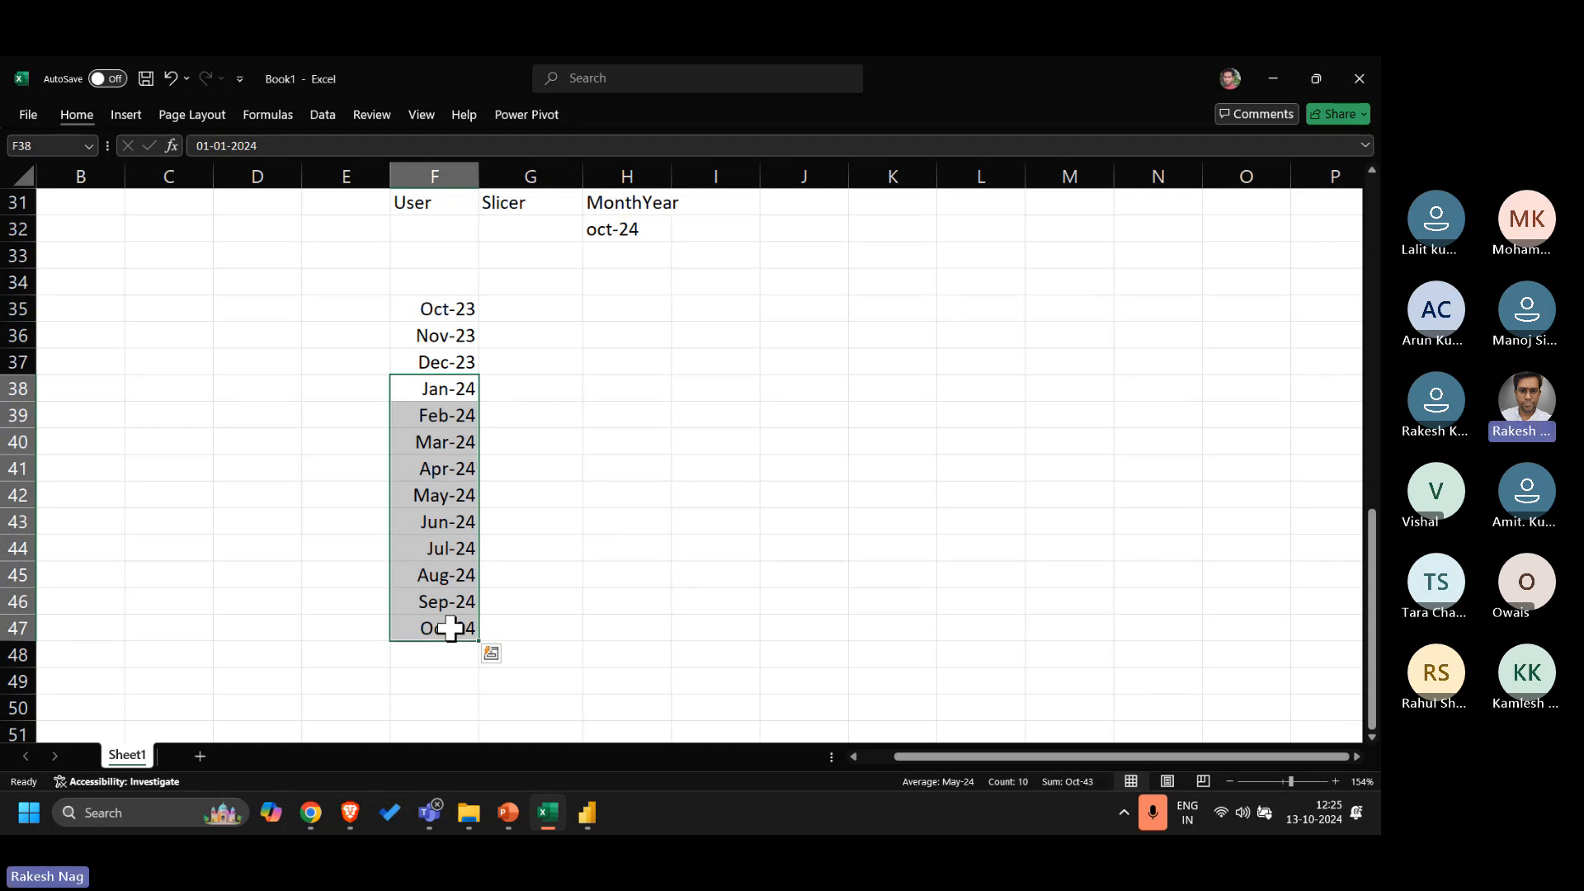
left_click_drag(435, 307, 445, 361)
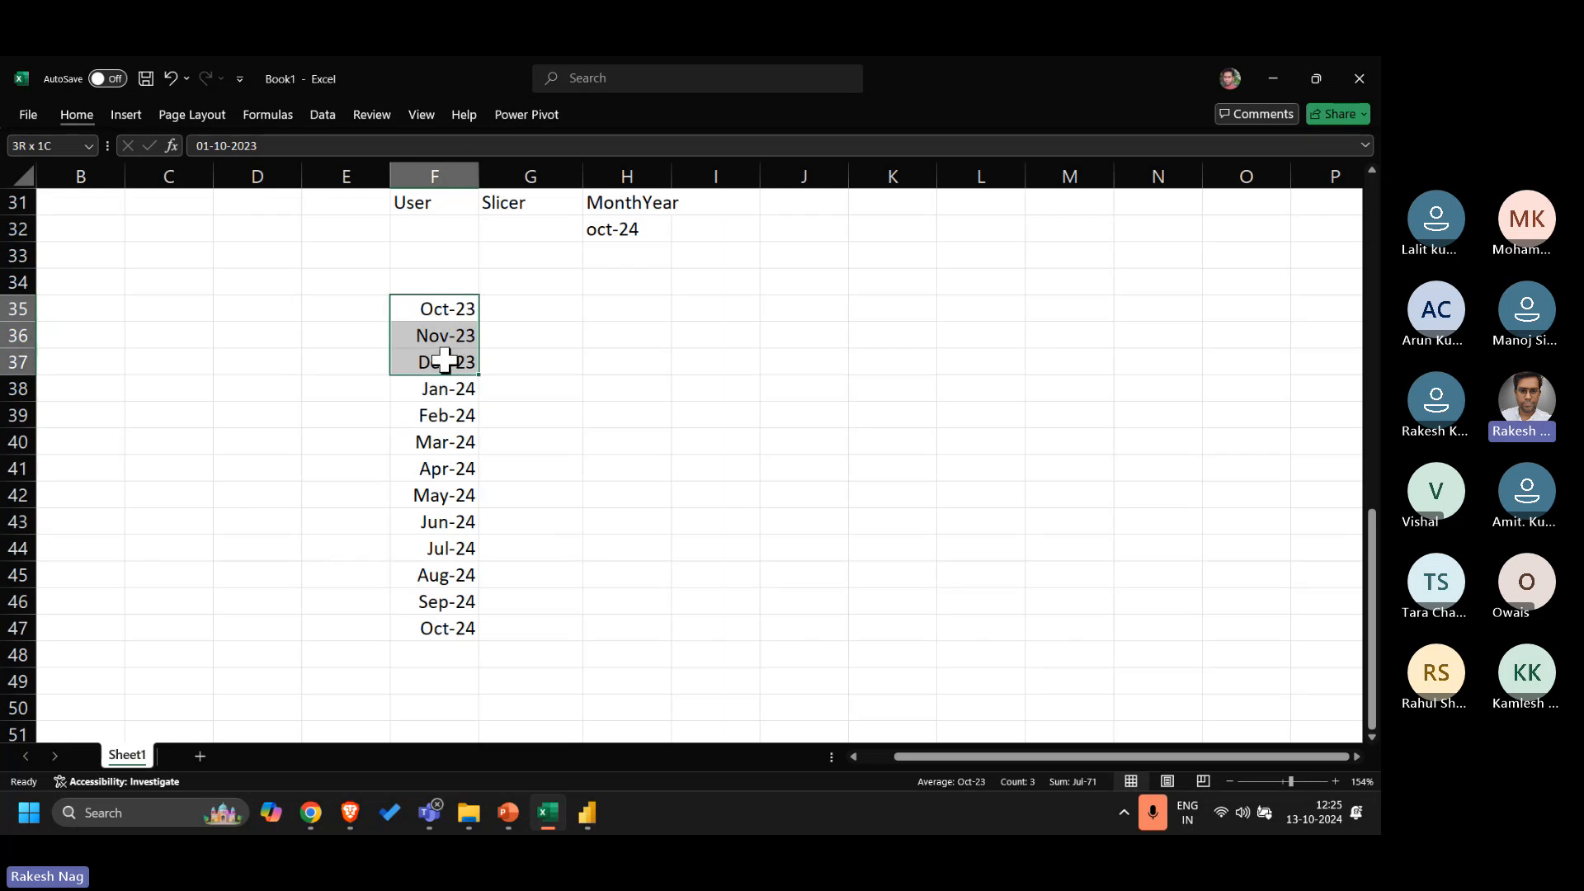
left_click(654, 232)
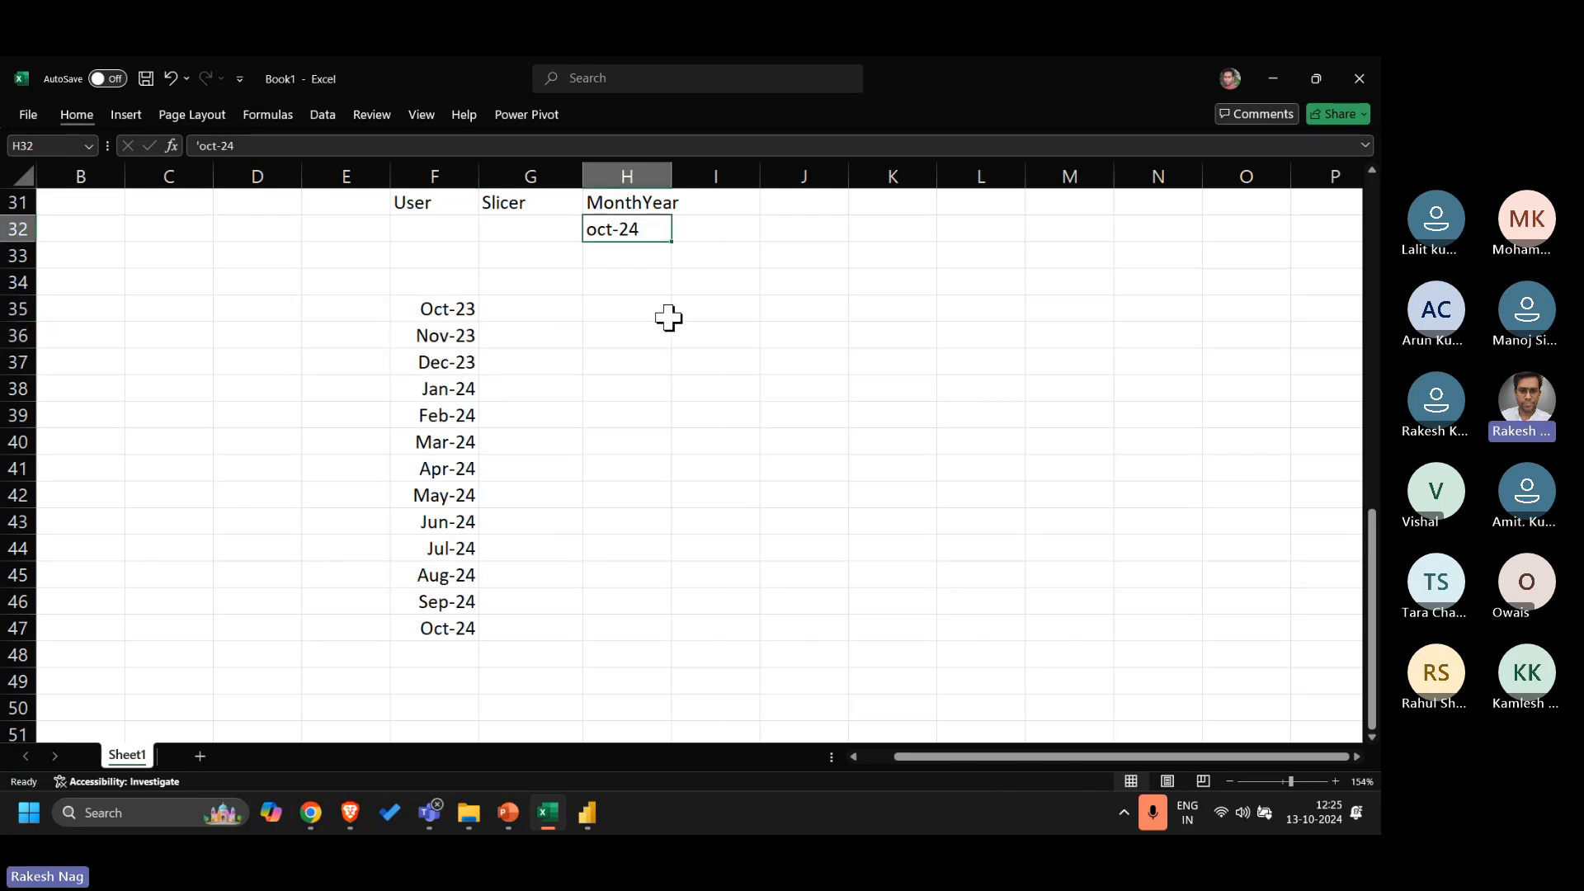
left_click_drag(372, 307, 484, 307)
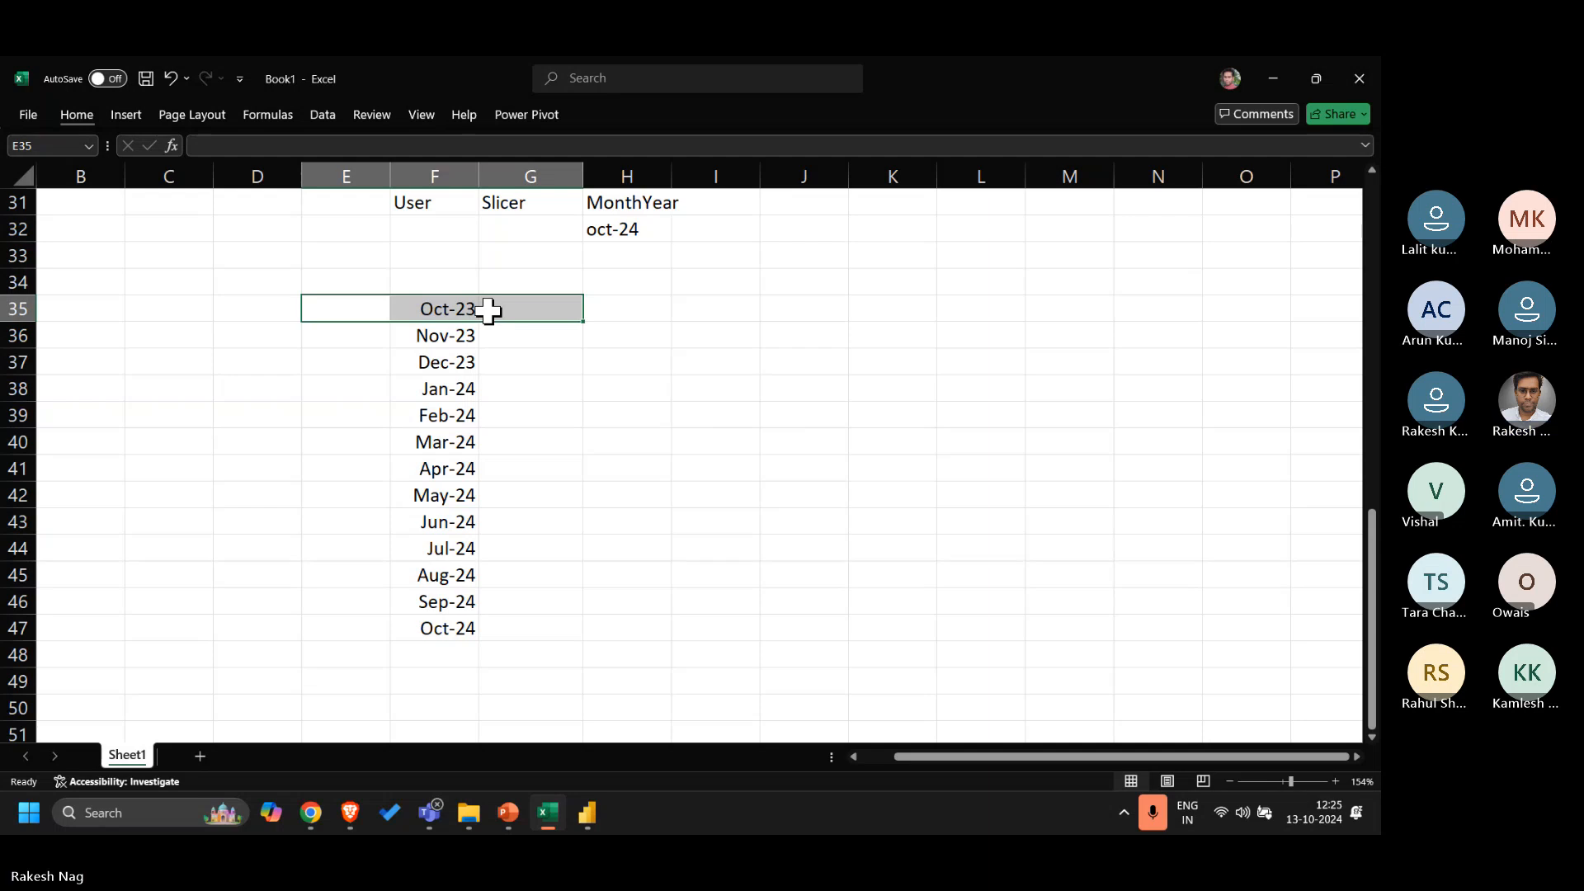
Step: Convert the text entry oct-24 in cell H32 into a real date by removing its leading apostrophe
left_click(641, 233)
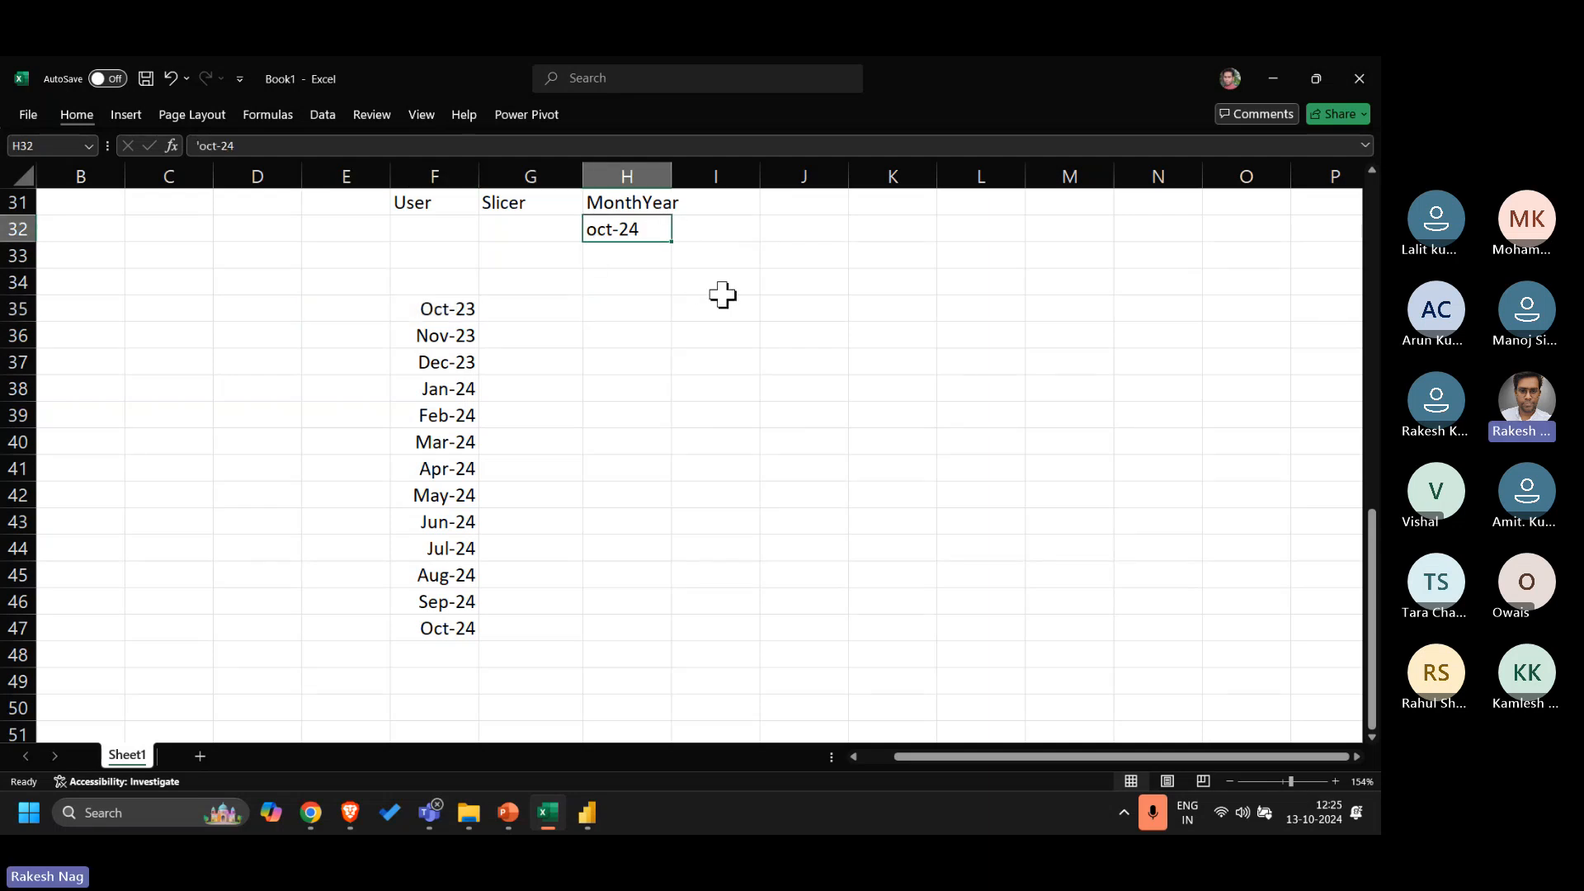
key("F2")
key("Home")
key("Delete")
key("Return")
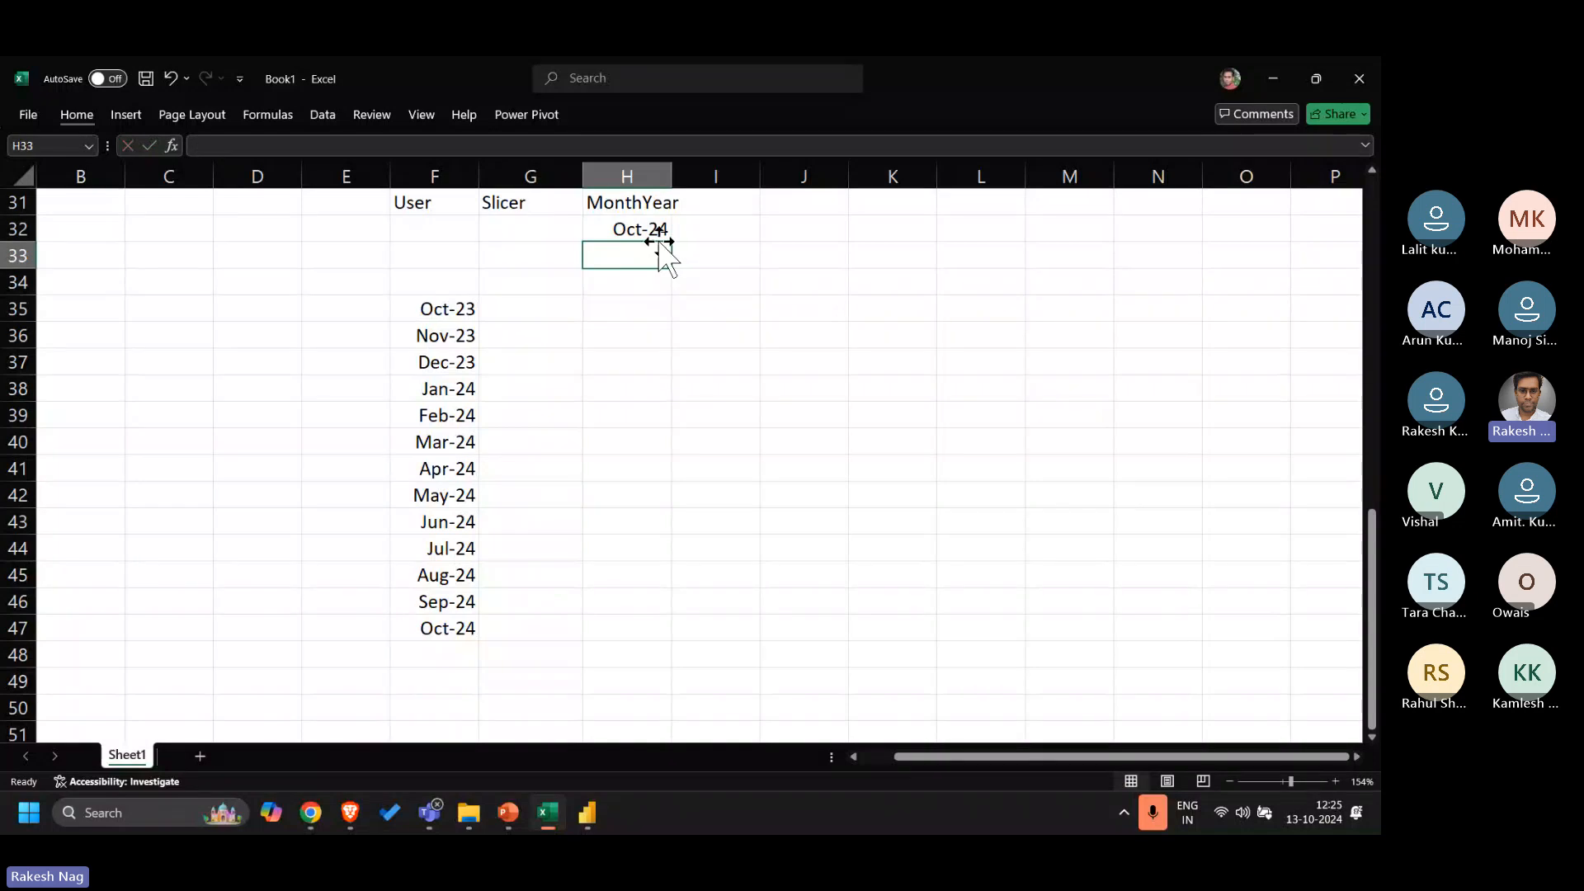
Step: Calculate the previous year in cell H34 with the formula =YEAR(H32)-1
key("Down")
type("=Year")
key("Tab")
key("Up")
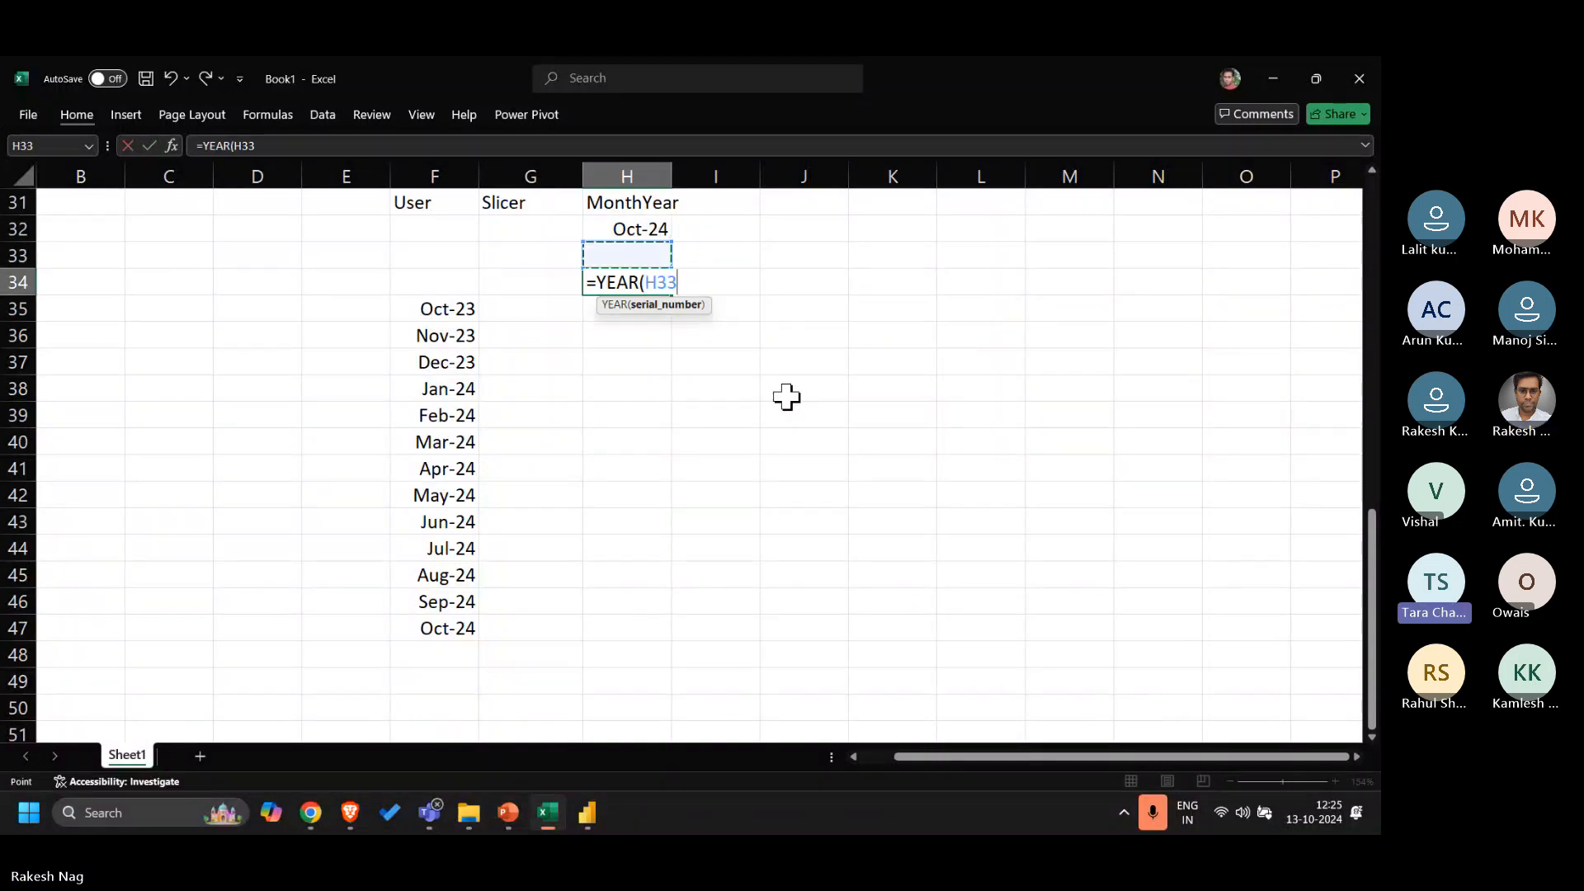
key("Up")
key("Return")
key("Up")
key("F2")
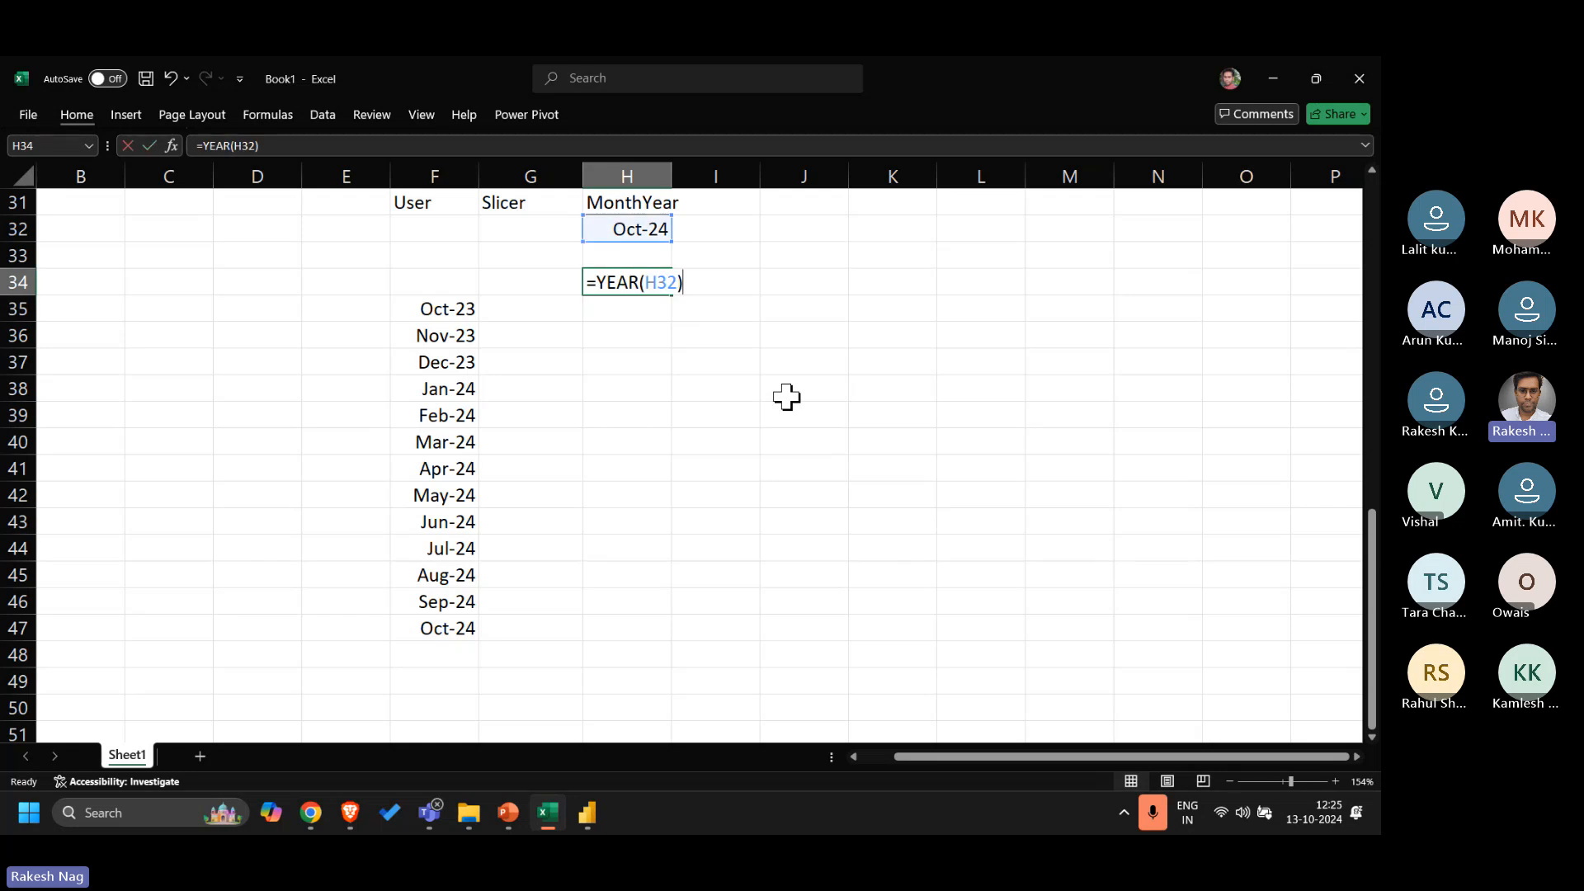
type("-1")
key("Return")
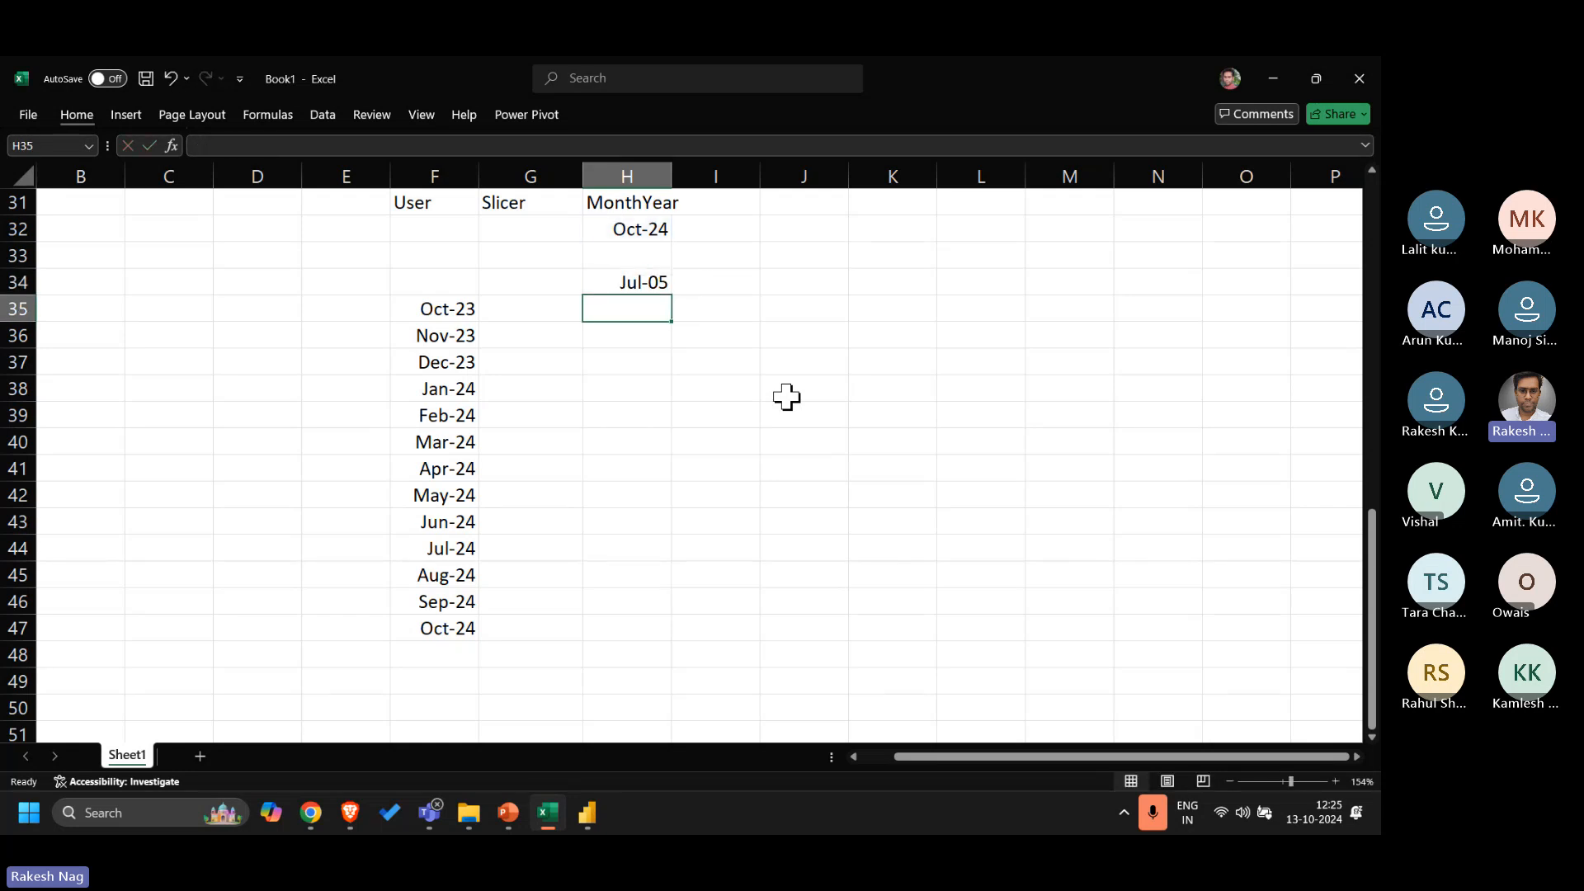
Step: Apply the General number format to the year formula in cell H34
key("Up")
key("F2")
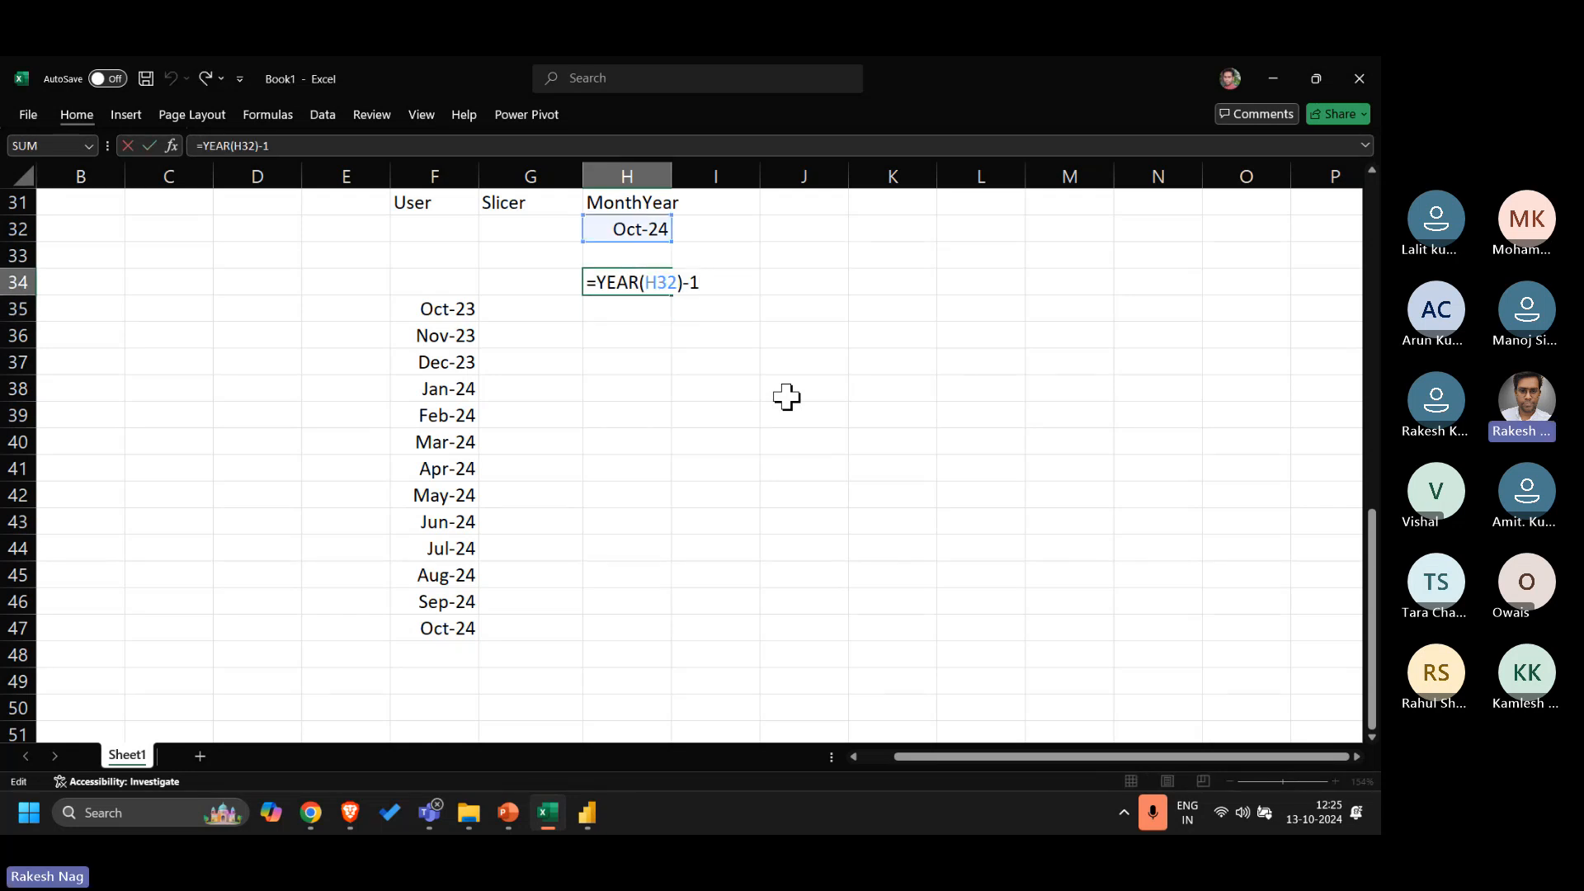
key("ctrl+Return")
key("ctrl+shift+1")
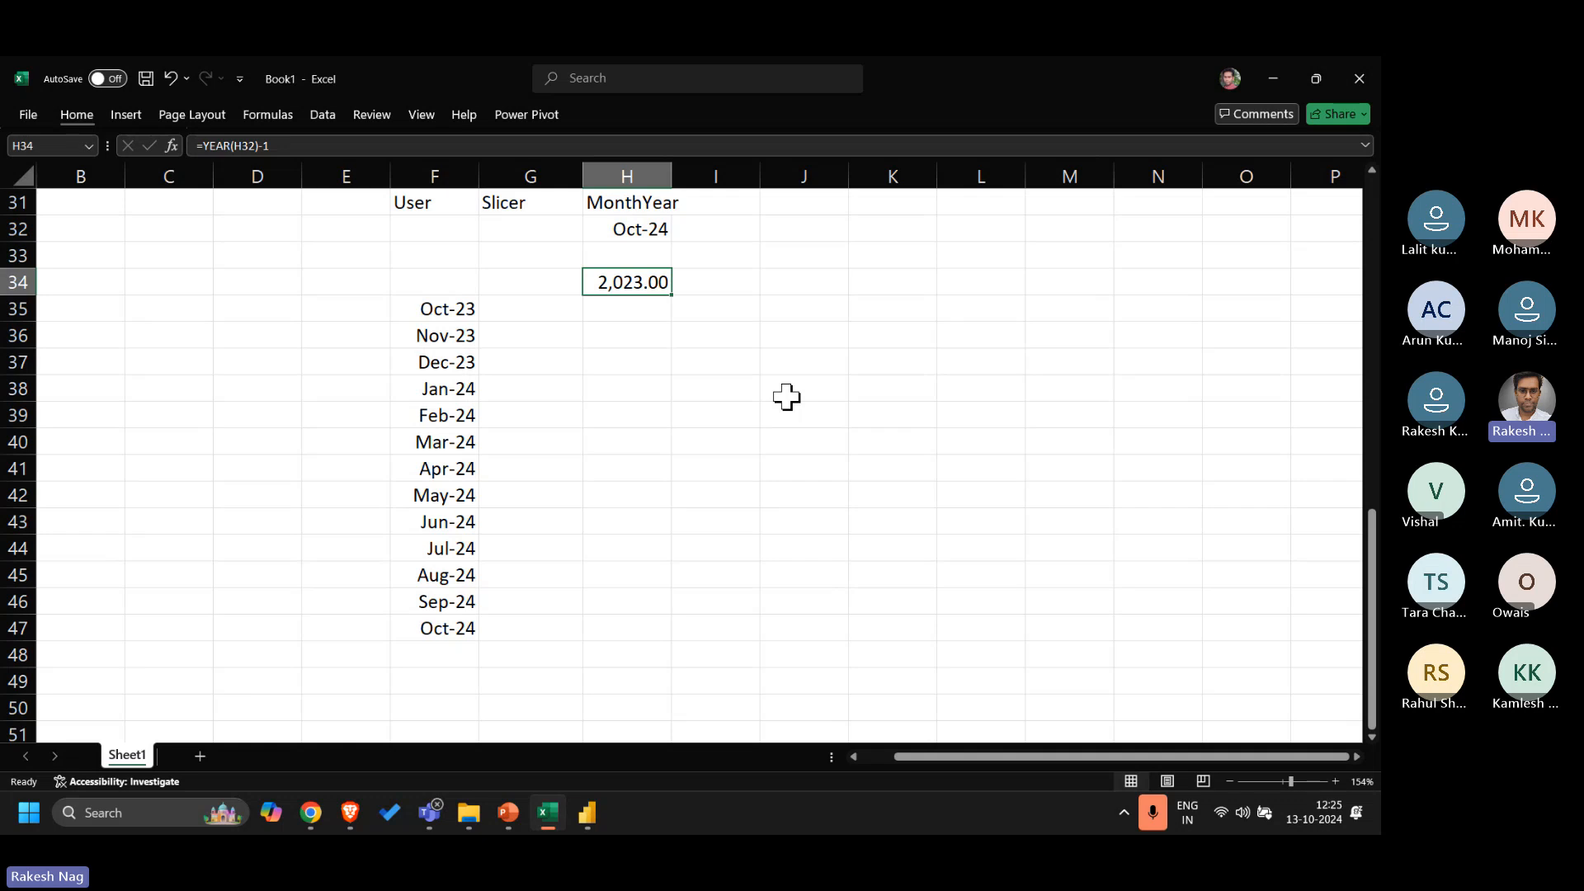
key("ctrl+shift+grave")
key("Right")
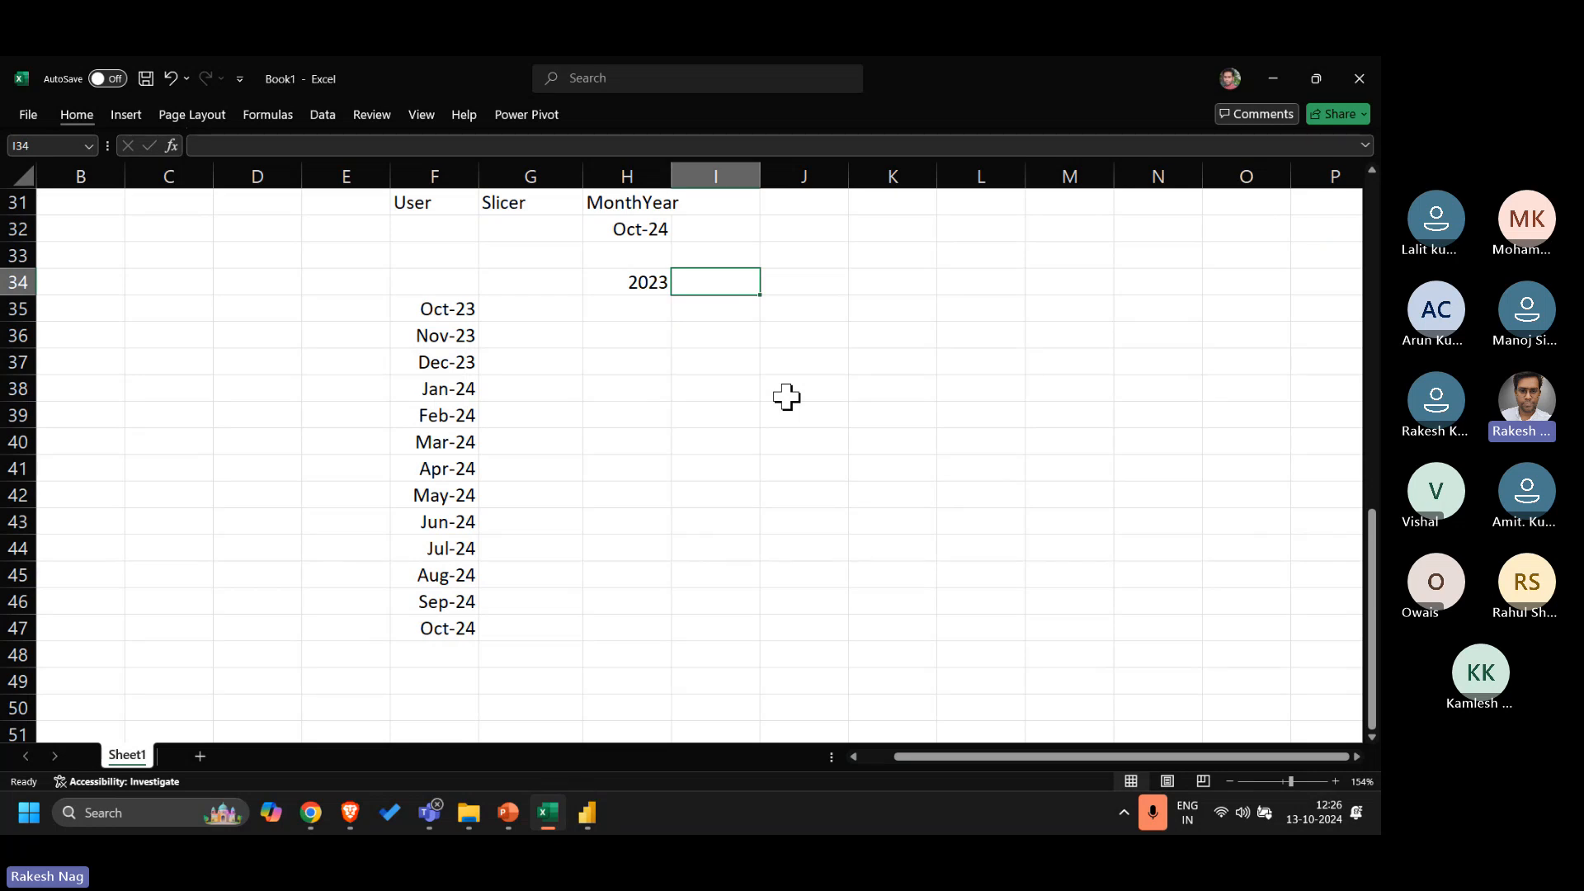
Step: Switch to Power BI Desktop and define the measure's StartDate variable as DATE(YEAR(endDate)-1,10,1)
key("alt+Tab")
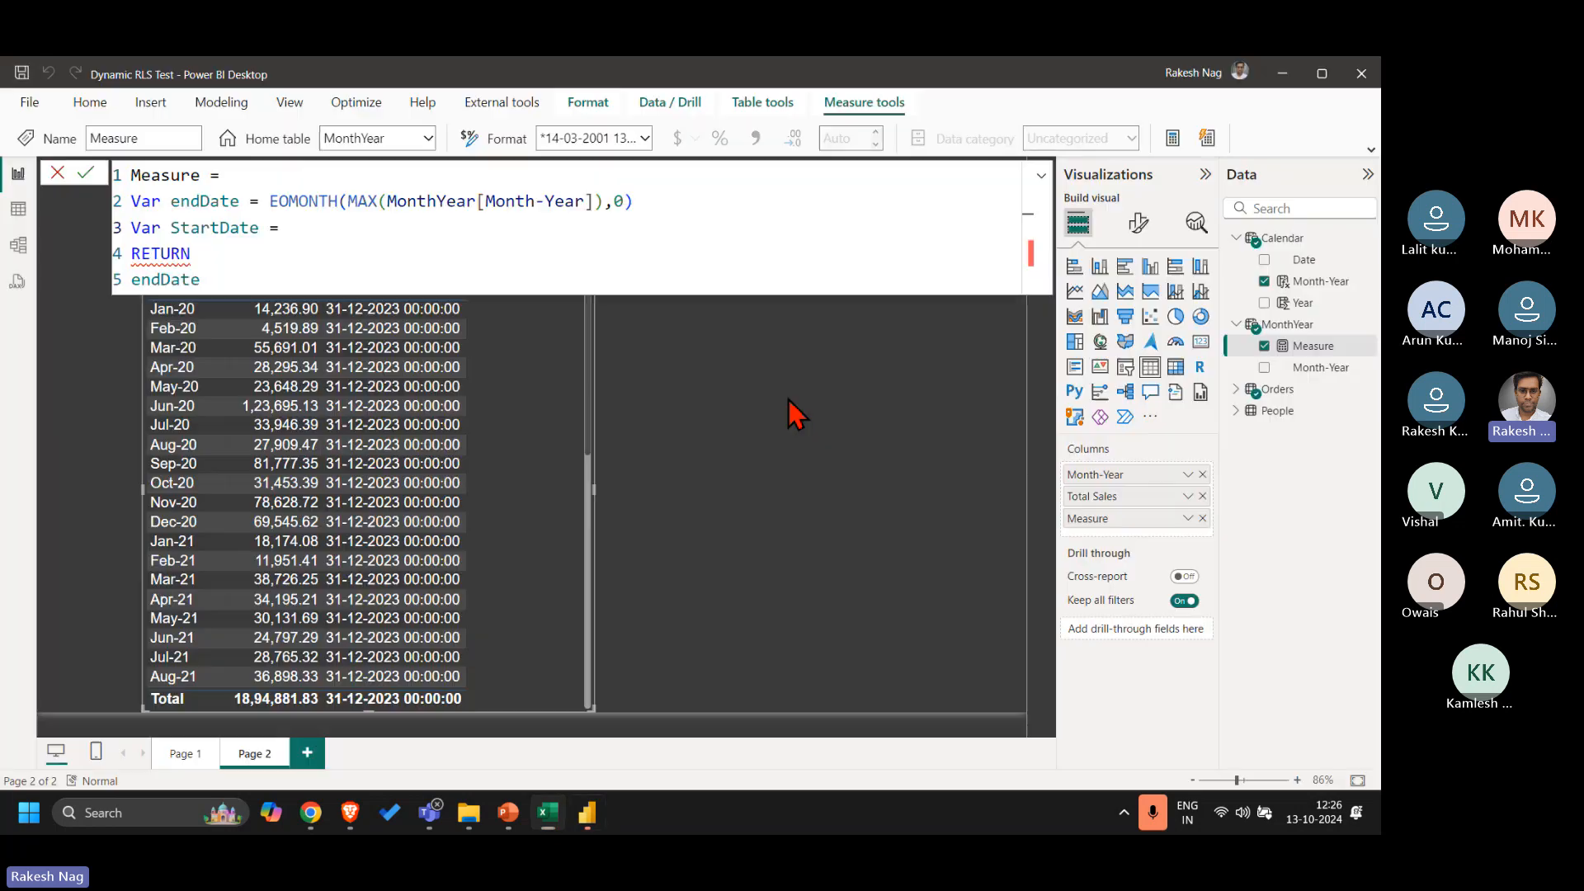
type("DATE(")
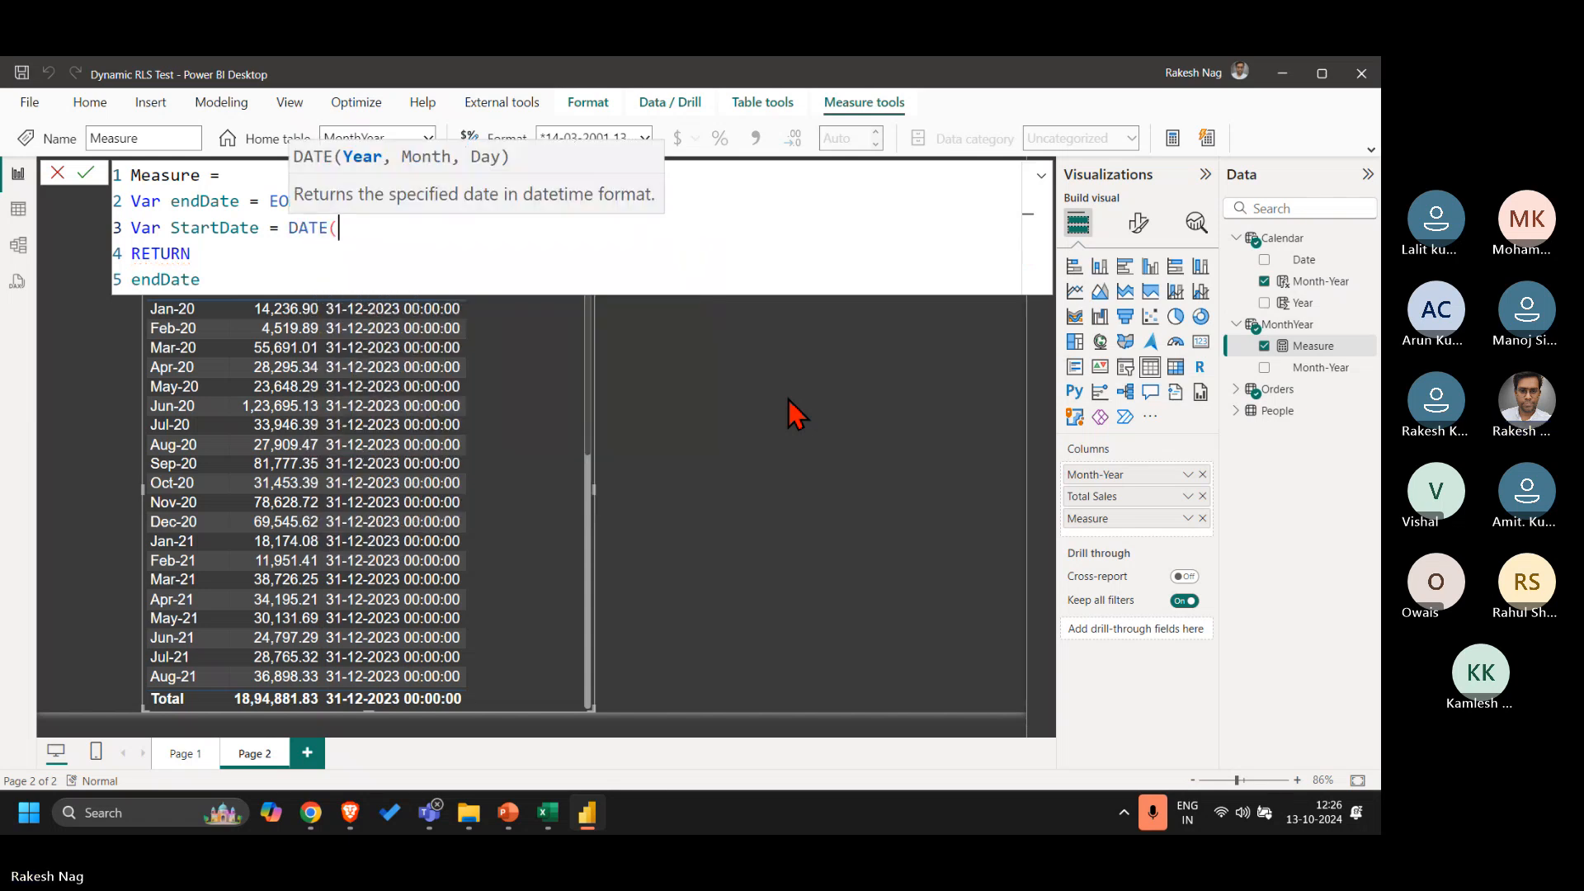
type("YEAR(")
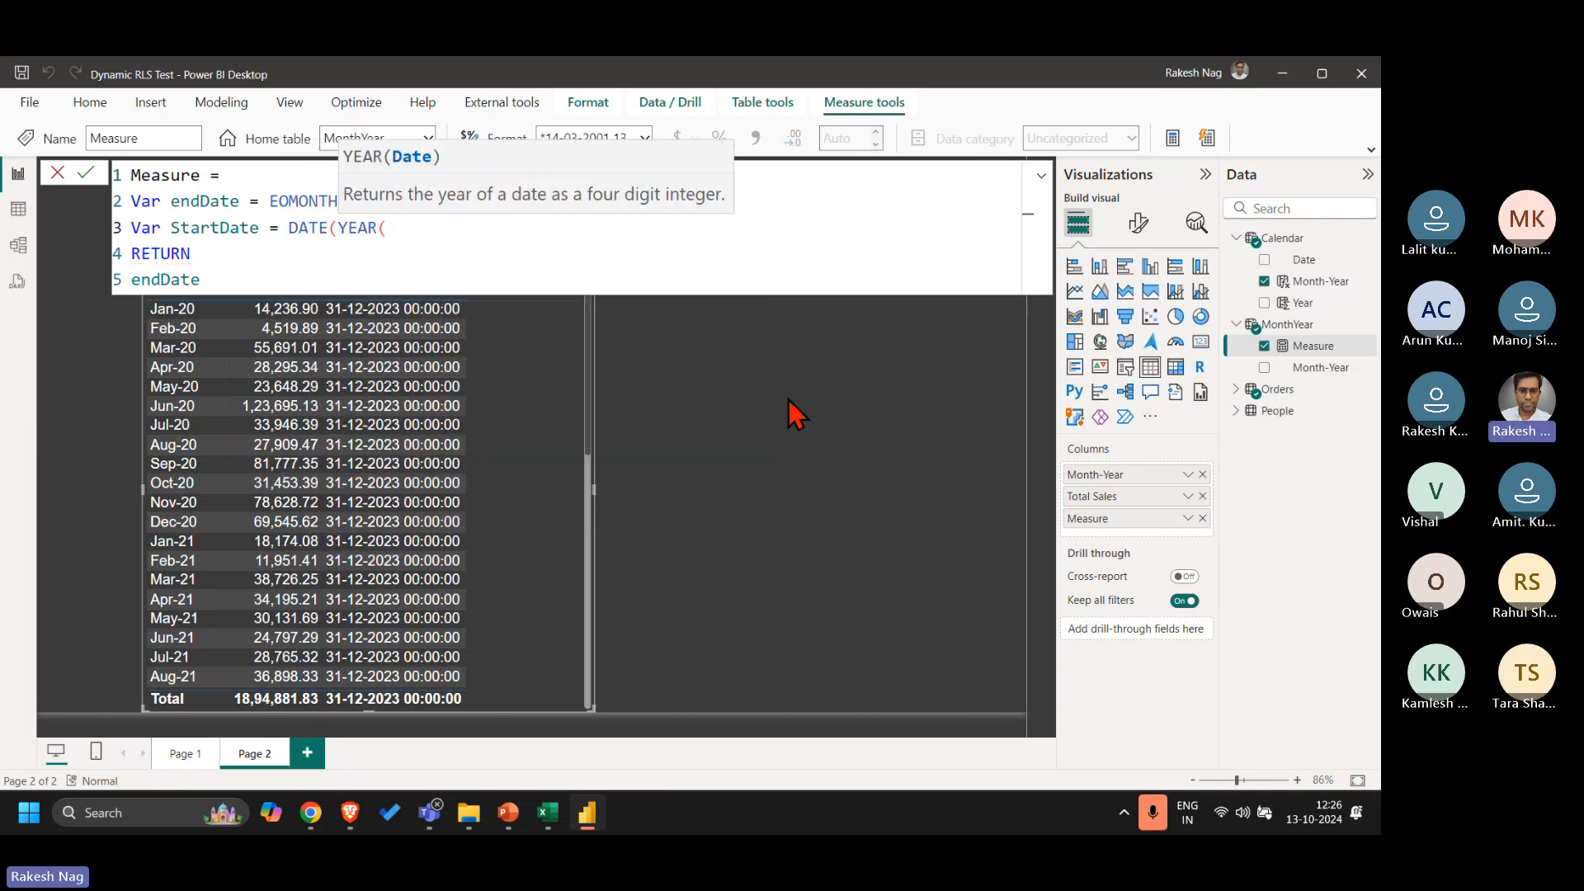
type("e")
key("Down")
key("Down")
key("Down")
key("Down")
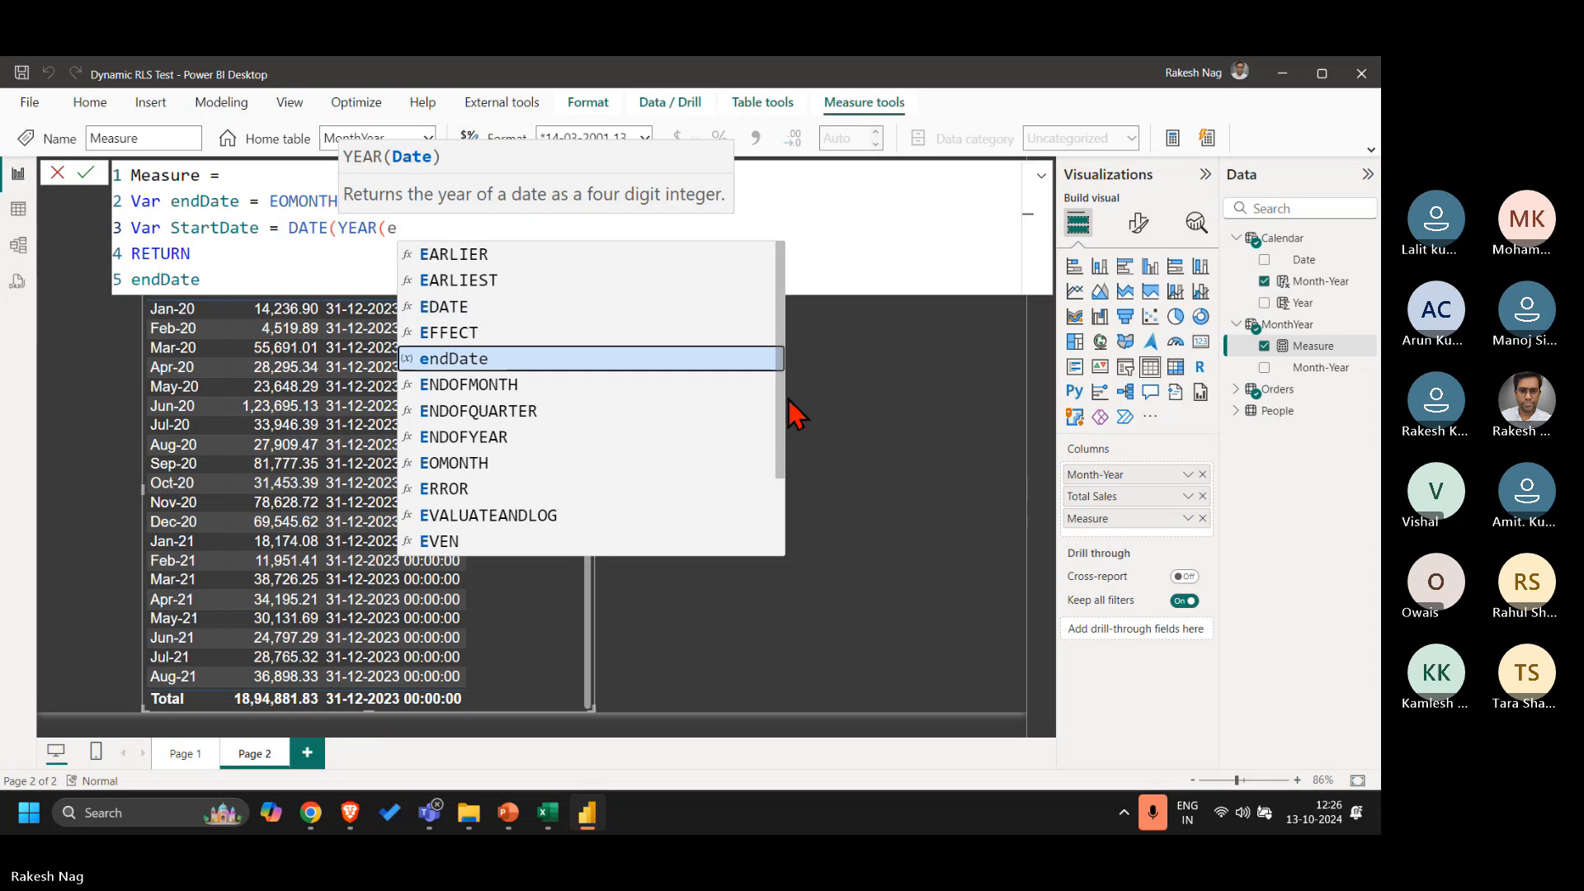
key("Tab")
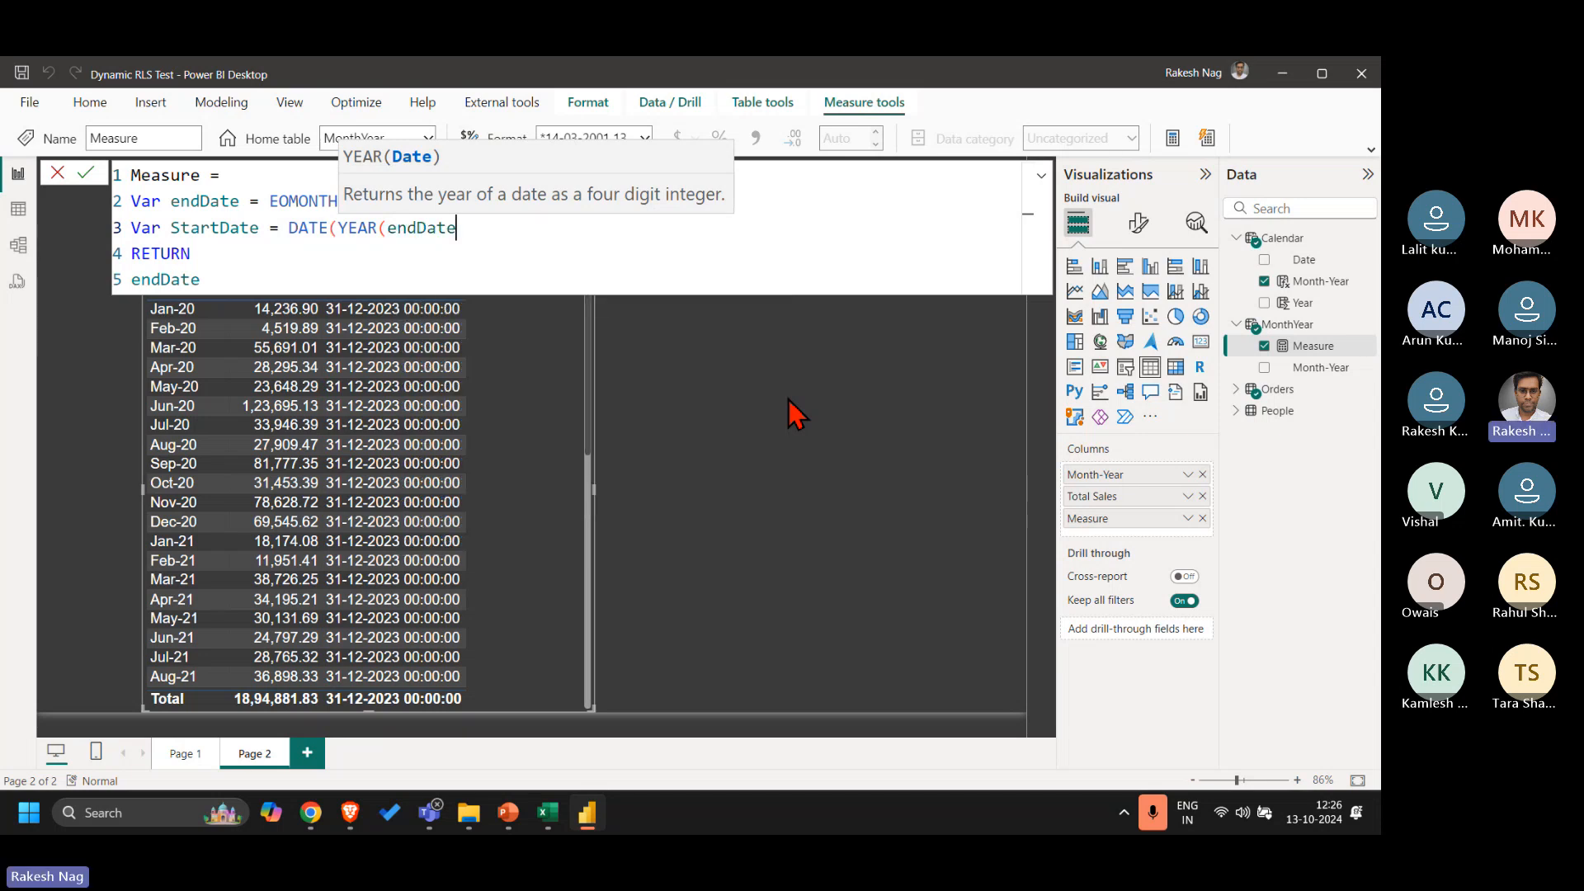
type(")")
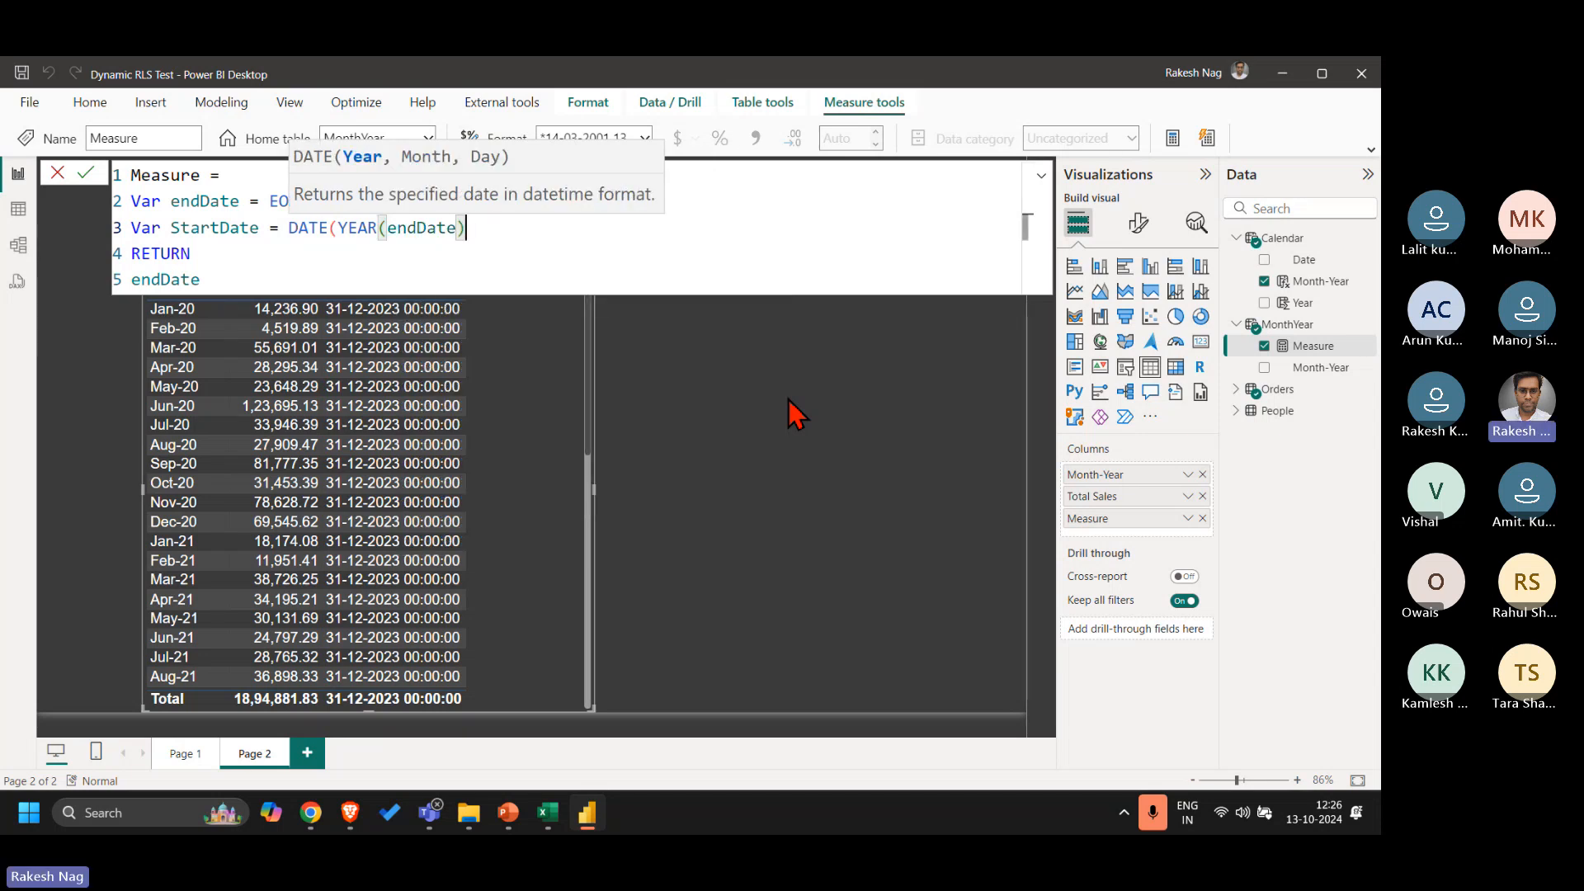
type("-1,")
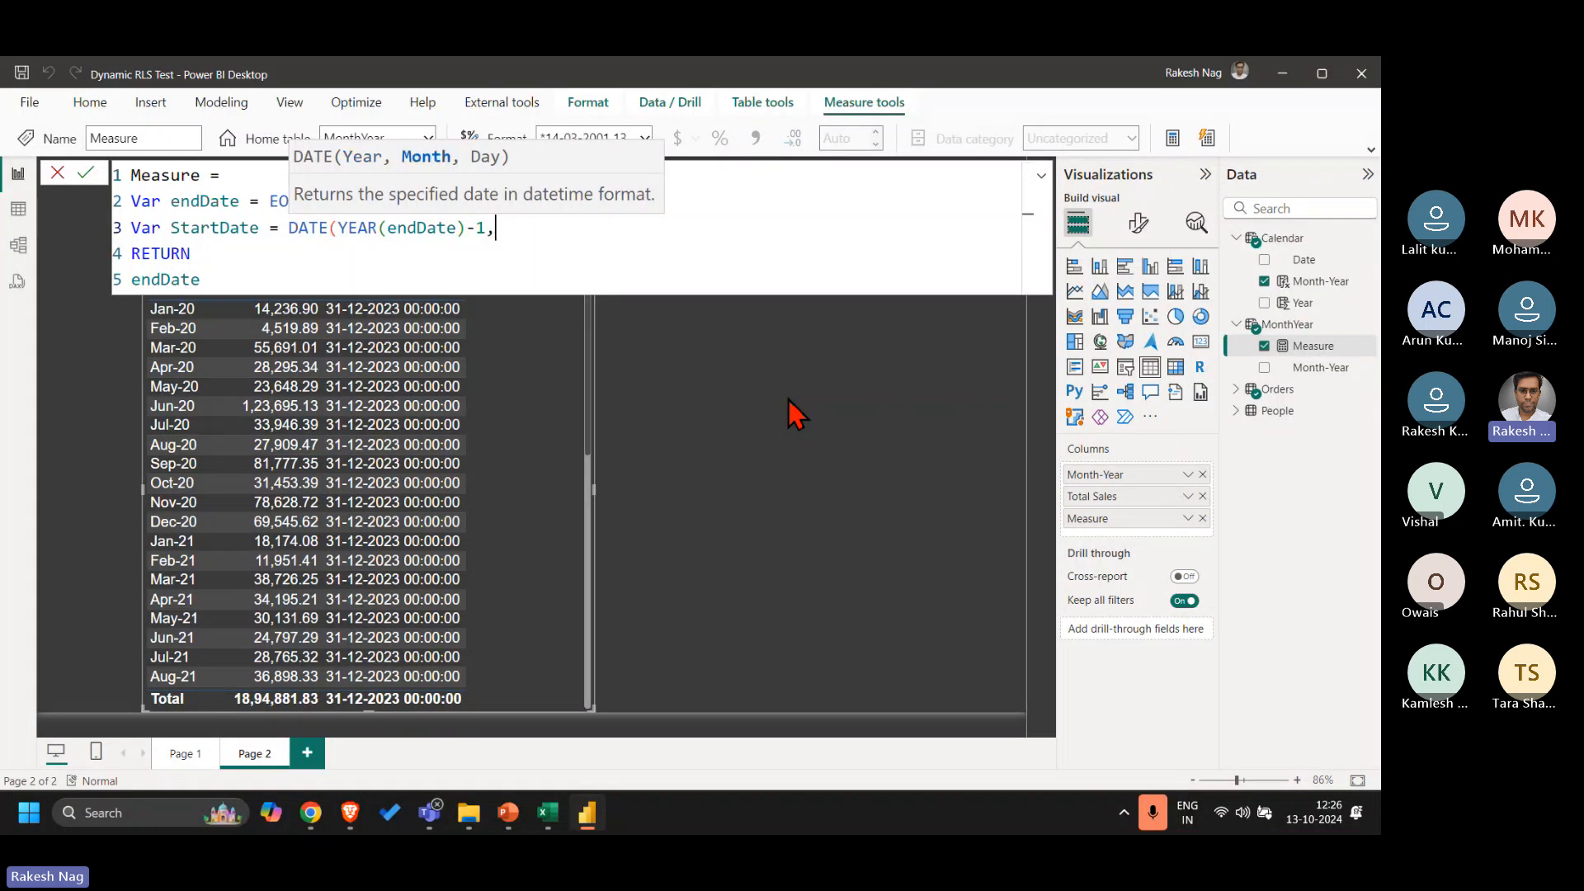
type("10,1)")
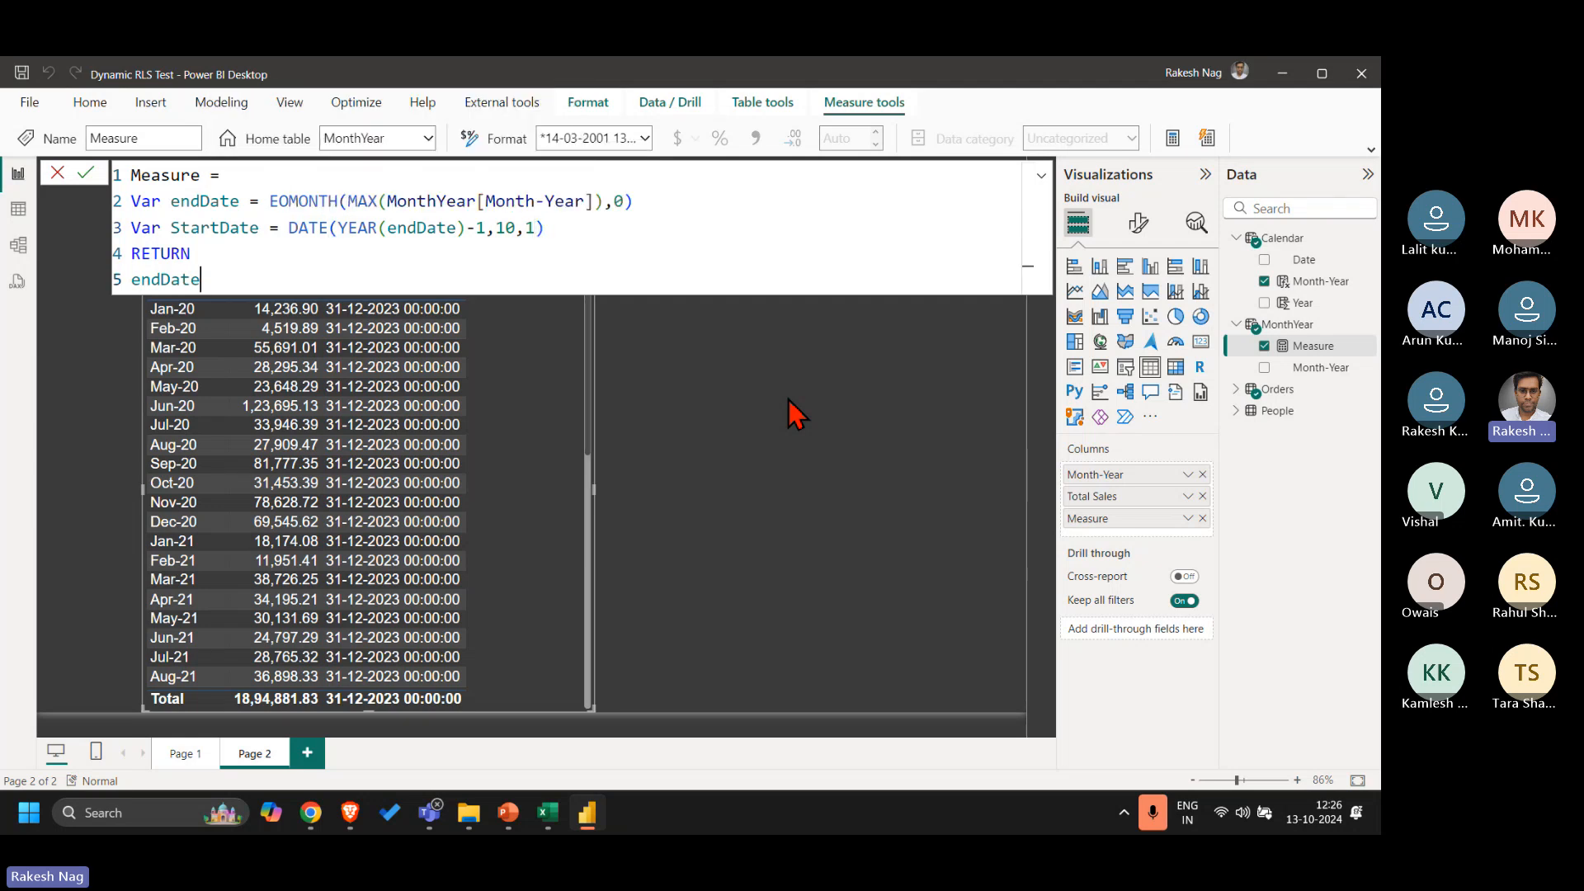
Step: Make the measure return StartDate instead of endDate, then commit it and close the formula editor
key("Down")
key("Down")
key("BackSpace")
key("BackSpace")
key("BackSpace")
key("BackSpace")
key("BackSpace")
key("BackSpace")
key("BackSpace")
type("StartDate")
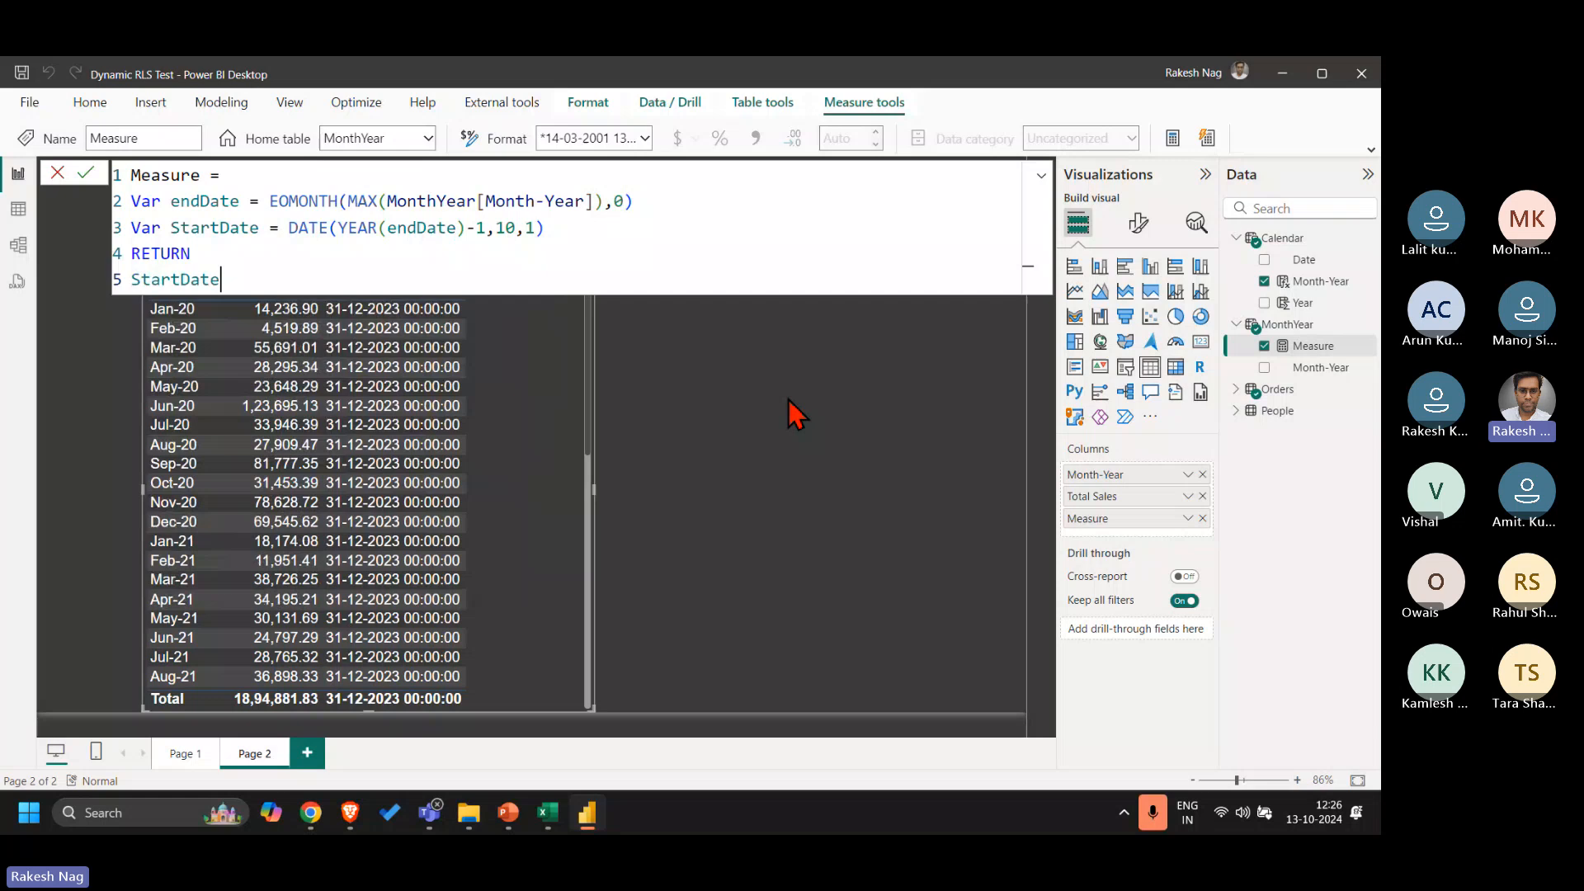
key("Return")
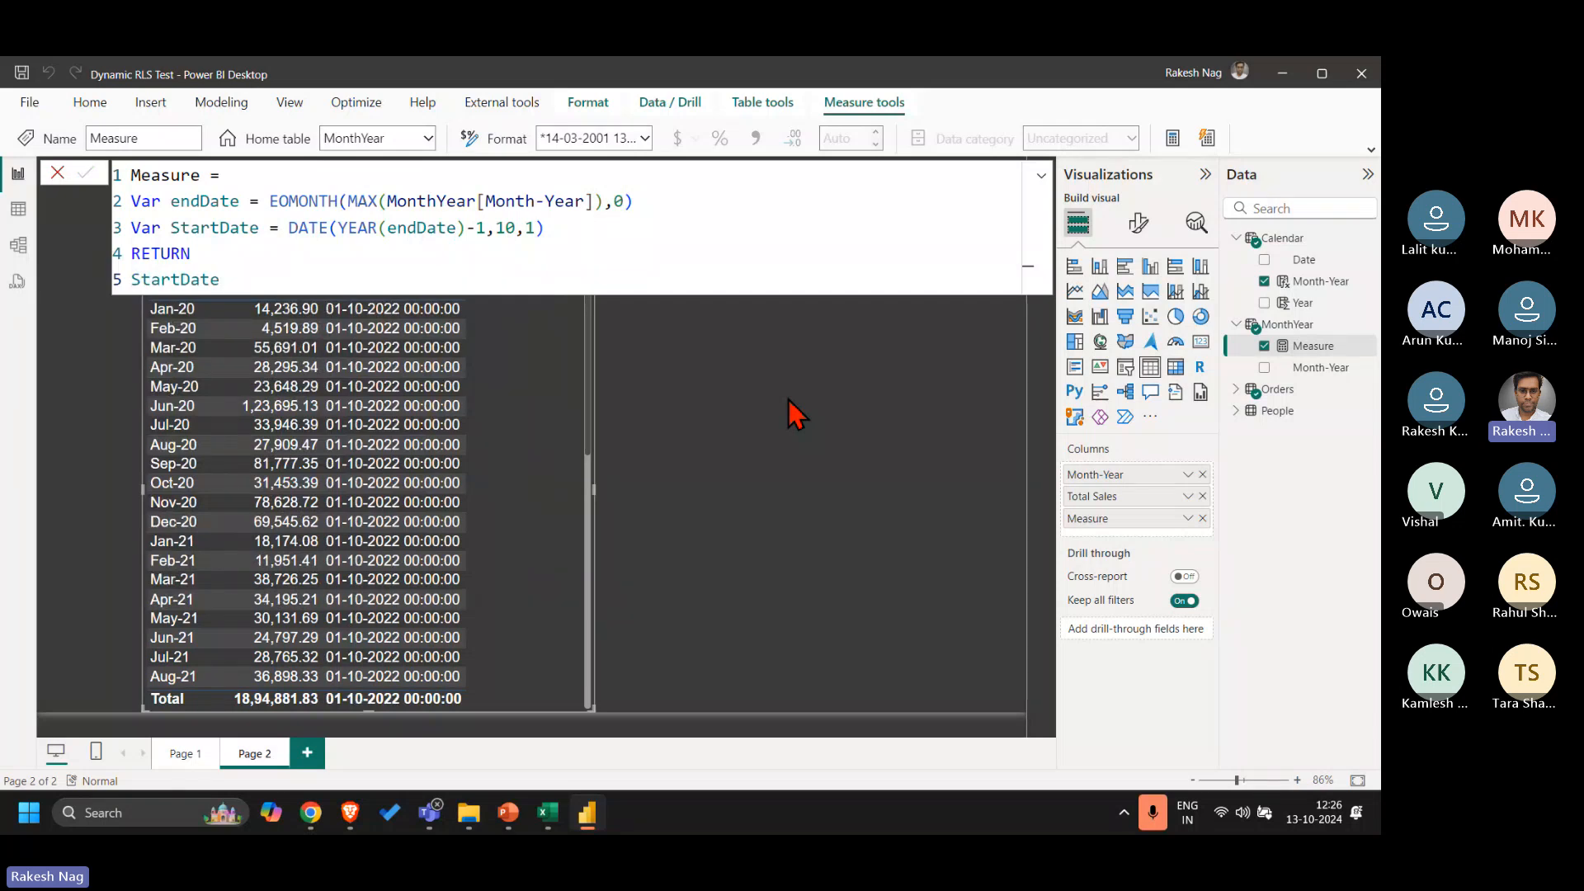
left_click(56, 173)
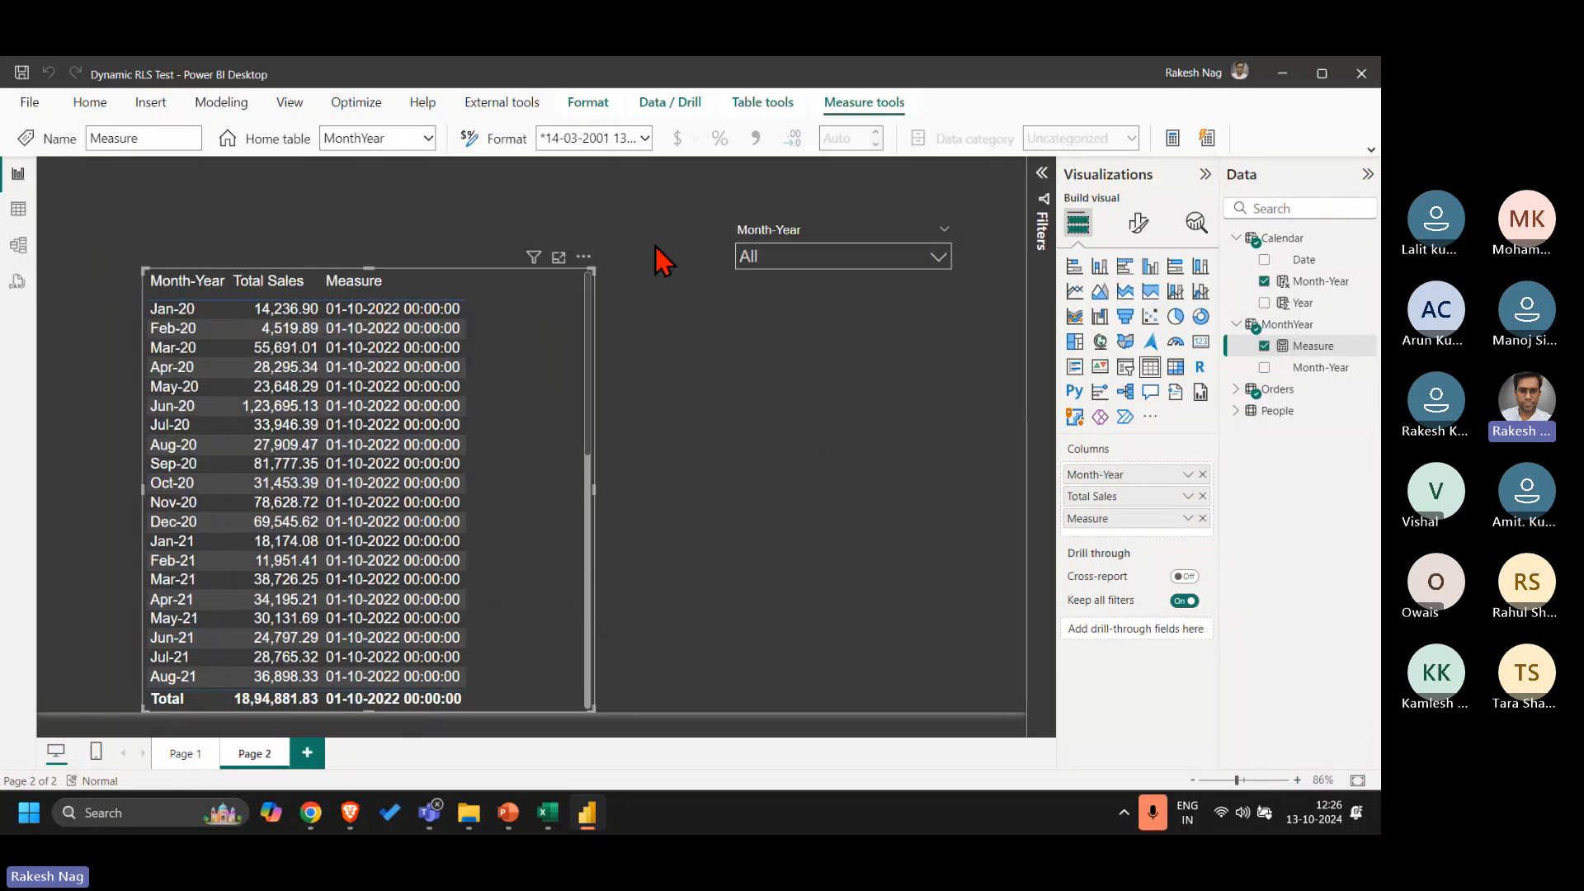
Step: Select only Aug-22 in the Month-Year slicer, after briefly trying Dec-23
left_click(788, 262)
scroll(856, 396, "down", 10)
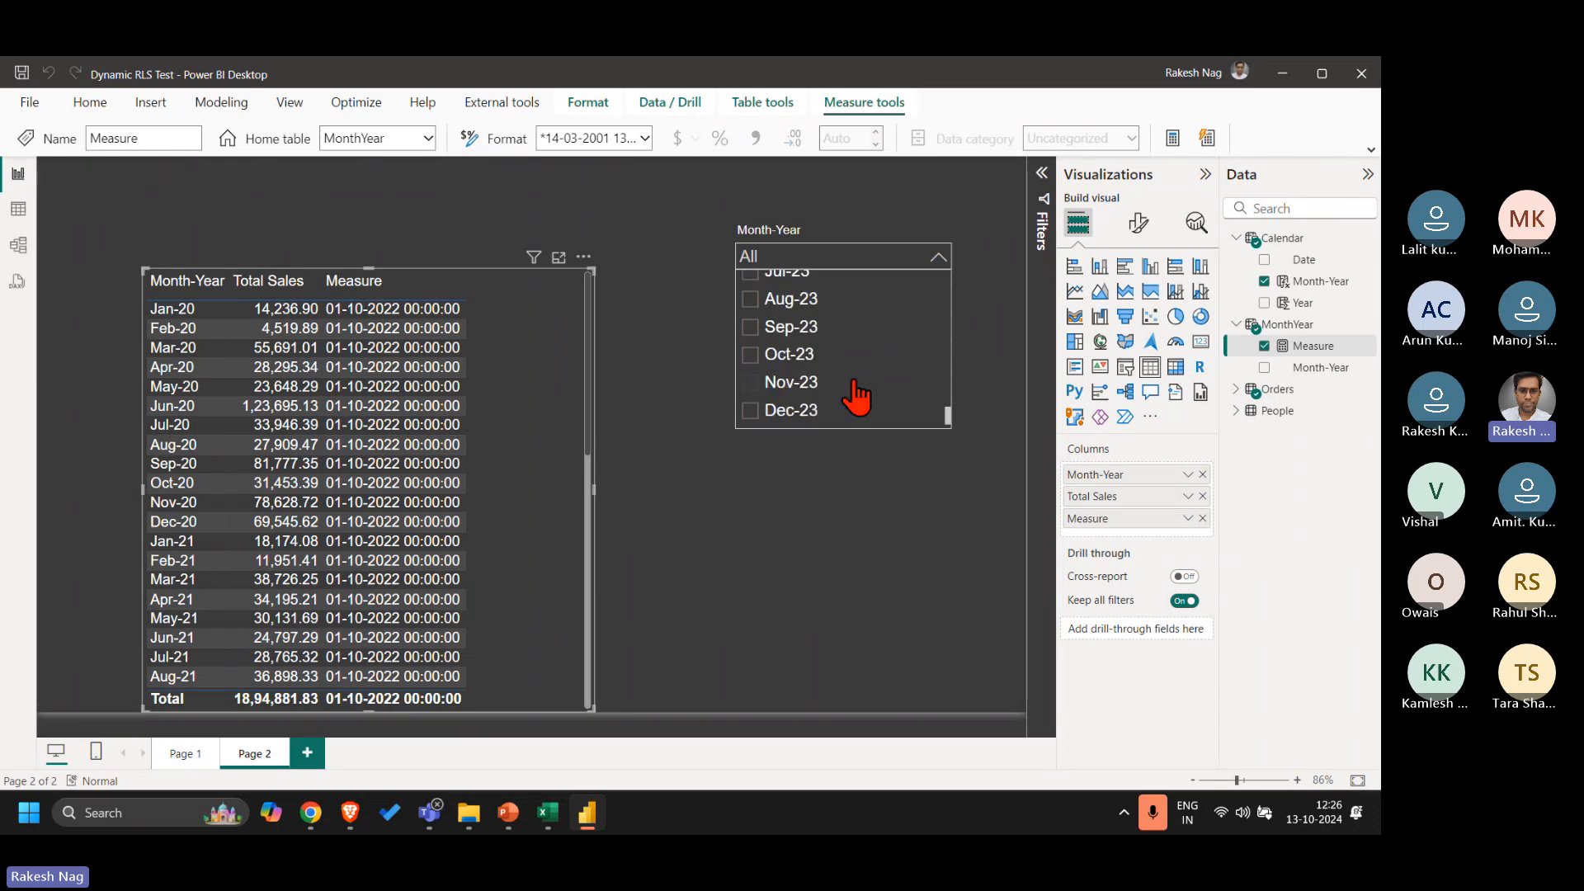
left_click(809, 415)
left_click(809, 412)
scroll(883, 343, "up", 3)
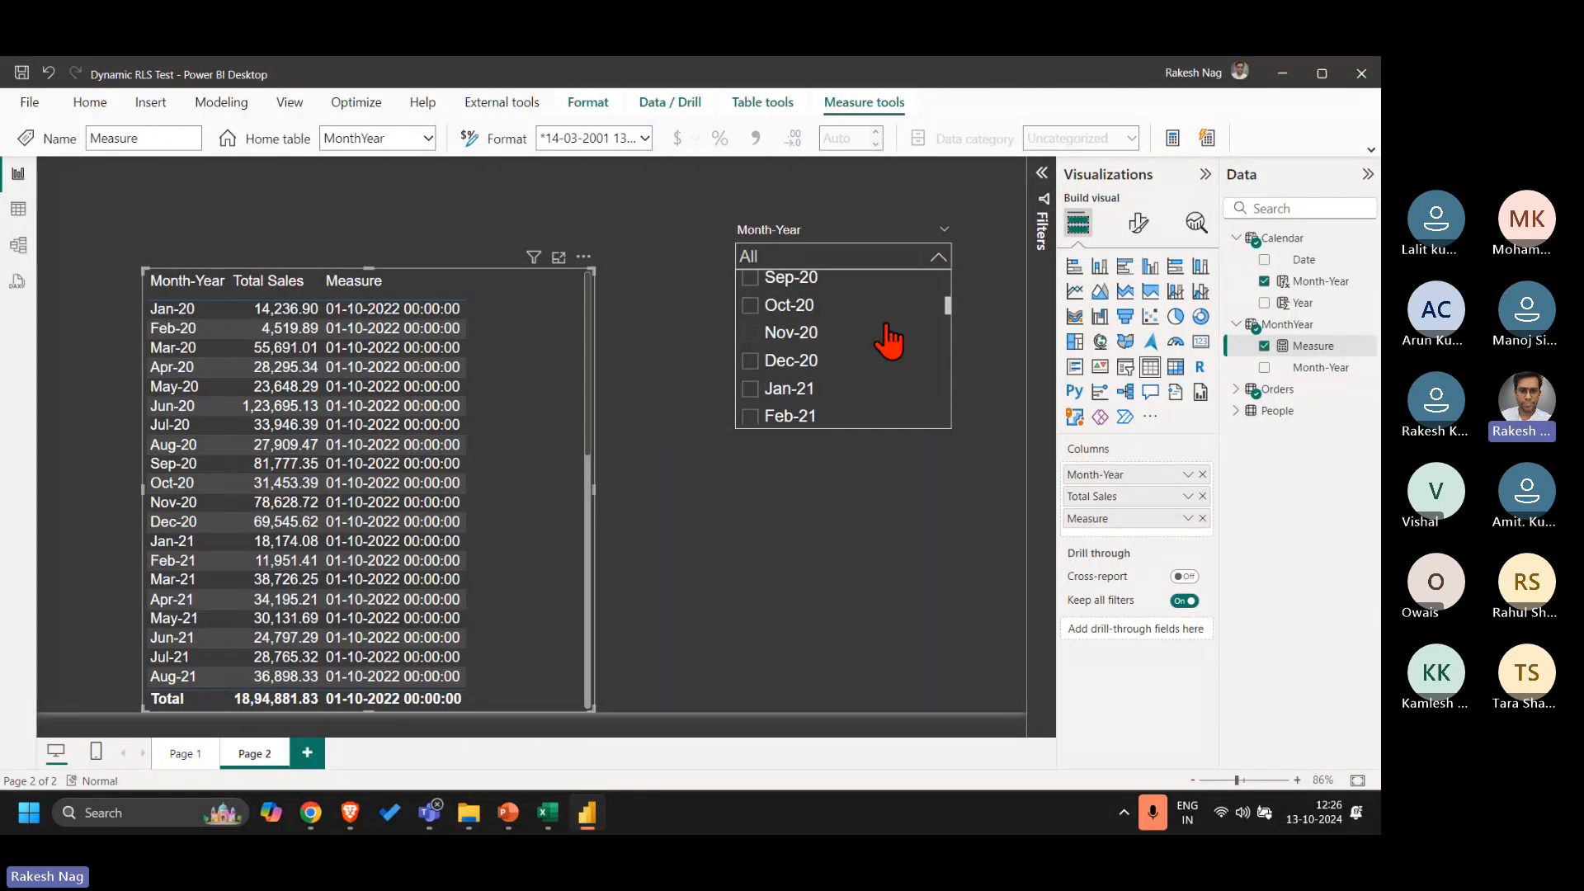
scroll(883, 330, "up", 5)
scroll(884, 311, "down", 1)
scroll(904, 379, "down", 5)
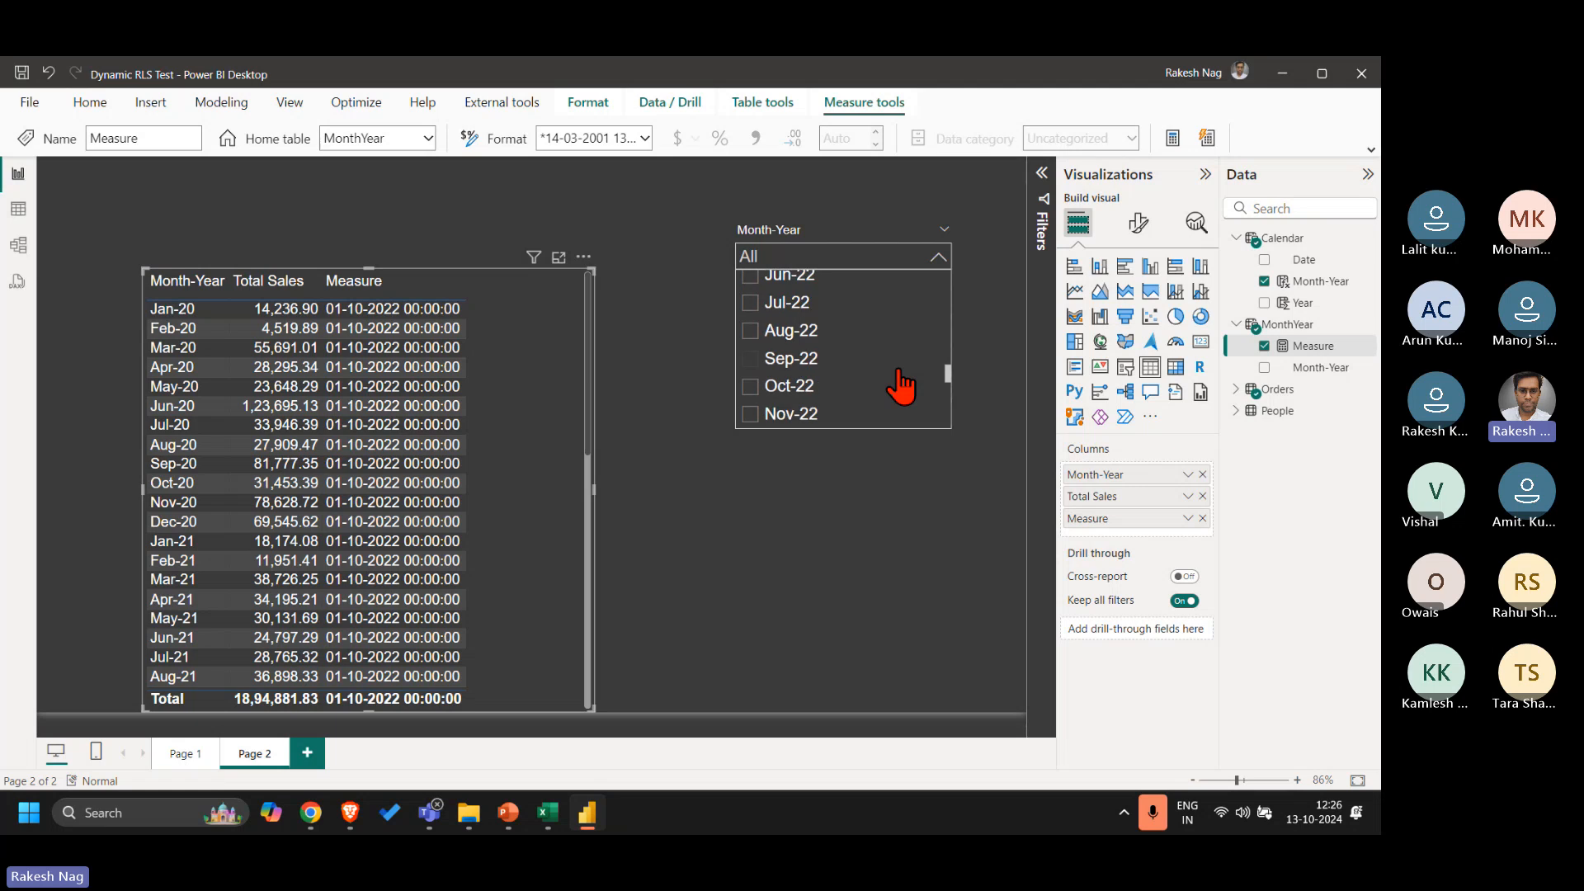
left_click(796, 330)
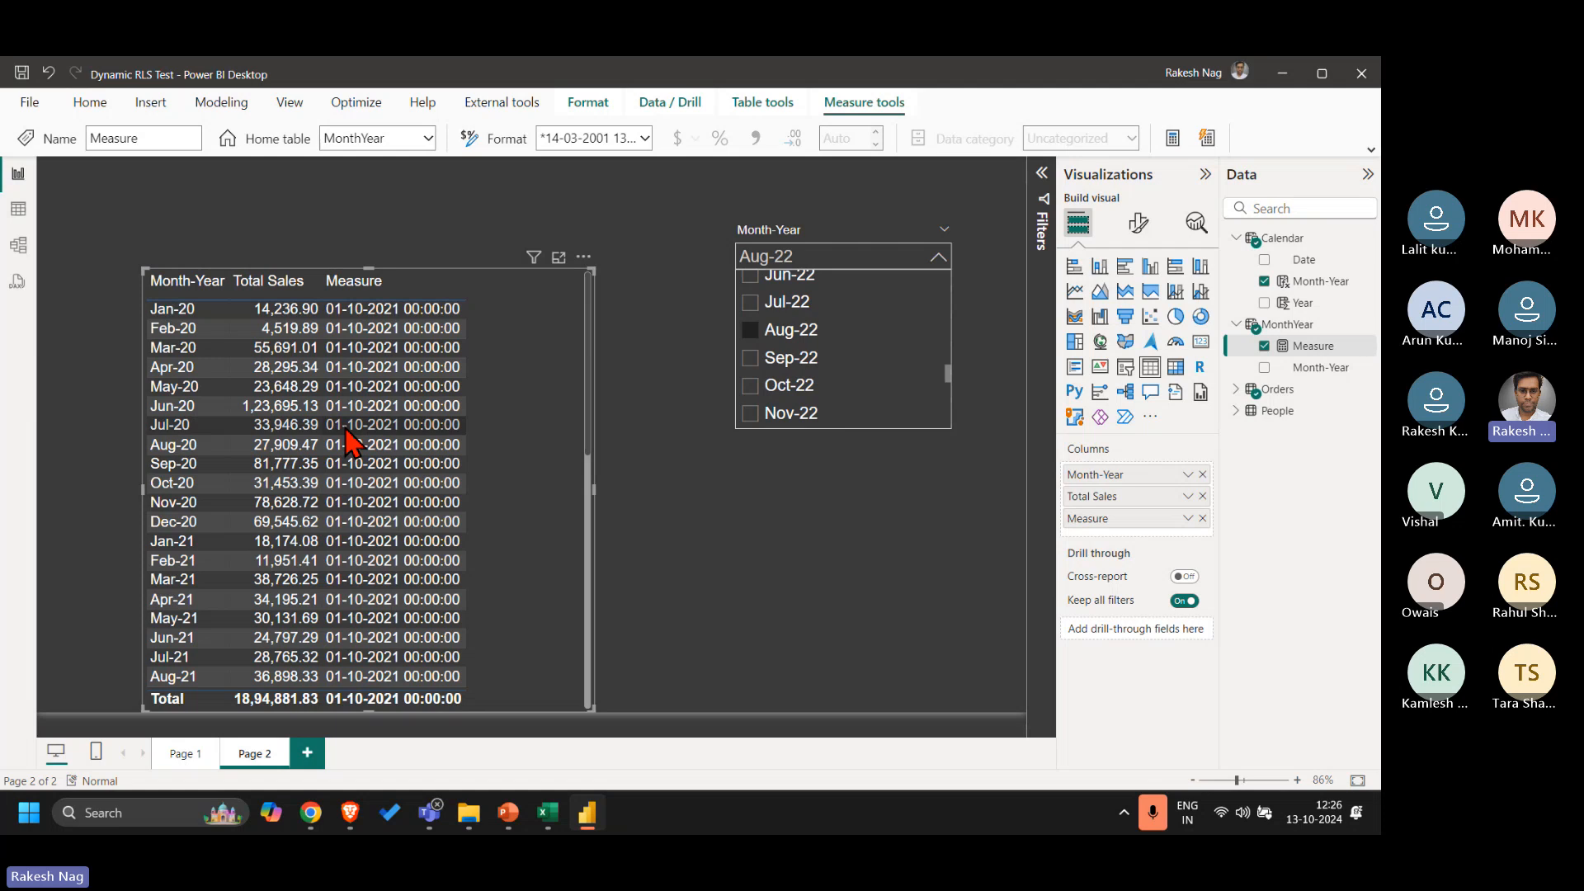
Step: Reopen the measure and replace the returned StartDate with a CALCULATE expression that takes [Total Sales]
left_click(1318, 366)
left_click(1315, 349)
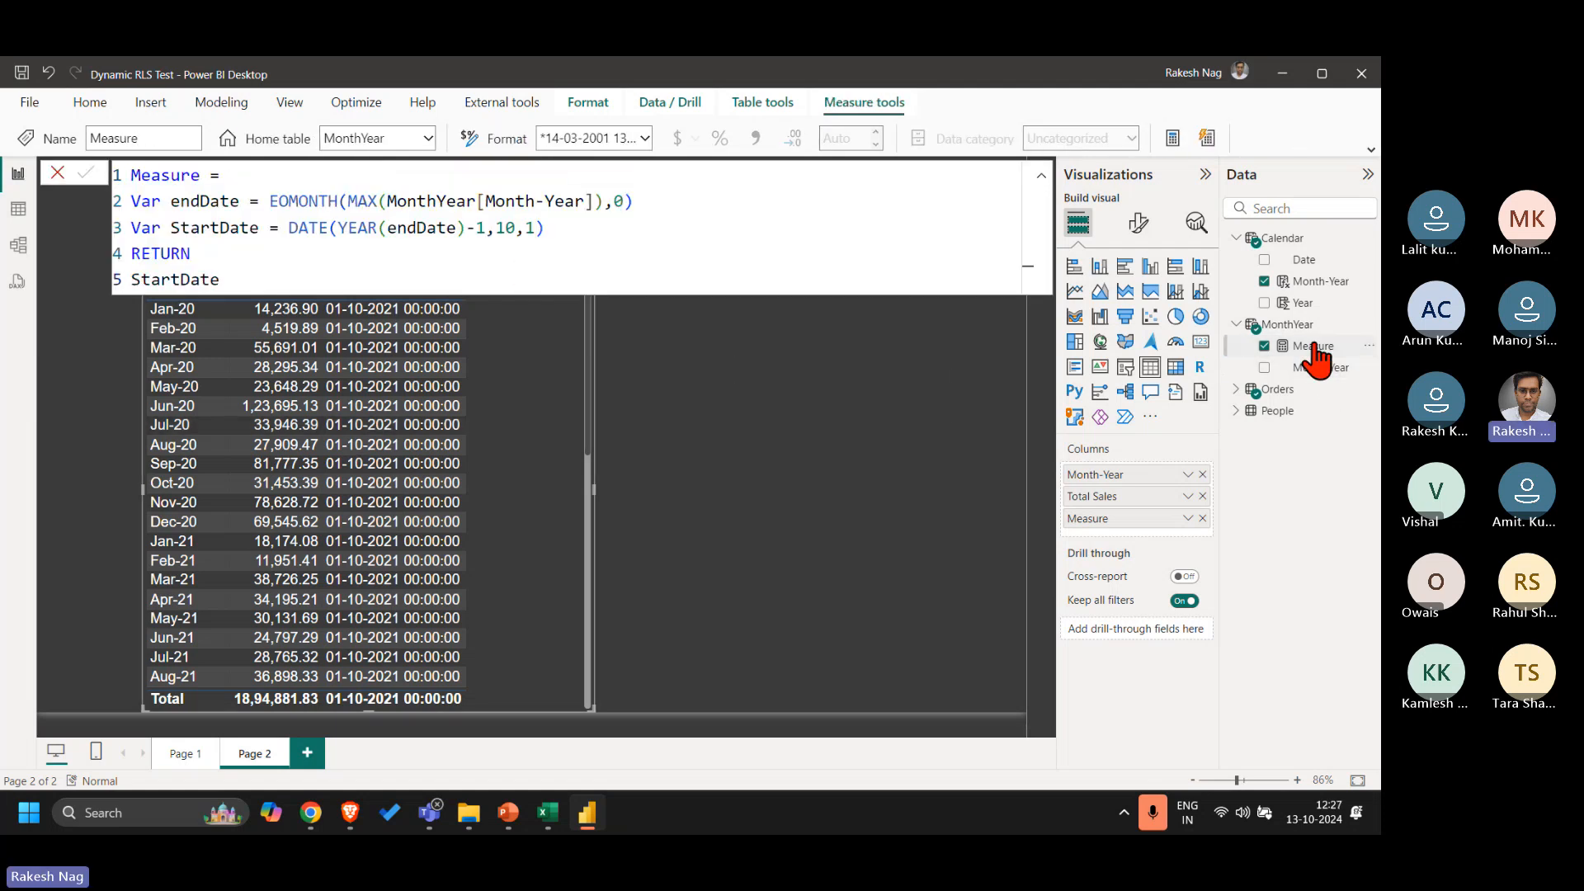
left_click(405, 282)
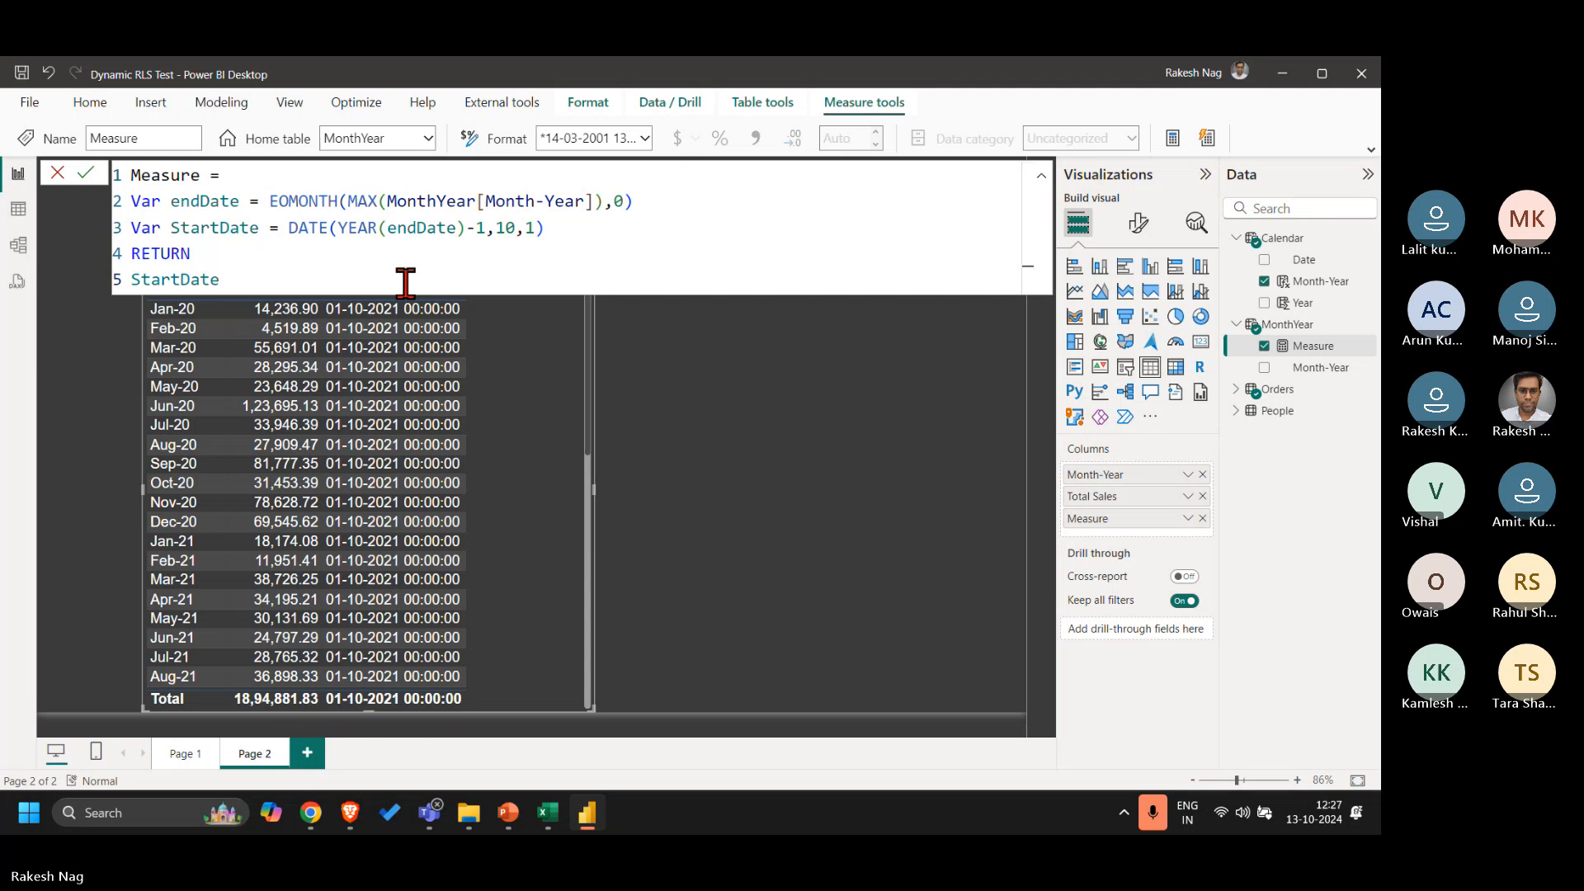
double_click(405, 282)
key("BackSpace")
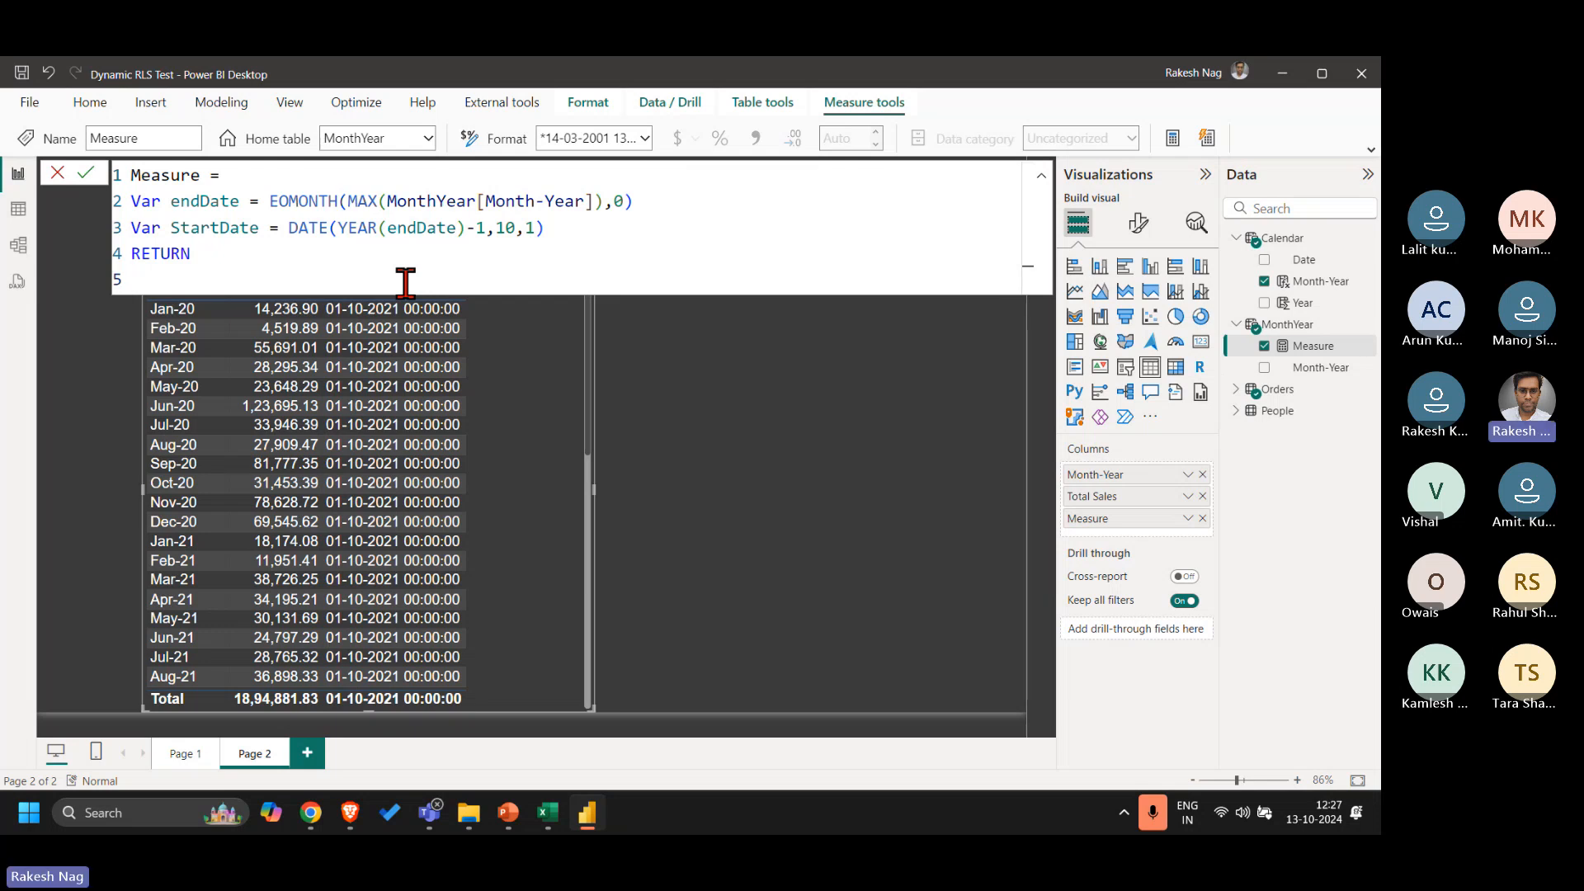
type("CAL")
key("Tab")
type("[t")
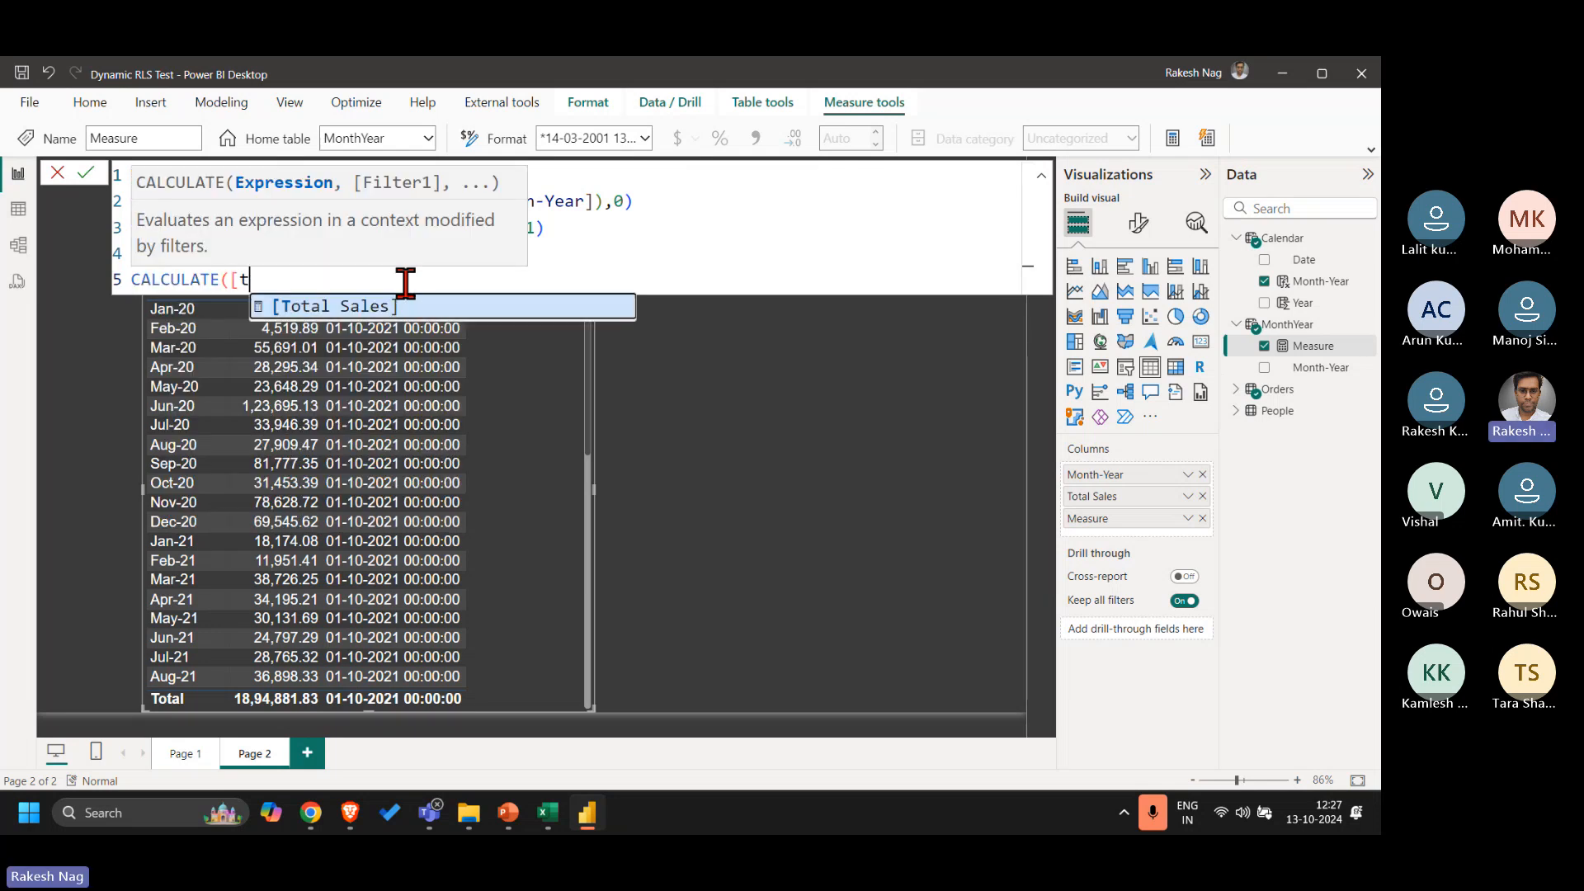
type("o")
key("Tab")
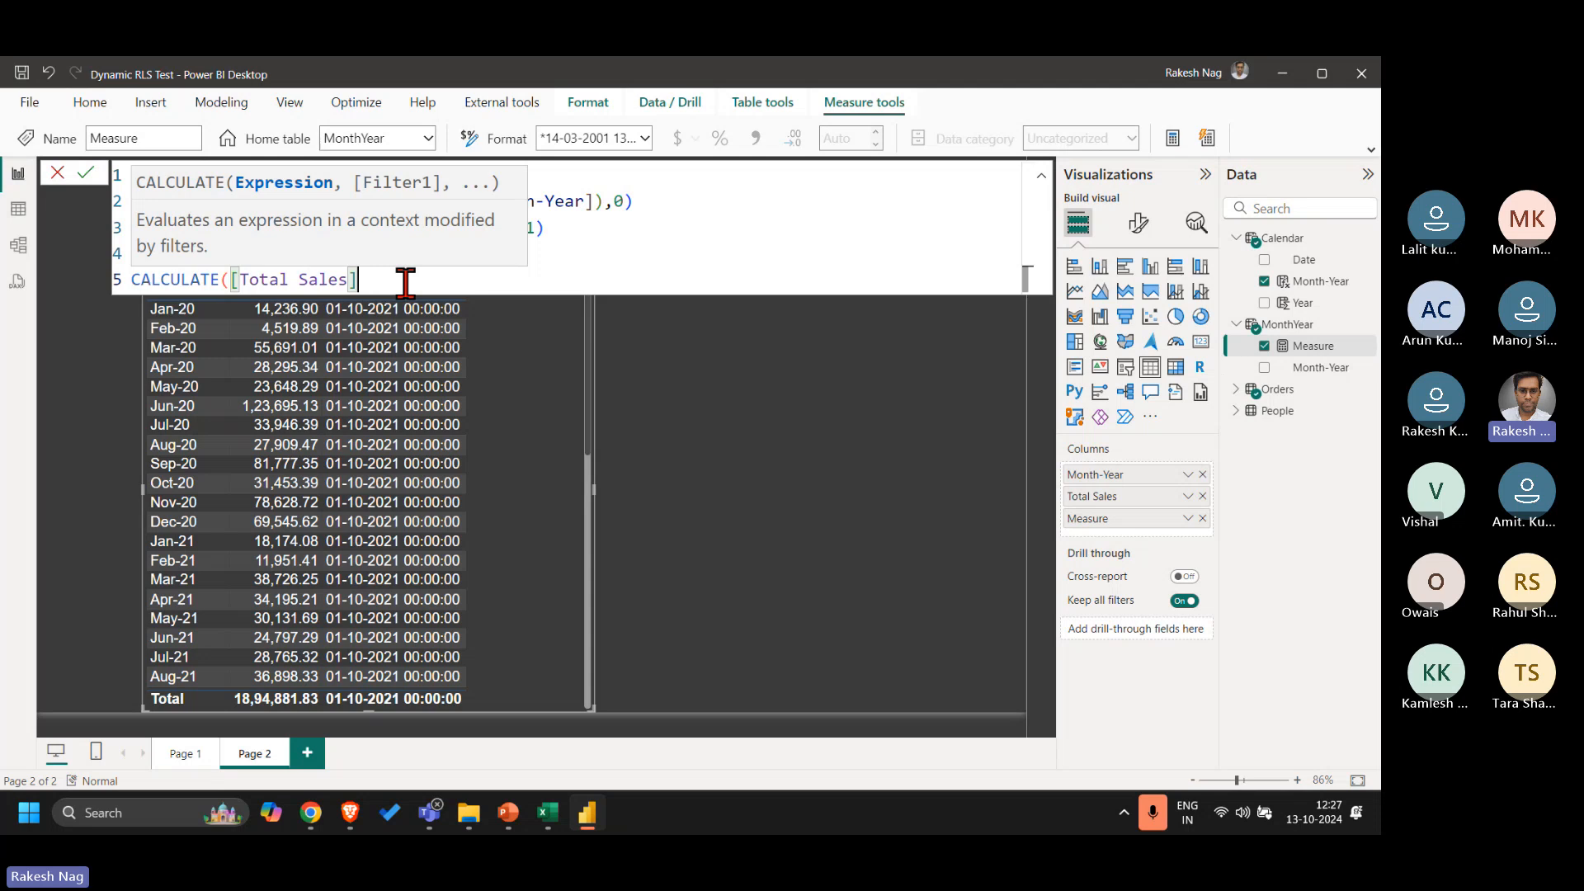
type(",")
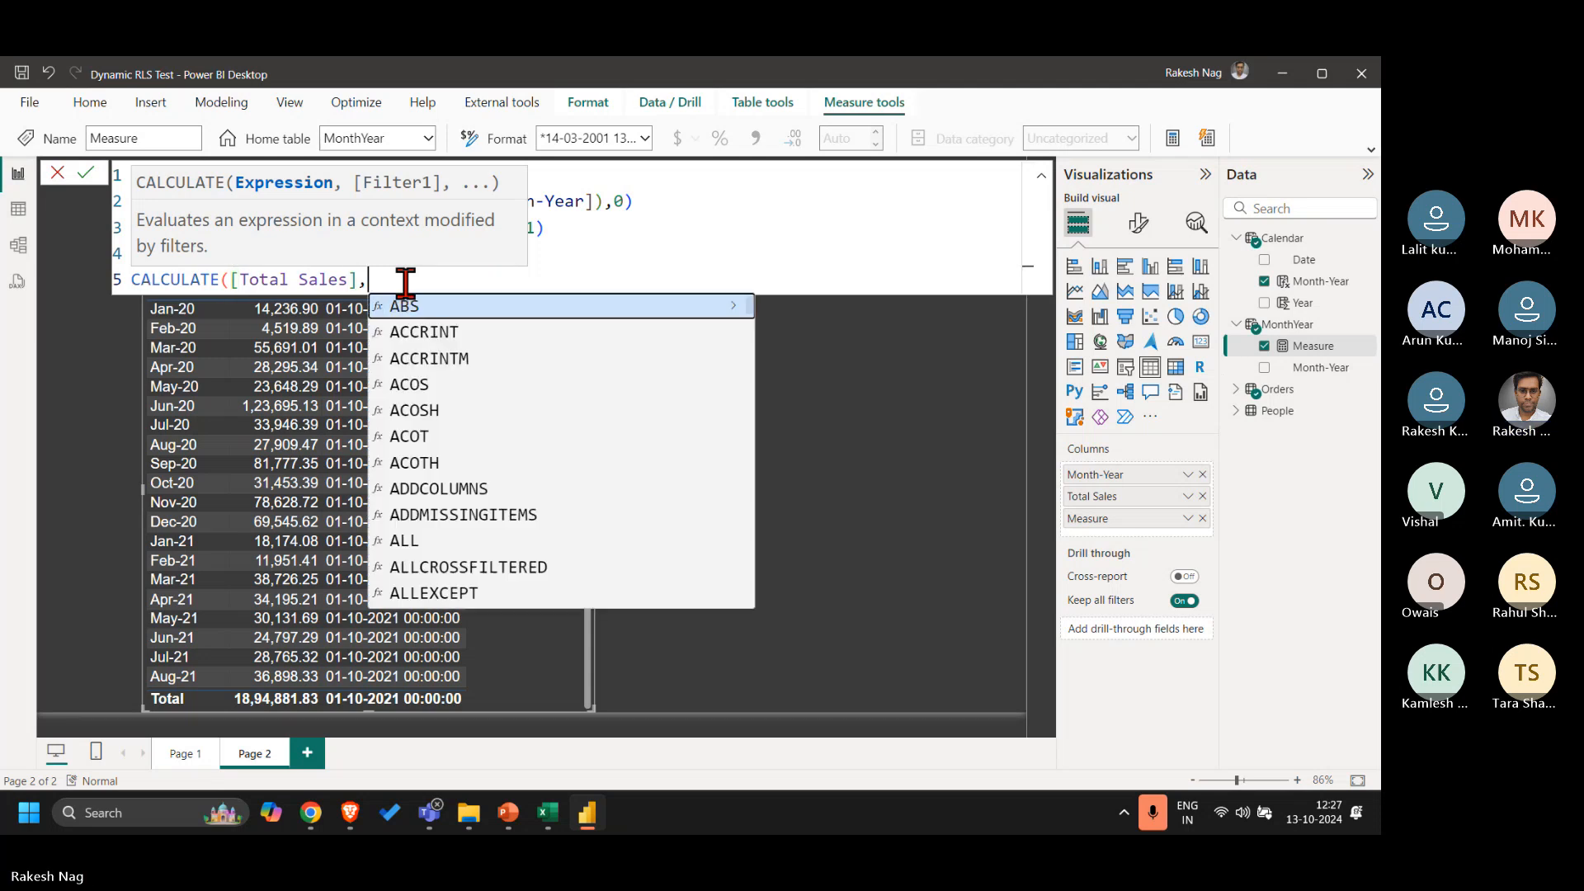
key("Escape")
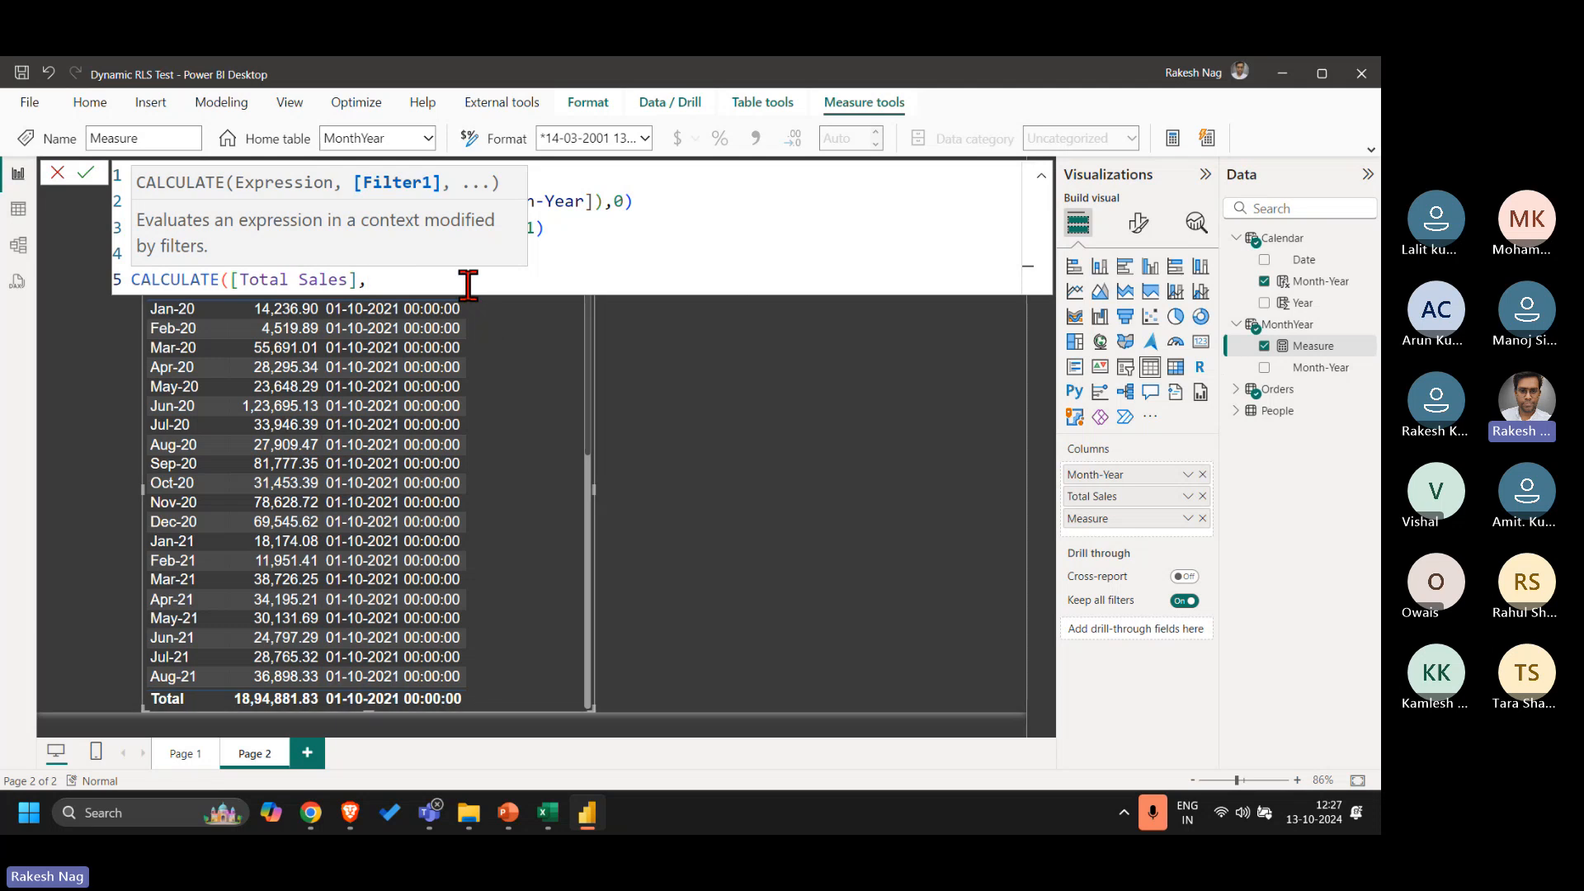
Step: Add a DATESBETWEEN filter to the CALCULATE expression with 'Calendar'[Date] as its dates argument
left_click(685, 218)
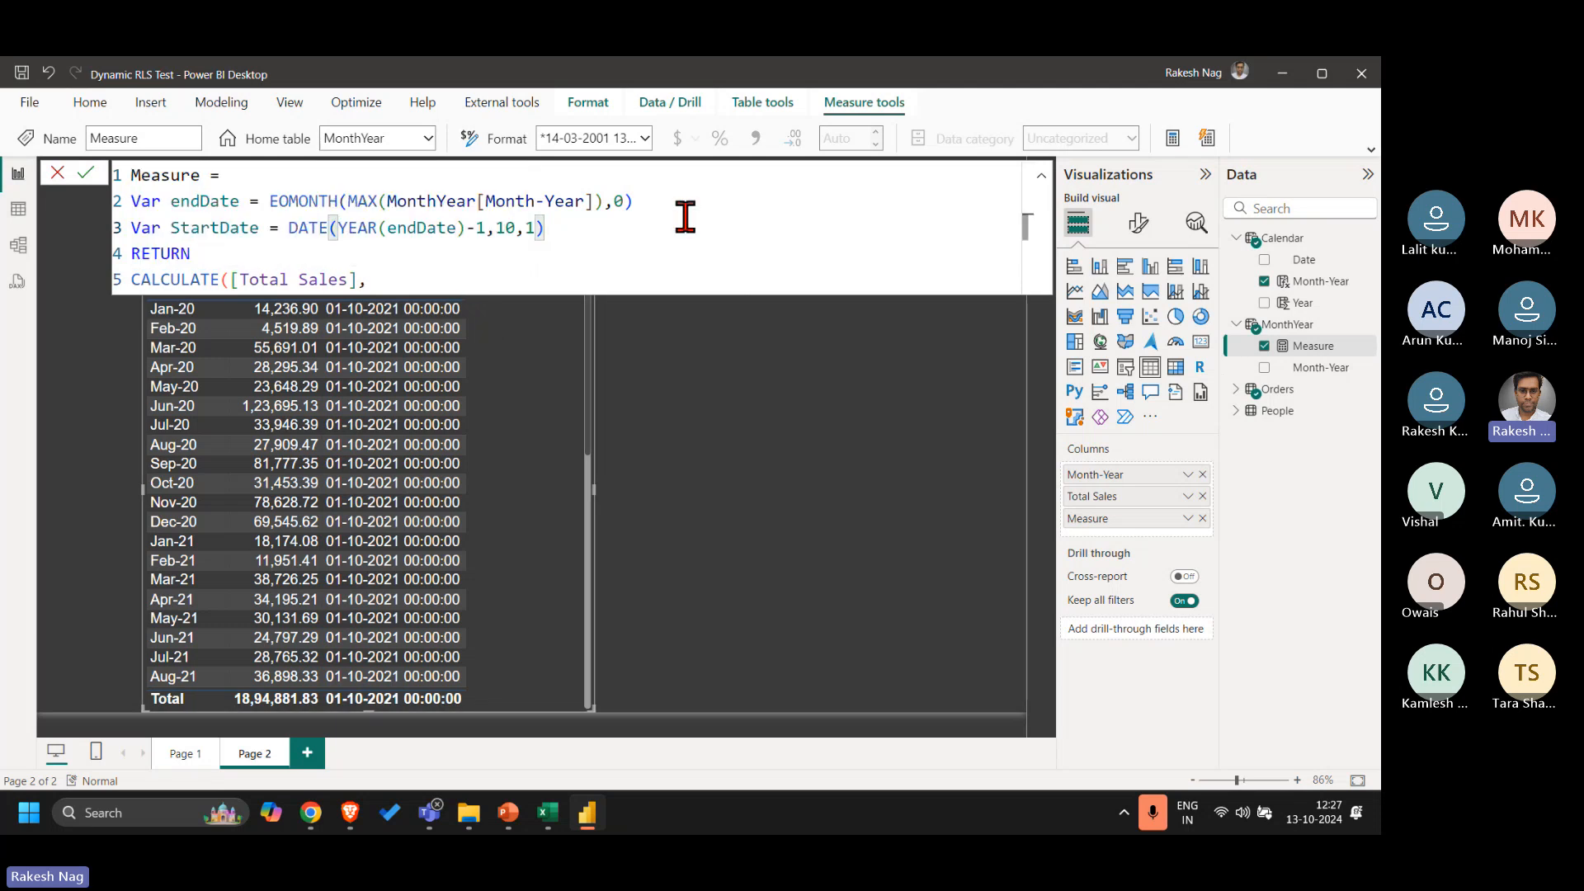
key("Down")
key("Down")
type("dates")
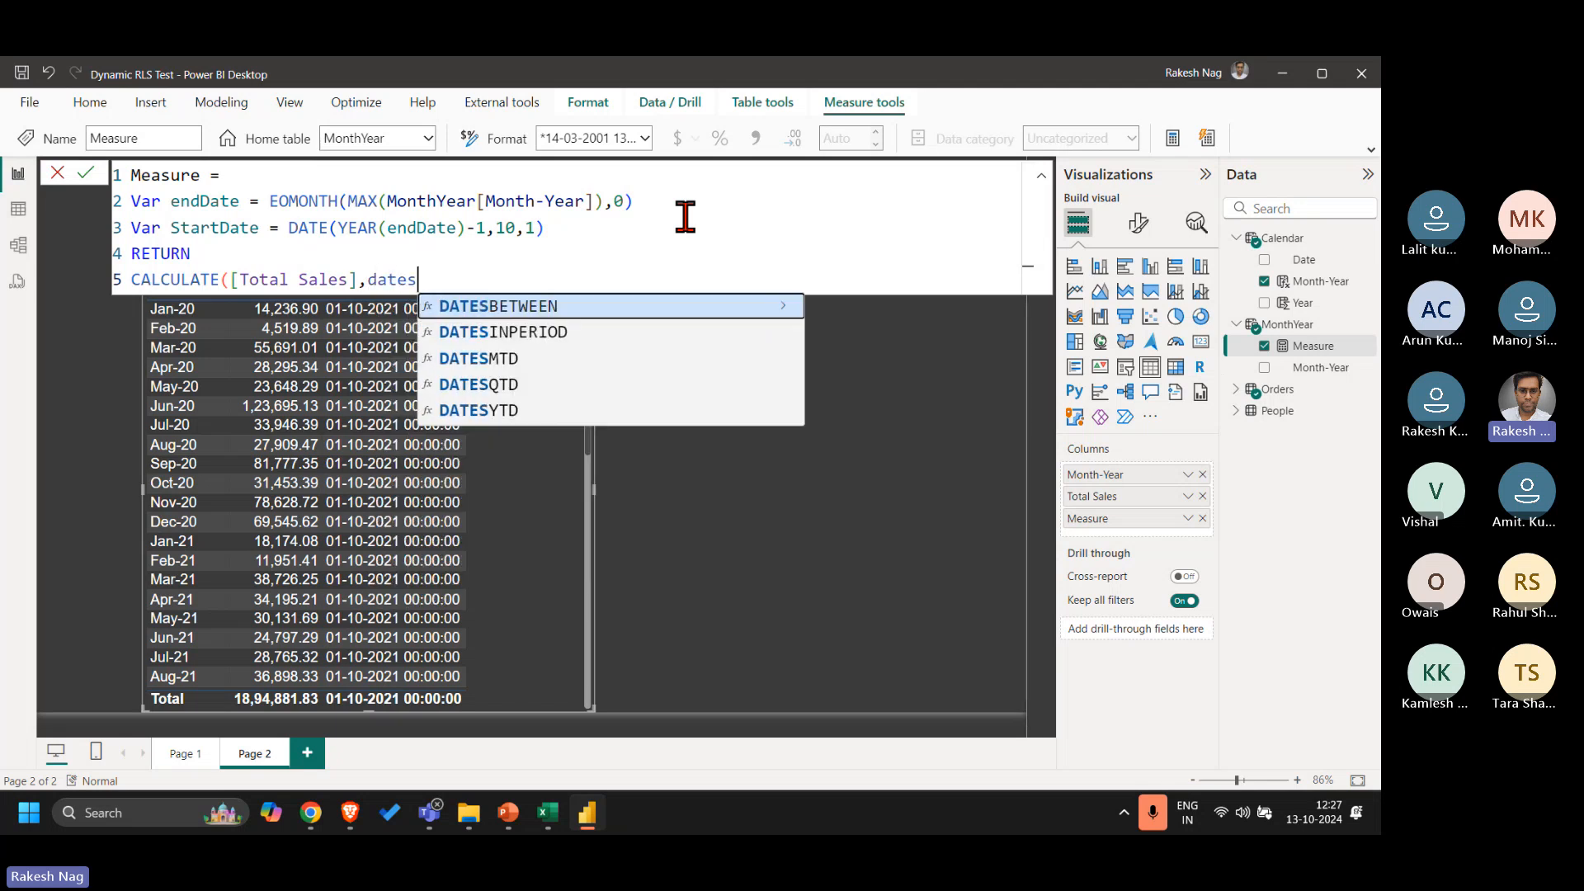
key("Tab")
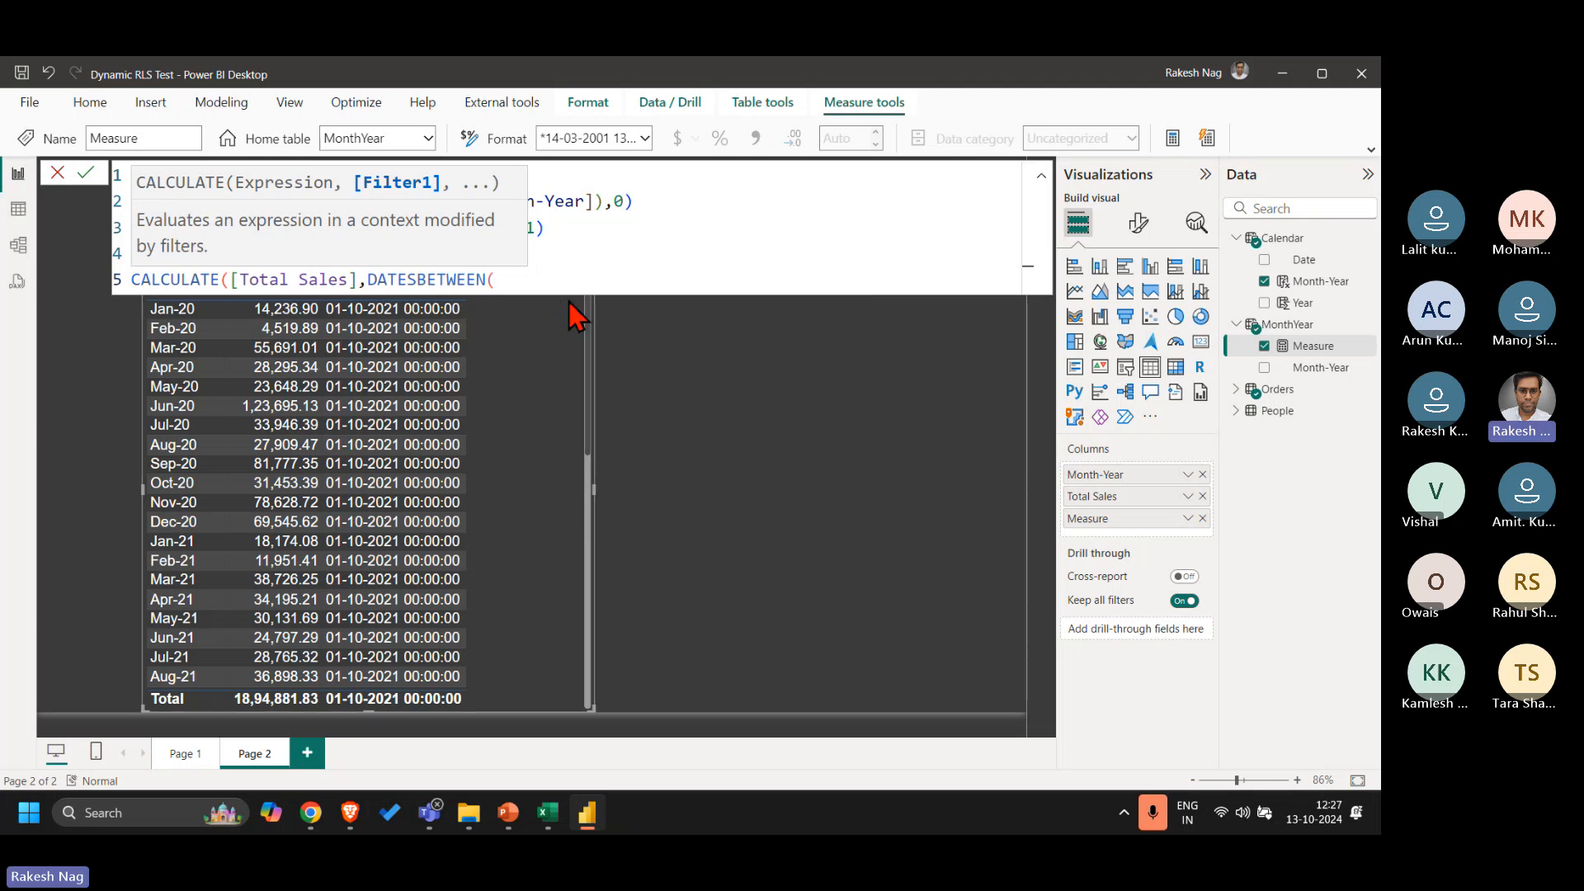
key("BackSpace")
type("(")
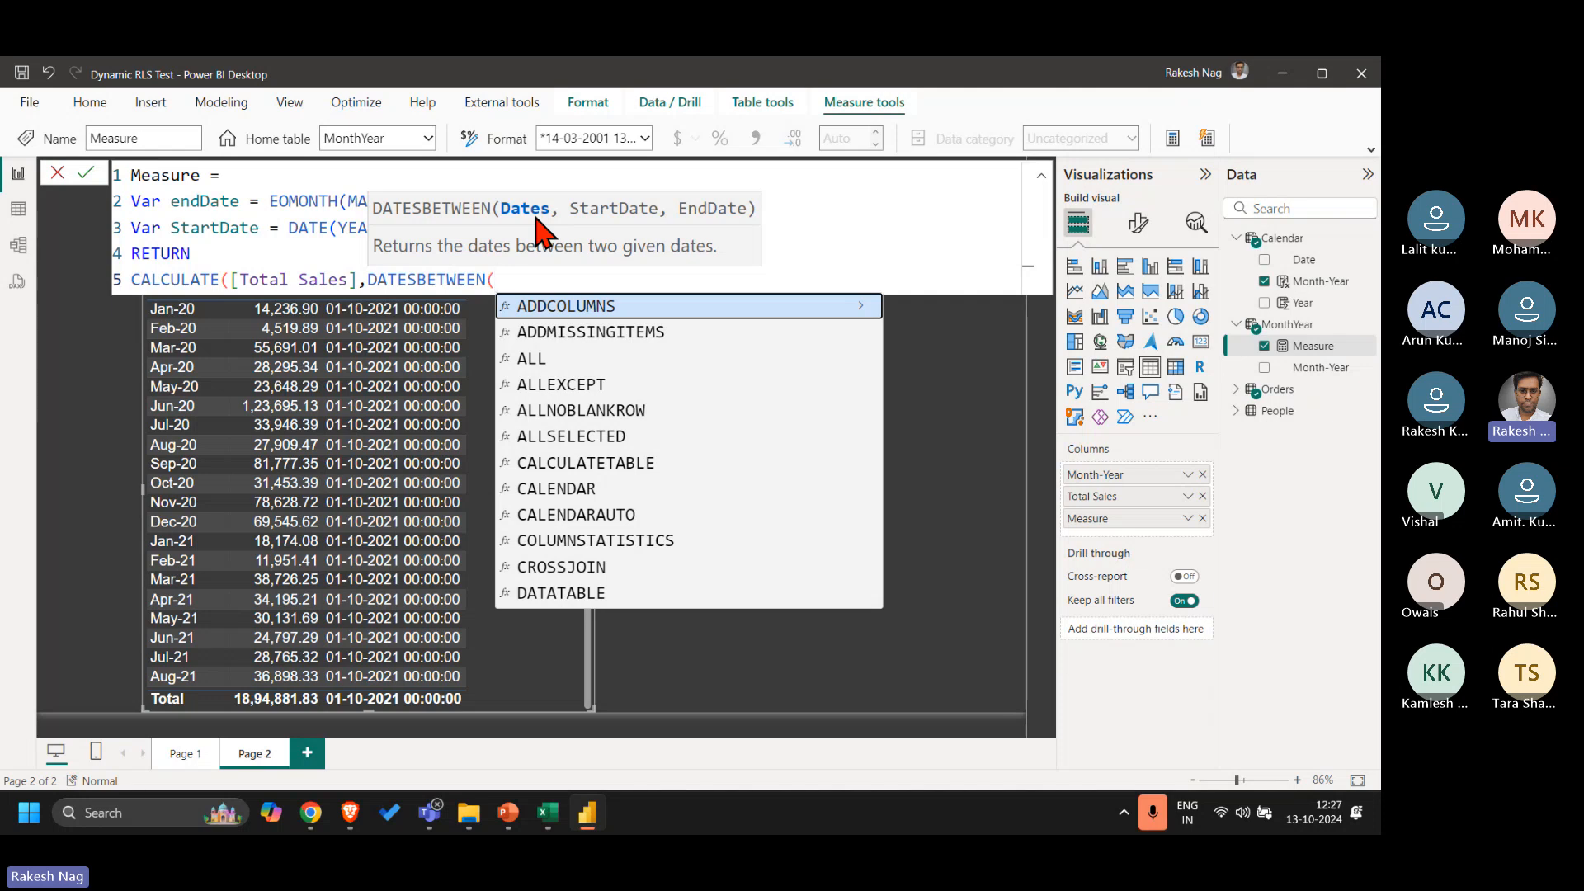
type("ca")
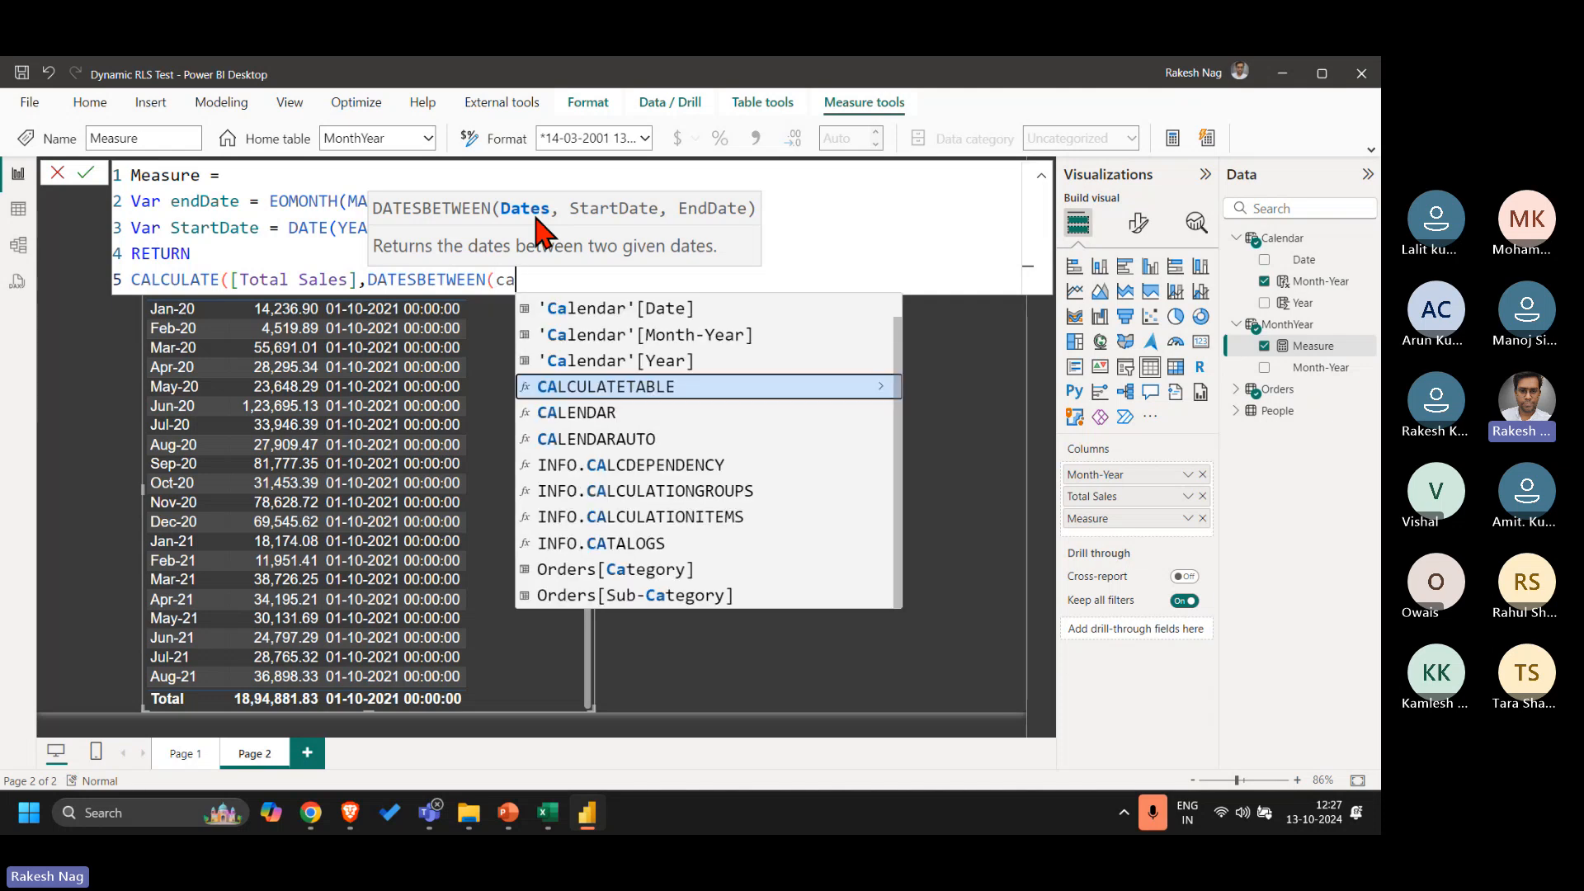
key("Up")
key("Up")
key("Up")
key("Tab")
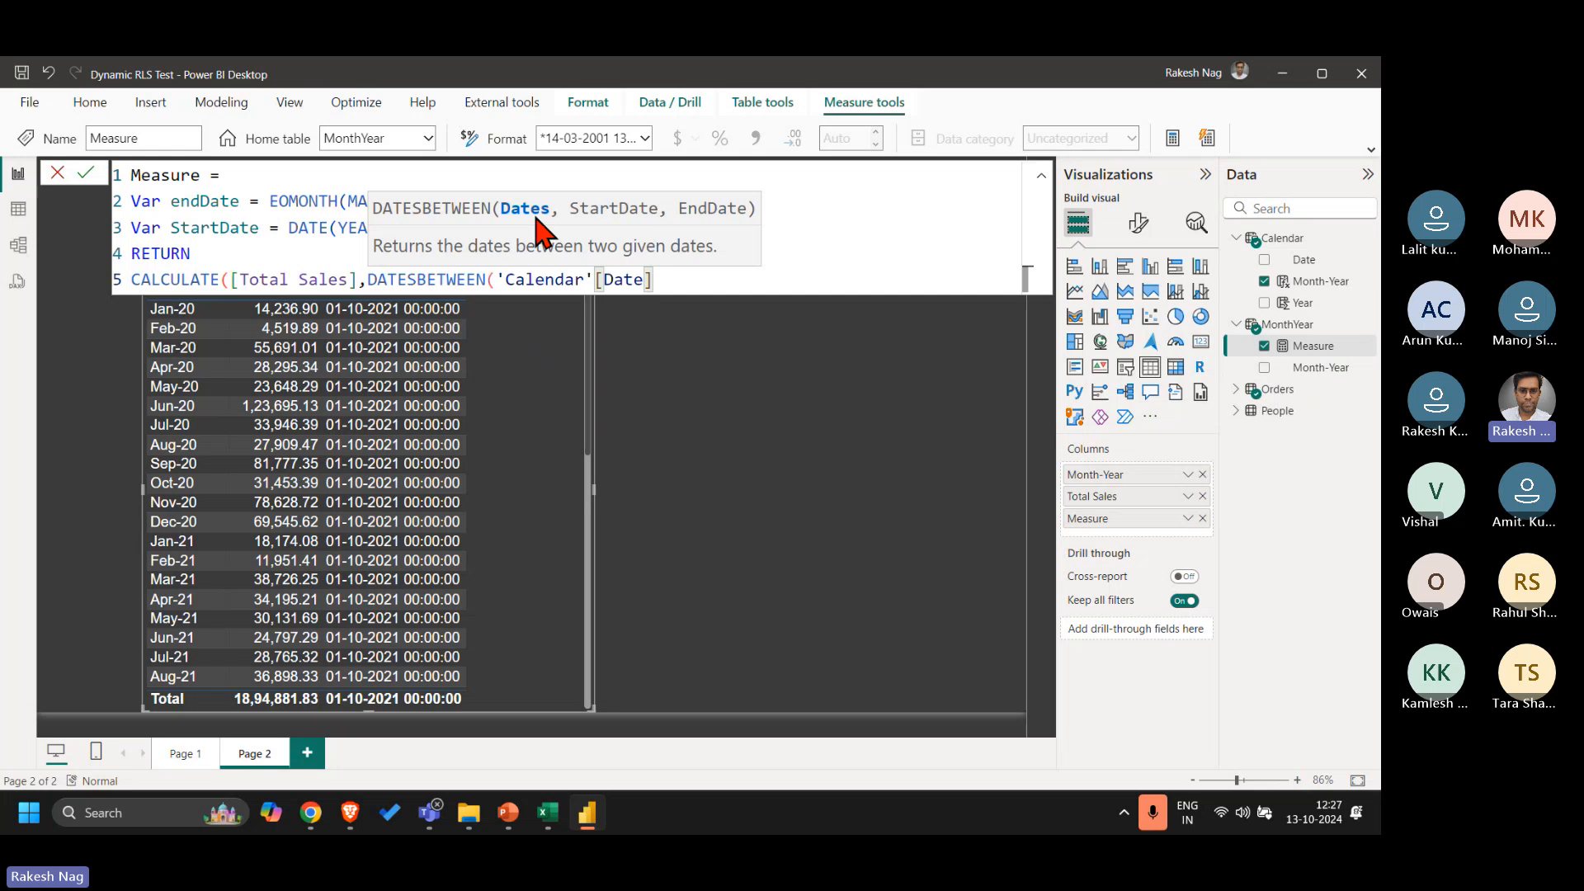
type(",")
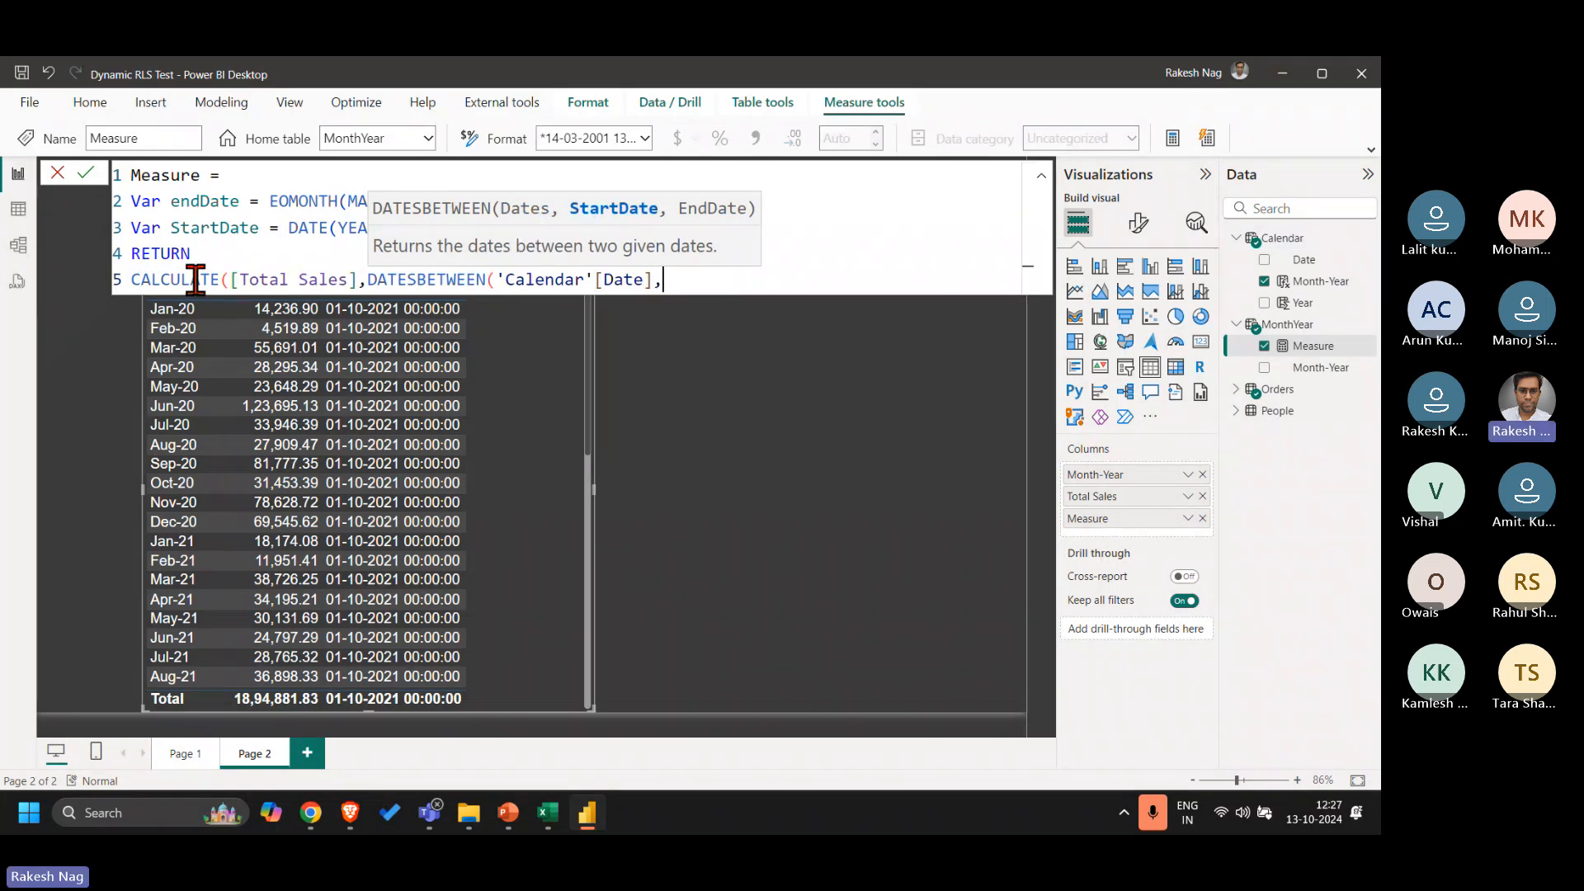
Step: Complete DATESBETWEEN with StartDate and endDate as its bounds, commit the measure and close the formula editor
type("Start")
key("Tab")
type(",end")
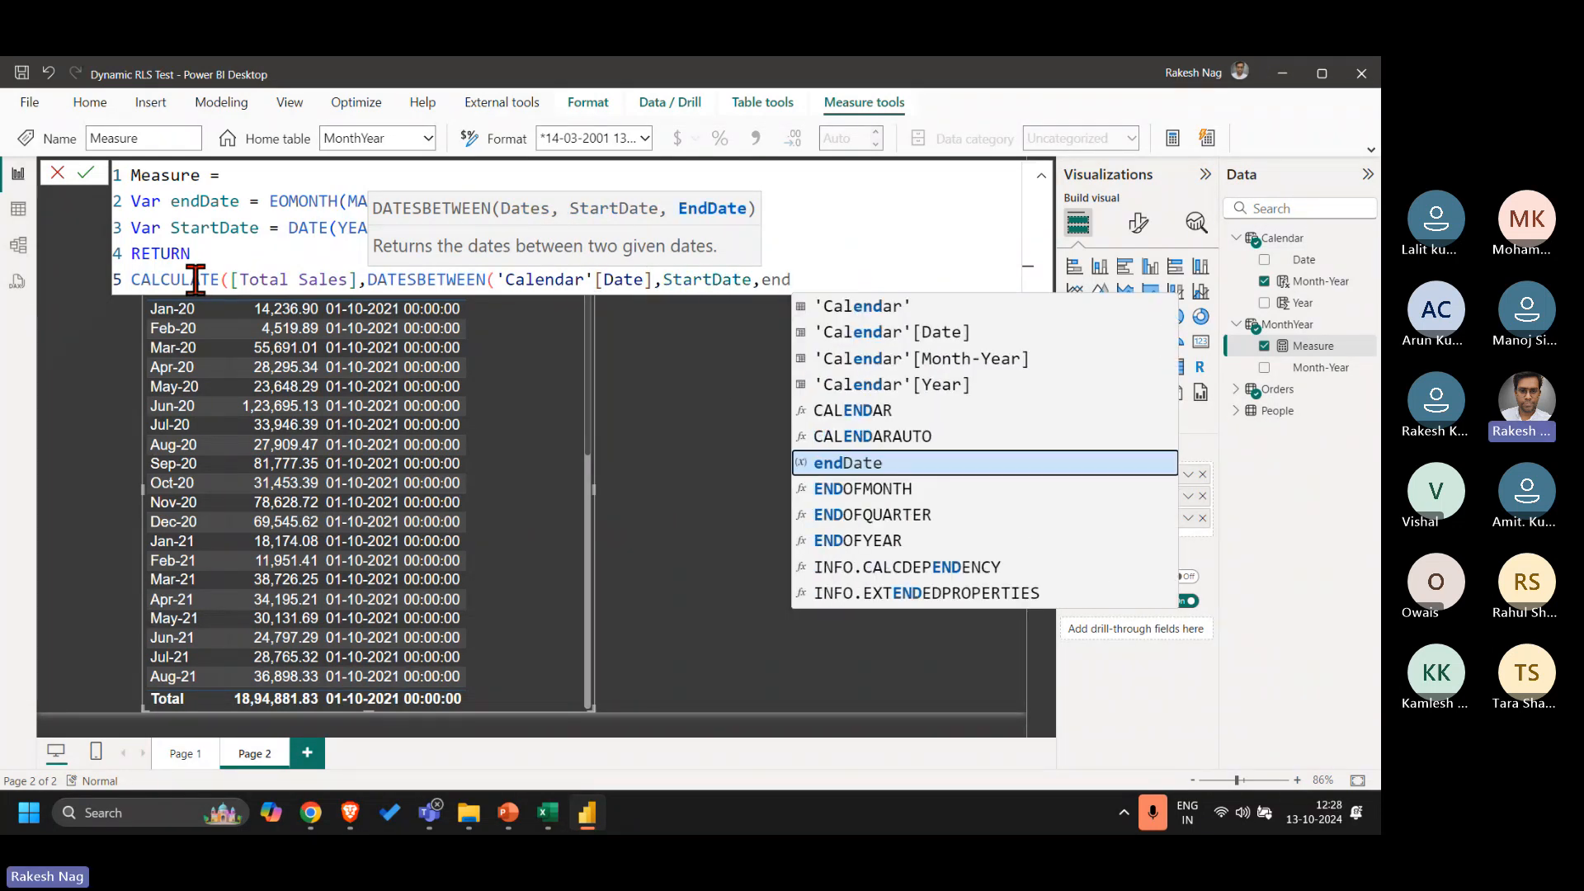
key("Tab")
type("))")
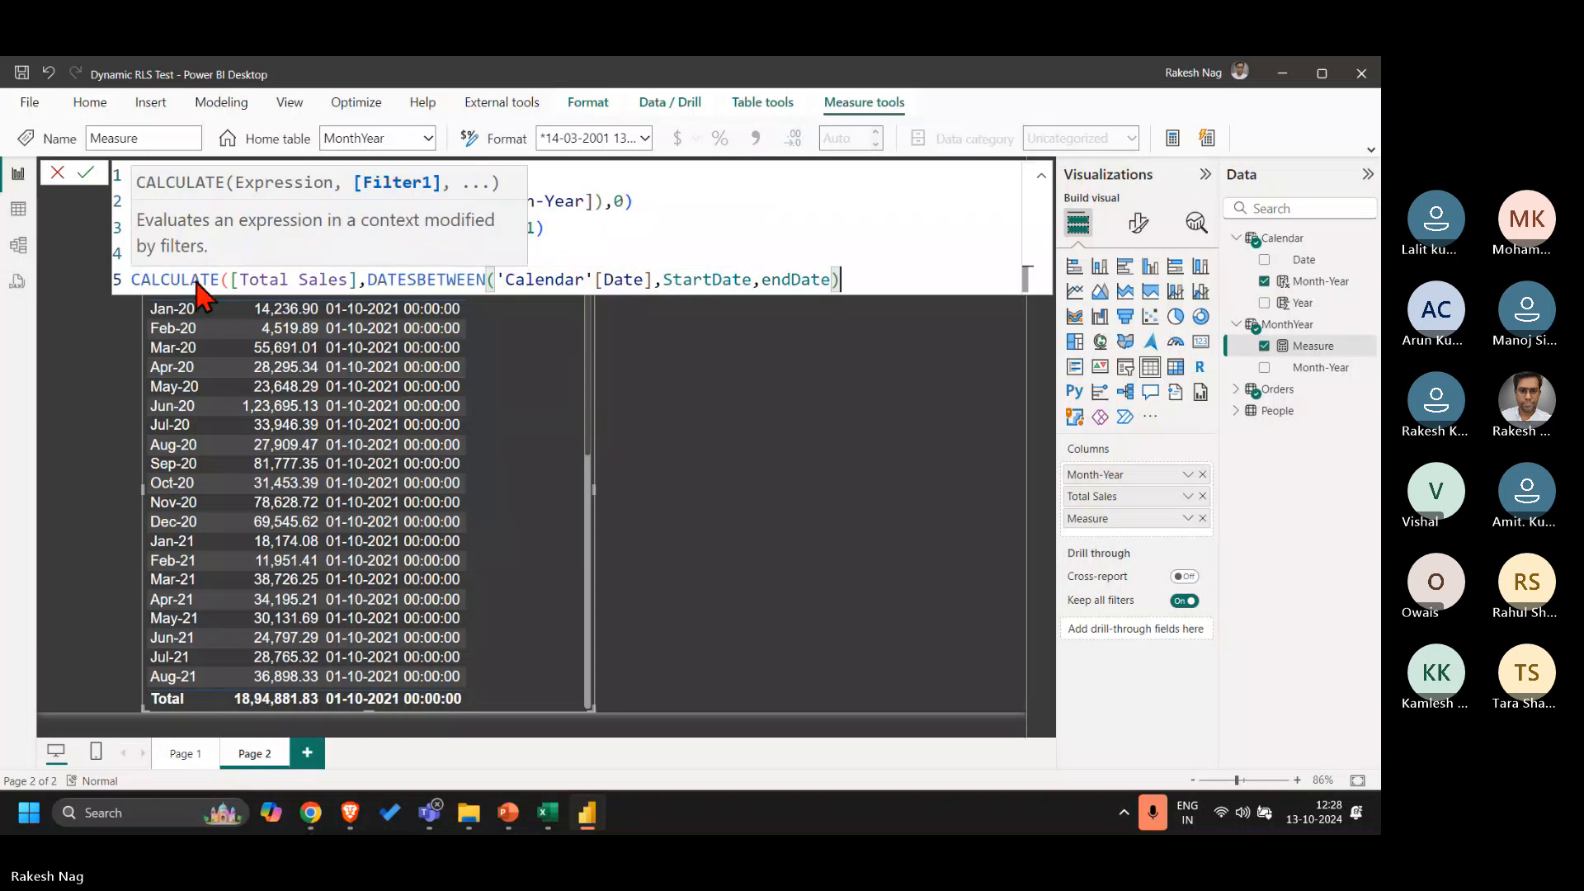
key("Return")
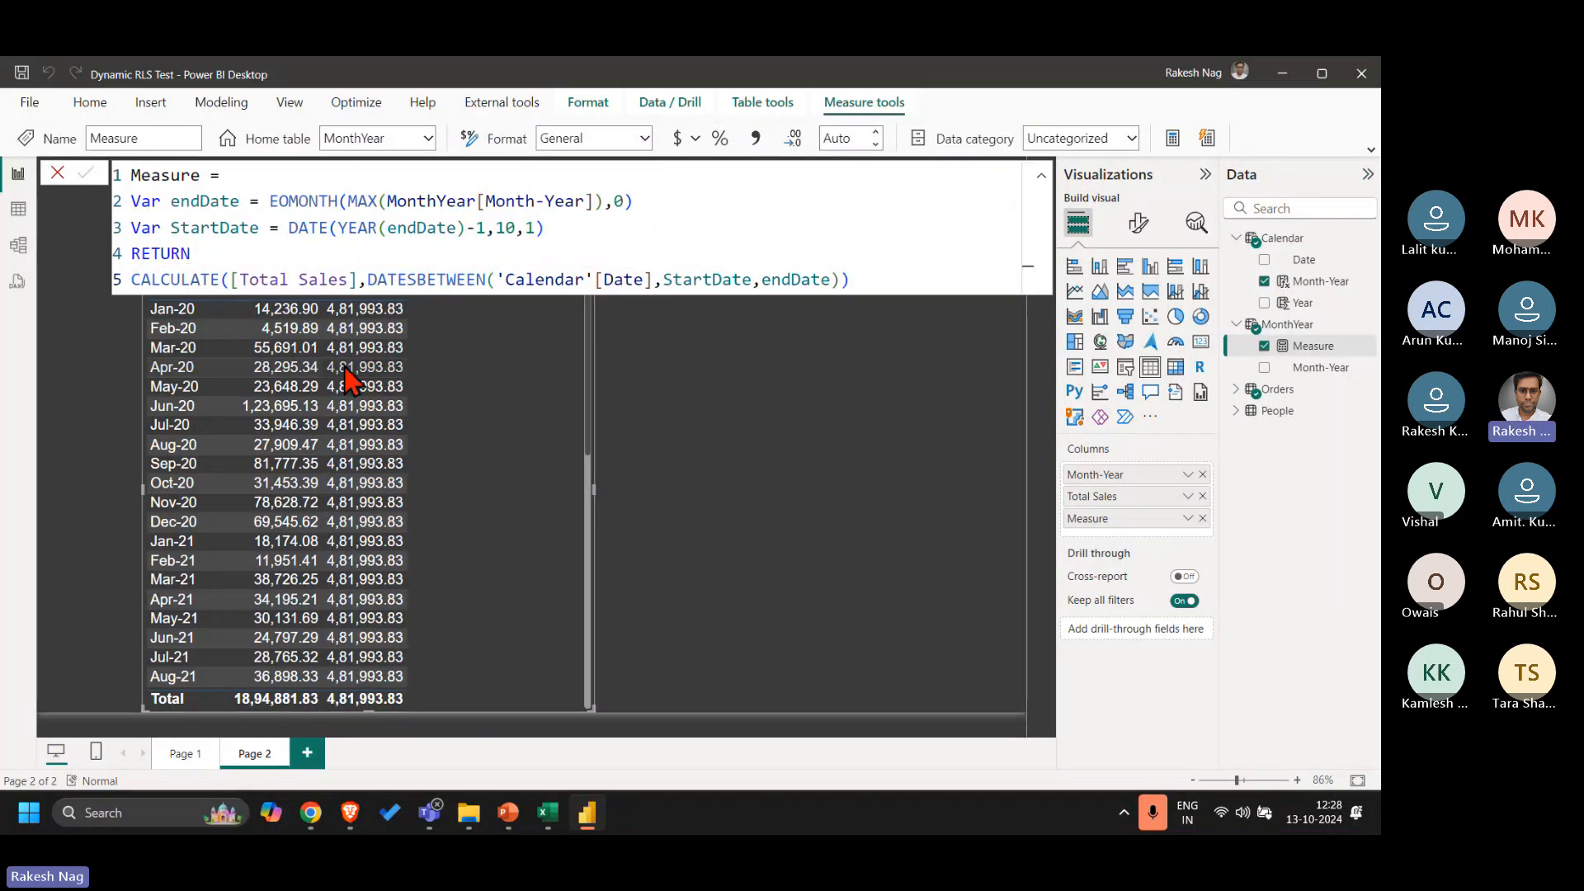
left_click(345, 367)
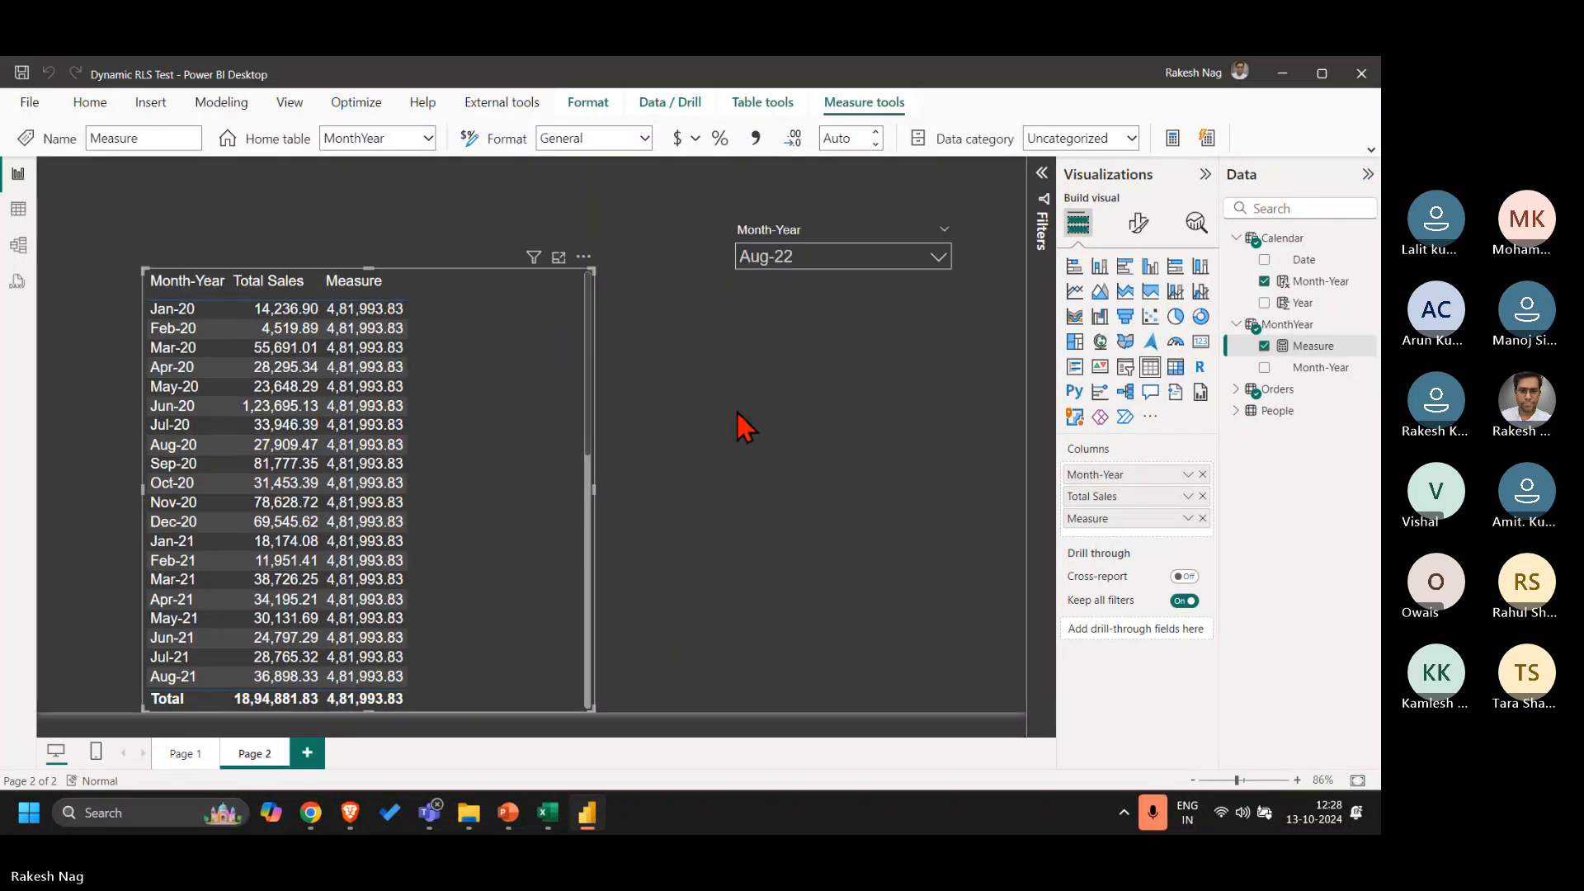
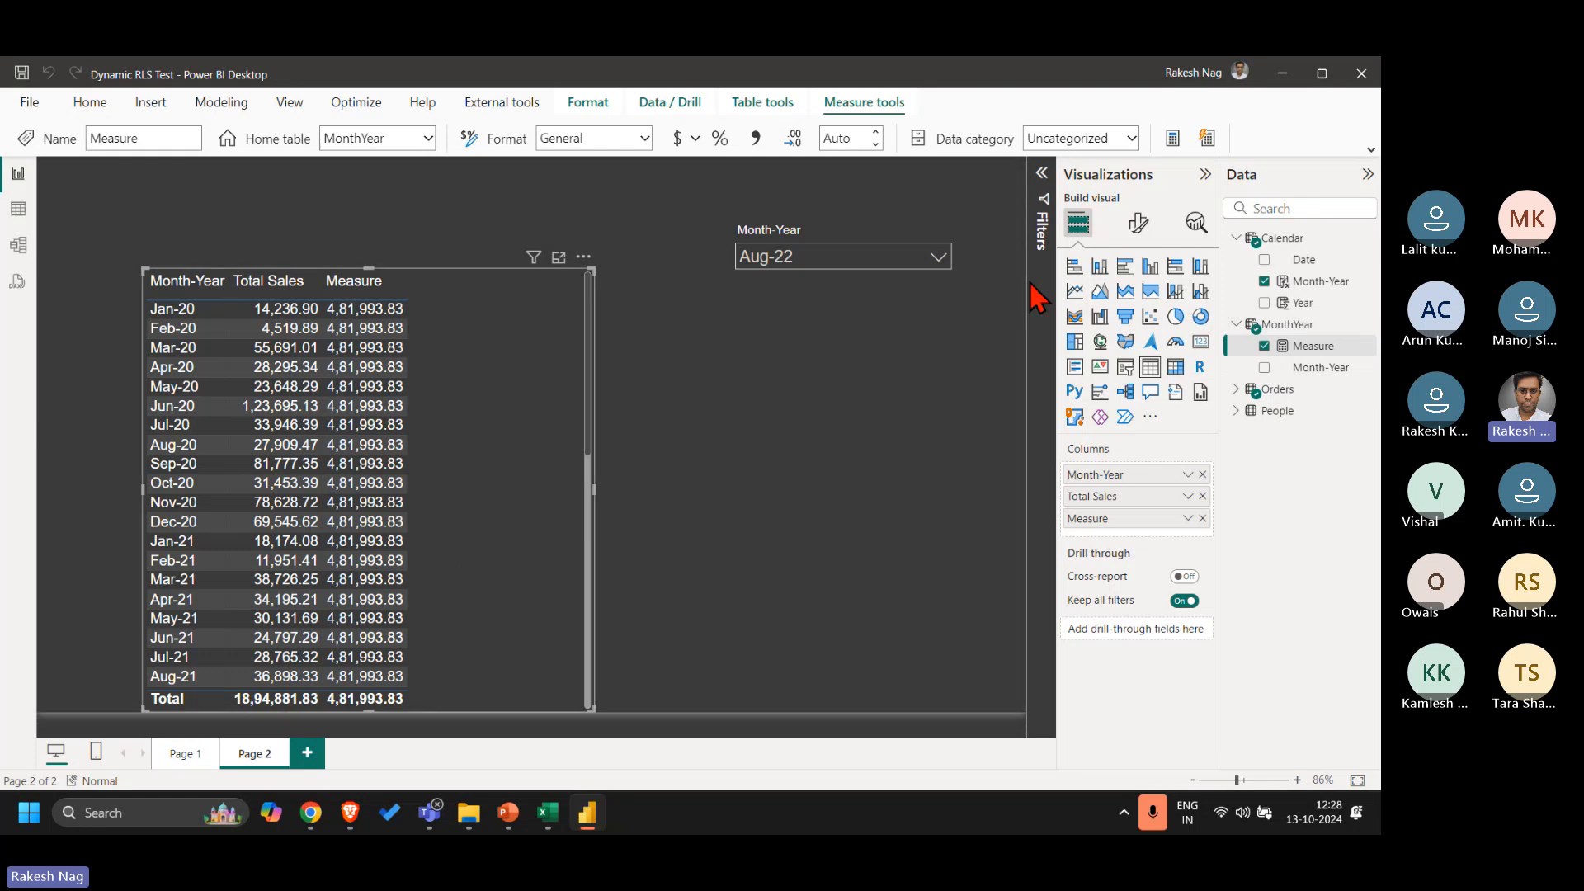
Step: Give the table visual's Month-Year filter an advanced condition of 'is on or after' 01-10-2021
left_click(1044, 191)
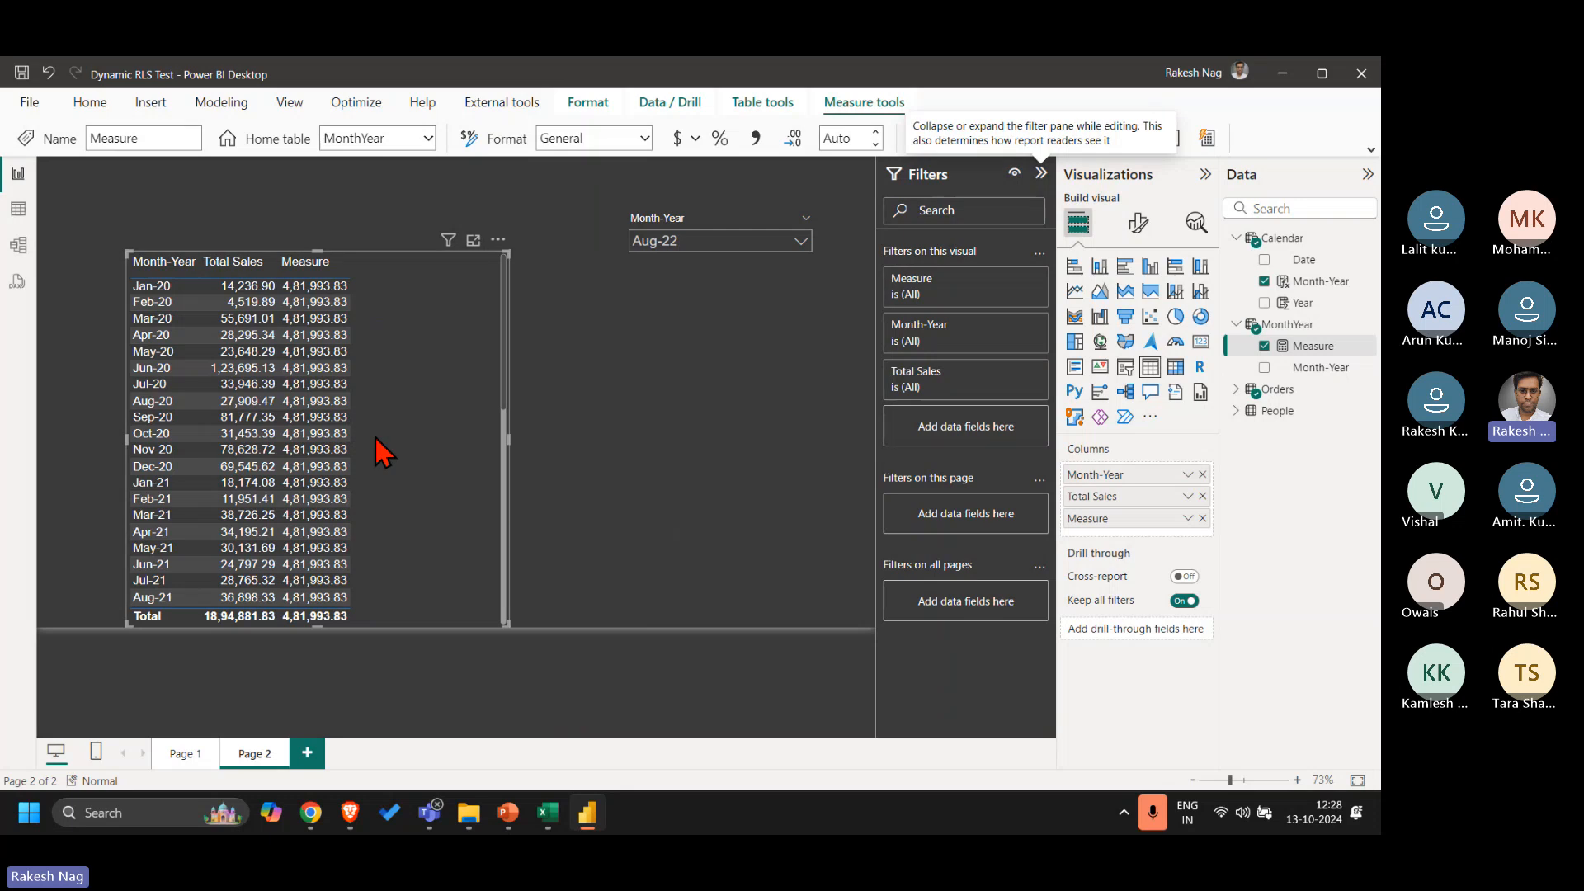
left_click(929, 345)
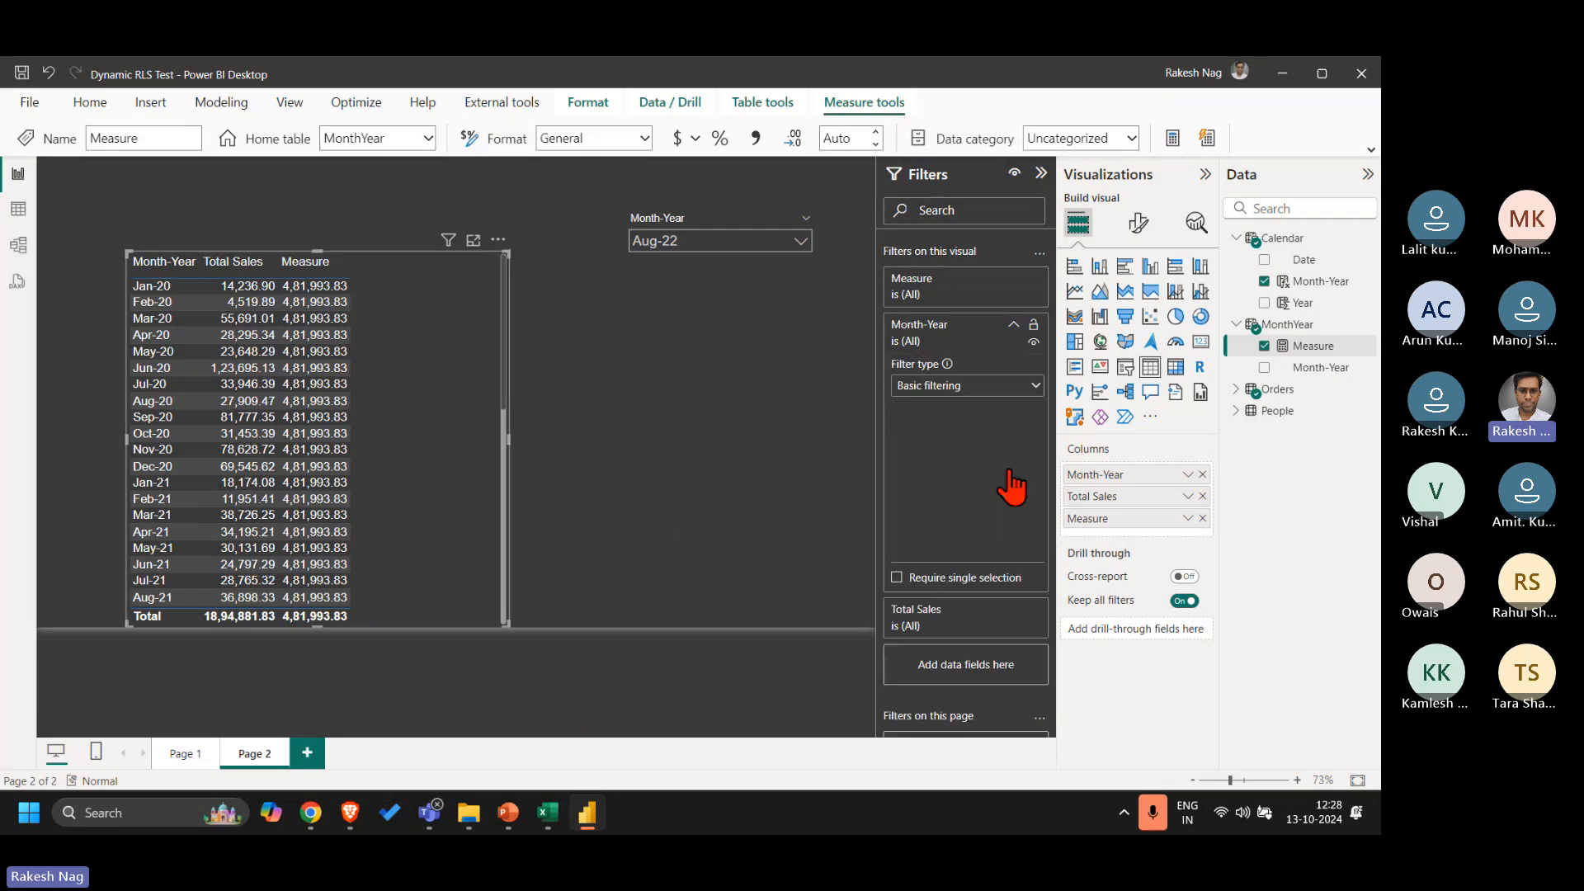
left_click(959, 387)
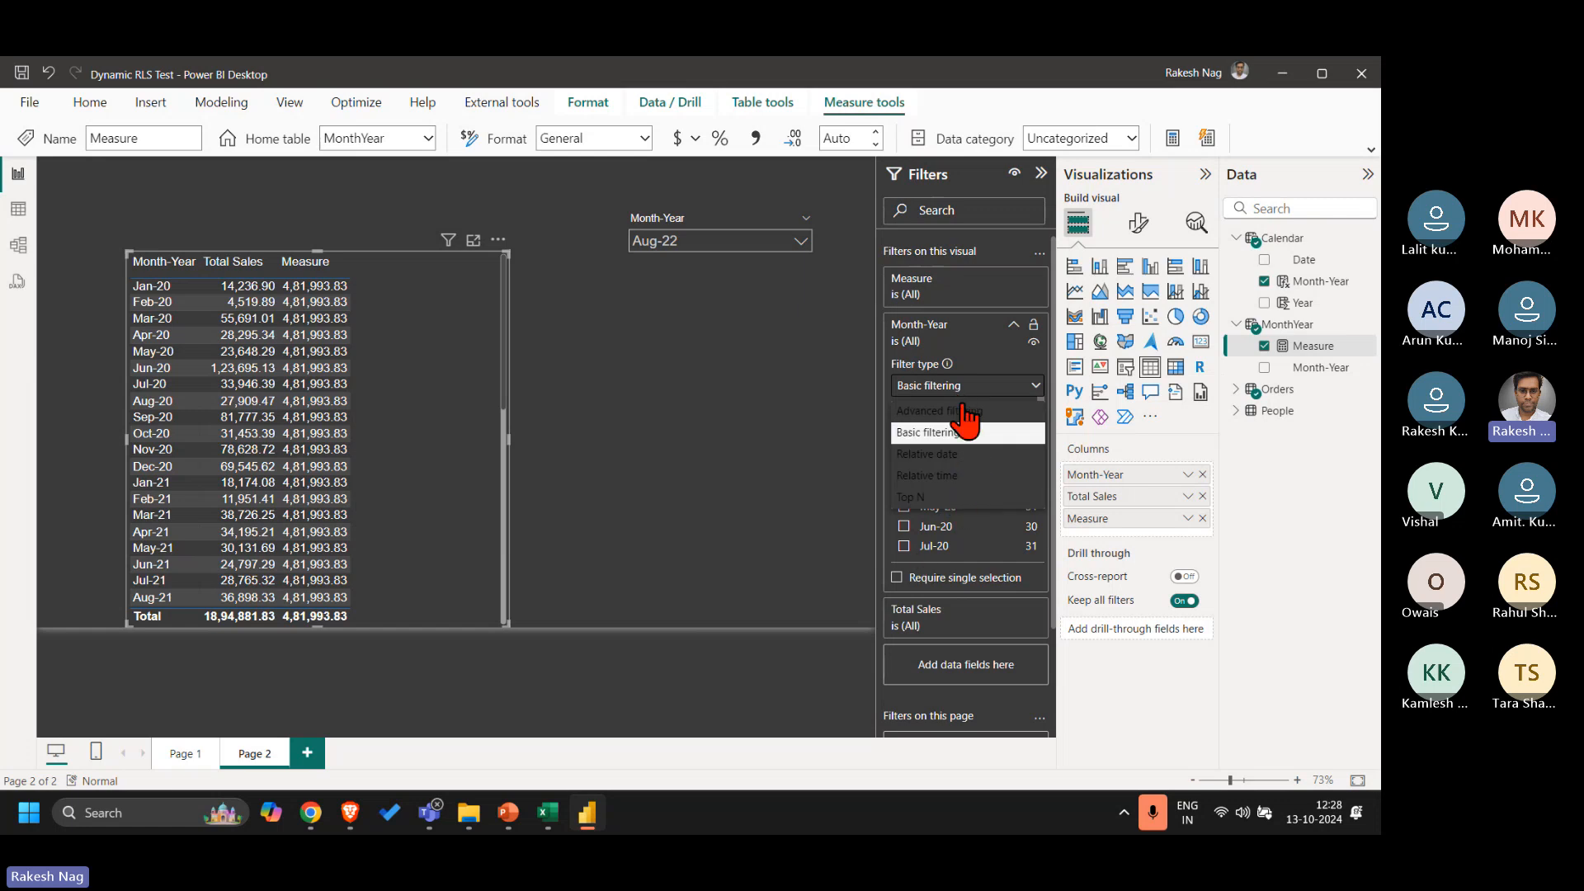
left_click(962, 410)
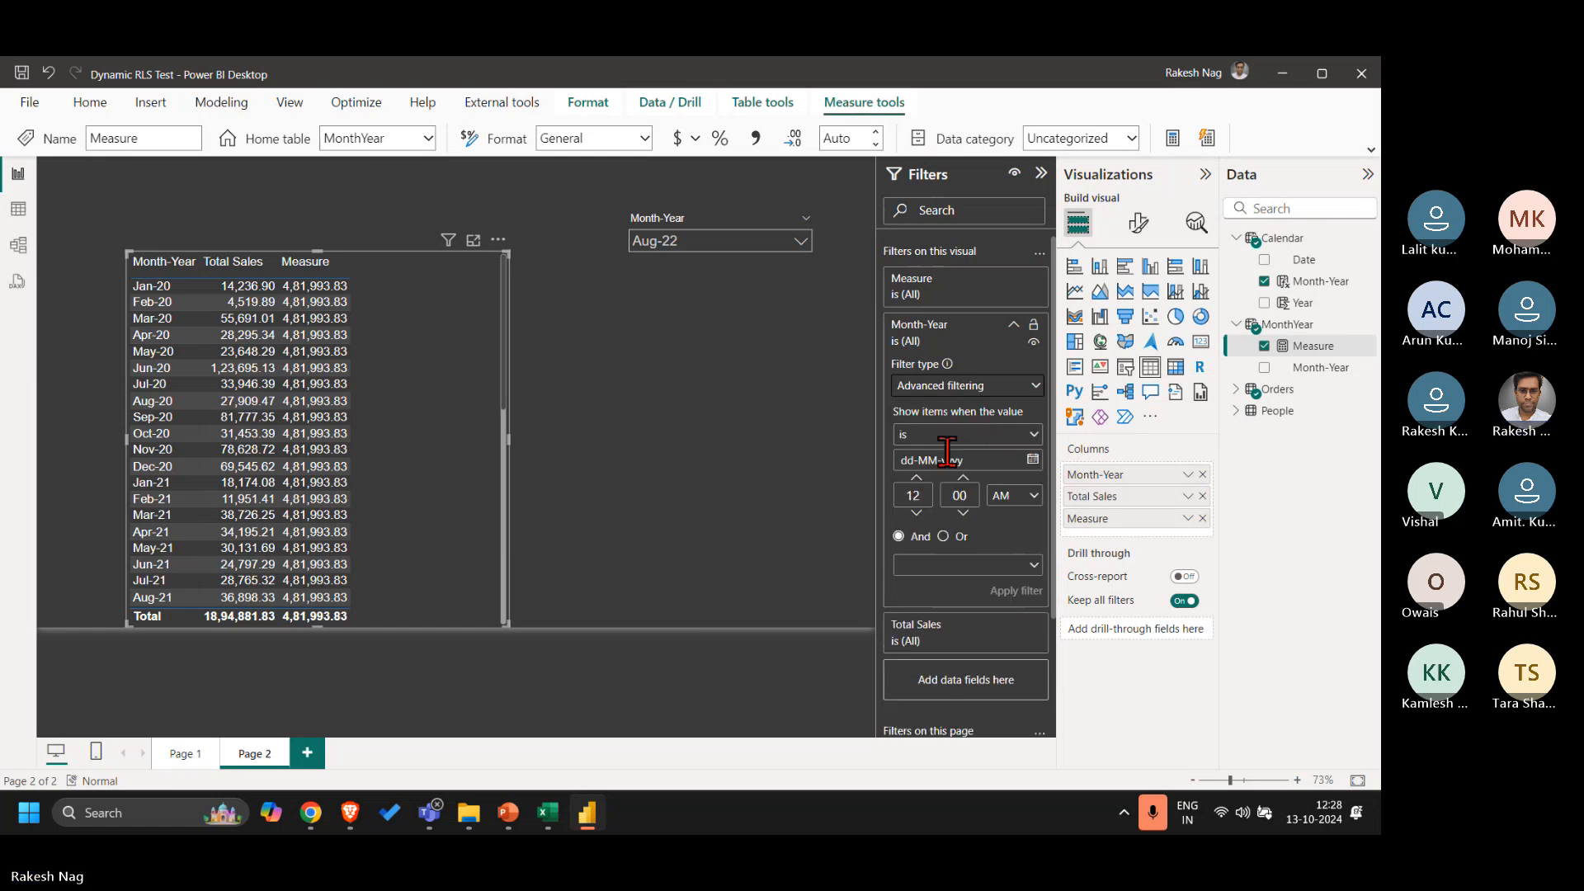
left_click(996, 435)
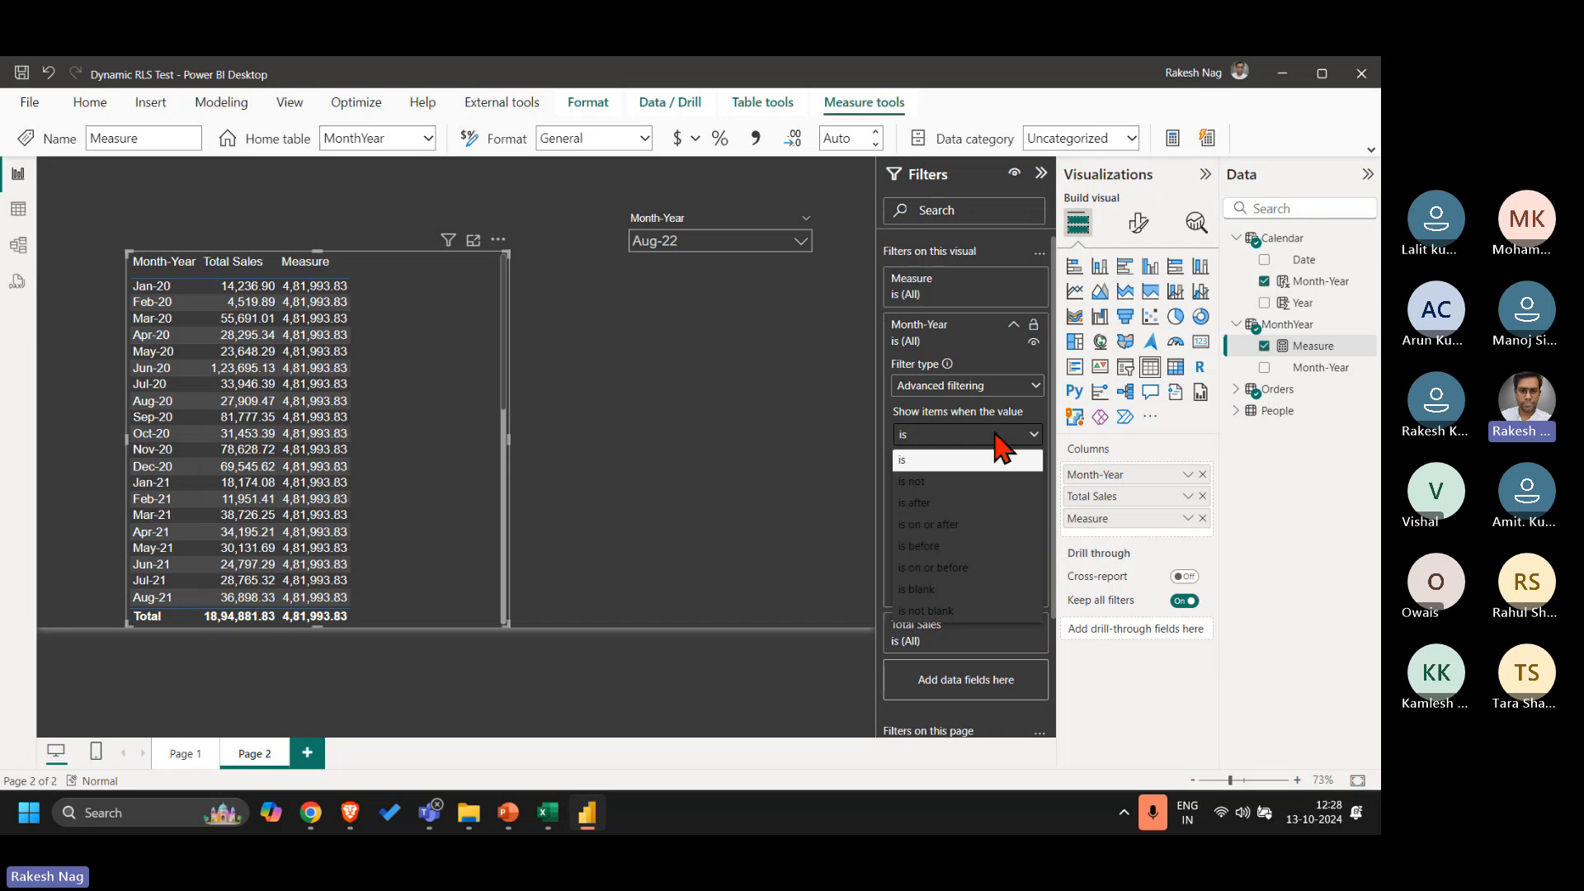
left_click(952, 525)
left_click(905, 460)
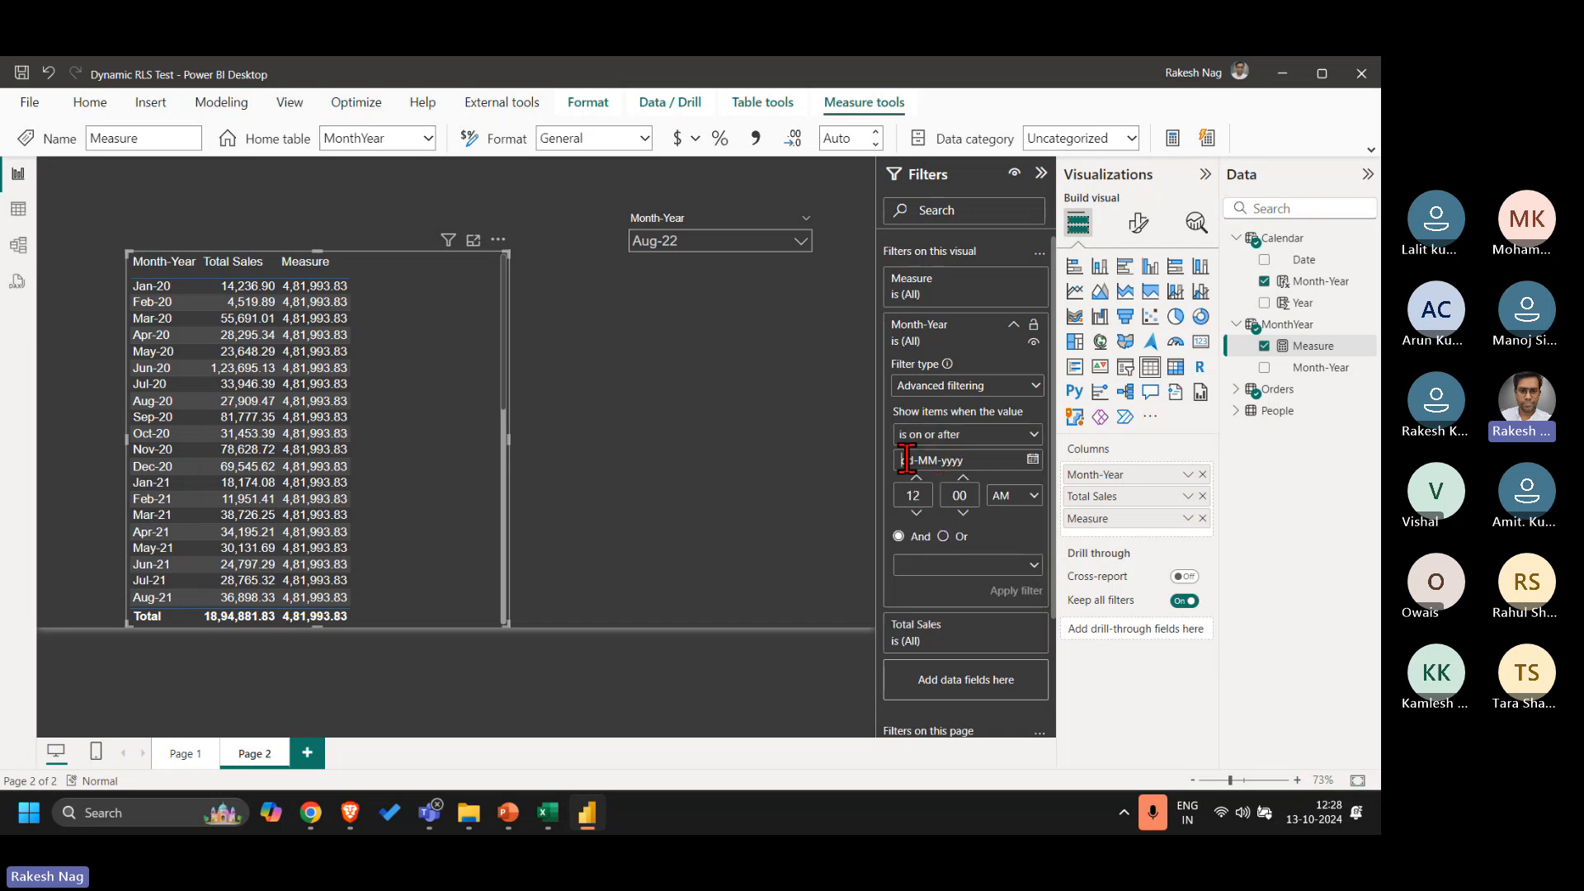
type("01-10-2021")
Step: Add a second Month-Year condition of 'is on or before' 01-09-2022, combined with And, and apply the filter
left_click(968, 564)
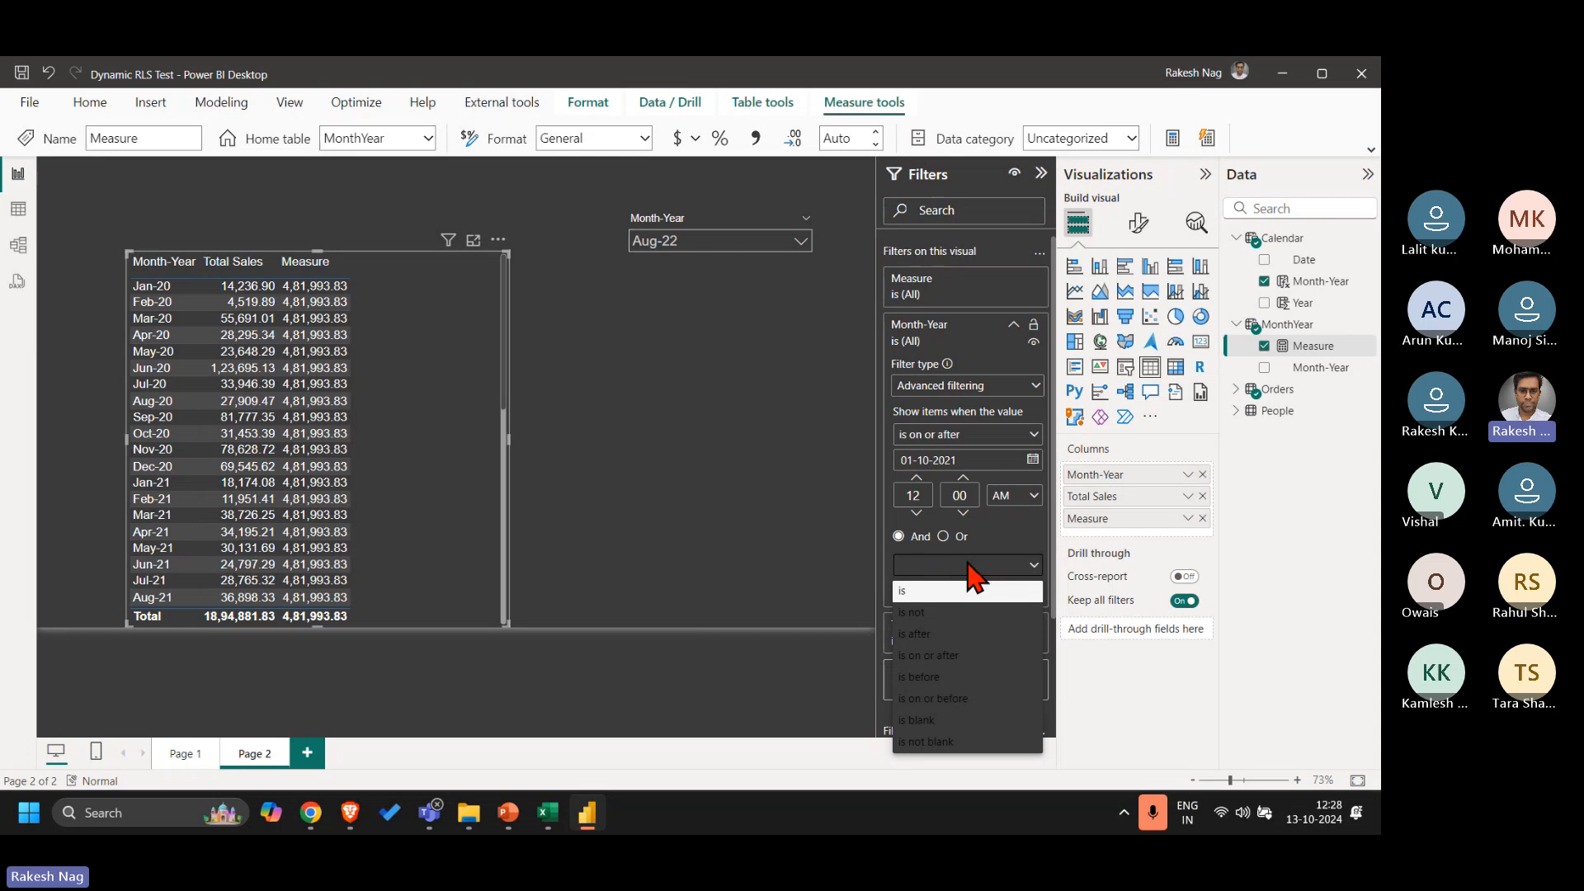
left_click(949, 699)
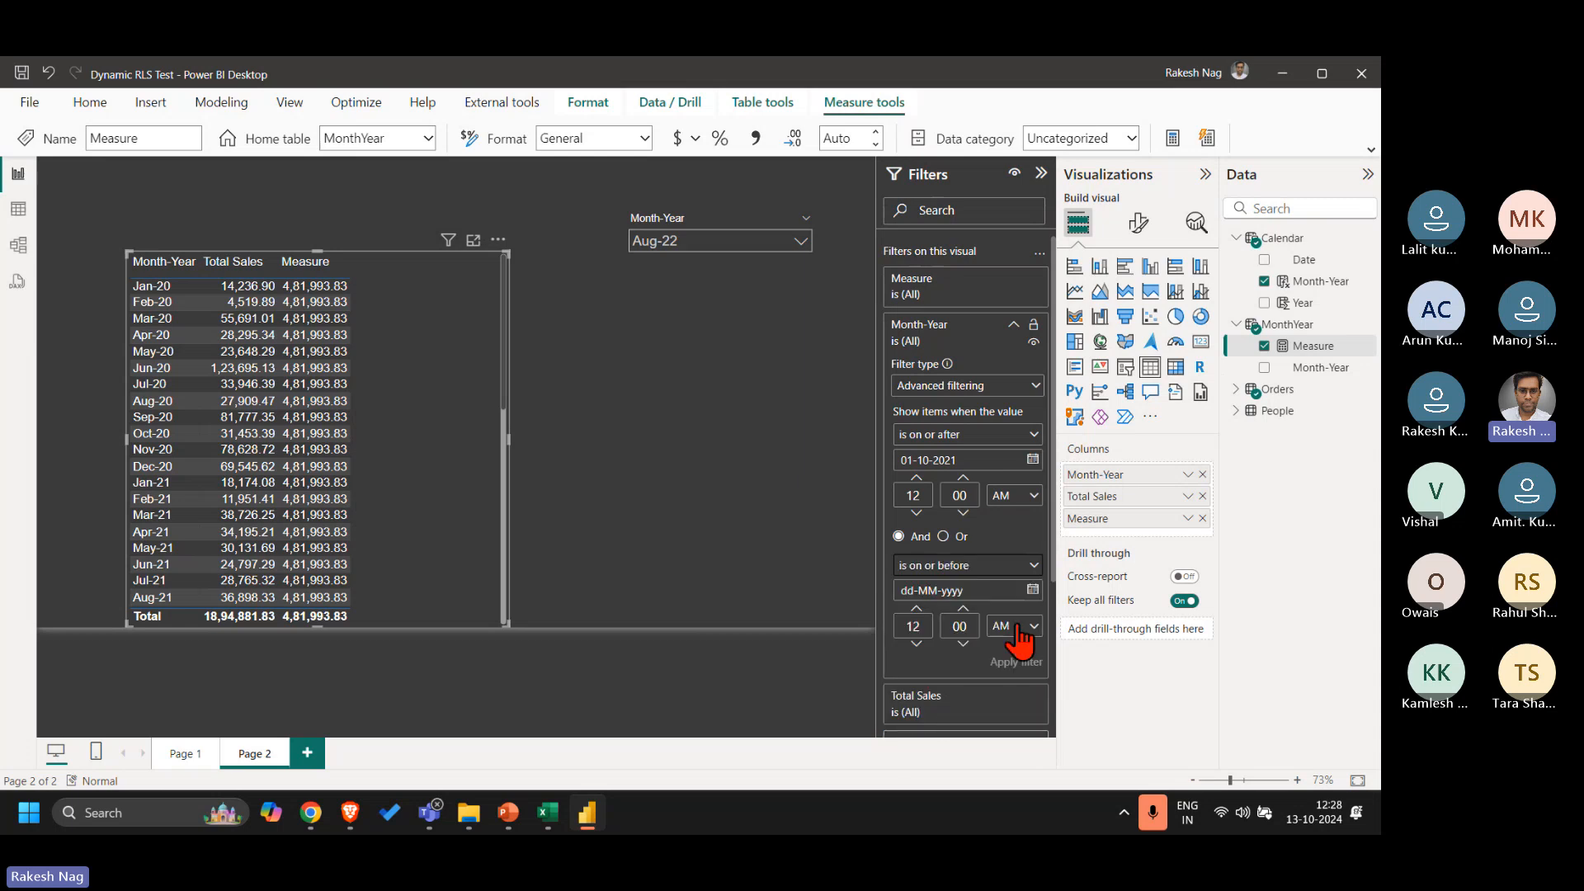
left_click(909, 590)
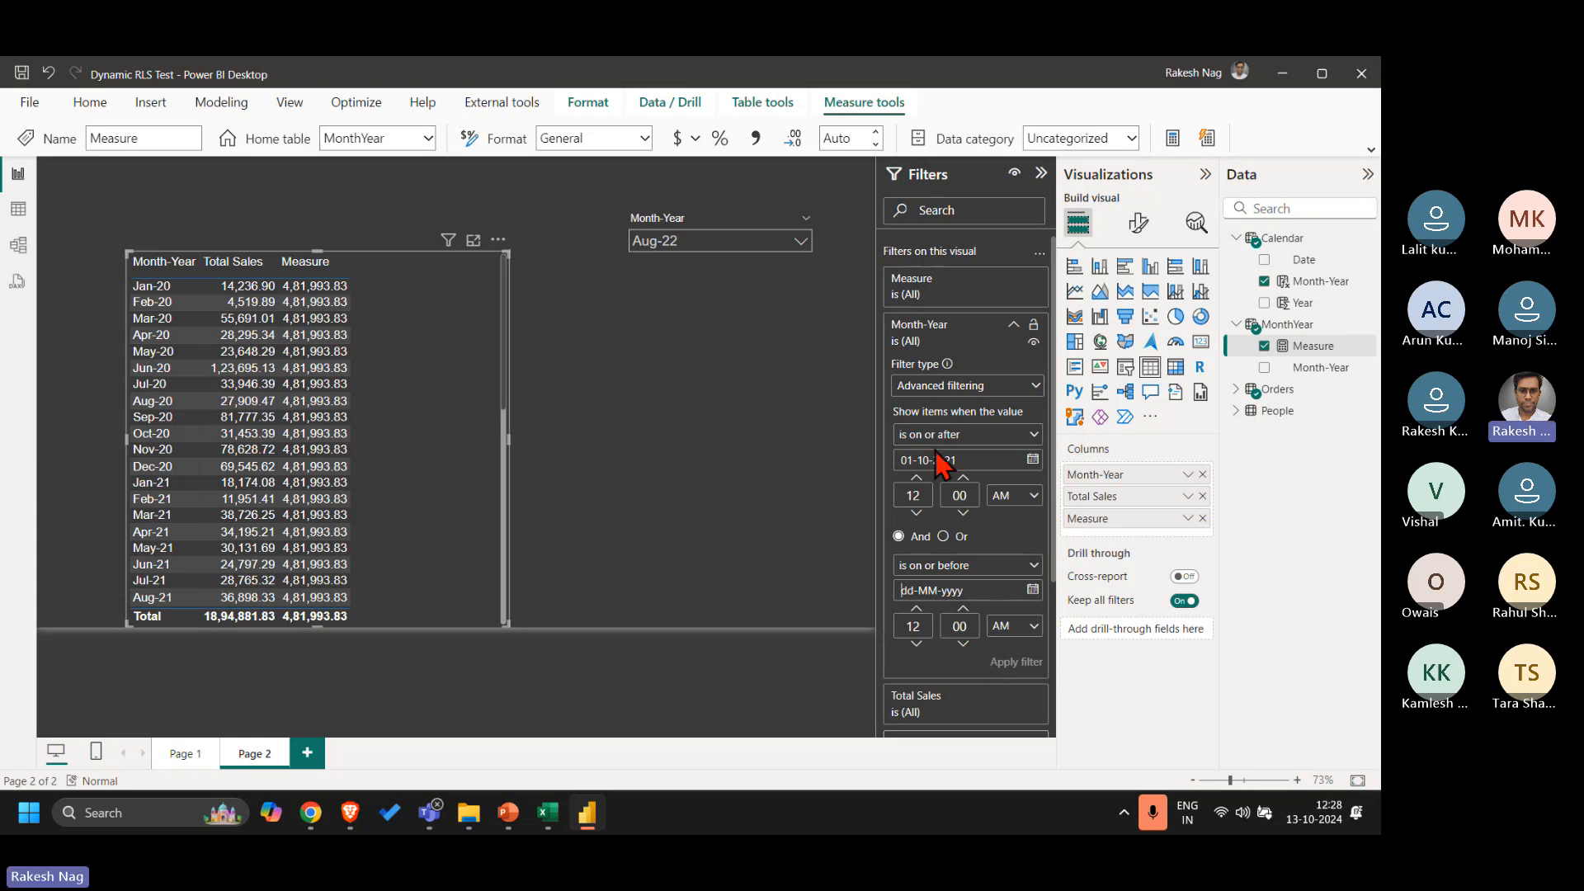
type("-")
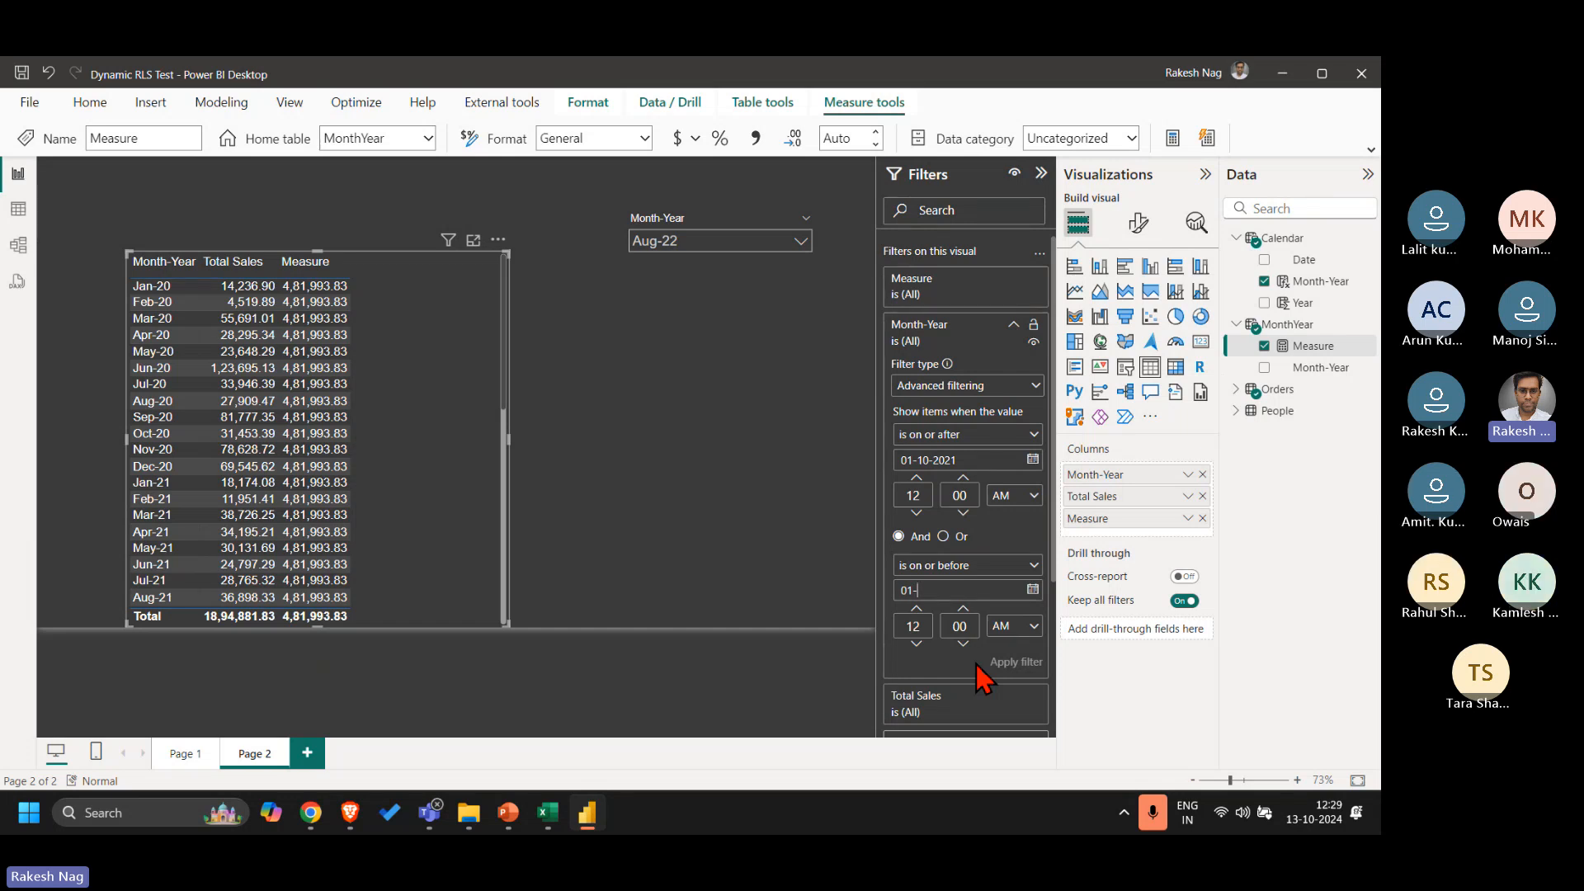
type("09-202222")
left_click(1016, 663)
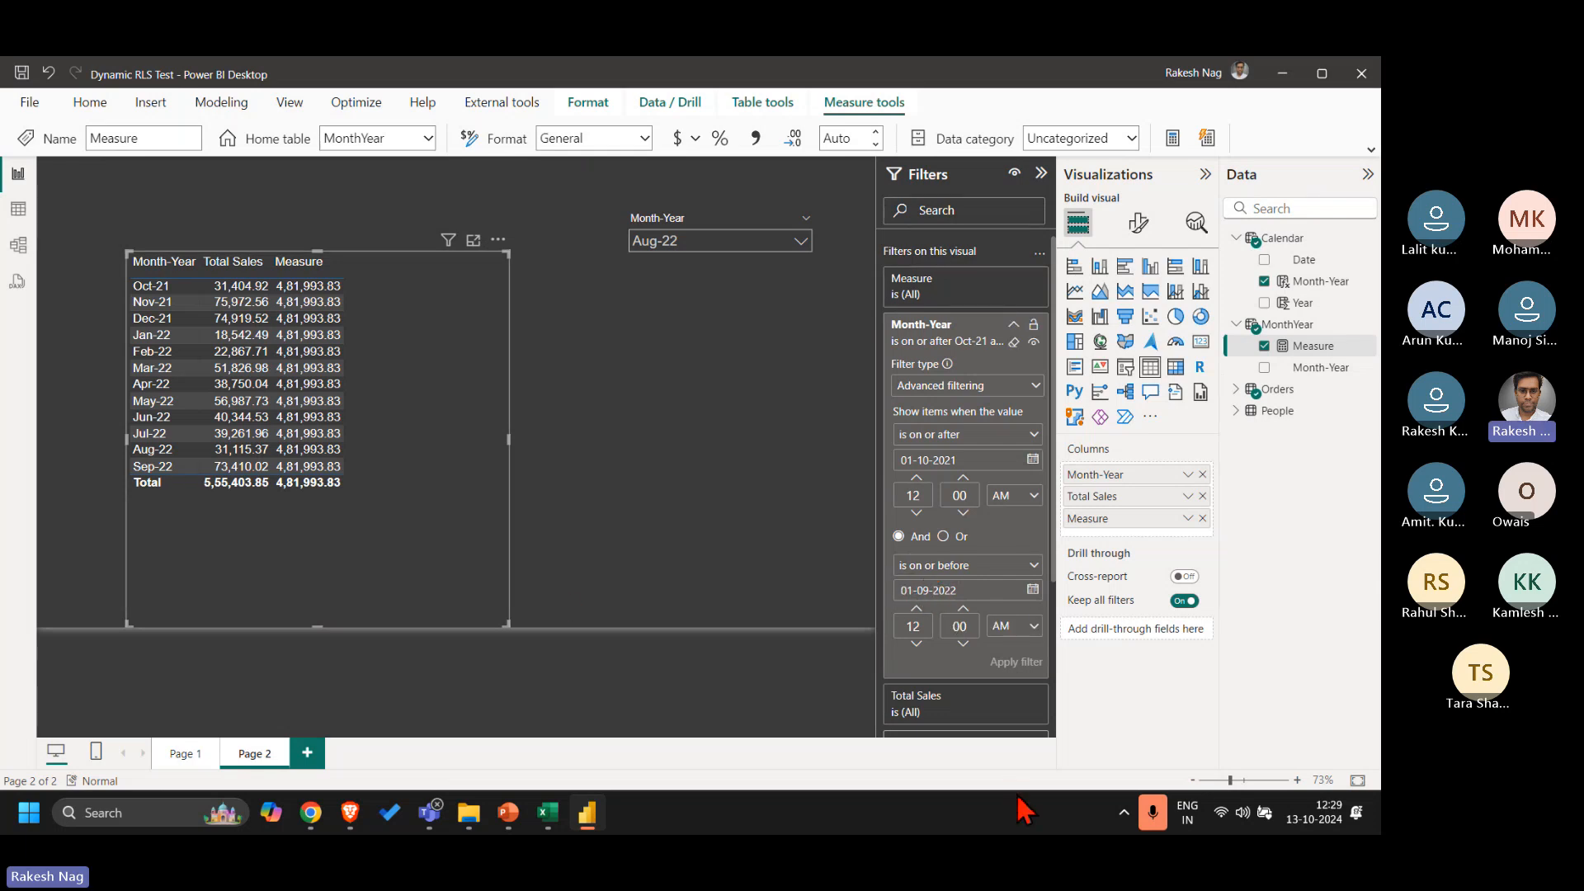
Step: Set the Month-Year filter's end date to 01-08-2022 and reapply it
key("BackSpace")
type("8")
left_click(1025, 670)
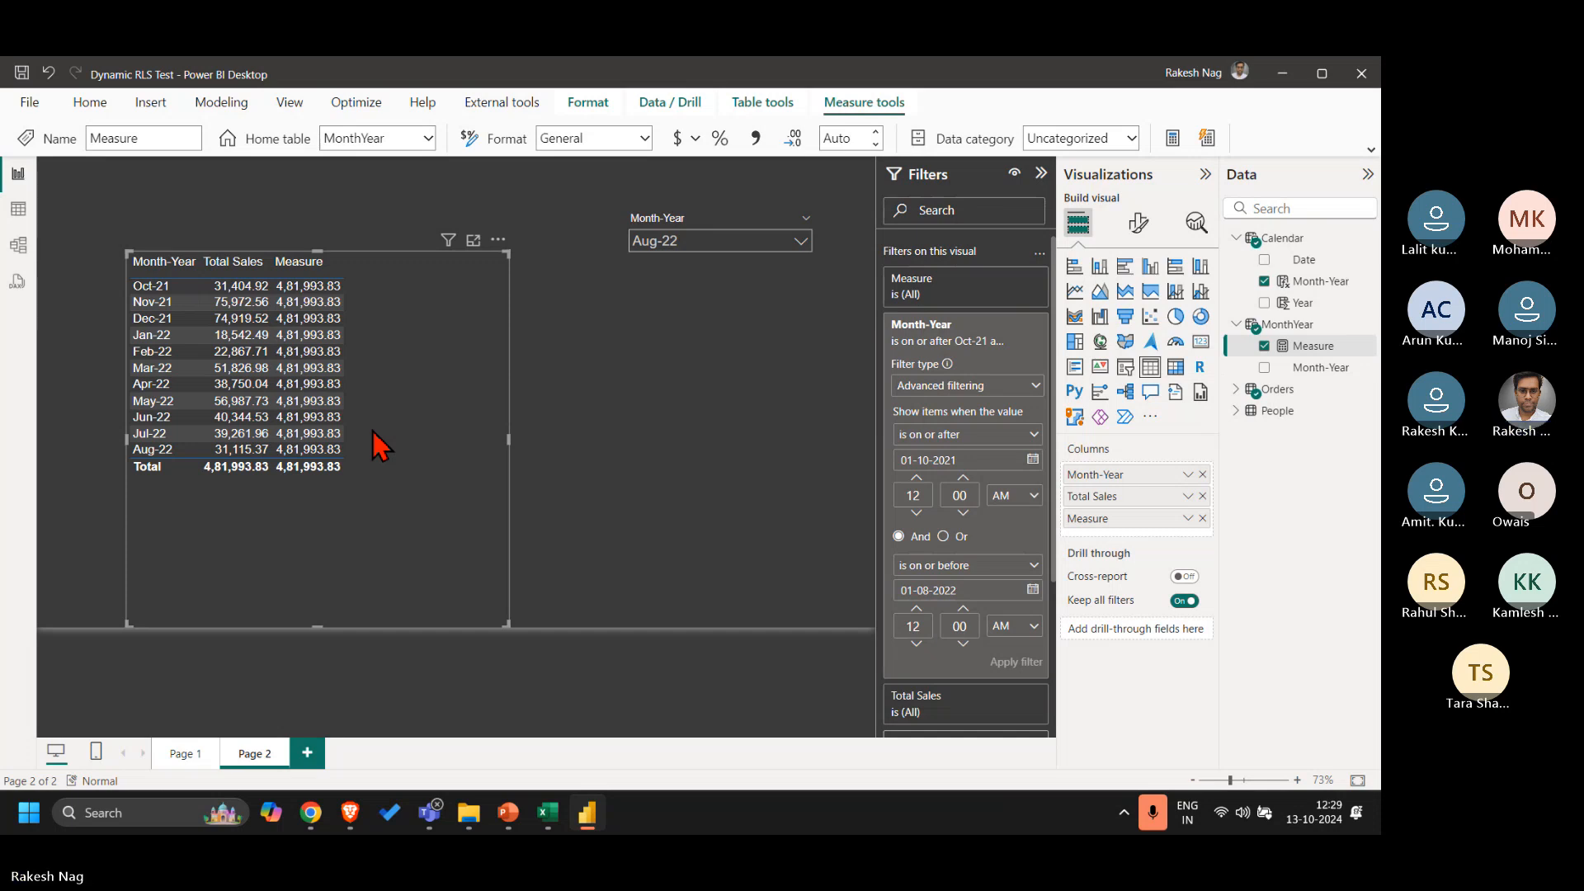
Step: Reopen the measure's formula and review its endDate variable and DATESBETWEEN filter
left_click(1145, 180)
right_click(1346, 371)
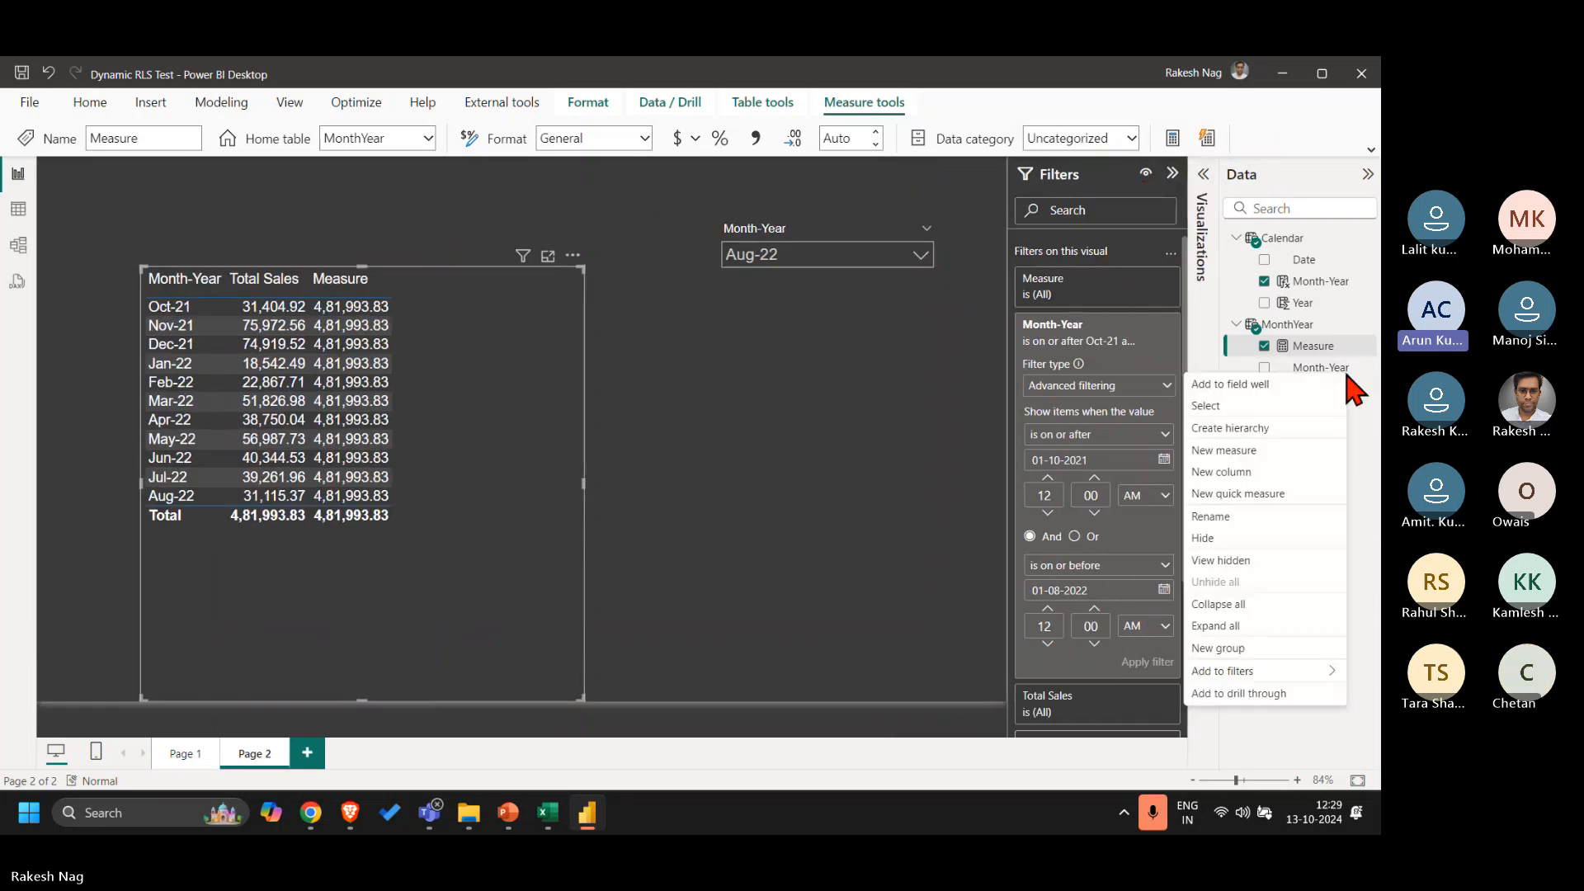
left_click(1312, 304)
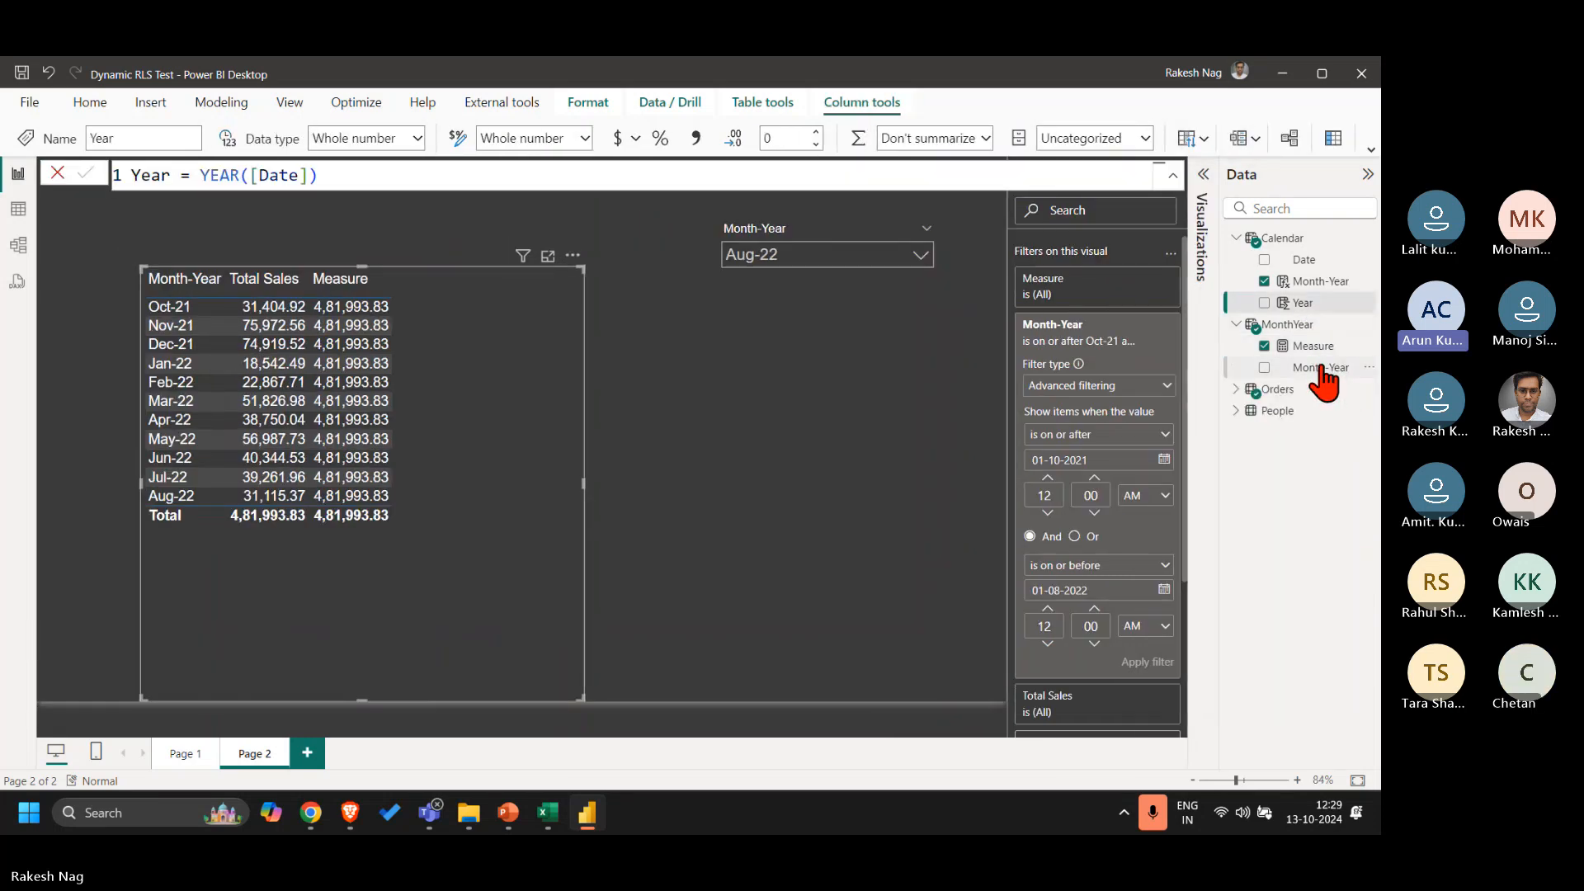
left_click(1322, 367)
left_click(1318, 347)
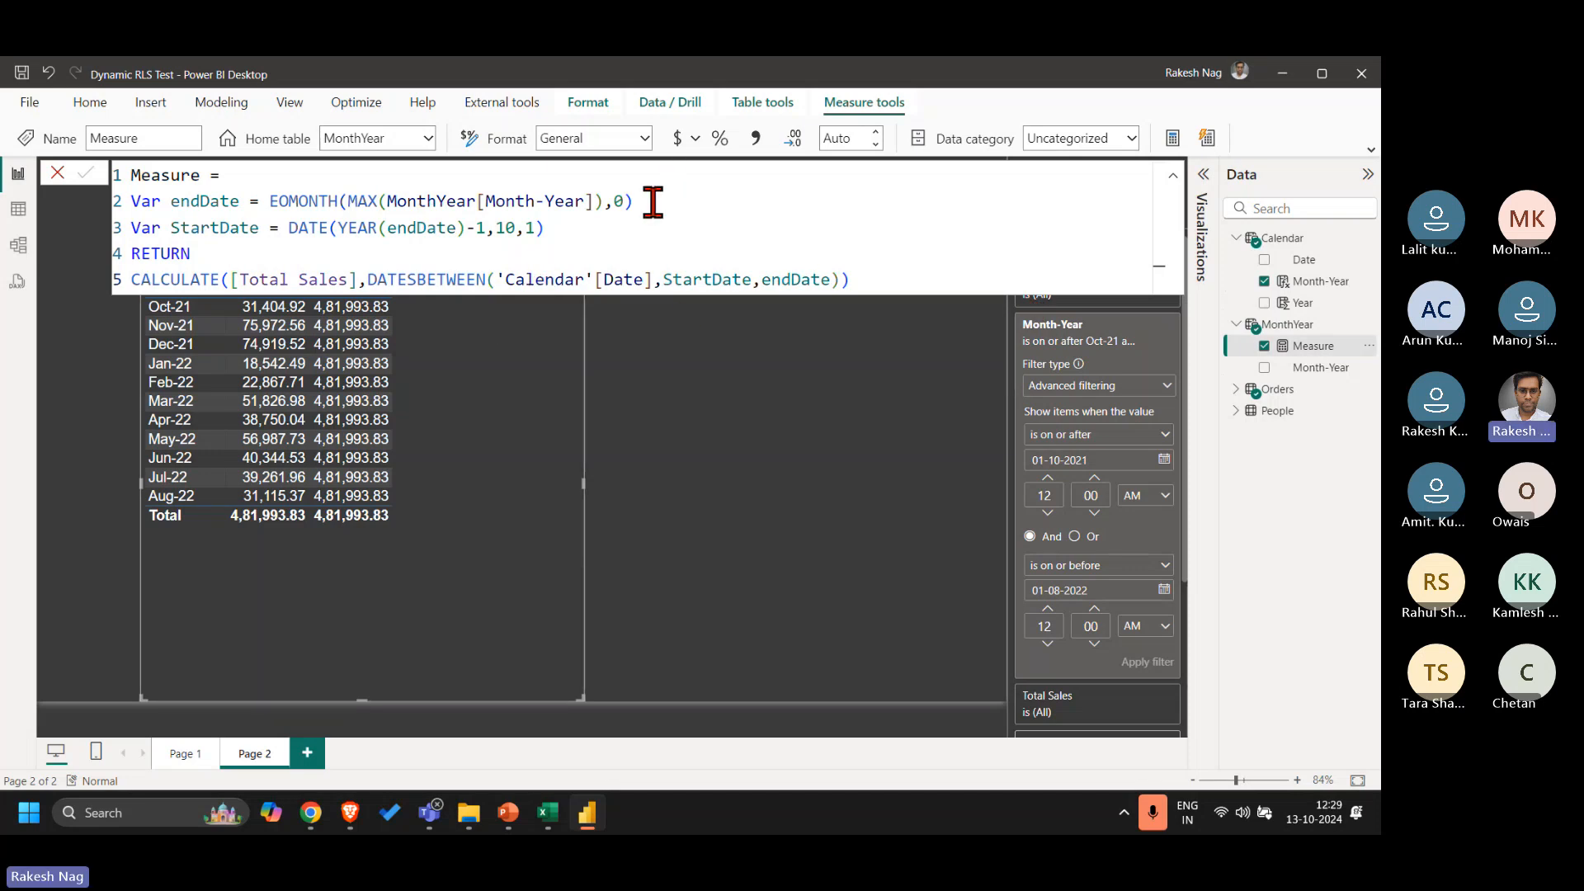
left_click_drag(640, 201, 123, 201)
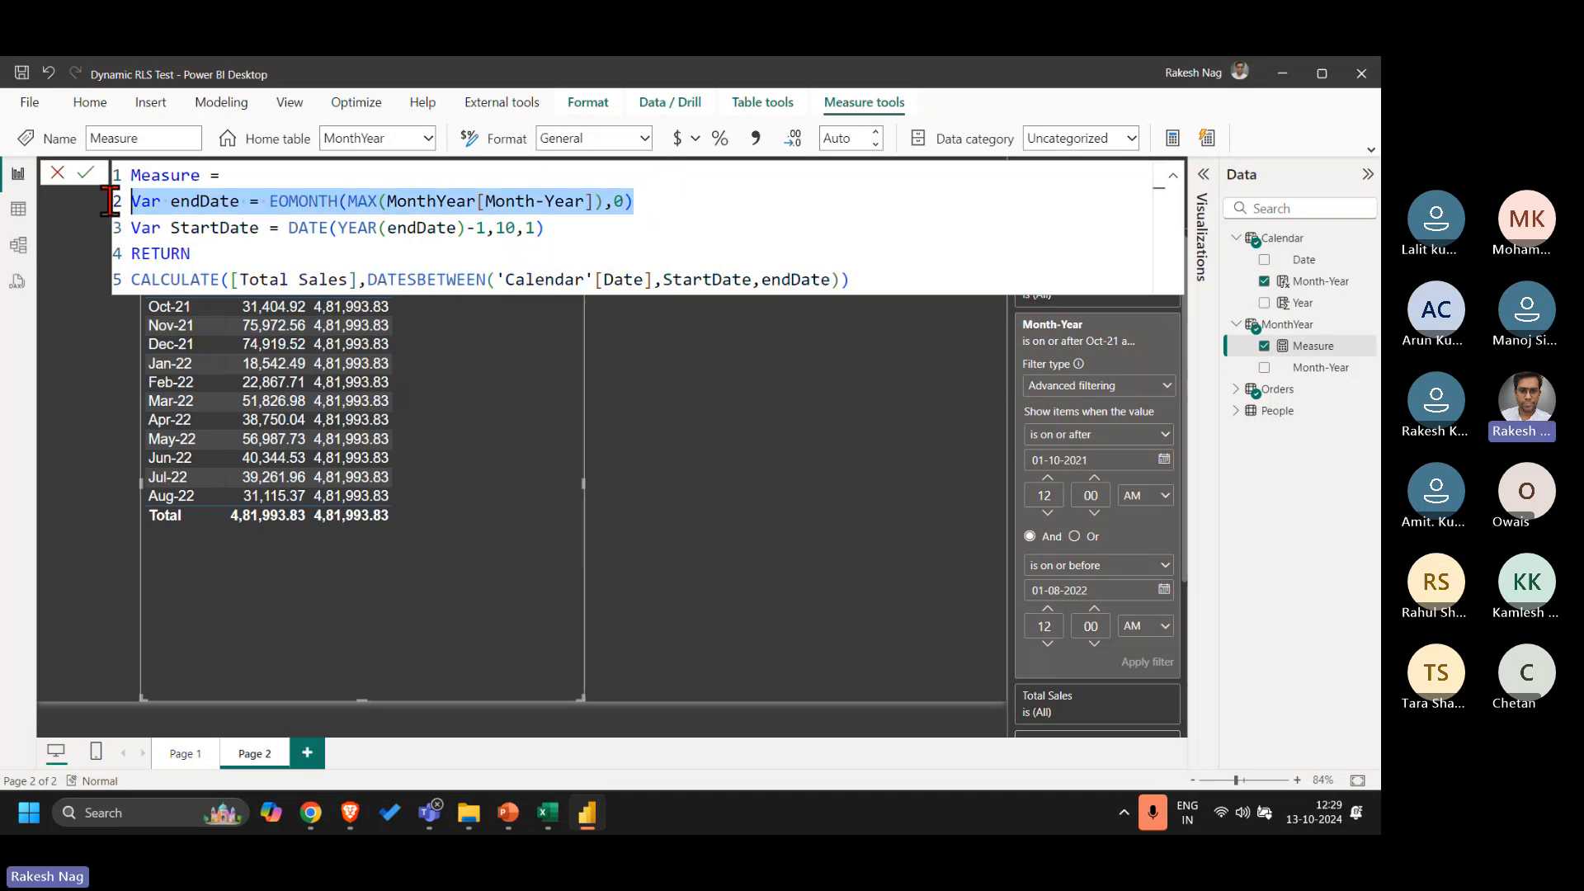
left_click(866, 280)
left_click_drag(852, 281, 363, 272)
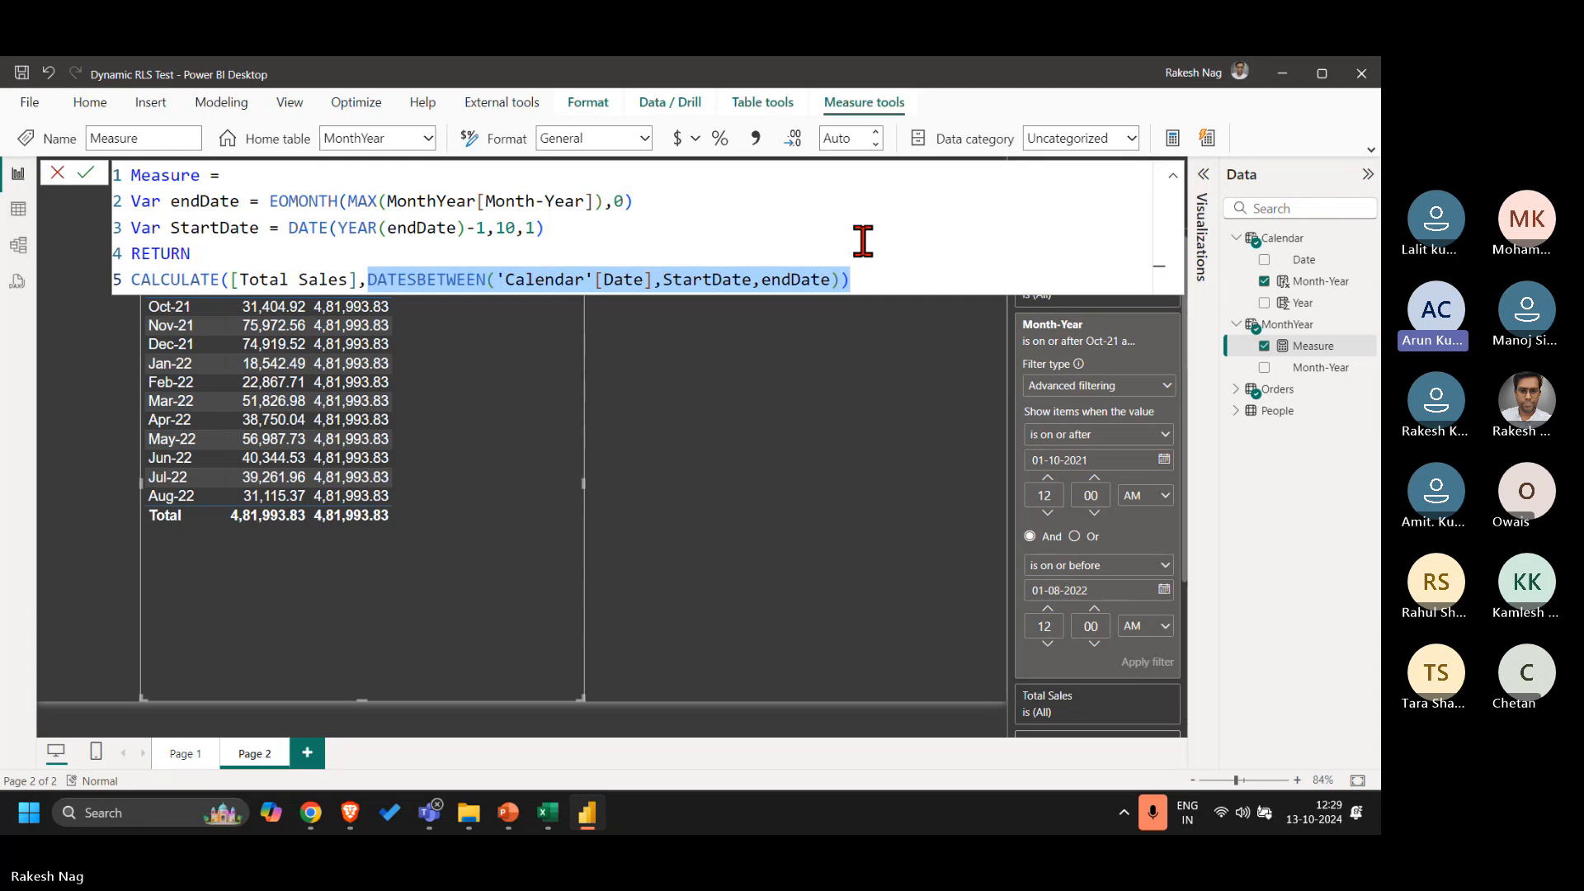
Step: Switch to the Excel workbook, clear the year formula in H34, and return to Power BI
key("alt+Tab")
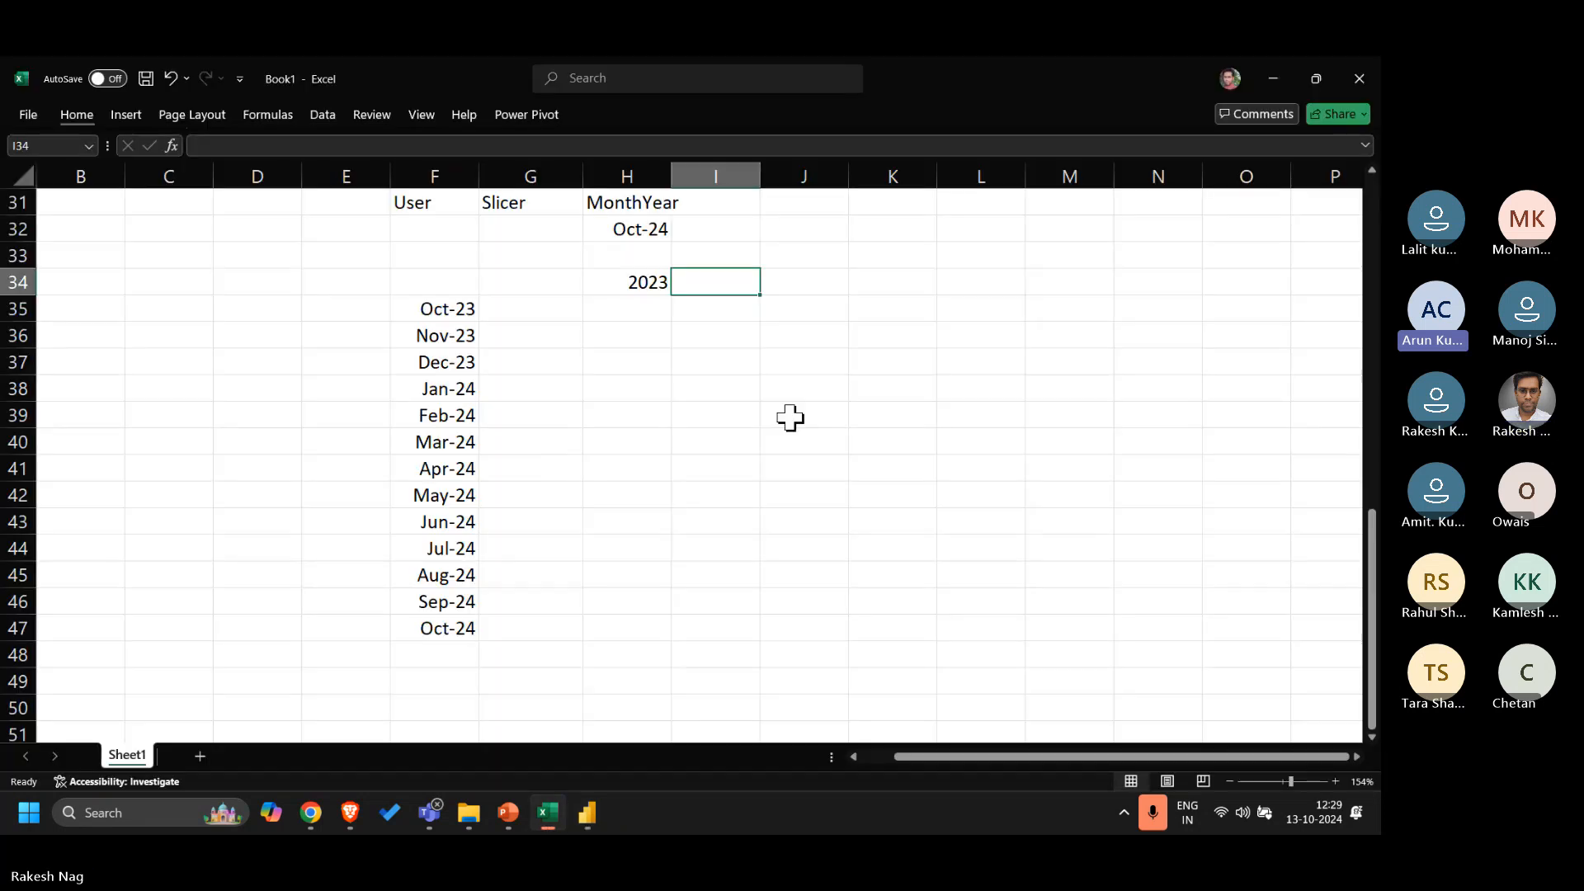
left_click(790, 419)
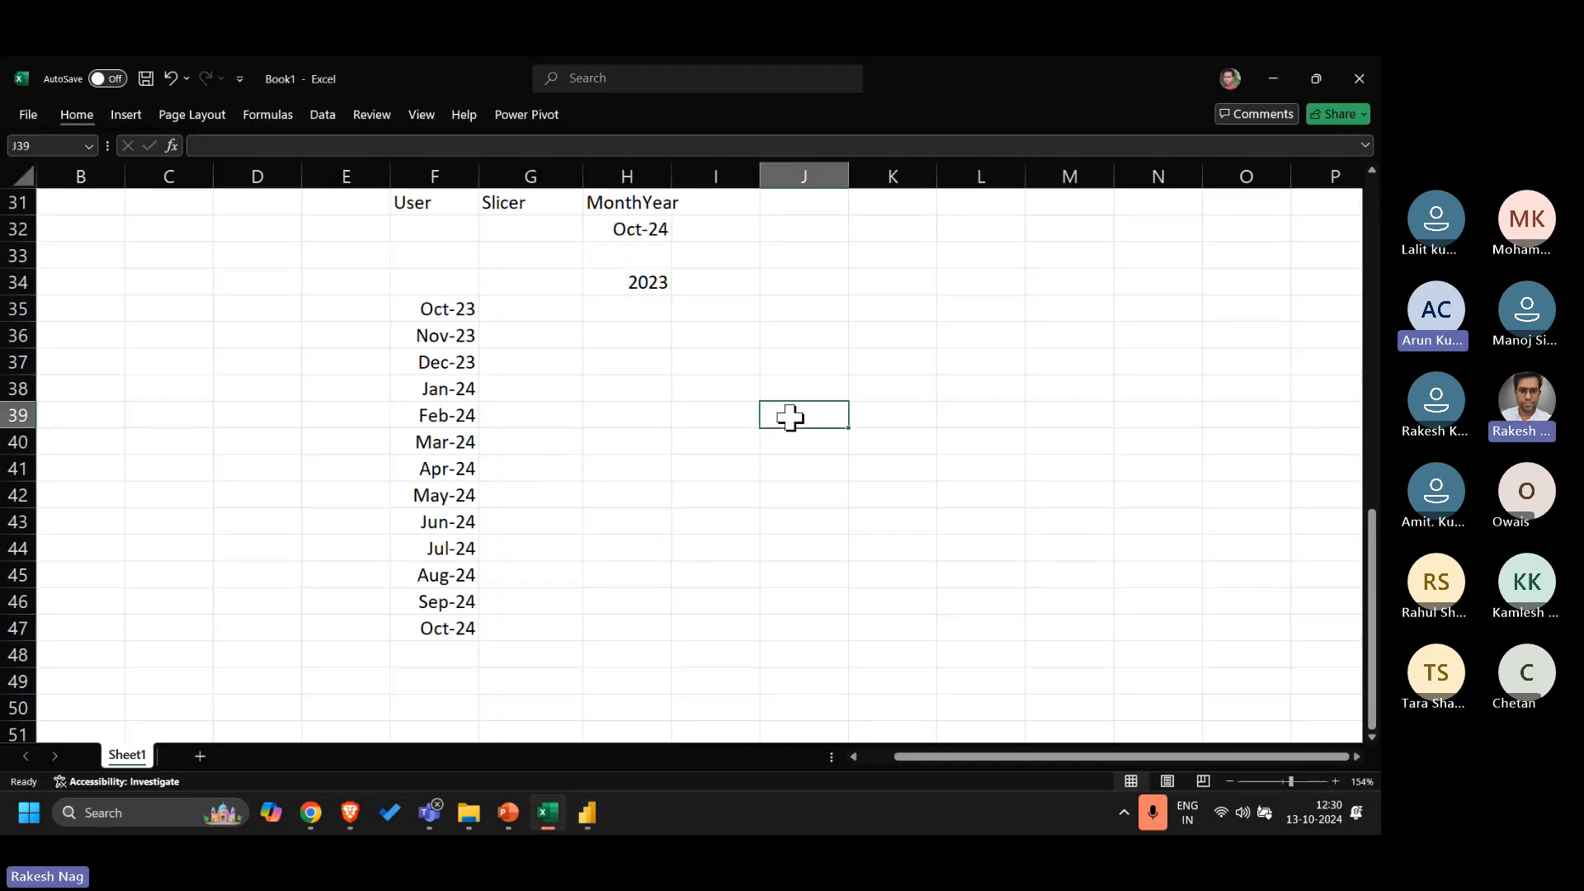
key("Up")
key("Left")
key("Left")
key("Up")
key("Up")
key("Up")
key("Up")
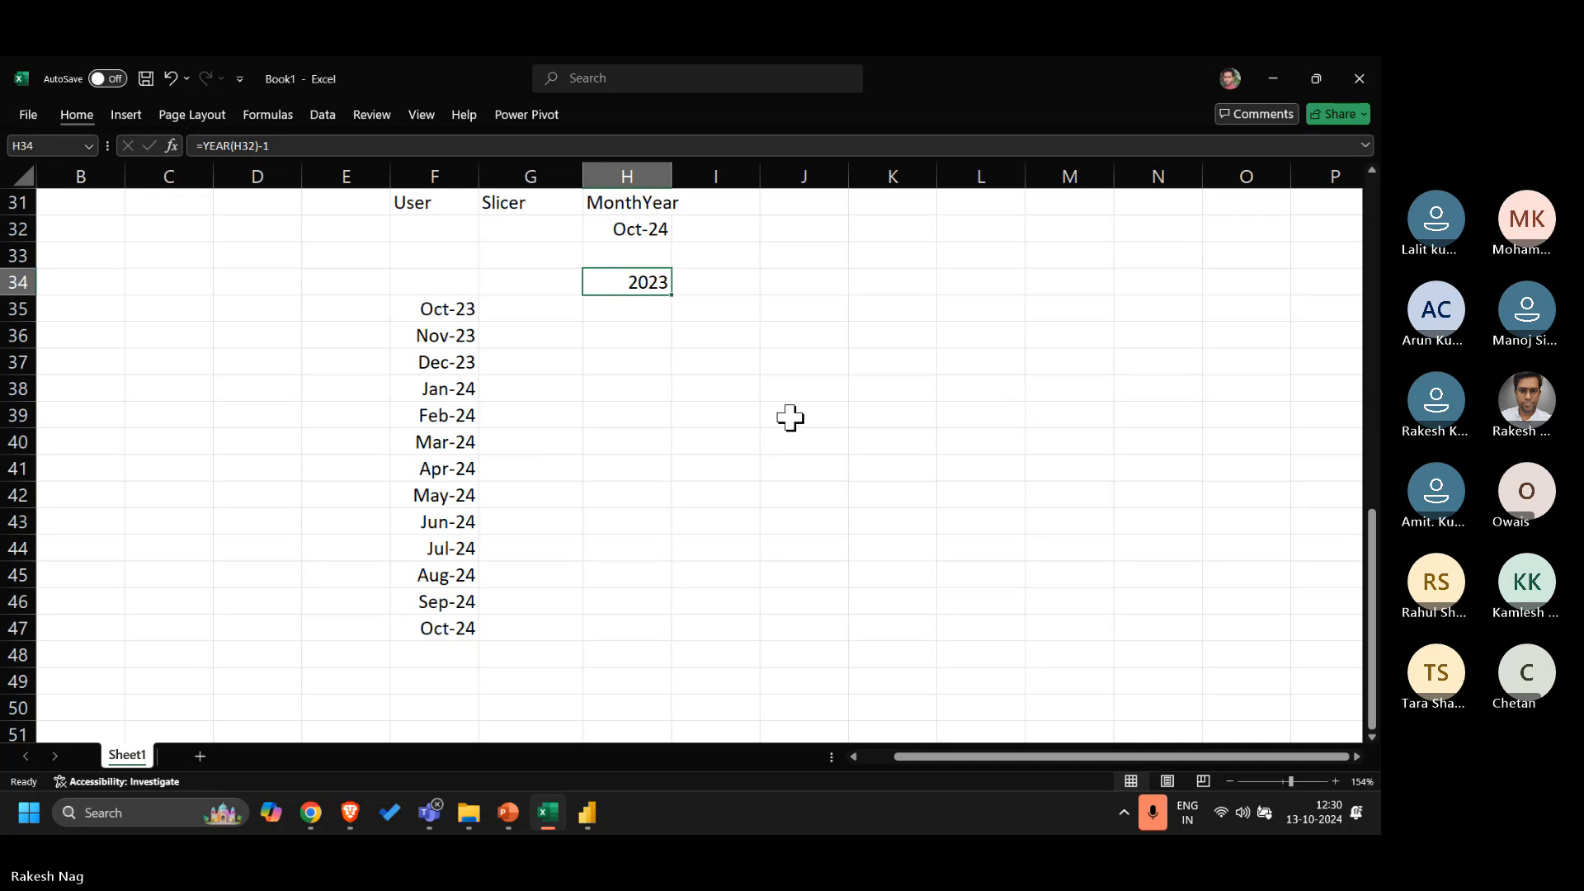
key("Delete")
key("alt+Tab")
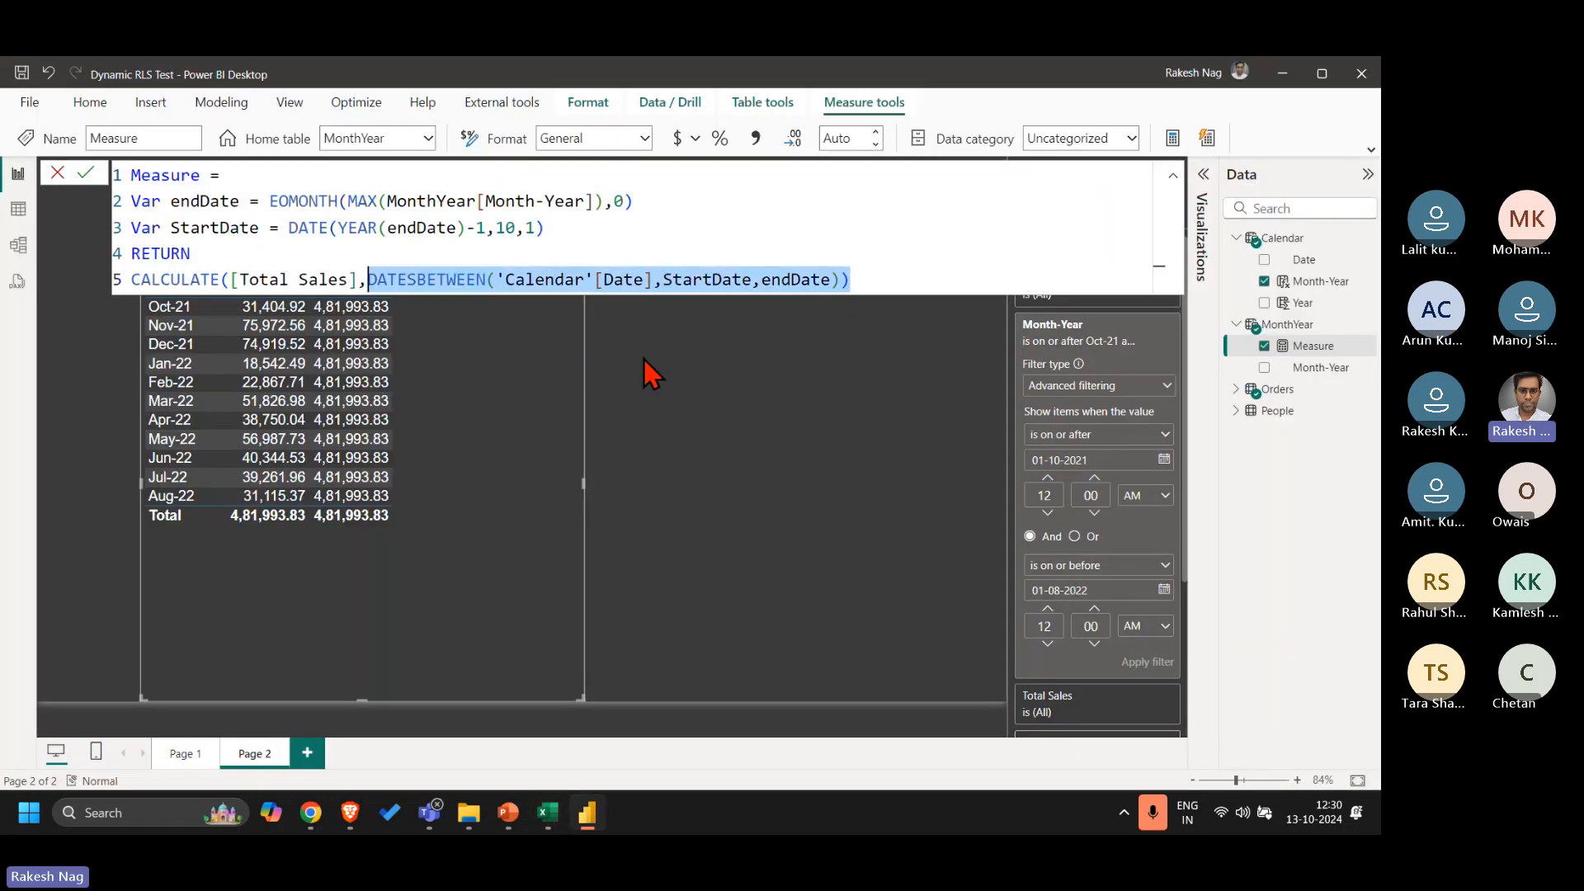
Step: Close the measure's formula unchanged, select the Month-Year slicer, and examine the MonthYear table's definition and rows in the table view
left_click(57, 179)
left_click(765, 394)
left_click(769, 236)
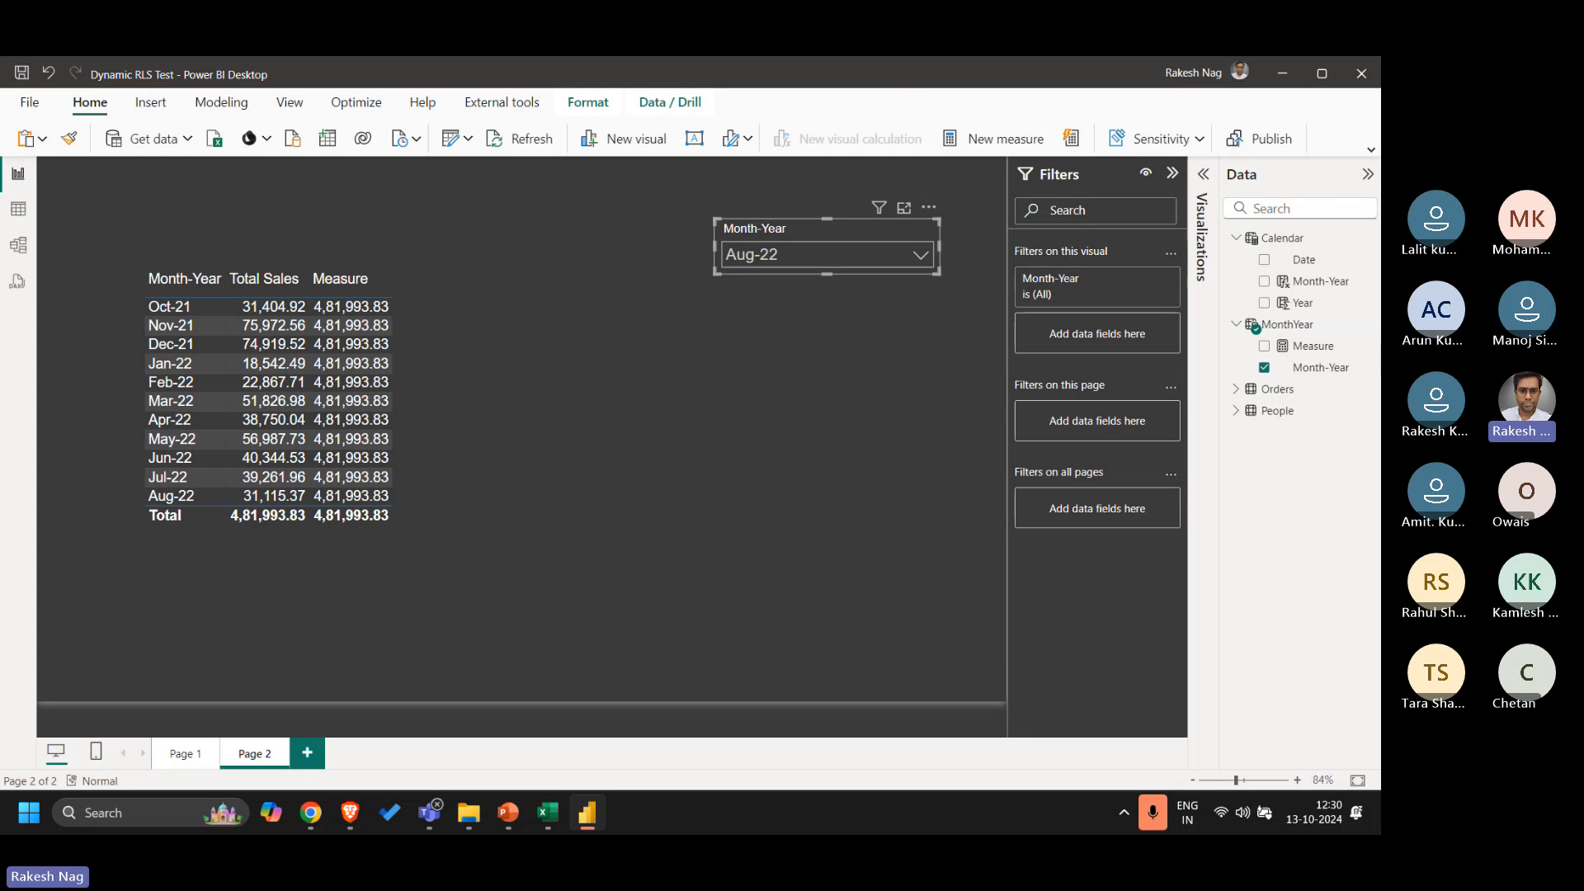
left_click(1293, 325)
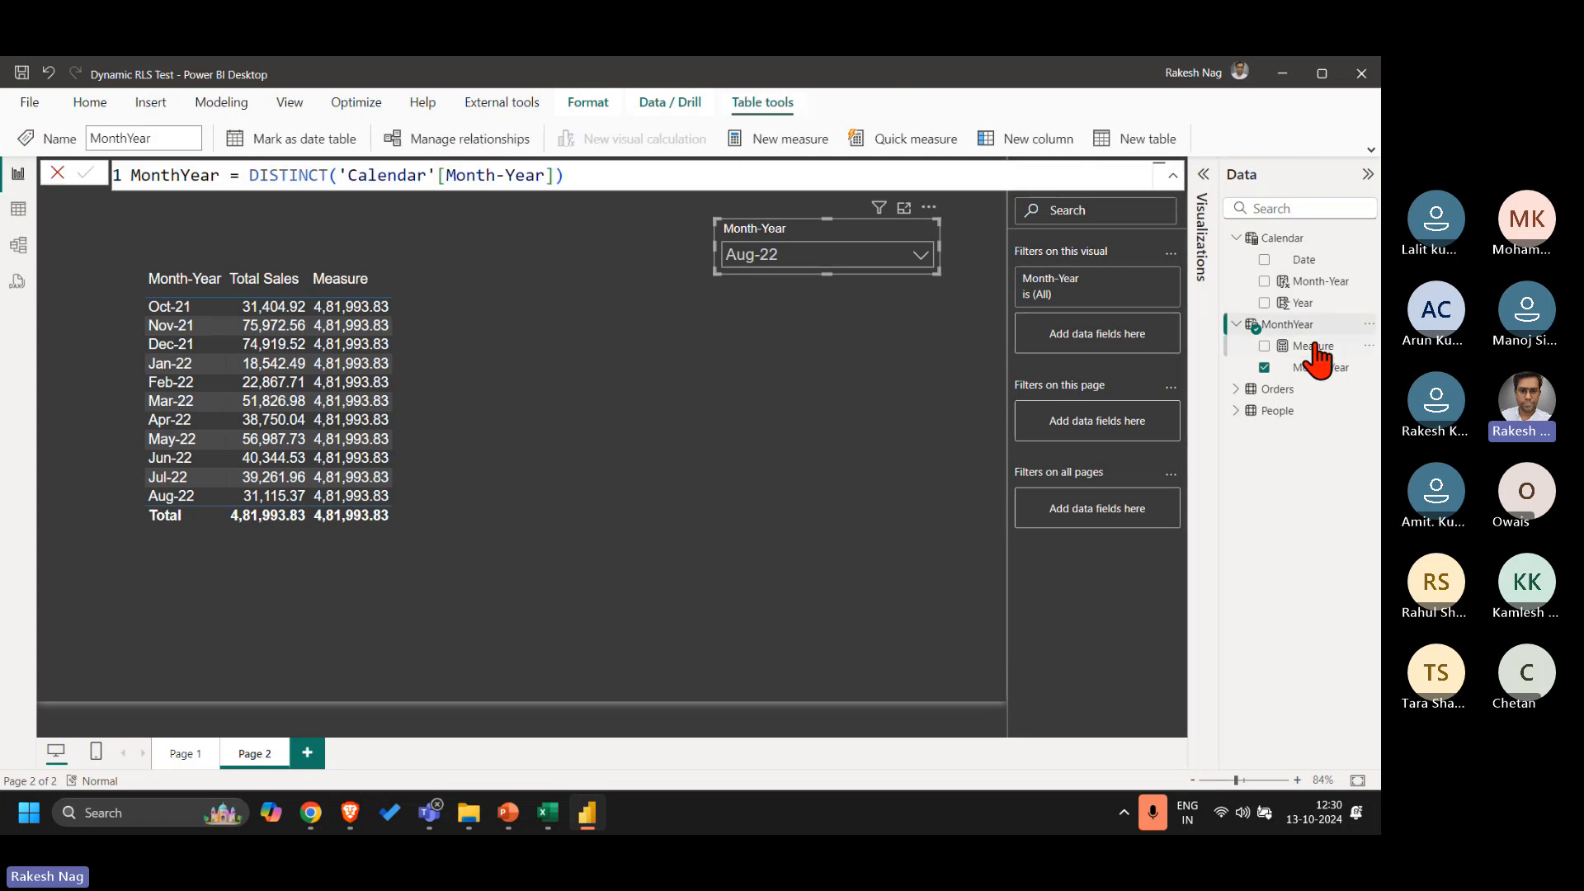
left_click(13, 213)
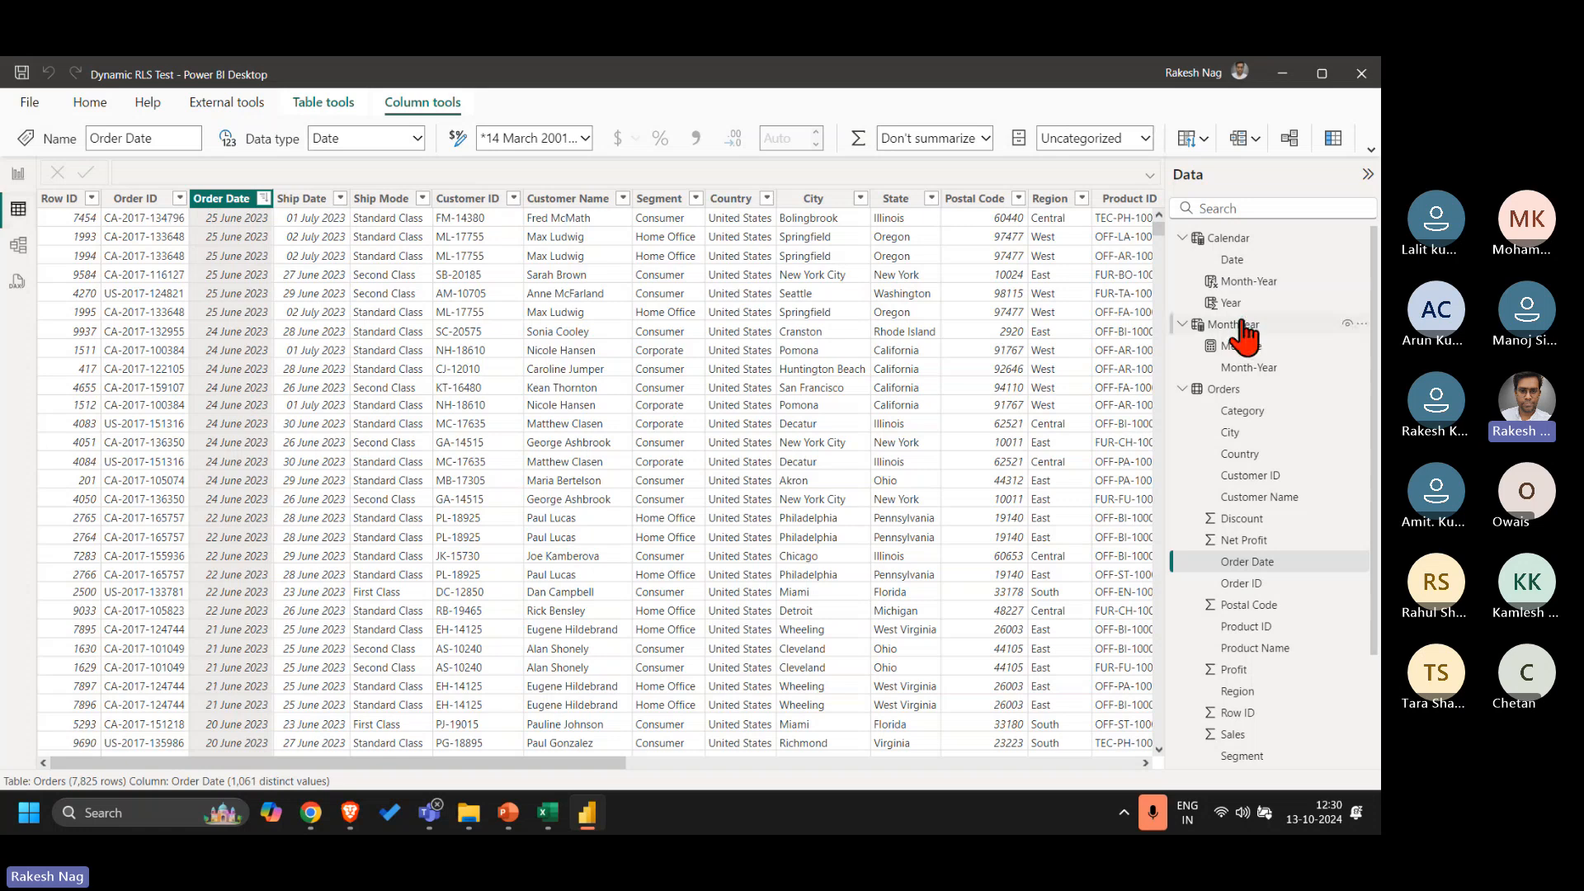
left_click(1241, 324)
scroll(227, 443, "down", 6)
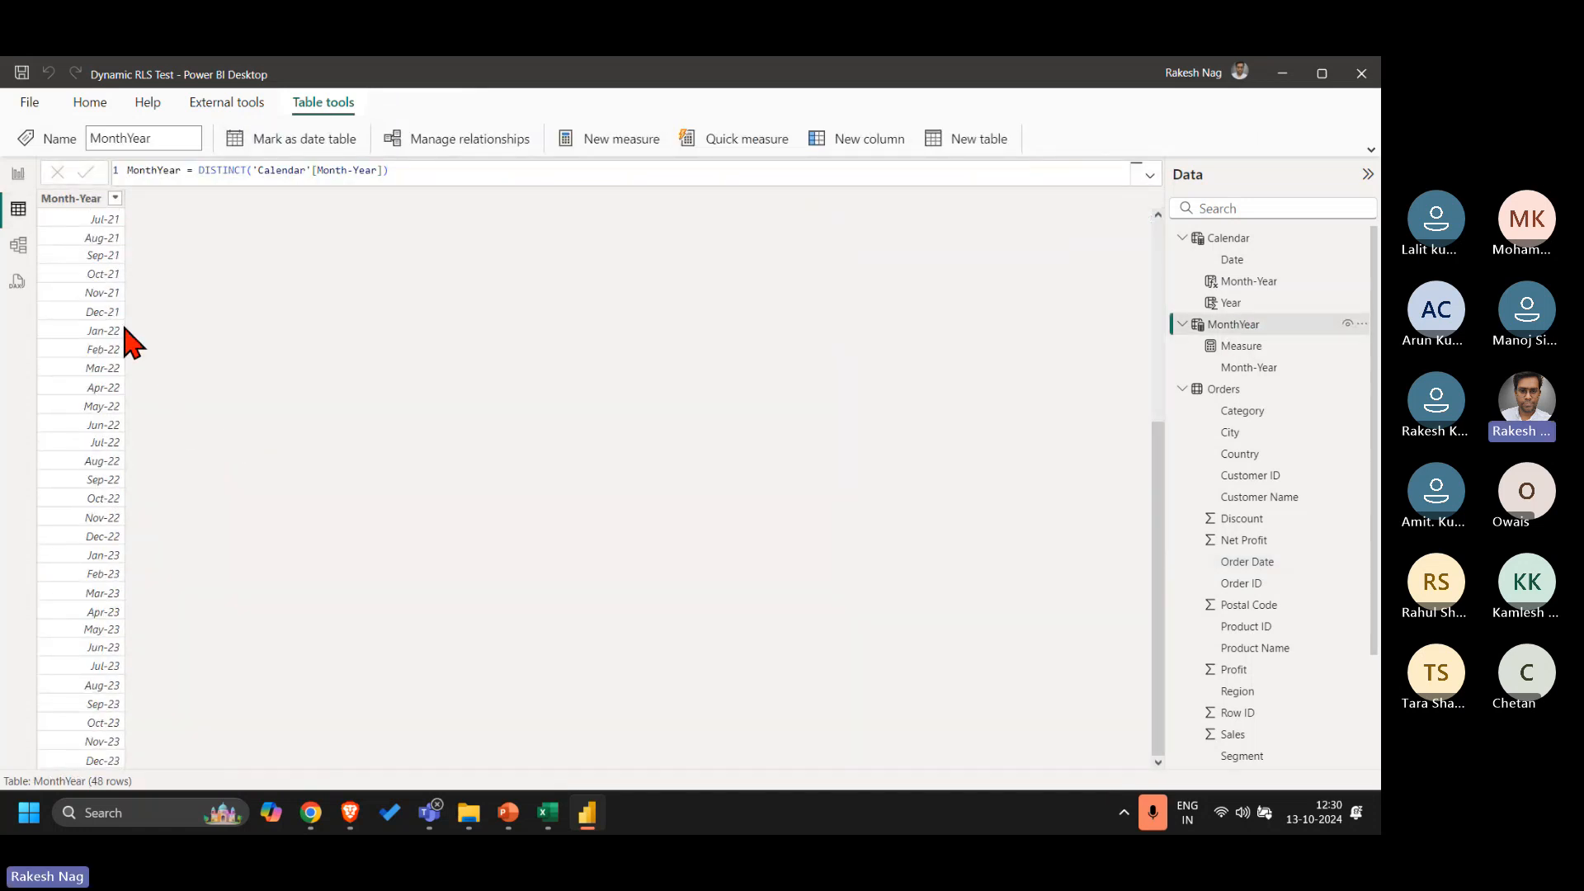
scroll(128, 342, "up", 6)
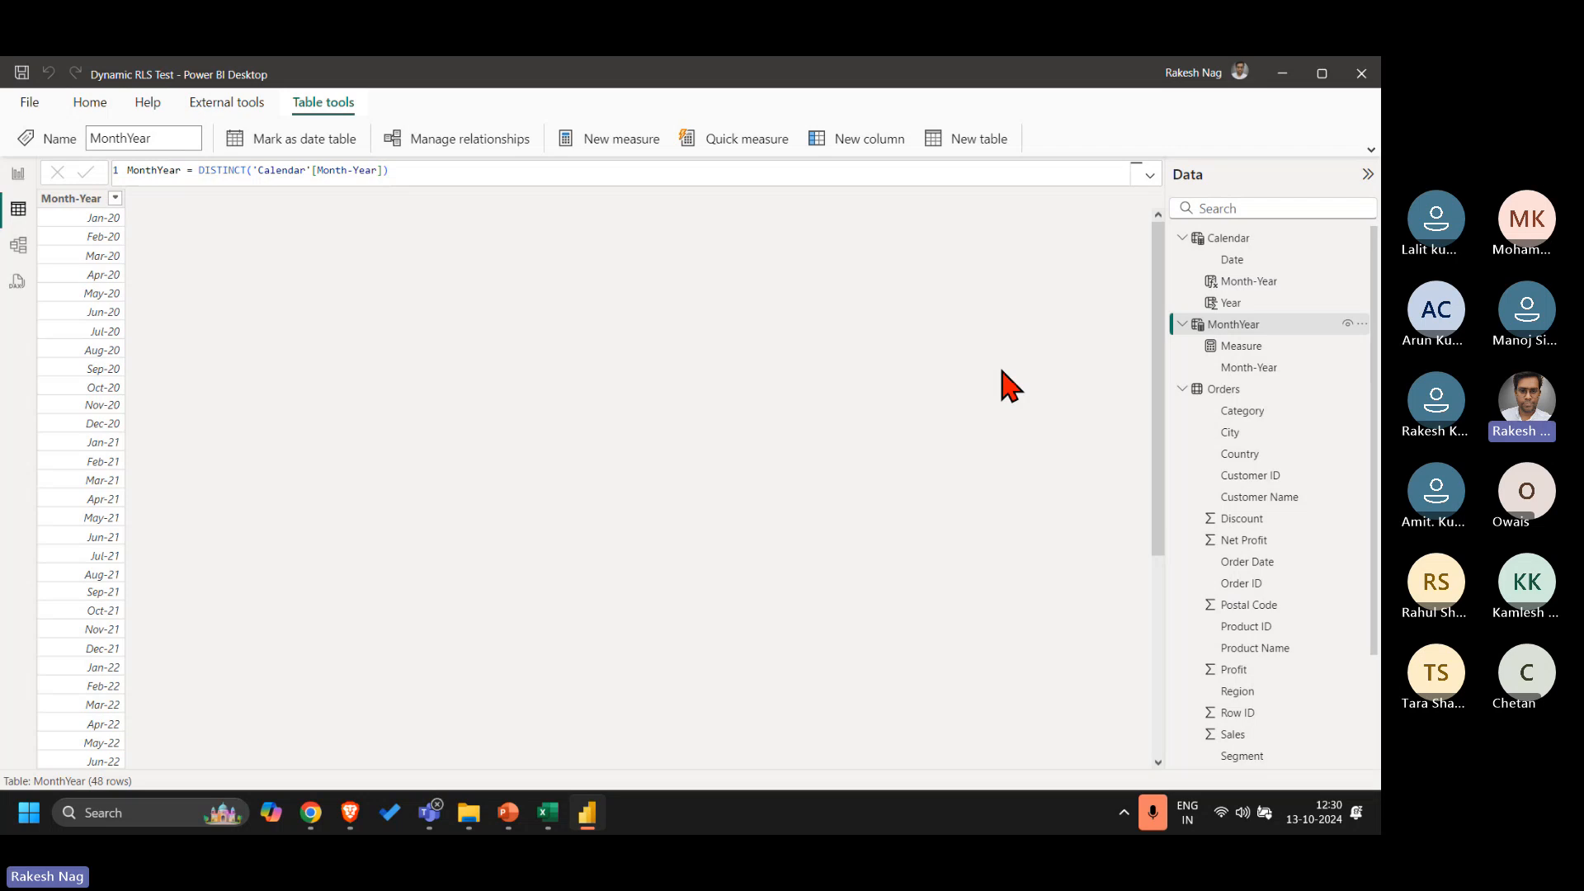
Step: Back in the report view, replace the slicer's MonthYear field with Month-Year from the Calendar table
left_click(27, 190)
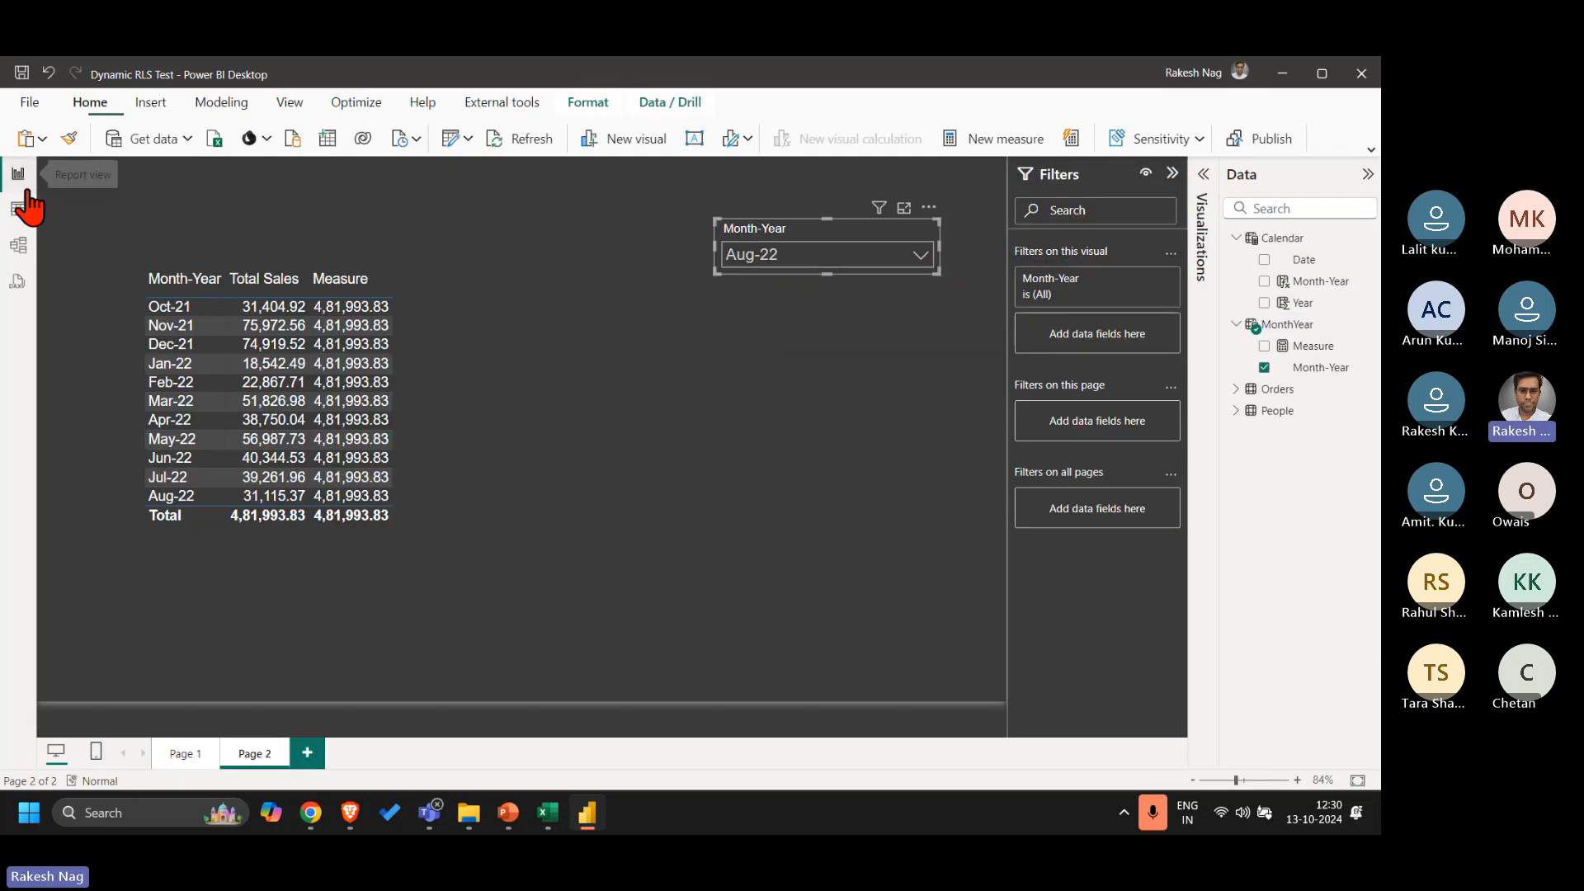
left_click(1171, 174)
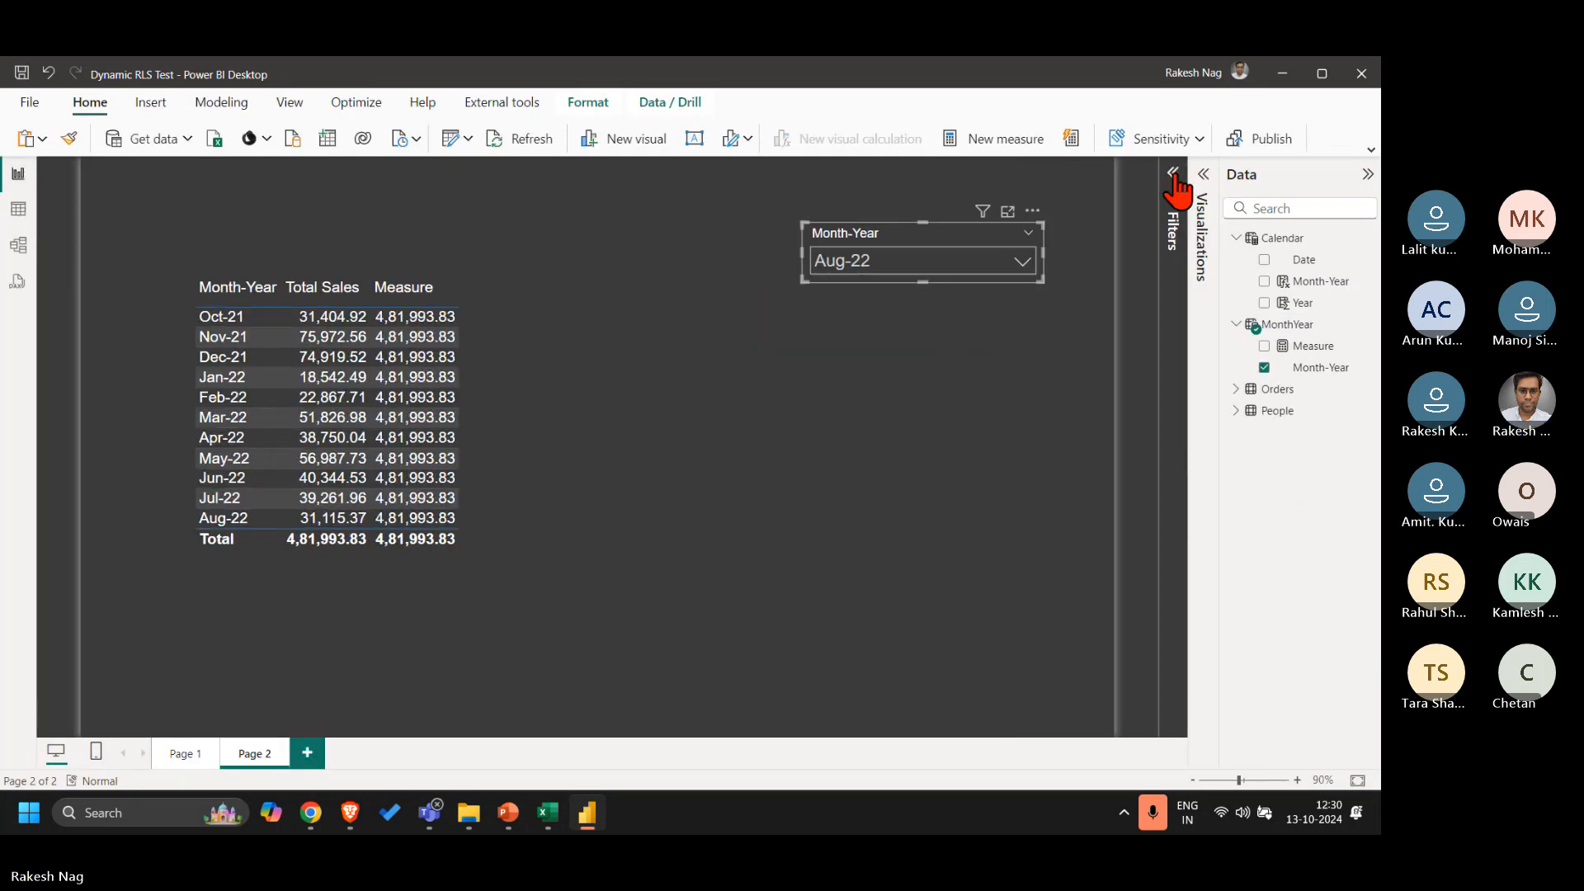
left_click(1196, 198)
left_click(1202, 475)
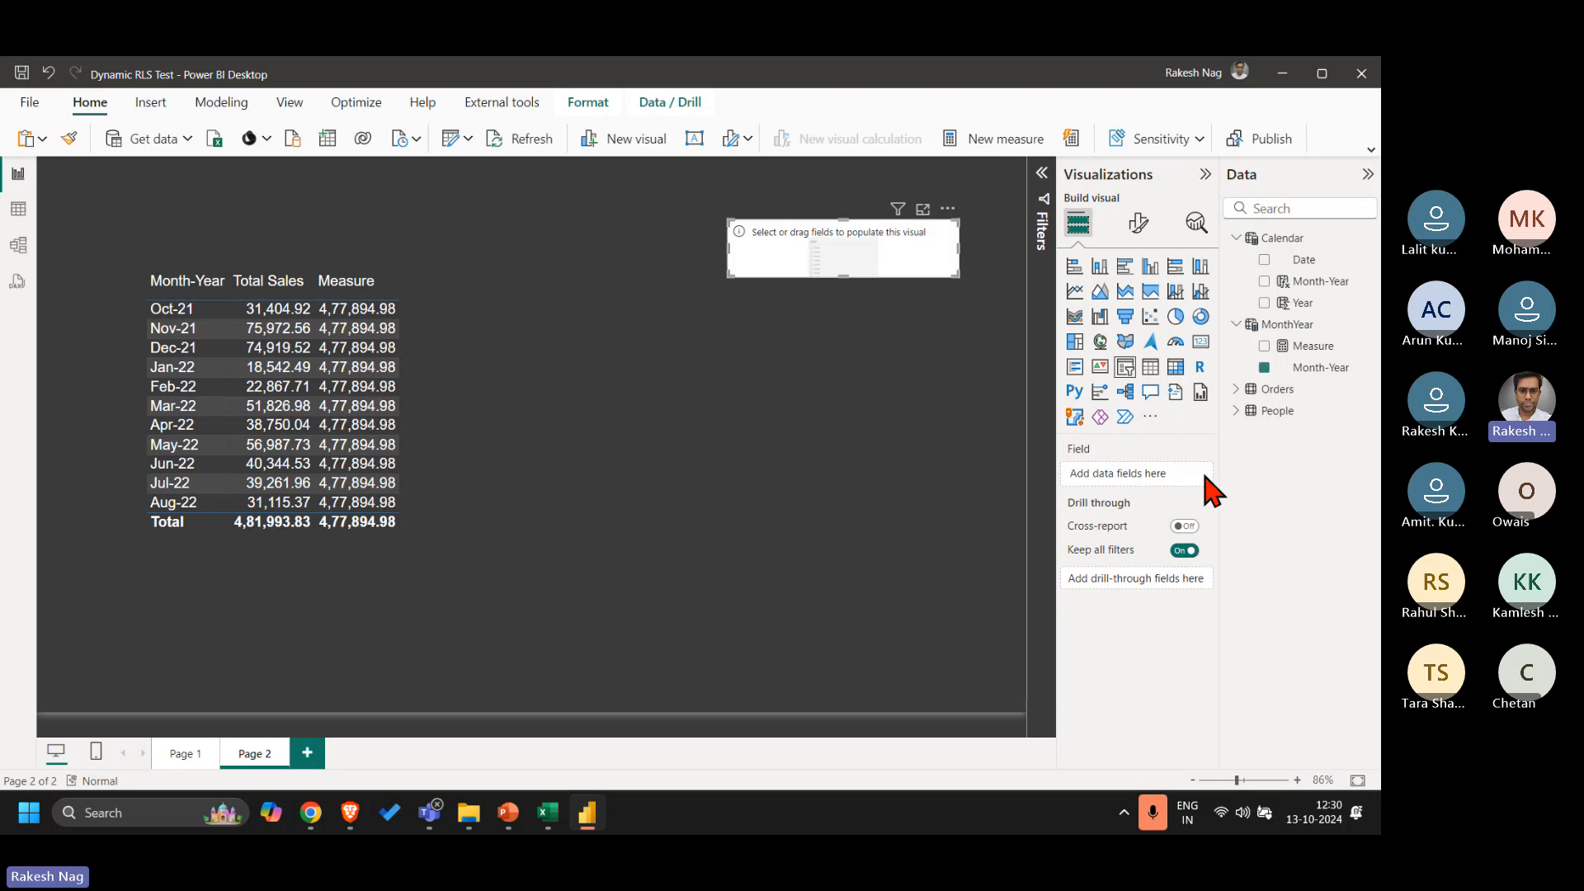
left_click(1264, 282)
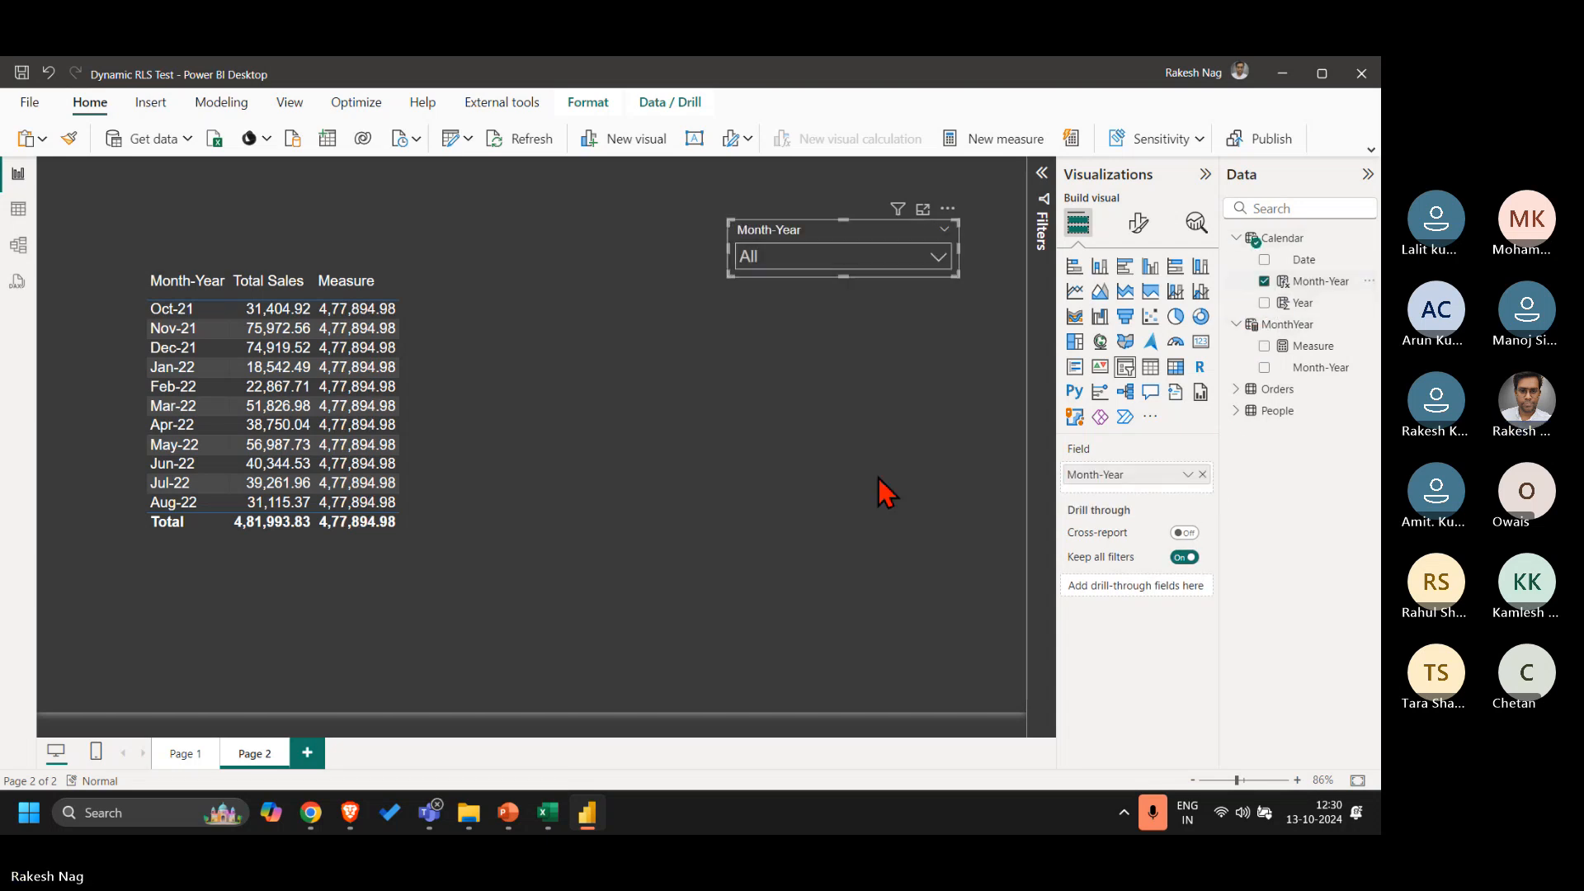
Step: Choose Feb-22 in the Calendar-based Month-Year slicer and select the table visual
left_click(823, 258)
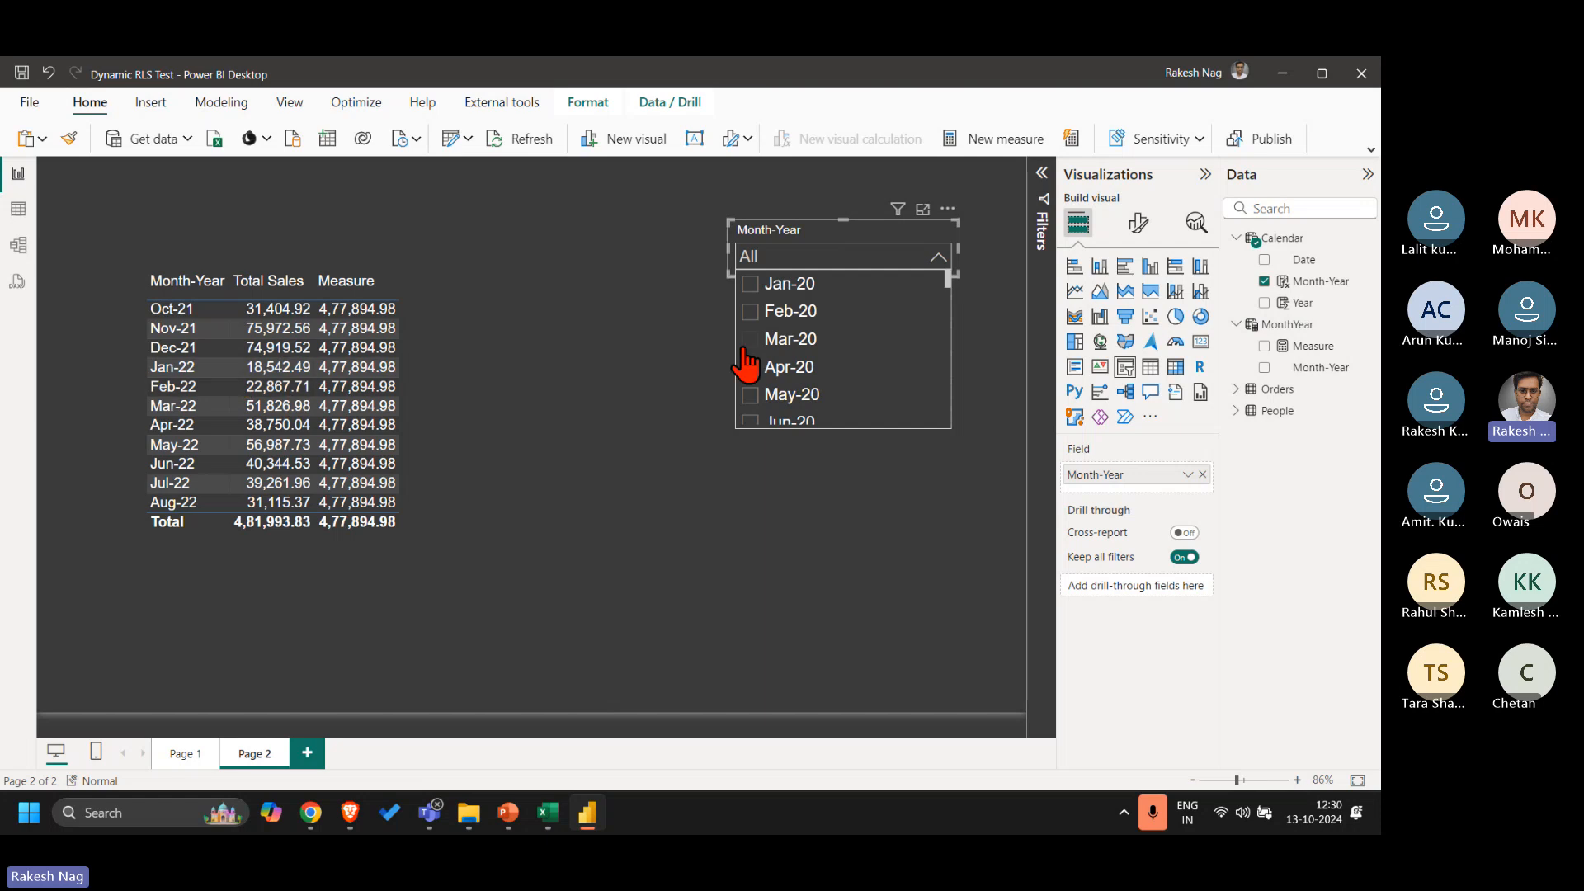
scroll(849, 371, "down", 14)
scroll(845, 371, "up", 3)
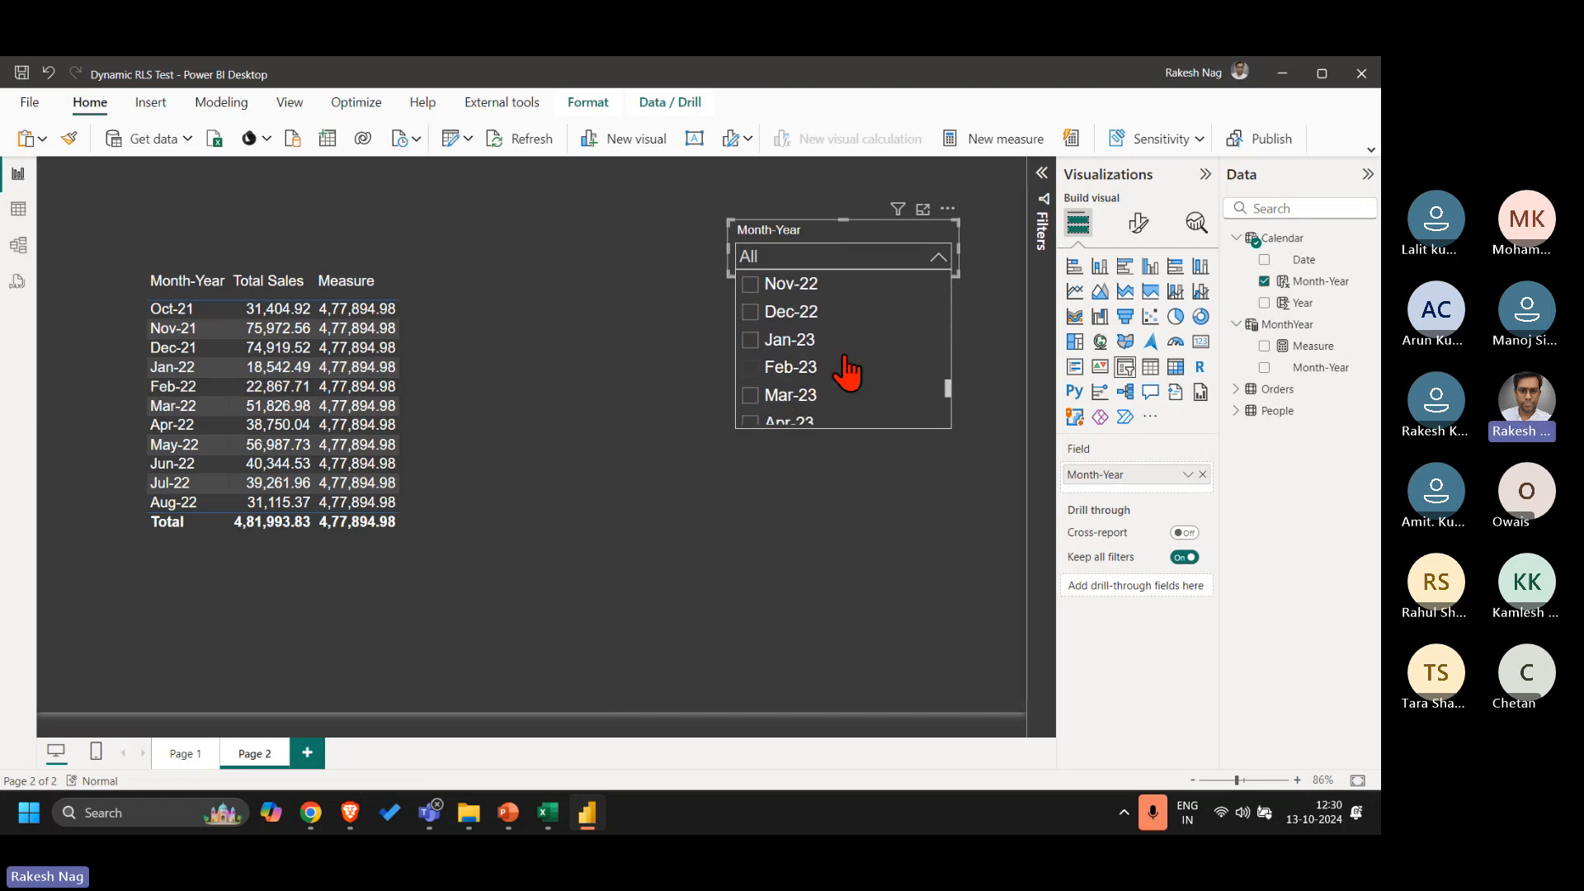
scroll(845, 371, "up", 4)
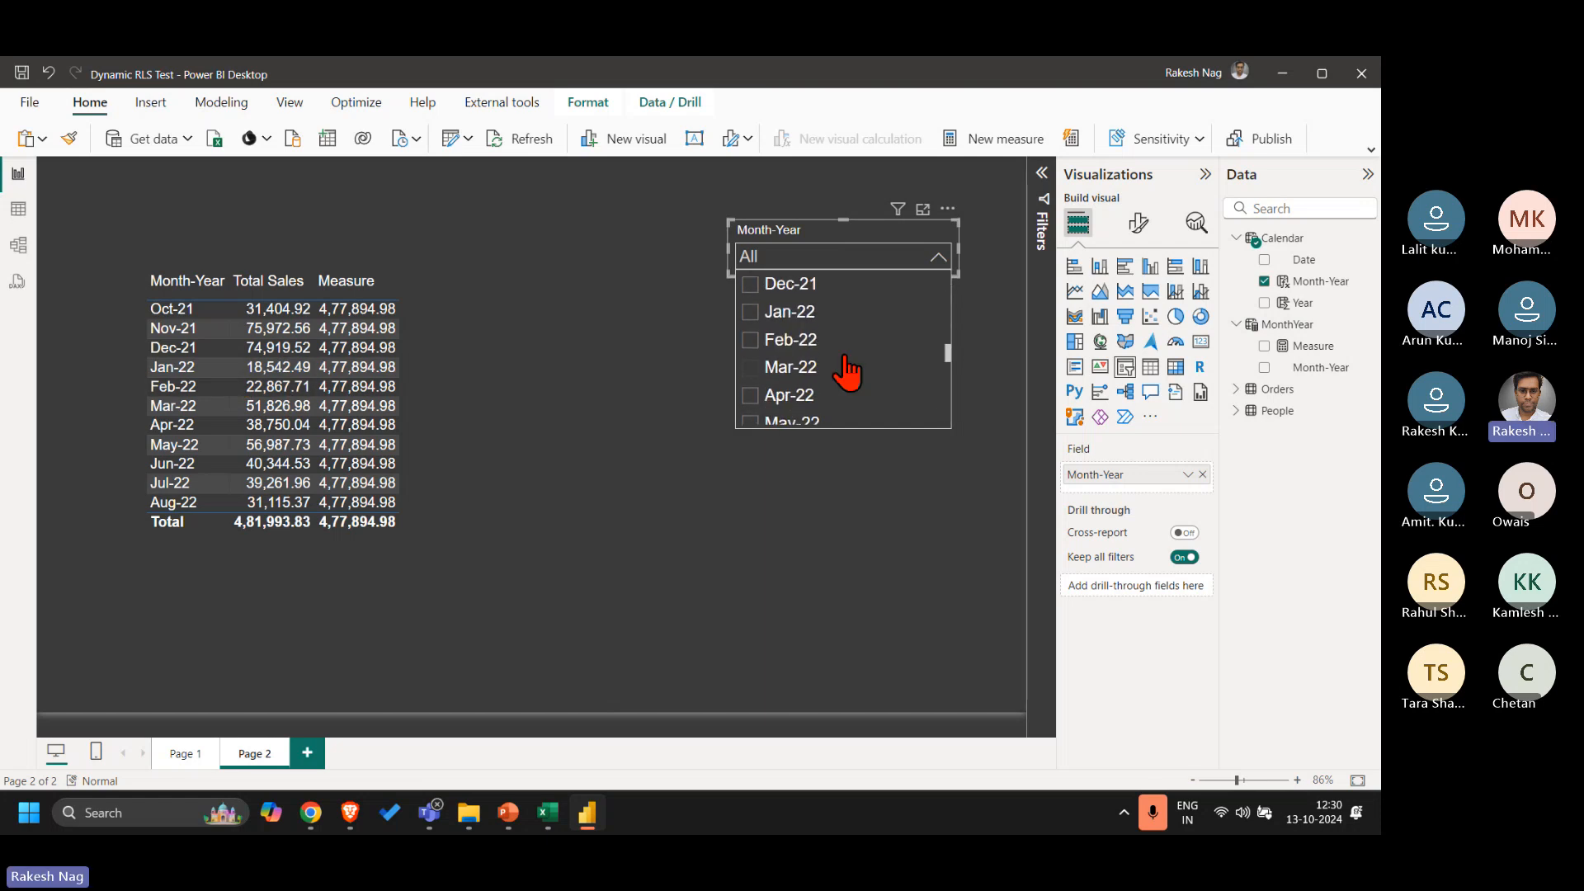
left_click(797, 346)
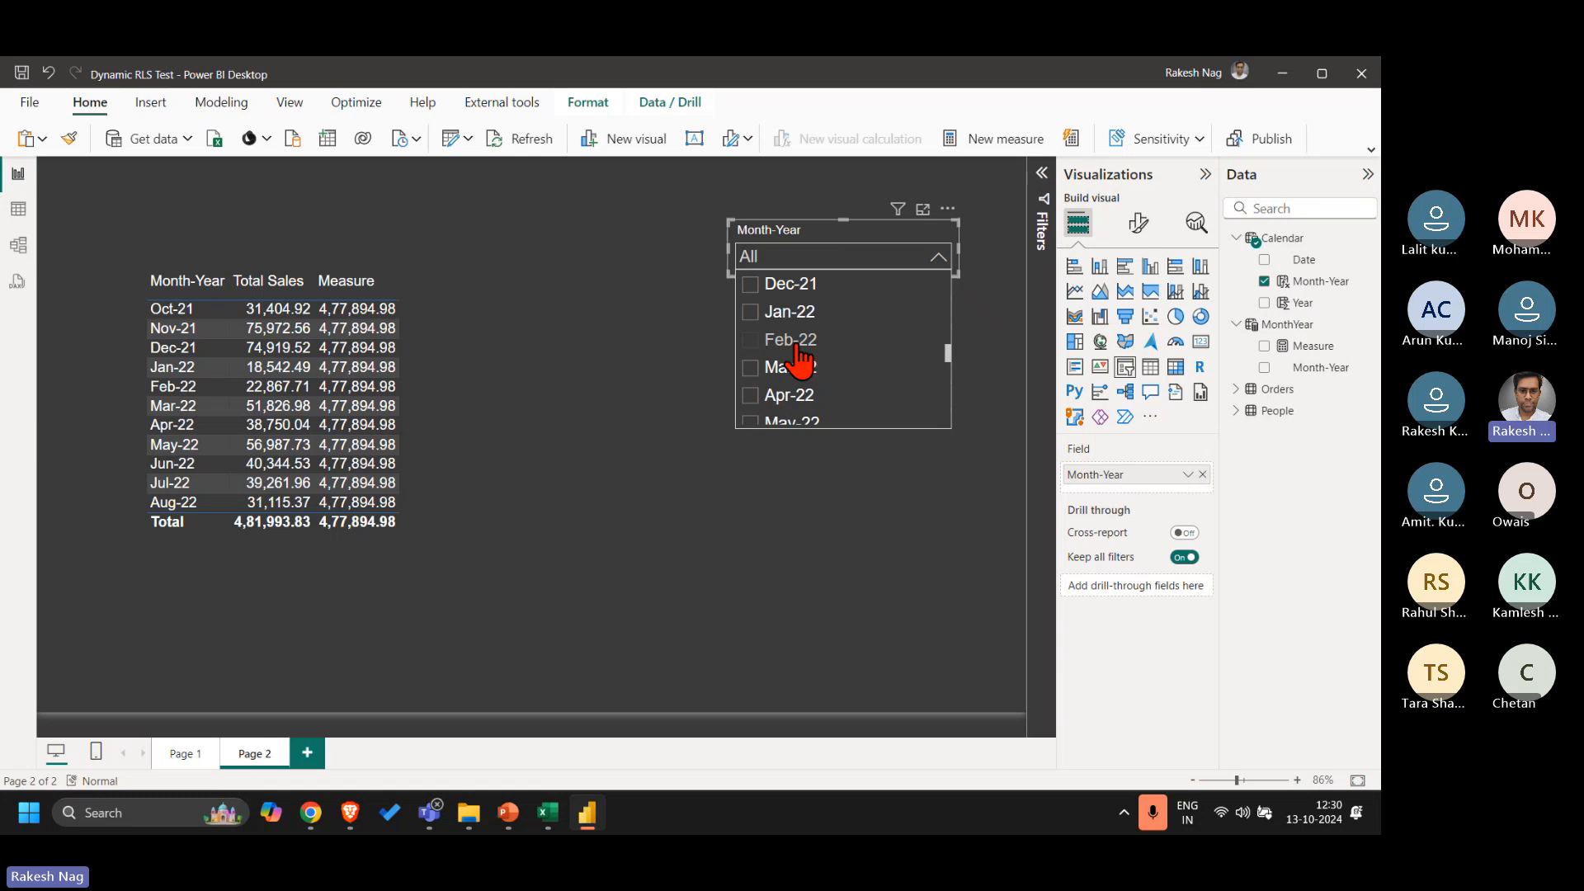
left_click(432, 499)
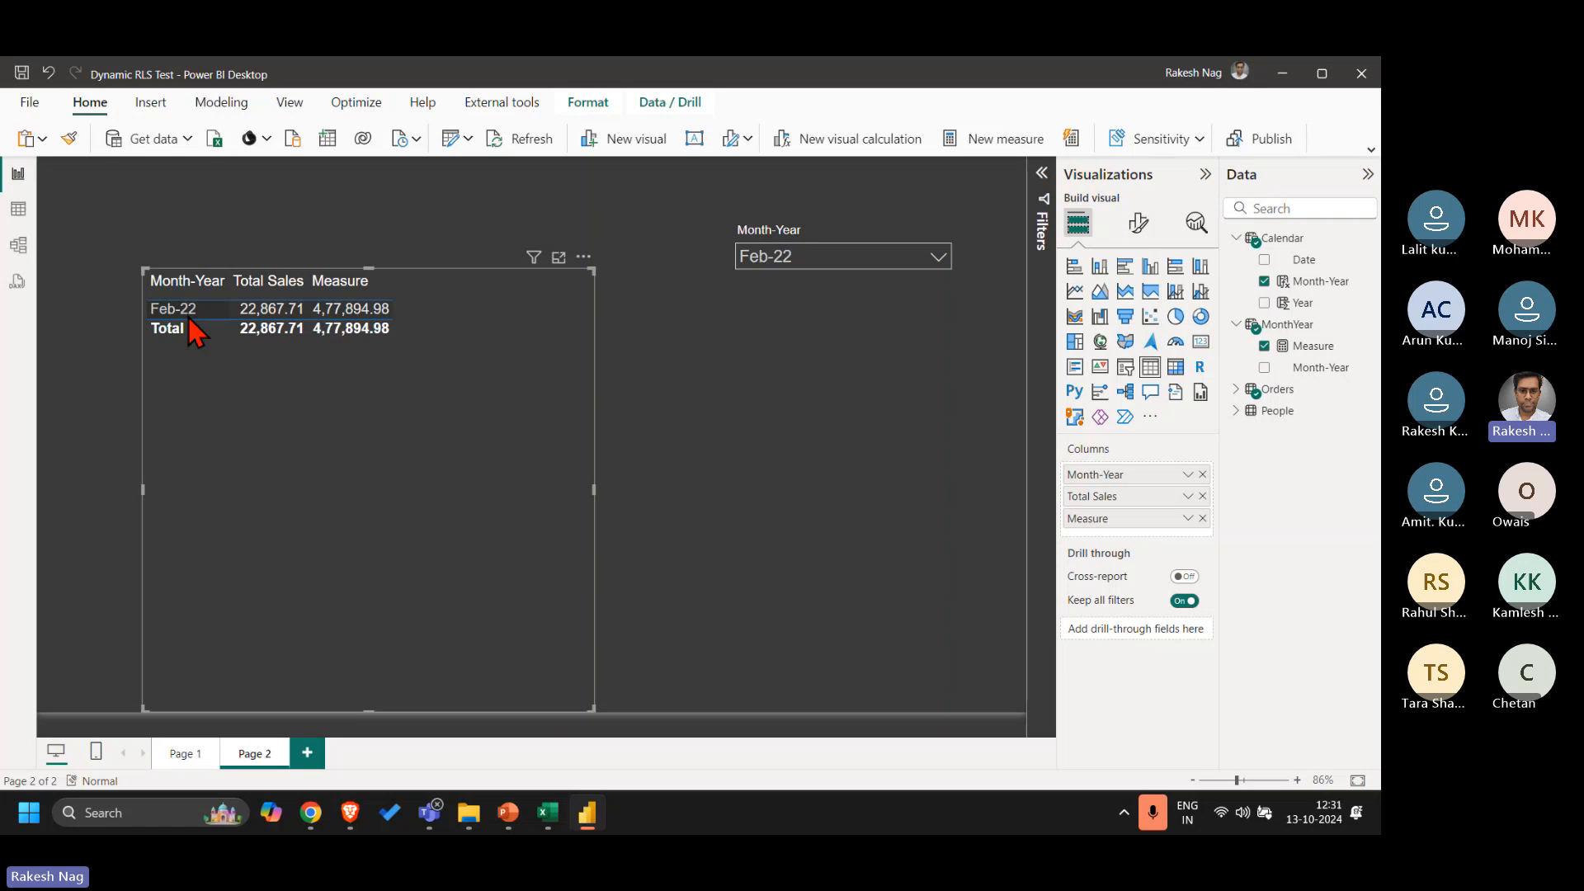
Step: Clear the Month-Year slicer's selection, and examine the MonthYear table's rows and the relationships in the model view
left_click(935, 240)
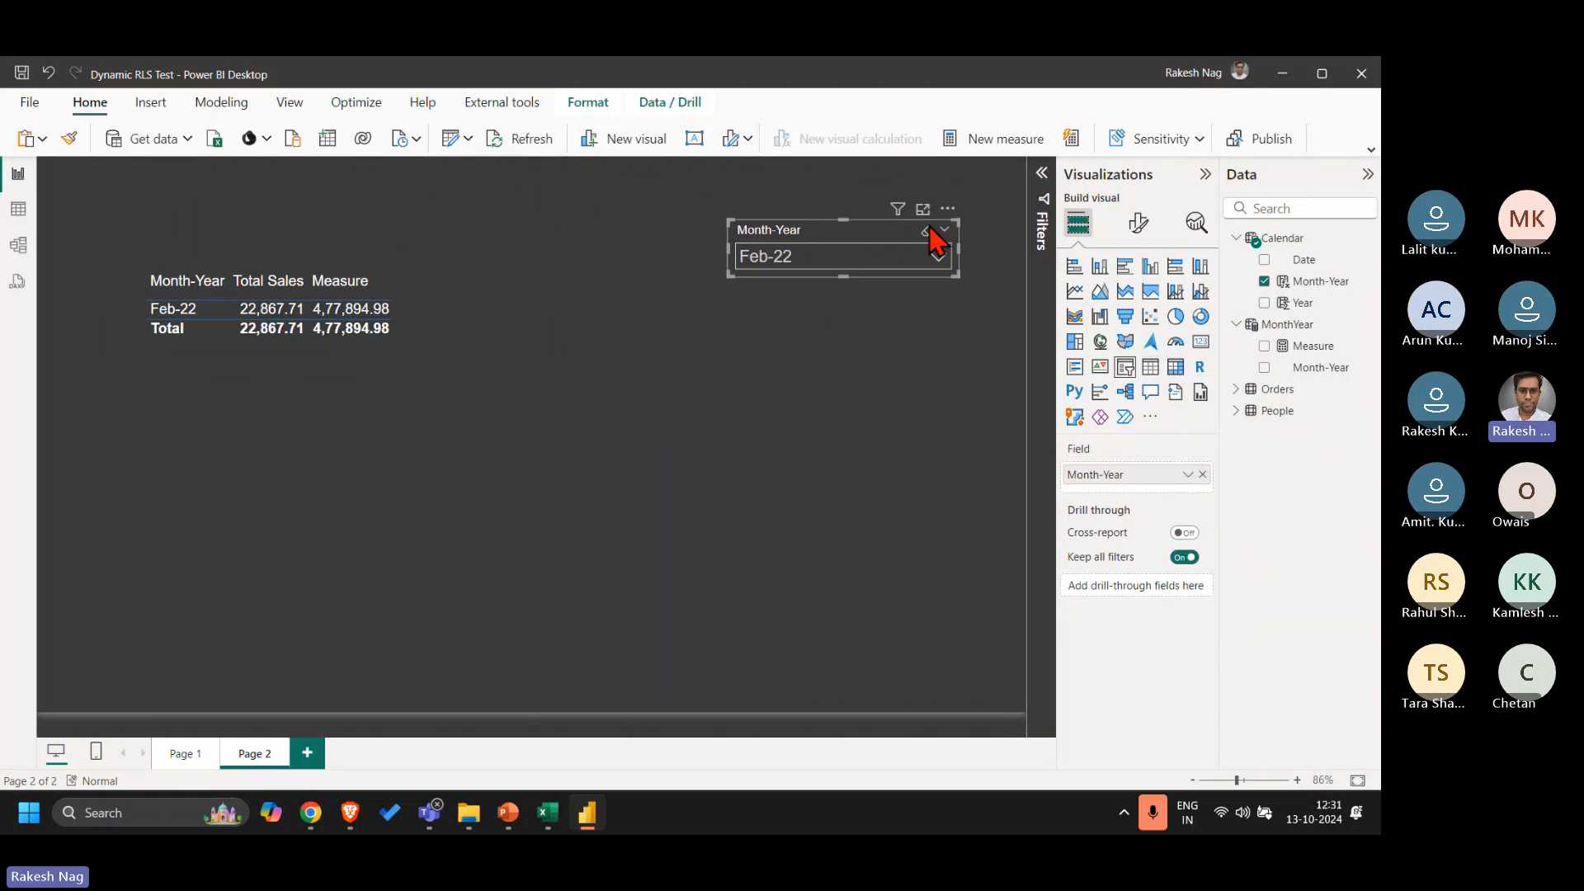
left_click(928, 231)
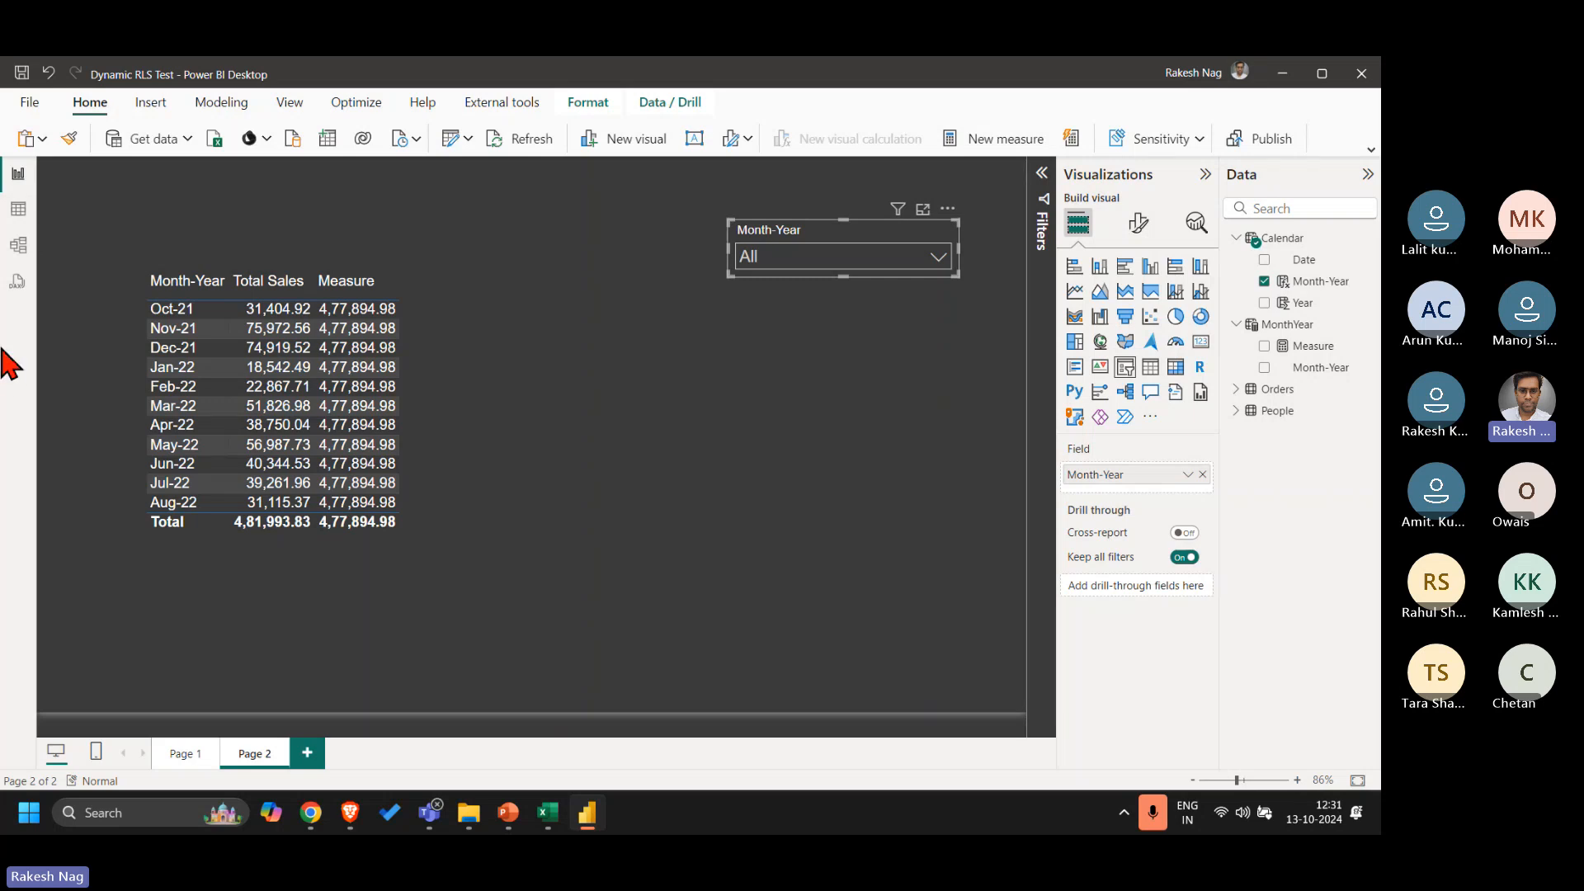
left_click(20, 211)
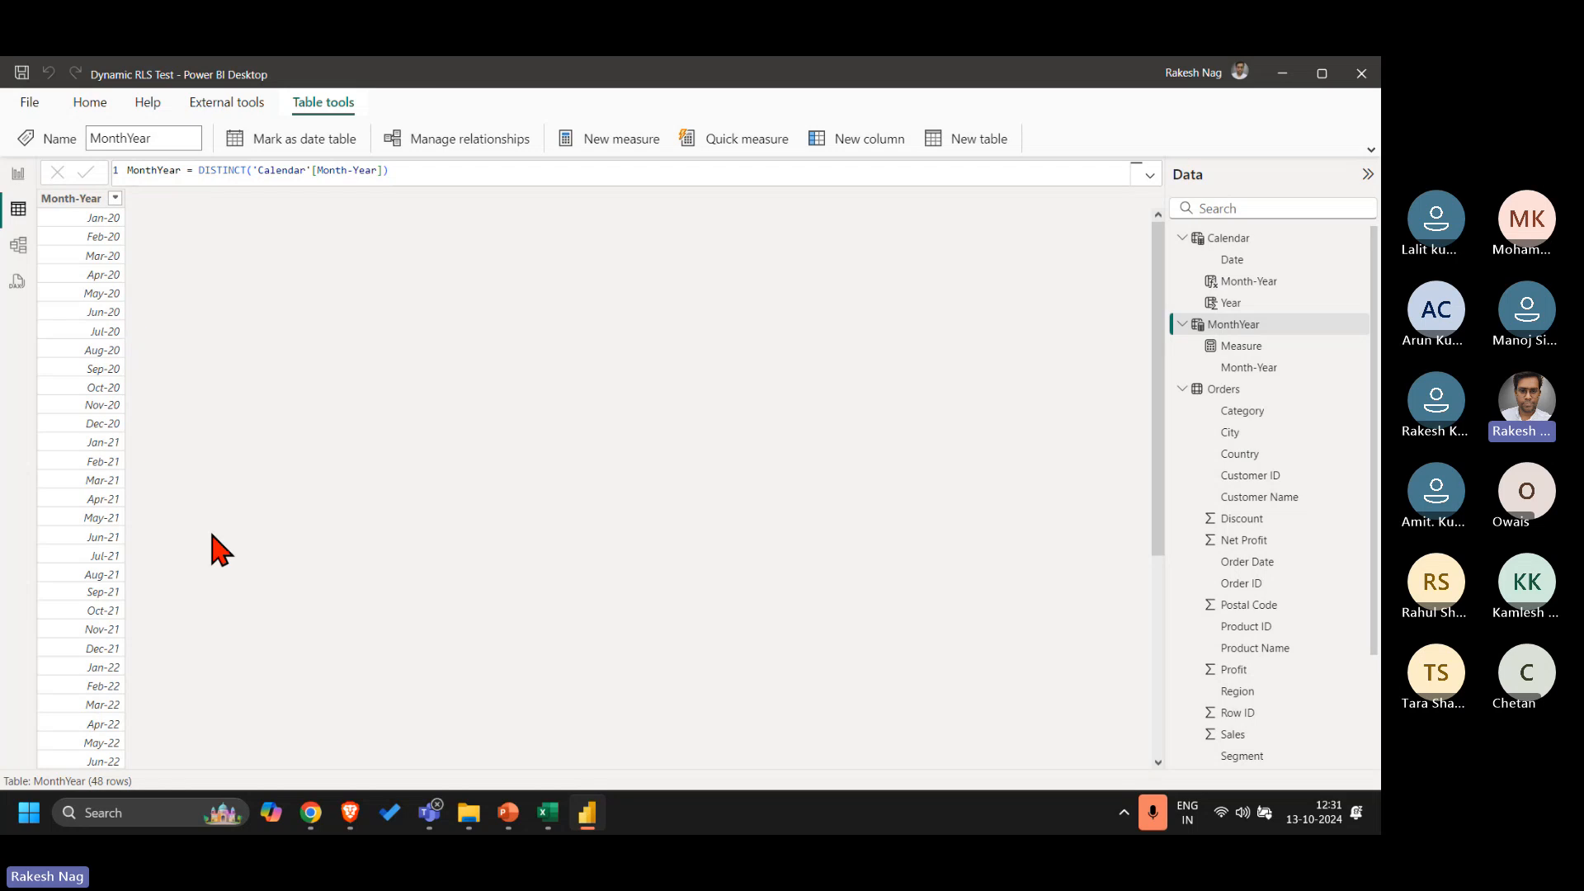
left_click(19, 247)
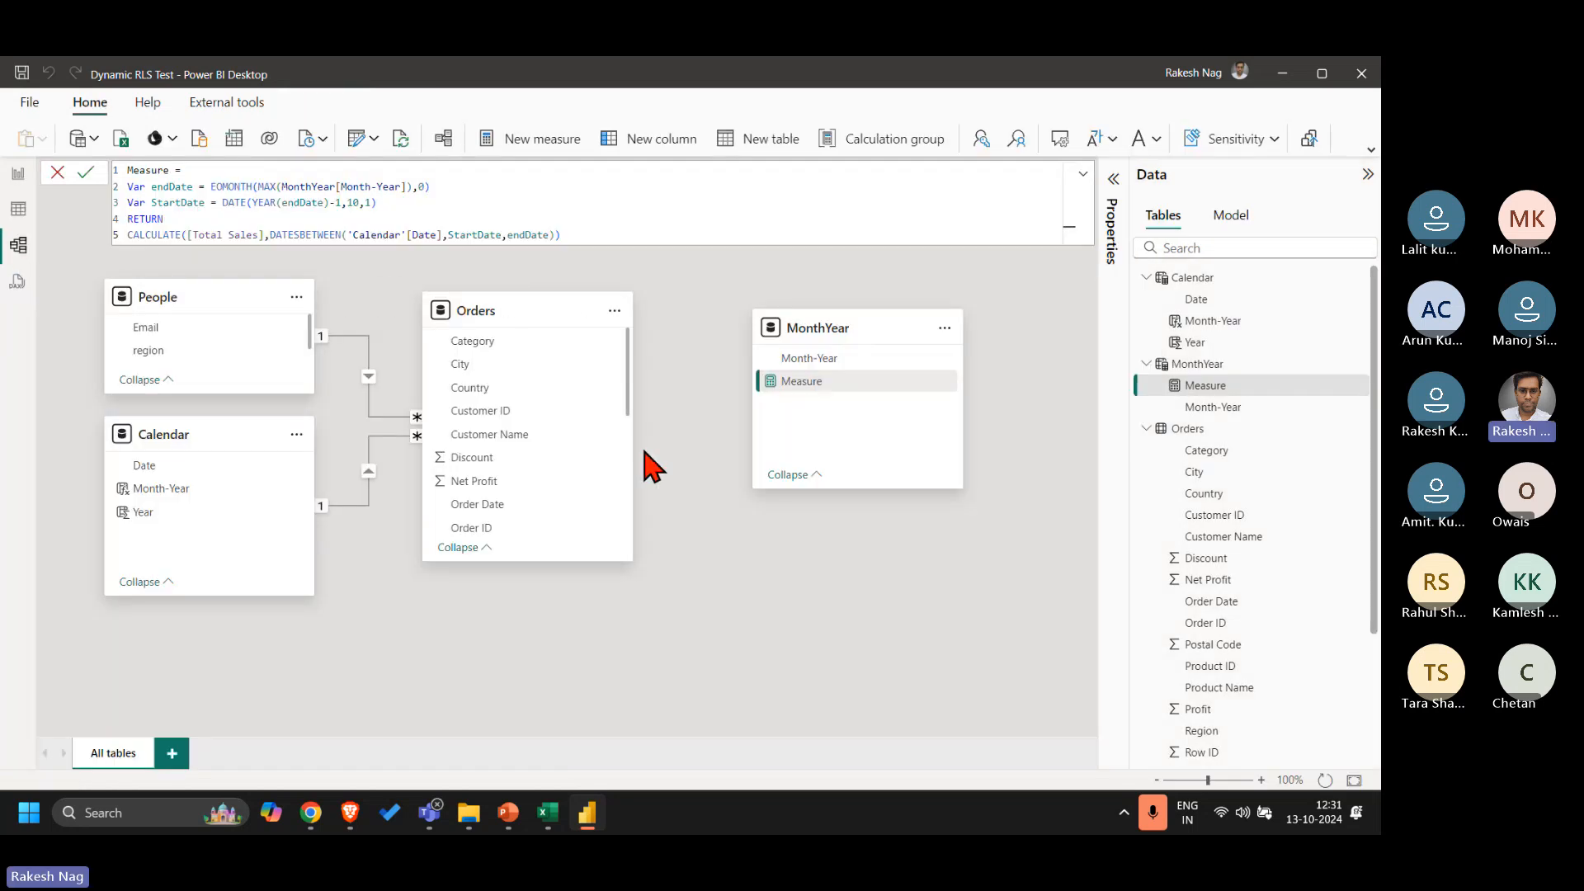
Step: Back in the report view, replace the slicer's field with Month-Year from the MonthYear table and choose Mar-22
left_click(19, 174)
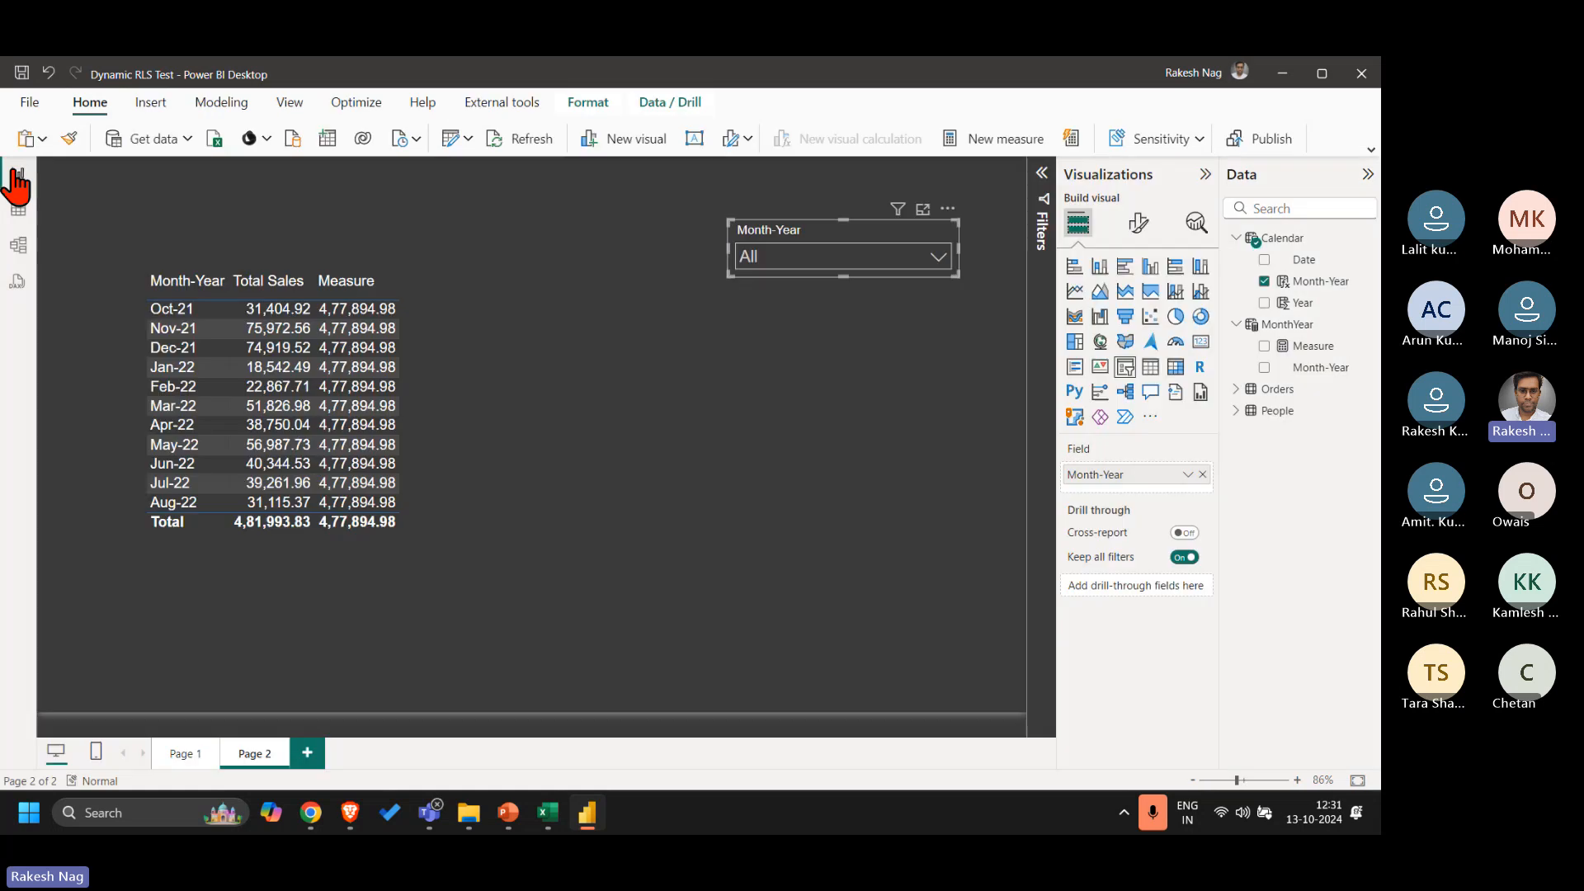
left_click(1203, 475)
left_click(1263, 367)
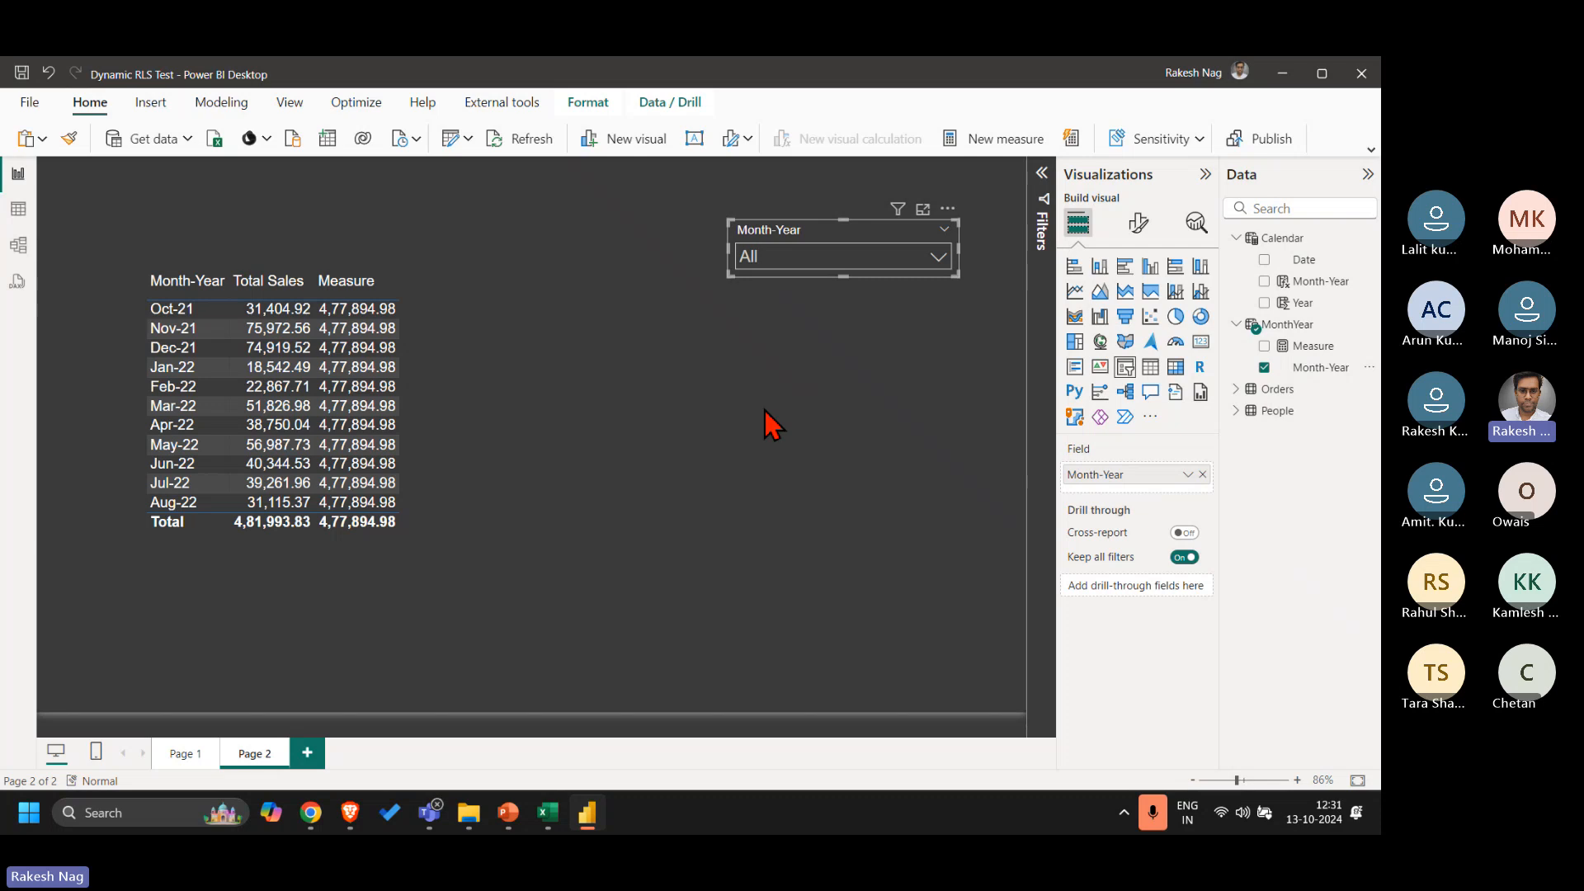
left_click(912, 254)
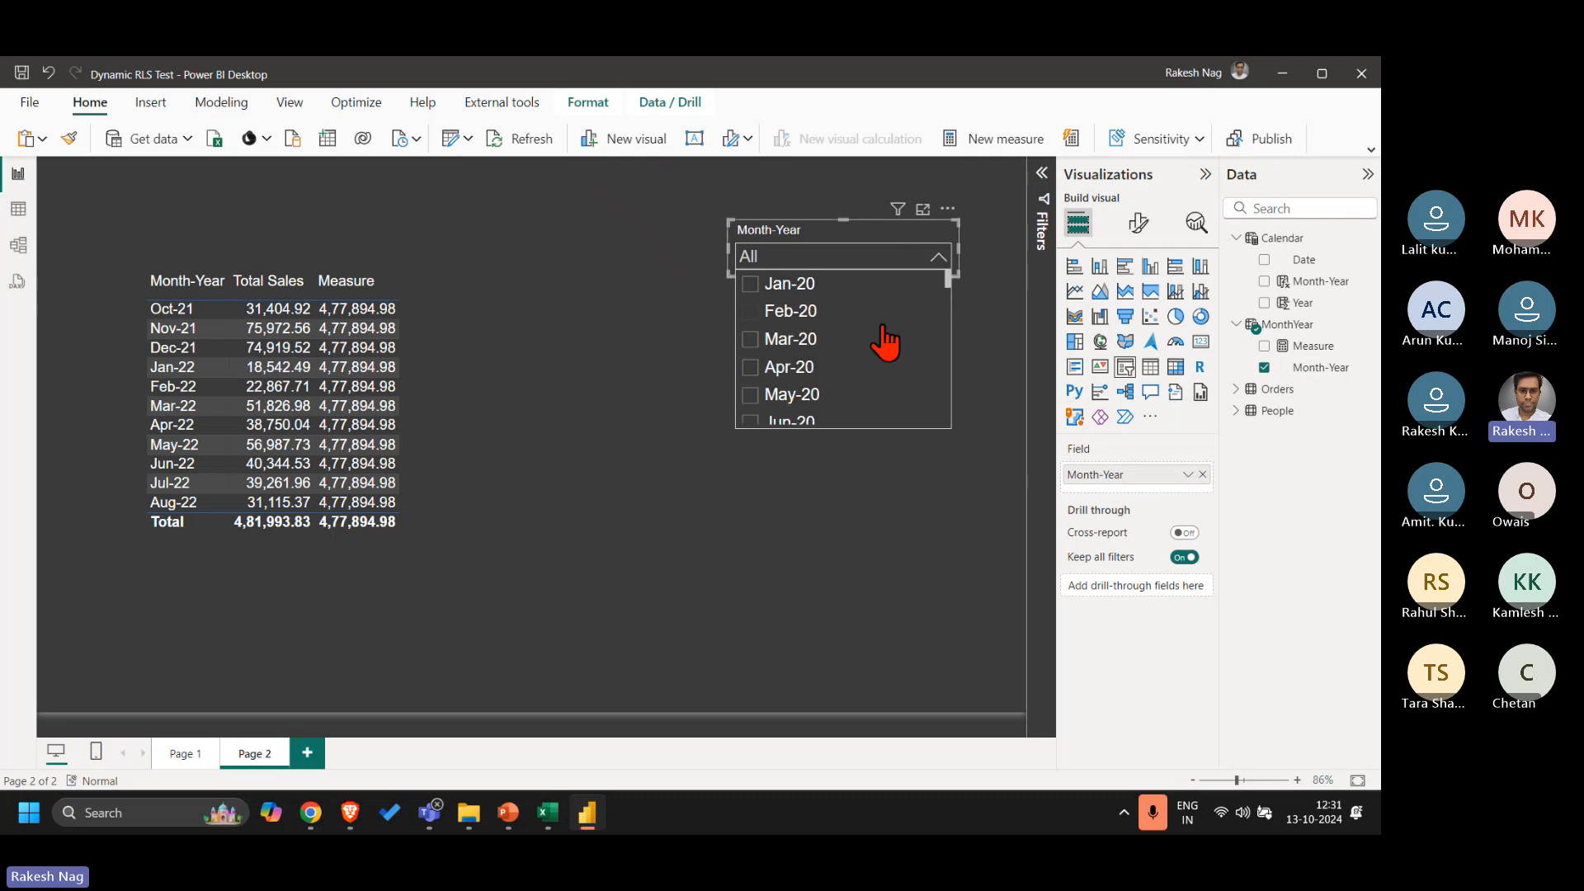
scroll(884, 343, "down", 10)
scroll(811, 330, "up", 5)
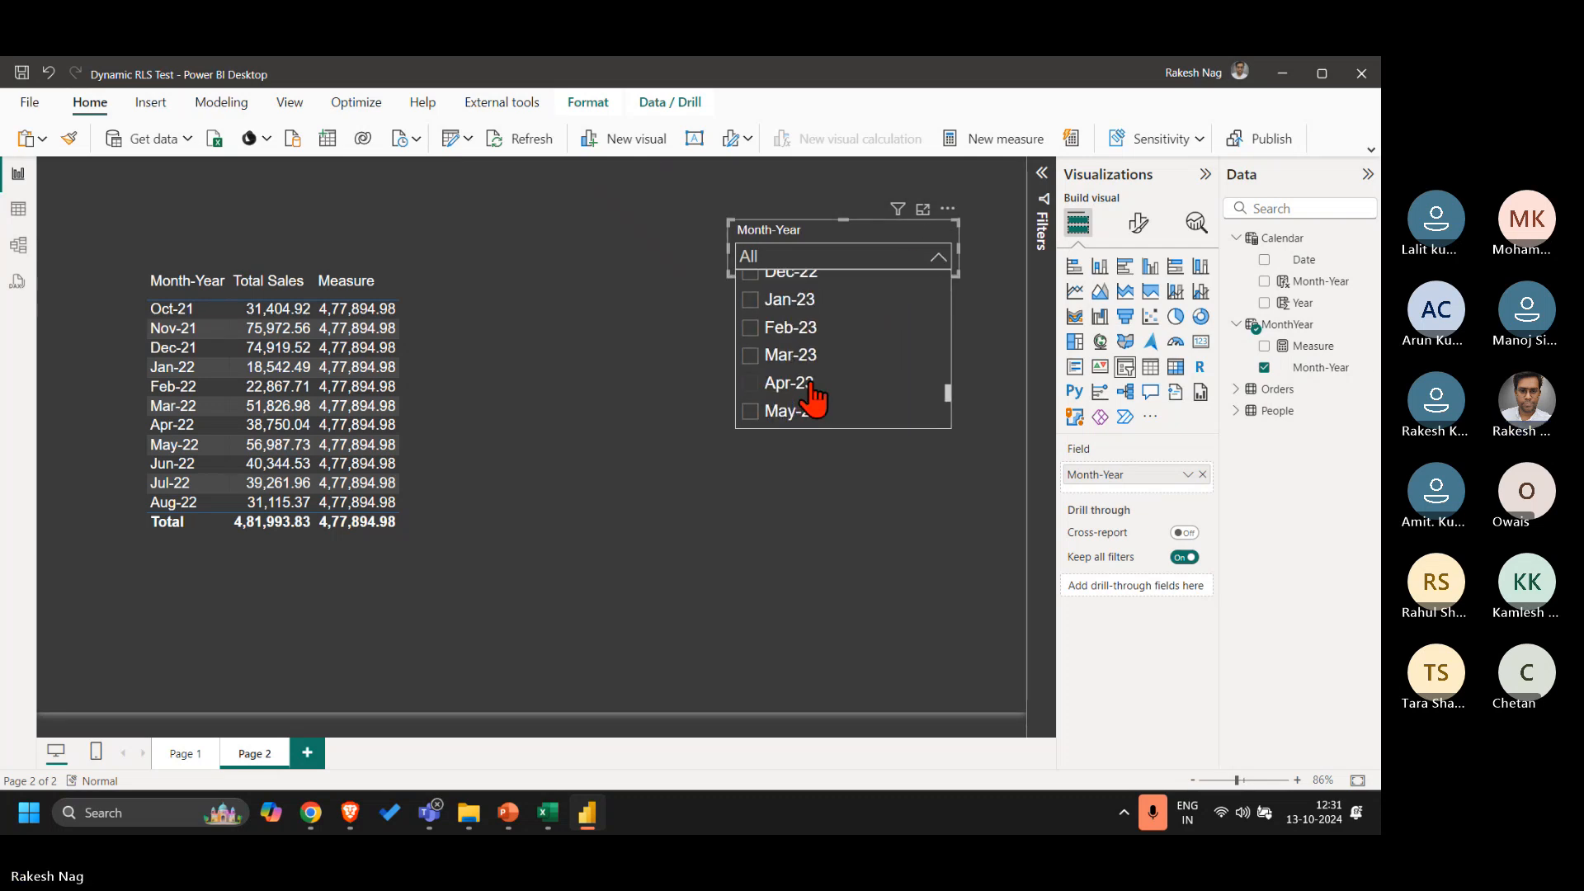
left_click(794, 334)
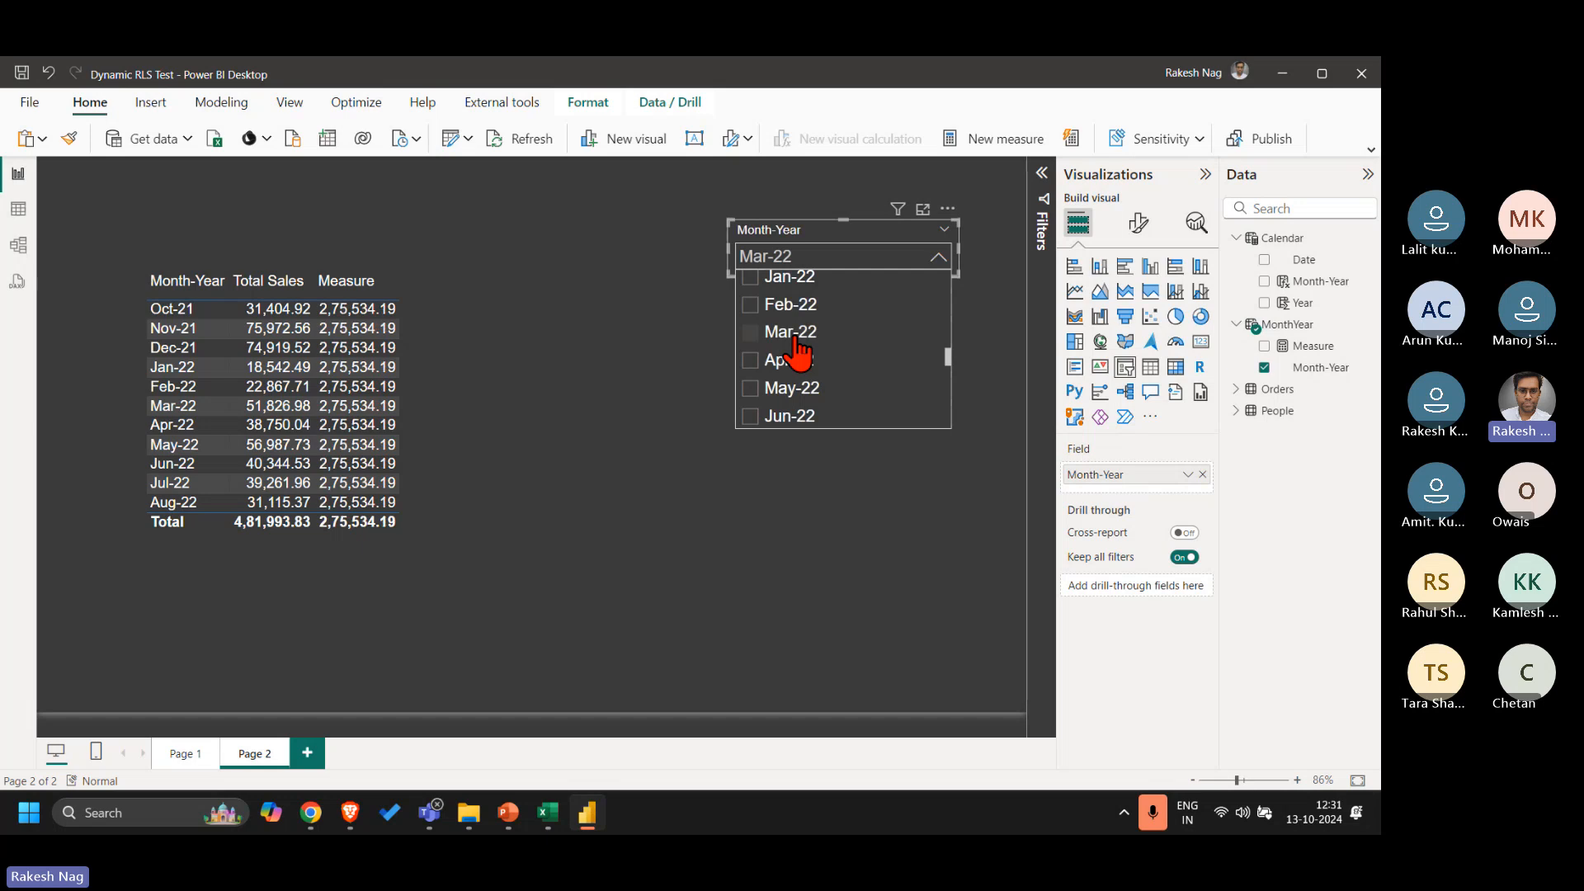
scroll(797, 351, "up", 2)
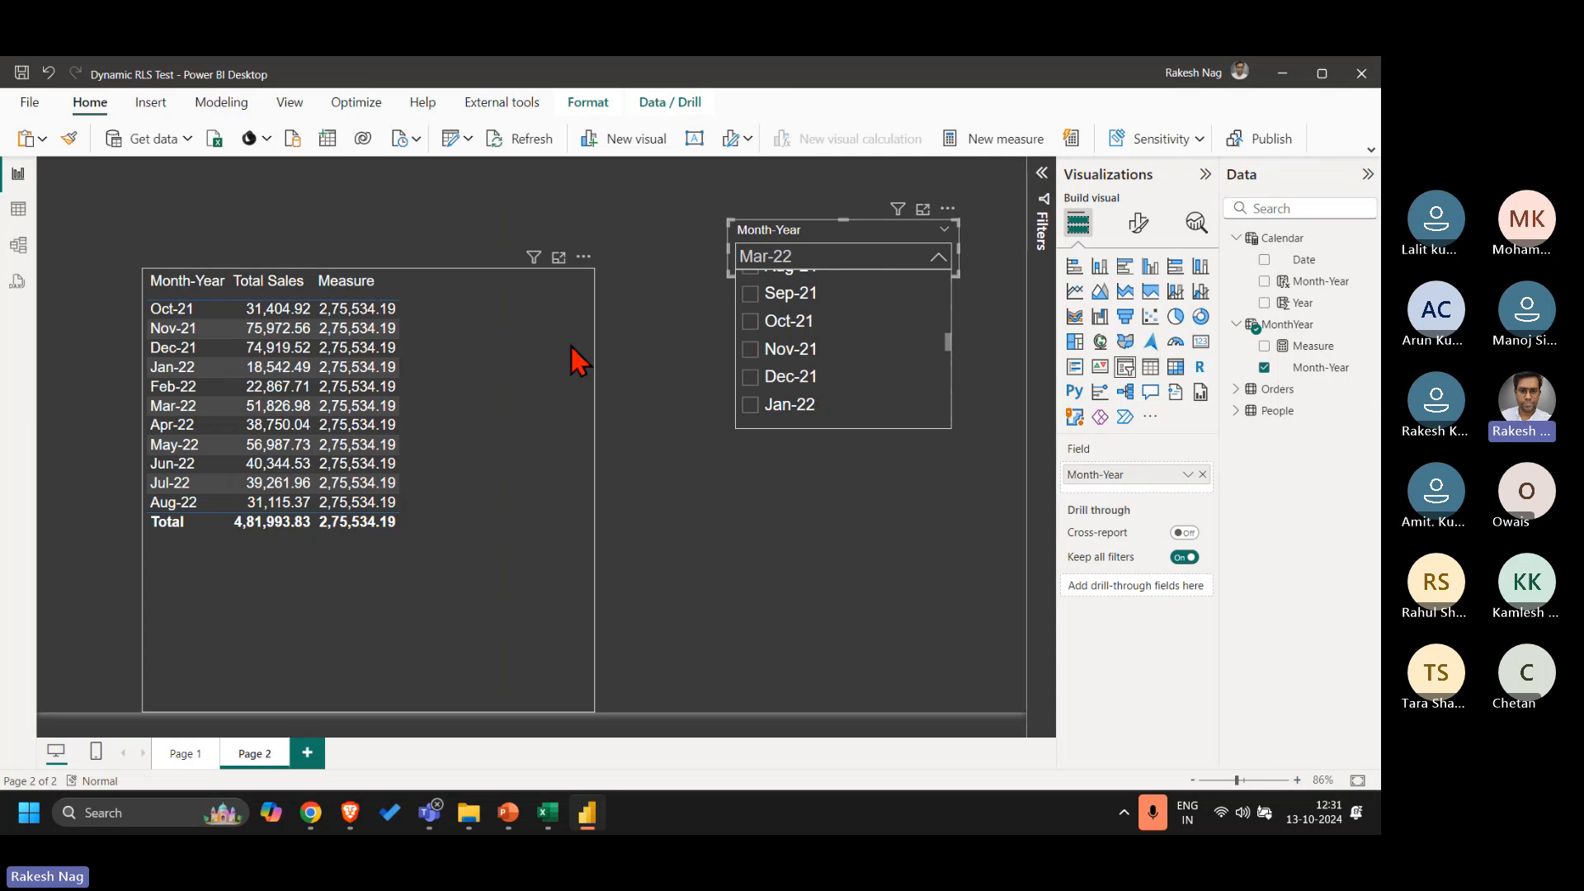
left_click(578, 360)
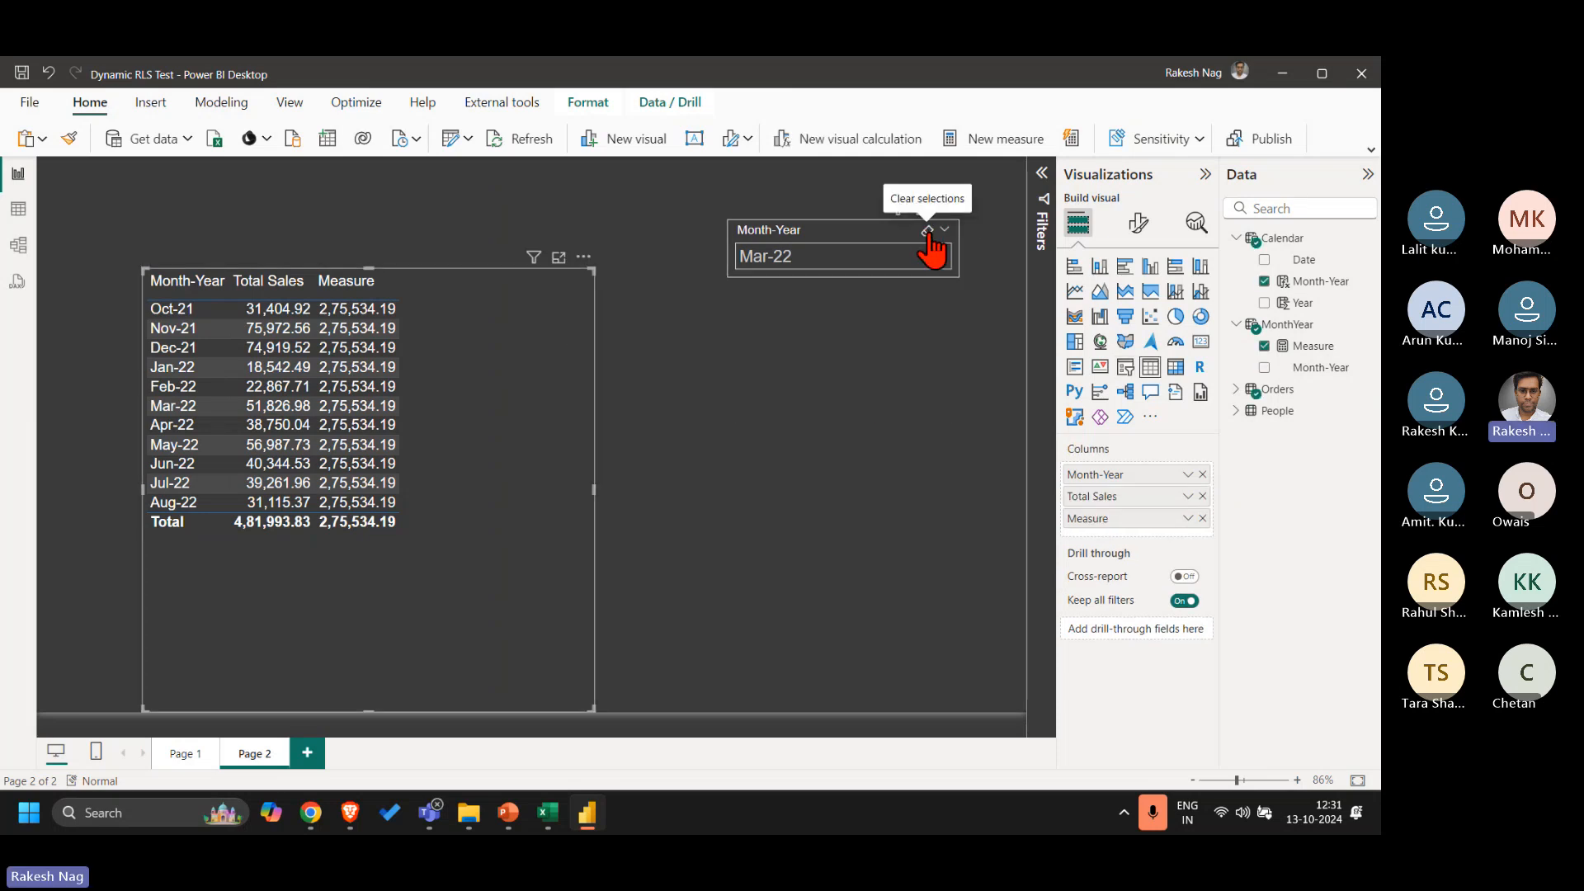
Step: Clear the slicer's selection, examine the MonthYear table's Month-Year column in the table view, and return to the report view
left_click(927, 231)
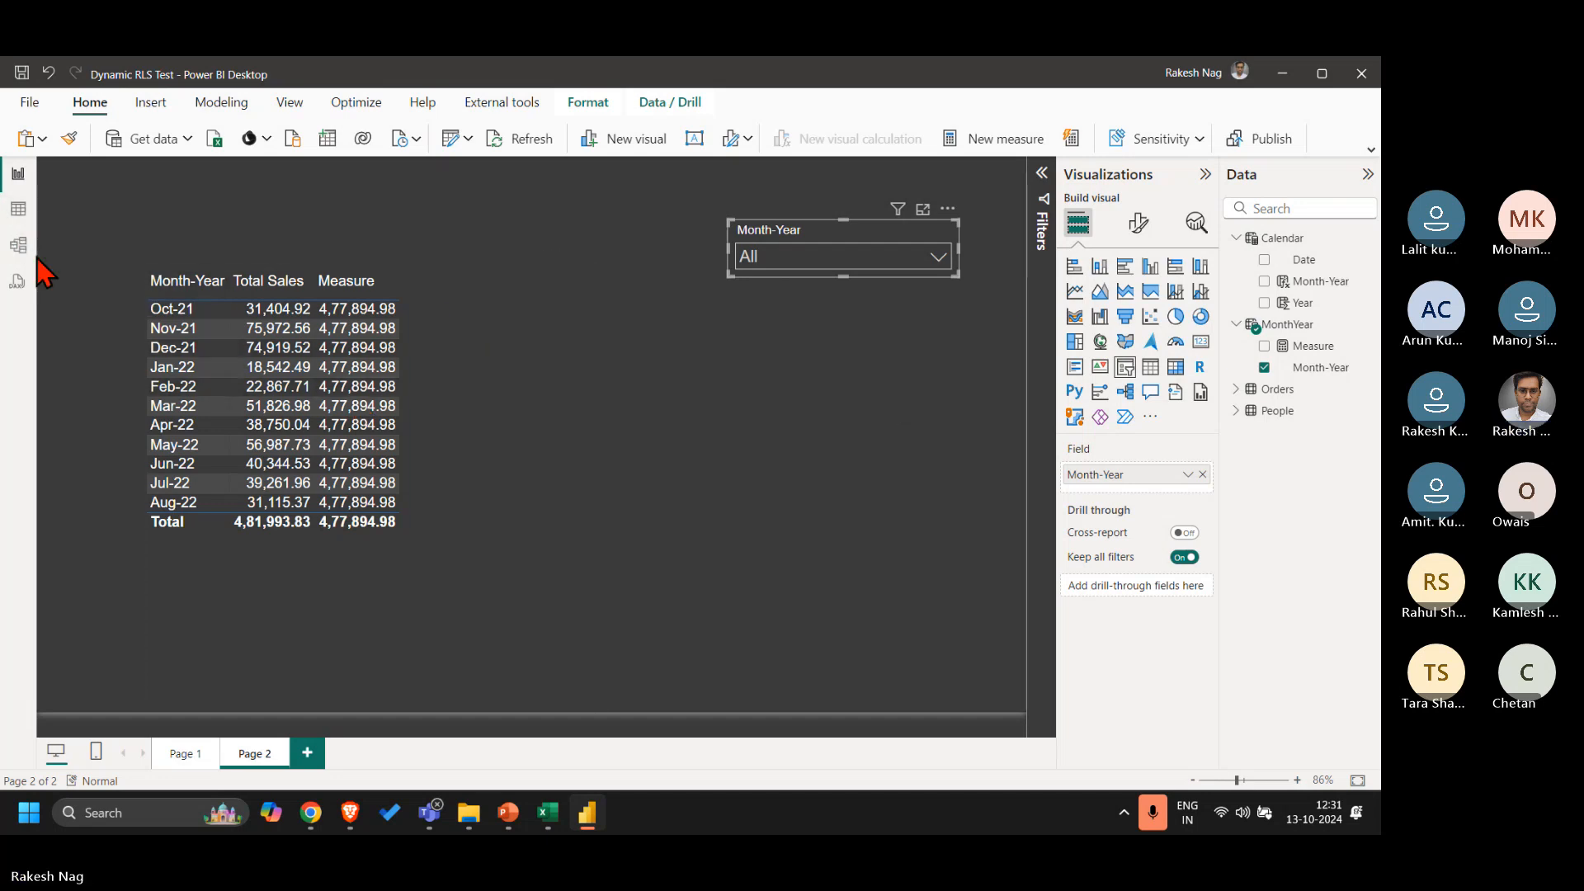
left_click(17, 209)
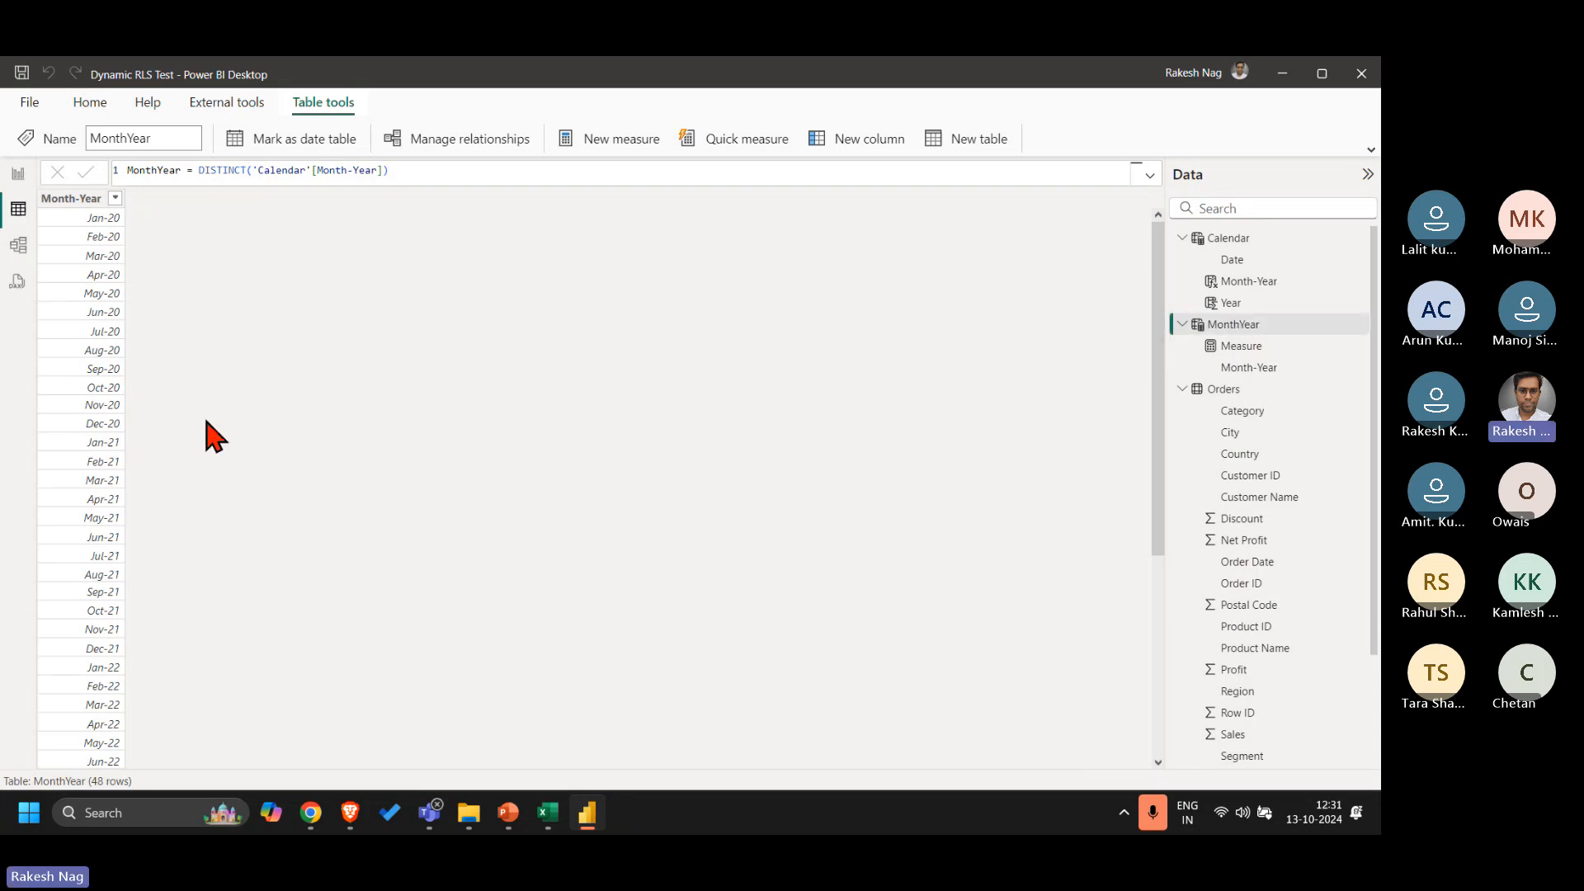
left_click(71, 204)
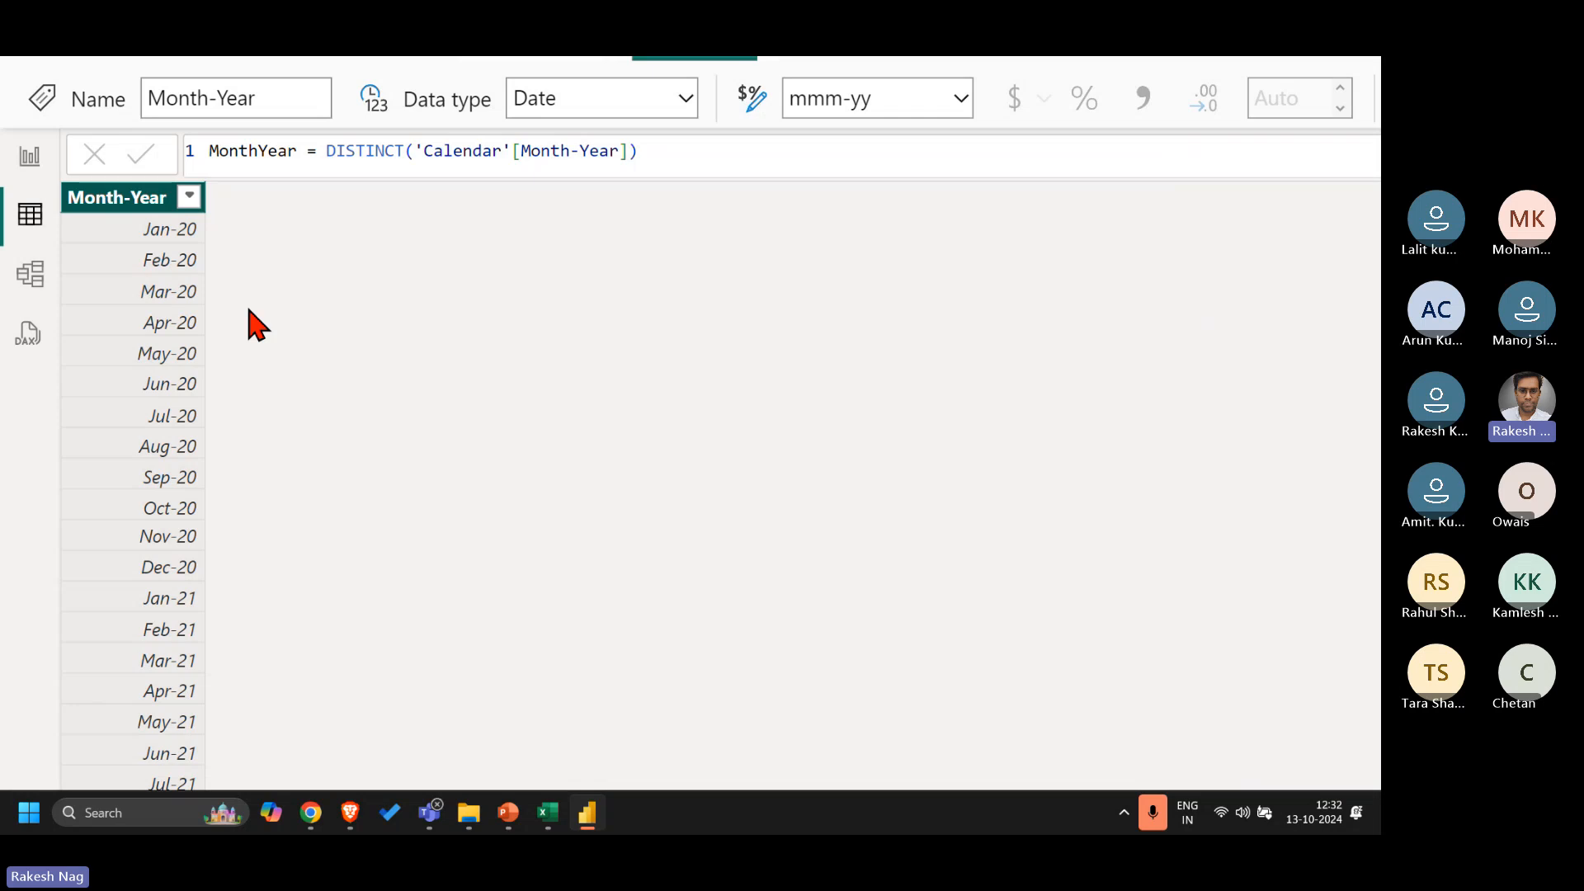
scroll(284, 378, "up", 1)
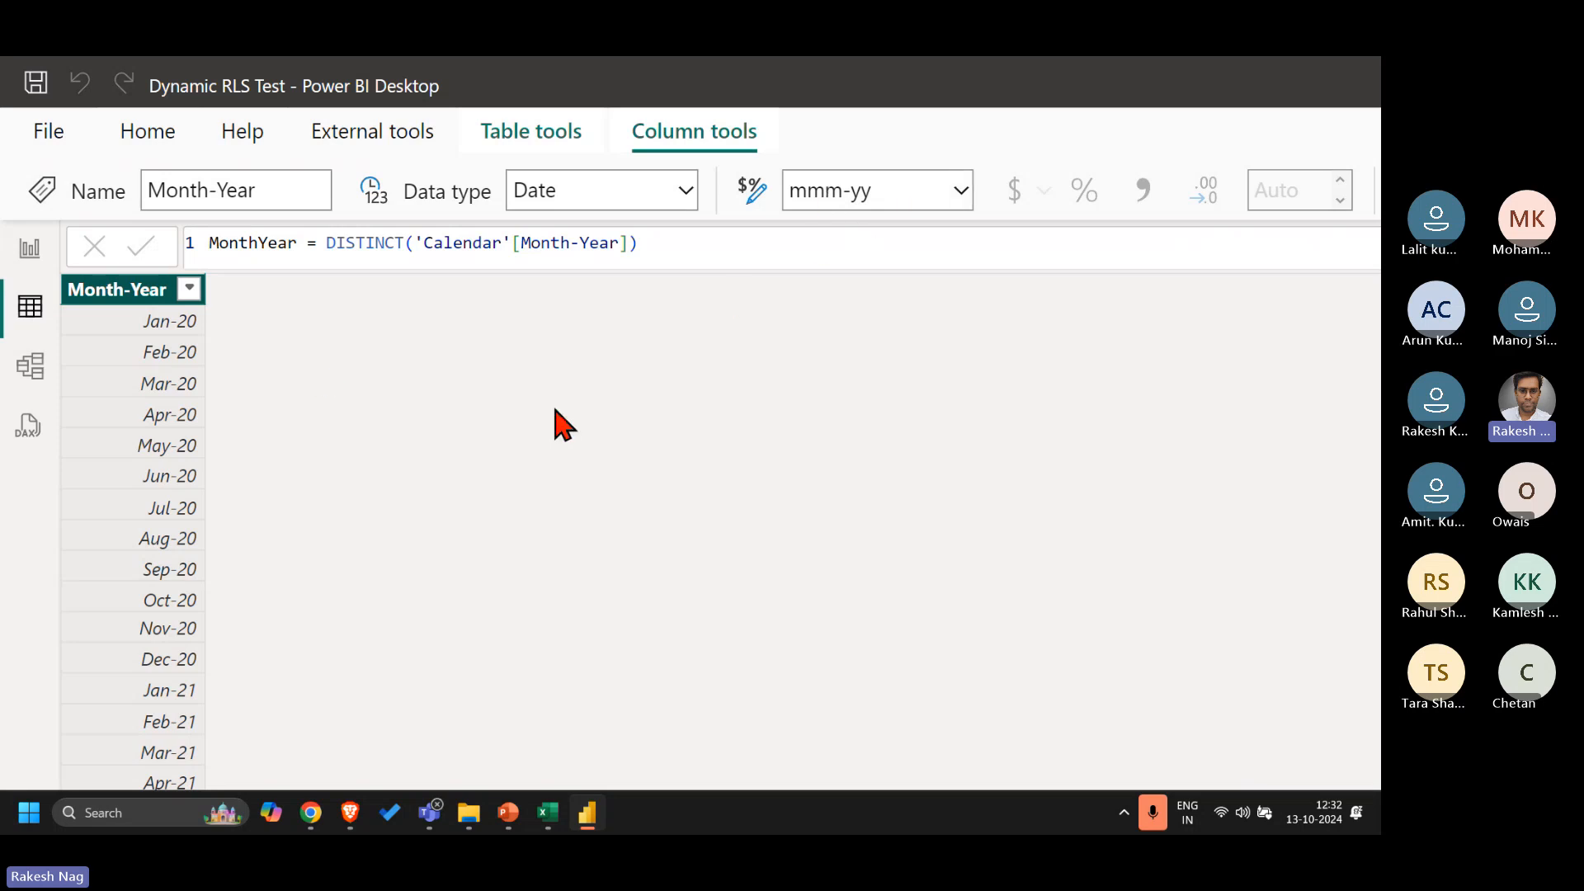
left_click(18, 257)
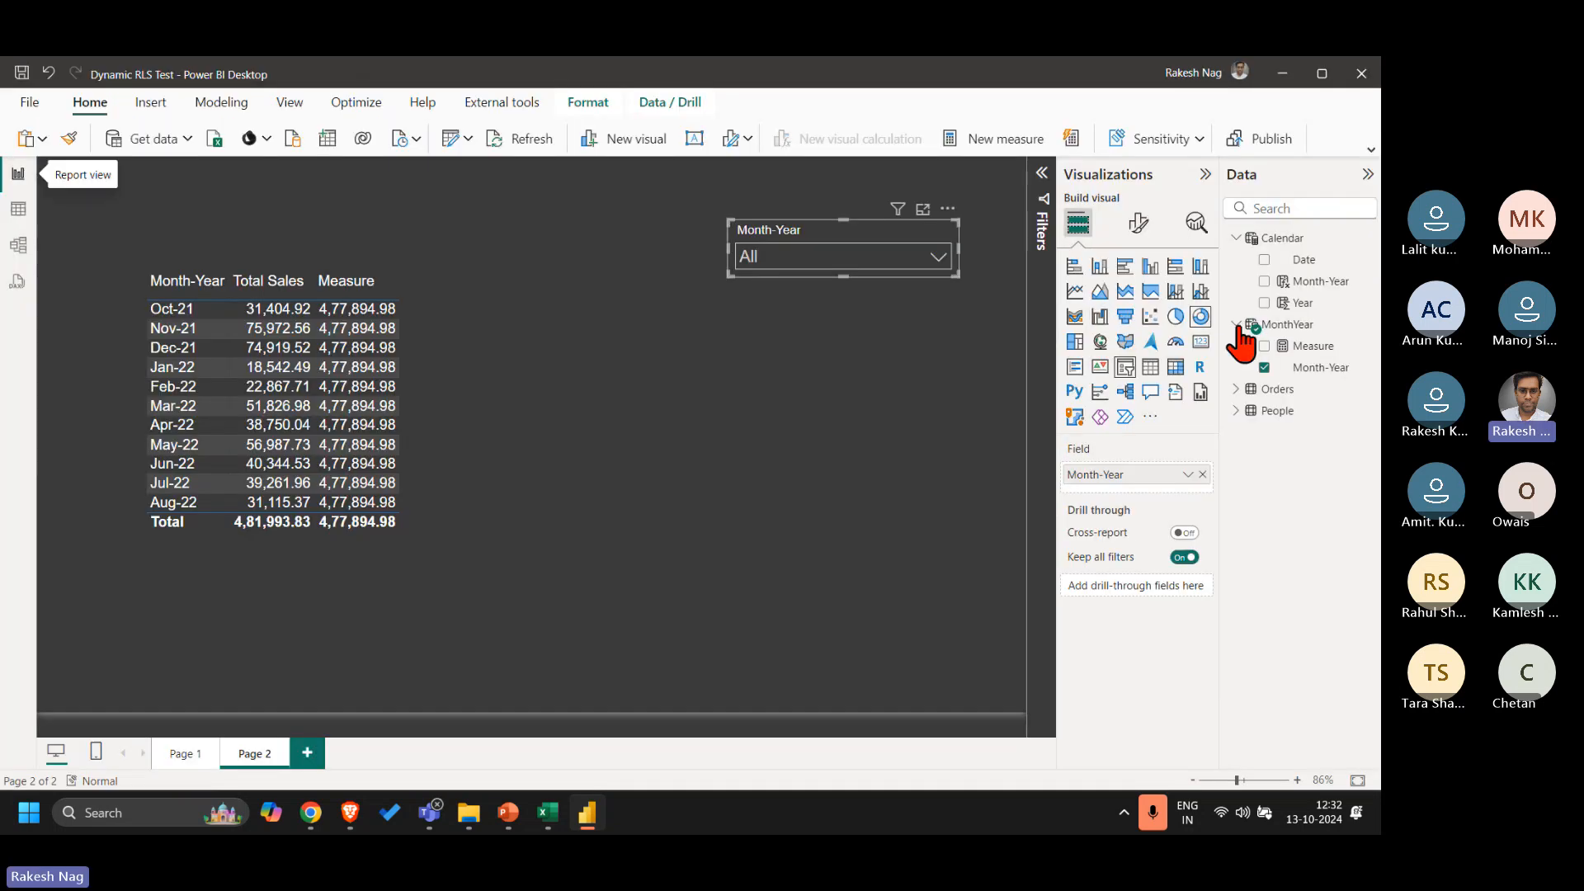
Step: Replace the measure's CALCULATE line after RETURN with MAX(MonthYear[Month-Year]) and commit the formula
left_click(1320, 346)
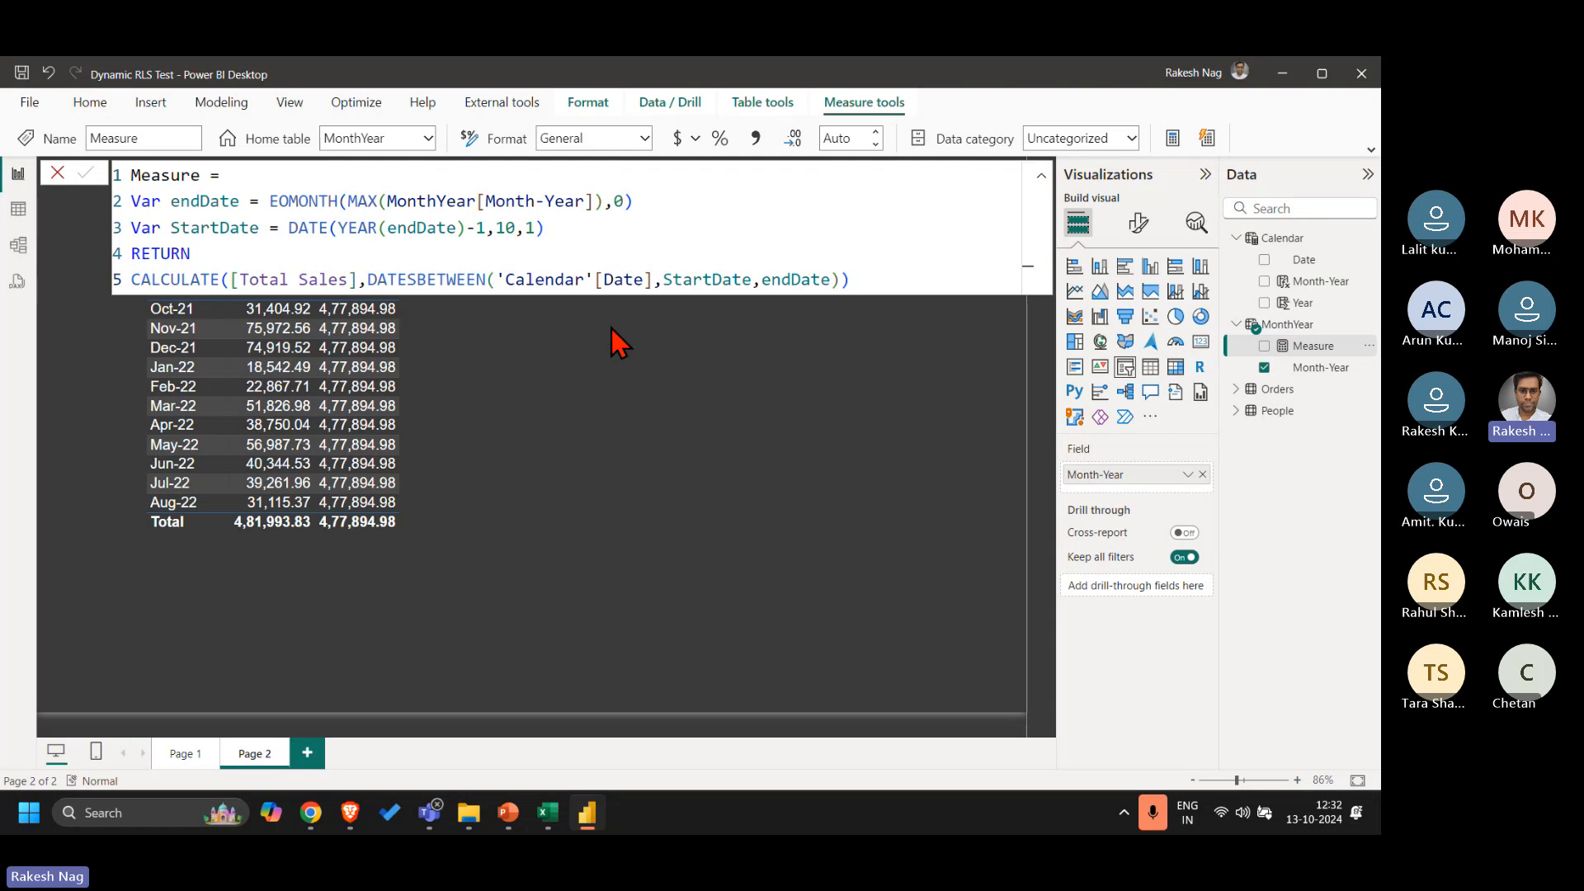
left_click(861, 279)
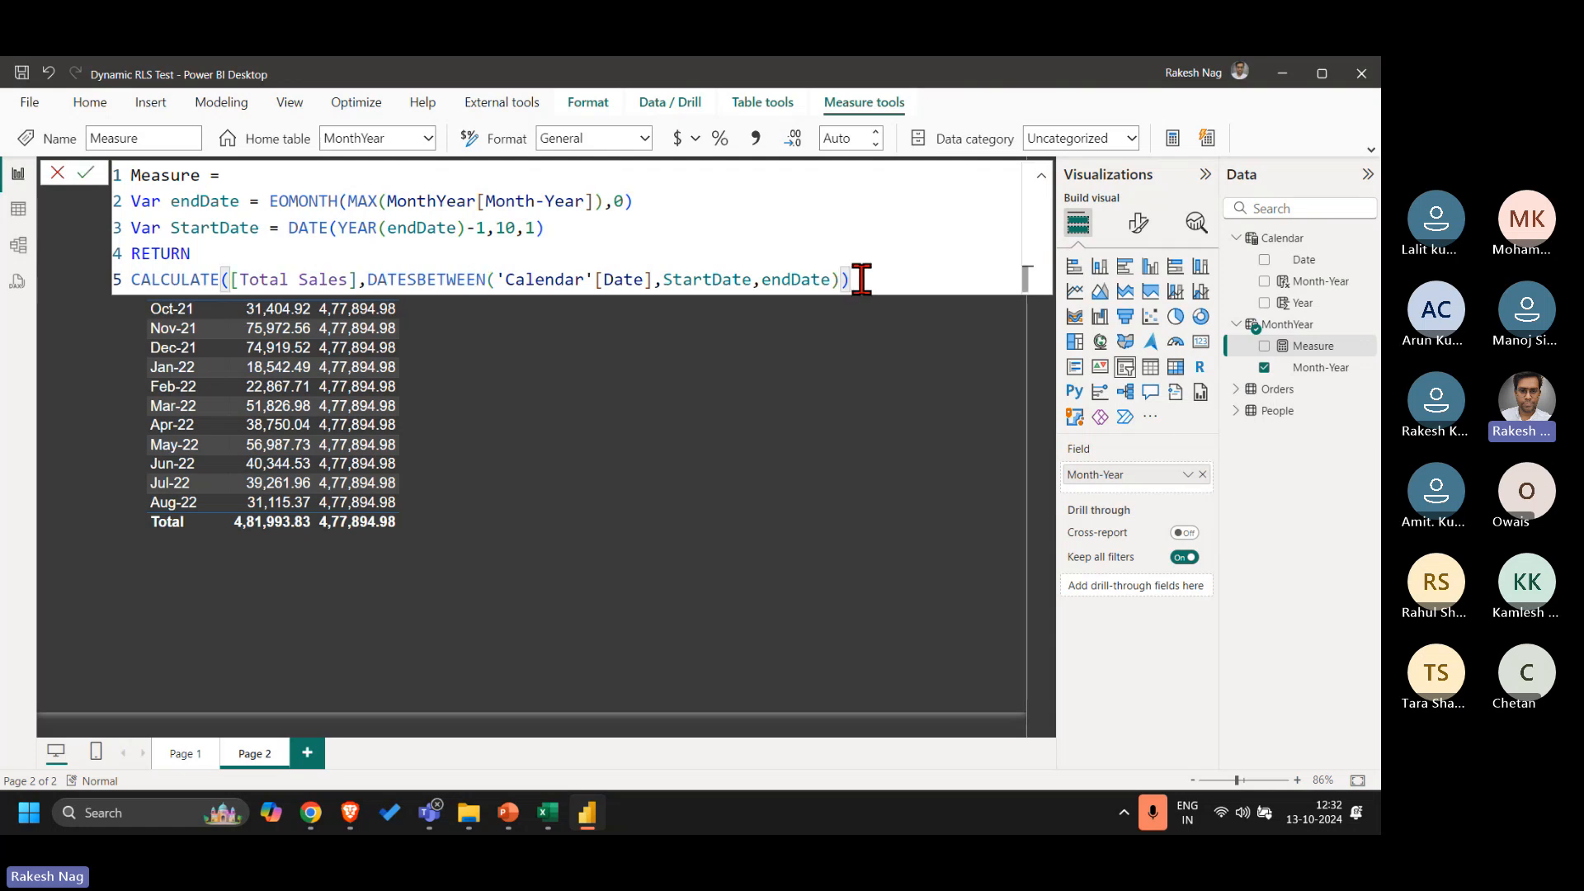
key("shift+Home")
key("BackSpace")
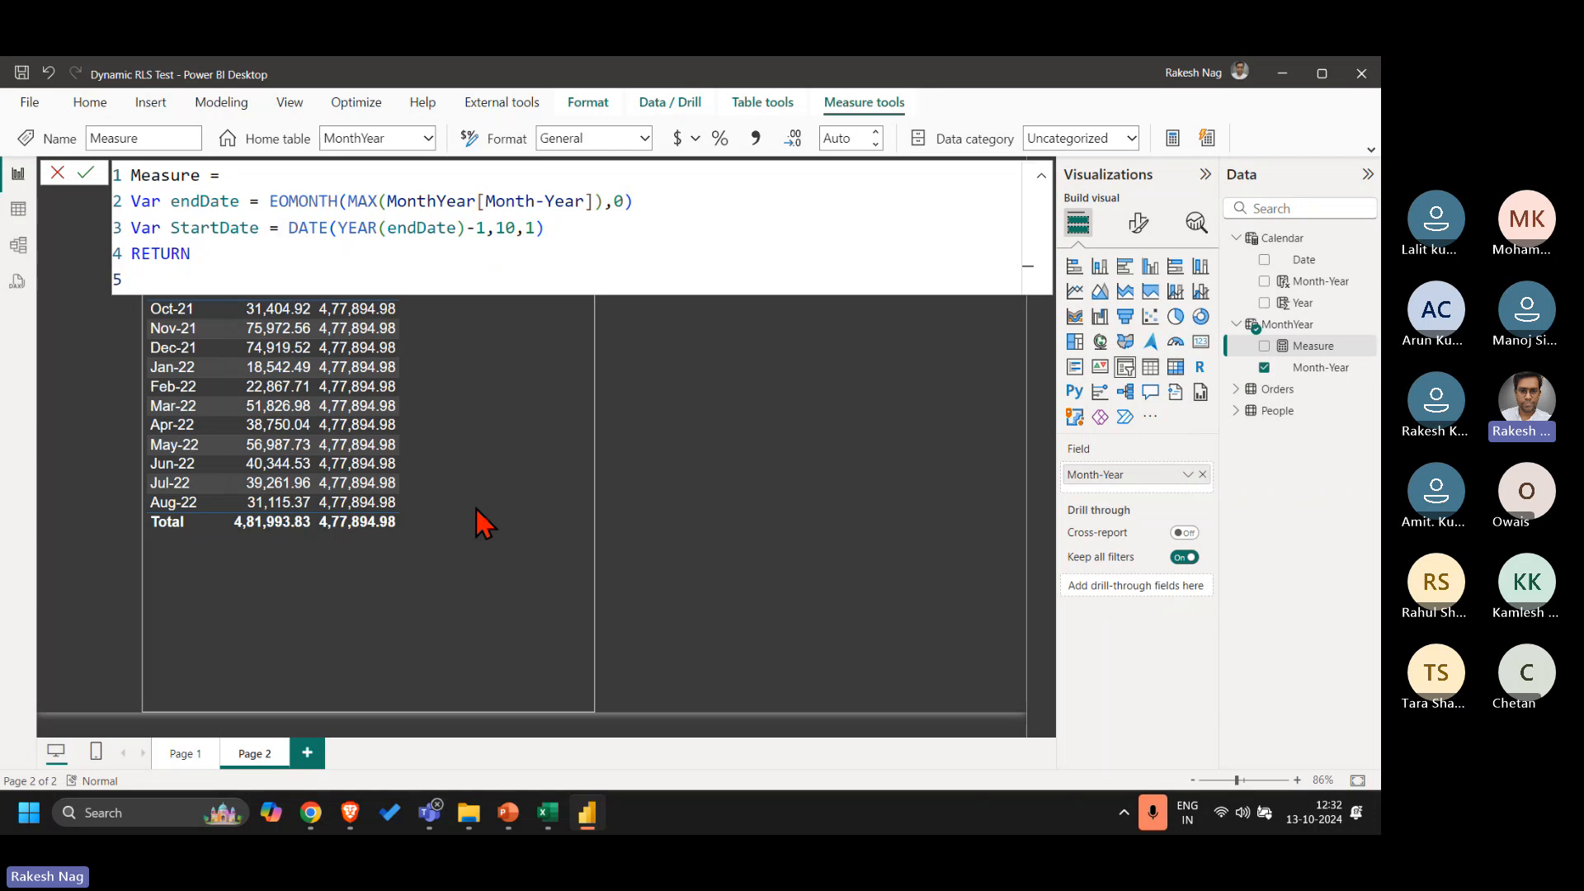
type("MAX(")
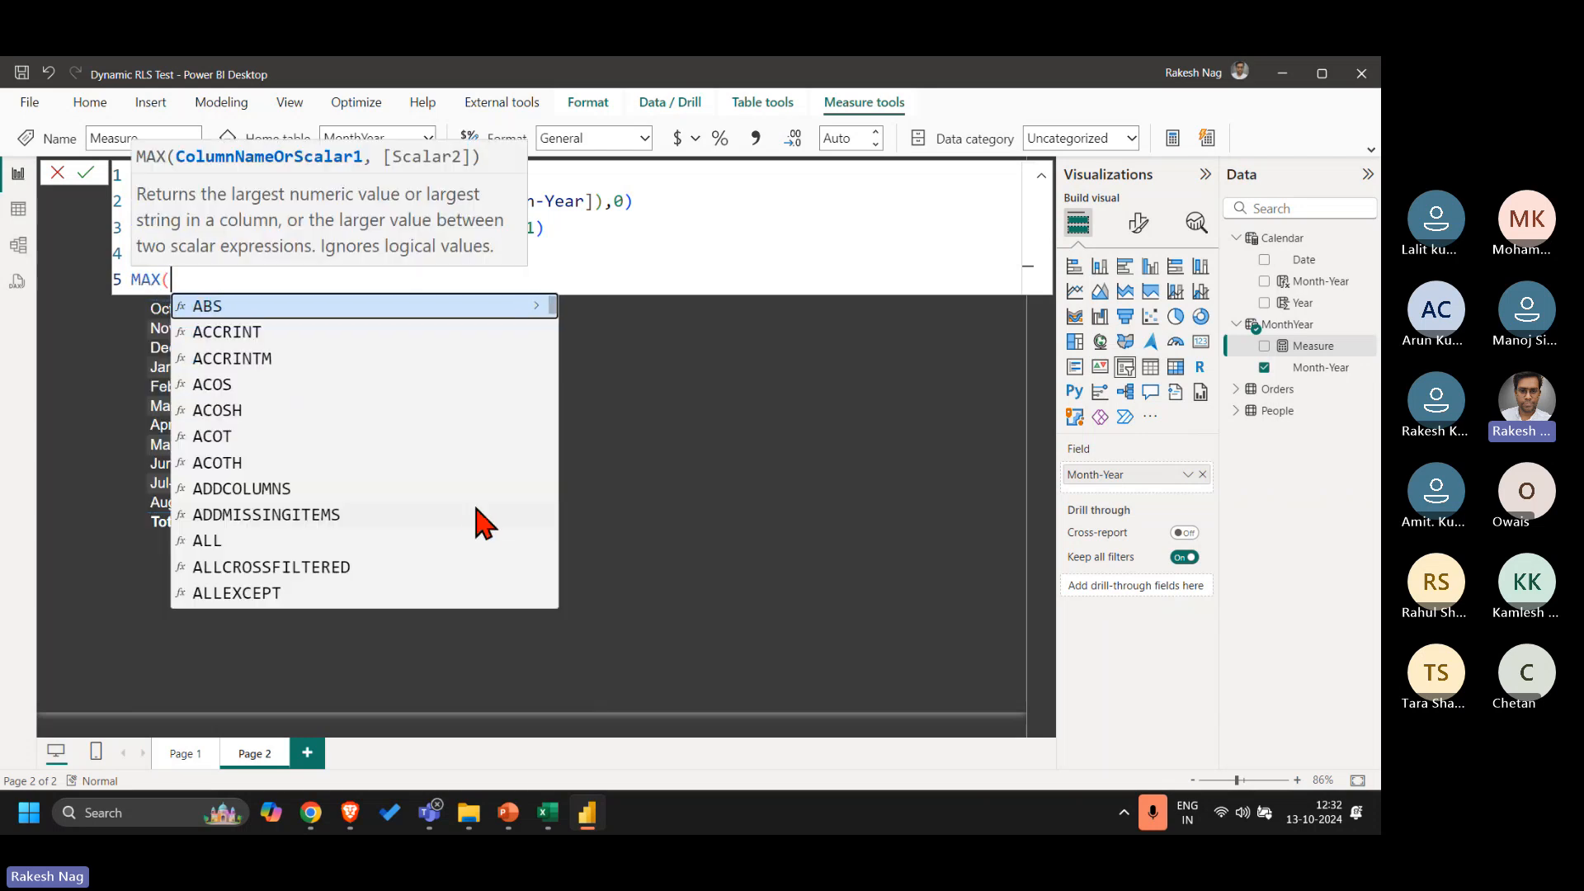
type("mon")
key("Down")
key("Down")
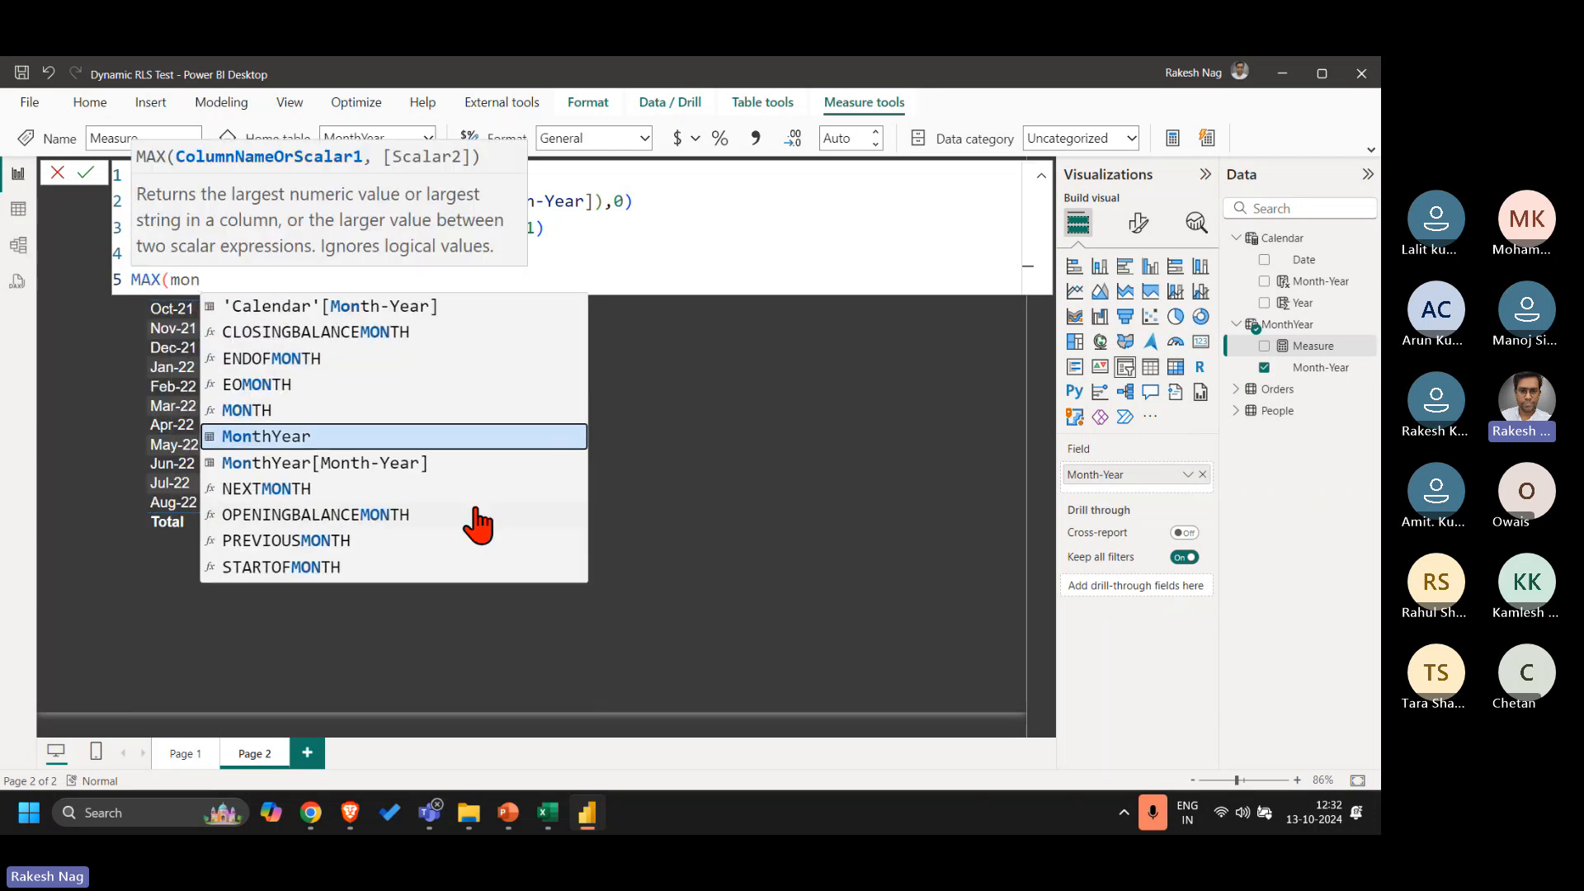
key("Tab")
type(")")
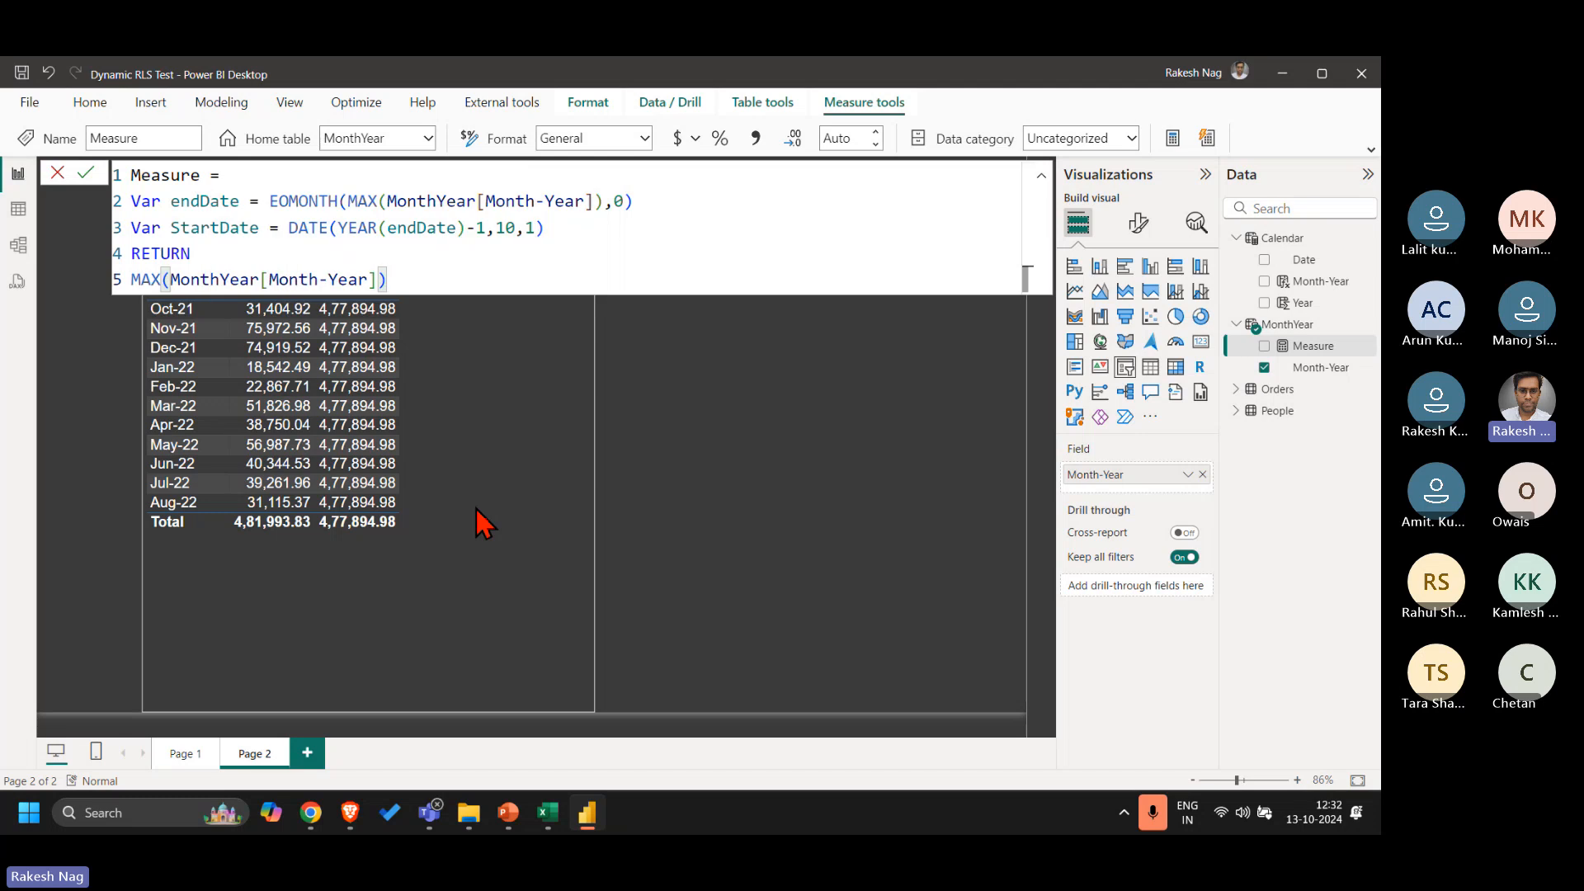
key("Return")
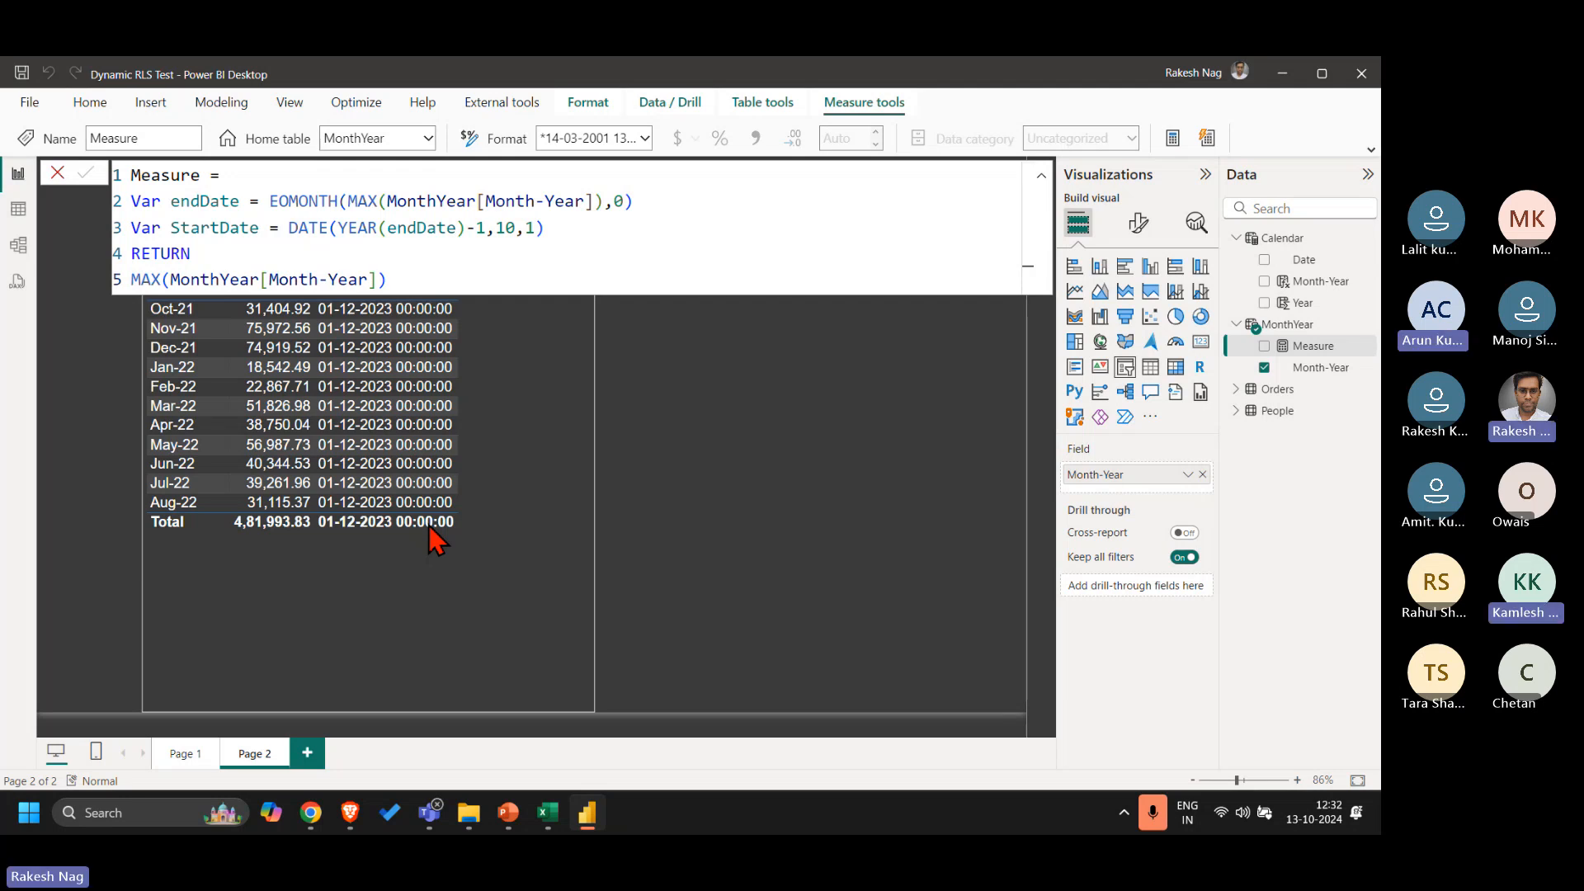
Step: Wrap the measure's returned MAX expression in EOMONTH with a month offset of 0 and commit the formula
left_click(423, 278)
type("eomo")
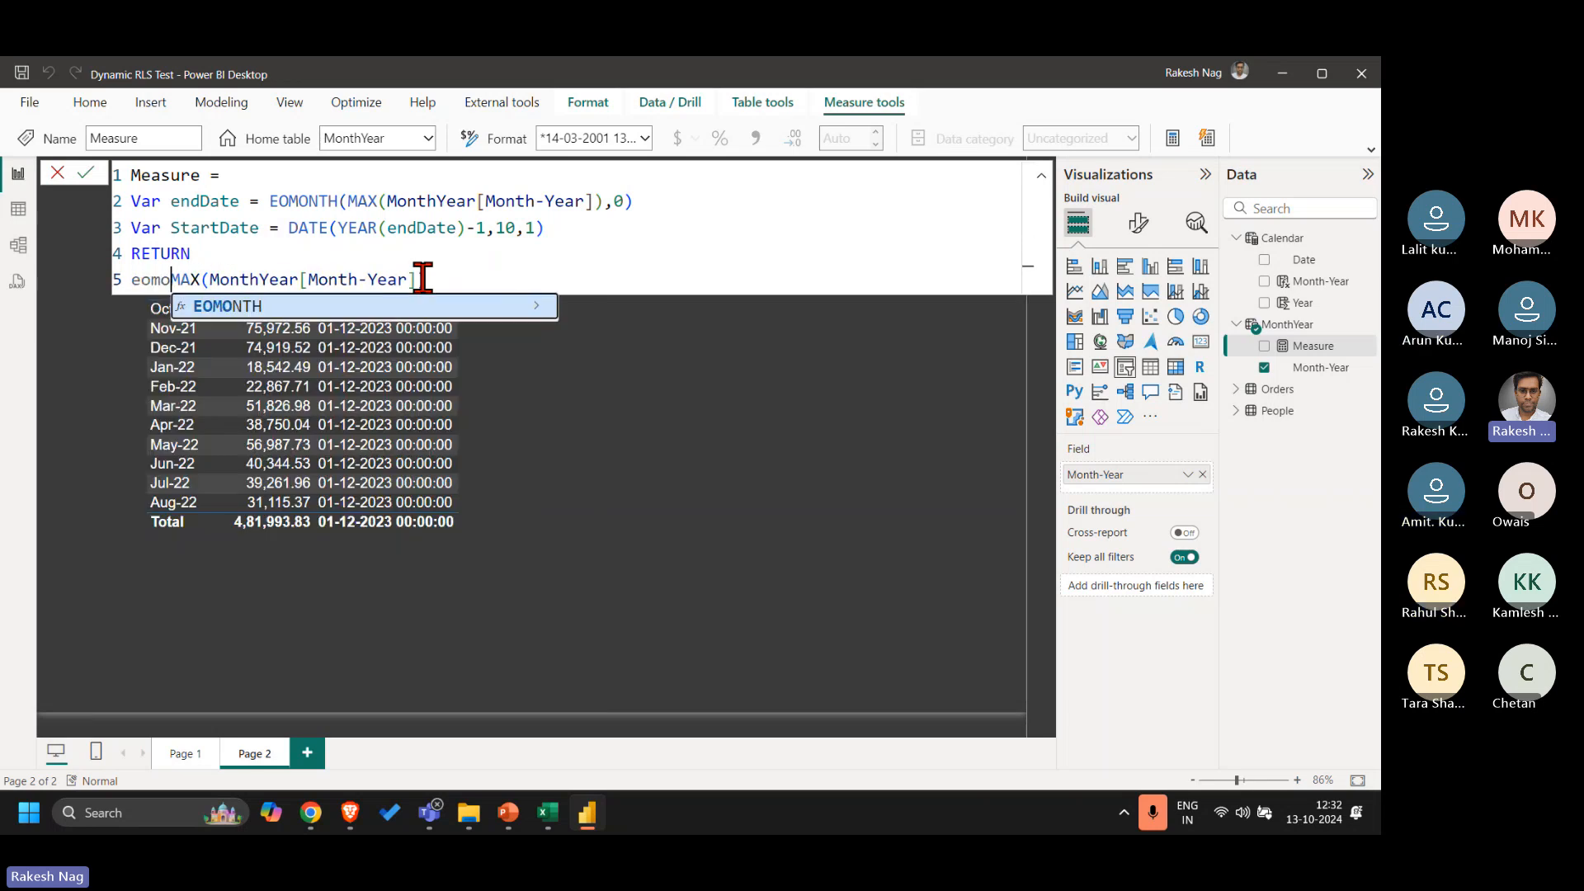
key("Tab")
key("End")
type(",0)")
key("Return")
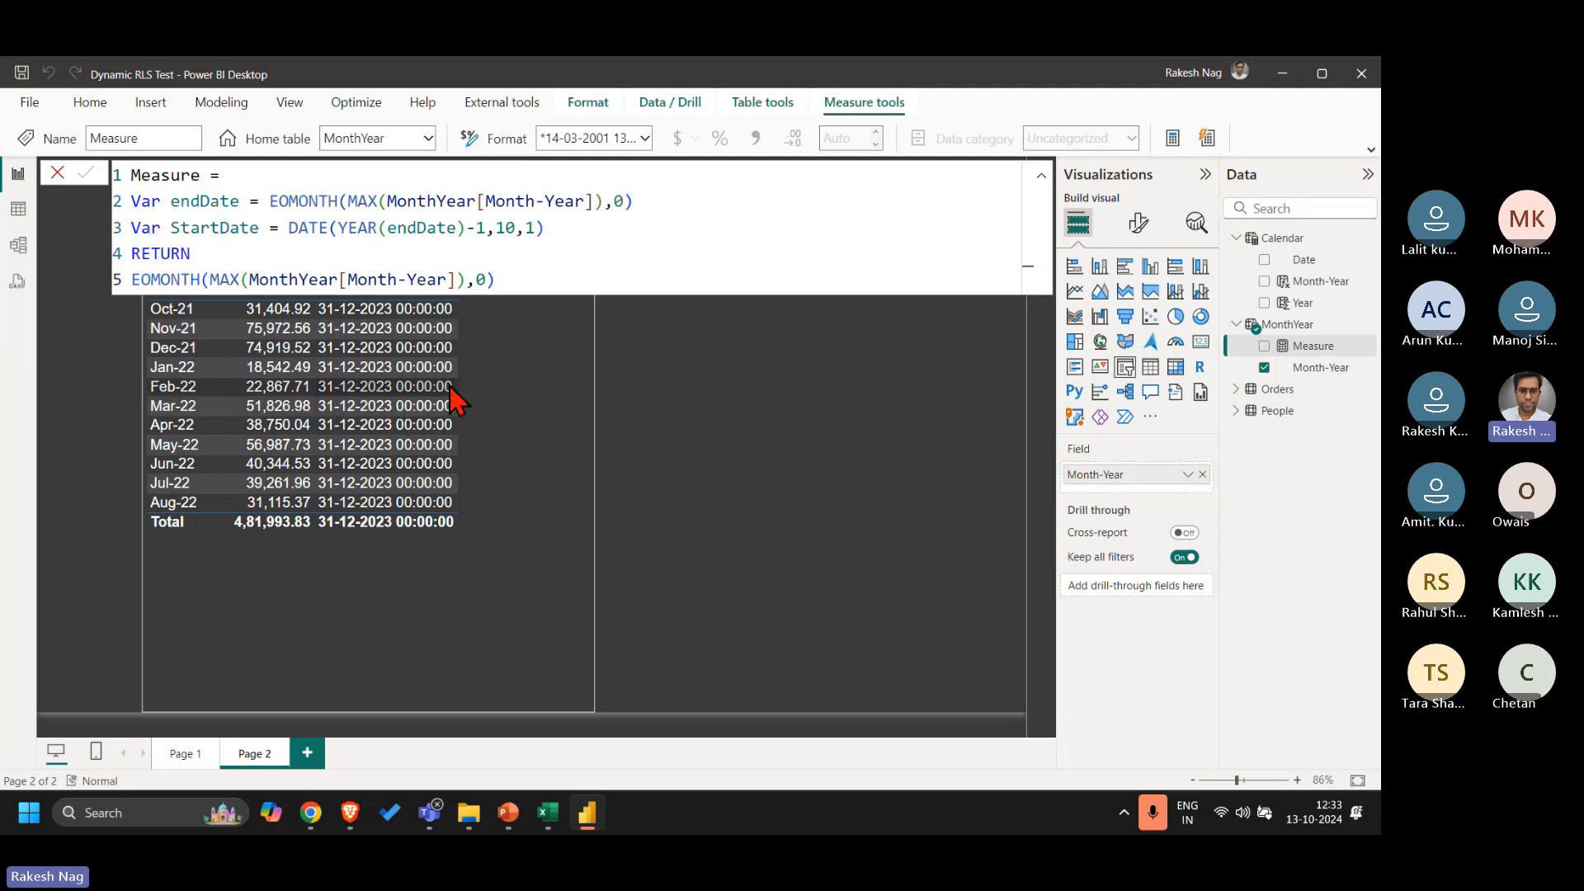
Step: Highlight the endDate expression in the formula, and clear the Month-Year filter on the table visual
left_click_drag(657, 199, 267, 192)
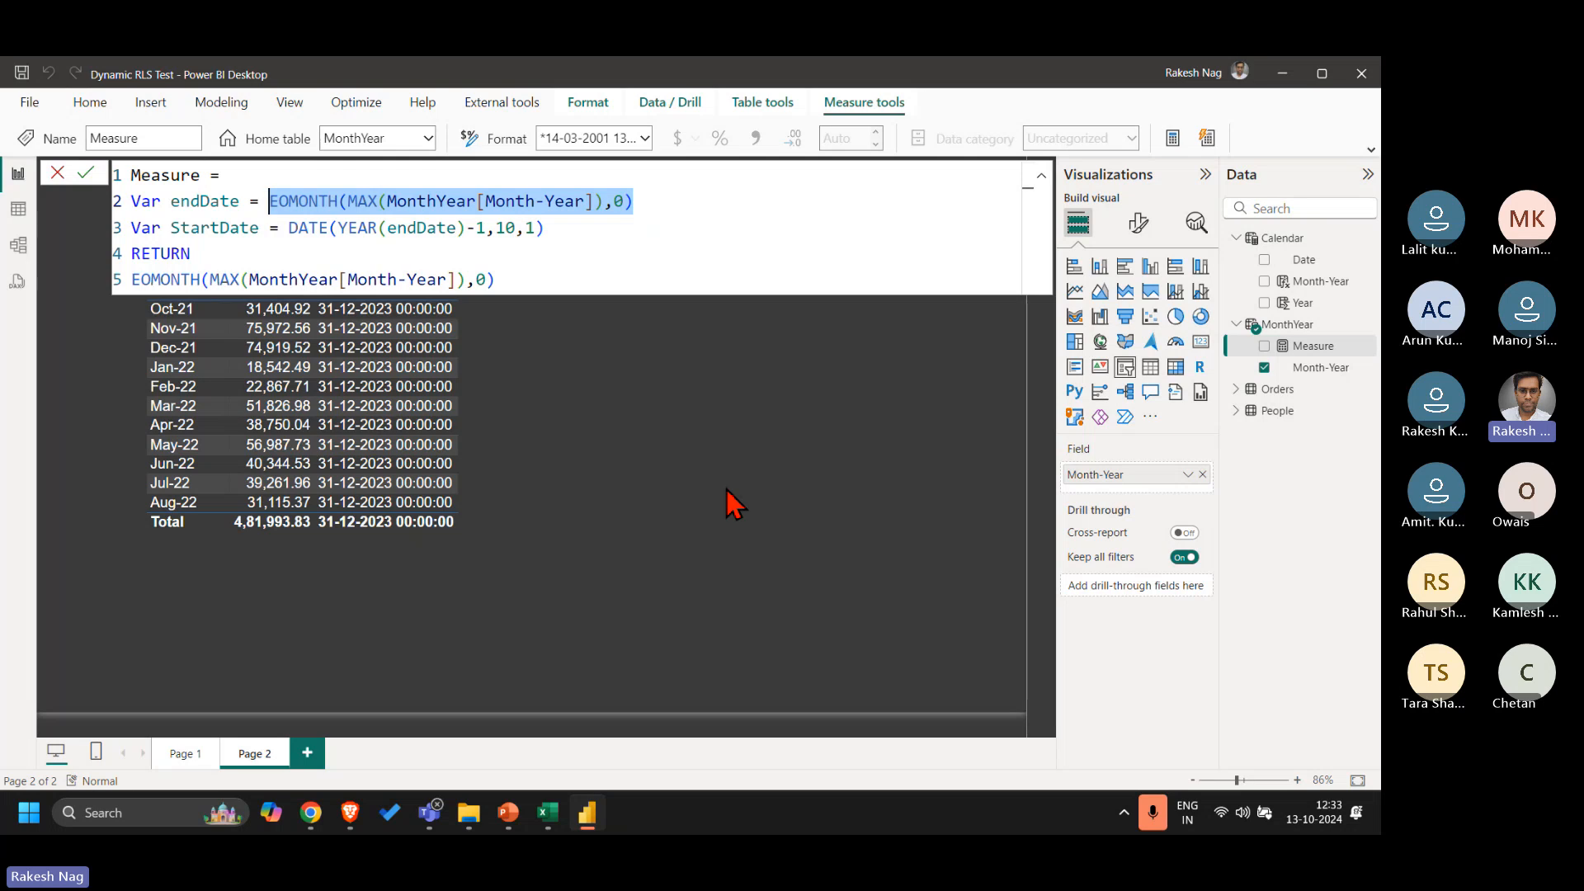
left_click(726, 380)
left_click(505, 386)
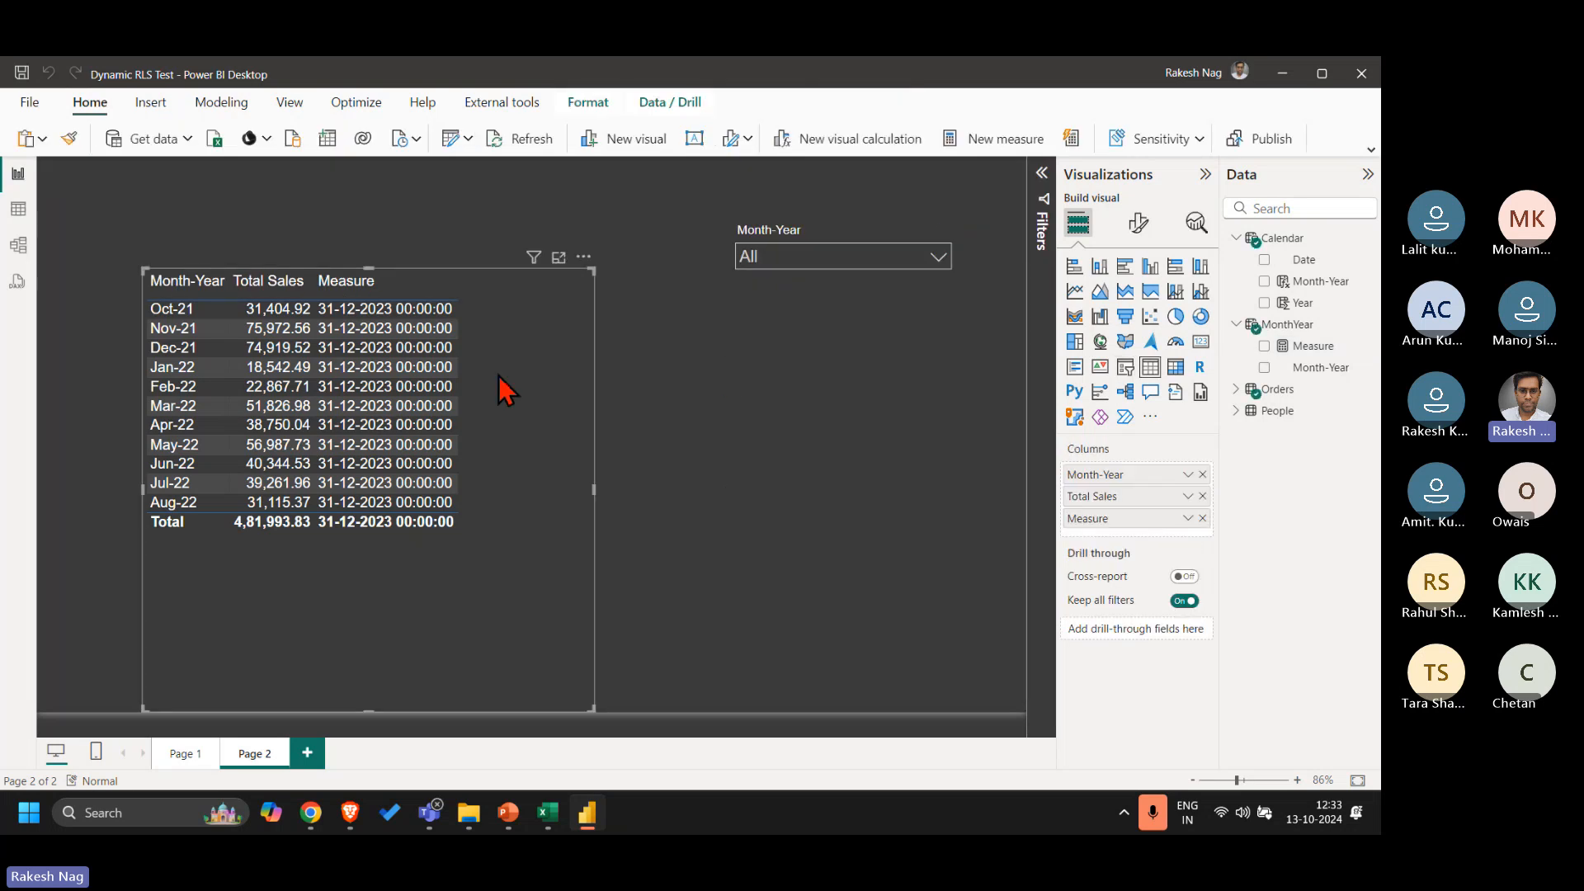
left_click(1043, 175)
left_click(1018, 357)
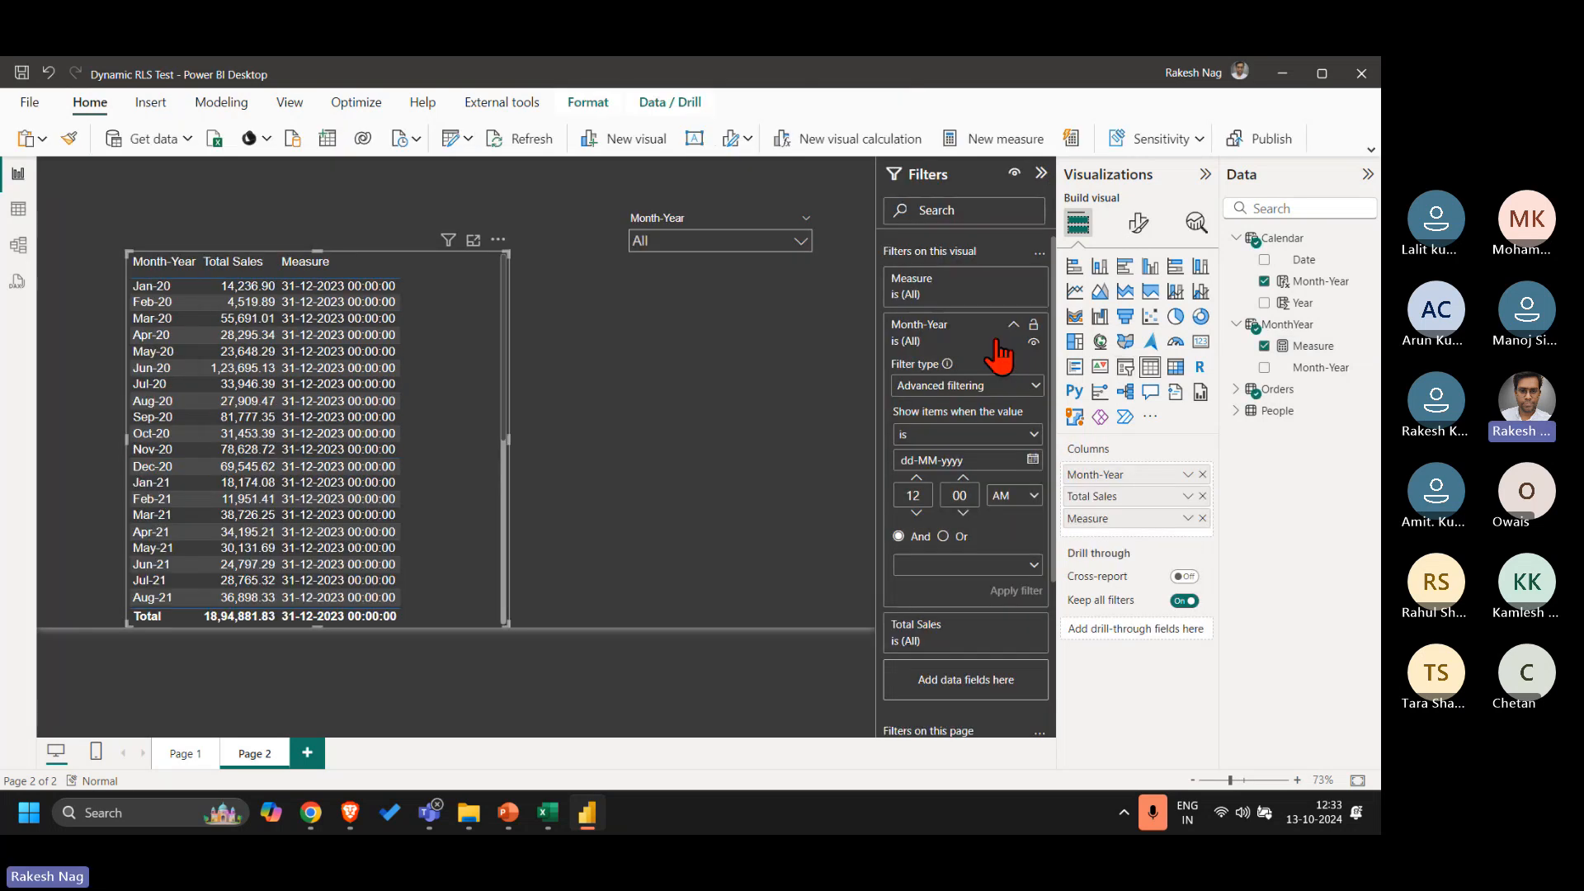
left_click(1042, 173)
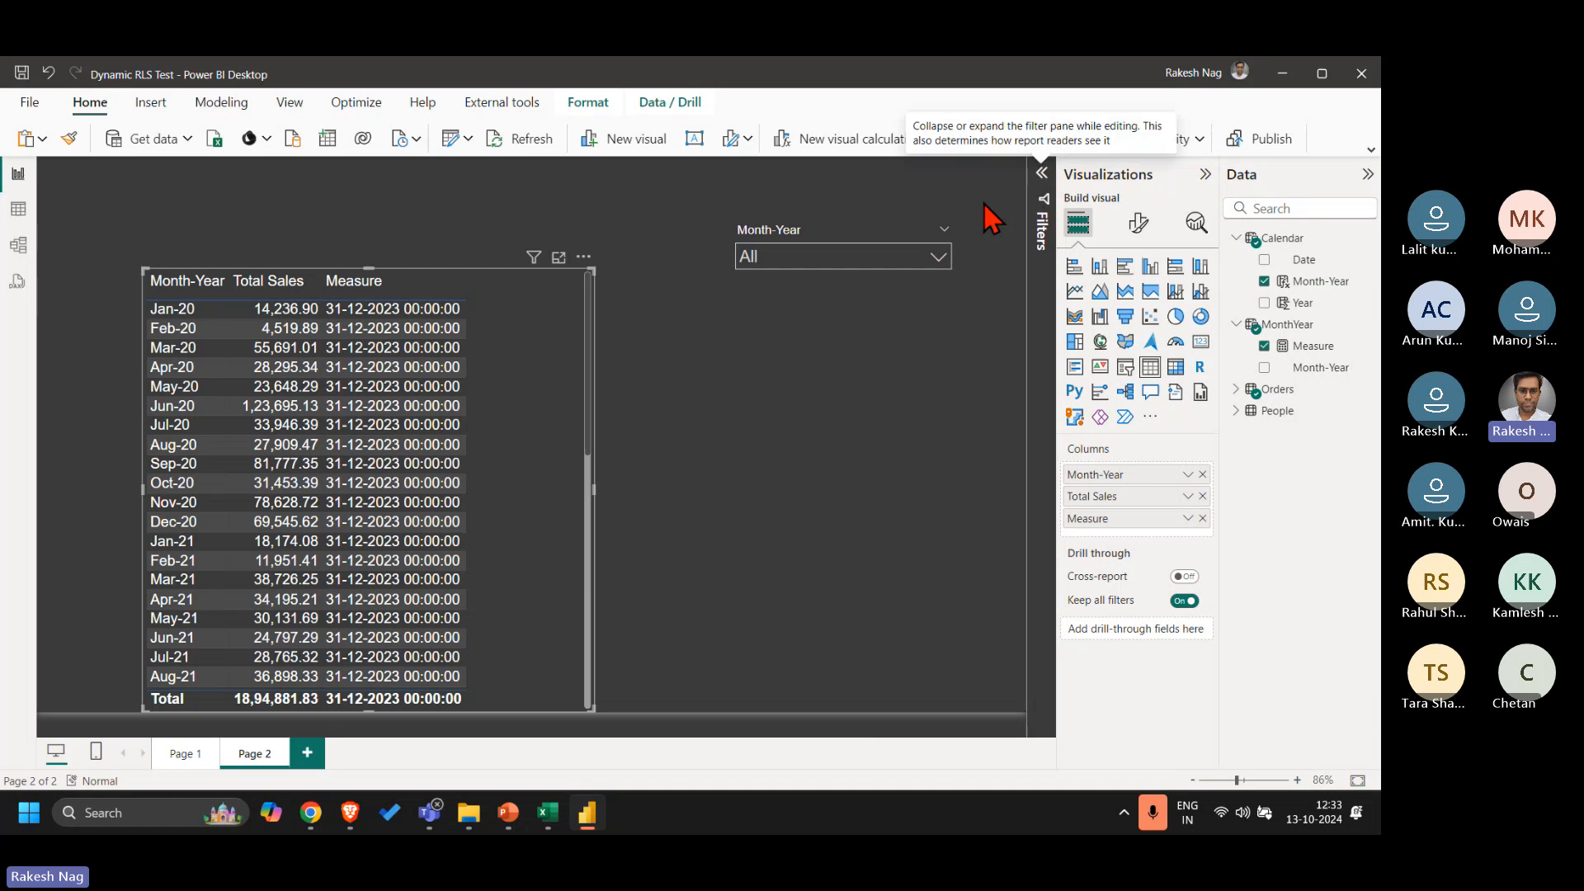
Step: Test the measure's end-of-month date by choosing Jul-23 and after that Sep-23 in the Month-Year slicer
left_click(884, 260)
scroll(887, 353, "down", 10)
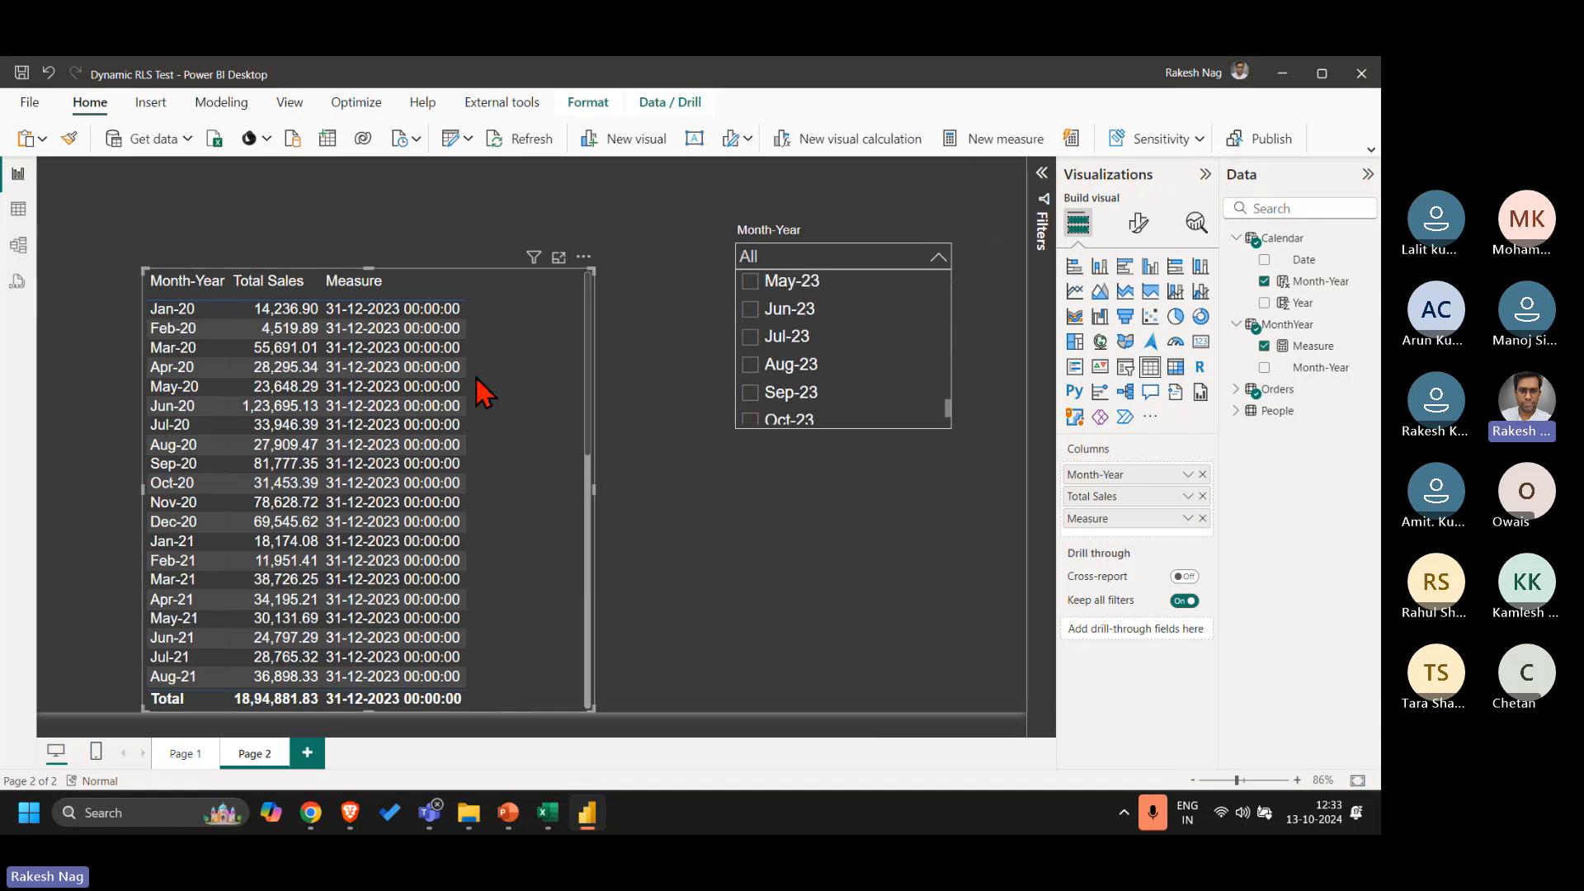
left_click(800, 338)
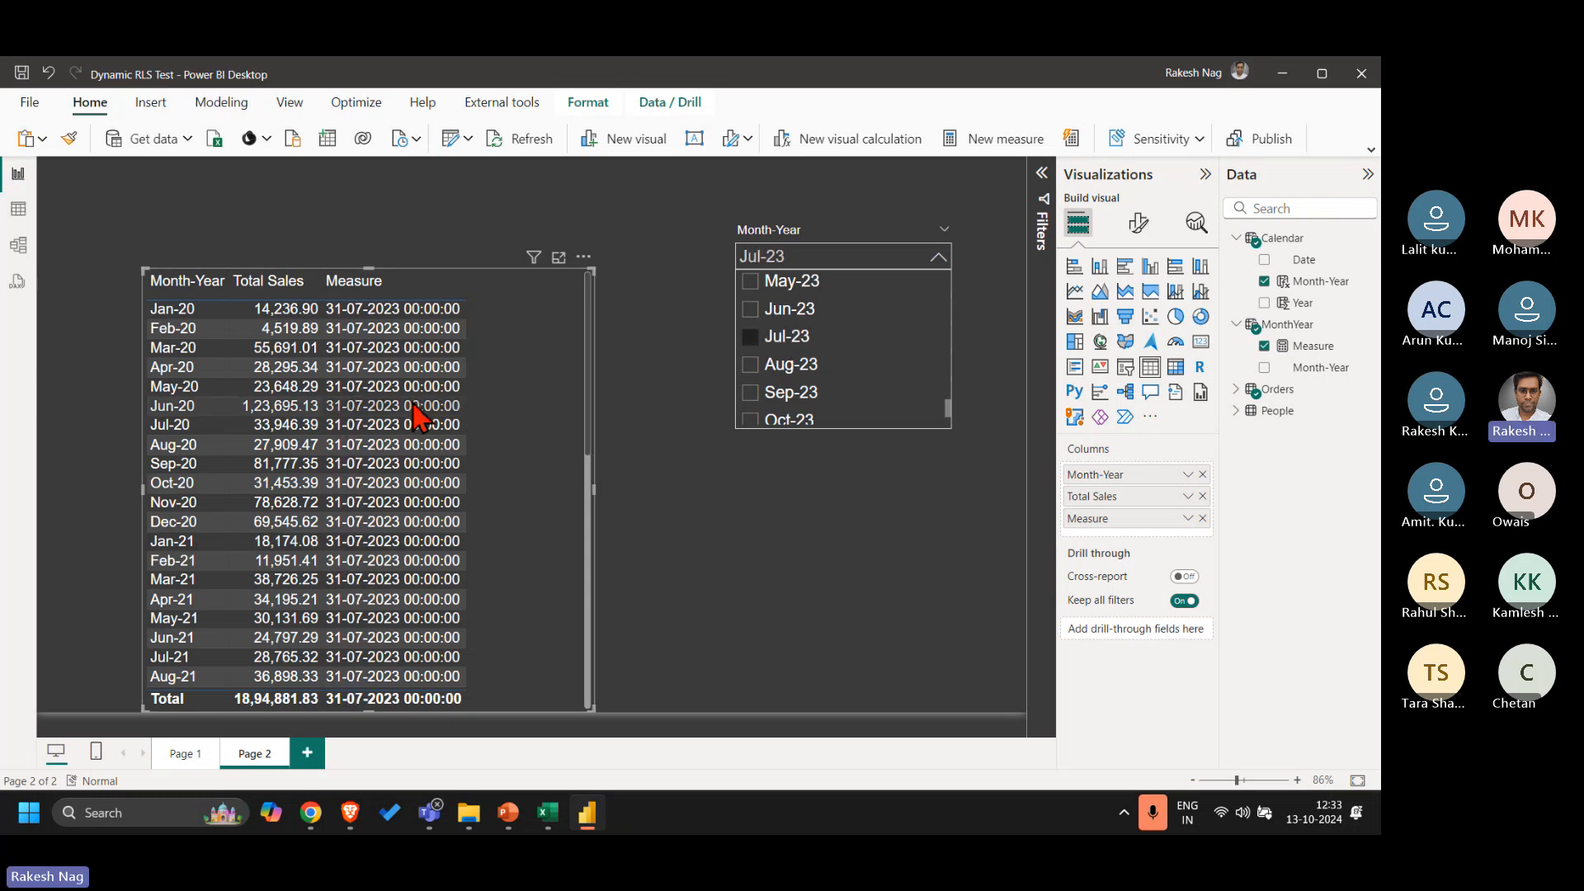
left_click(794, 394)
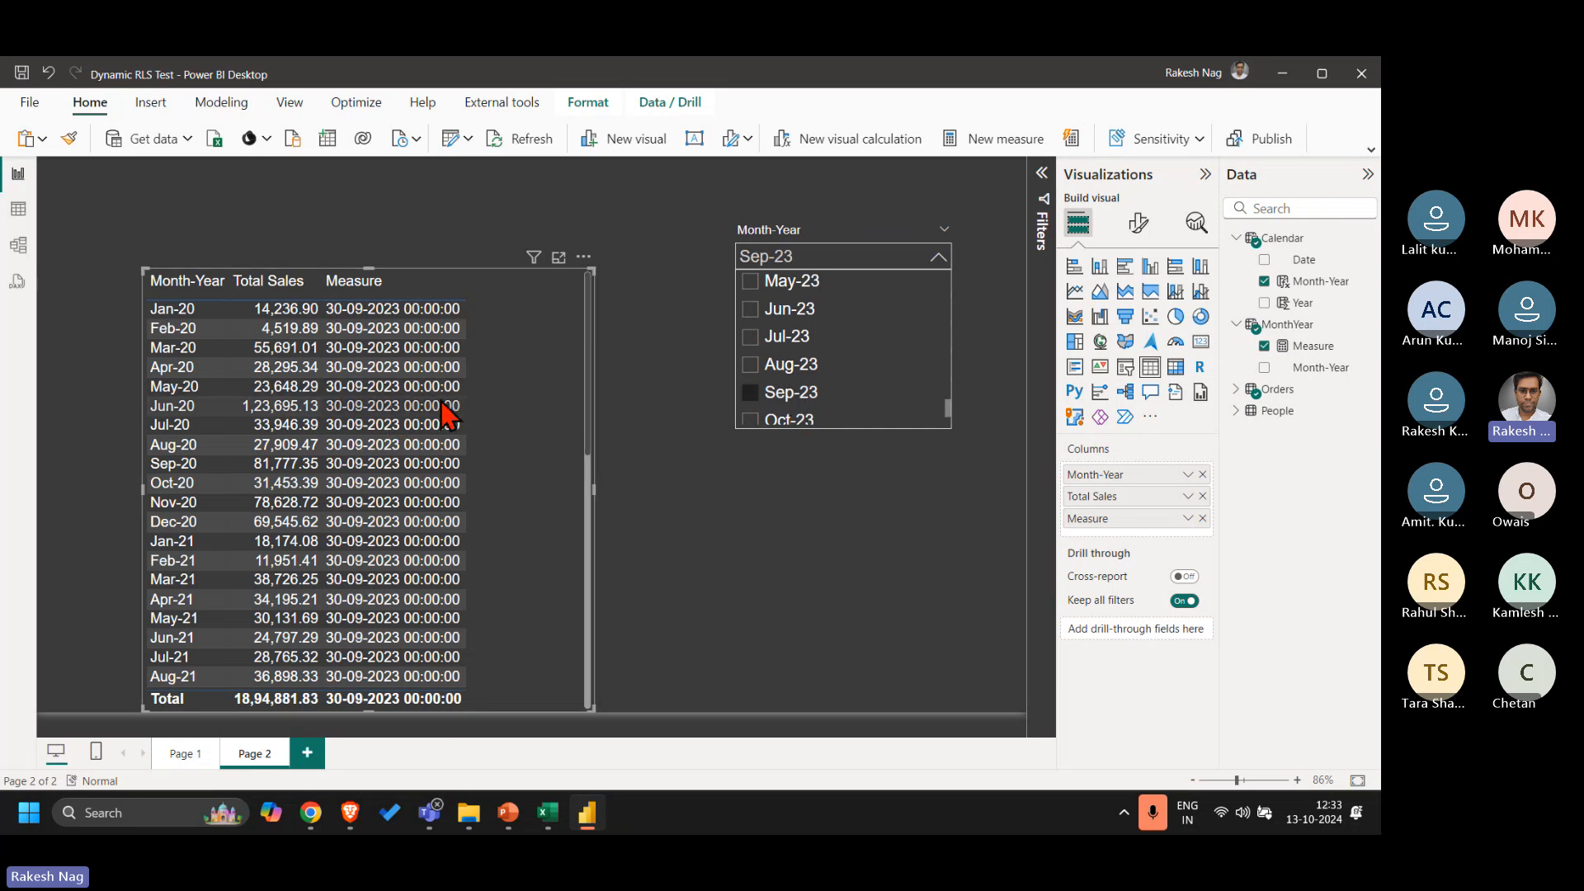
Step: Review the measure's endDate and StartDate formula, then check it against the Oct-23 to Oct-24 month list in Excel and return to Power BI
left_click(1310, 348)
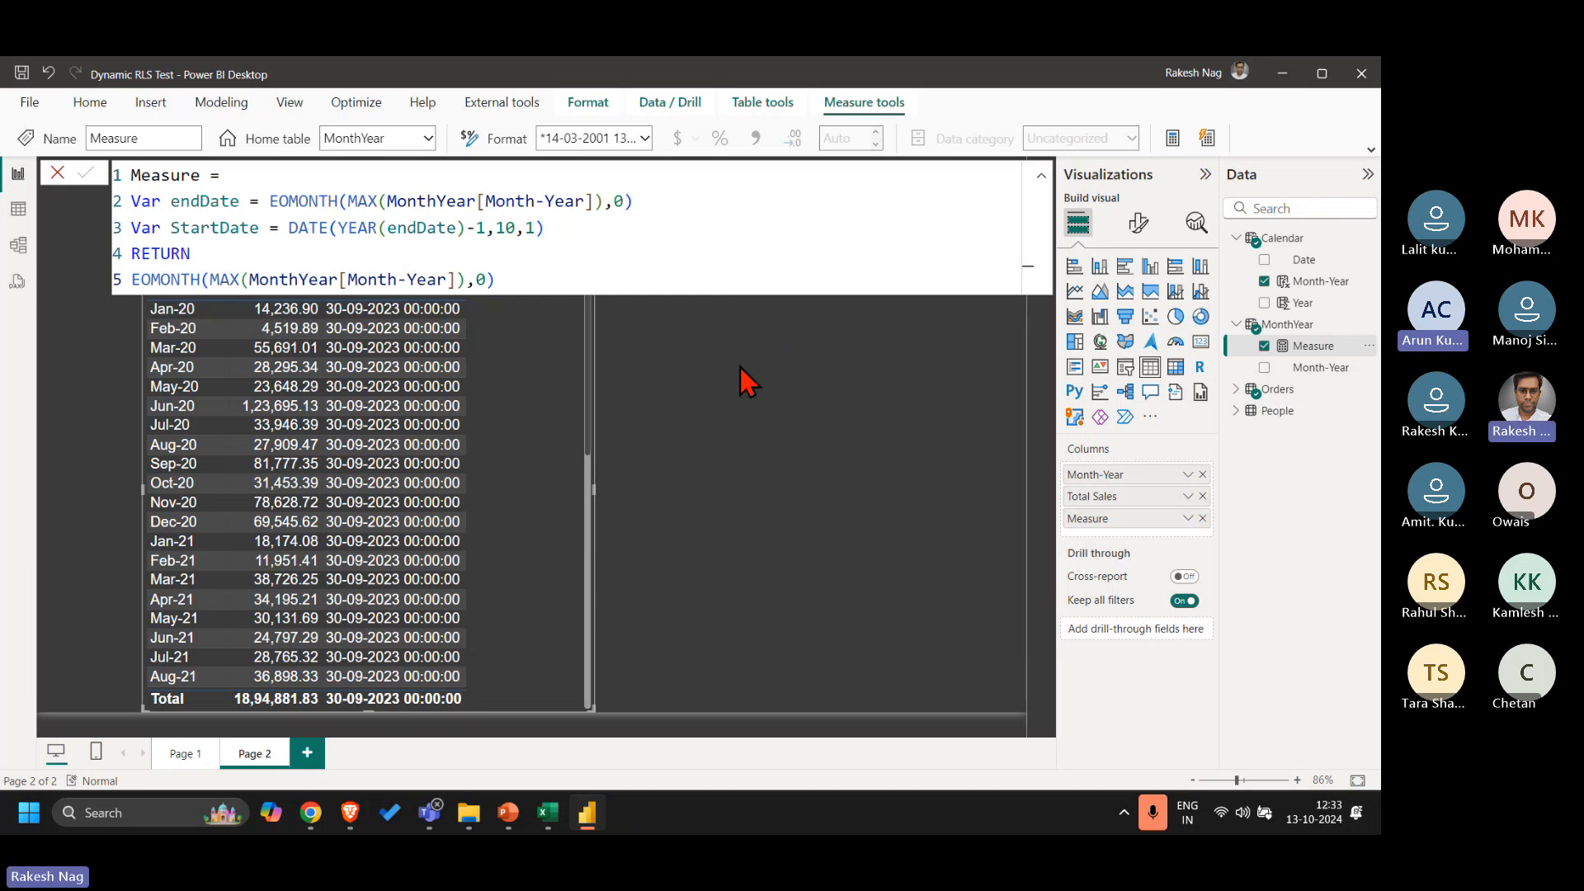
key("alt+Tab")
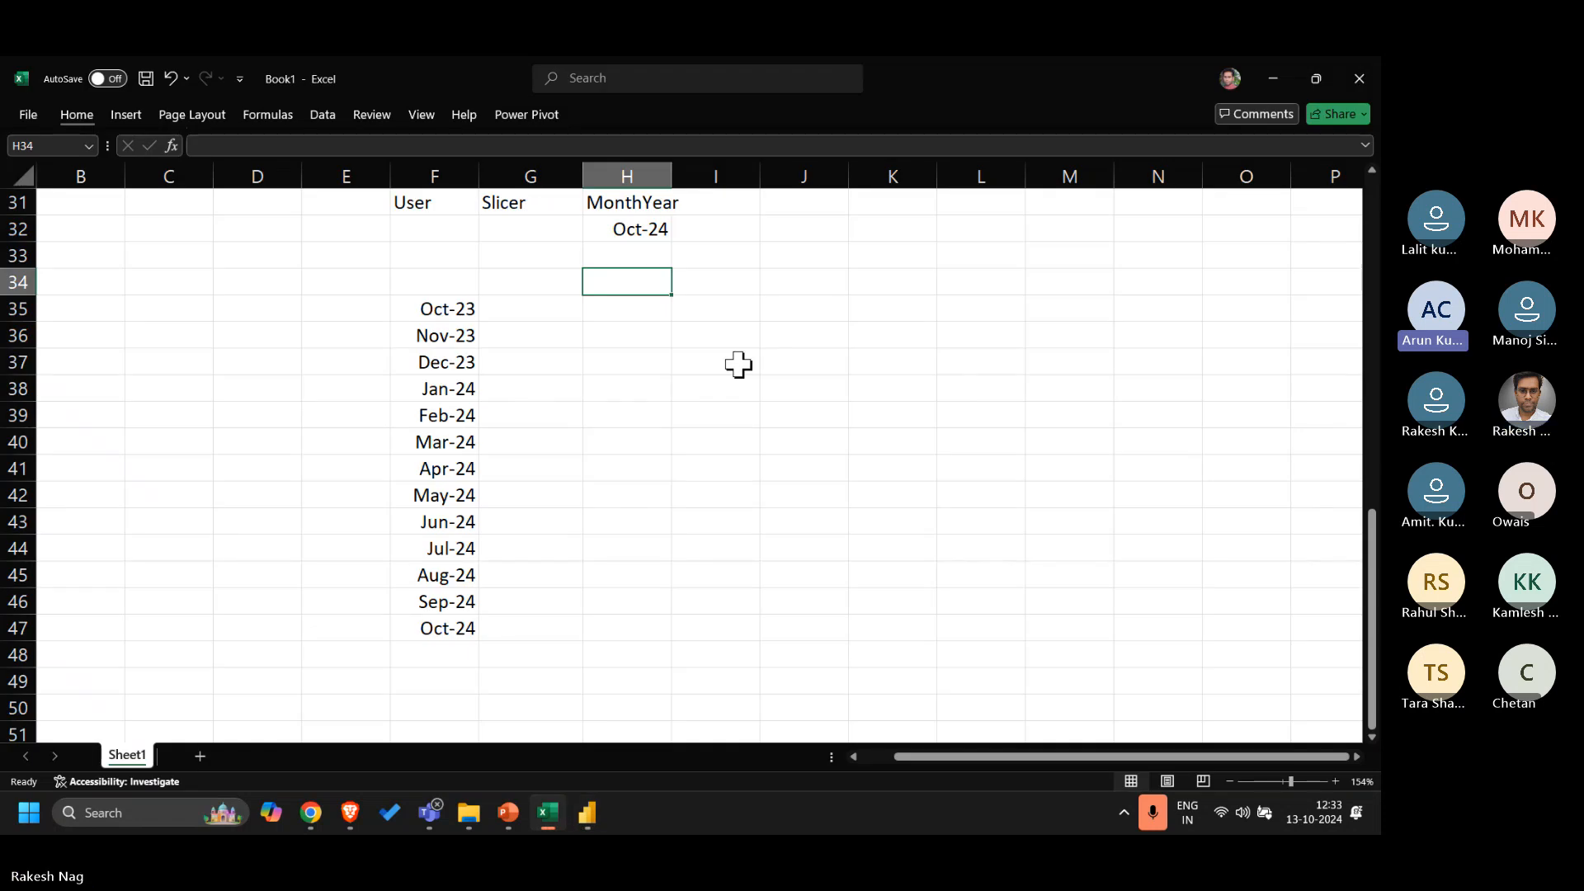
scroll(838, 424, "right", 2)
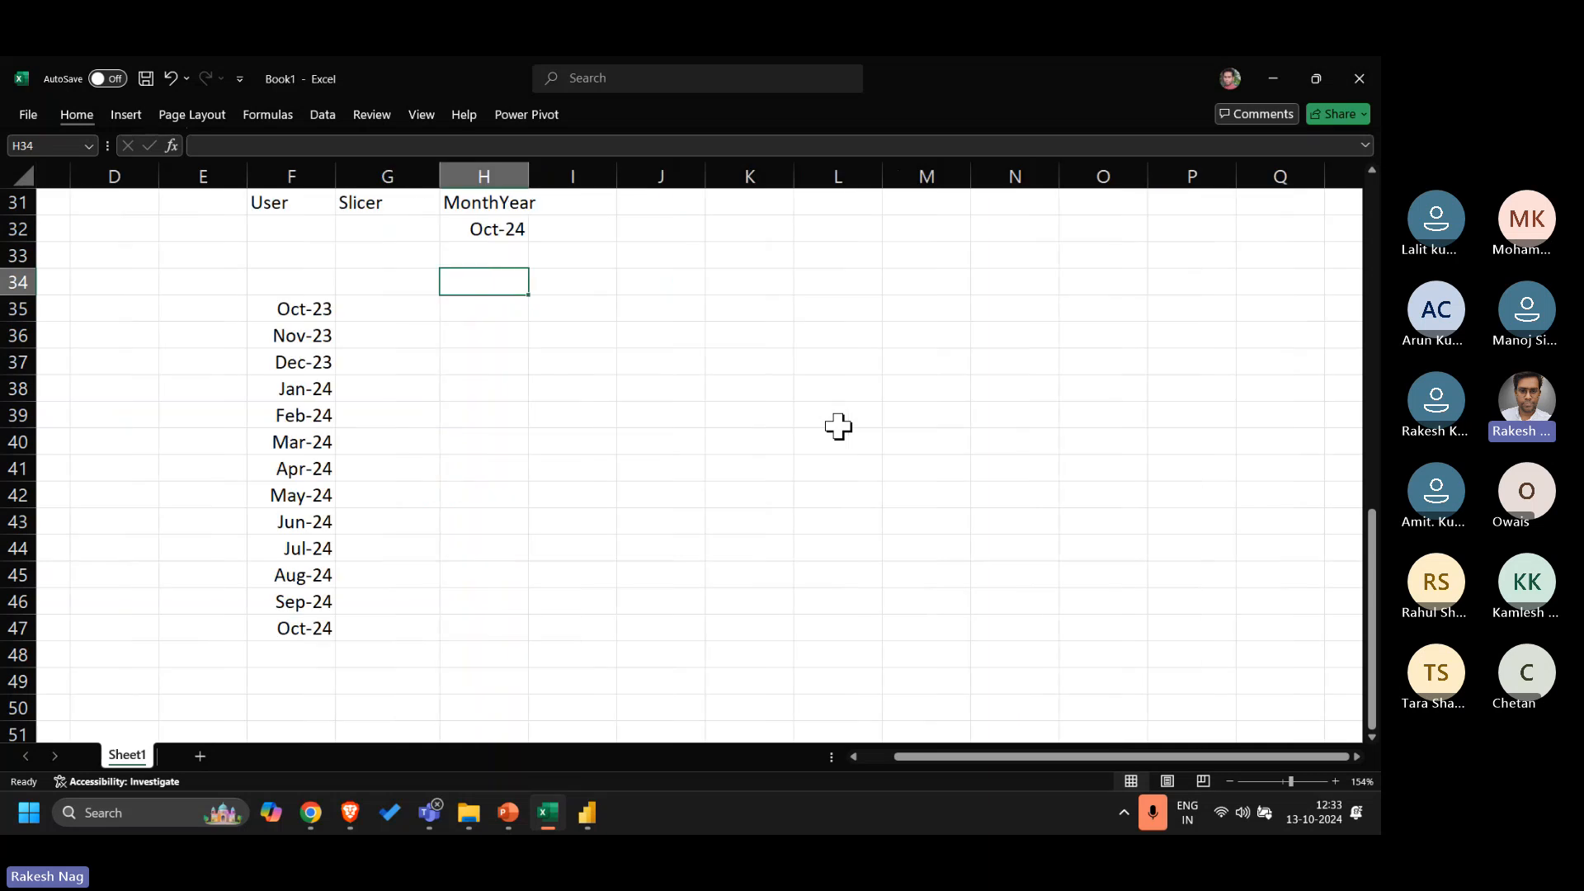
key("alt+Tab")
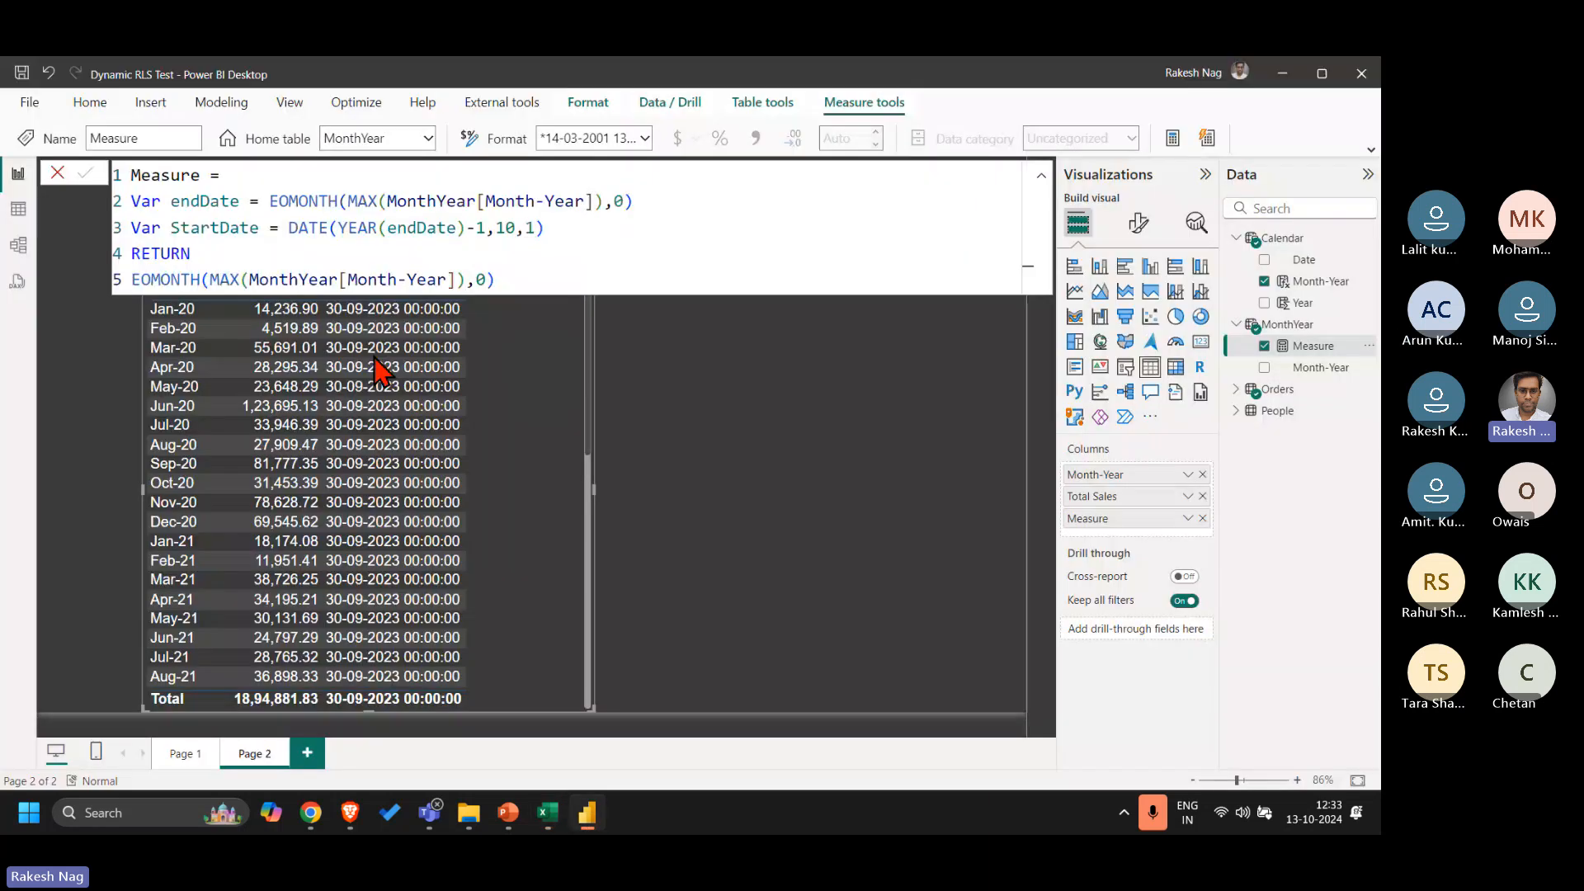
Step: Close the measure's formula and choose Jun-21 in the Month-Year slicer
left_click(18, 208)
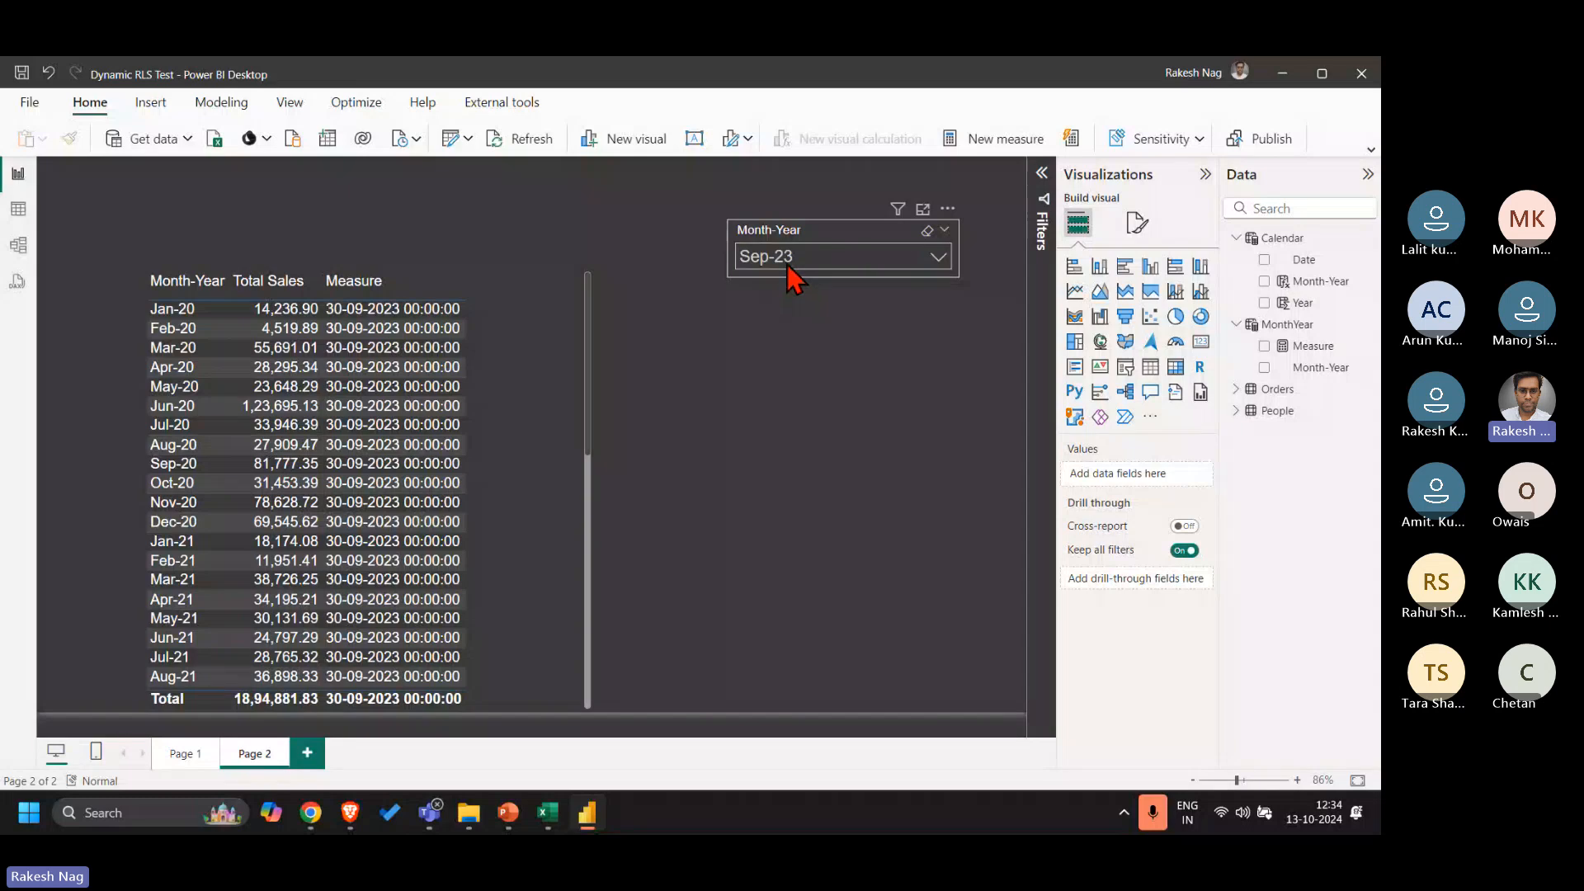
left_click(787, 264)
scroll(855, 382, "up", 9)
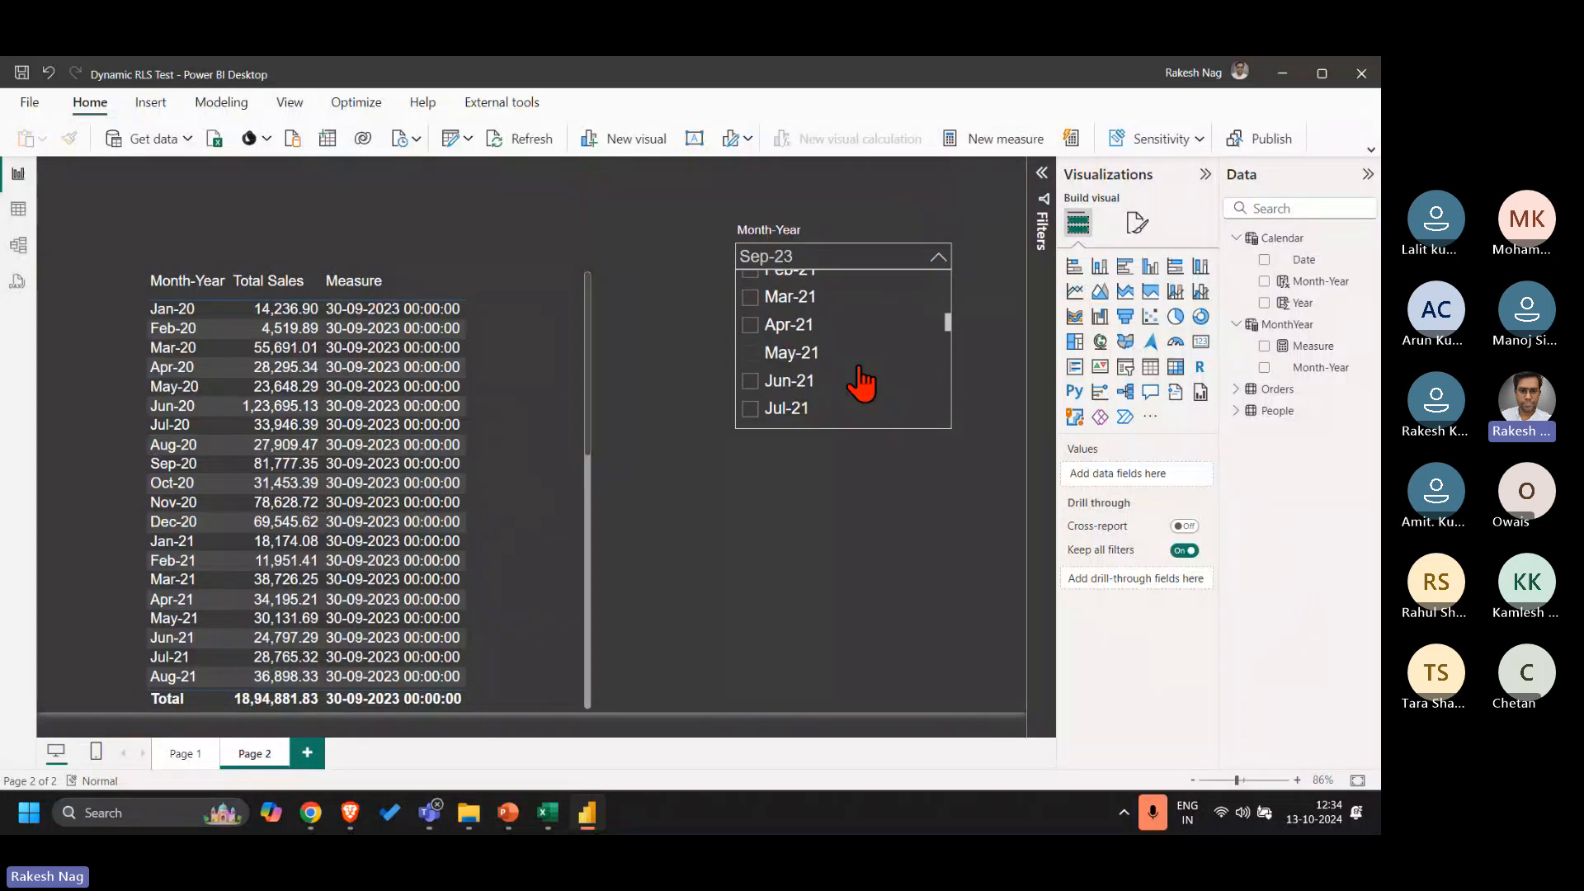
left_click(799, 369)
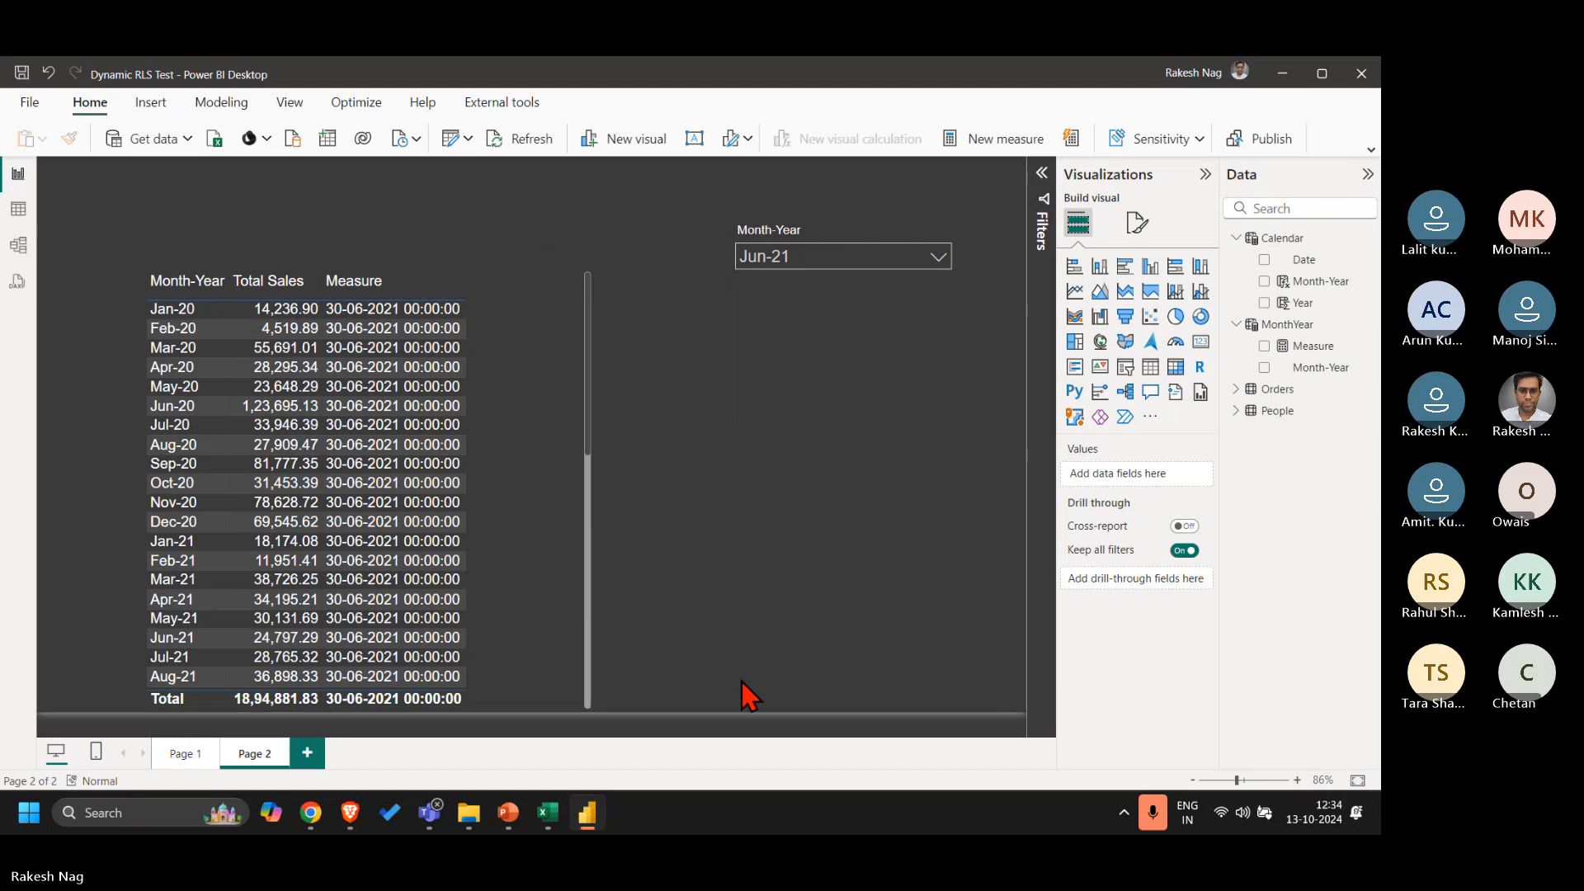
Step: Restore the measure's returned expression to CALCULATE([Total Sales],DATESBETWEEN('Calendar'[Date],StartDate,endDate)), commit it and close the formula
left_click(1311, 348)
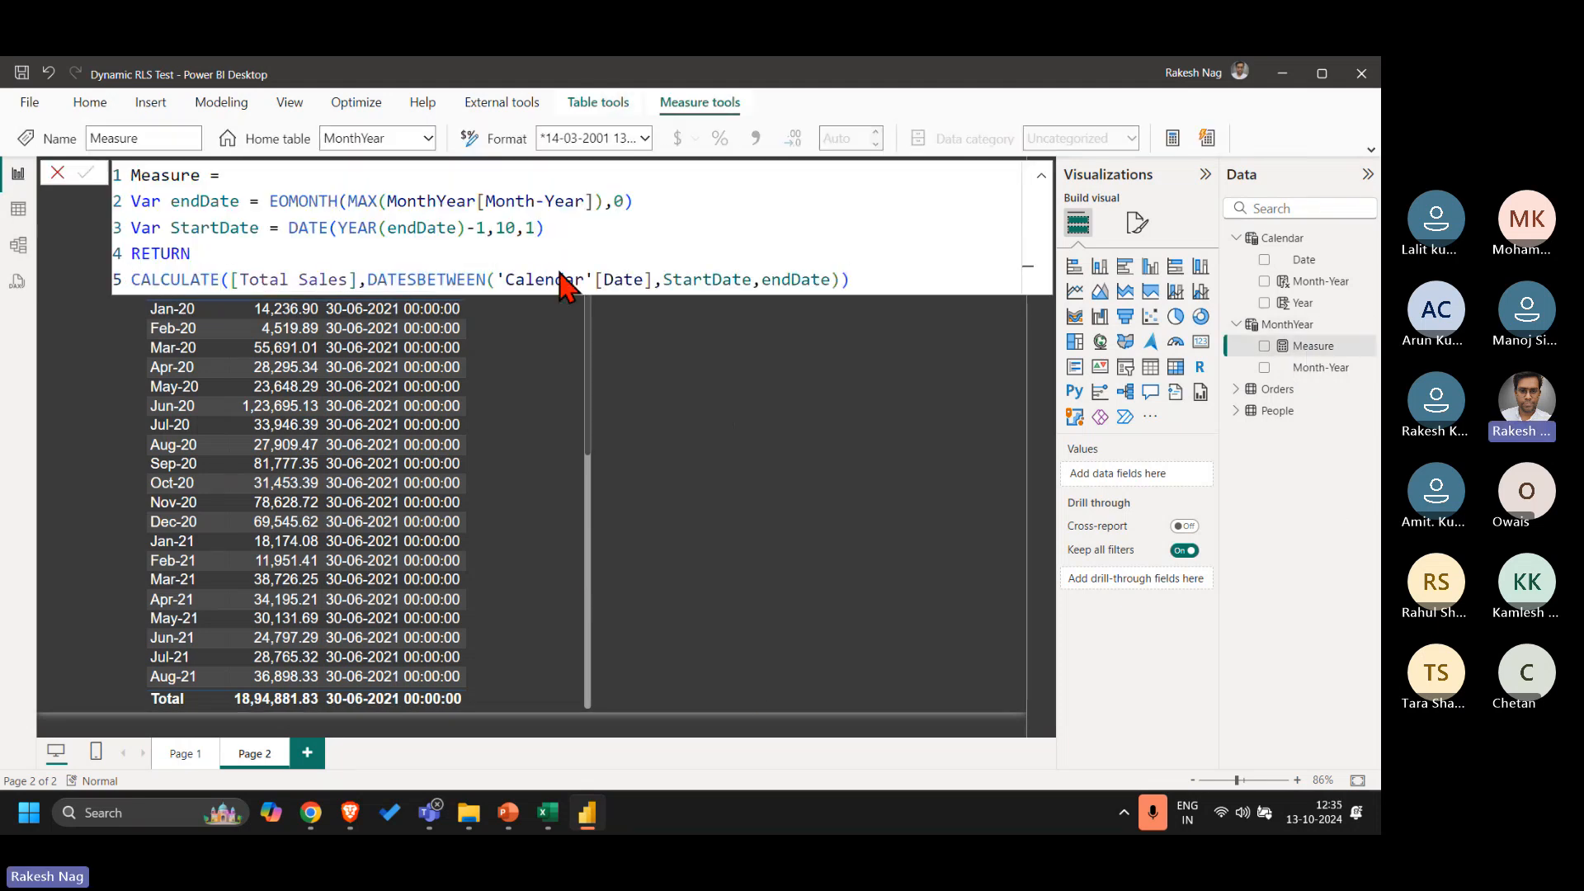
key("Return")
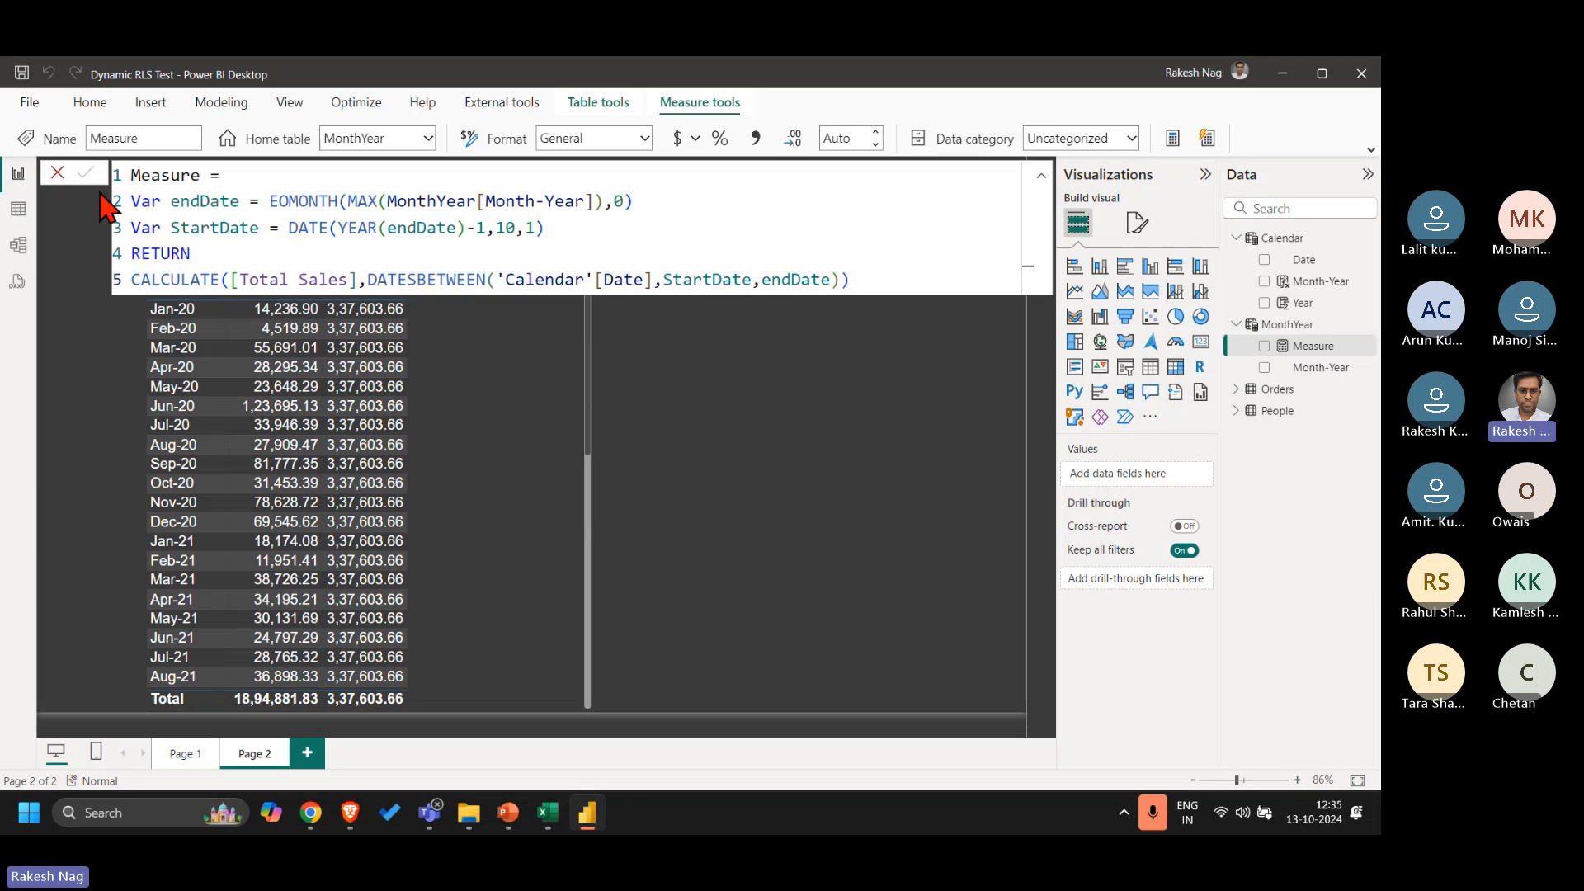
left_click(57, 173)
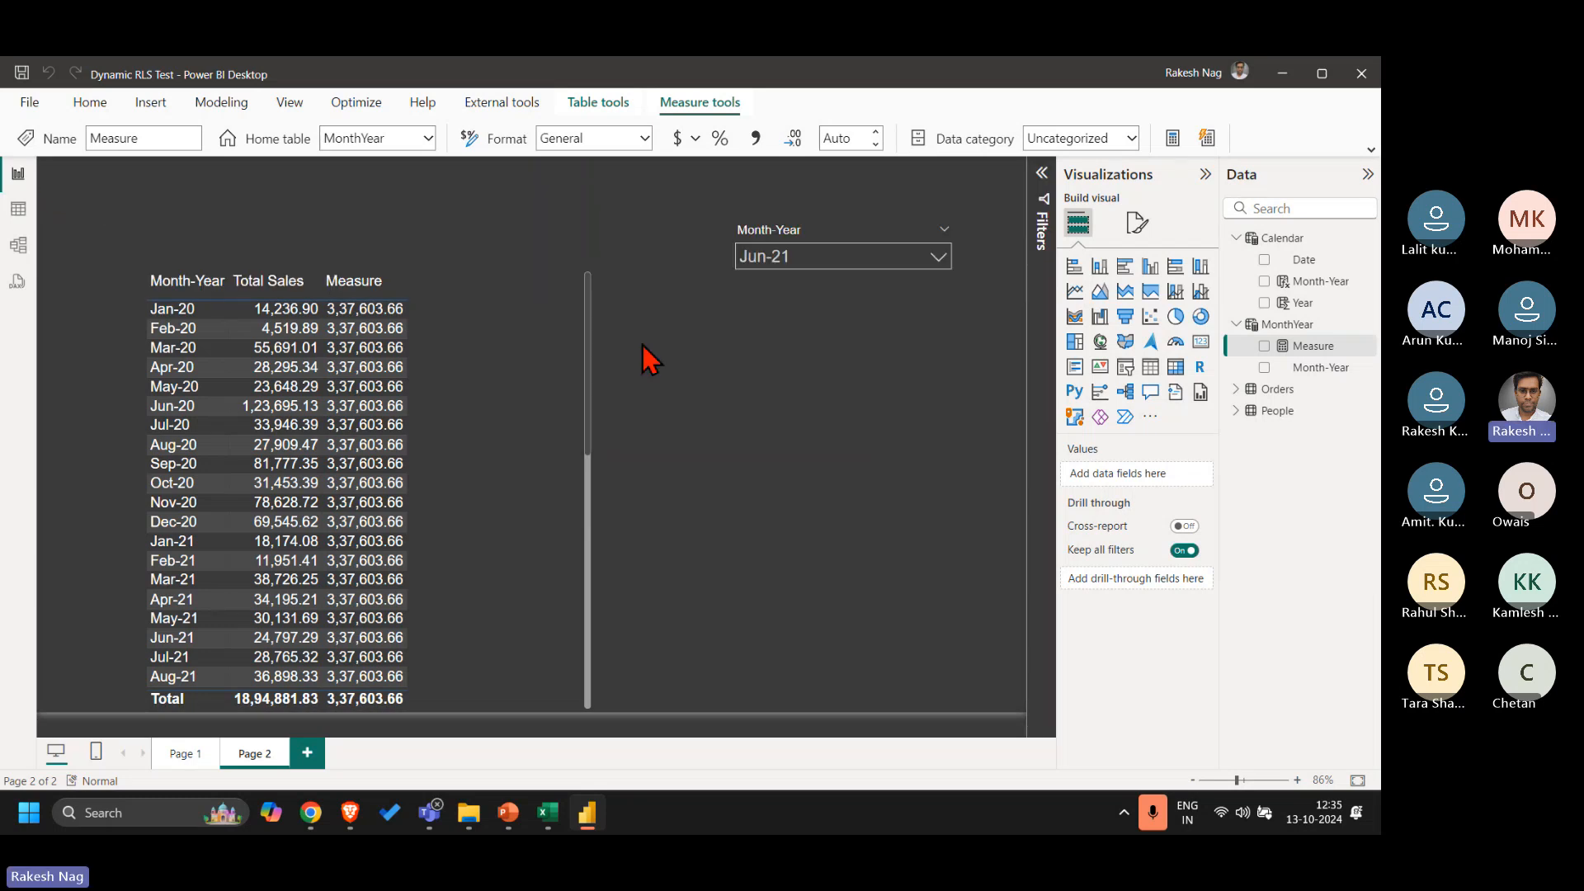
Step: Select the table visual and expand its visual-level Month-Year filter
left_click(474, 425)
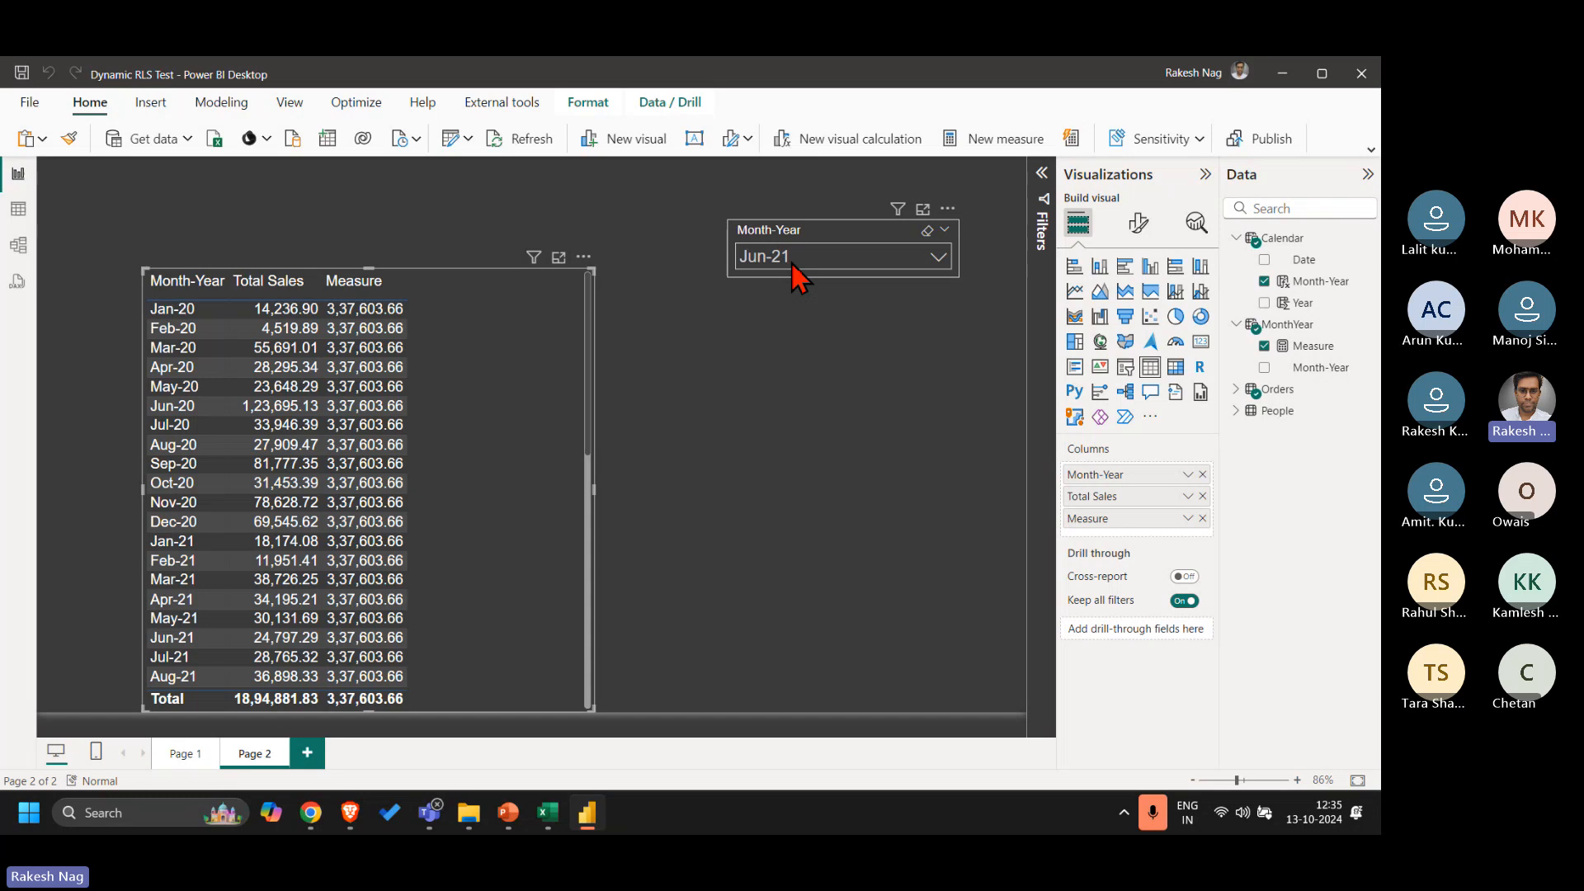
left_click(1042, 173)
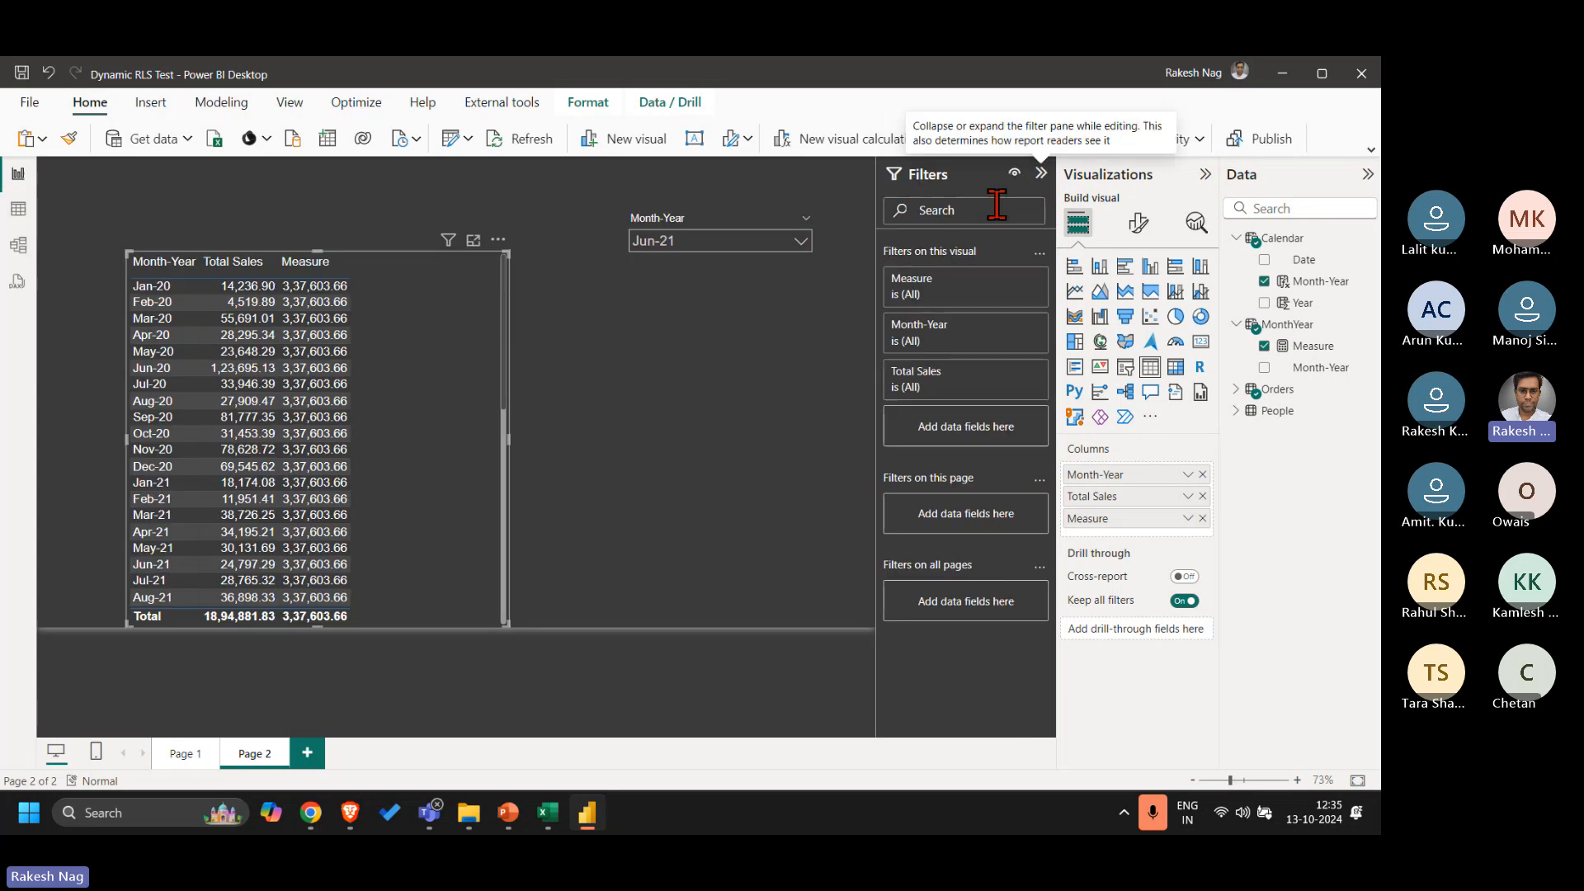
left_click(923, 333)
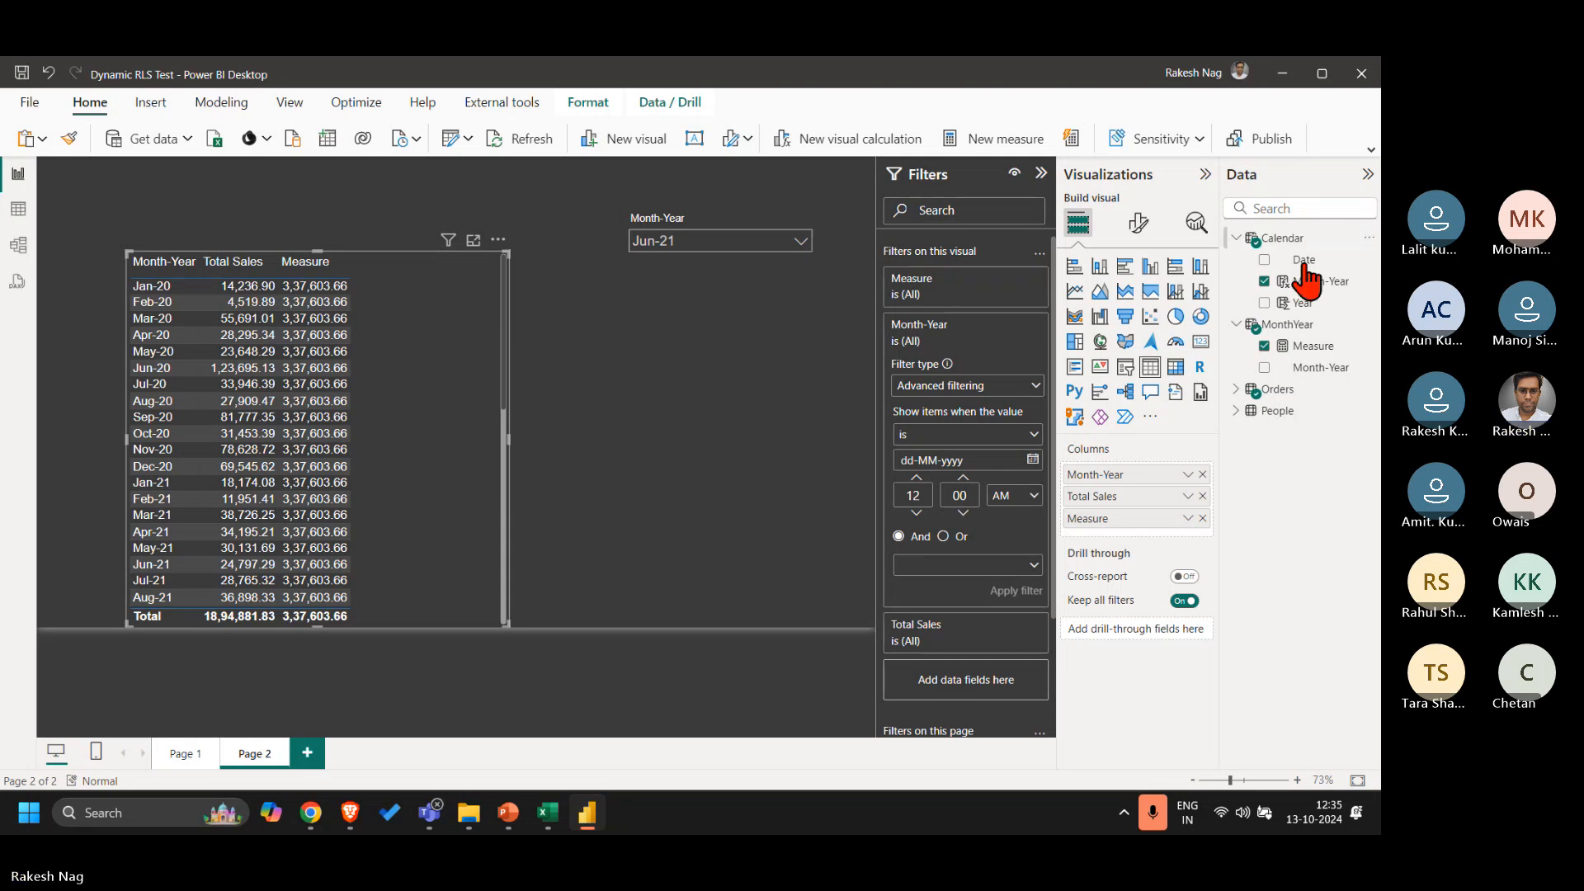
Step: Change the report's dark theme to a light-background Power BI theme
left_click(289, 103)
left_click(92, 141)
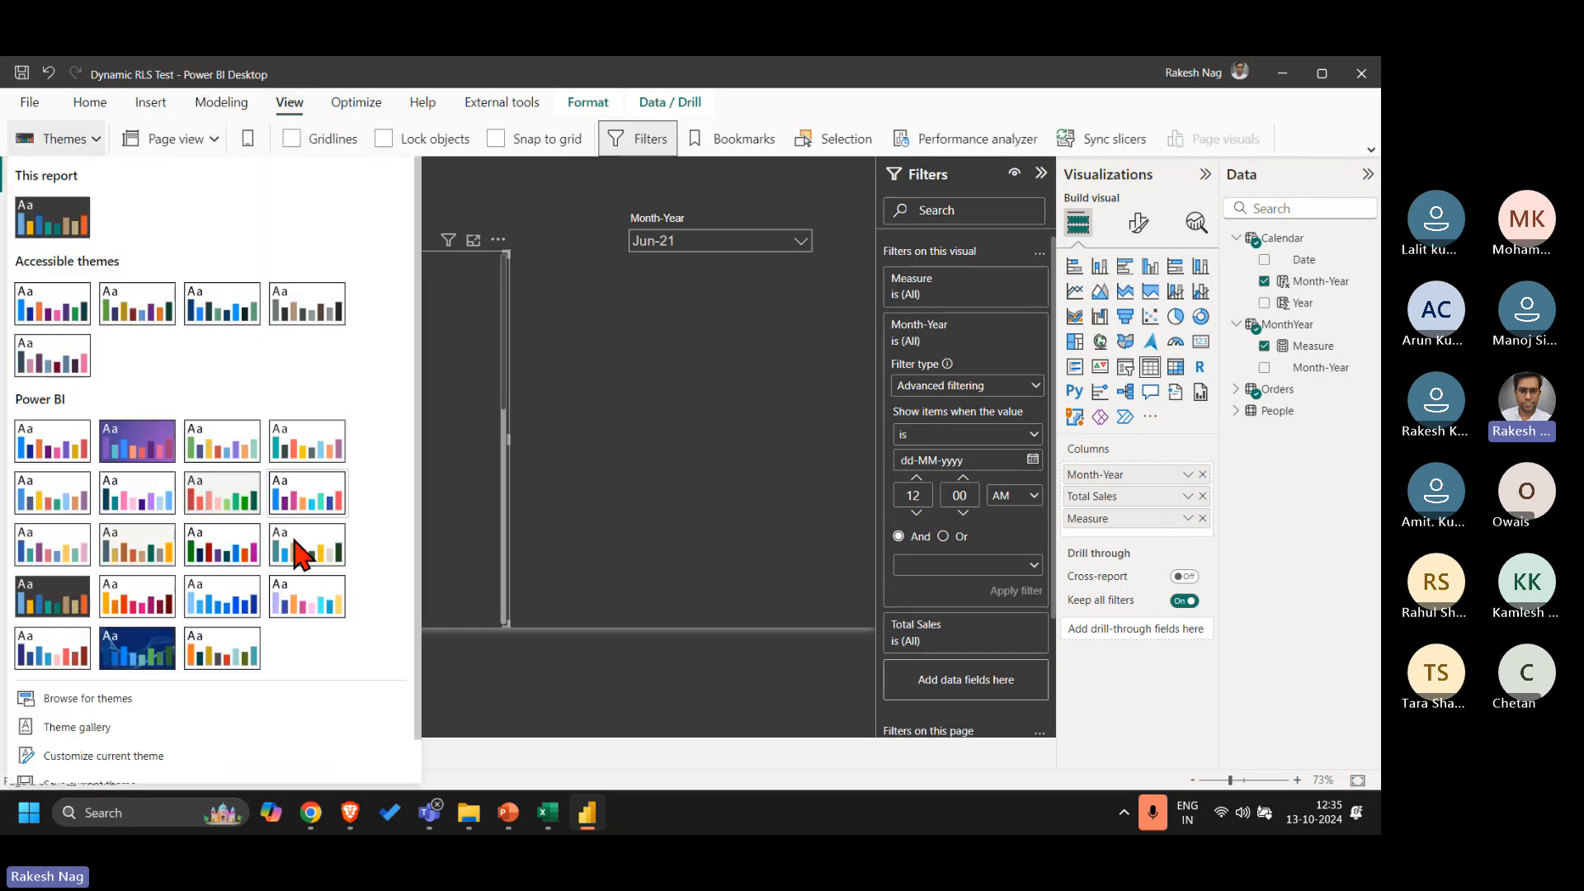
left_click(247, 505)
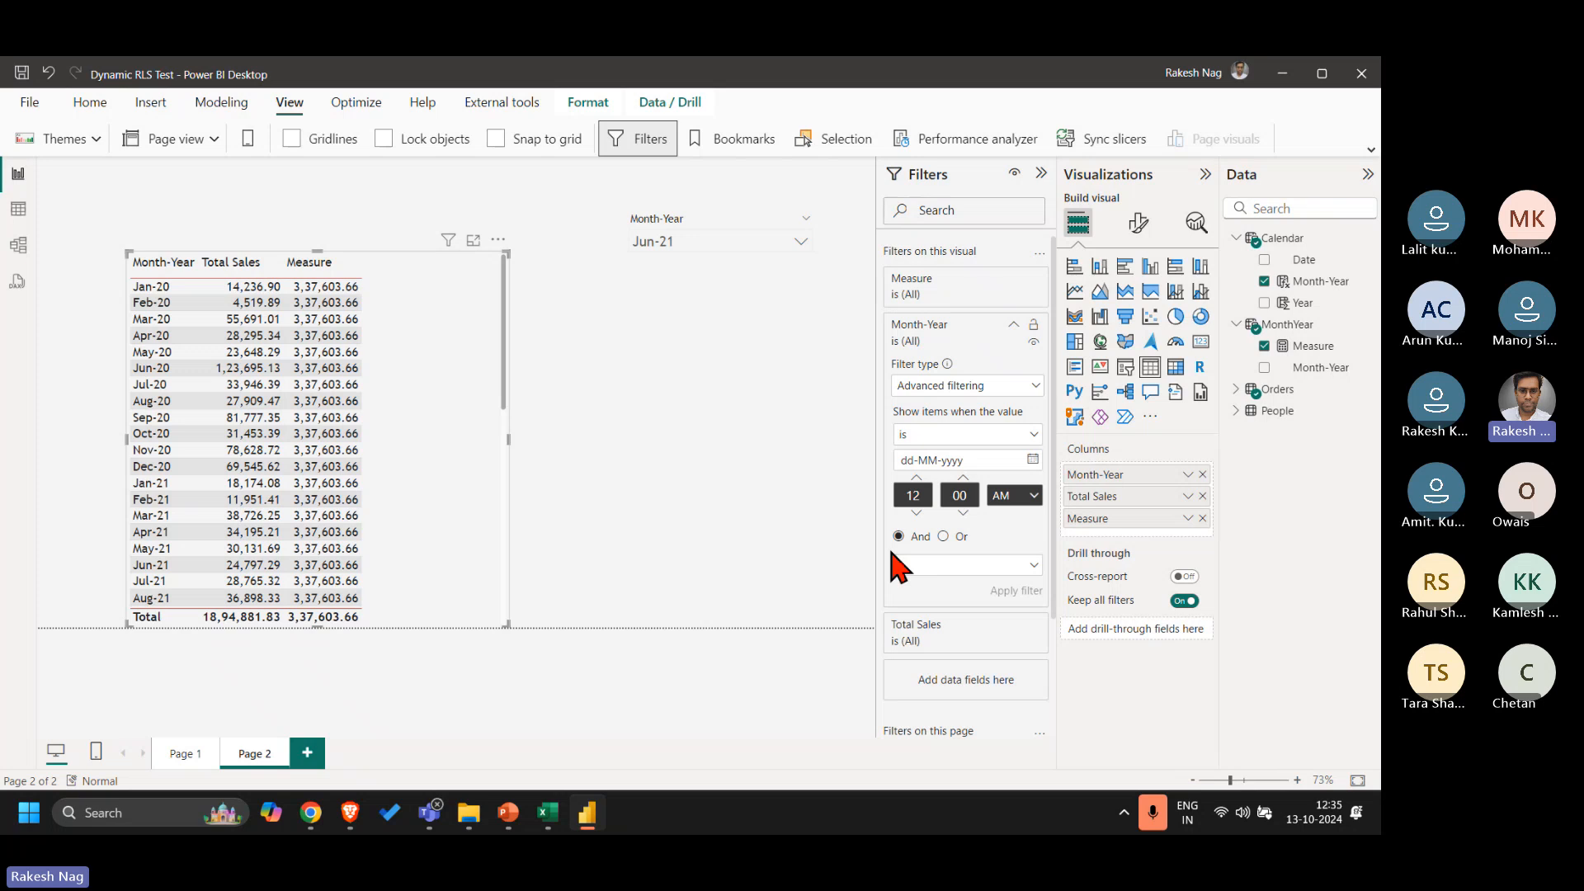
Step: Set the Month-Year filter's first condition to is on or after 01-10-2020
left_click(979, 433)
left_click(947, 523)
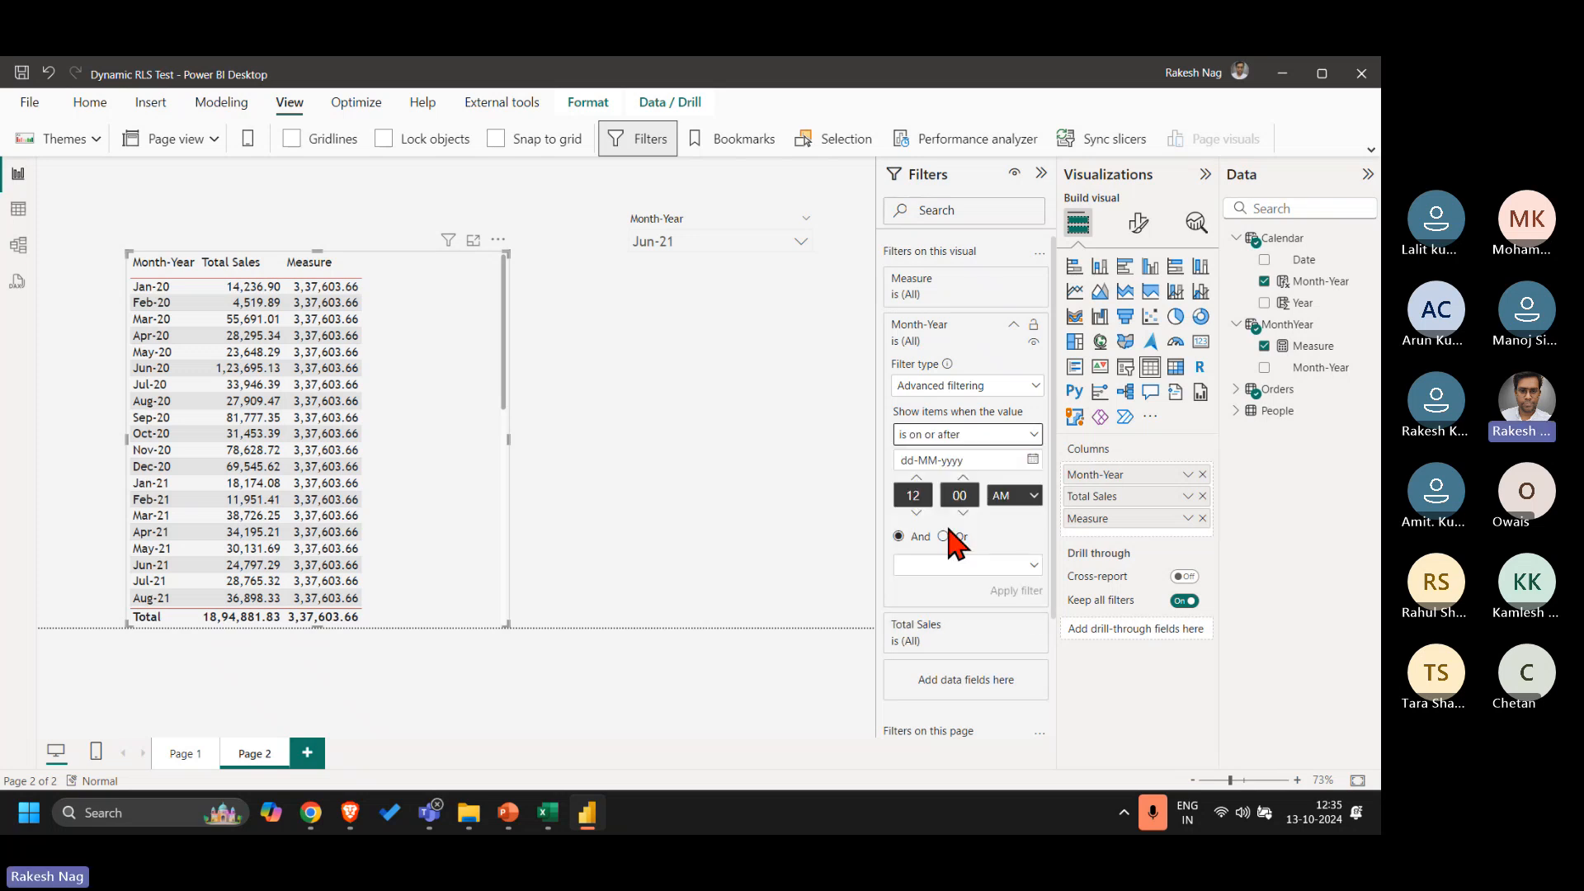
left_click(911, 460)
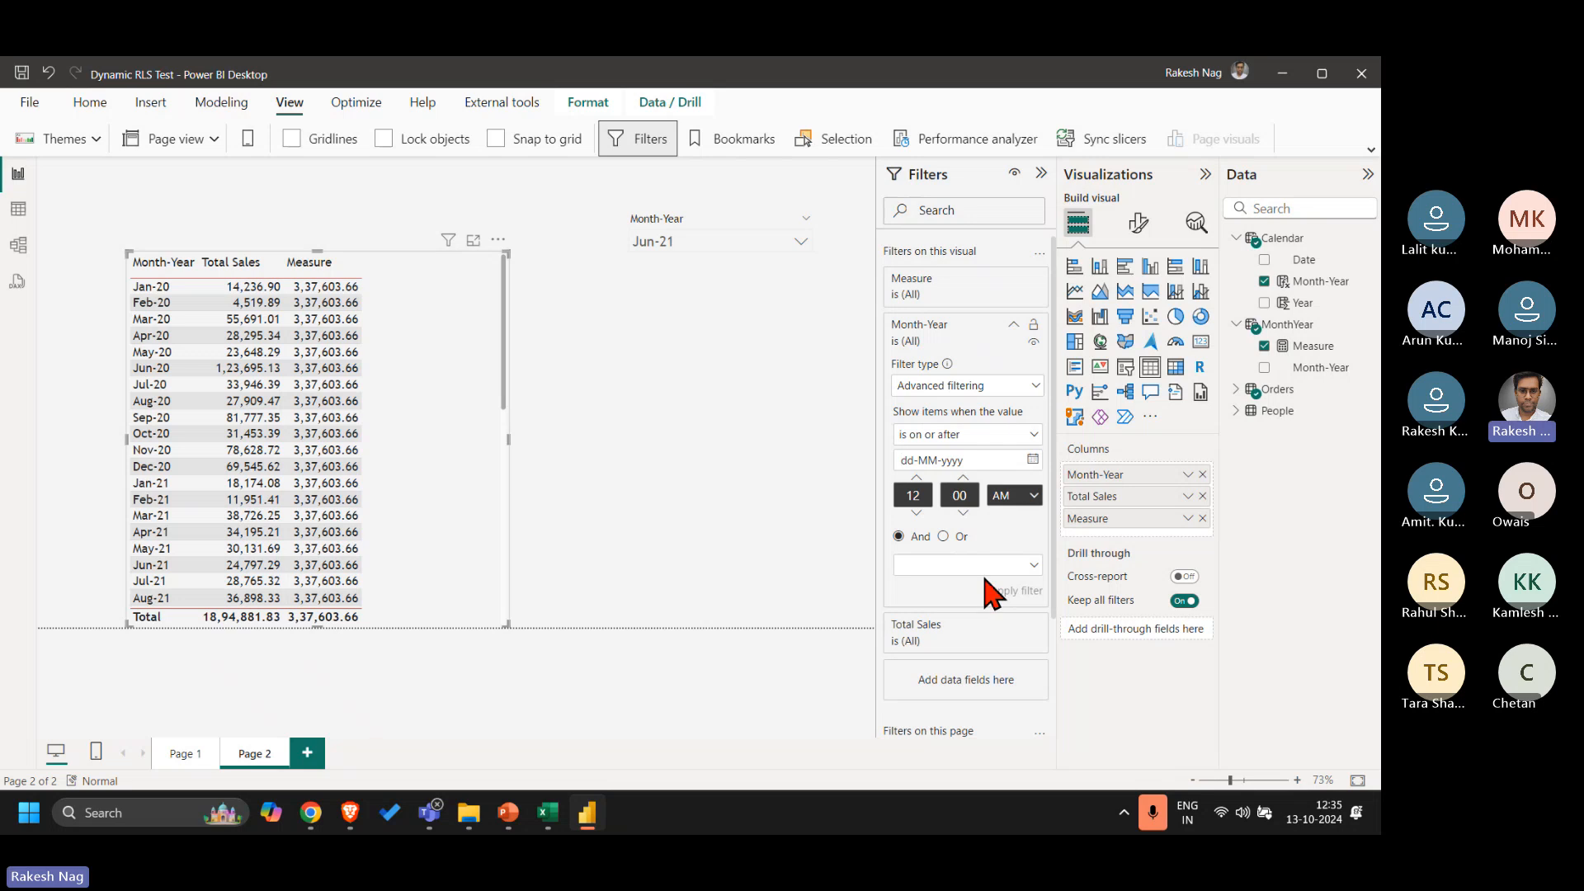
type("01-10-2020")
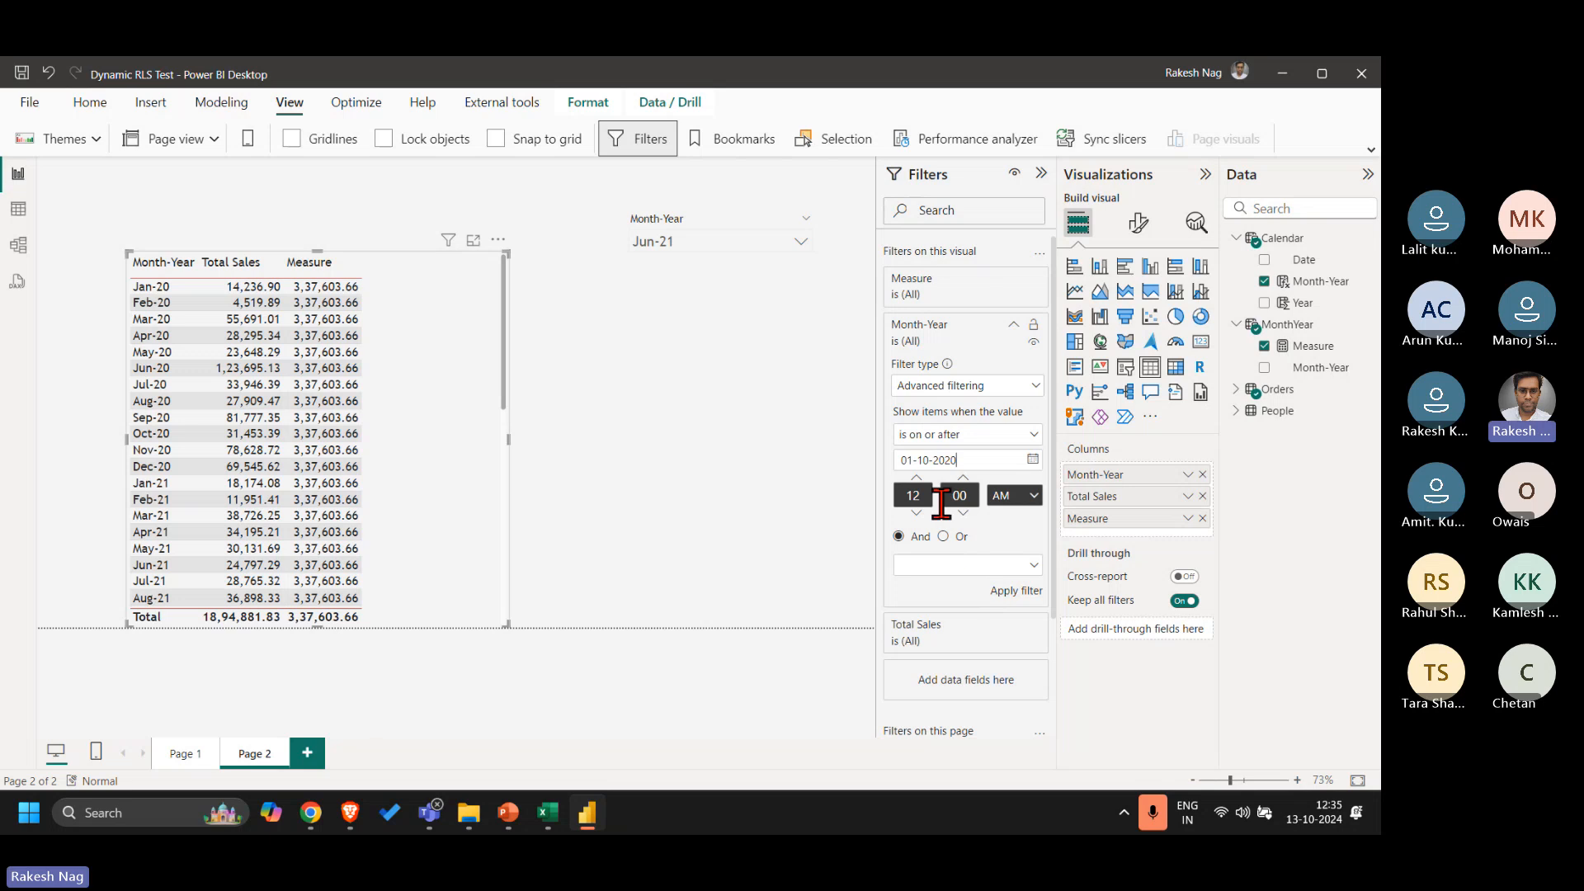
Step: Add a second Month-Year condition, is on or before 30-06-2021, and apply the filter to the table
left_click(945, 561)
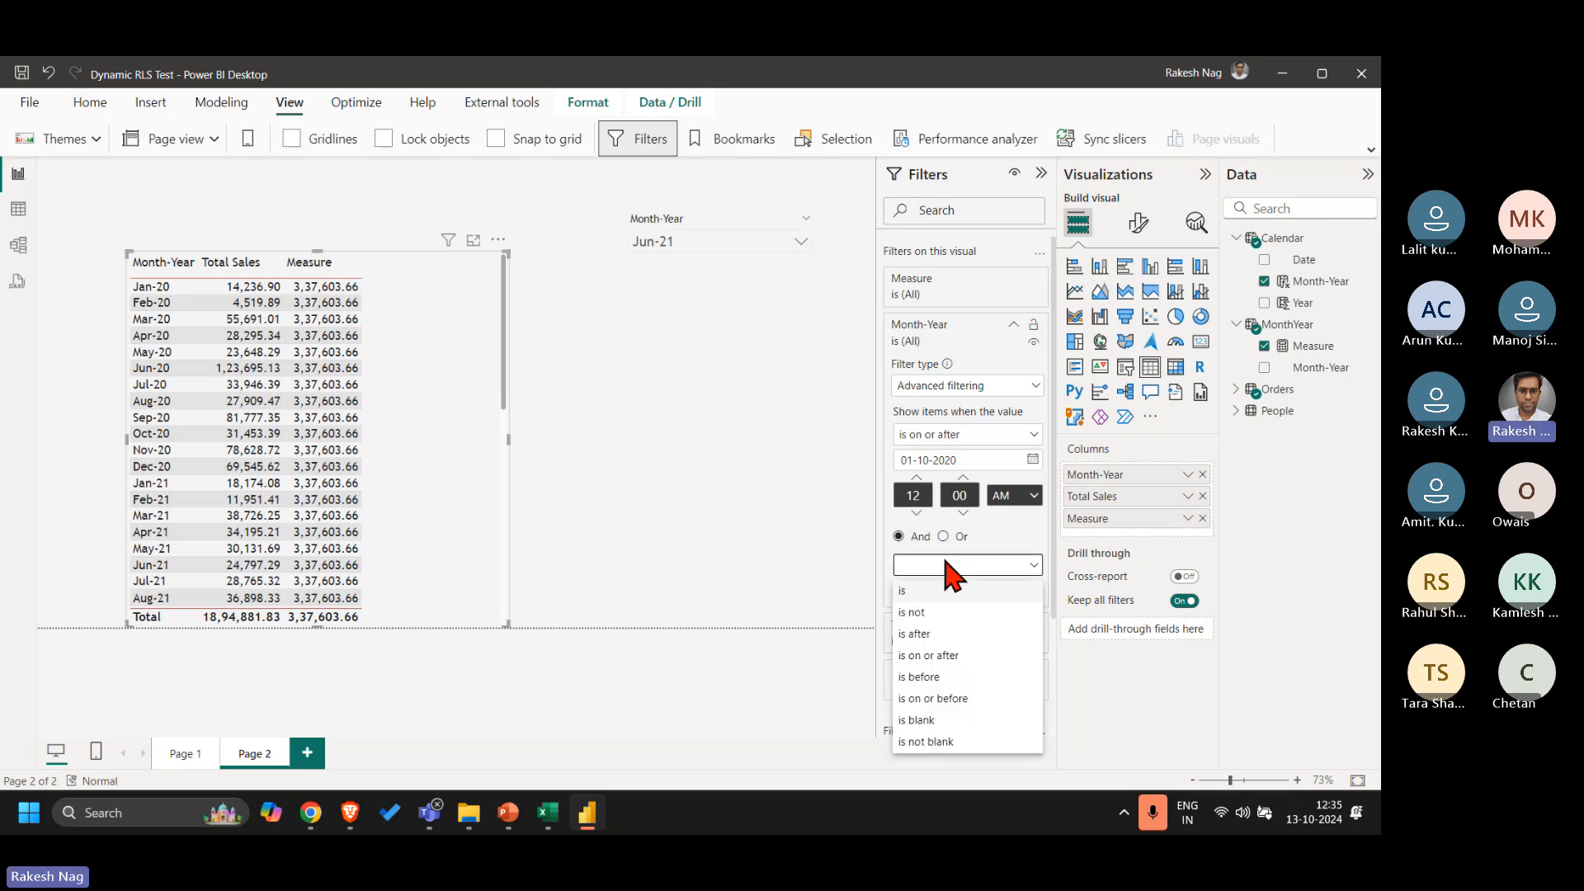
left_click(958, 699)
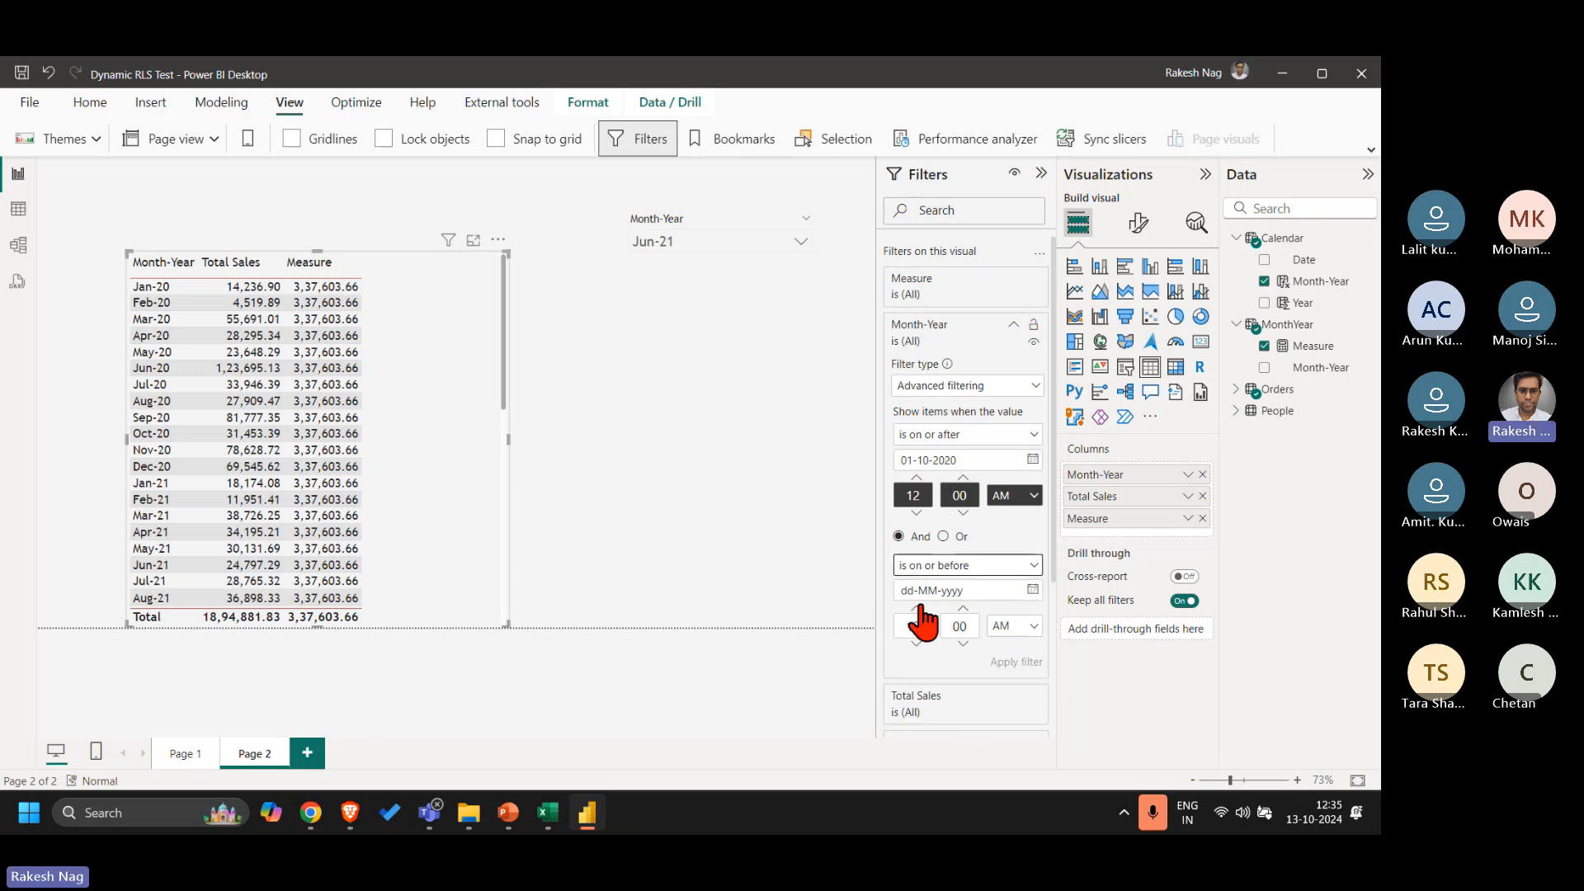
type("30")
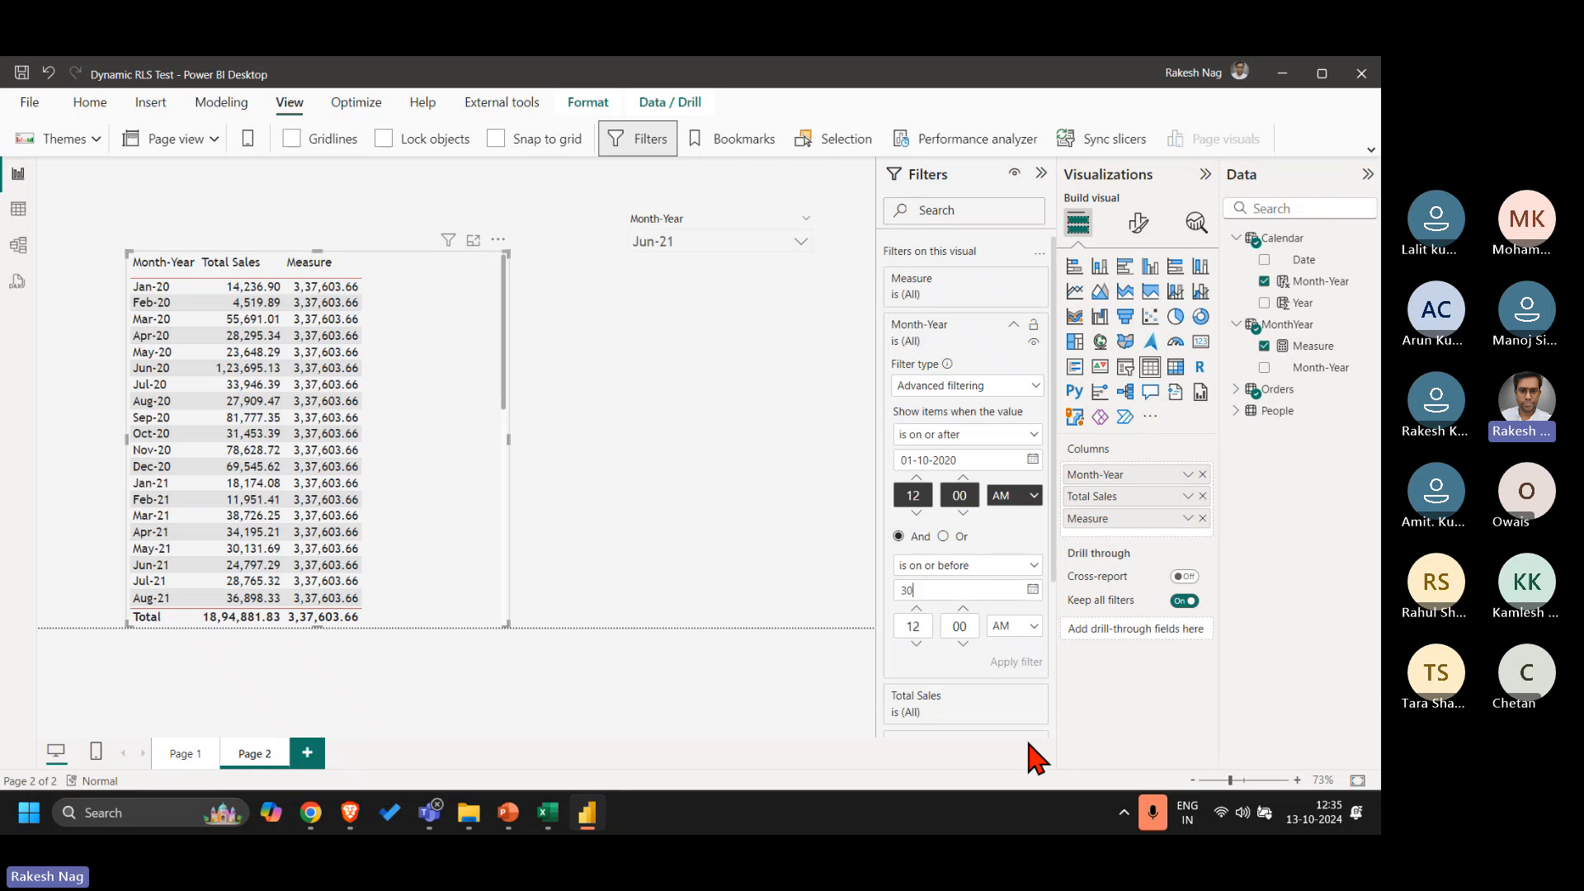
type("-06-2021")
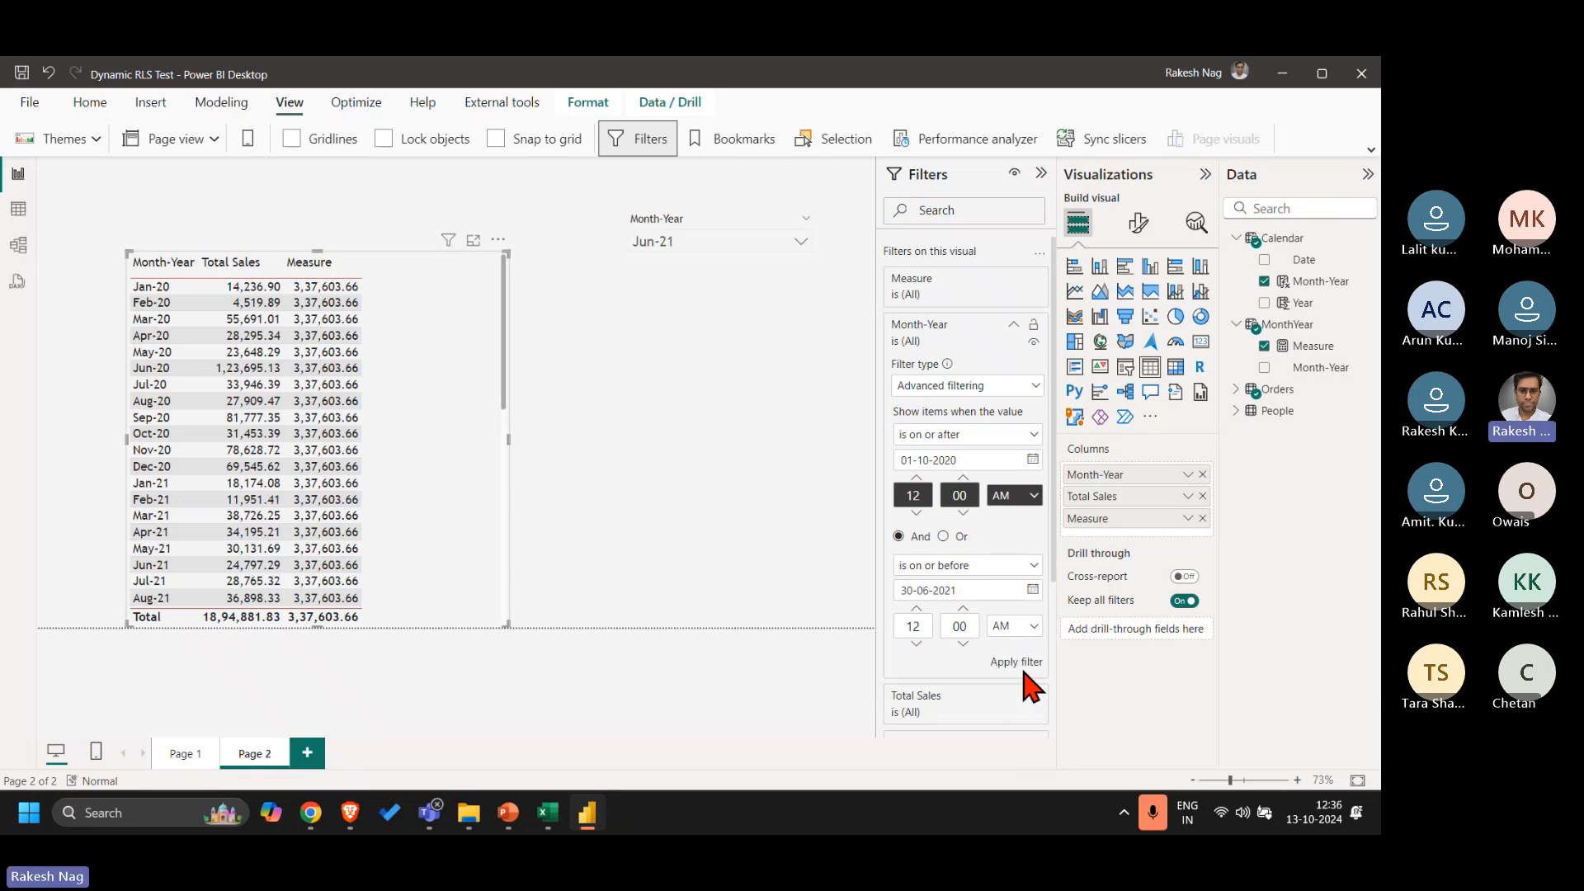
left_click(1026, 662)
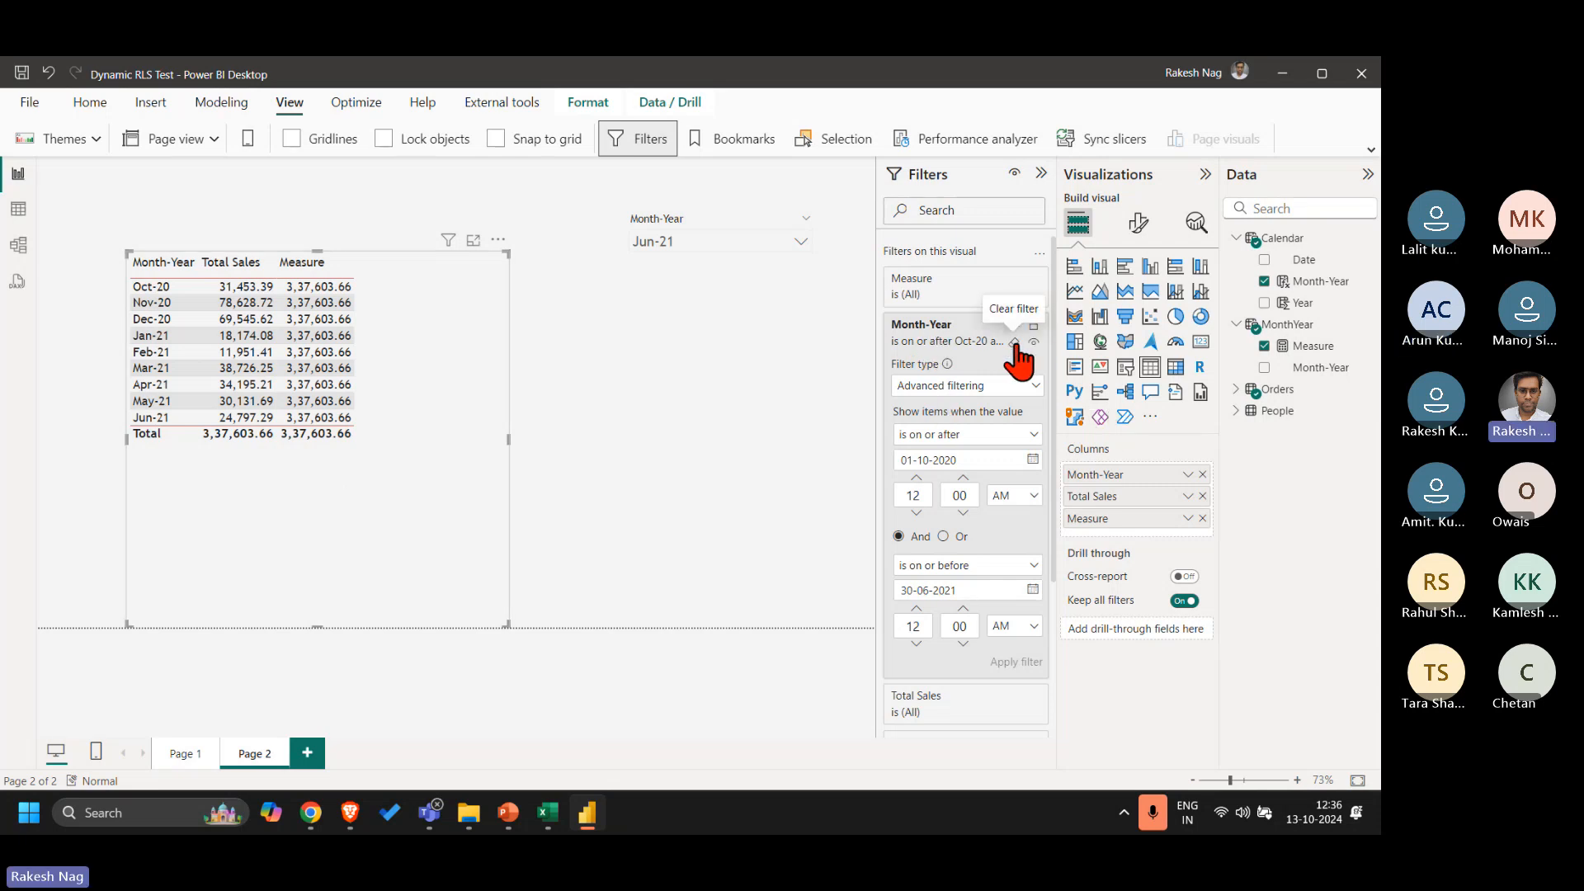
Step: Clear the table's Month-Year filter and collapse the filter settings
left_click(1014, 342)
left_click(935, 334)
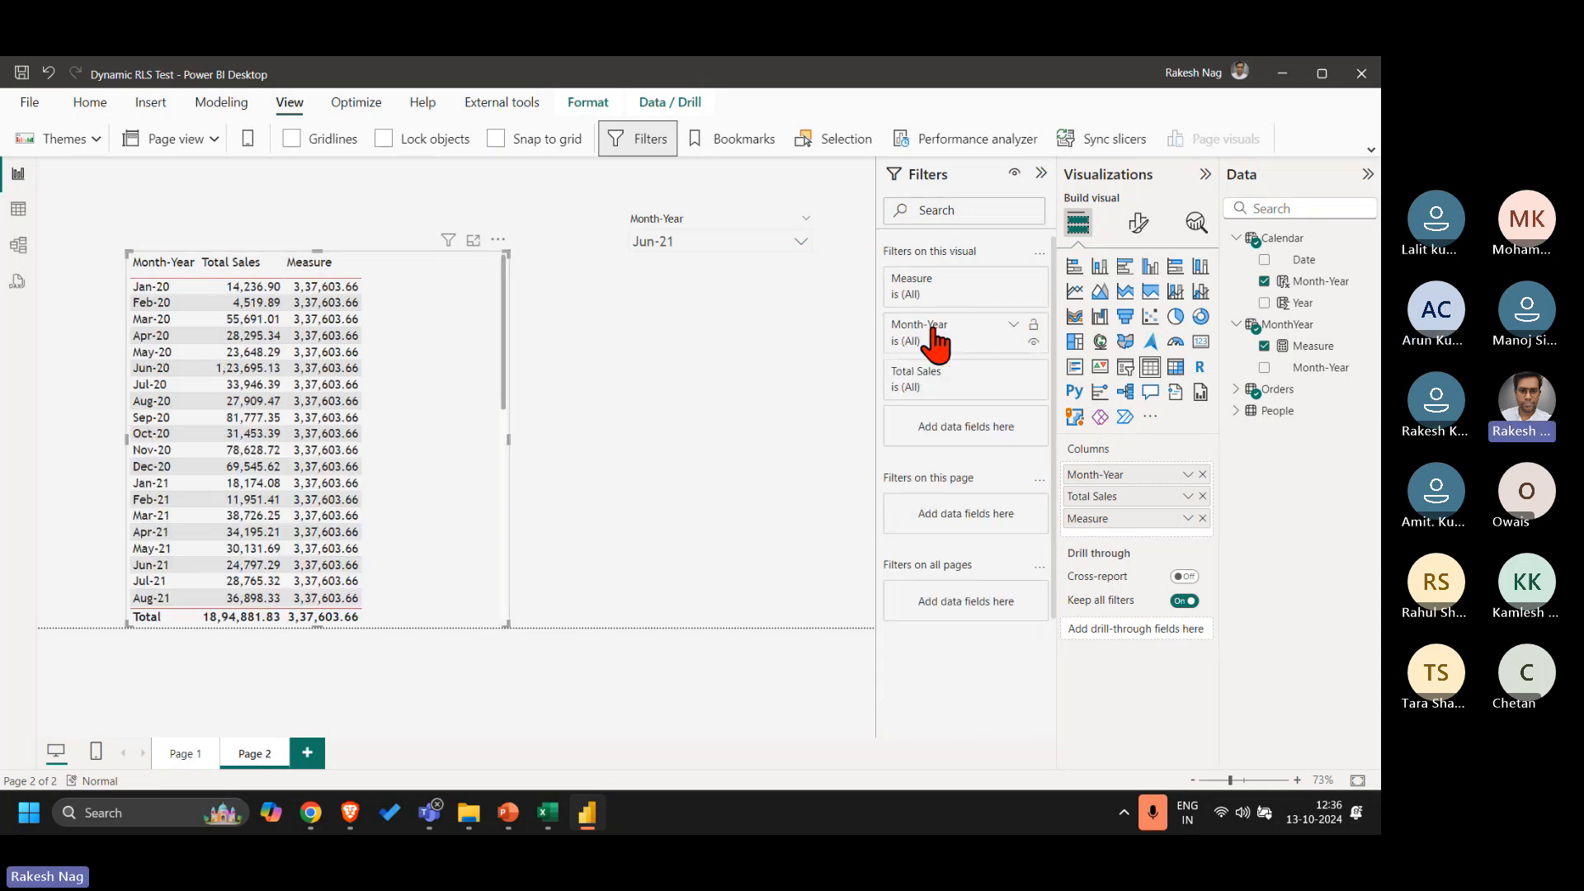
left_click(1041, 172)
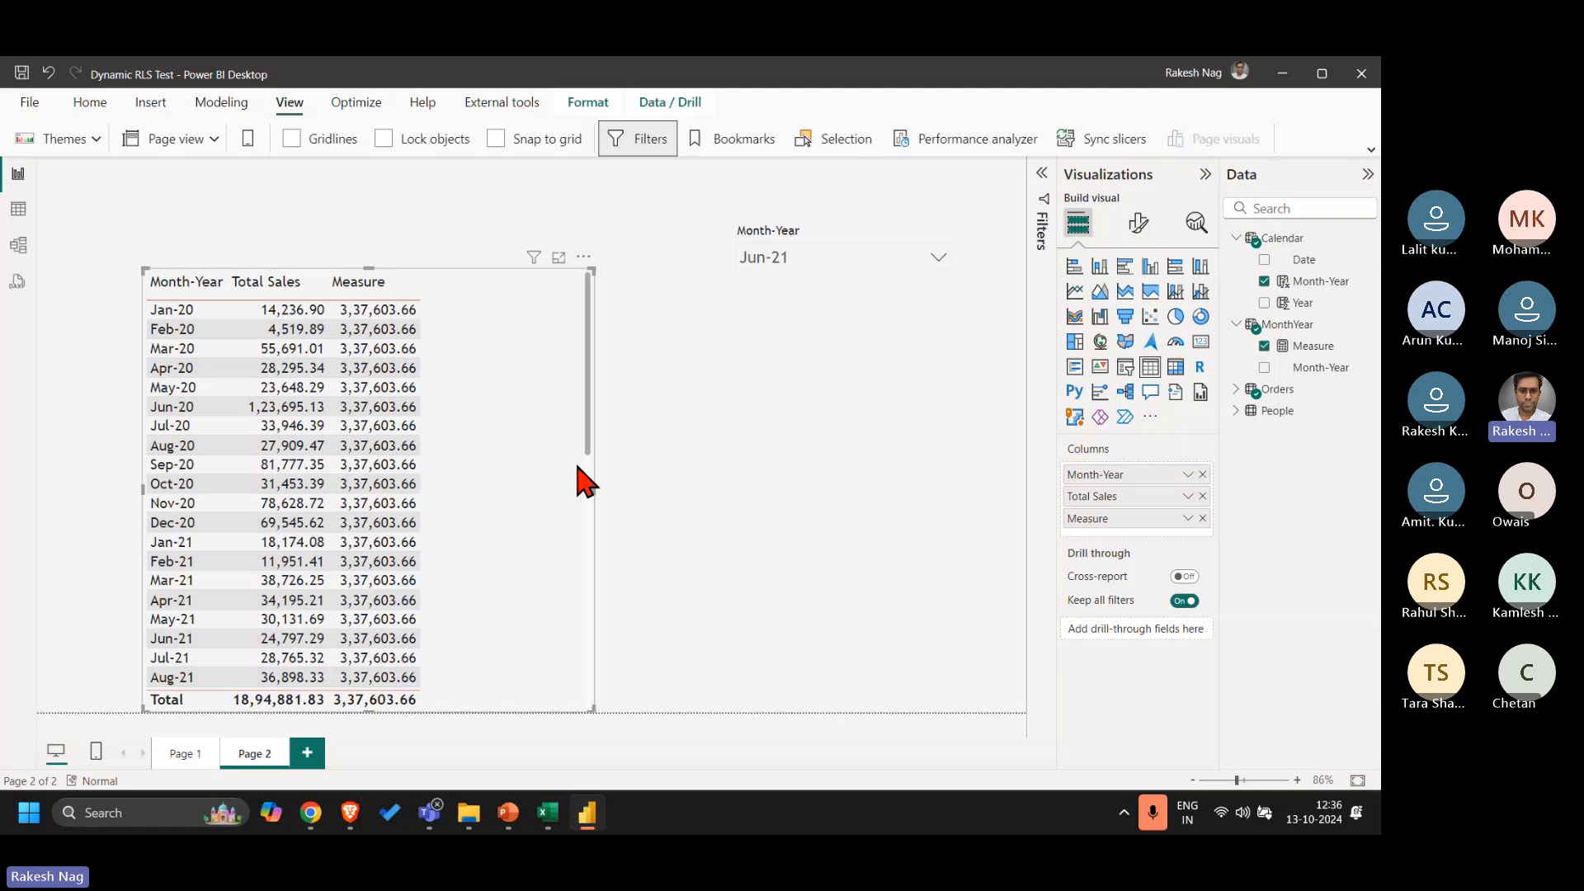
Step: Open the measure's formula and delete the CALCULATE line after RETURN
left_click(1298, 347)
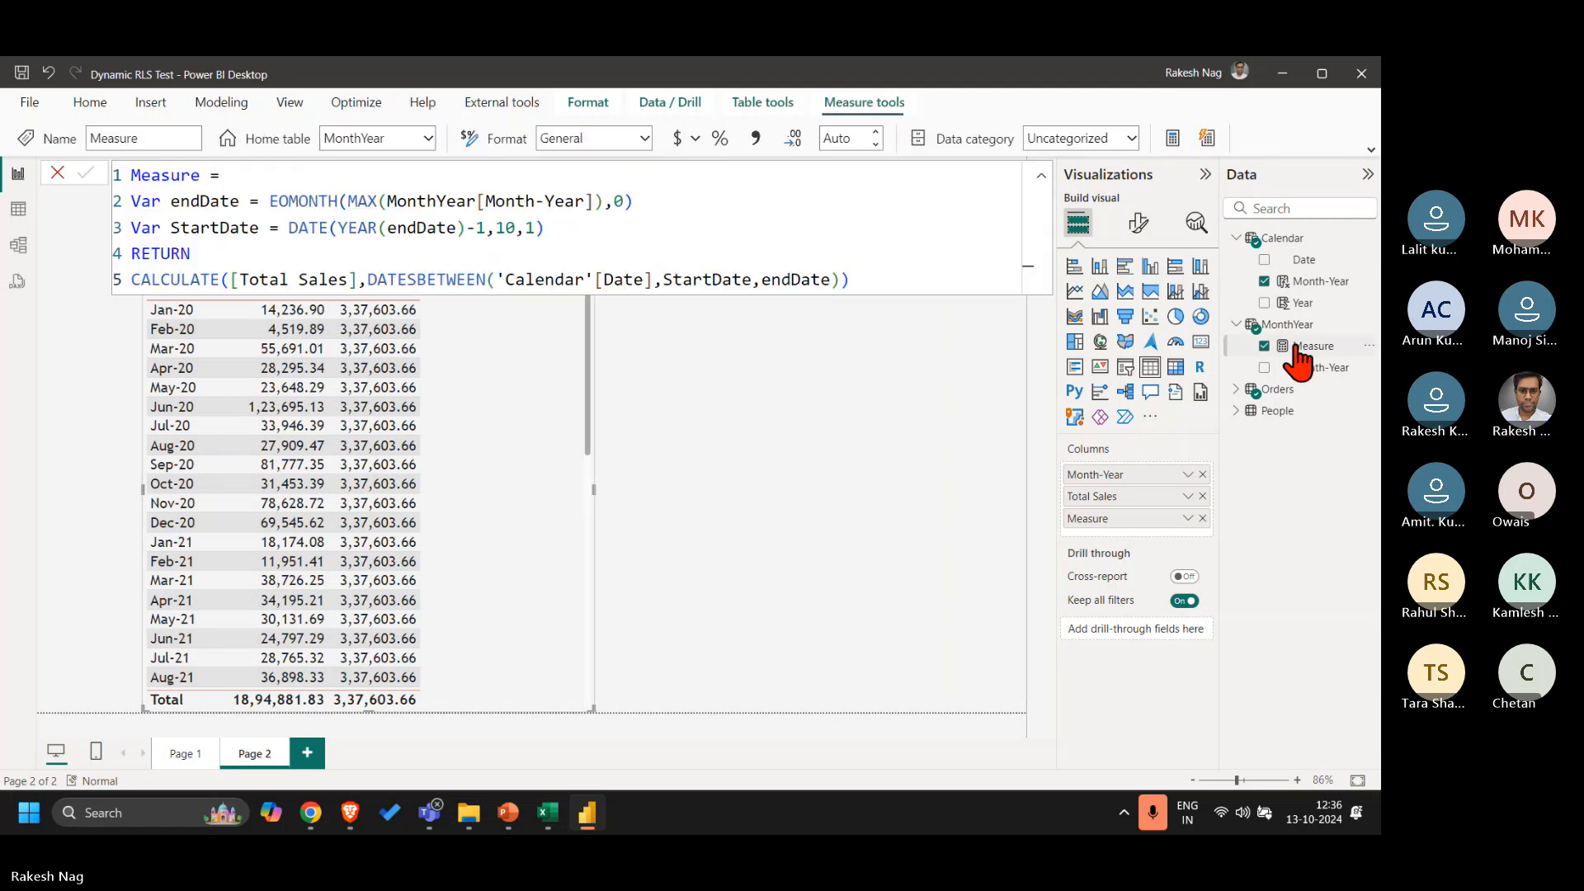
left_click(858, 281)
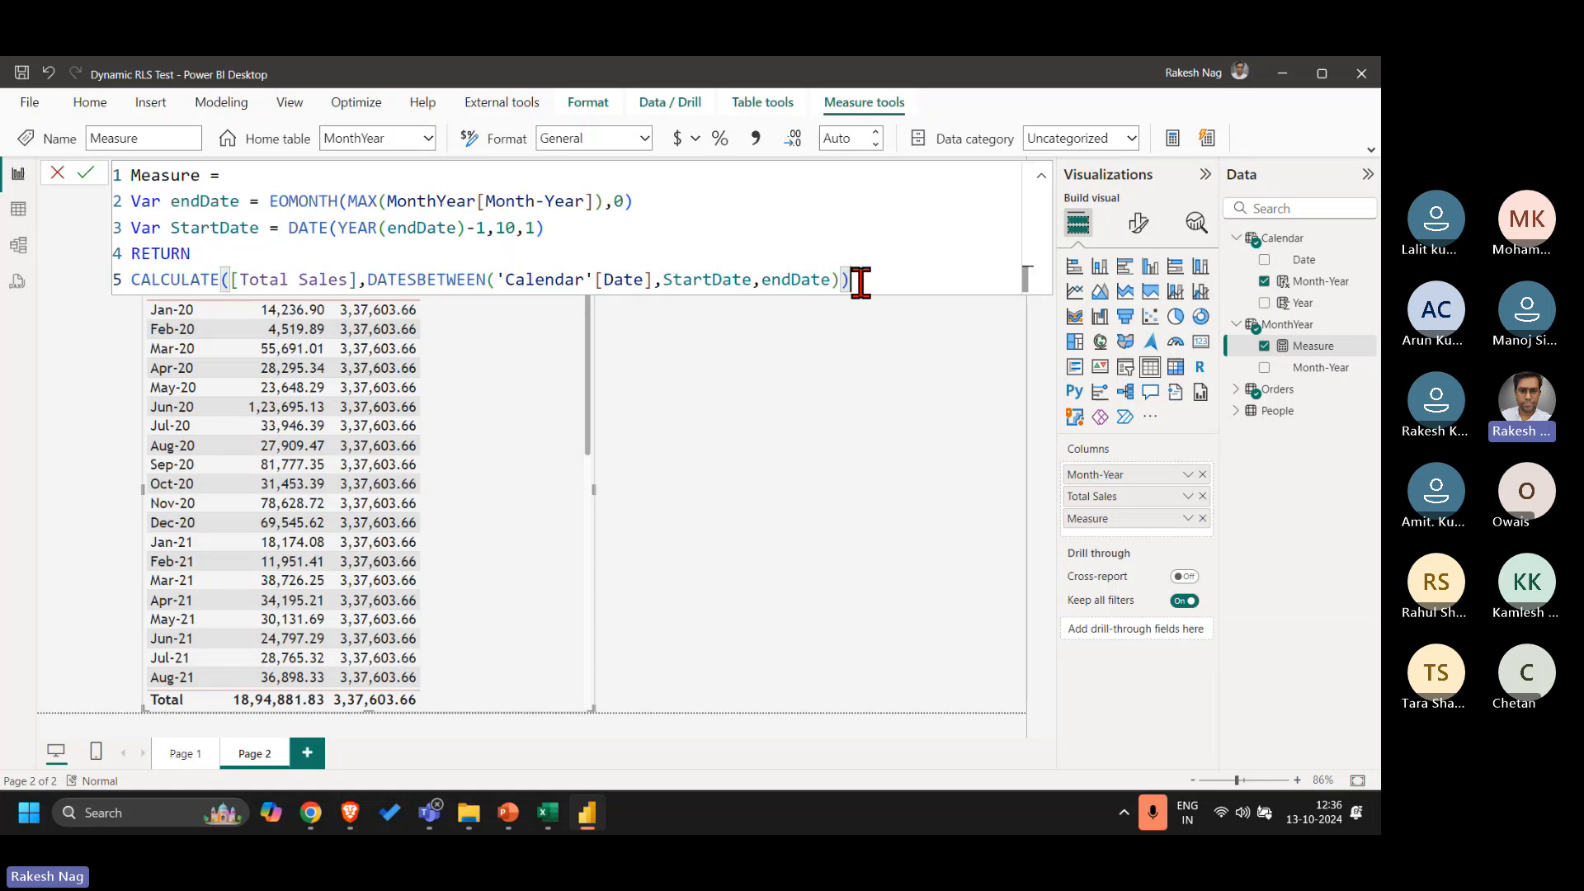
key("shift+Home")
key("BackSpace")
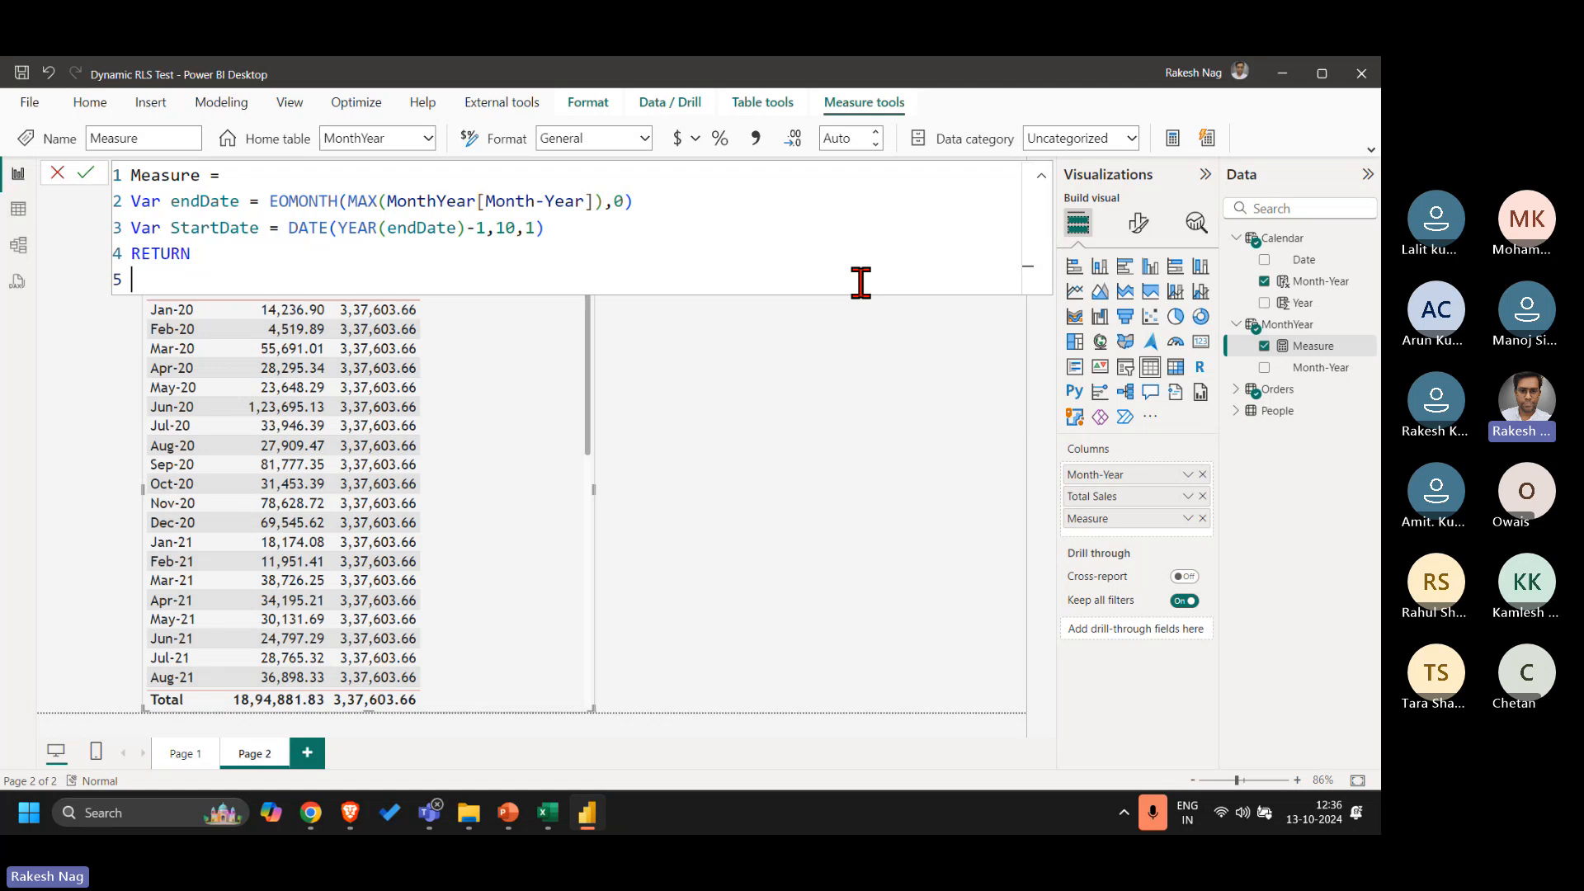
Step: After RETURN, start an IF whose first condition is MIN('Calendar'[Month-Year]) >=StartDate, followed by &&
type("IF(")
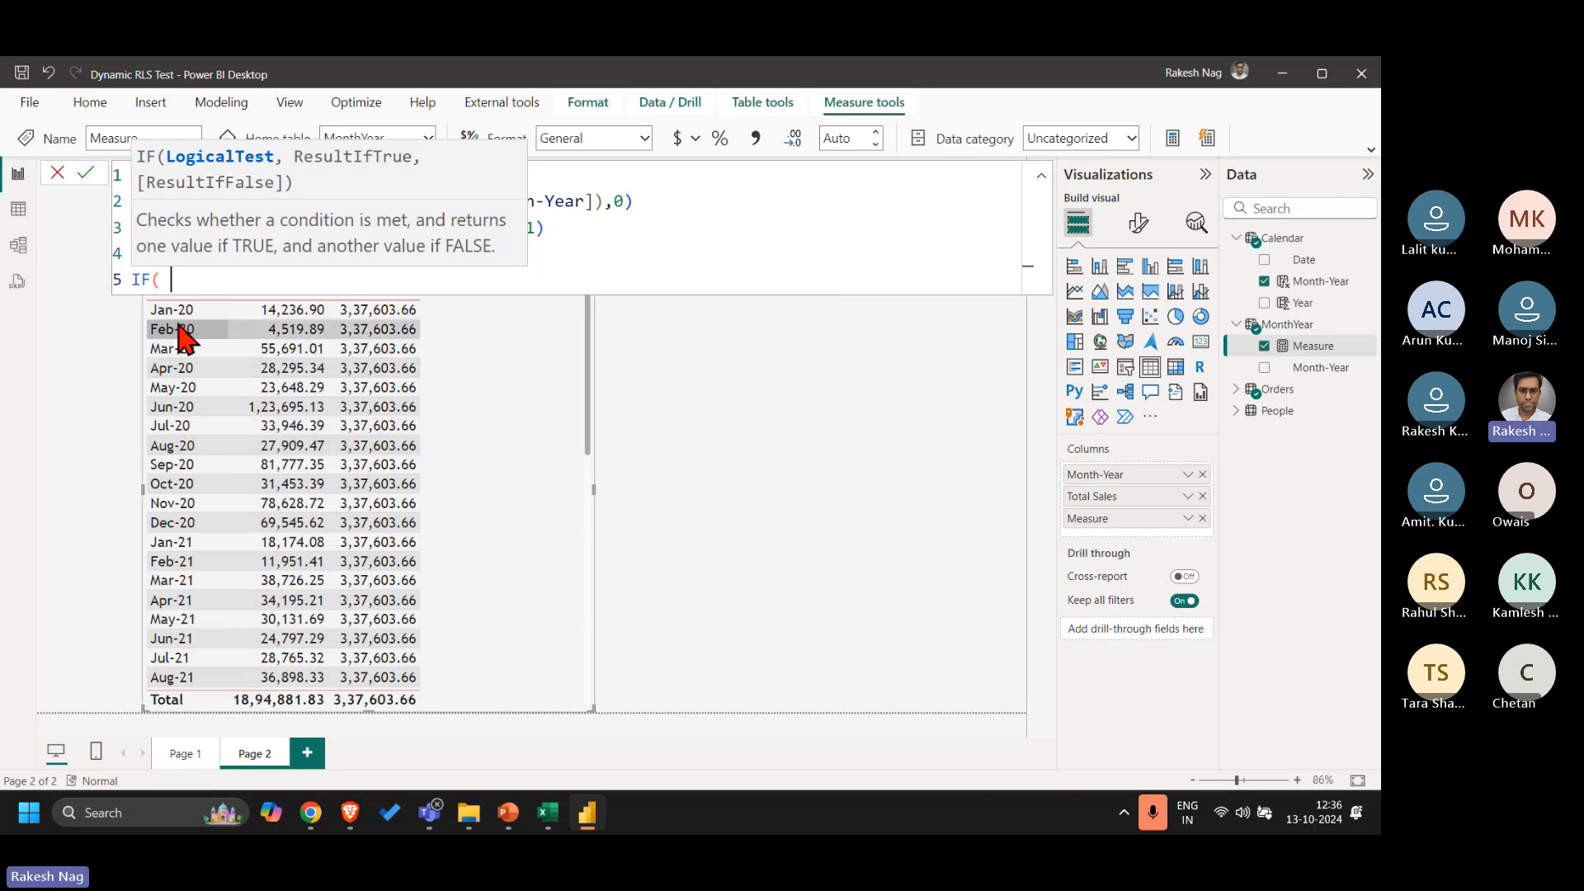
type("MIN(")
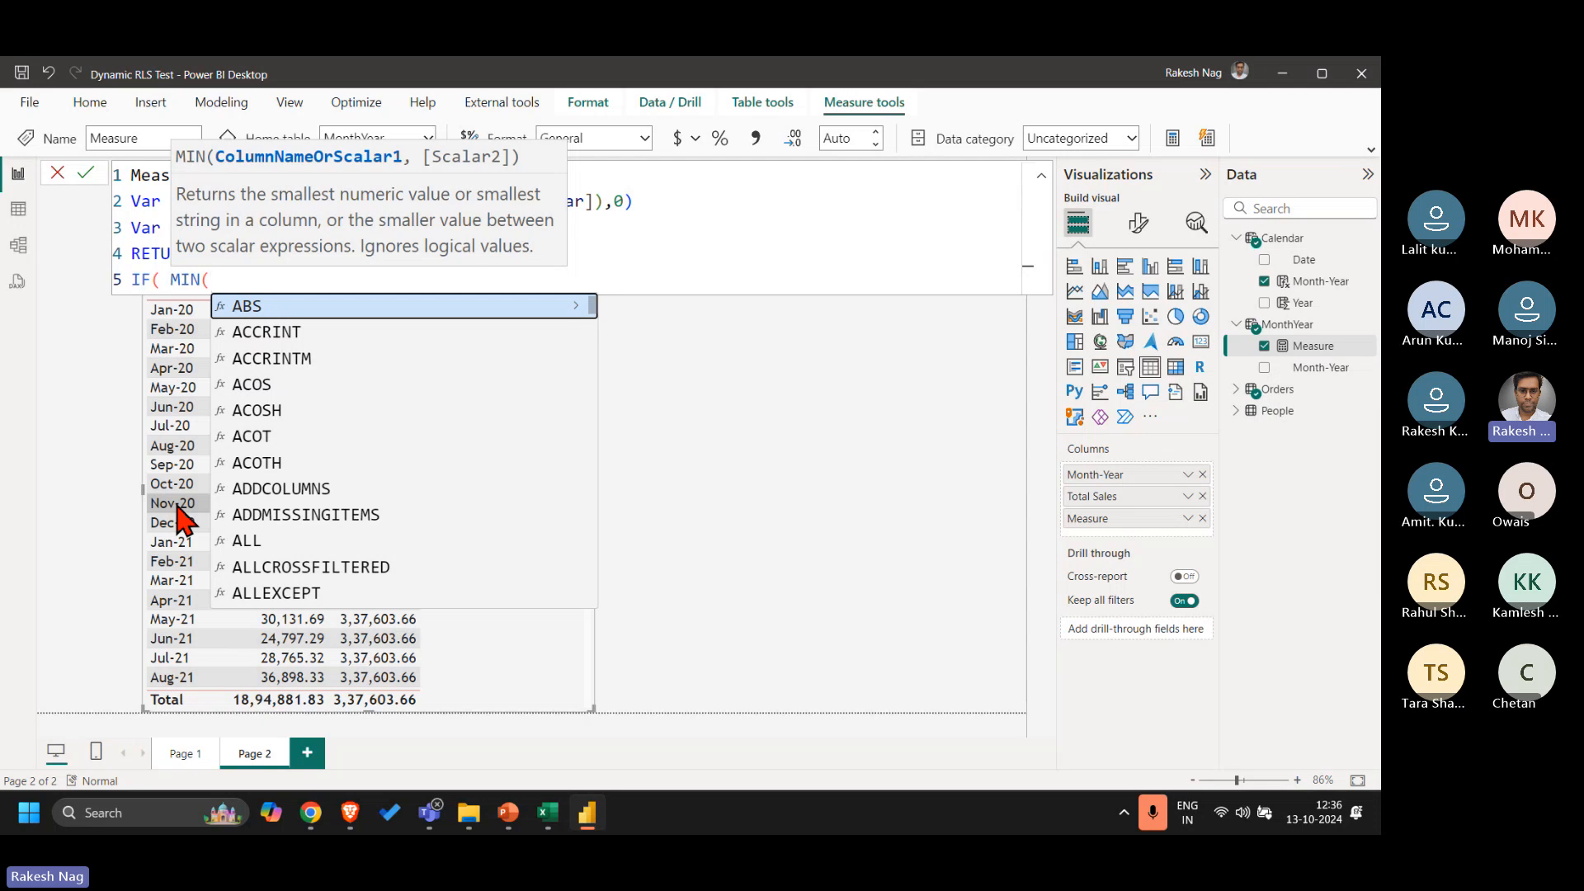
type("ca")
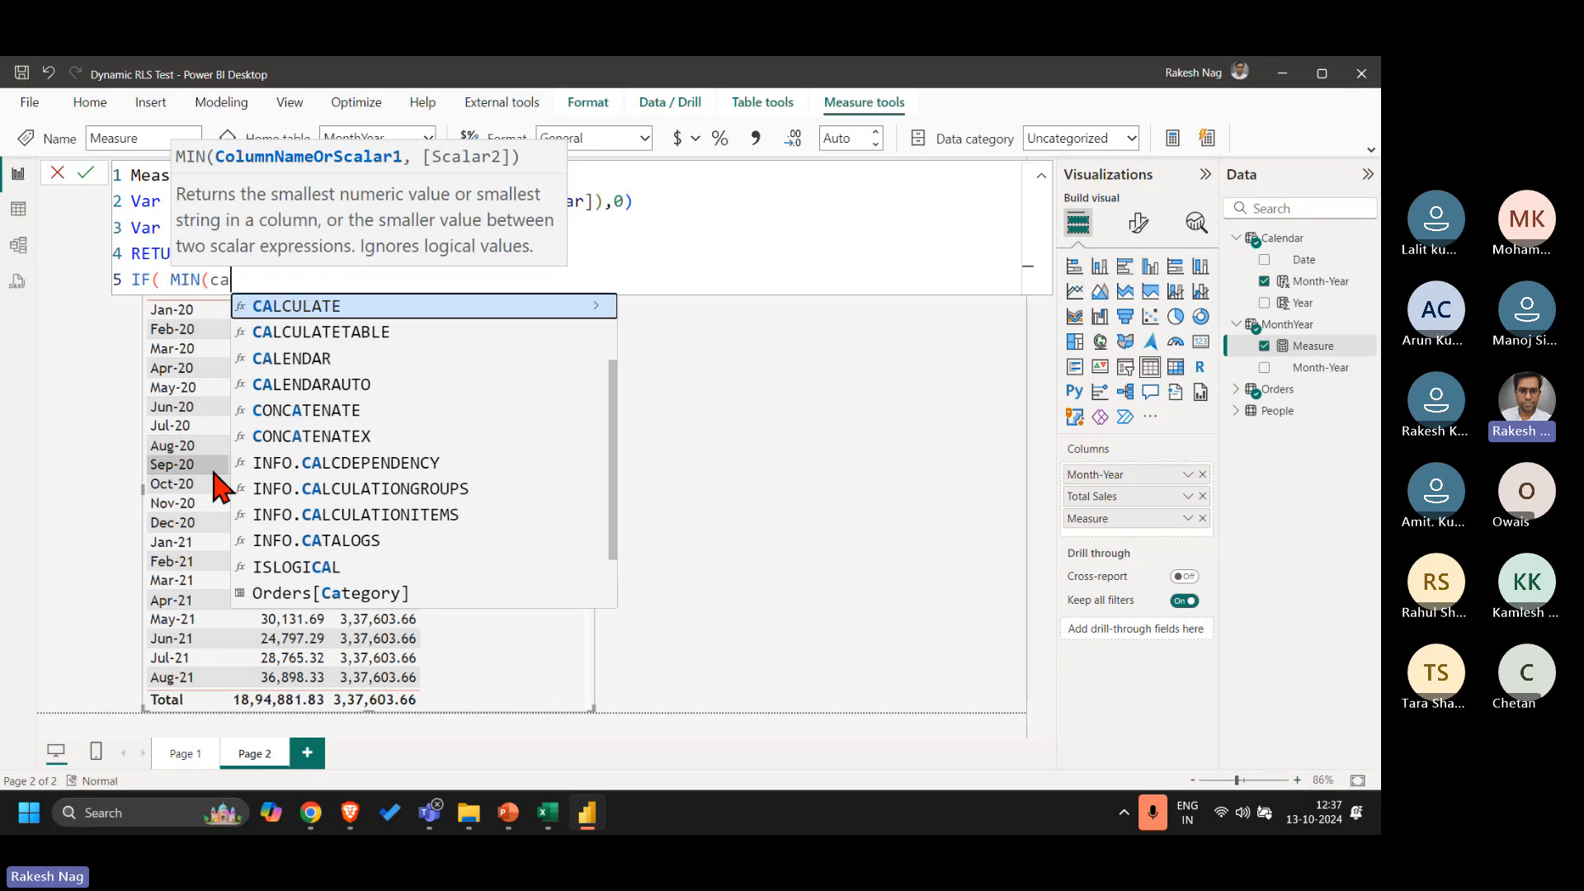
type("el")
key("BackSpace")
key("BackSpace")
type("len")
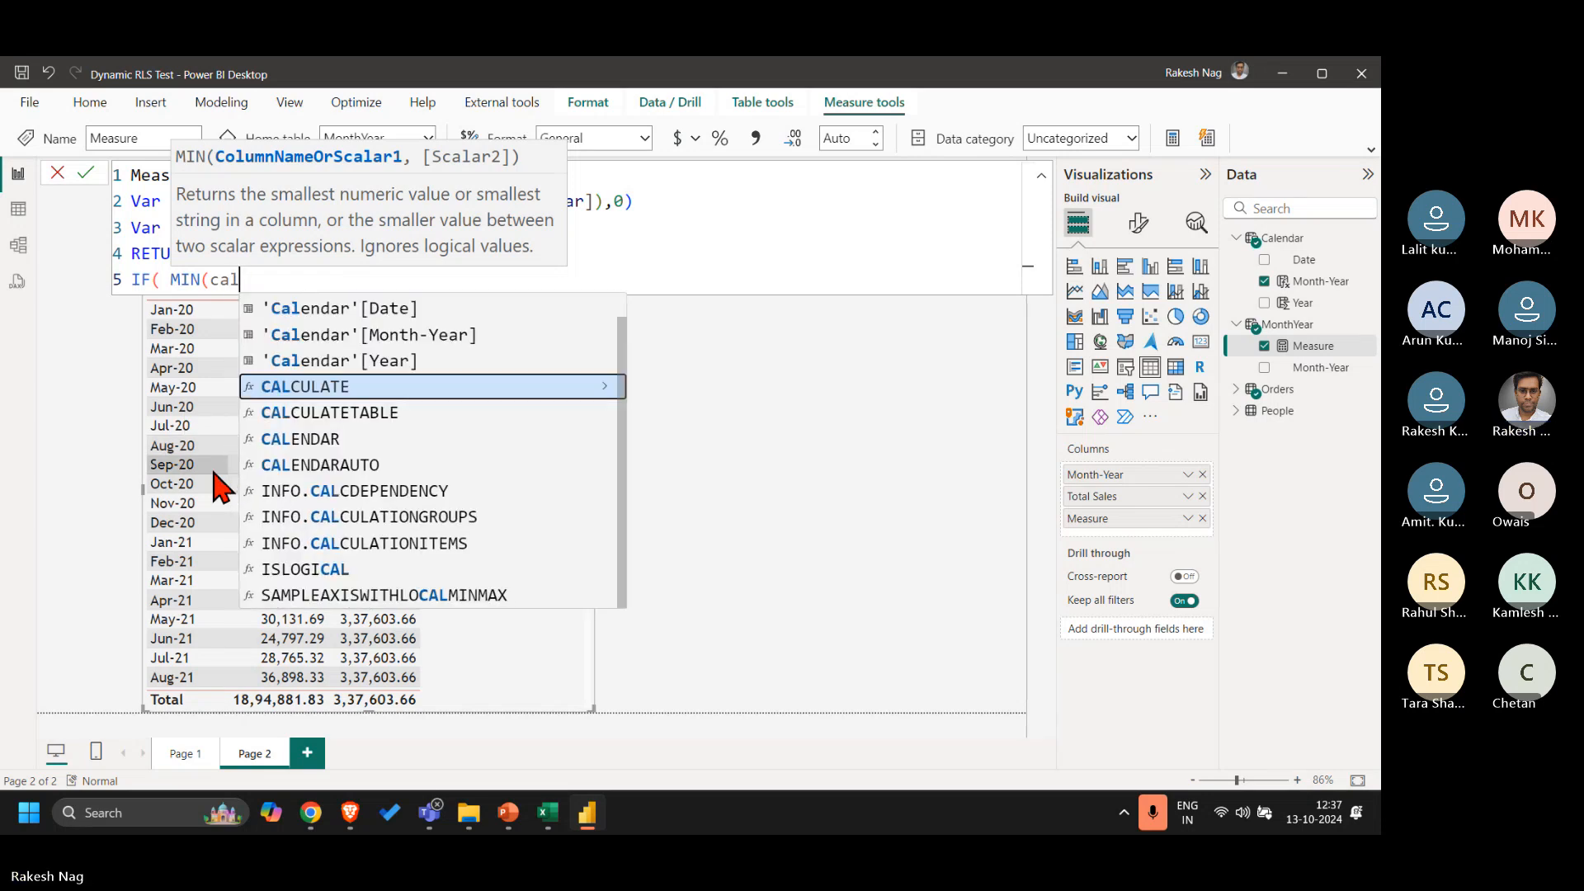
key("Down")
key("Down")
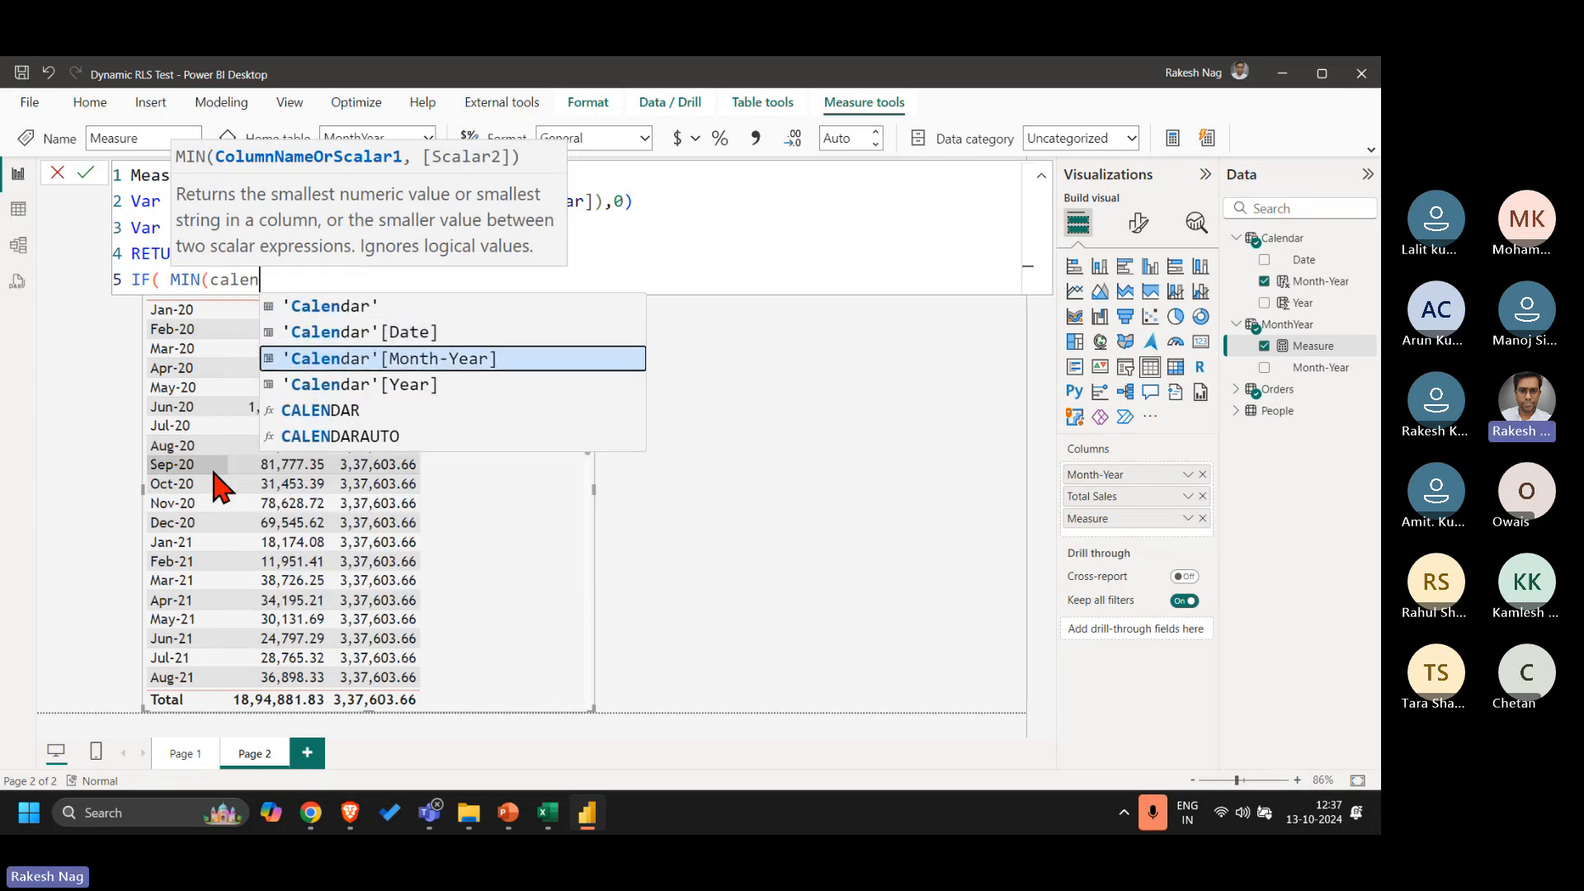
key("Tab")
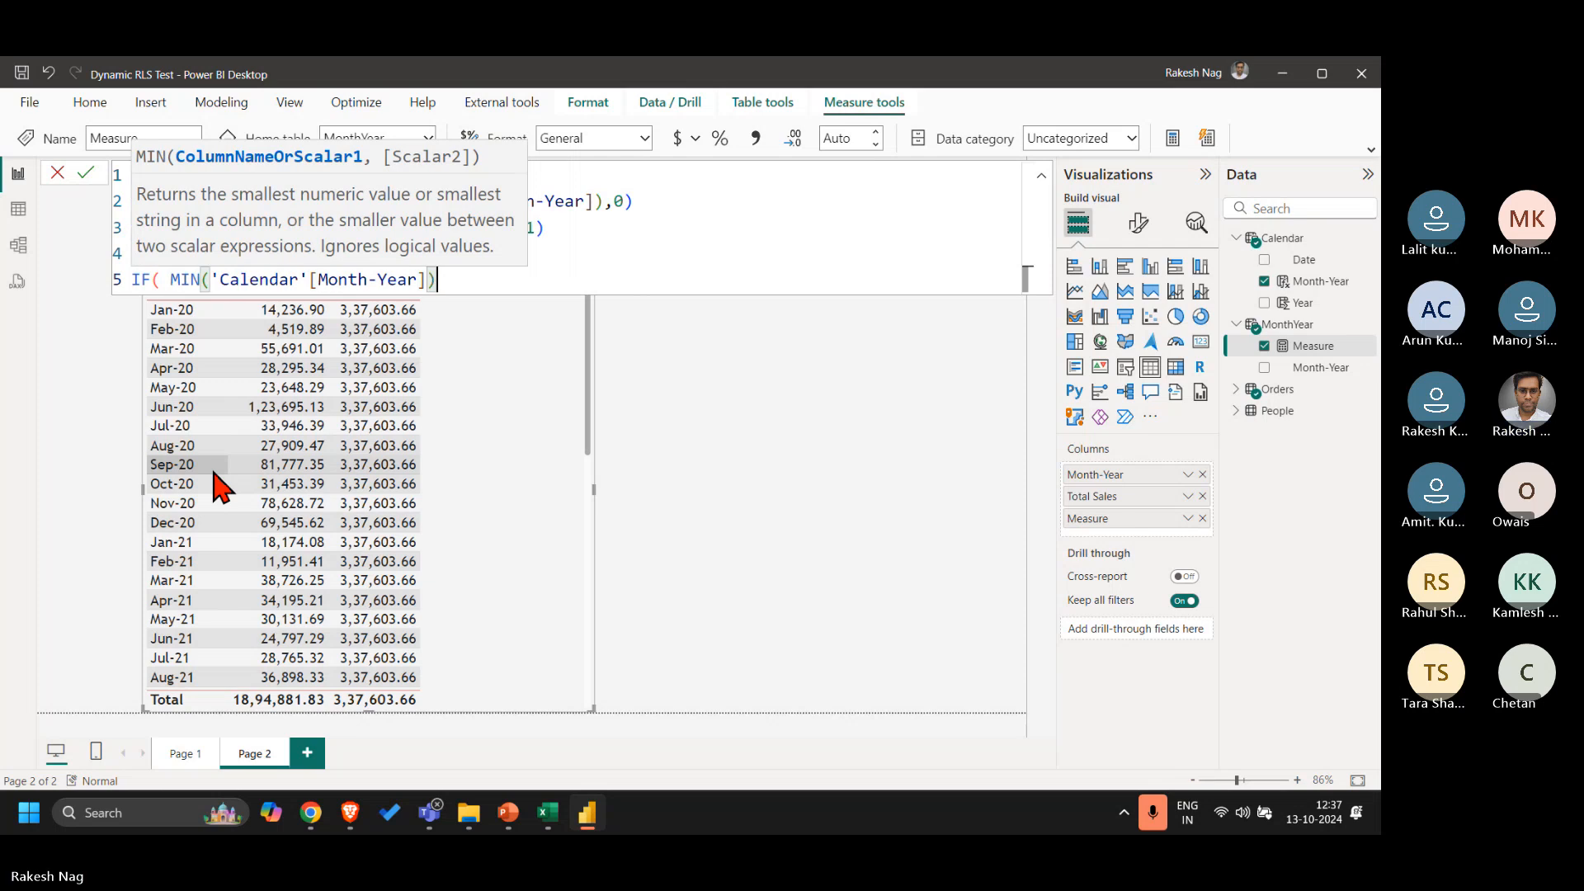
type(")")
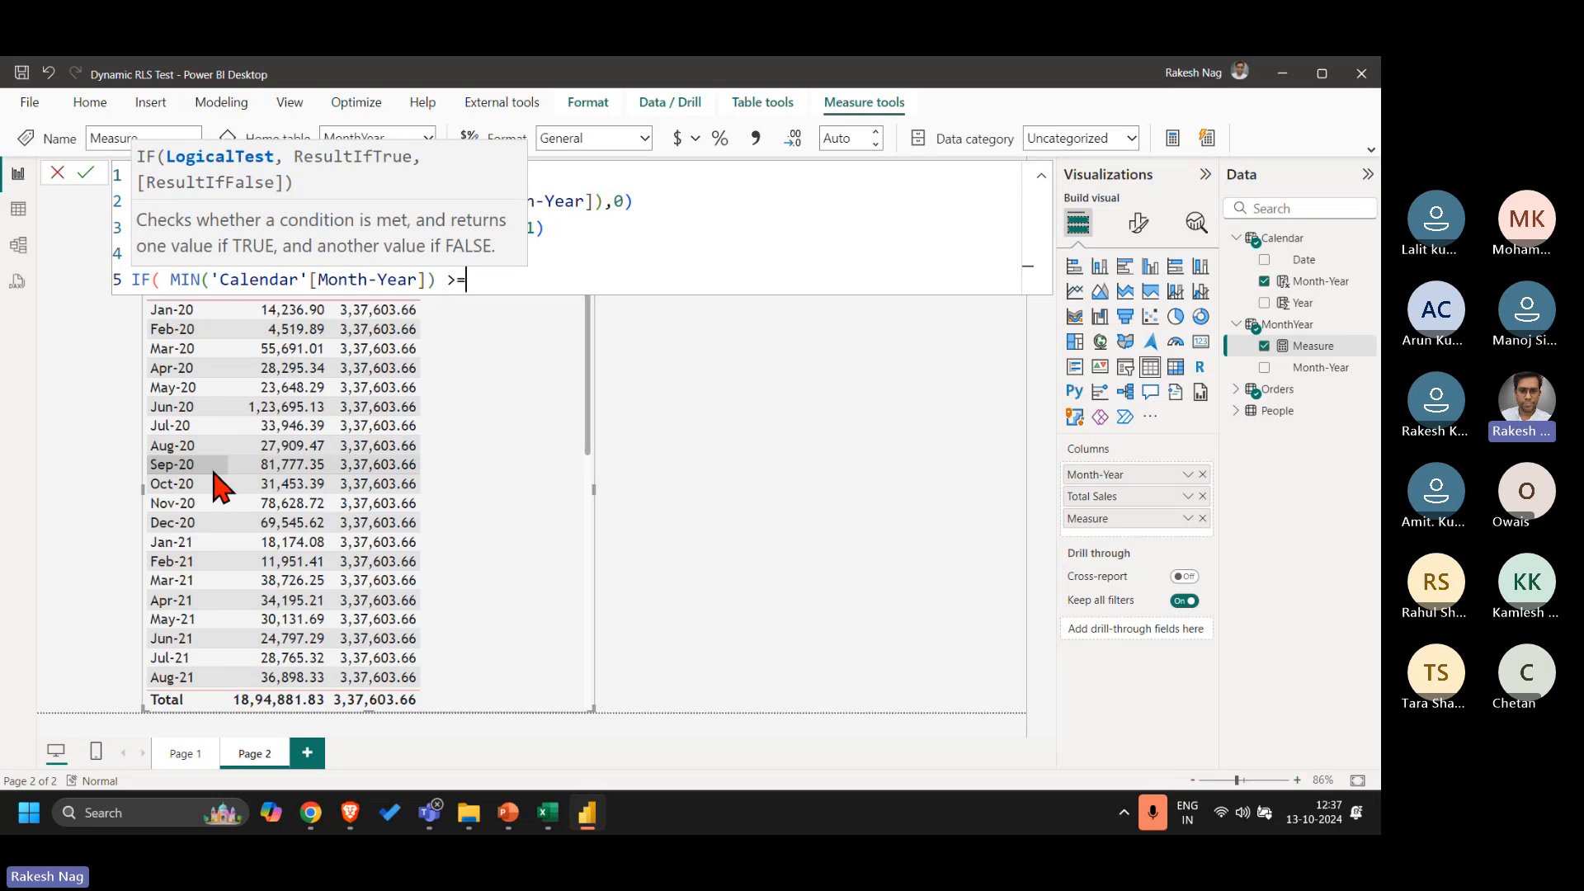
type("Start")
key("Tab")
type("&&")
Step: Copy the MIN('Calendar'[Month-Year]) expression onto a new line and complete the second condition as <=endDate
key("Left")
key("Left")
key("Left")
key("Left")
key("Left")
key("Left")
key("Left")
key("Left")
key("Left")
key("Left")
key("Left")
key("Left")
key("Left")
key("Left")
key("Left")
key("ctrl+shift+Left")
key("ctrl+shift+Left")
key("ctrl+shift+Left")
key("ctrl+shift+Left")
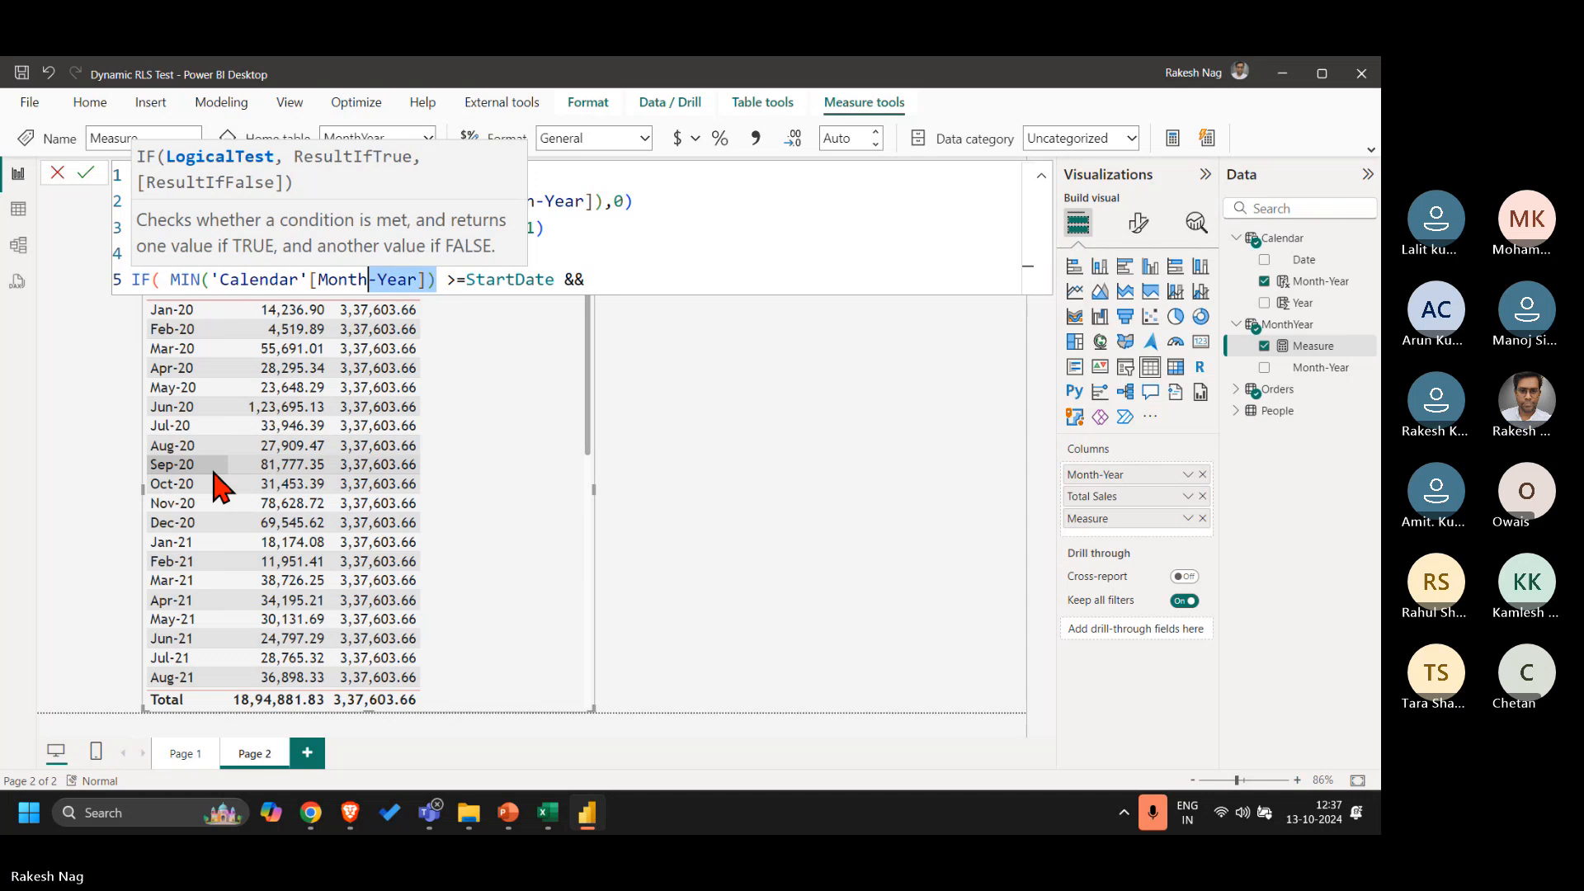
key("ctrl+shift+Left")
key("ctrl+c")
key("End")
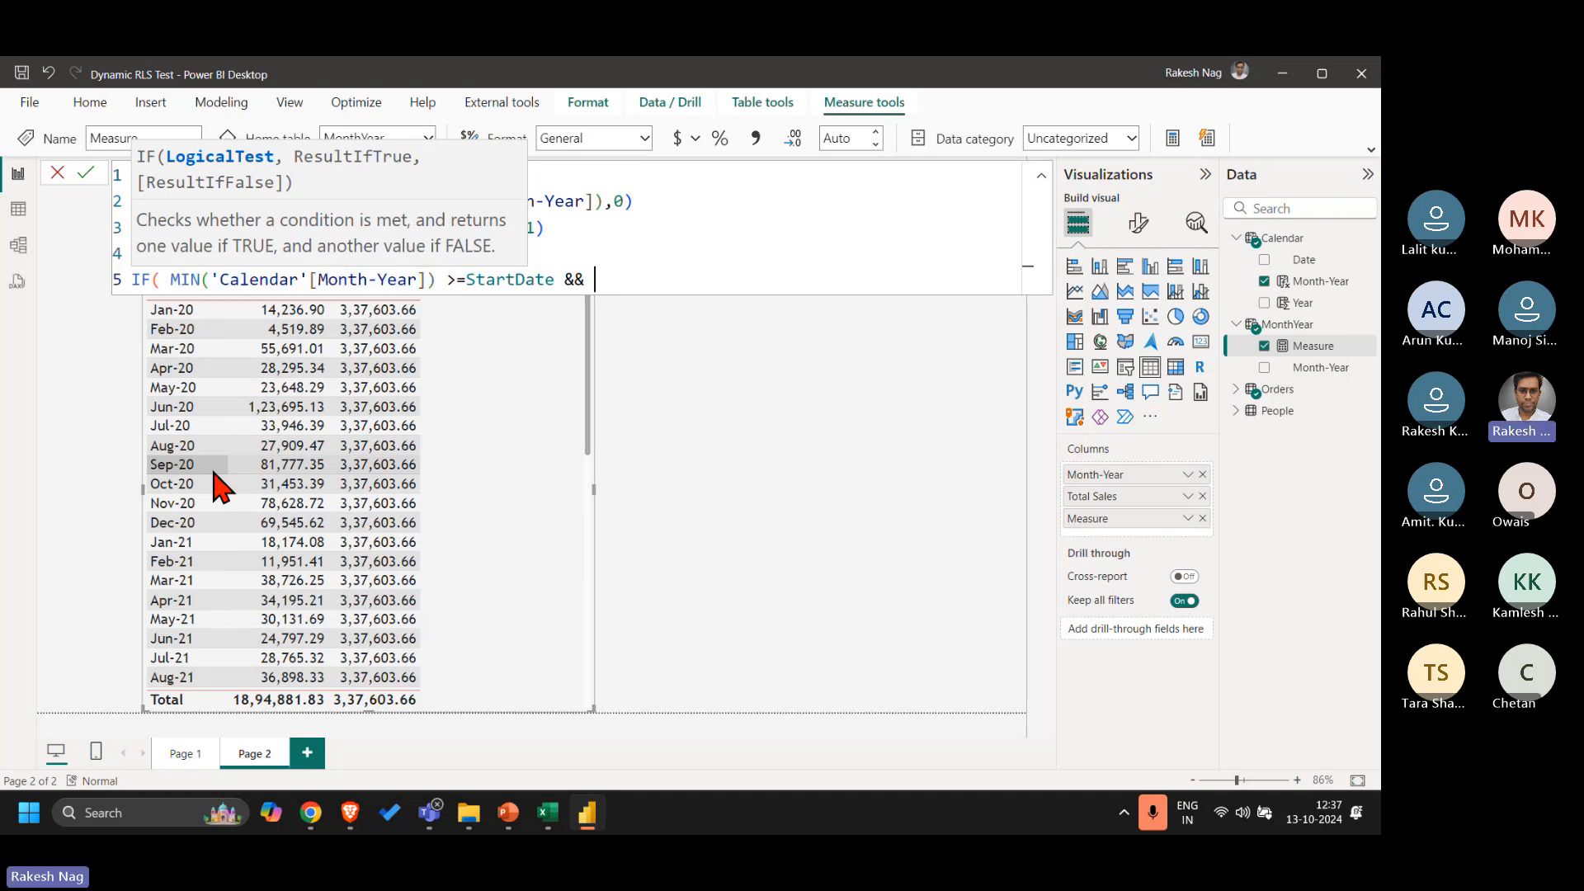
key("shift+Return")
key("ctrl+v")
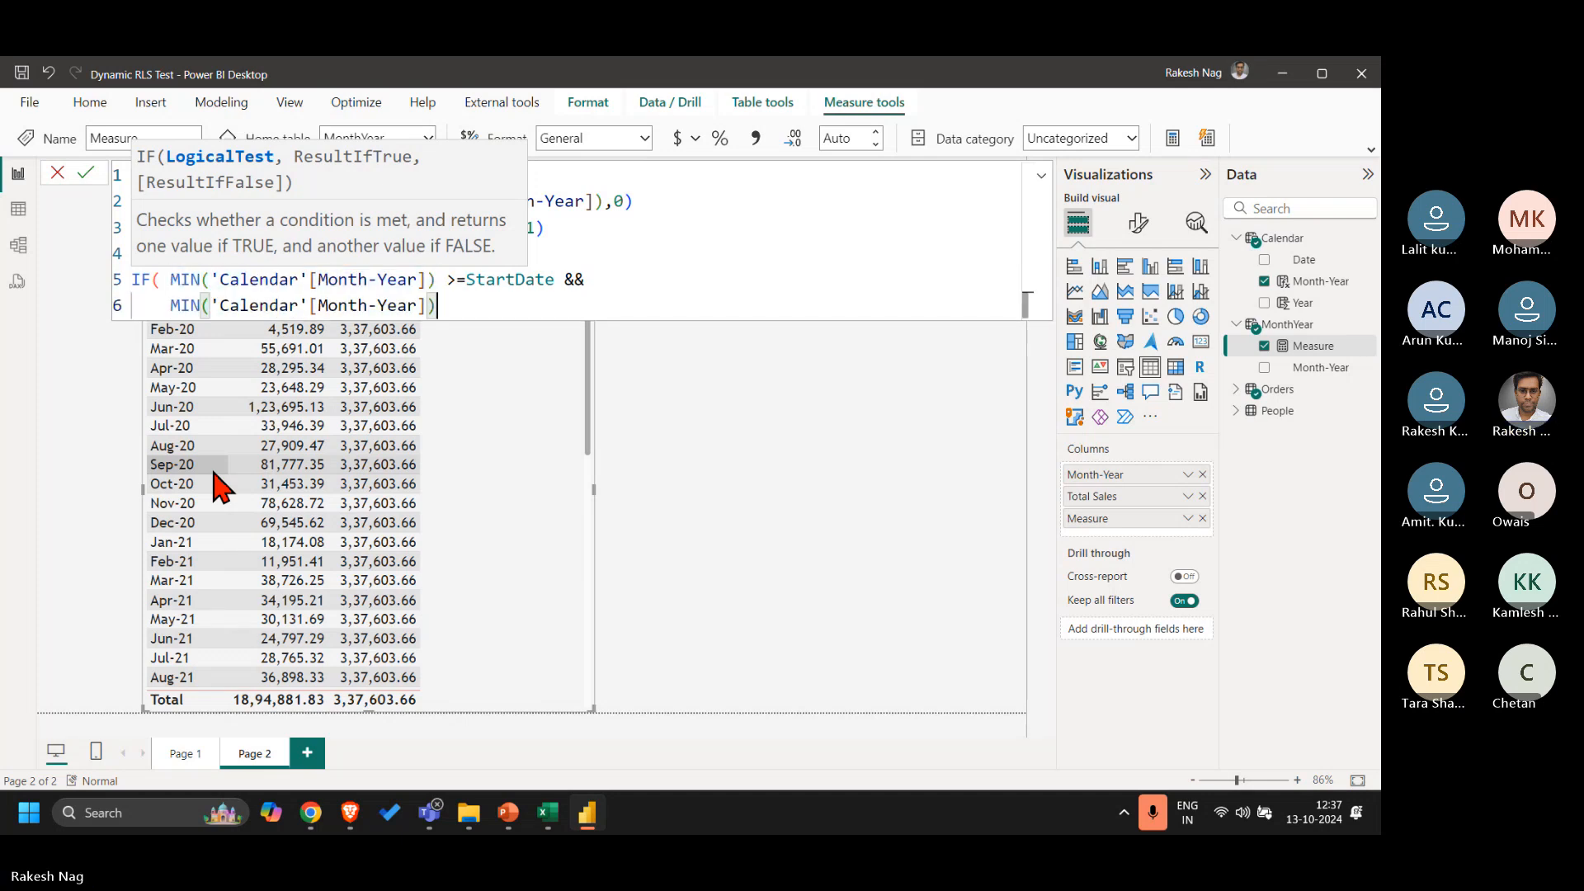
type("<=End")
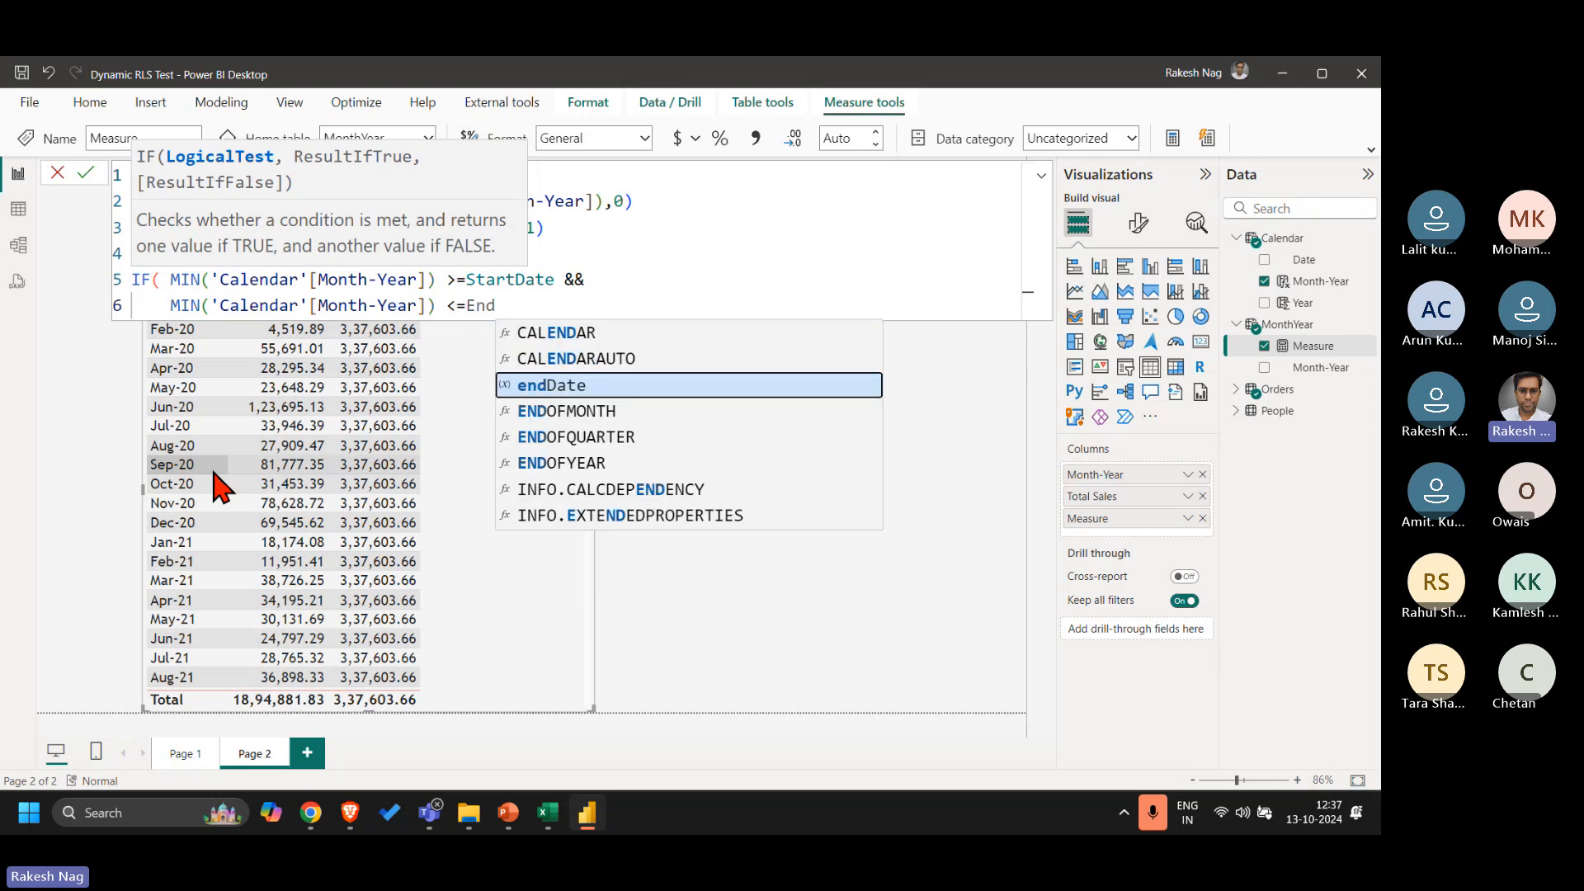
key("Tab")
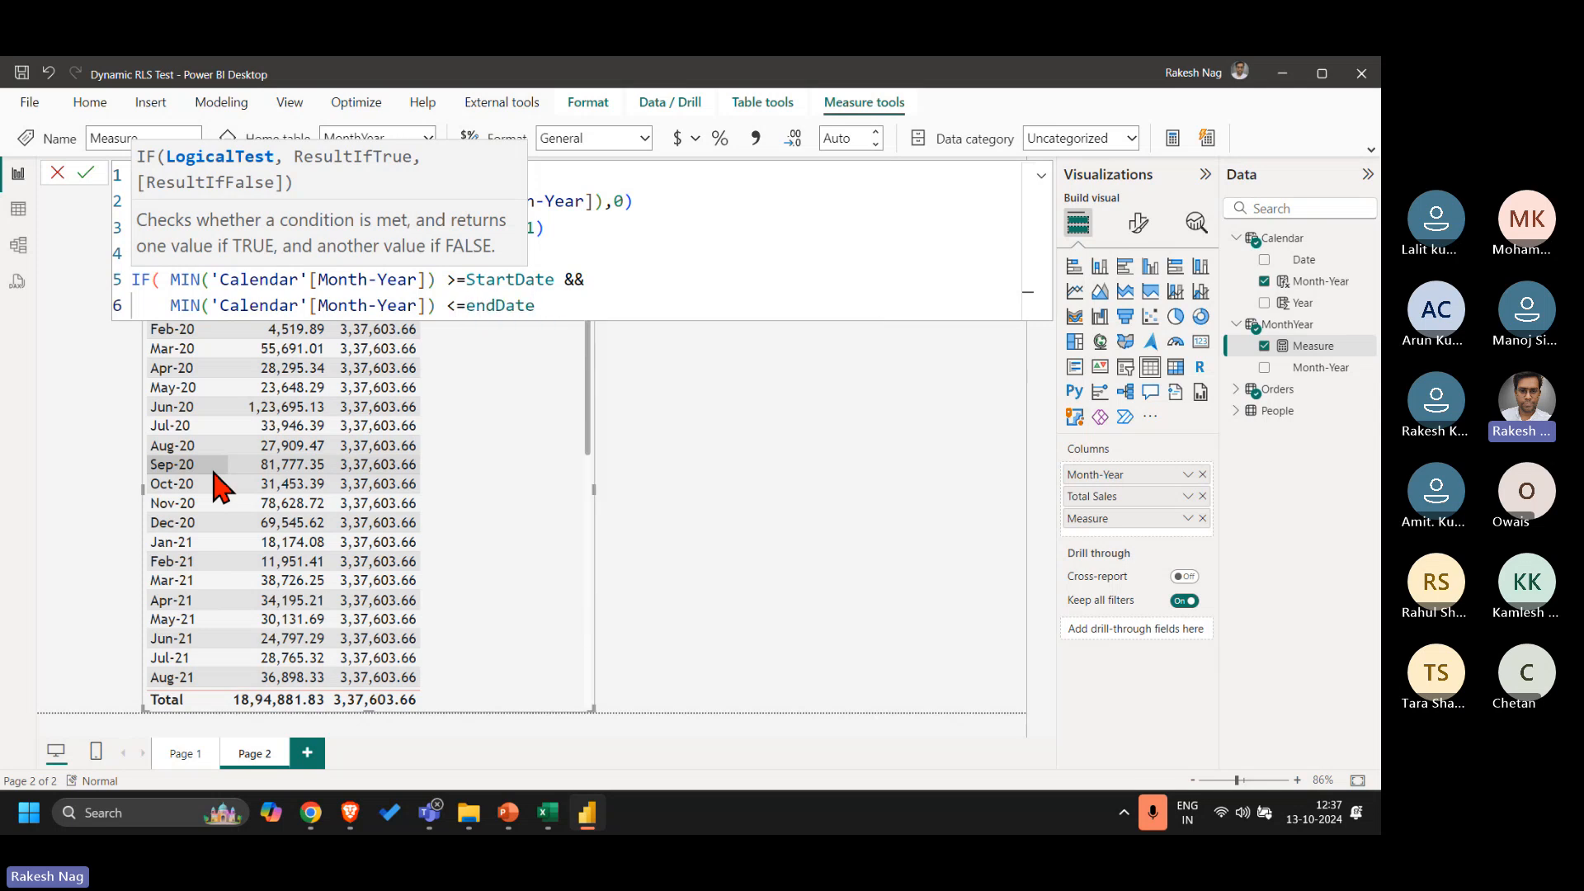
Step: Make the IF return [Total Sales], commit the measure and close the formula editor
type(",[T")
key("Tab")
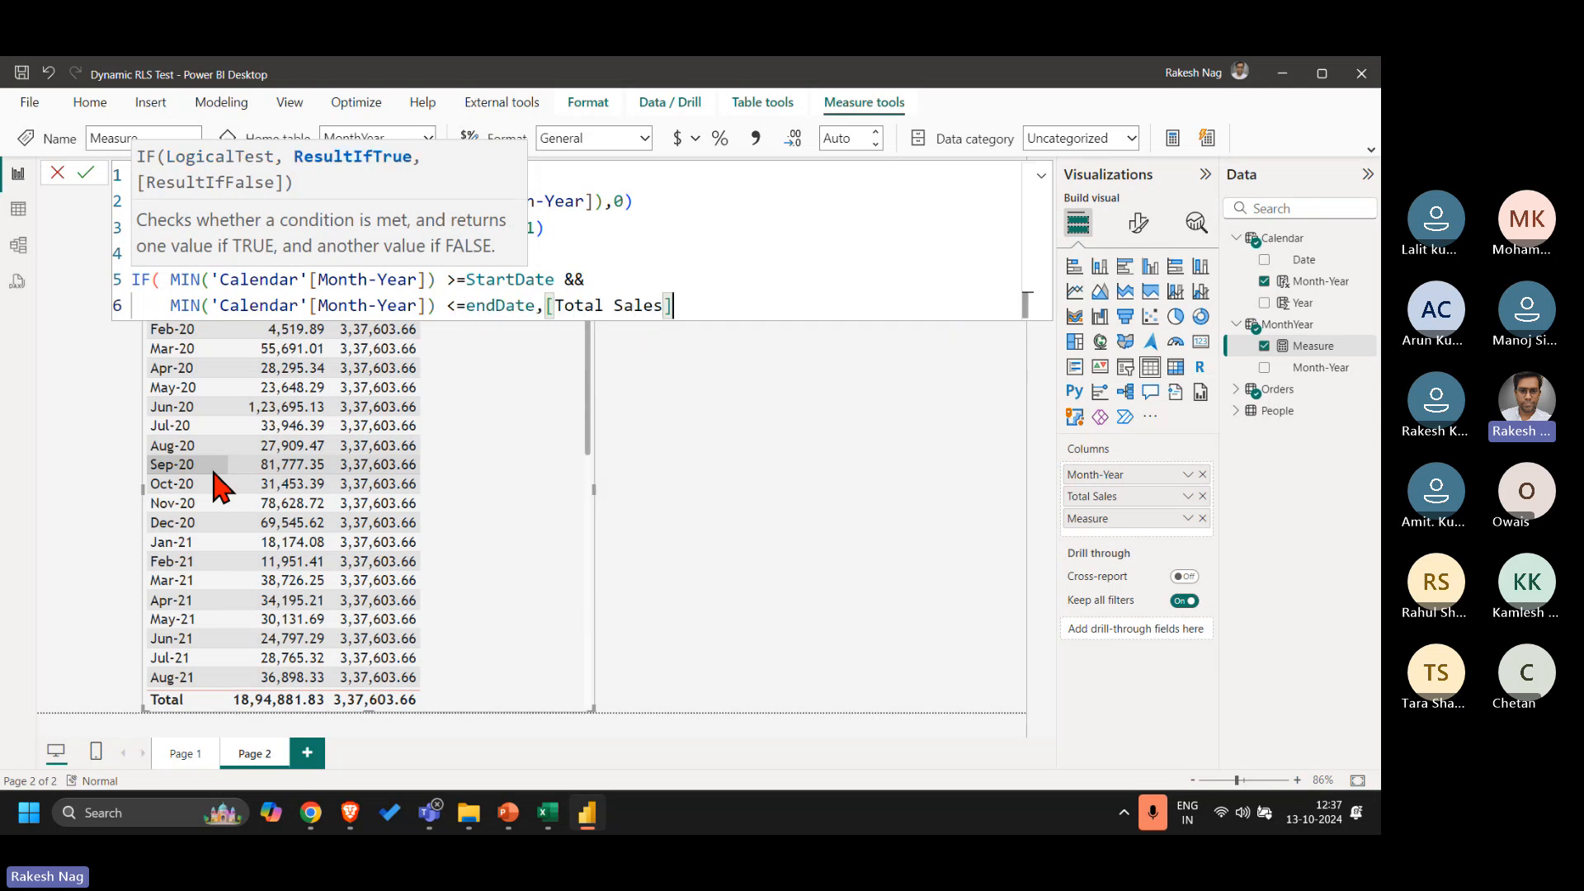
type(")")
key("Return")
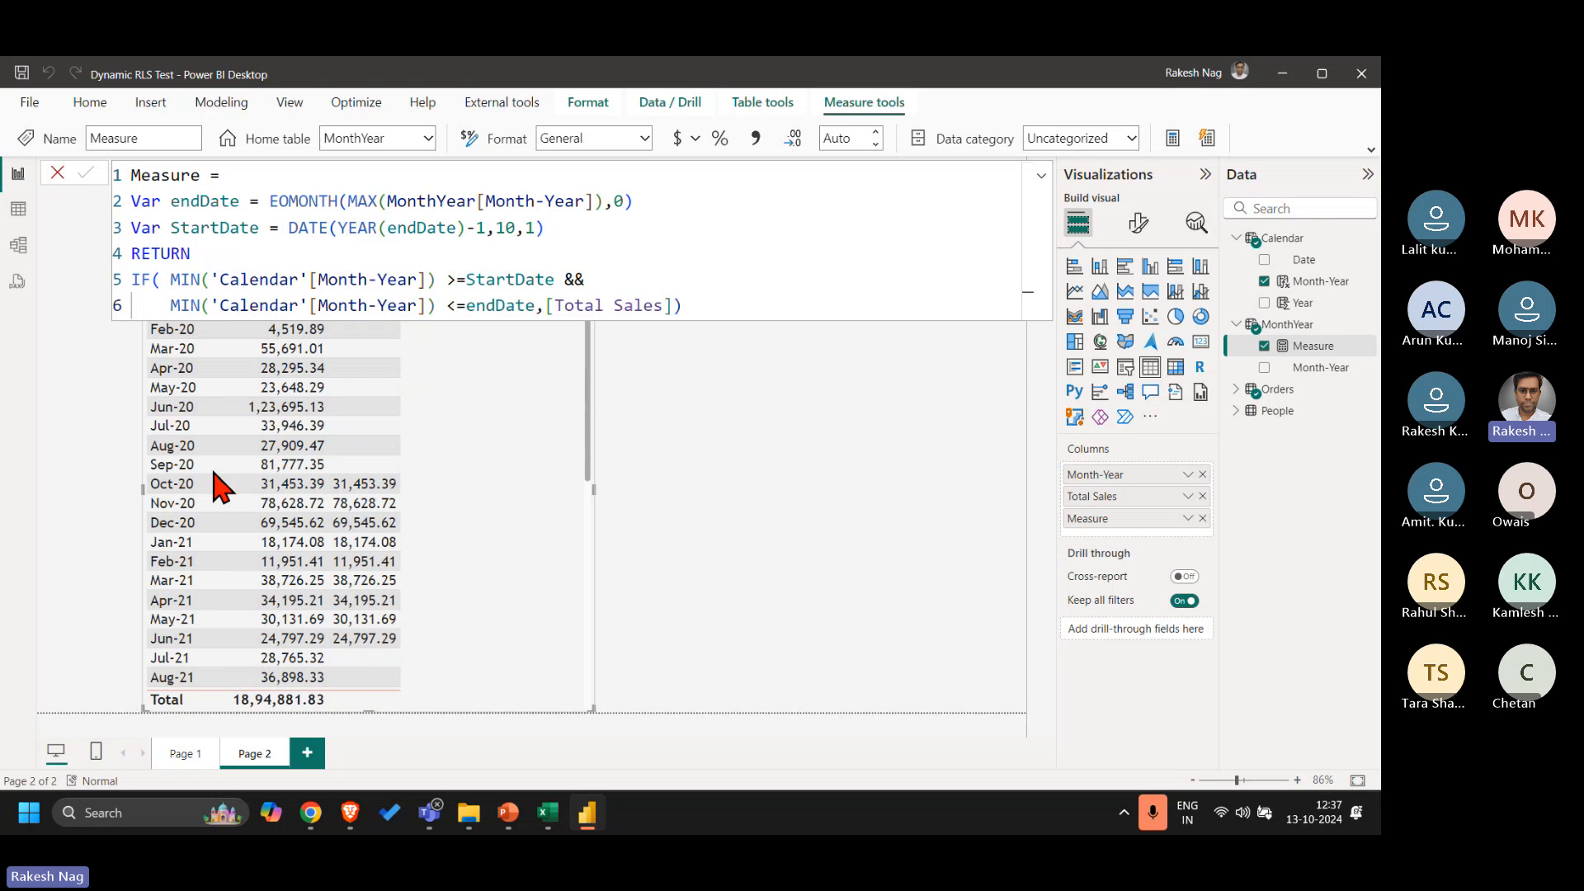
left_click(58, 173)
scroll(498, 531, "down", 2)
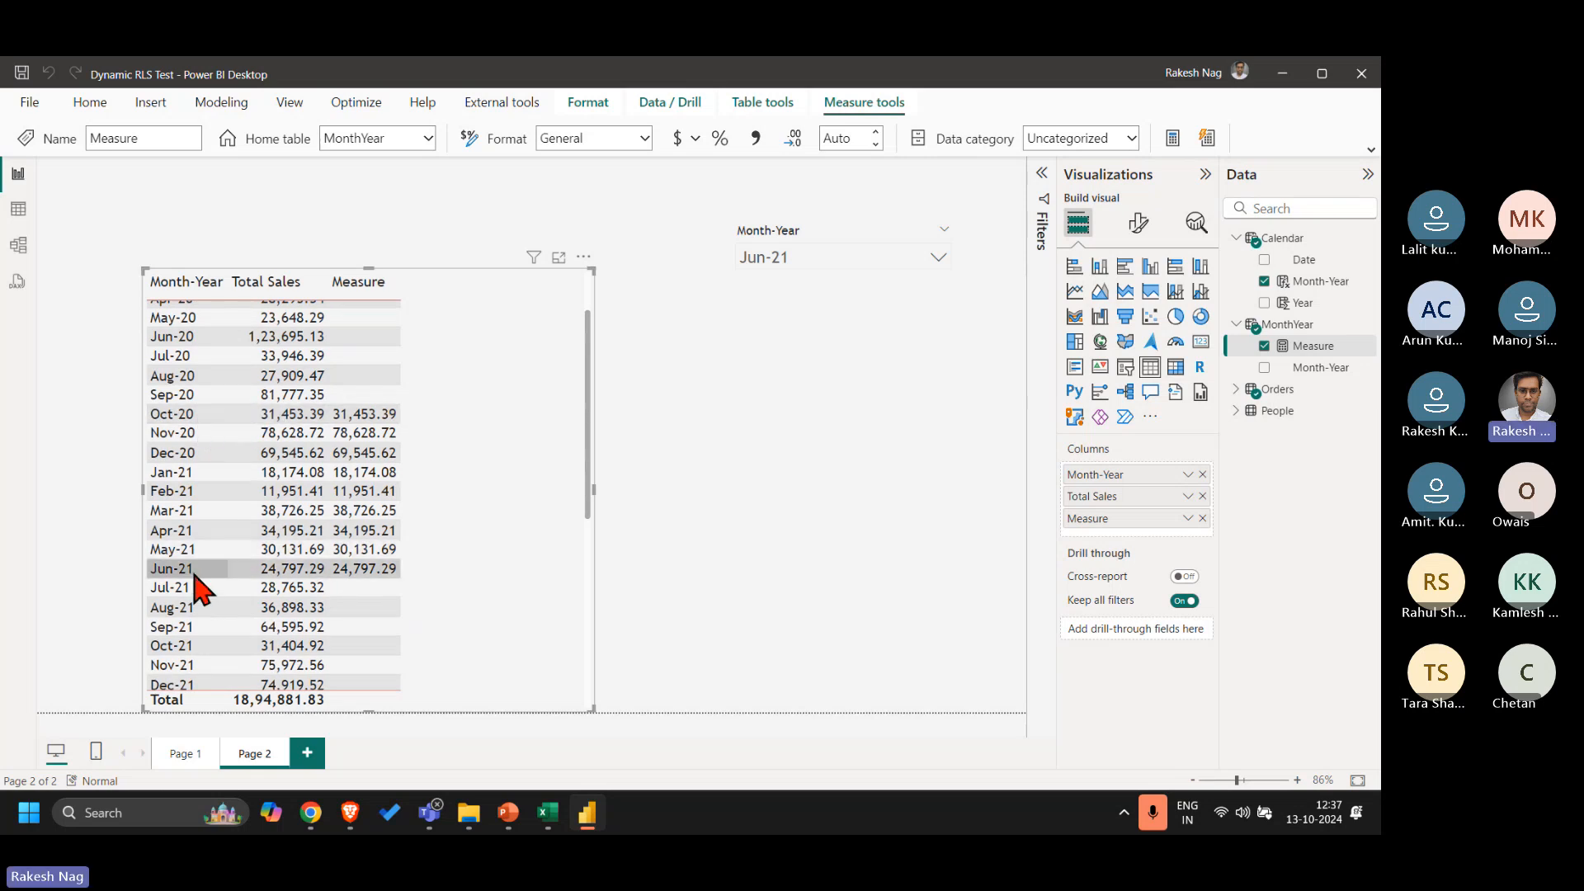
Step: Set the Month-Year slicer to Aug-22 and check the measure's rows in the table
left_click(825, 261)
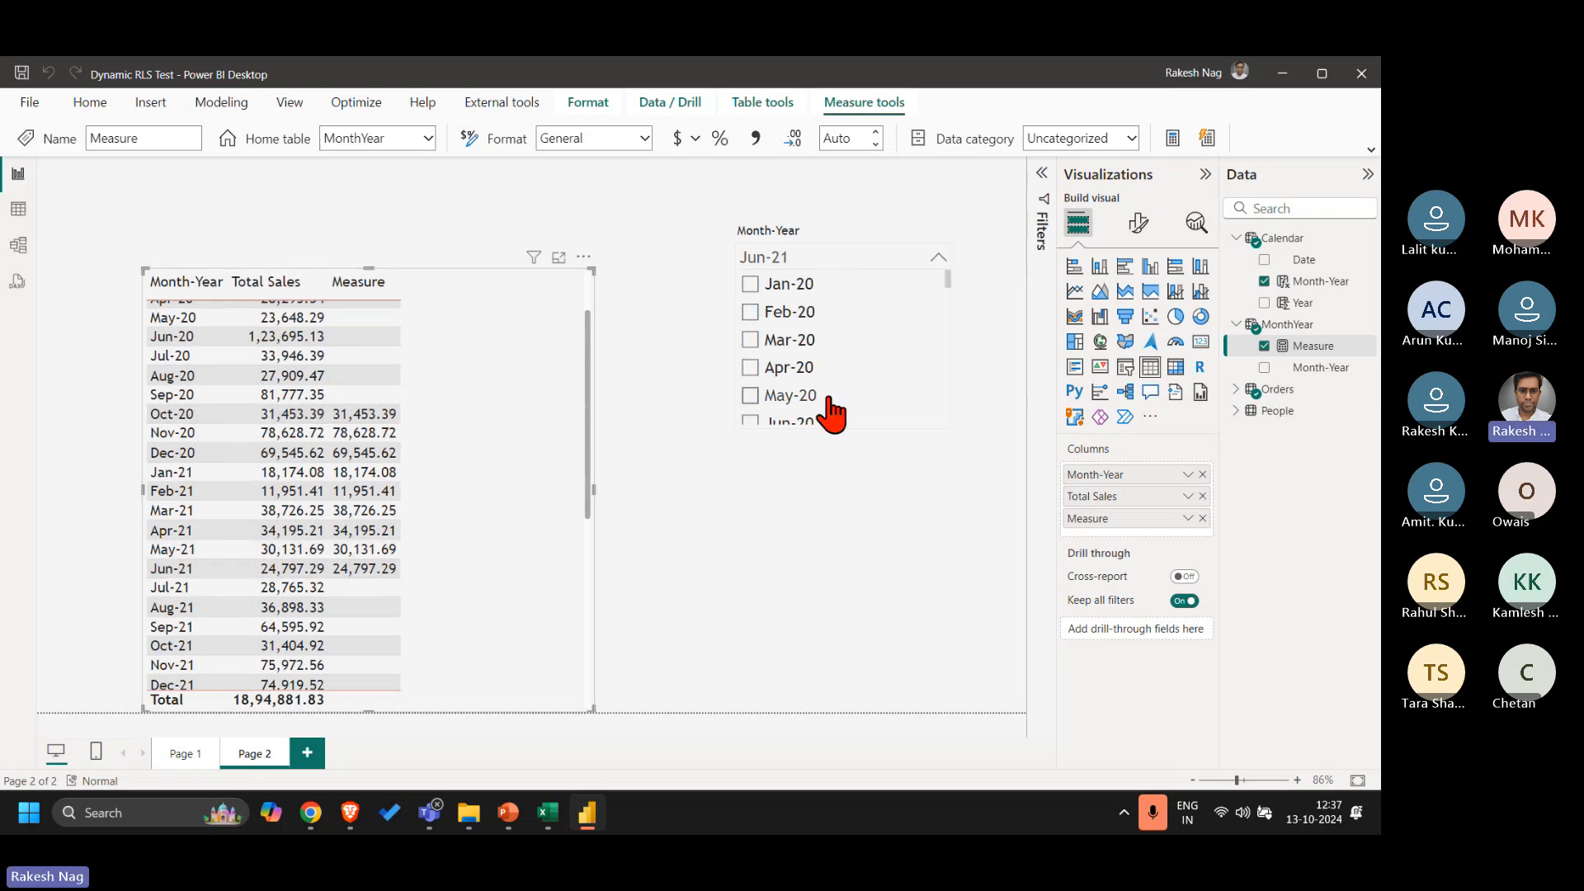
scroll(830, 407, "down", 8)
scroll(831, 402, "up", 1)
scroll(866, 365, "down", 3)
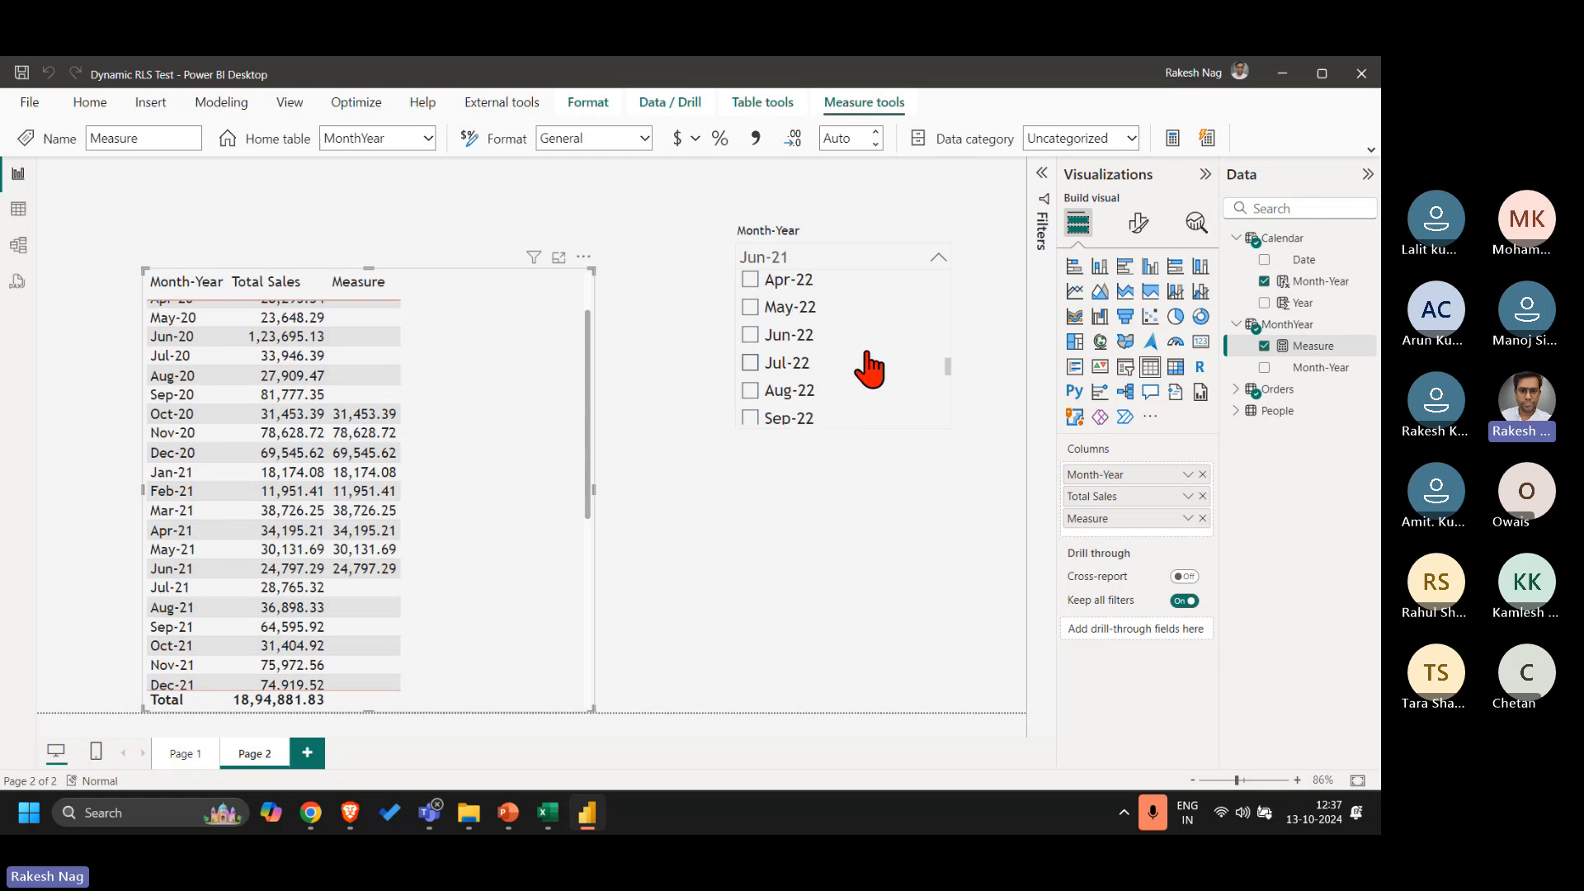
left_click(779, 331)
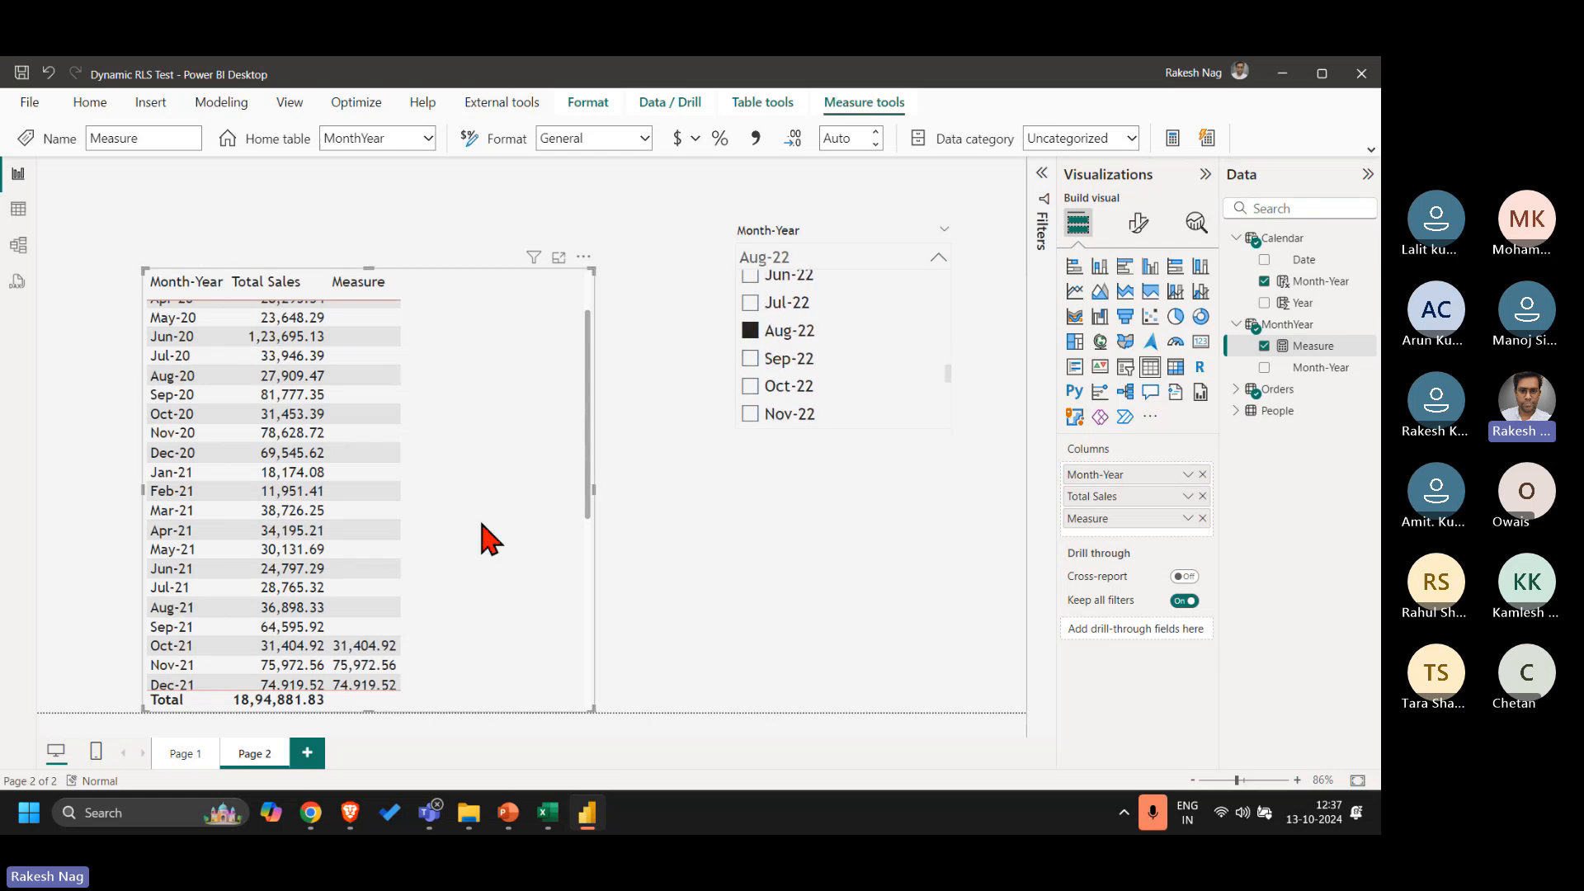
scroll(489, 538, "down", 4)
scroll(489, 537, "down", 1)
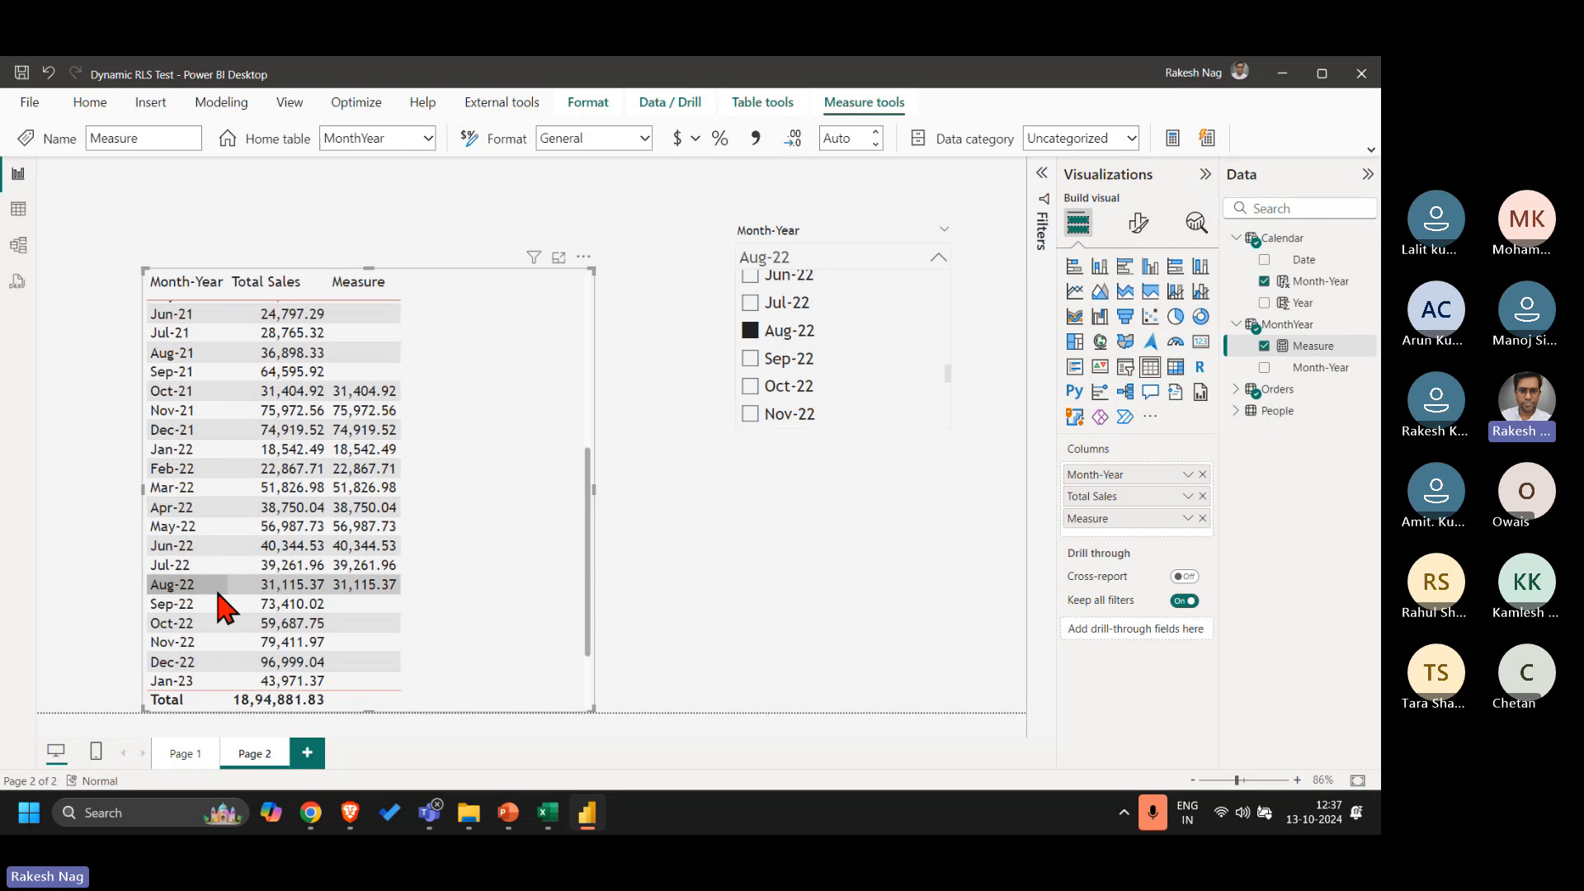
left_click(513, 489)
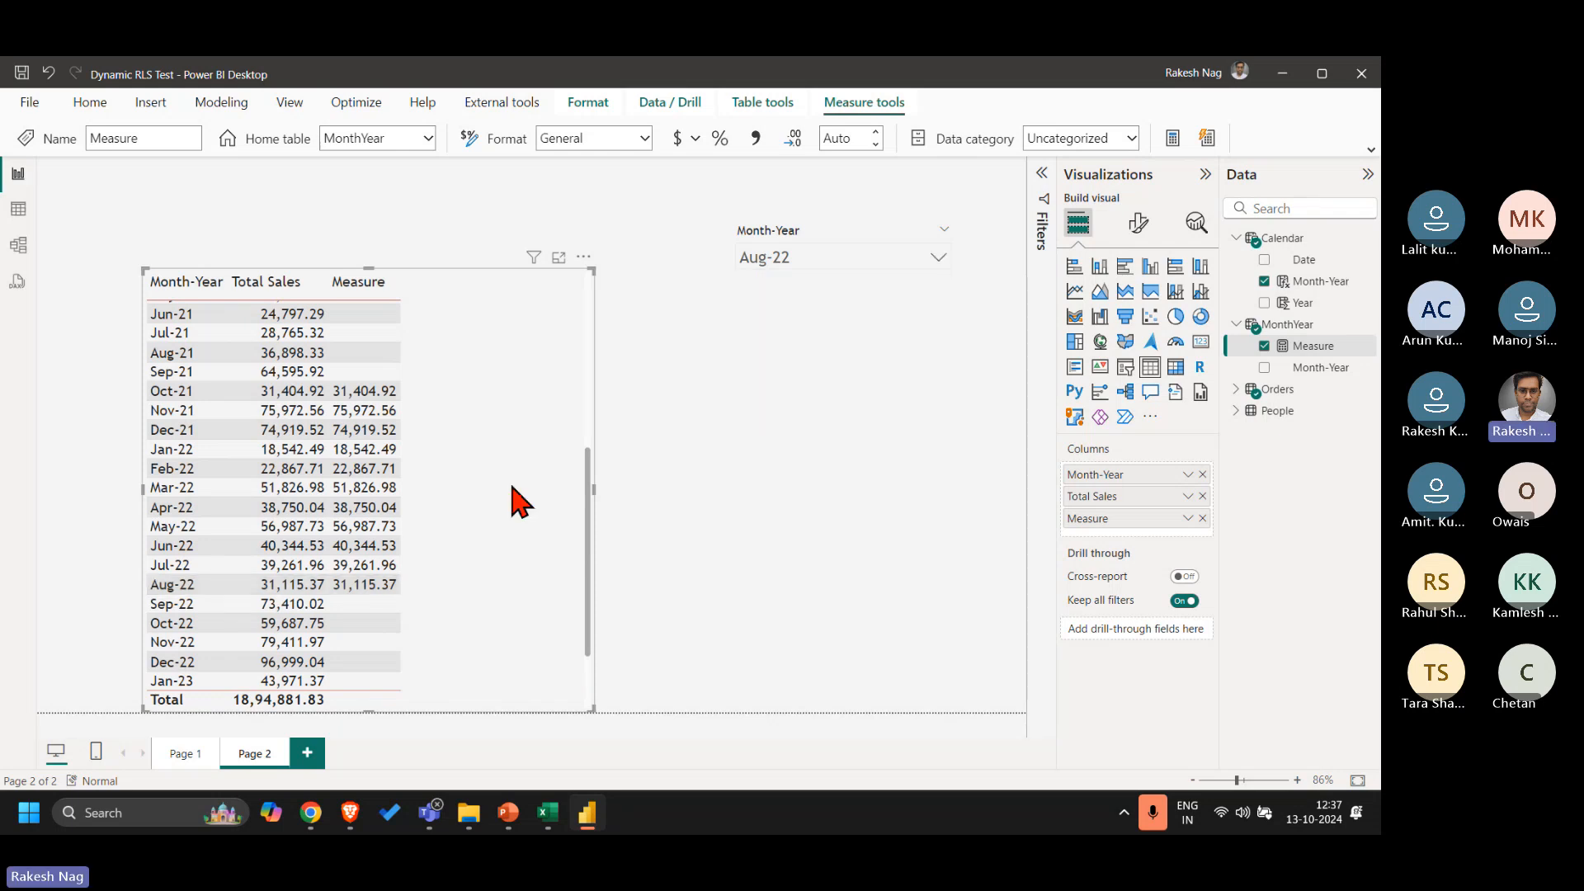
Step: Remove Total Sales from the table and convert it to a clustered column chart spanning the page width
left_click(1202, 496)
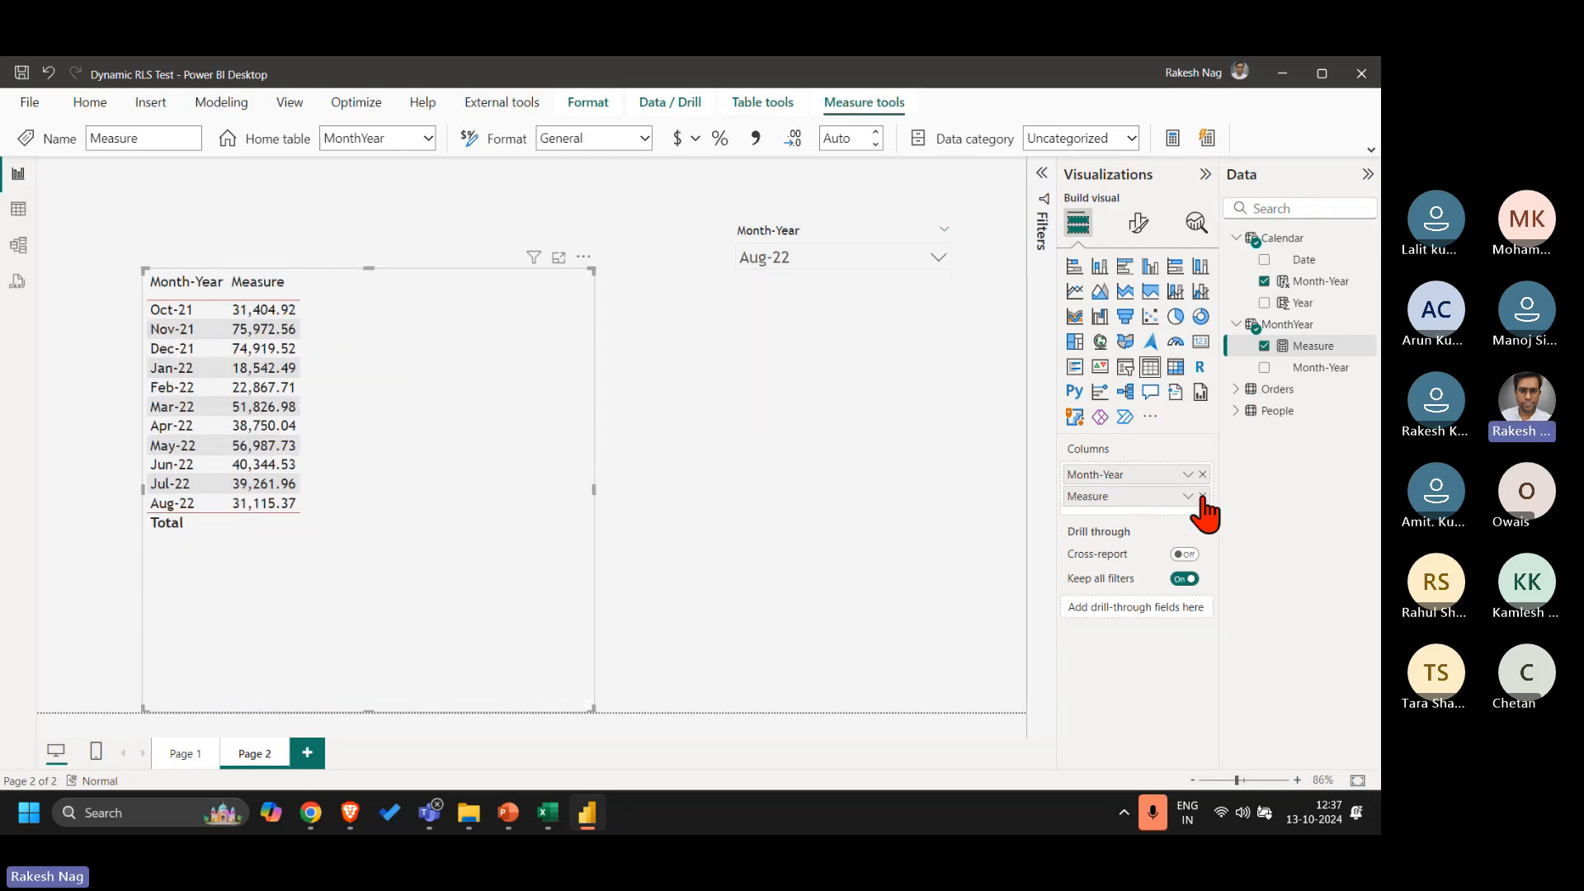
left_click(1150, 269)
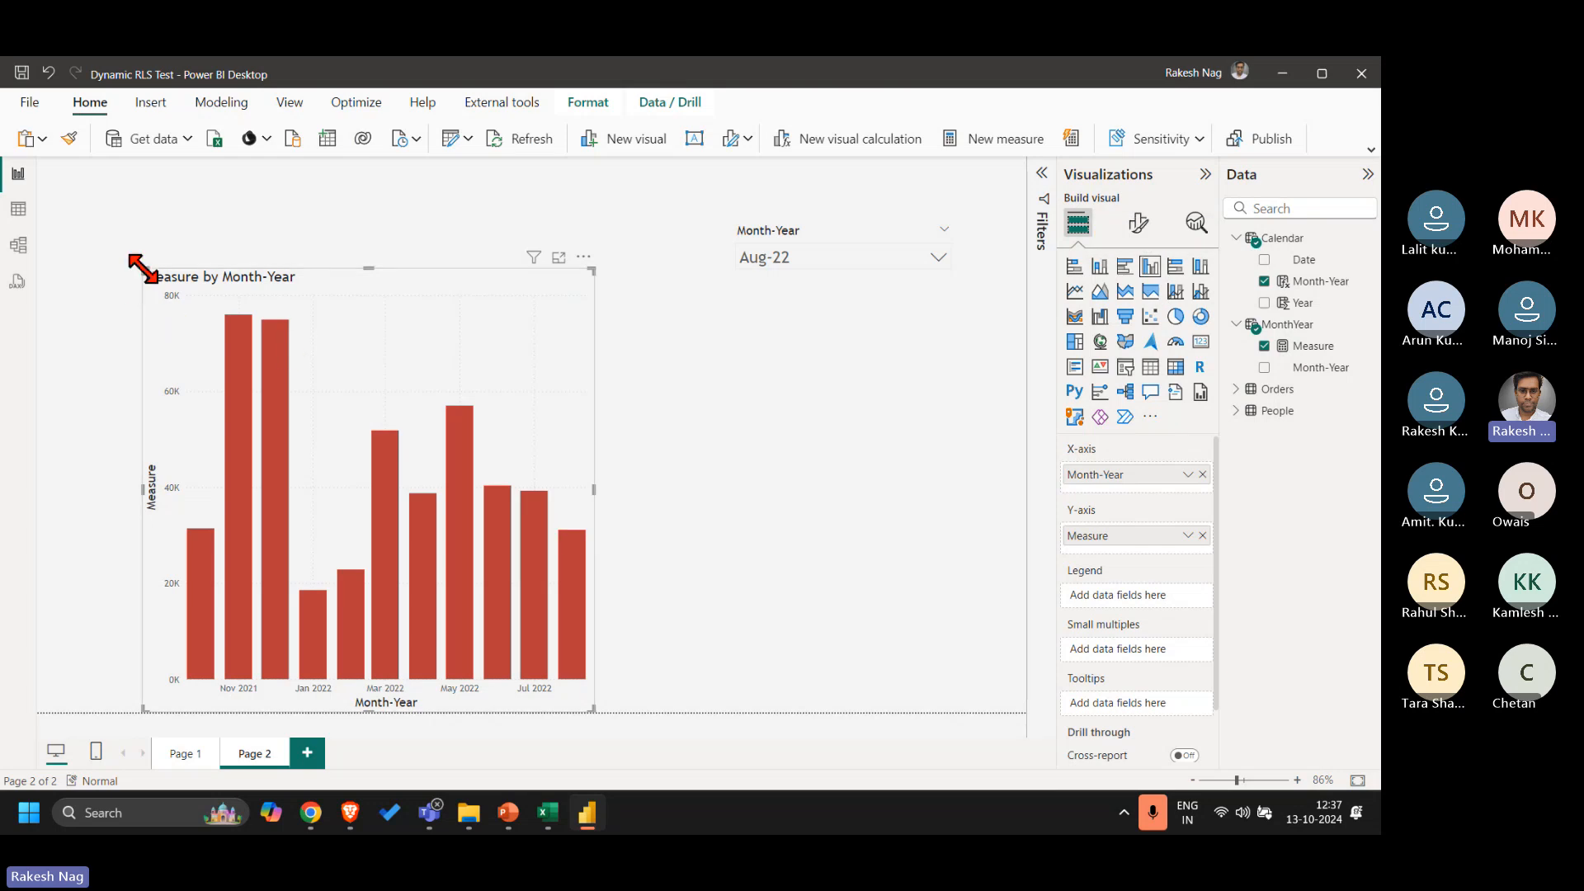
left_click_drag(143, 268, 39, 288)
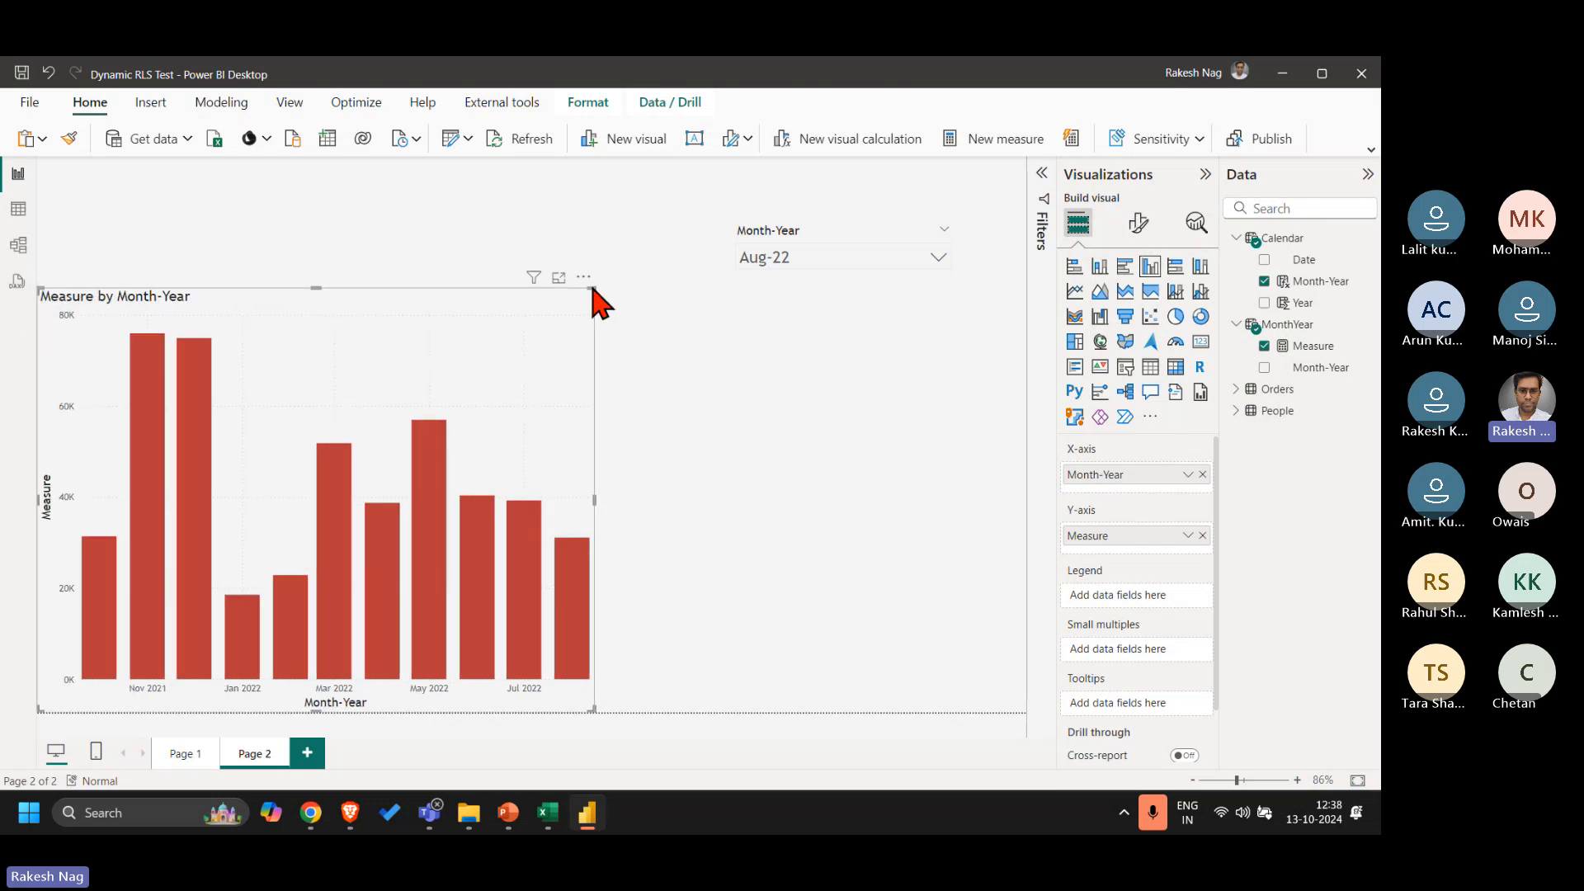
left_click_drag(592, 287, 1023, 304)
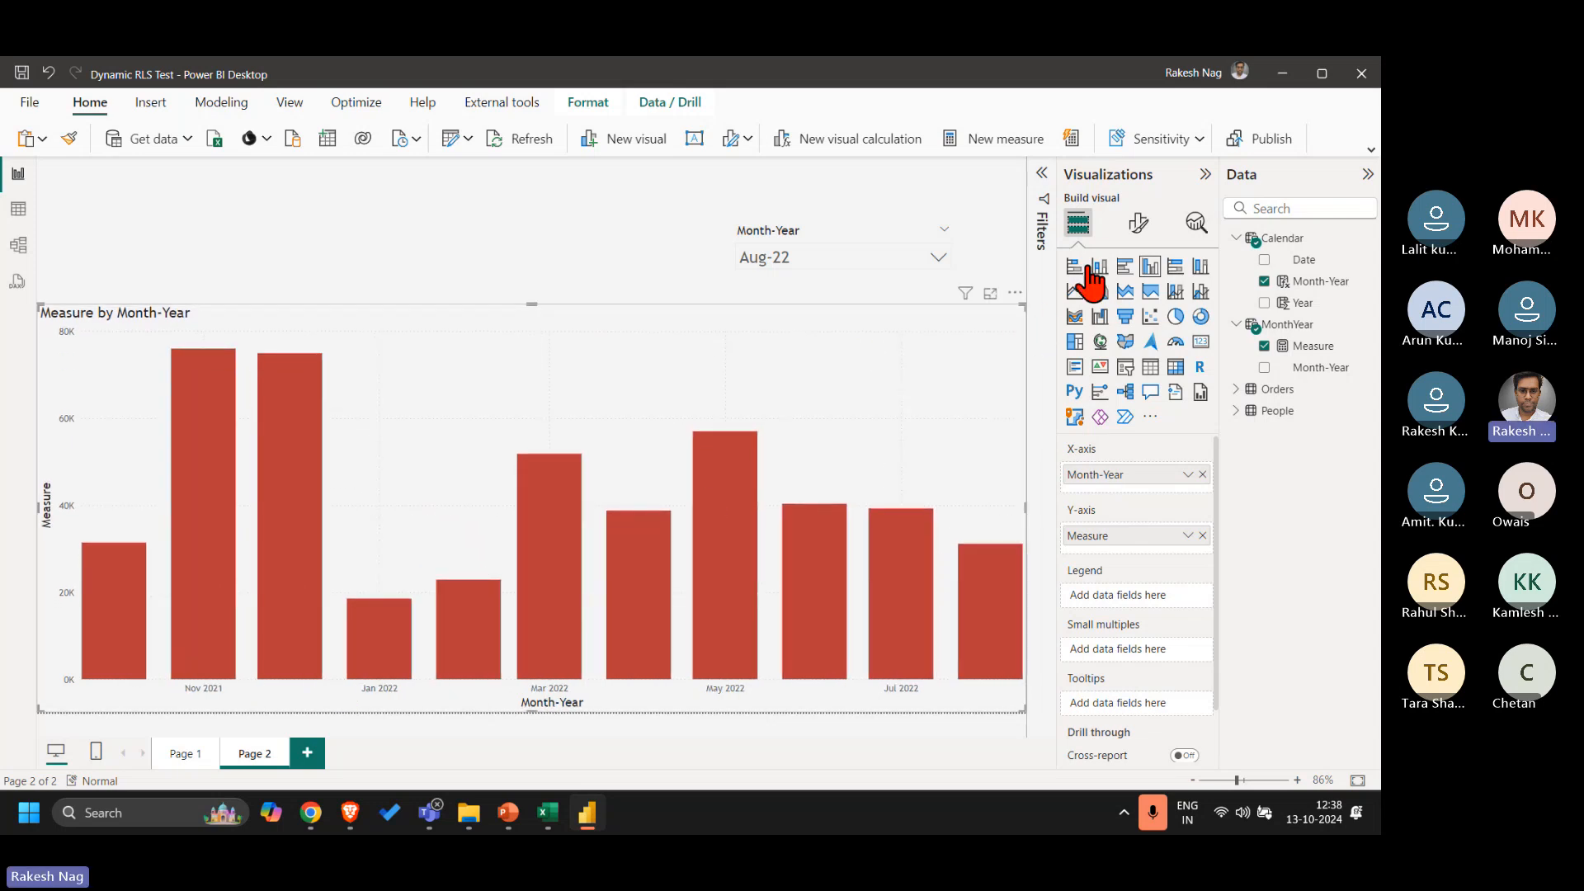
Step: Set the chart's X-axis type to Categorical and its values font size to 15
left_click(1139, 221)
left_click(1130, 348)
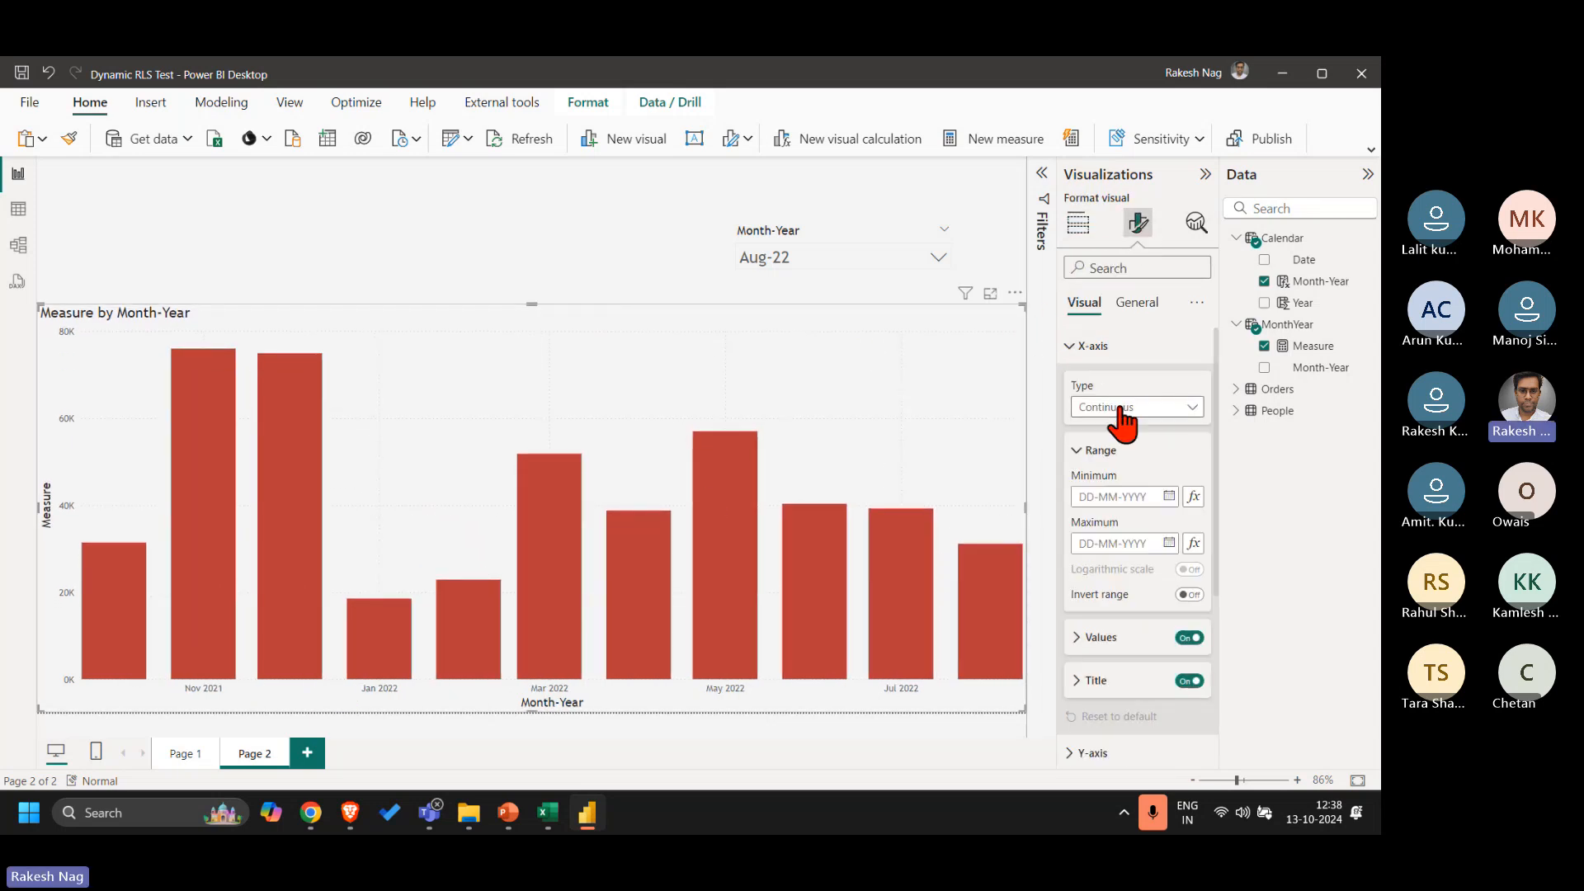
left_click(1115, 408)
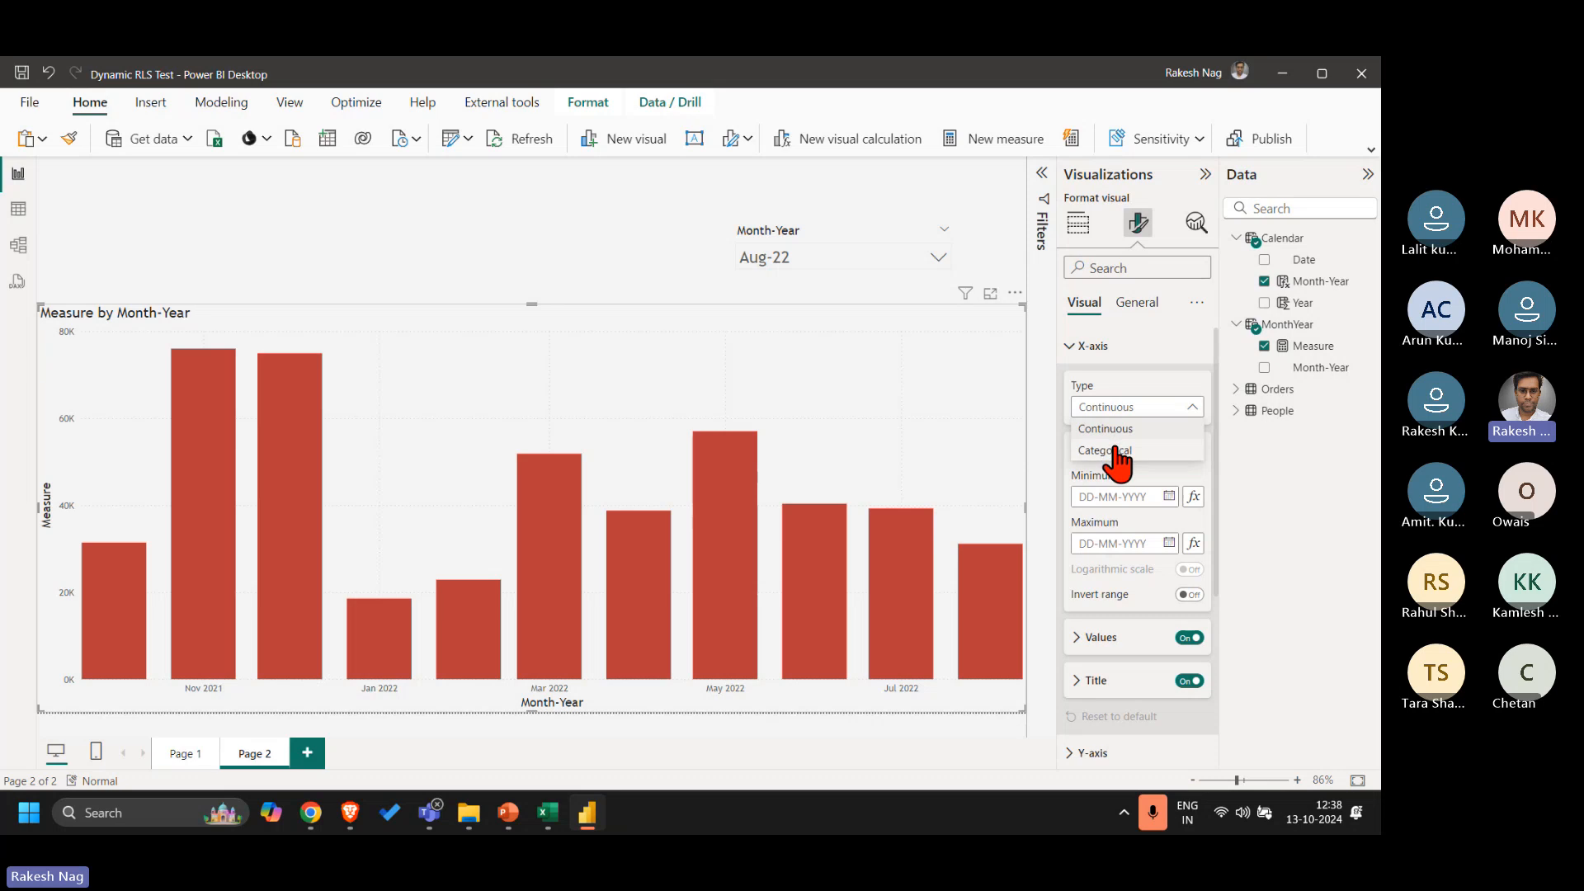
left_click(1112, 450)
left_click(1115, 452)
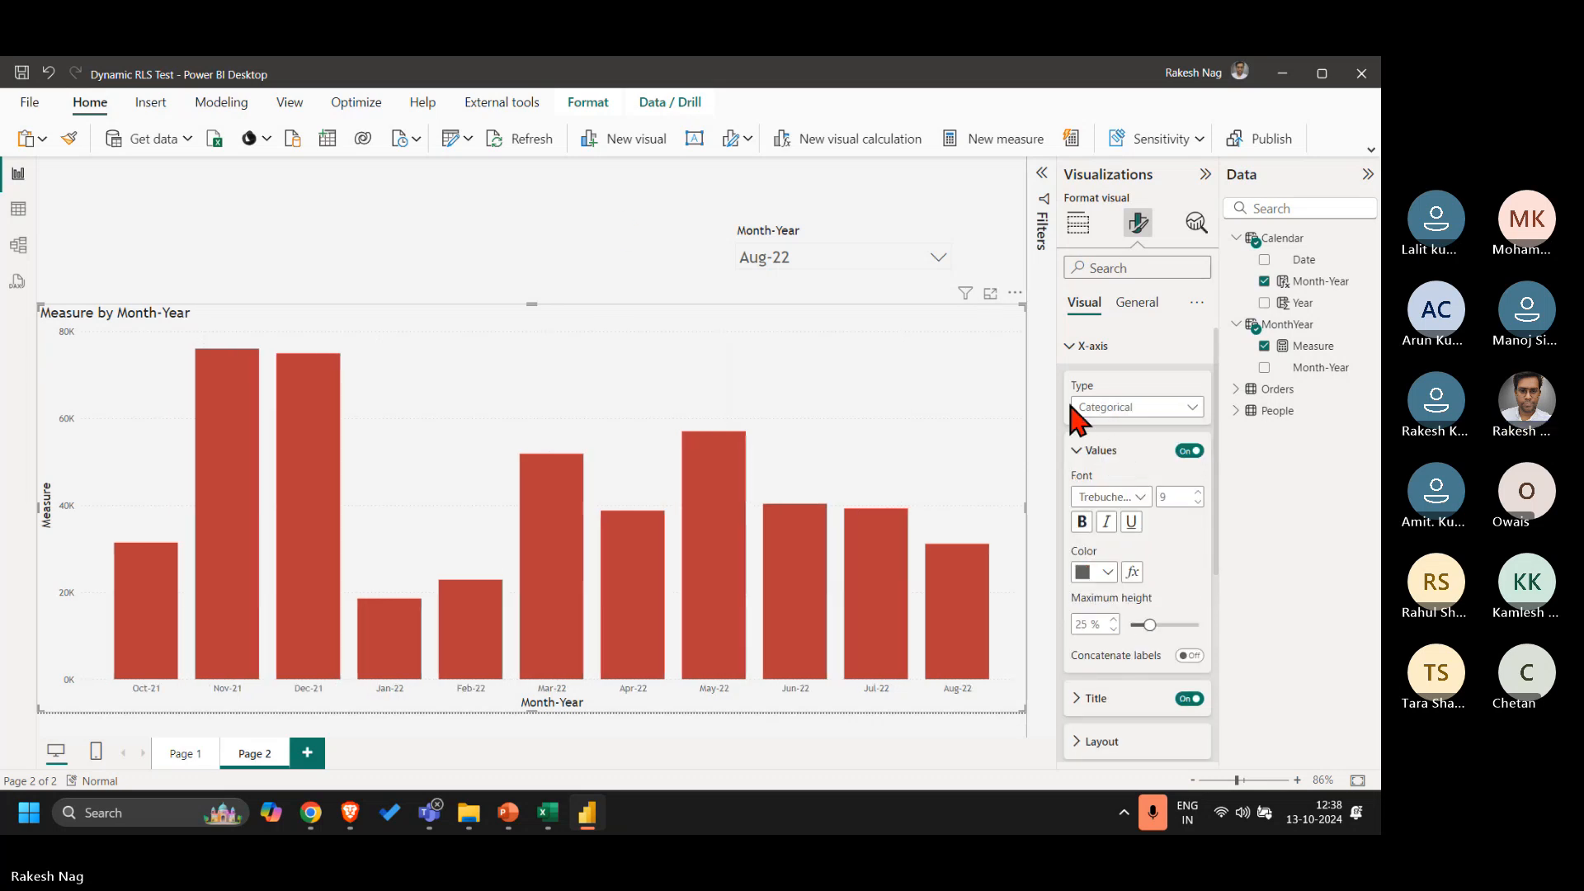
double_click(1167, 495)
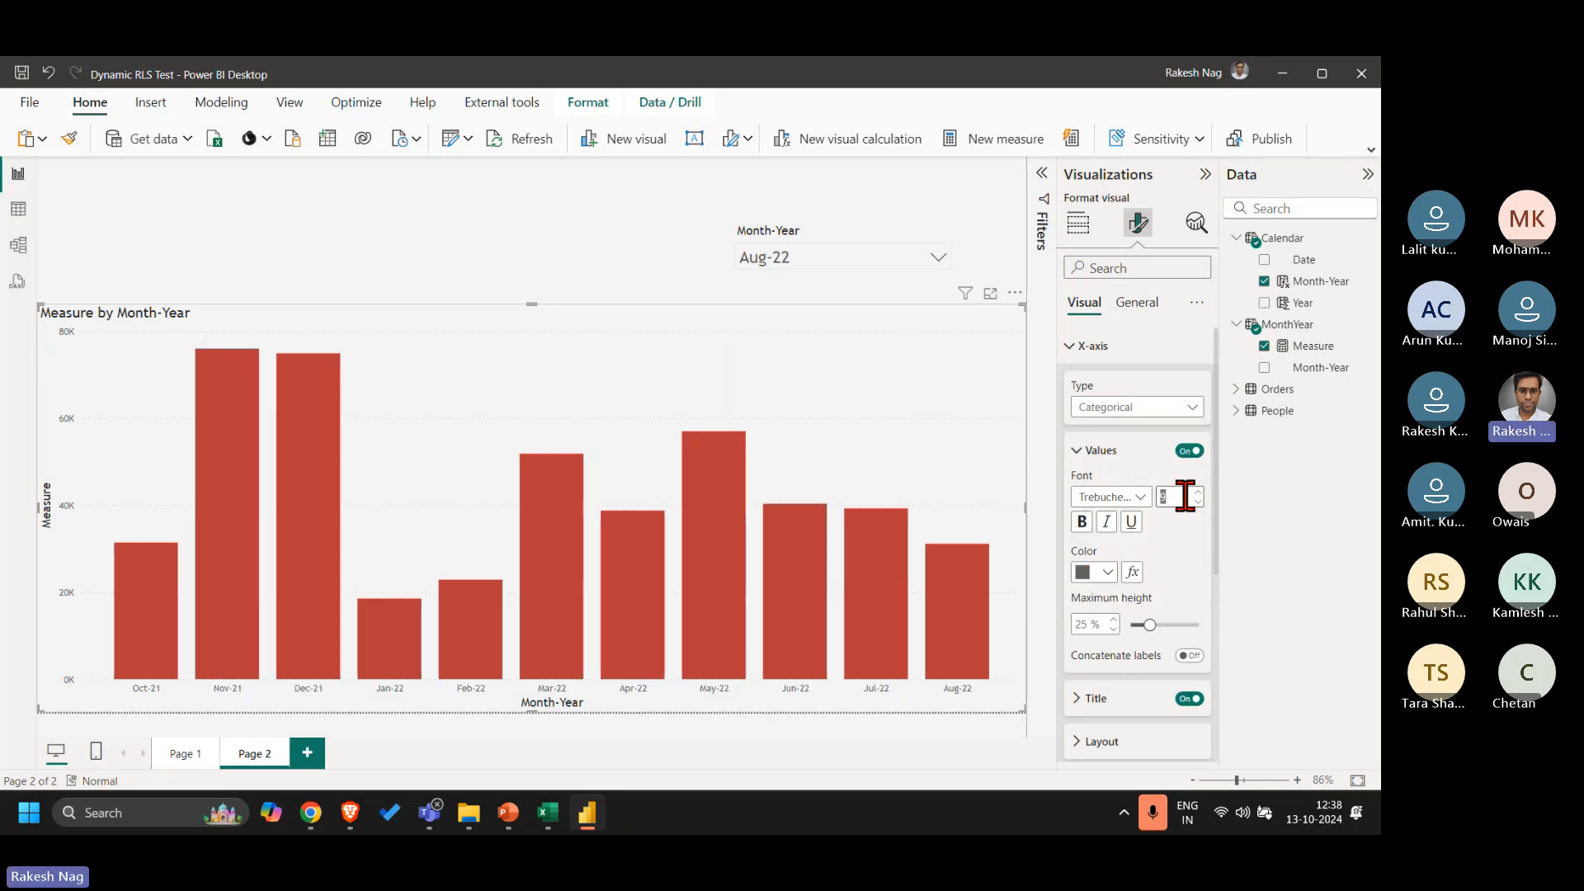
type("10")
key("Return")
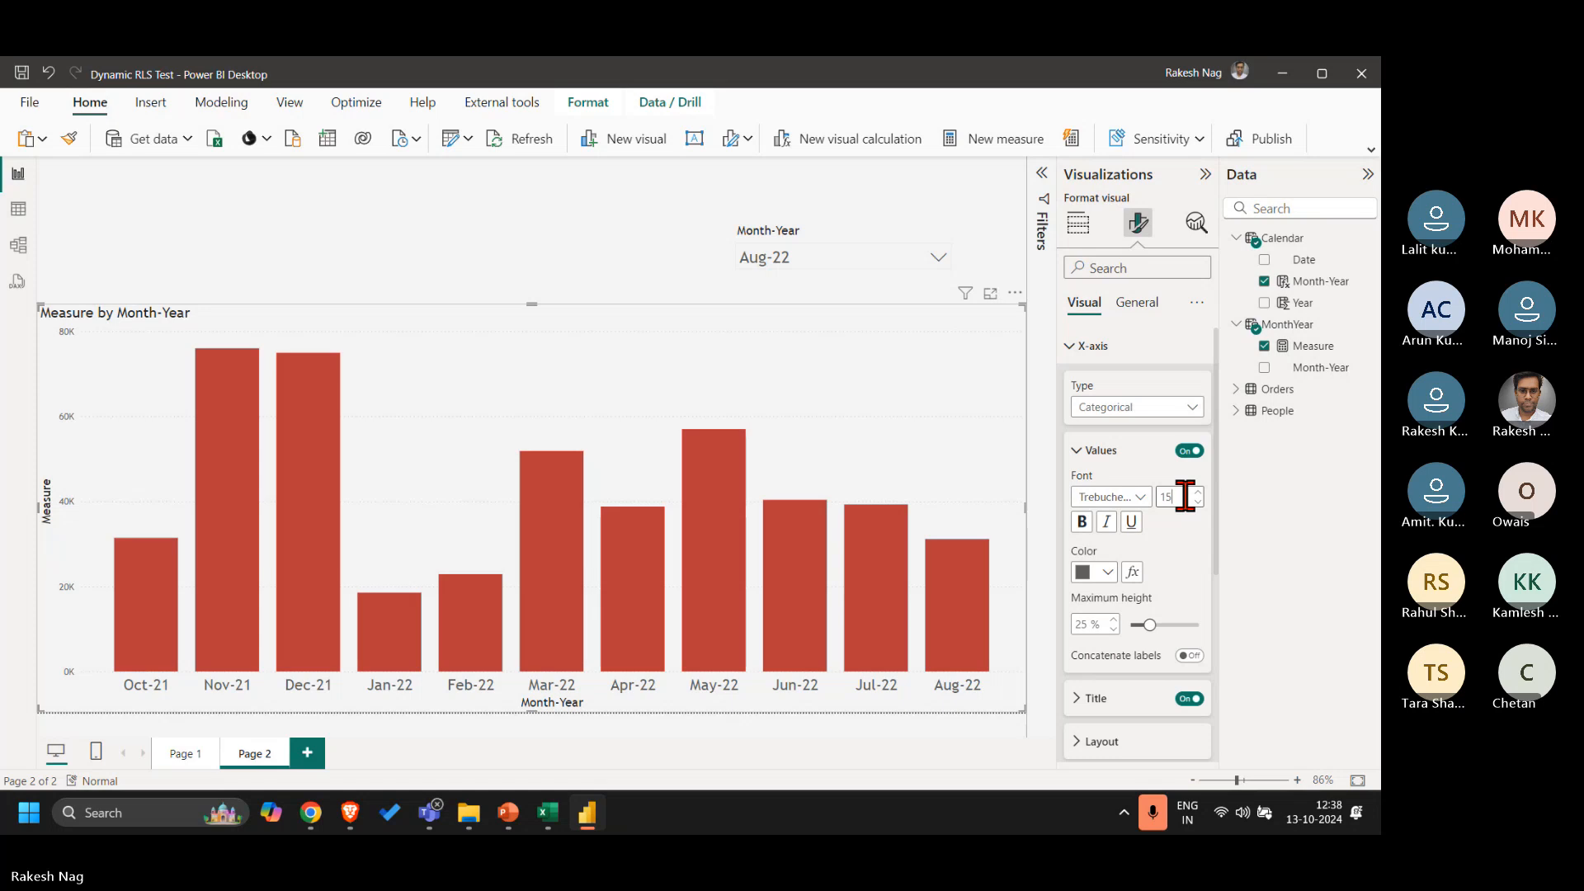
left_click(607, 266)
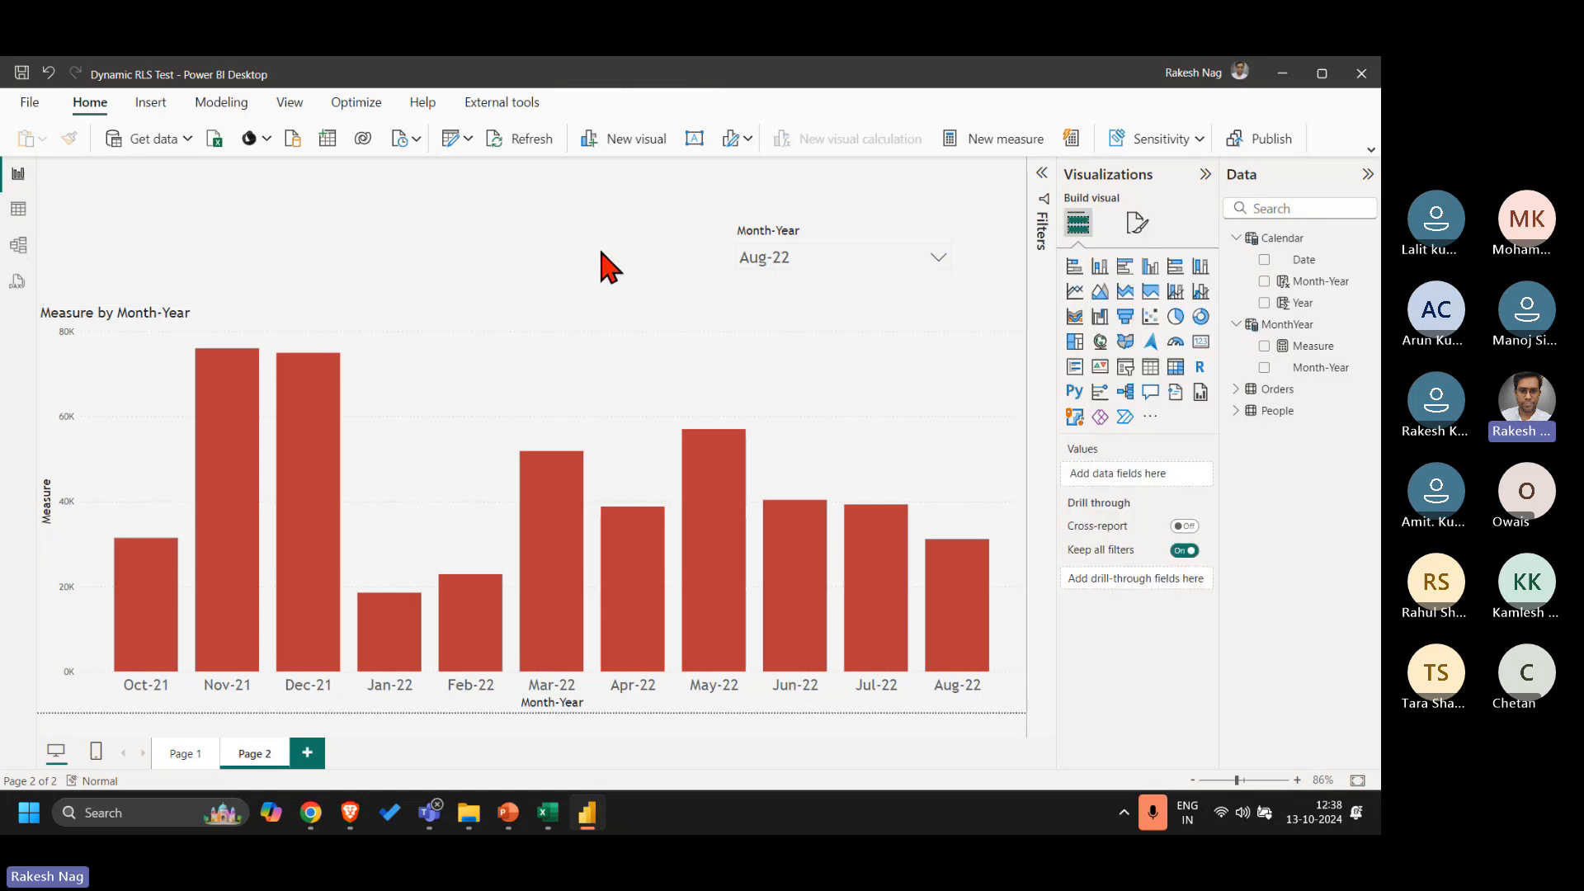
Step: Select the column chart and open the measure's formula
left_click(816, 368)
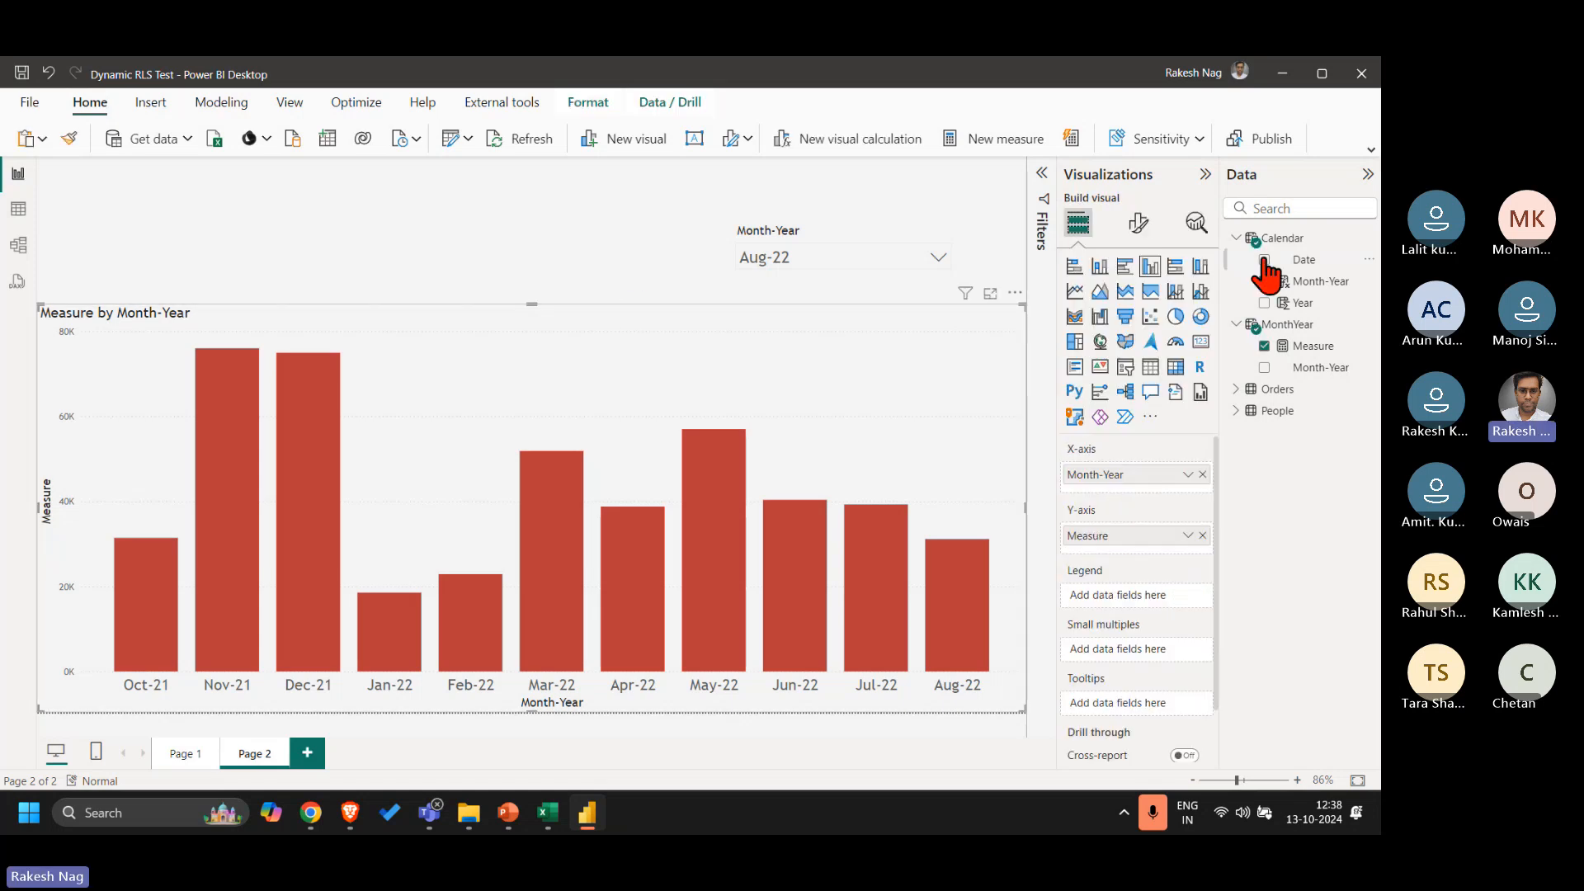
left_click(1308, 351)
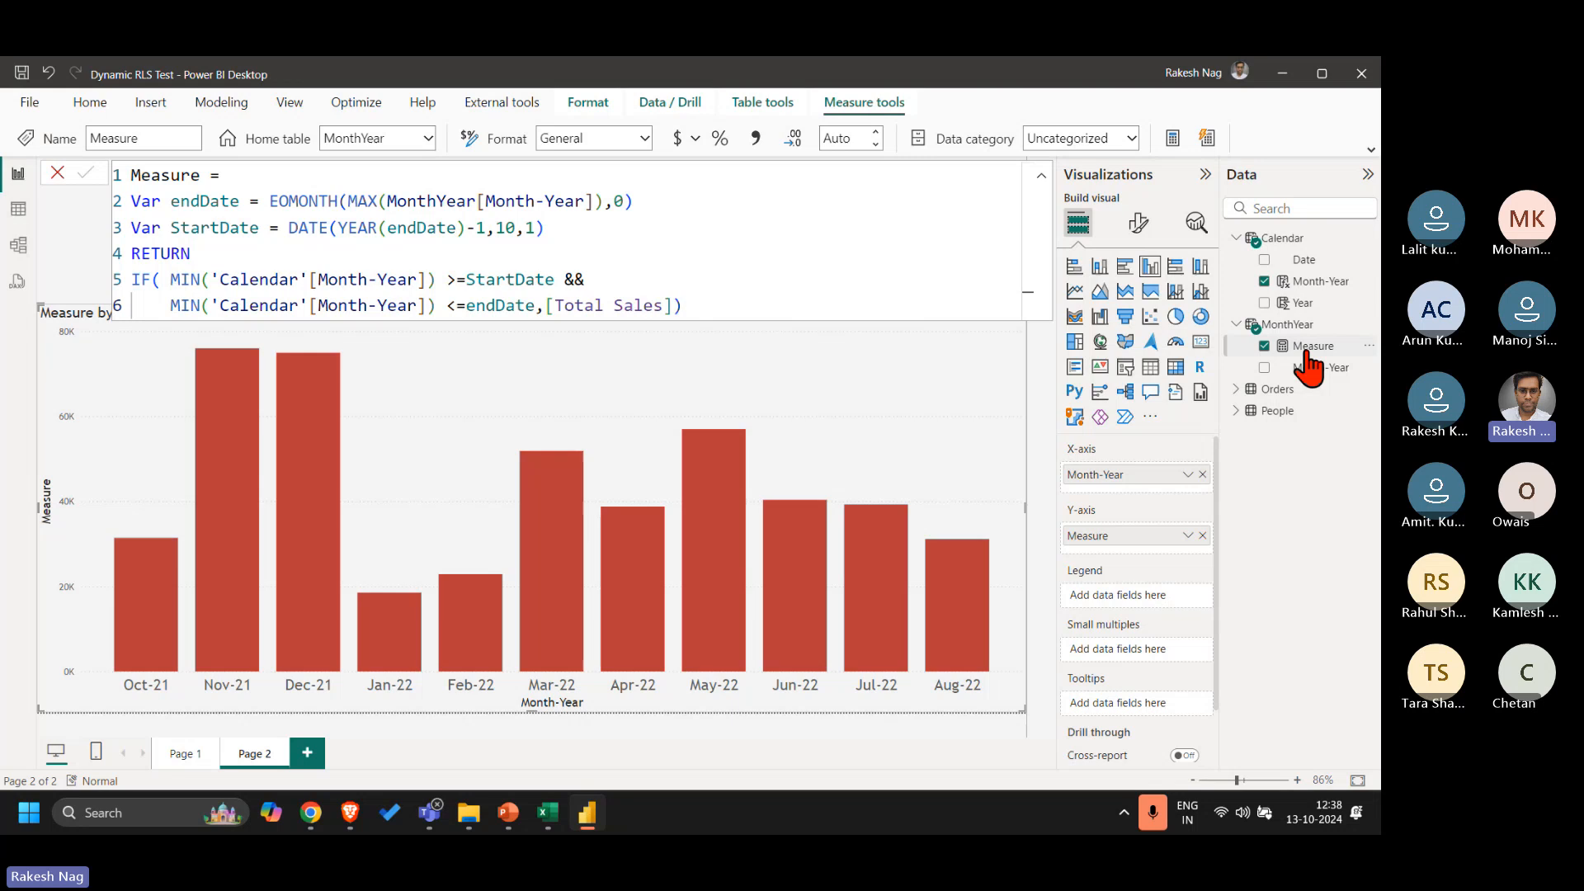
left_click(749, 312)
key("shift+Up")
key("shift+Home")
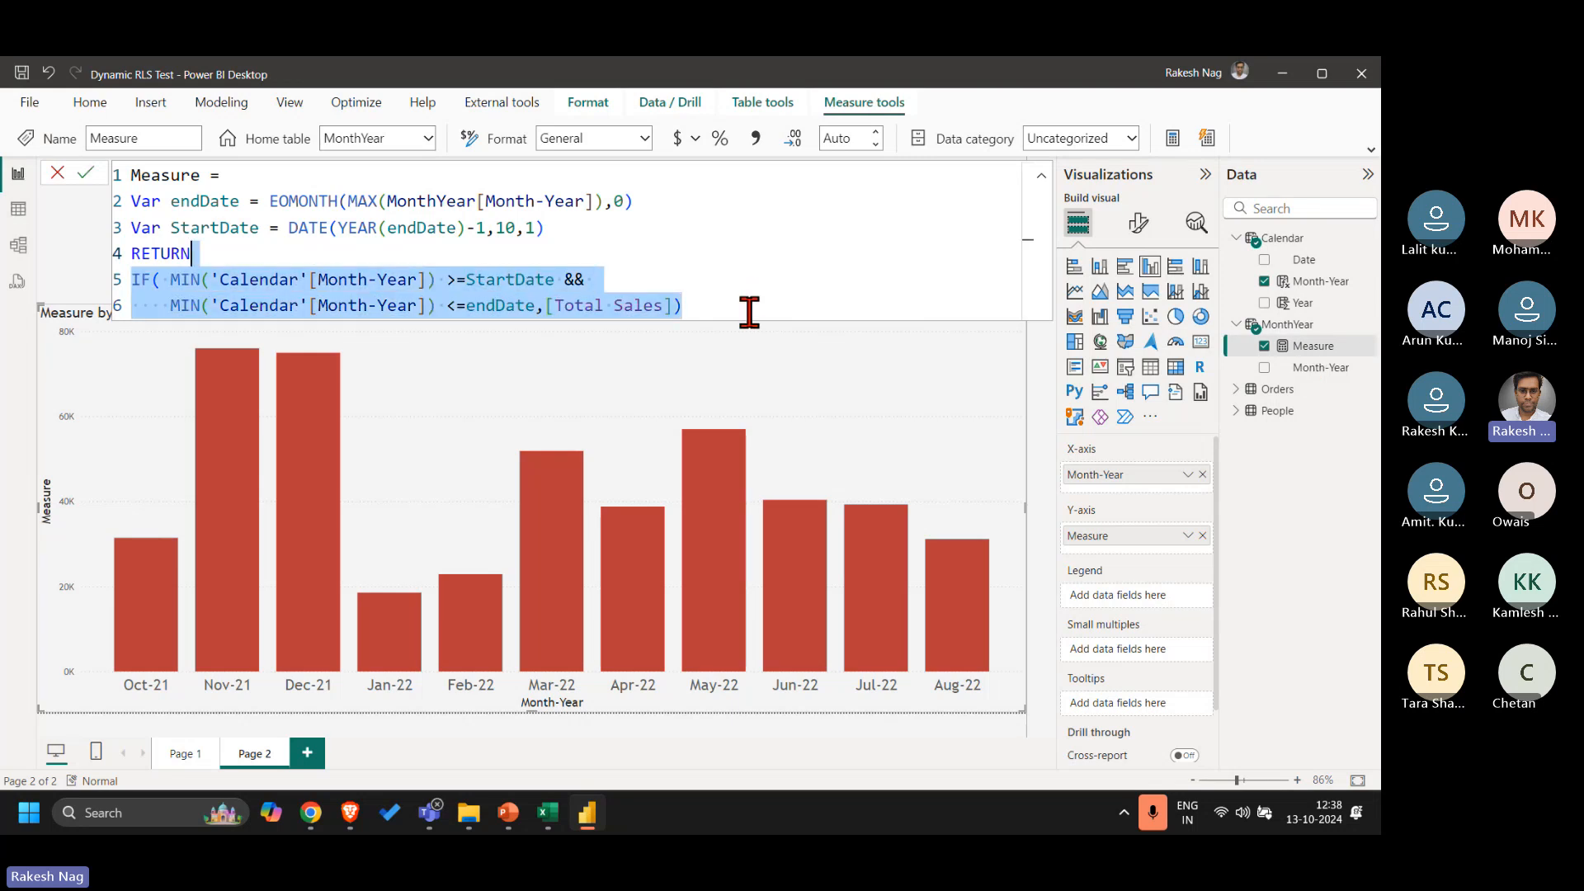
type("MIN('Calendar'[Month-Year])")
key("ctrl+z")
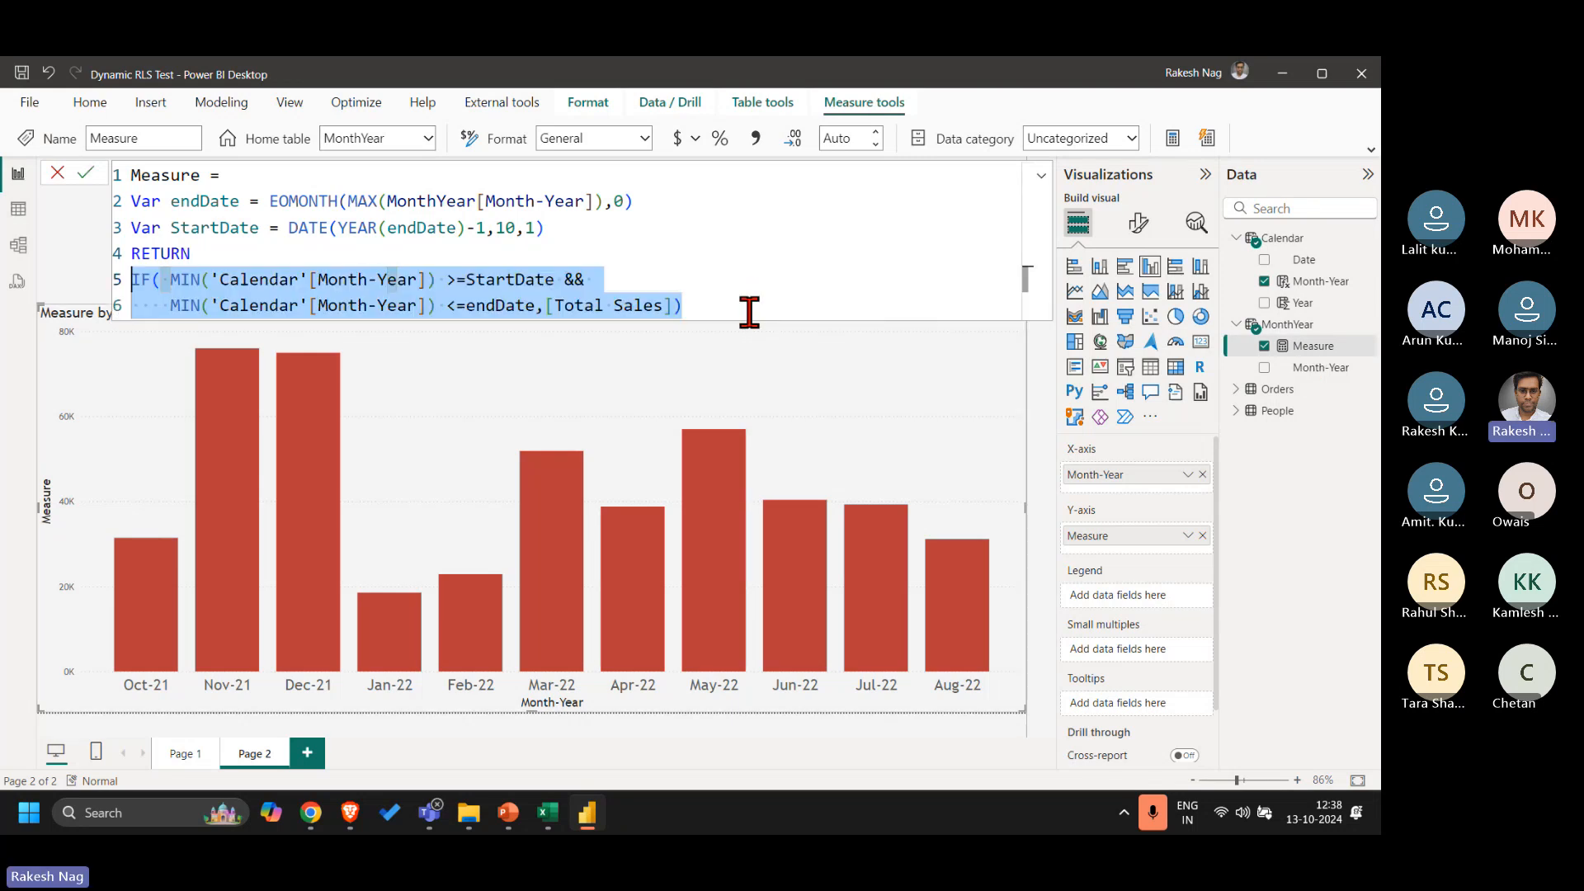
Step: Replace the IF expression after RETURN in the measure with a CALCULATE of [Total Sales] filtered by the DATESBETWEEN function
key("Left")
key("shift+Down")
key("shift+End")
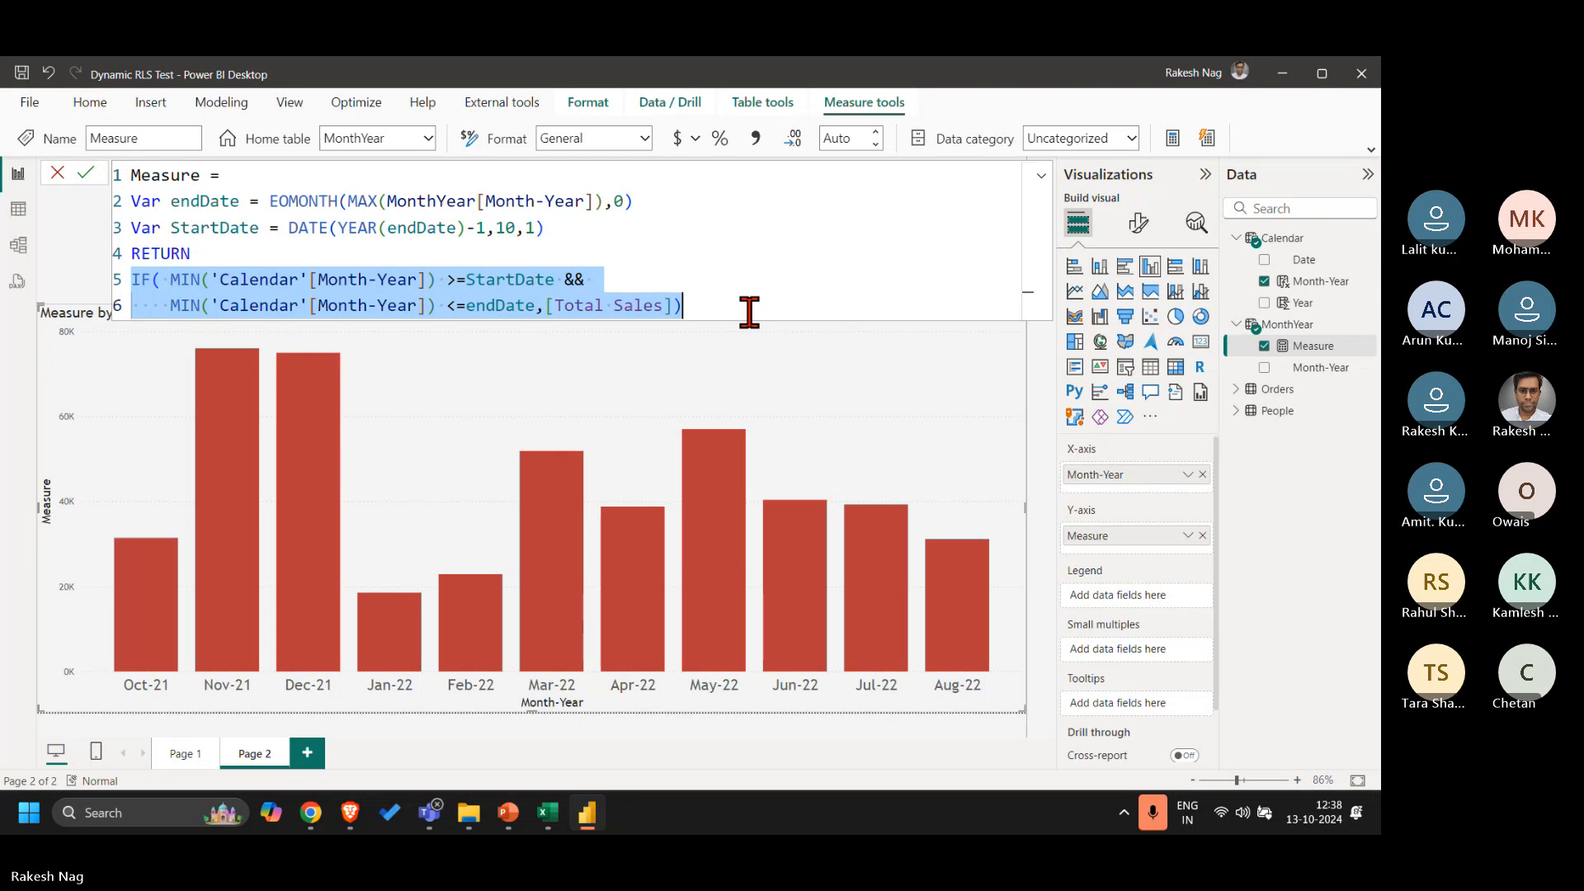
type("CALCULATE([to")
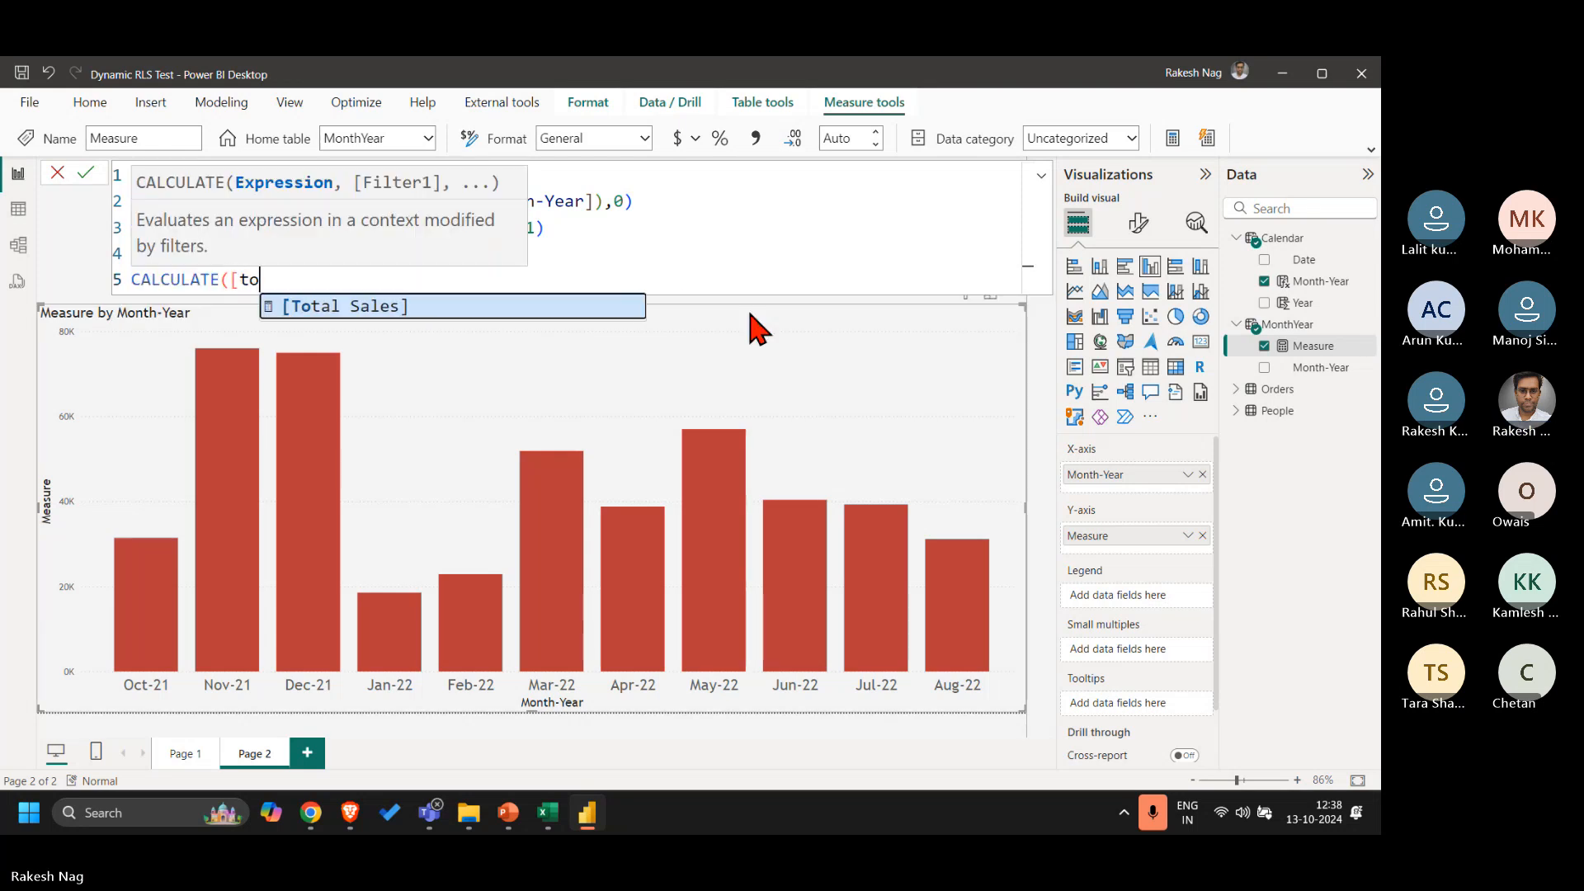
key("Tab")
type(",dates")
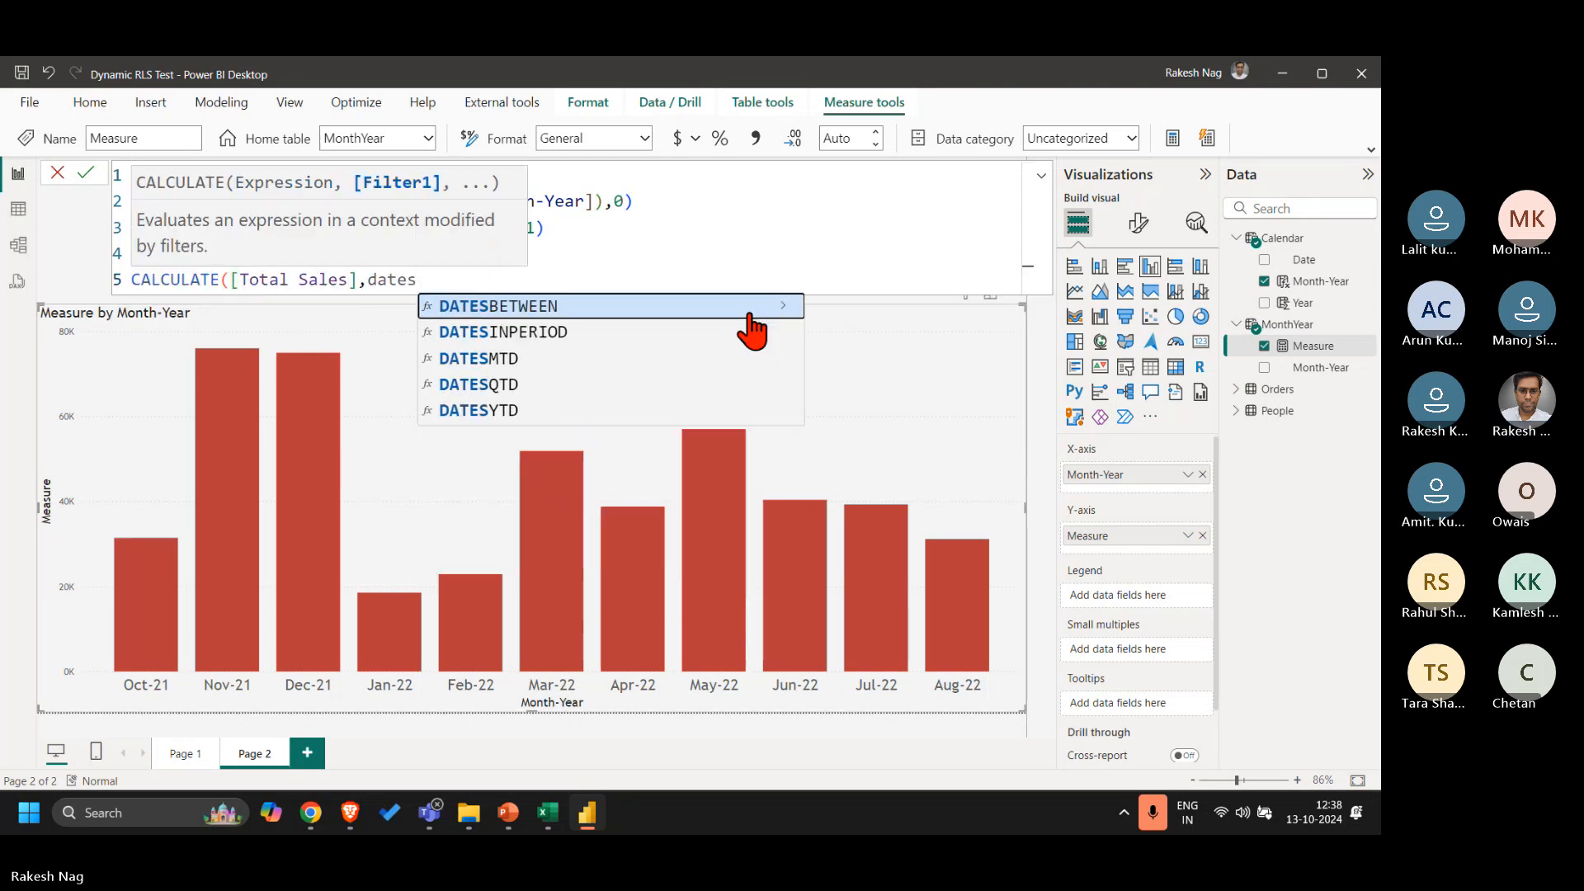
key("Tab")
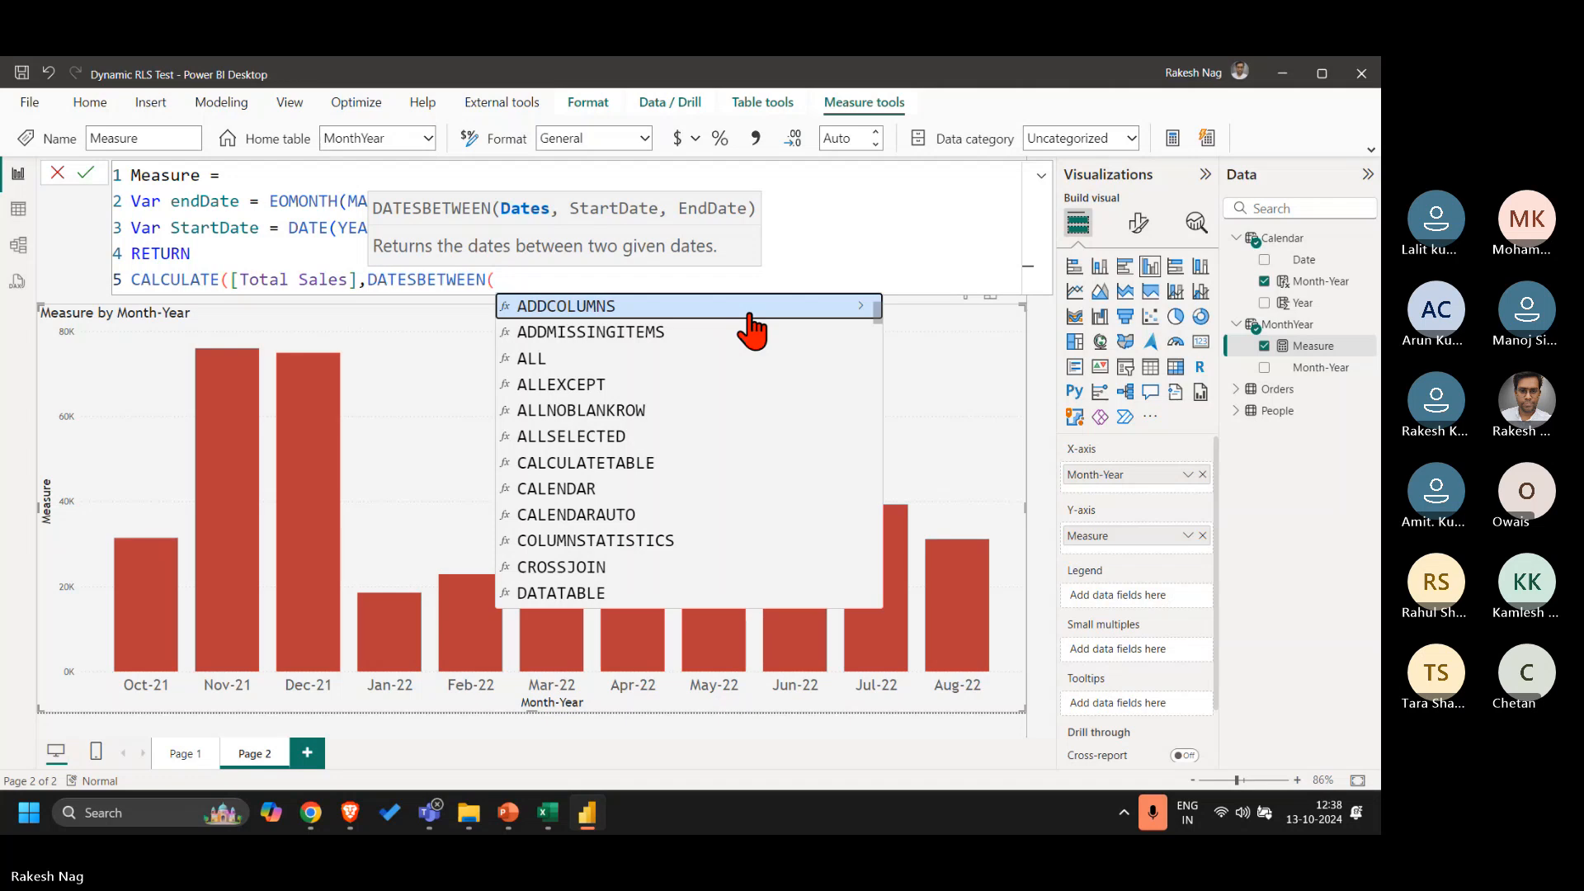
Step: Fill in the DATESBETWEEN arguments with 'Calendar'[Date], StartDate and endDate, and close the function
type("ca")
key("Up")
key("Up")
key("Up")
key("Tab")
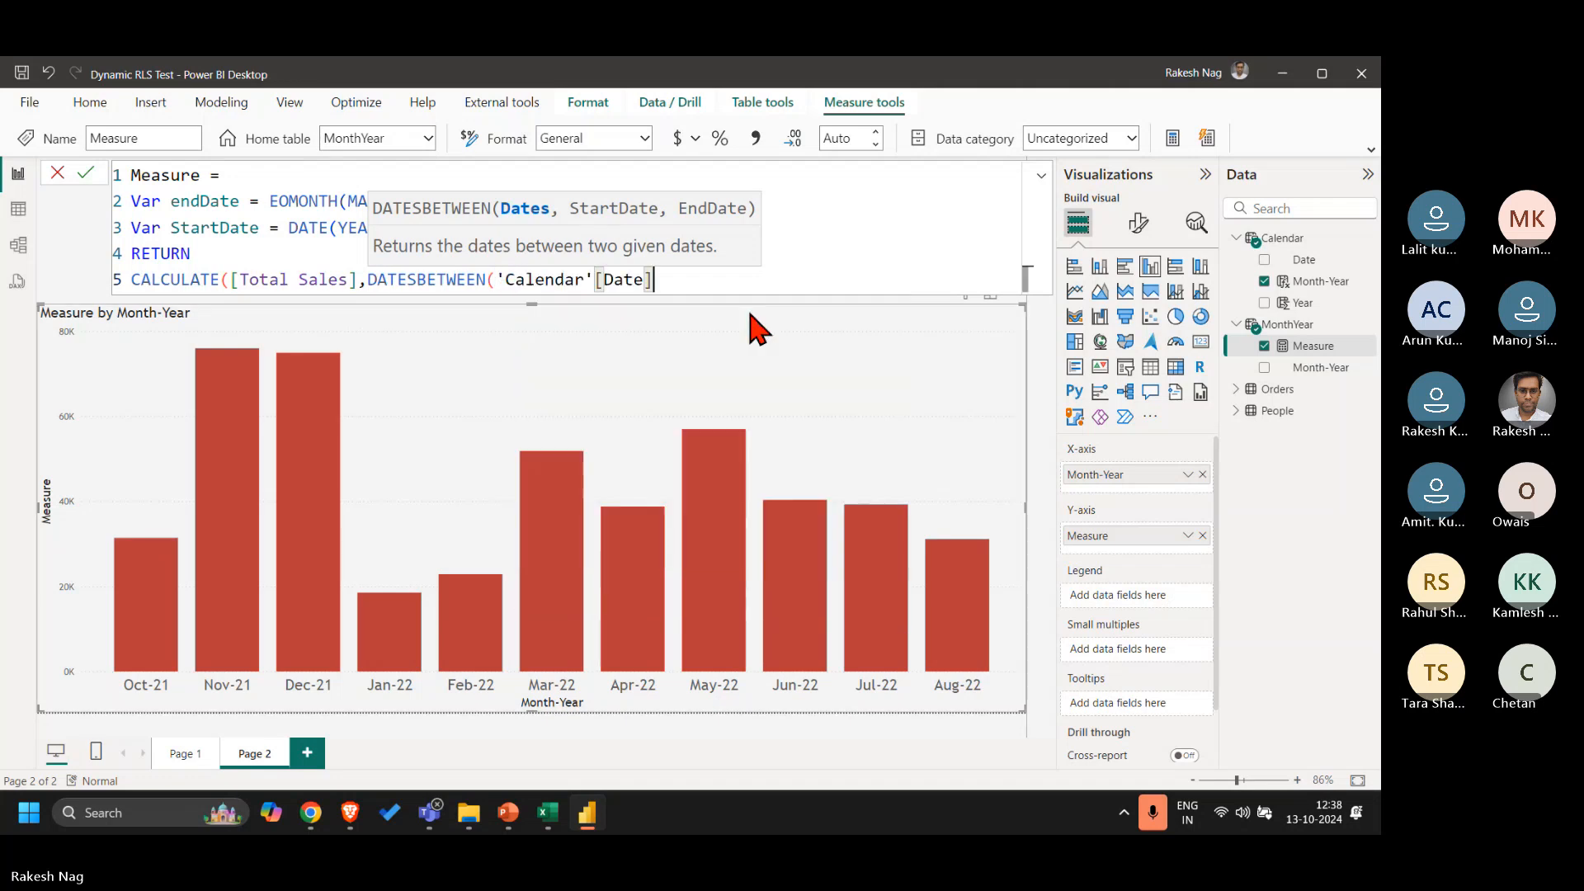
type(",start")
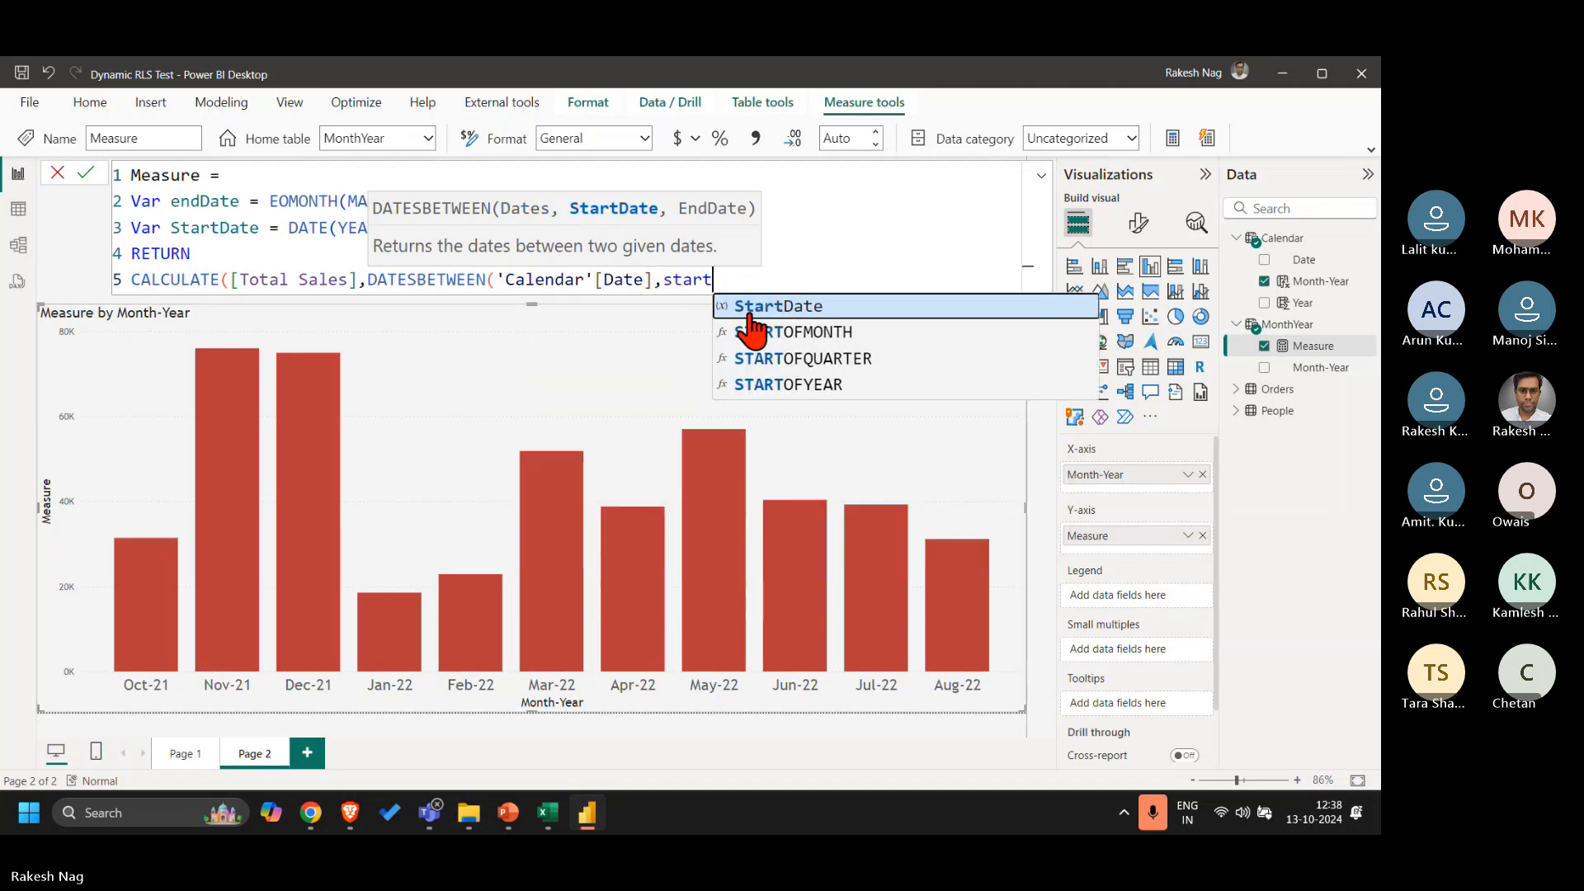
key("Tab")
type(",end")
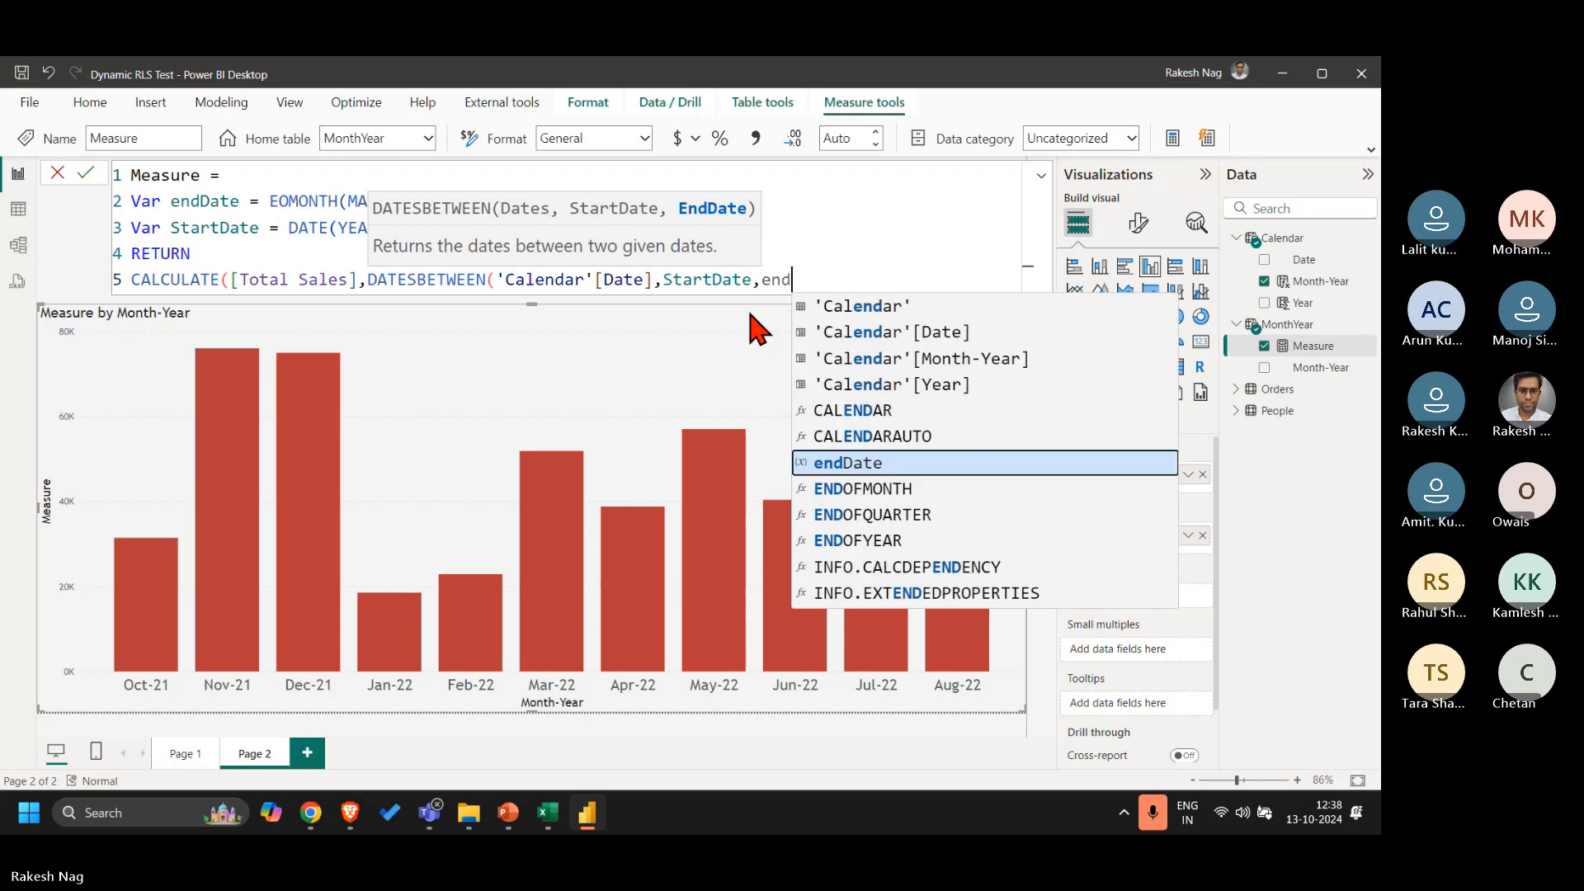
key("Tab")
type(")")
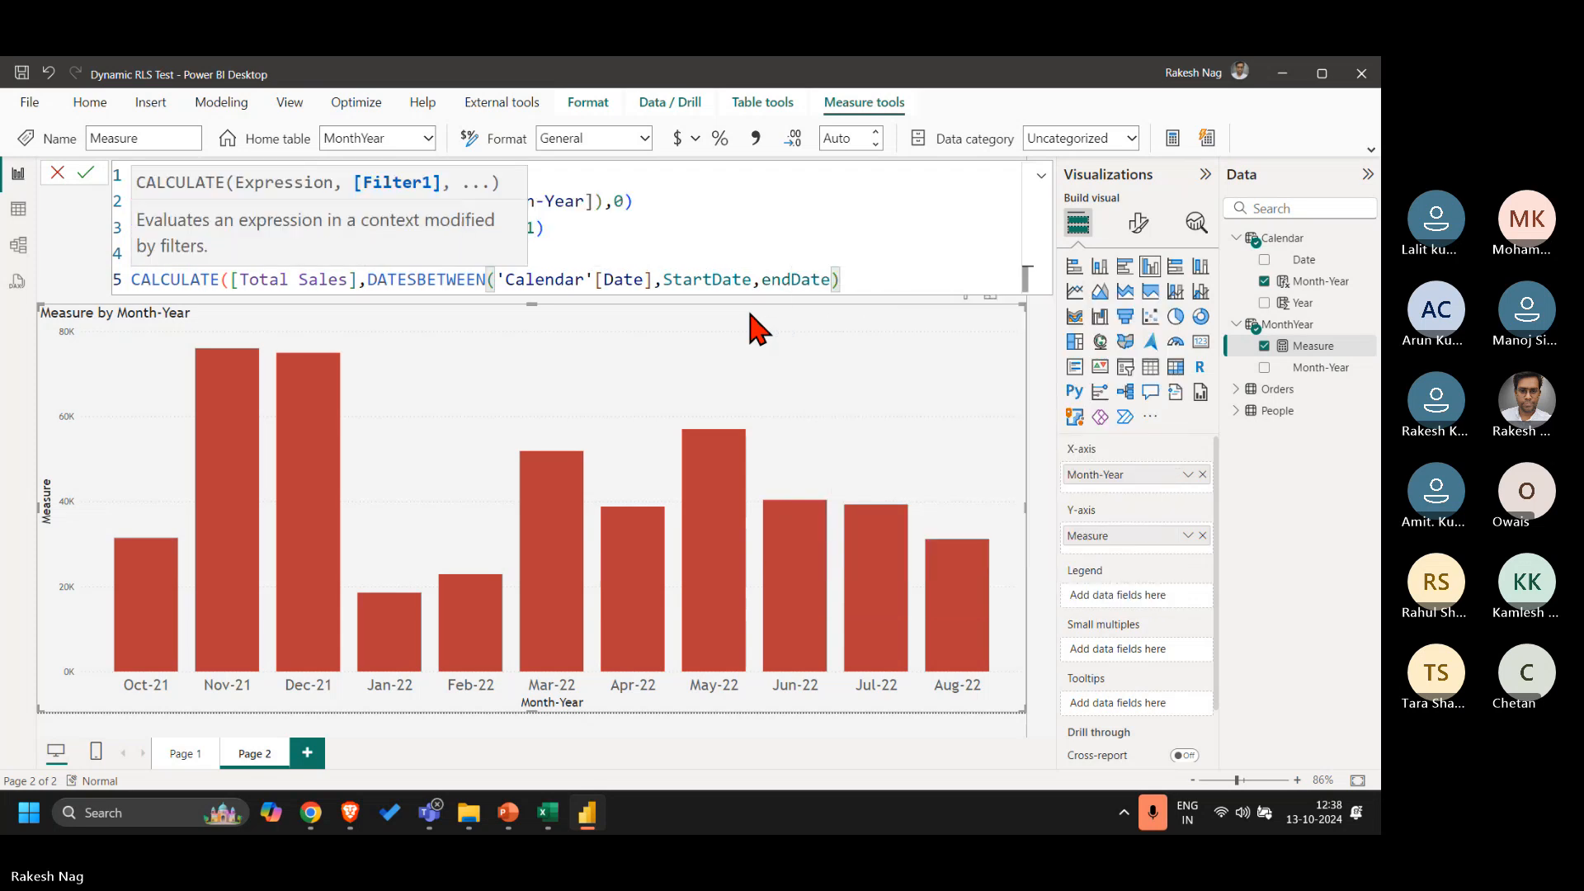
Step: Add VALUES('Calendar'[Month-Year]) as the second CALCULATE filter, commit the measure and close its formula
type(",values")
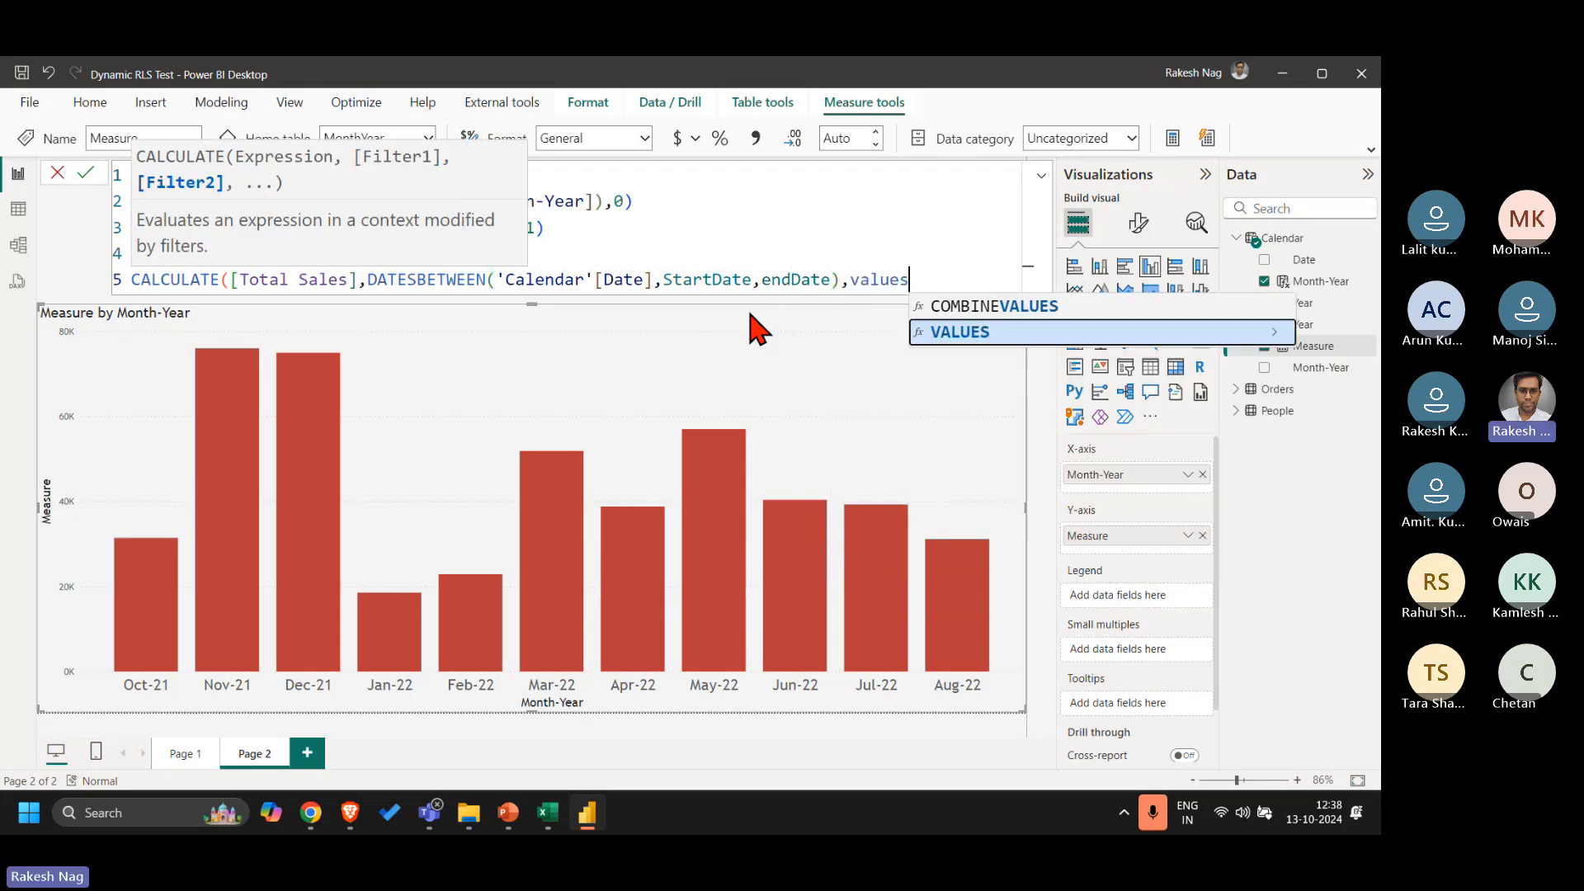
key("Tab")
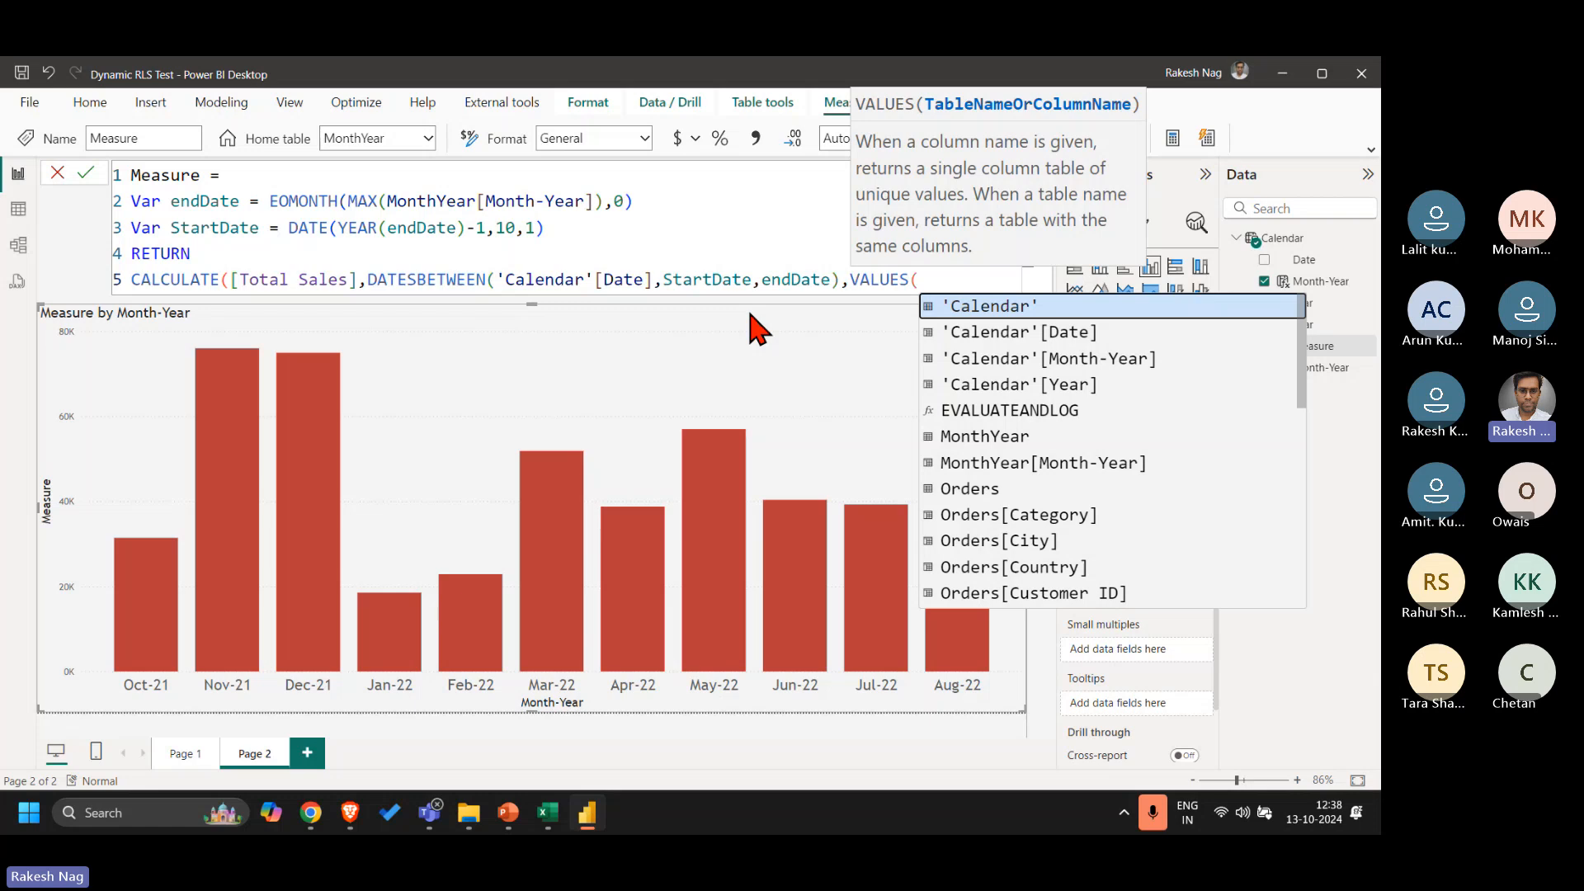
type("mo")
key("Up")
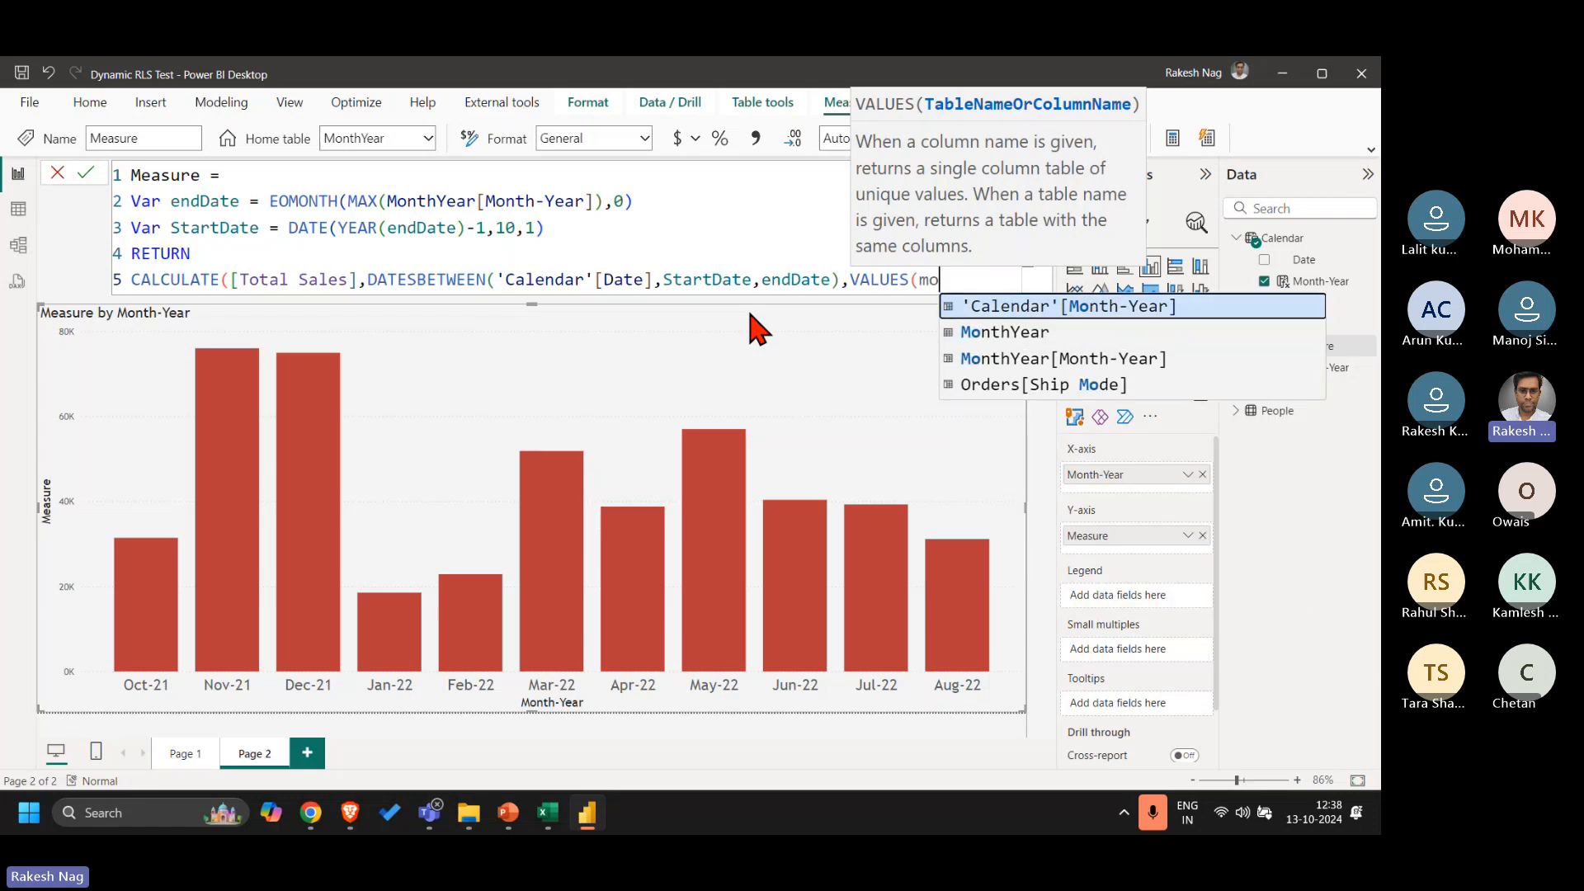
key("Tab")
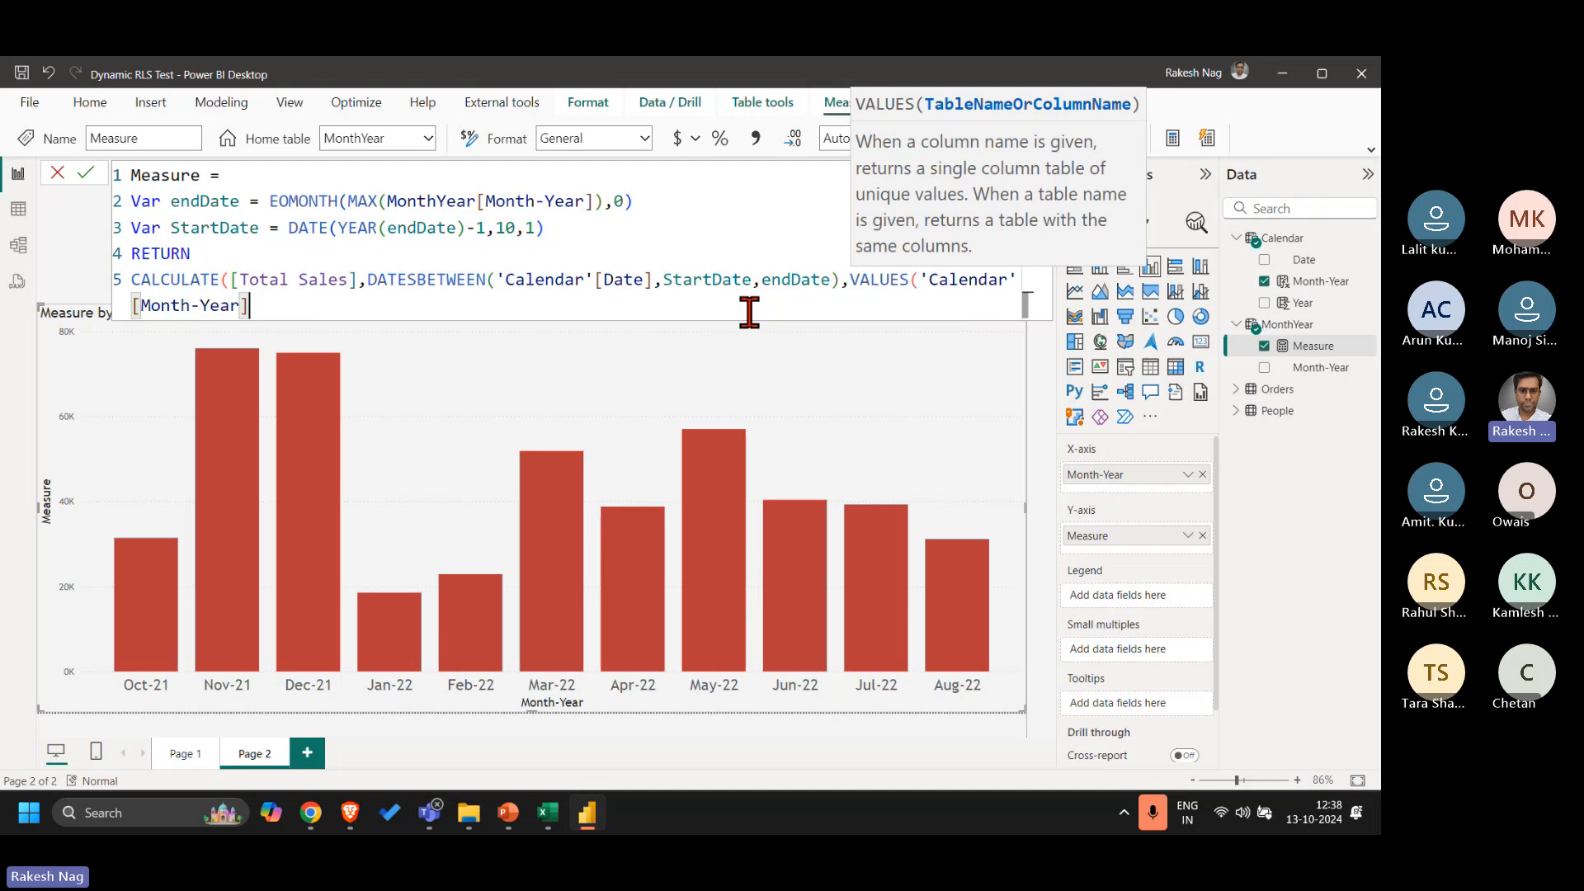
type("))")
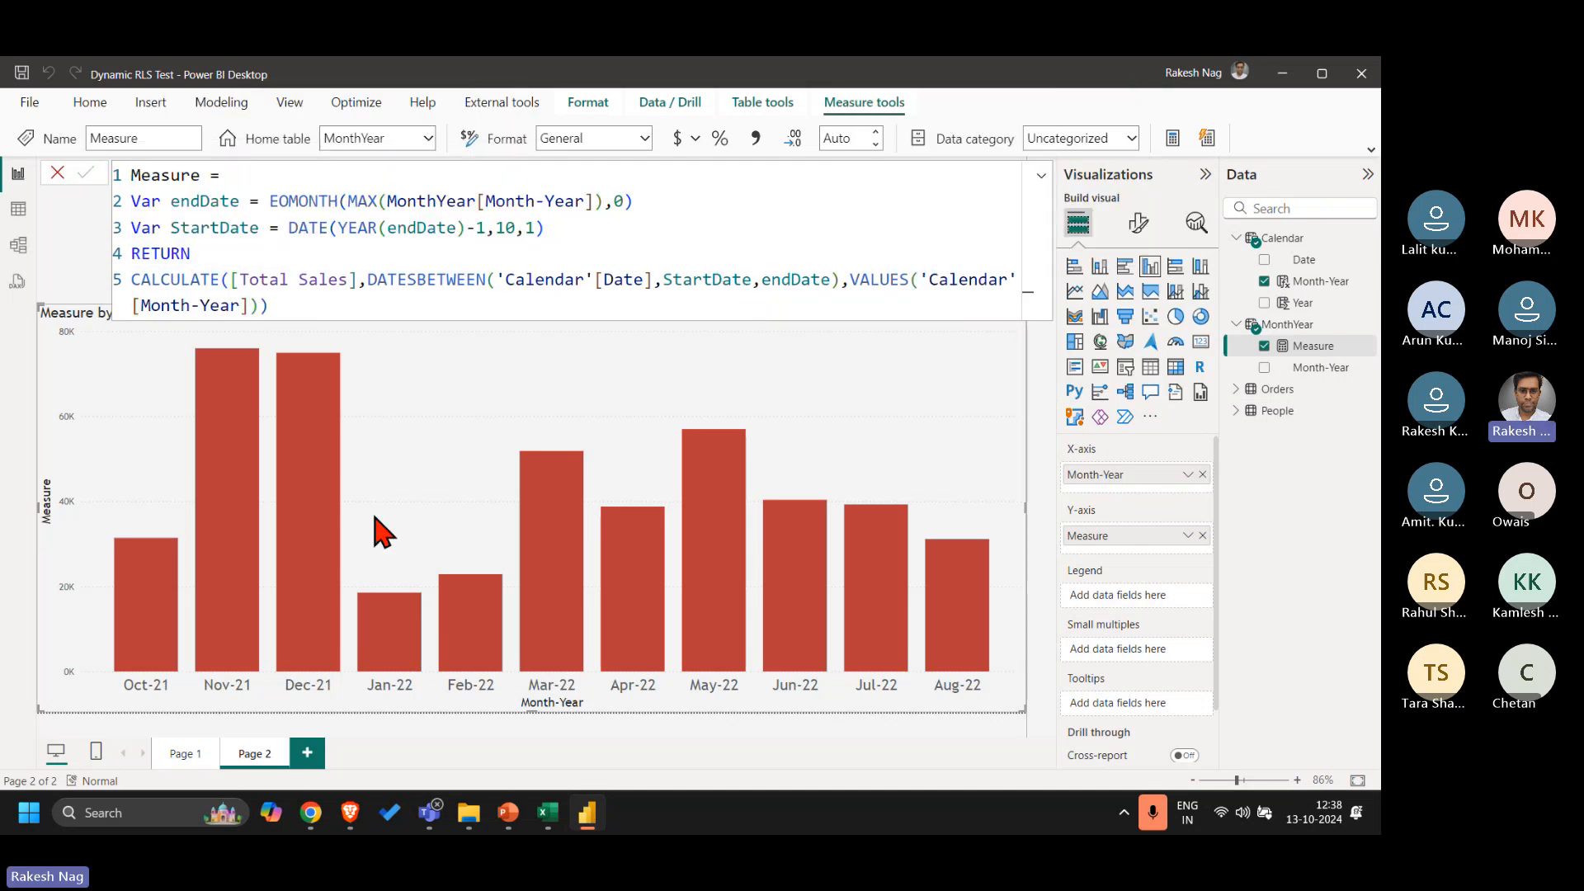
left_click(56, 174)
Step: Set the Month-Year slicer to Apr-23 and deselect all visuals
left_click(791, 258)
scroll(816, 380, "down", 5)
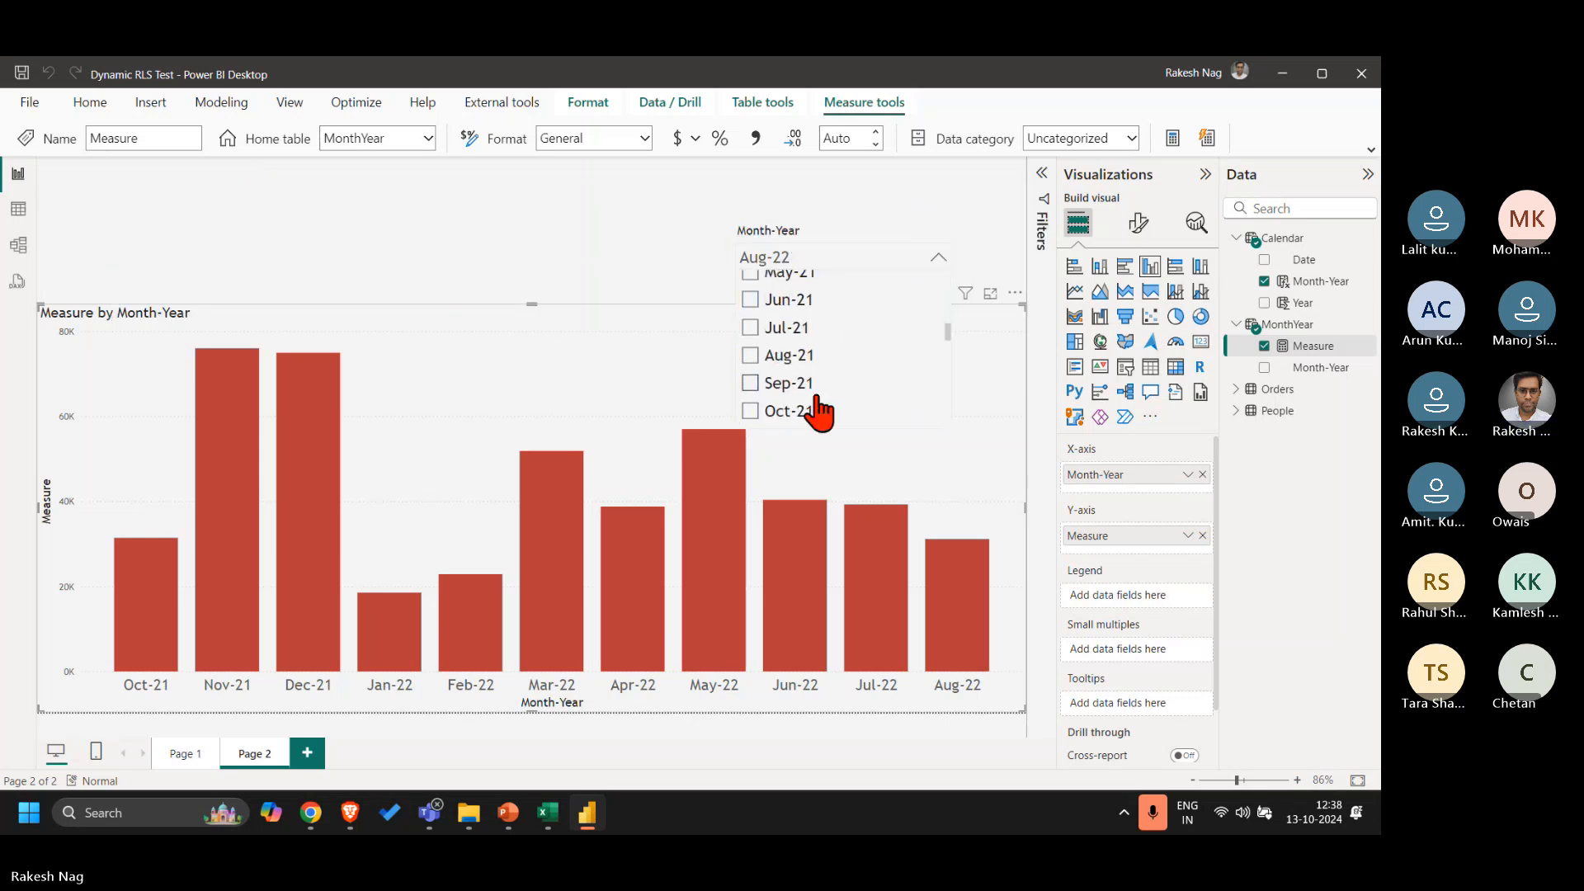
scroll(819, 410, "down", 6)
scroll(819, 410, "up", 2)
scroll(817, 408, "down", 4)
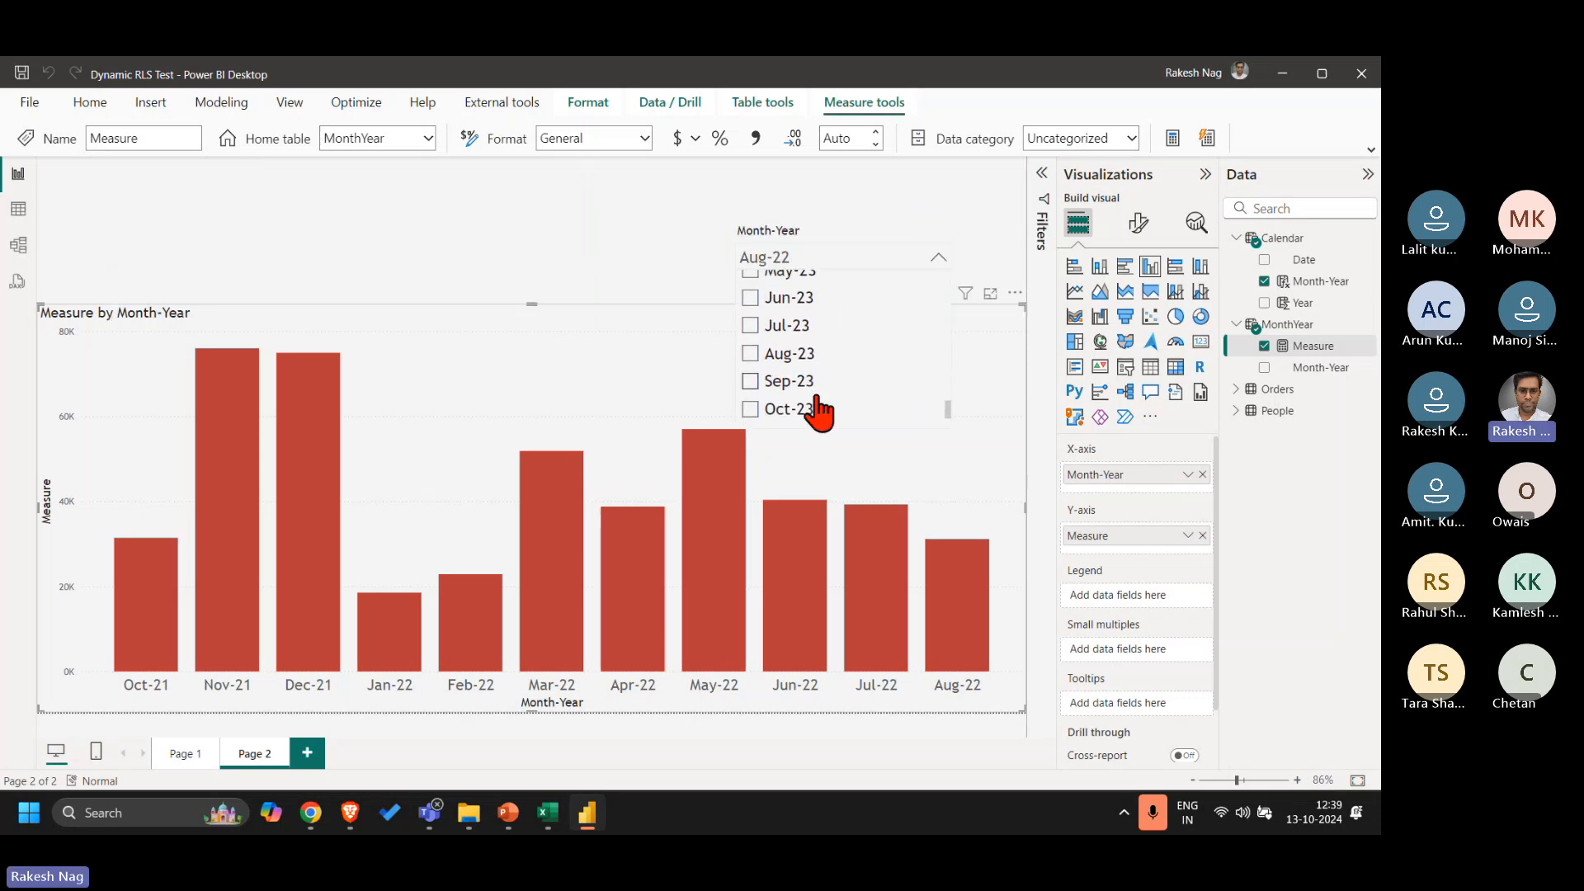
scroll(807, 412, "up", 2)
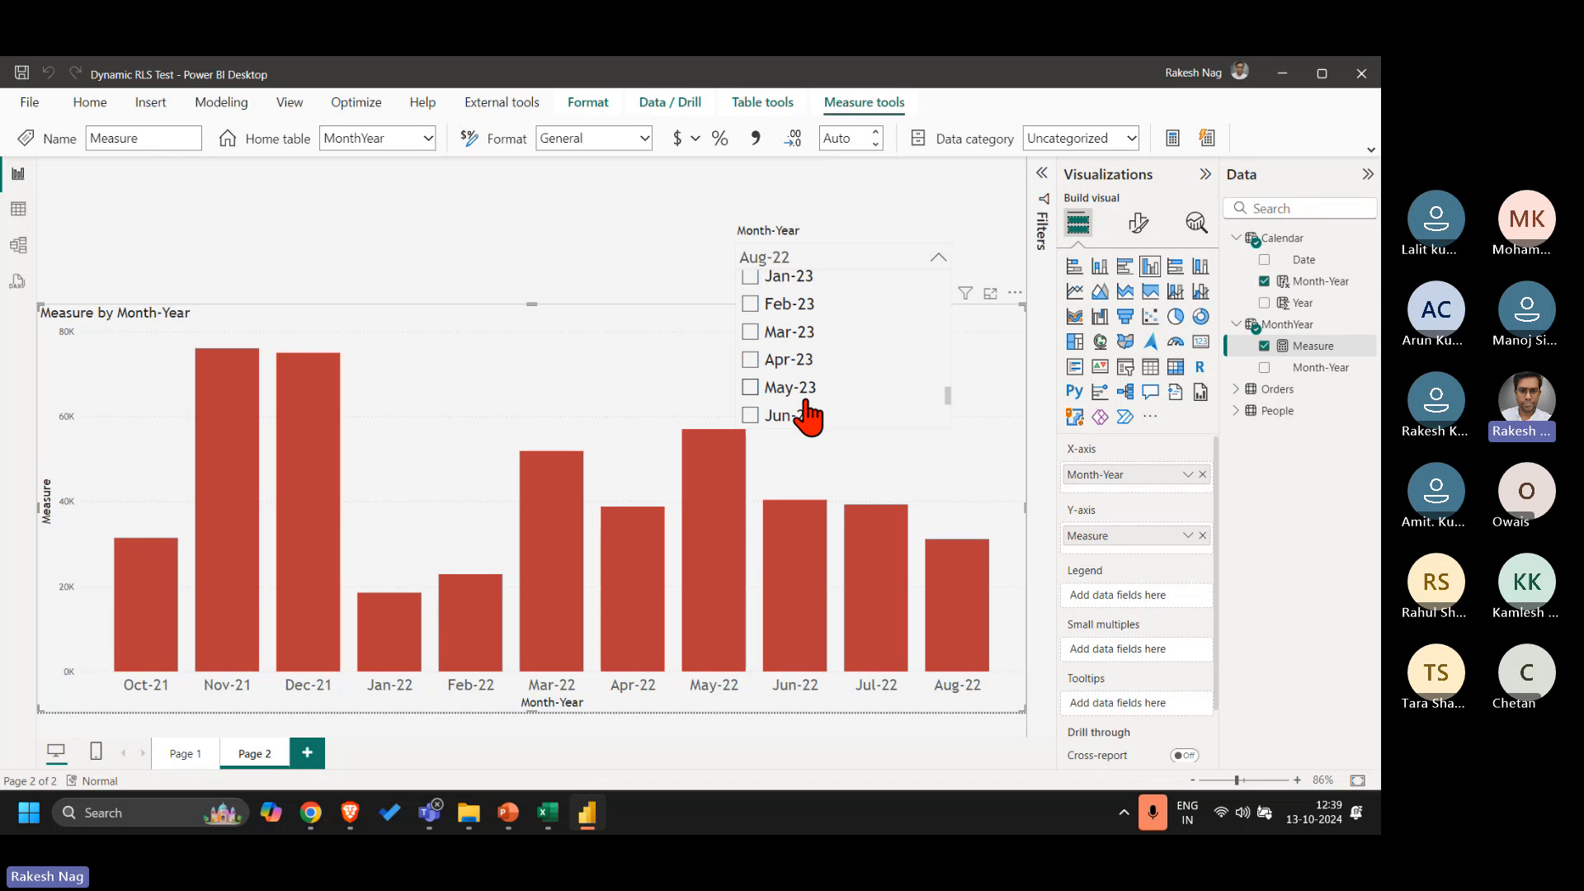
left_click(812, 365)
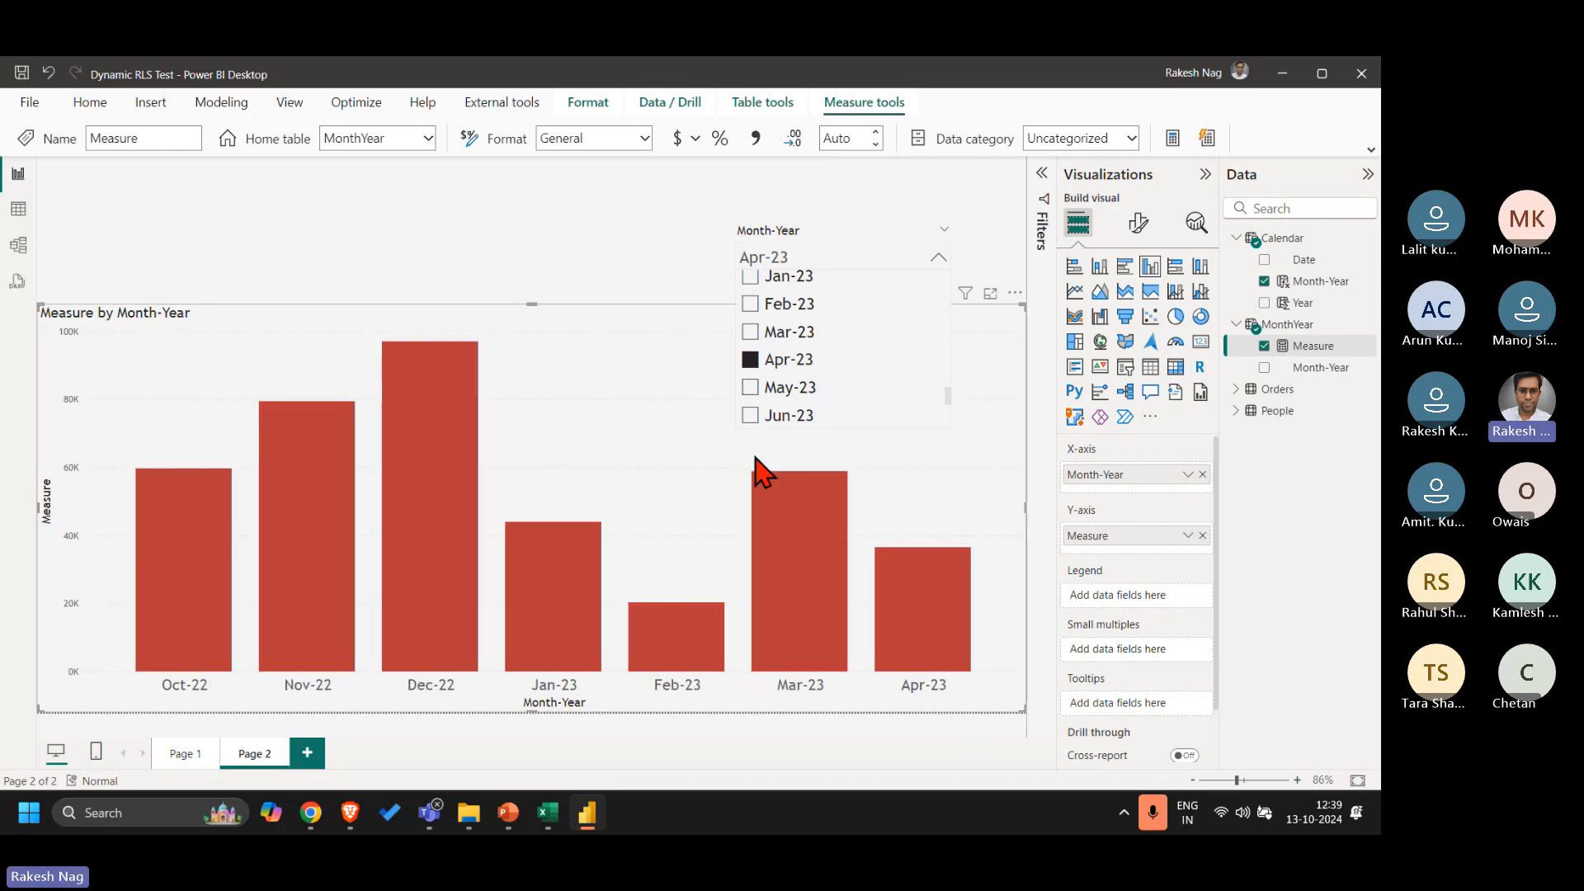
left_click(612, 257)
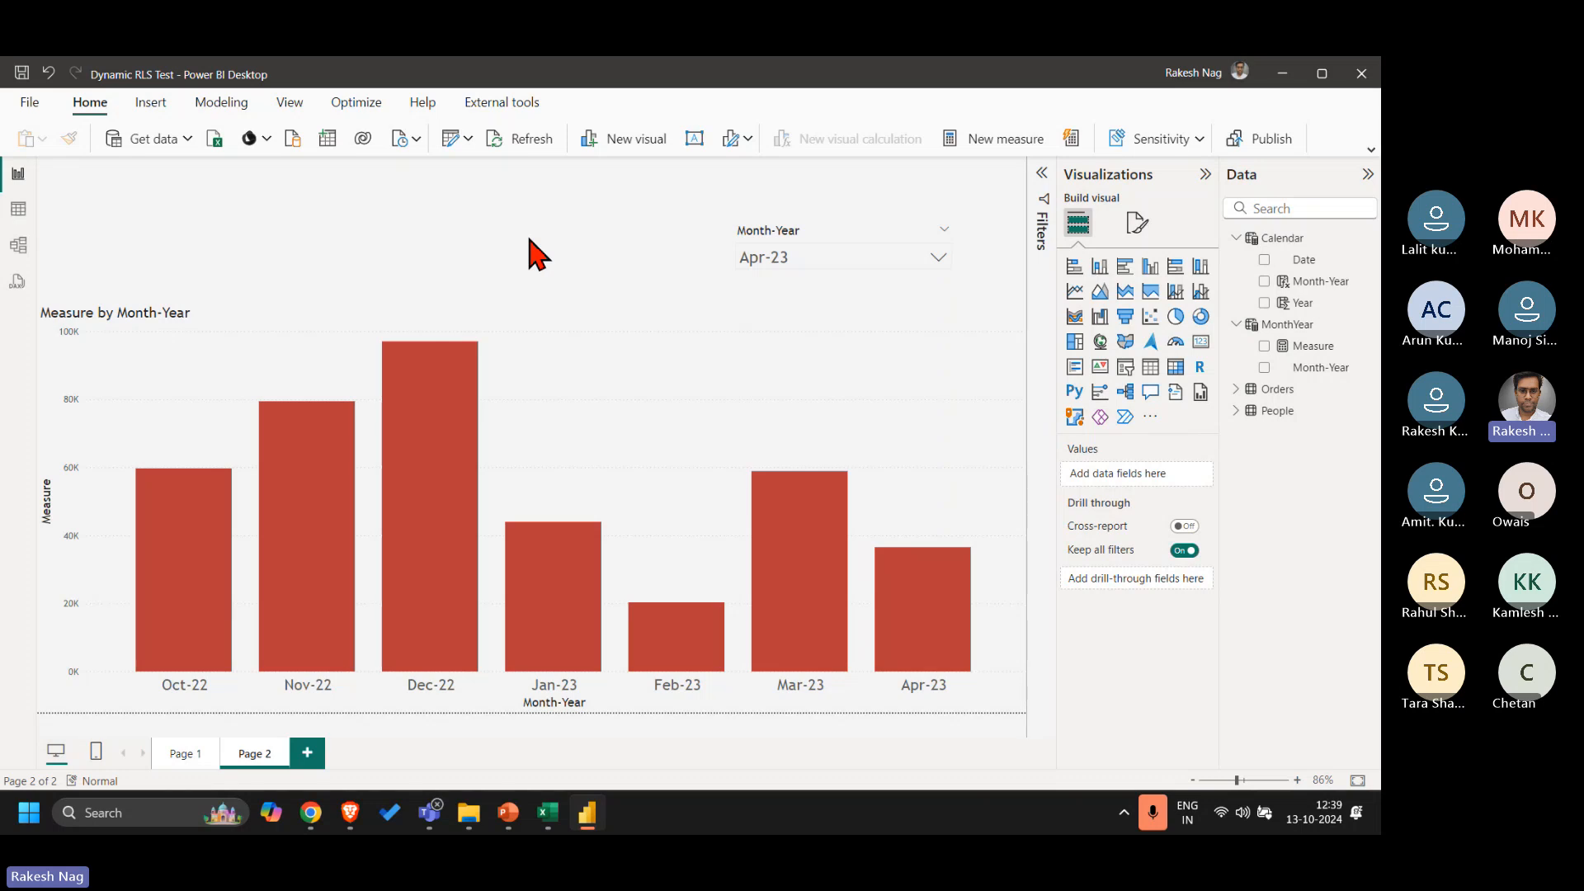
Step: Convert the column chart of the measure by Month-Year to a table
left_click(697, 388)
right_click(1325, 352)
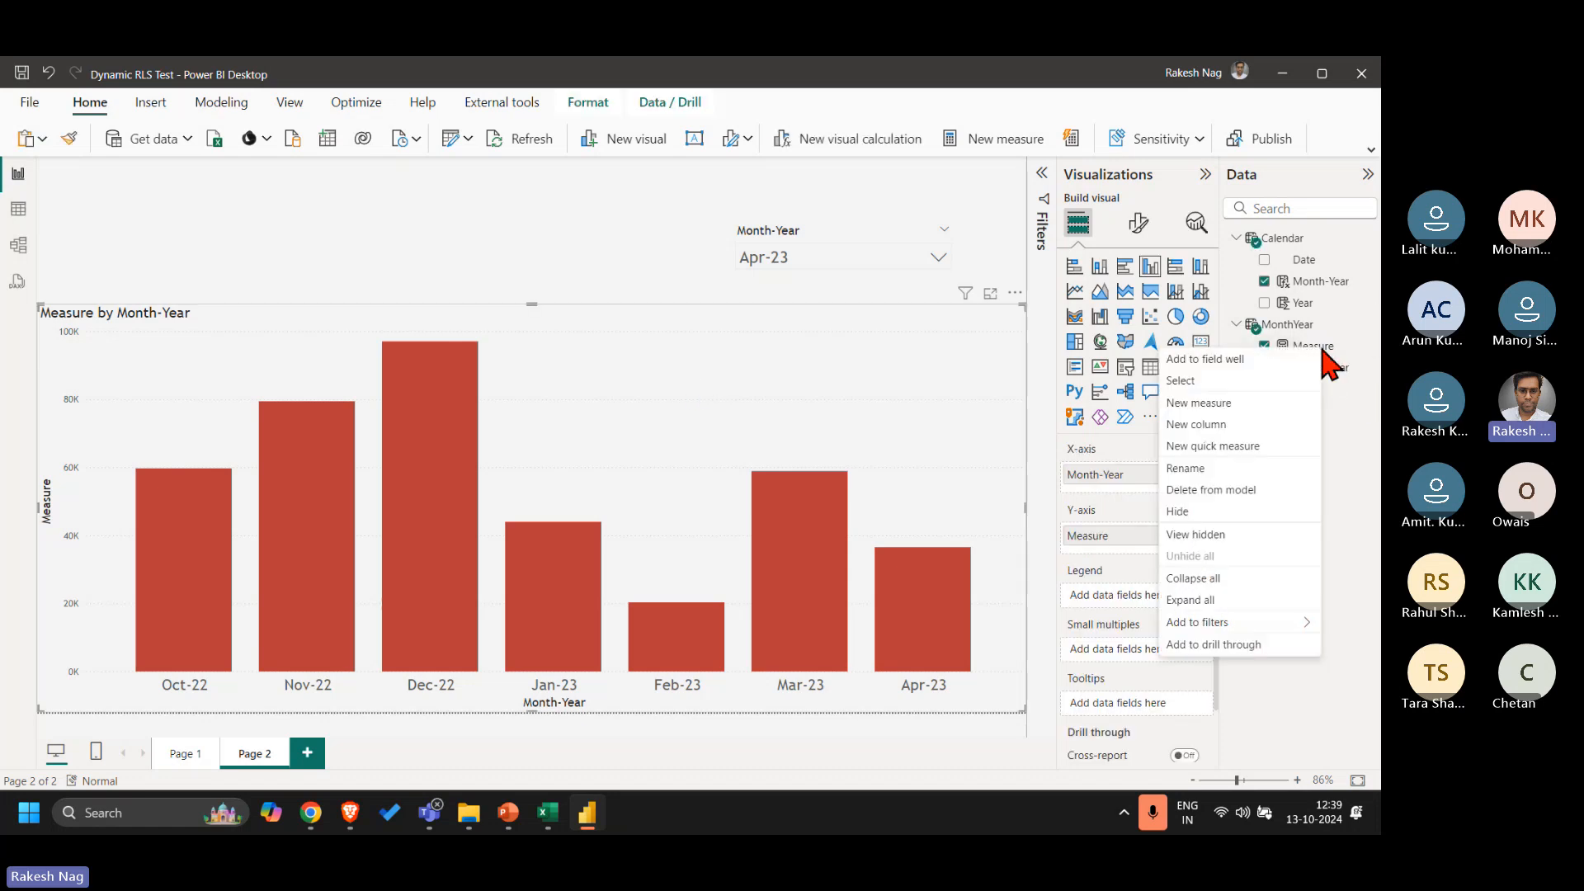
left_click(943, 388)
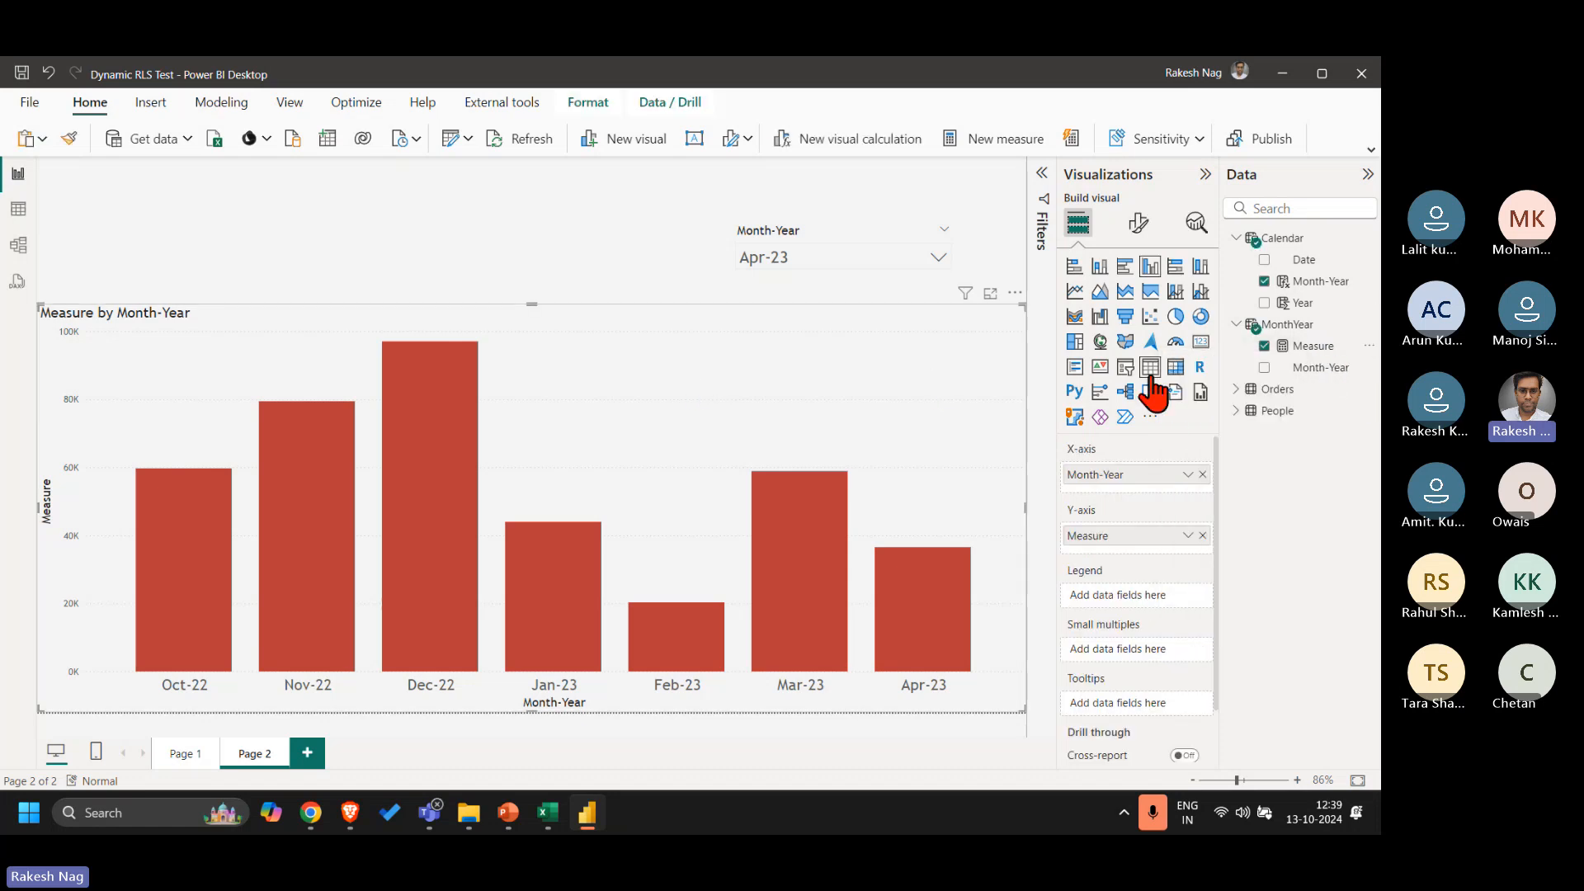
left_click(1150, 368)
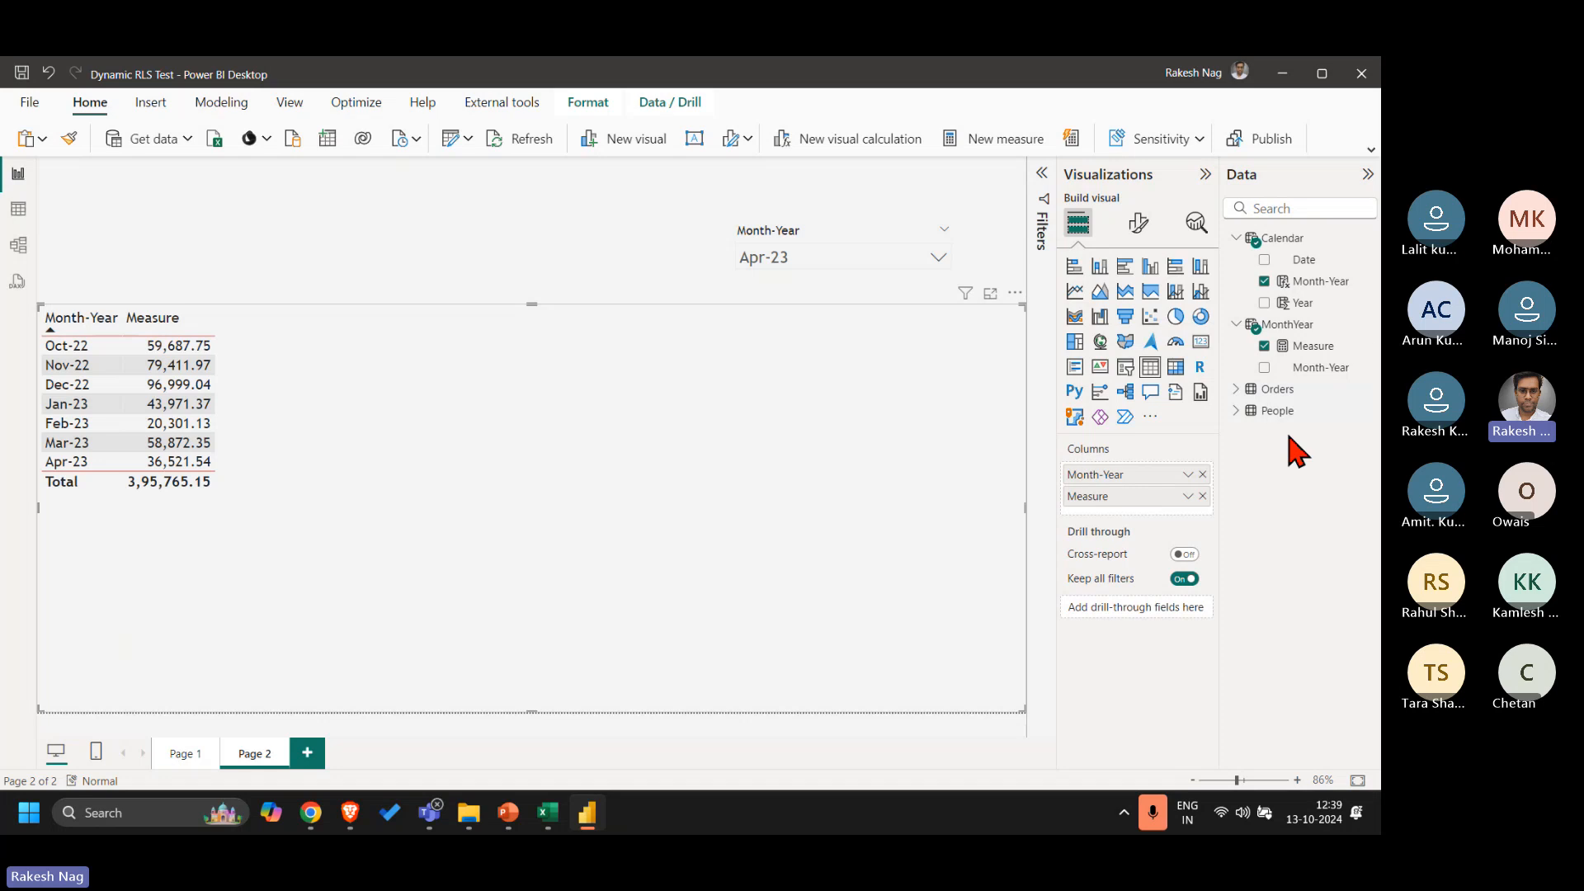
Step: Remove the VALUES('Calendar'[Month-Year]) filter from the measure's CALCULATE, commit it and check the rows in the table
right_click(1329, 350)
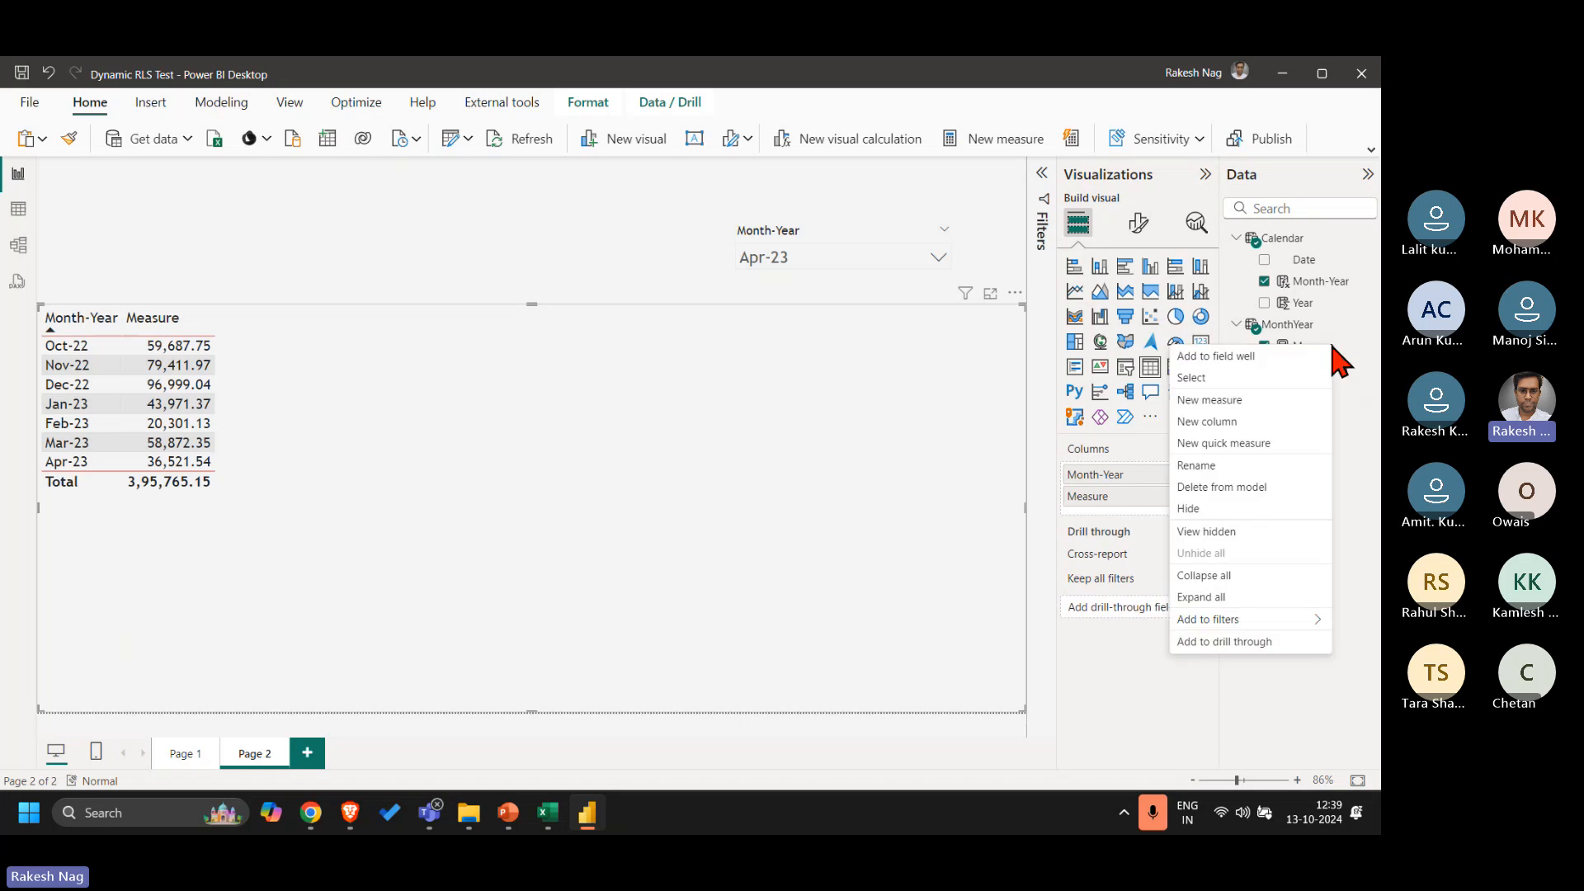
left_click(856, 487)
left_click(1312, 346)
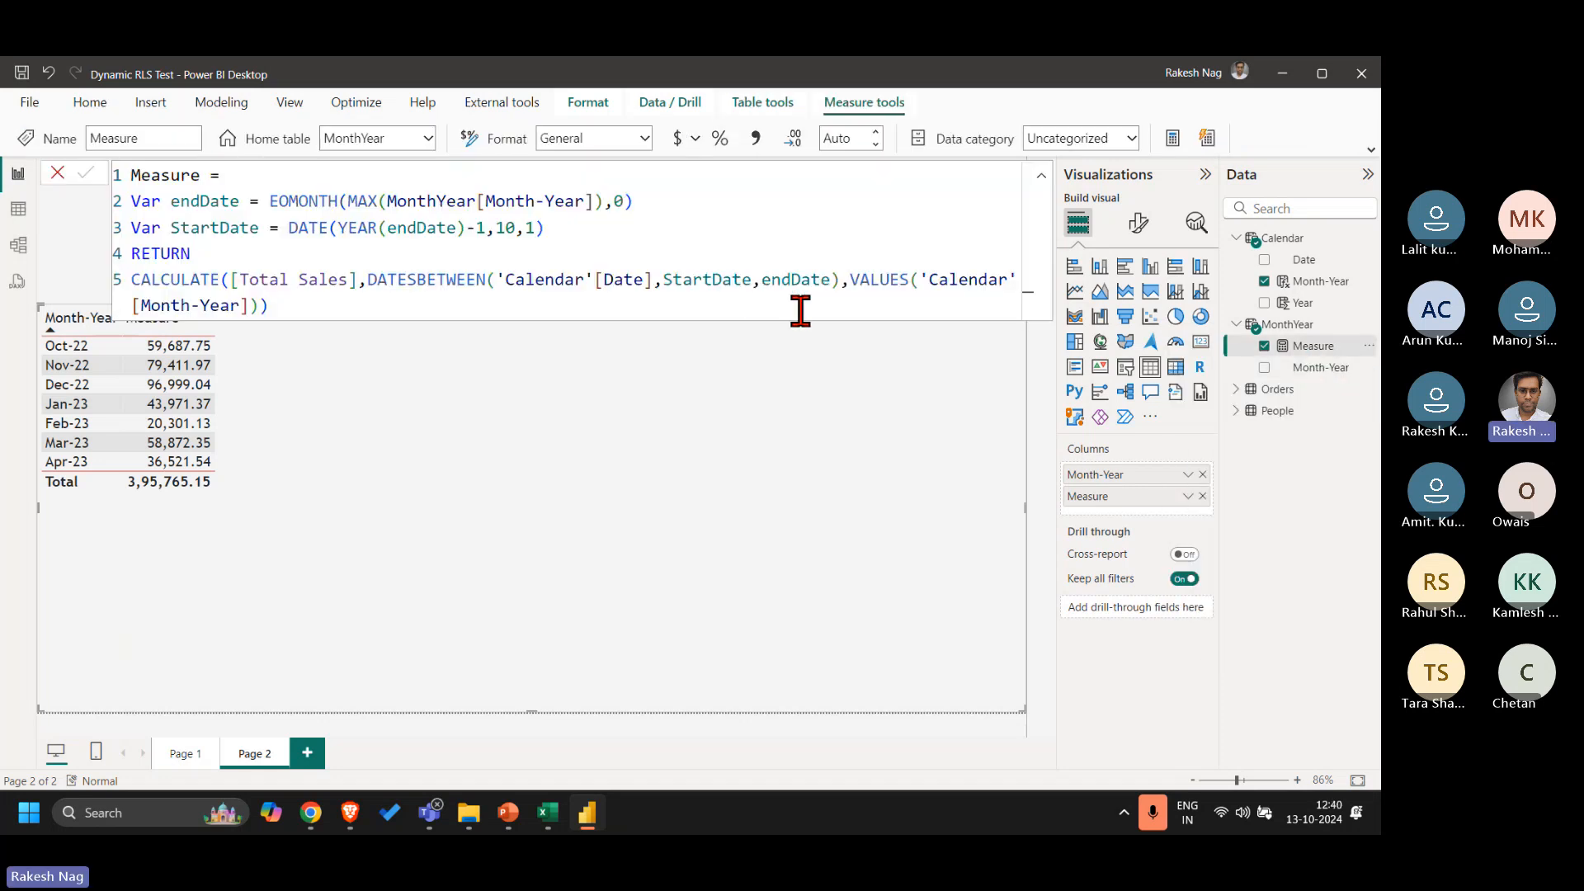
left_click(845, 284)
key("shift+Down")
key("shift+Left")
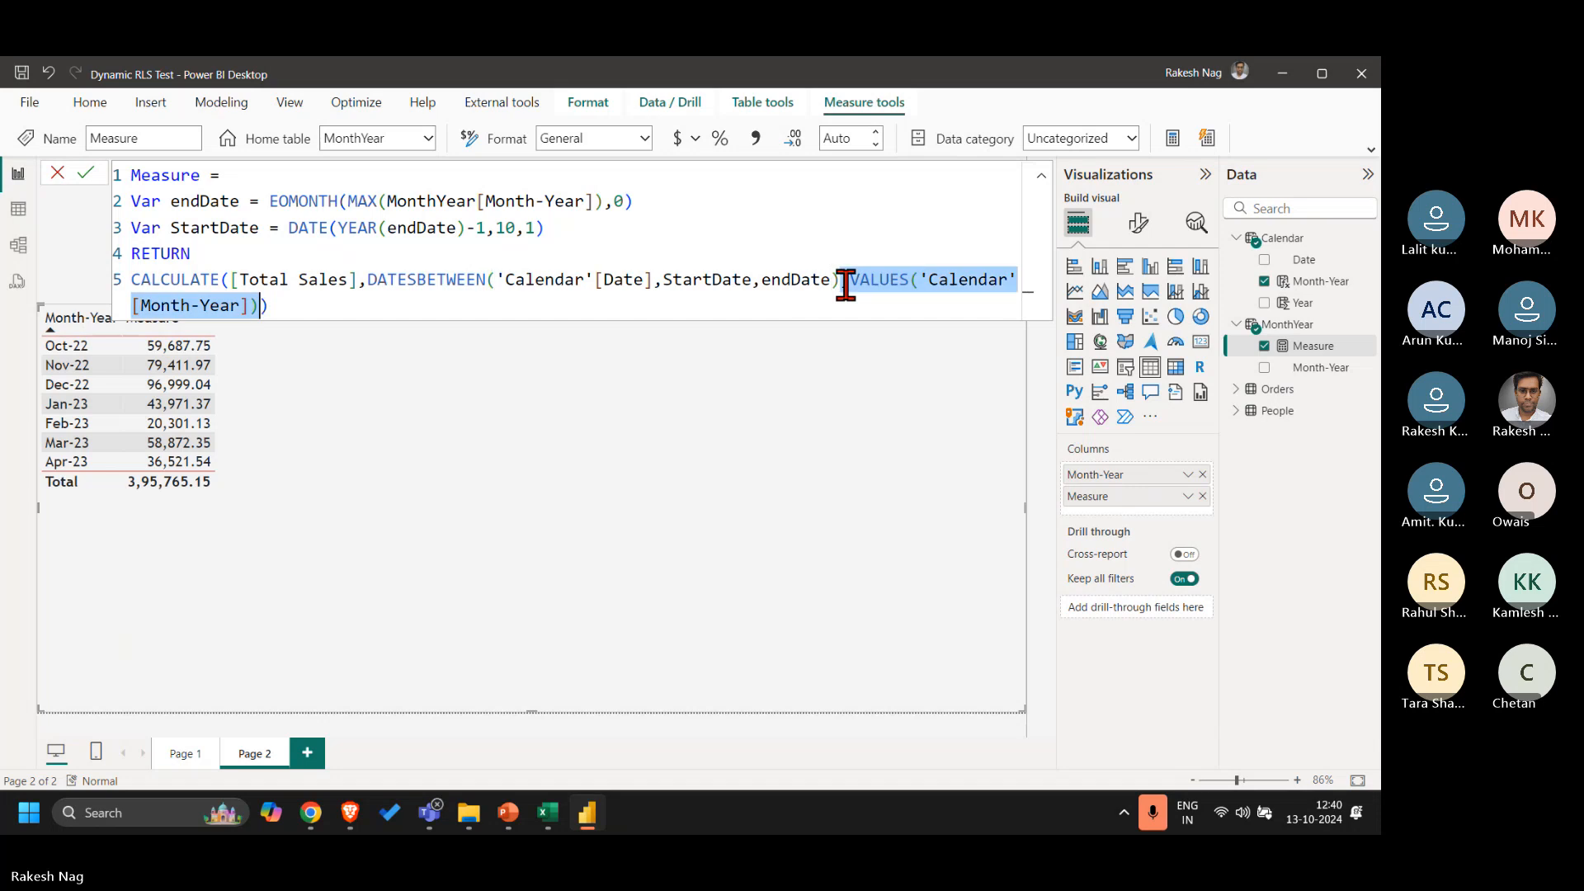
key("BackSpace")
key("Return")
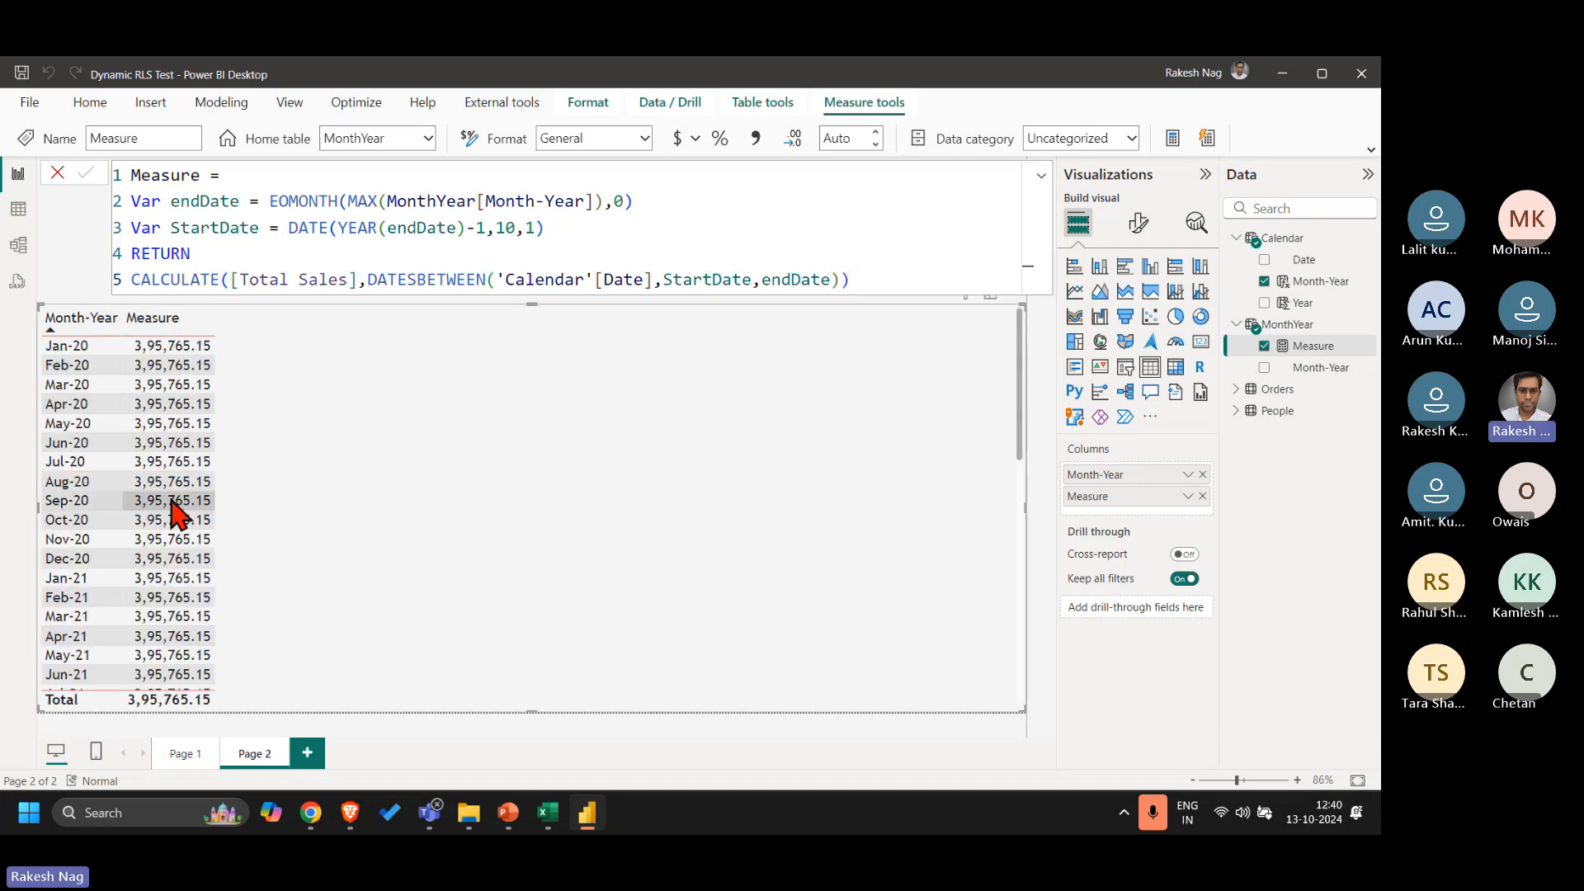
scroll(218, 548, "down", 10)
scroll(218, 547, "up", 10)
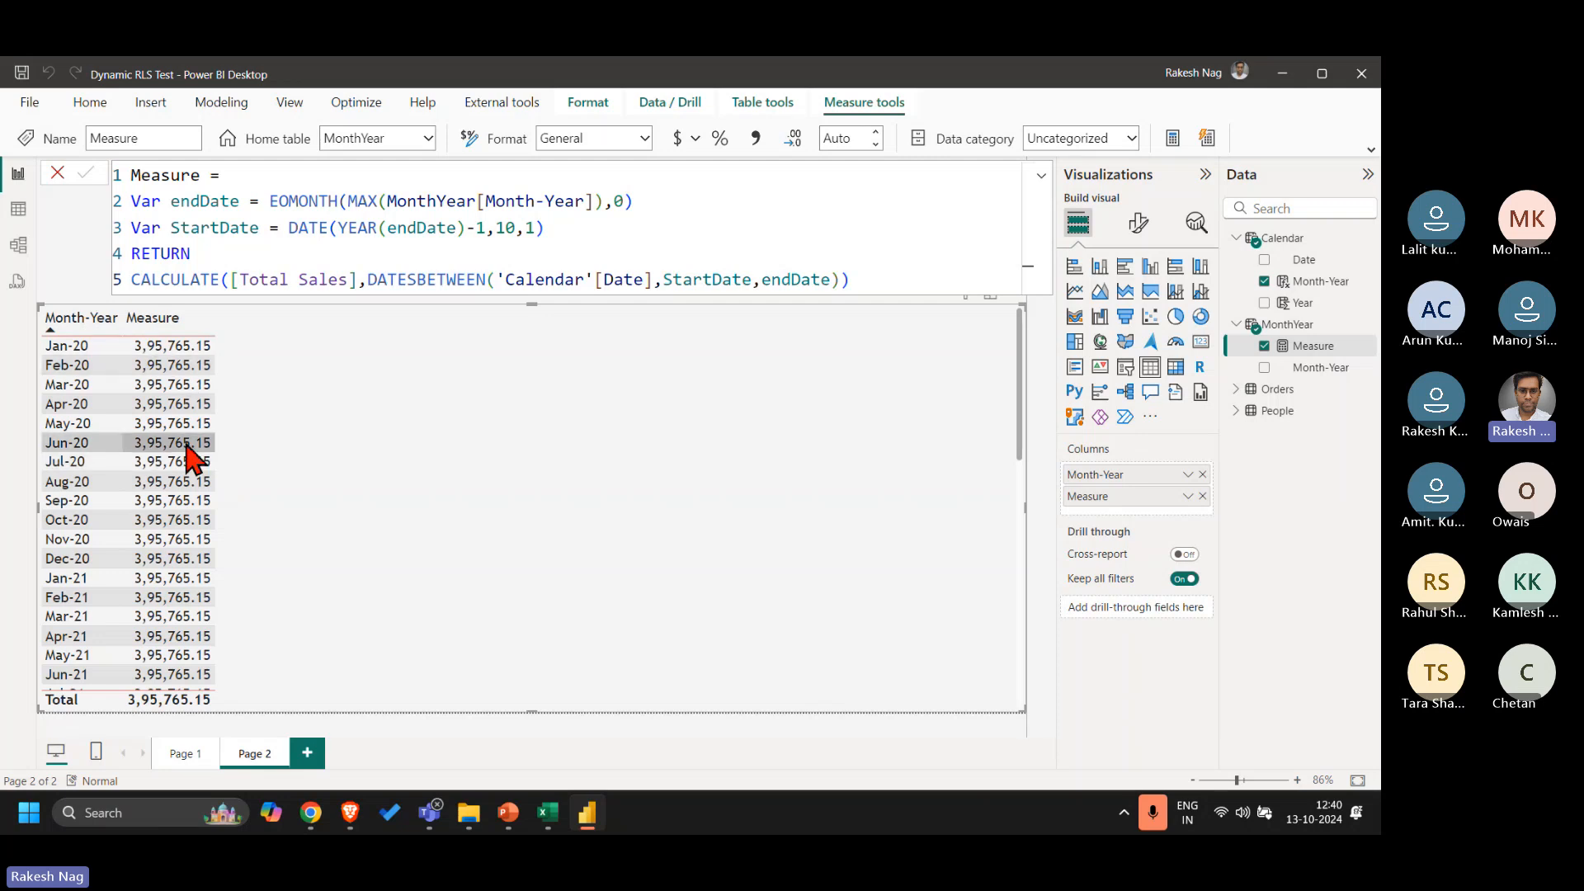
Step: Add VALUES('Calendar'[Month-Year]) back as the second CALCULATE filter and commit the measure
left_click(899, 278)
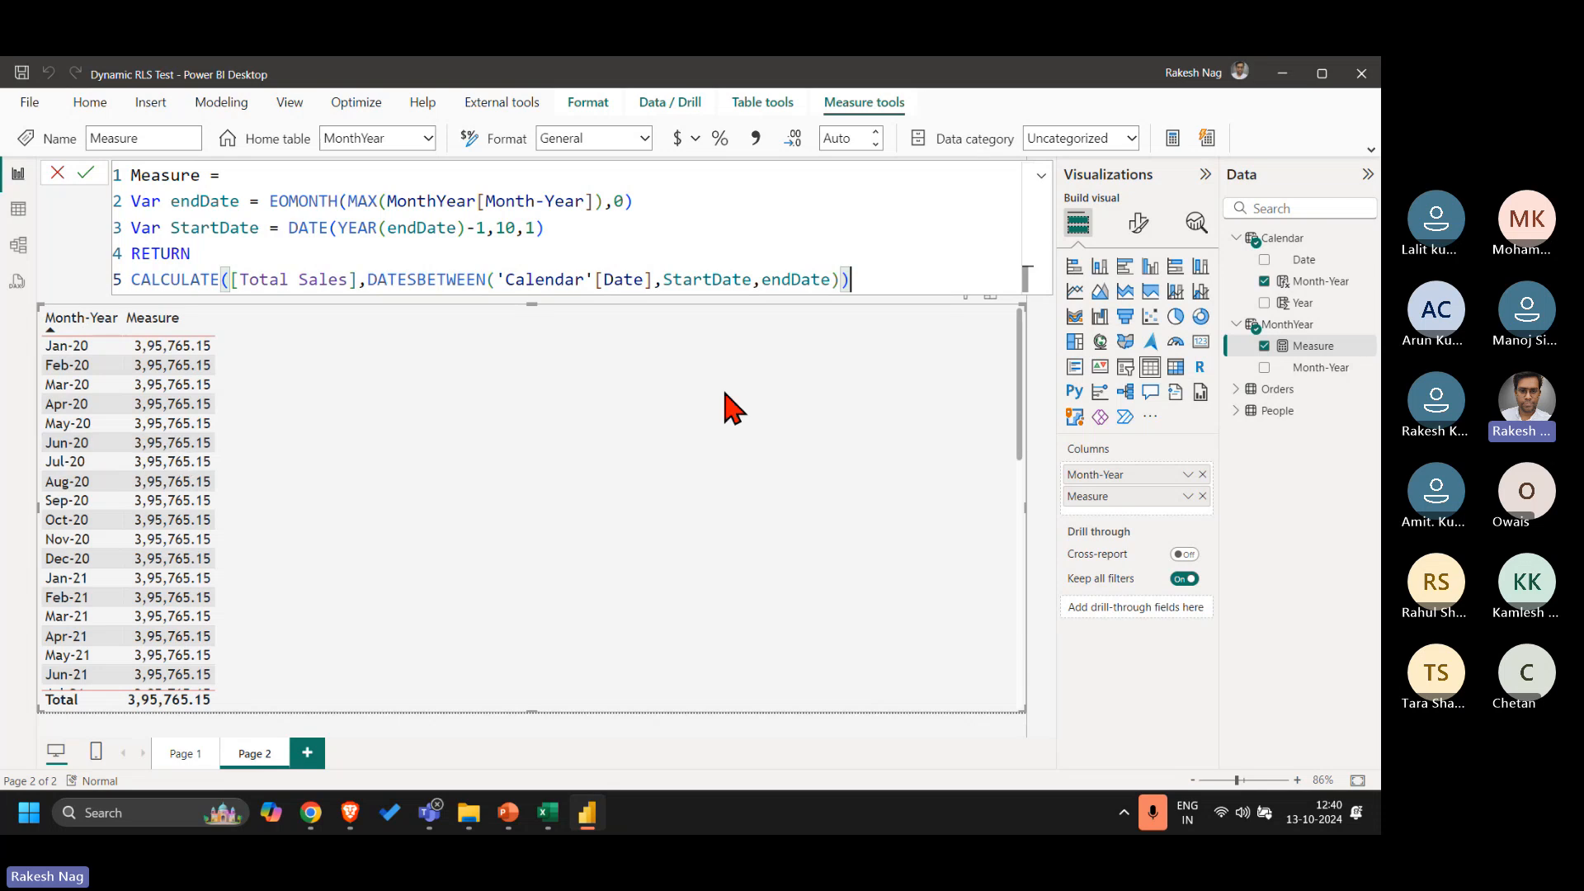
type(",")
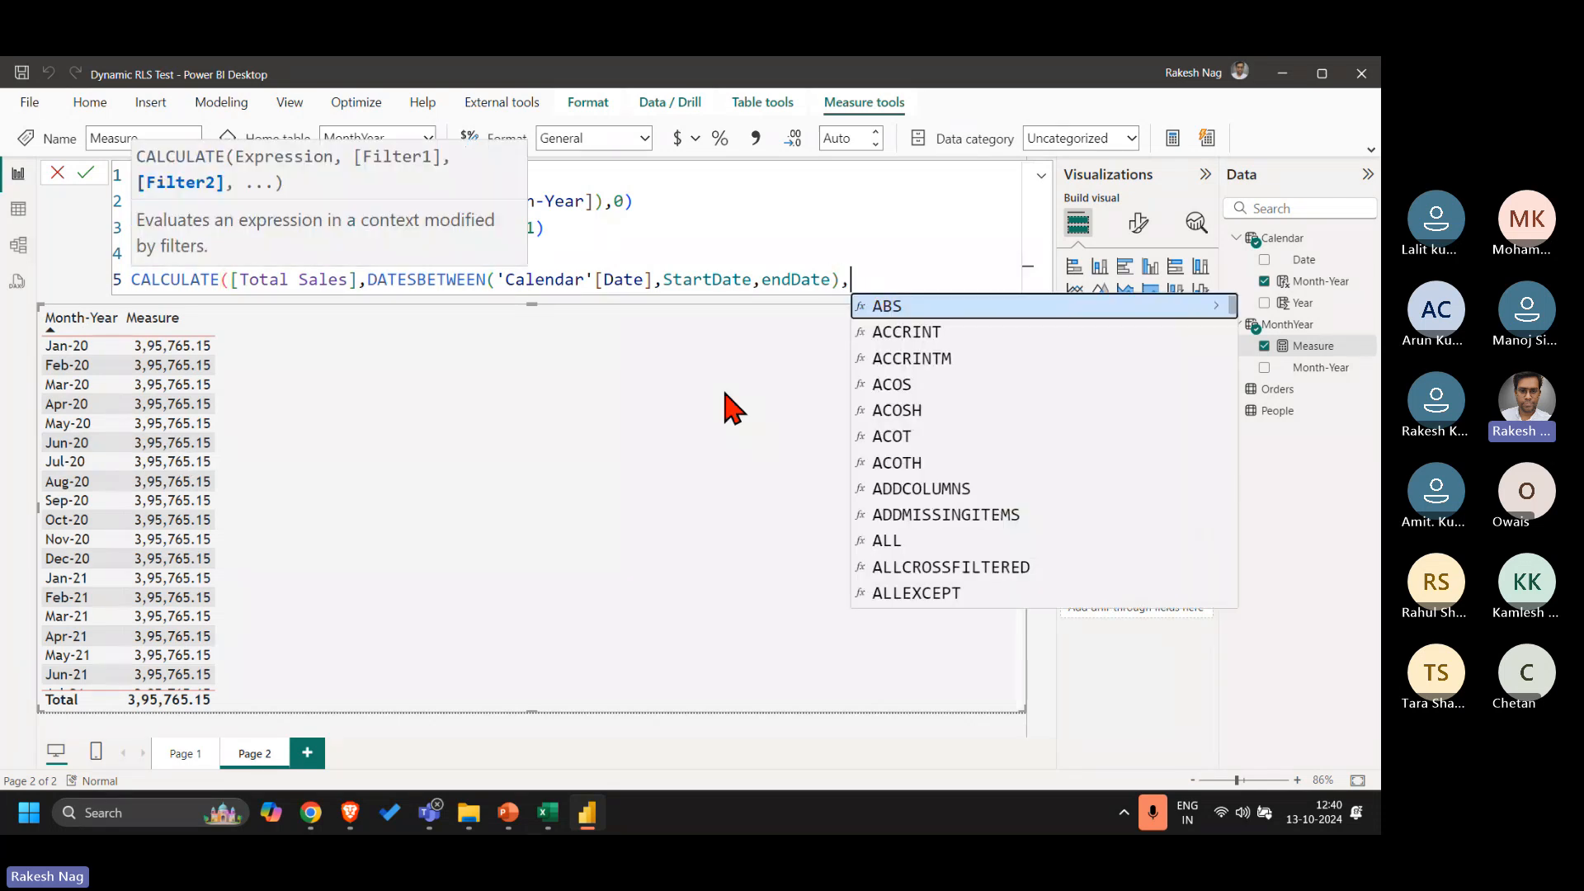
type("values")
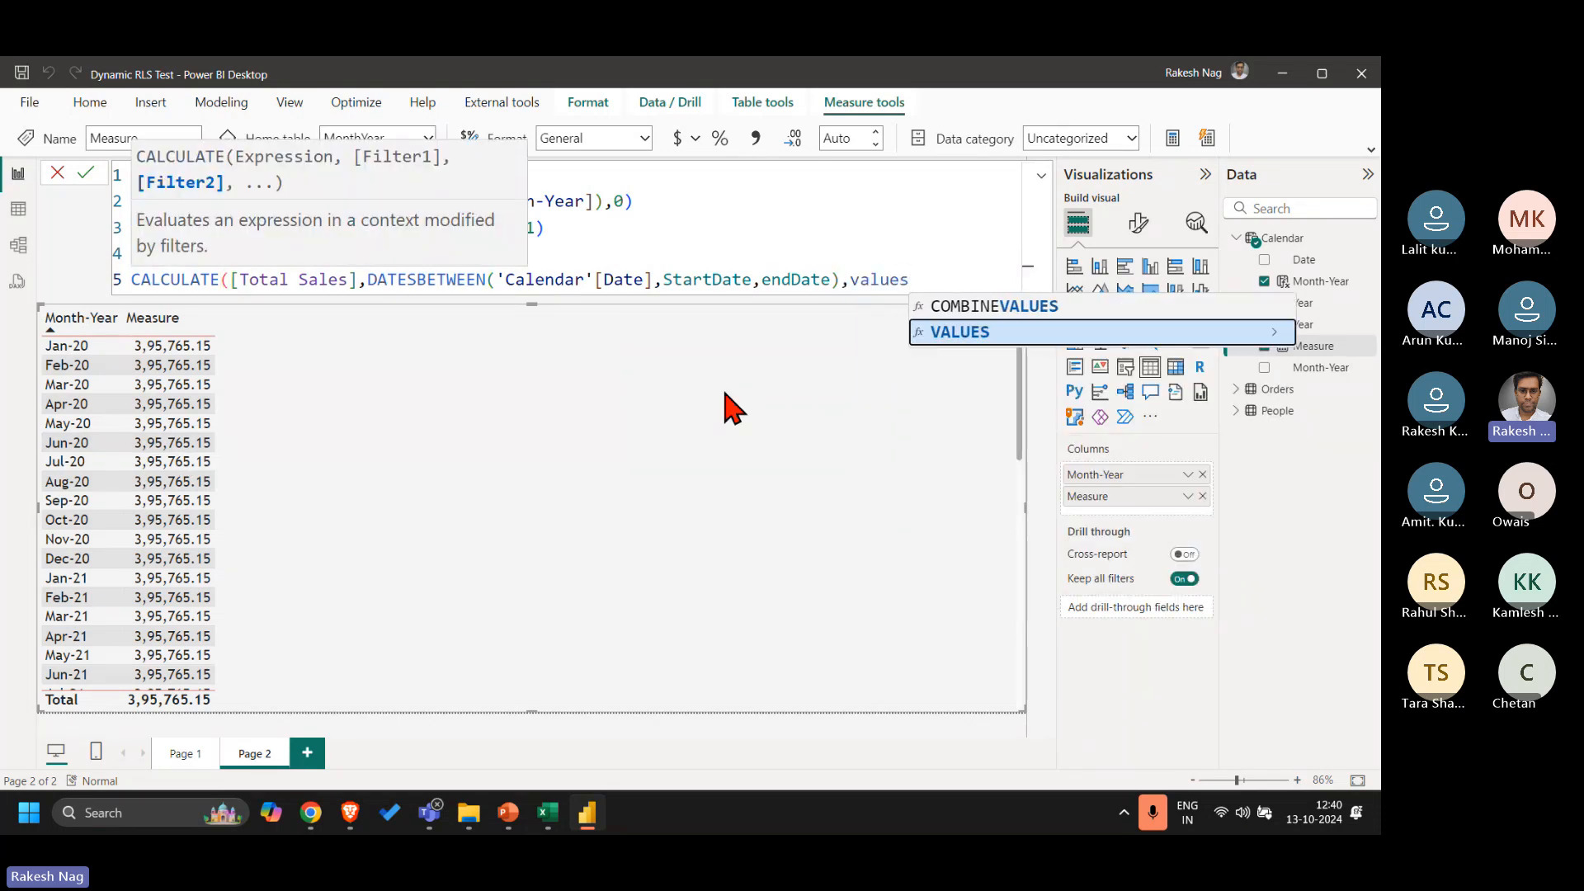
key("Tab")
key("Down")
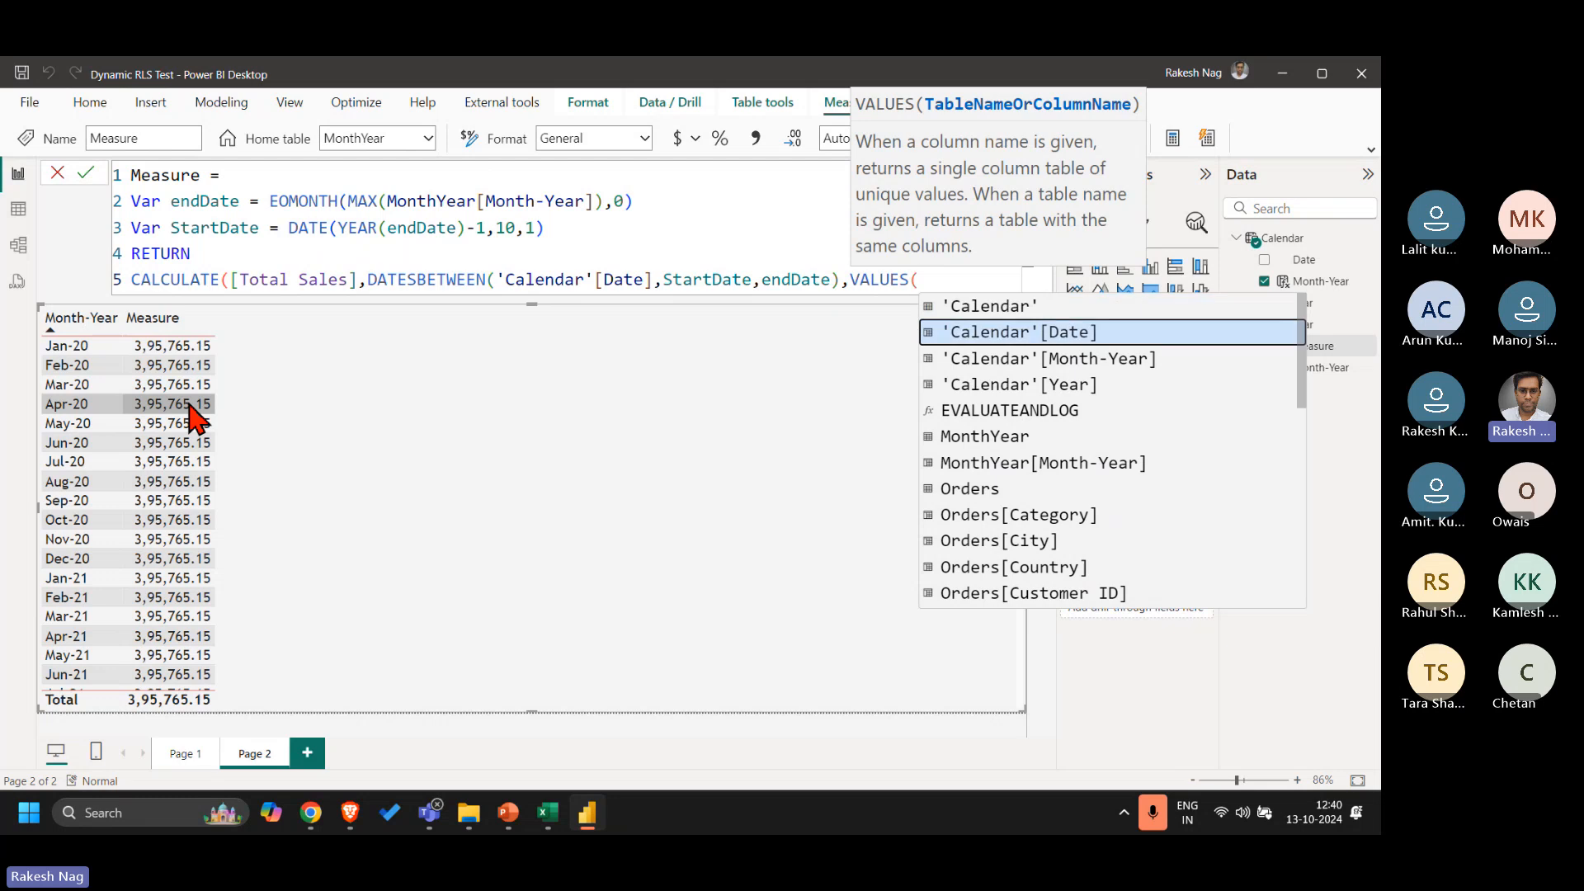
key("Down")
key("Tab")
type("))")
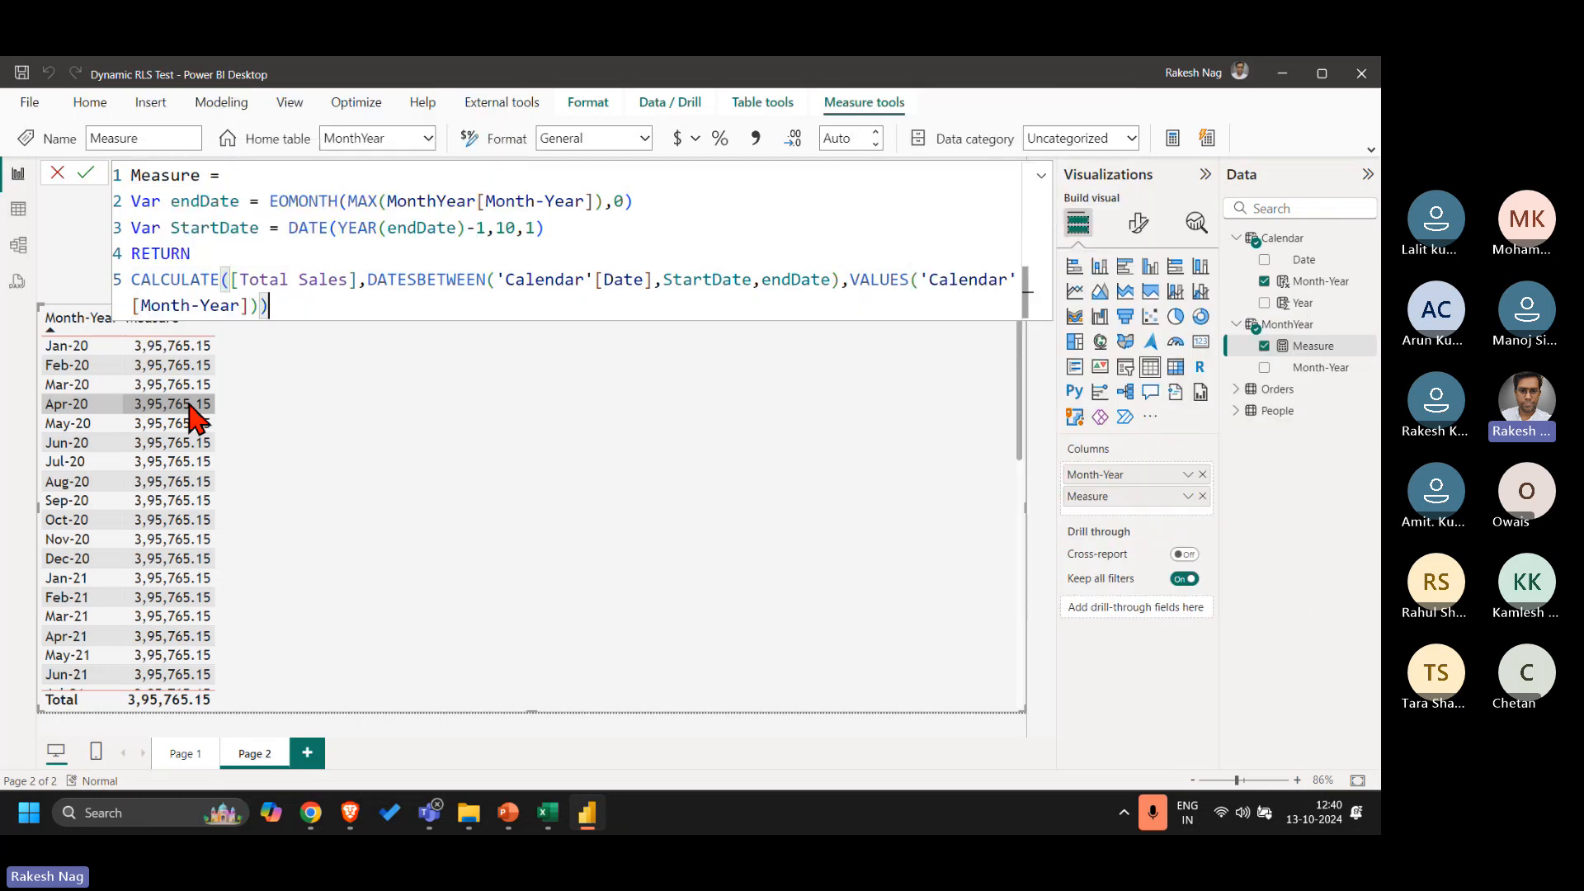
key("Return")
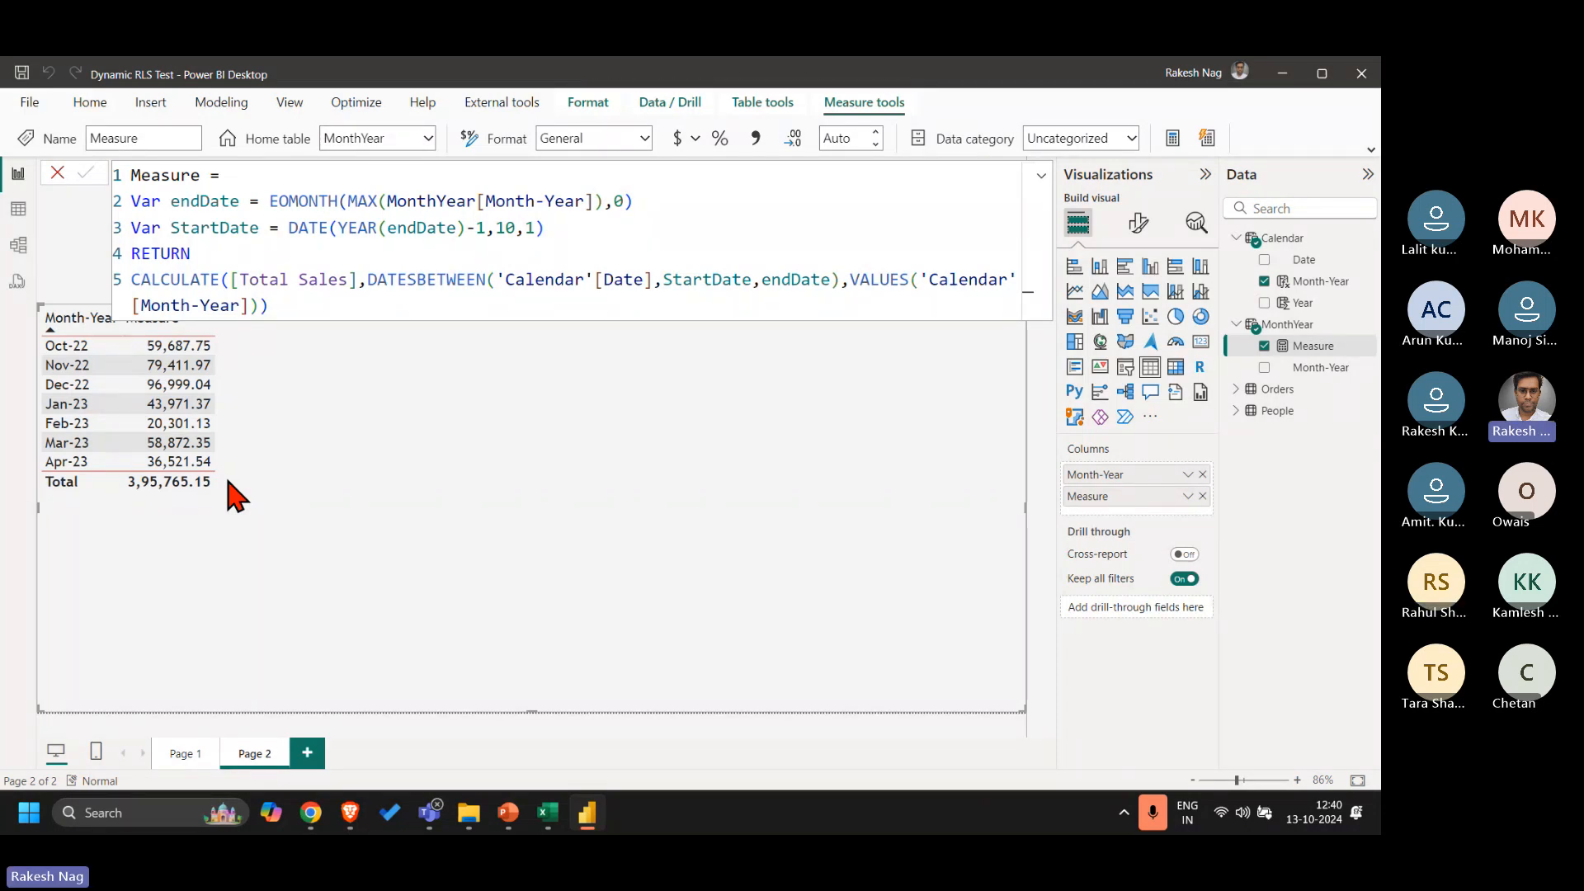
Step: Convert the table back to a clustered column chart and deselect it
left_click(1150, 270)
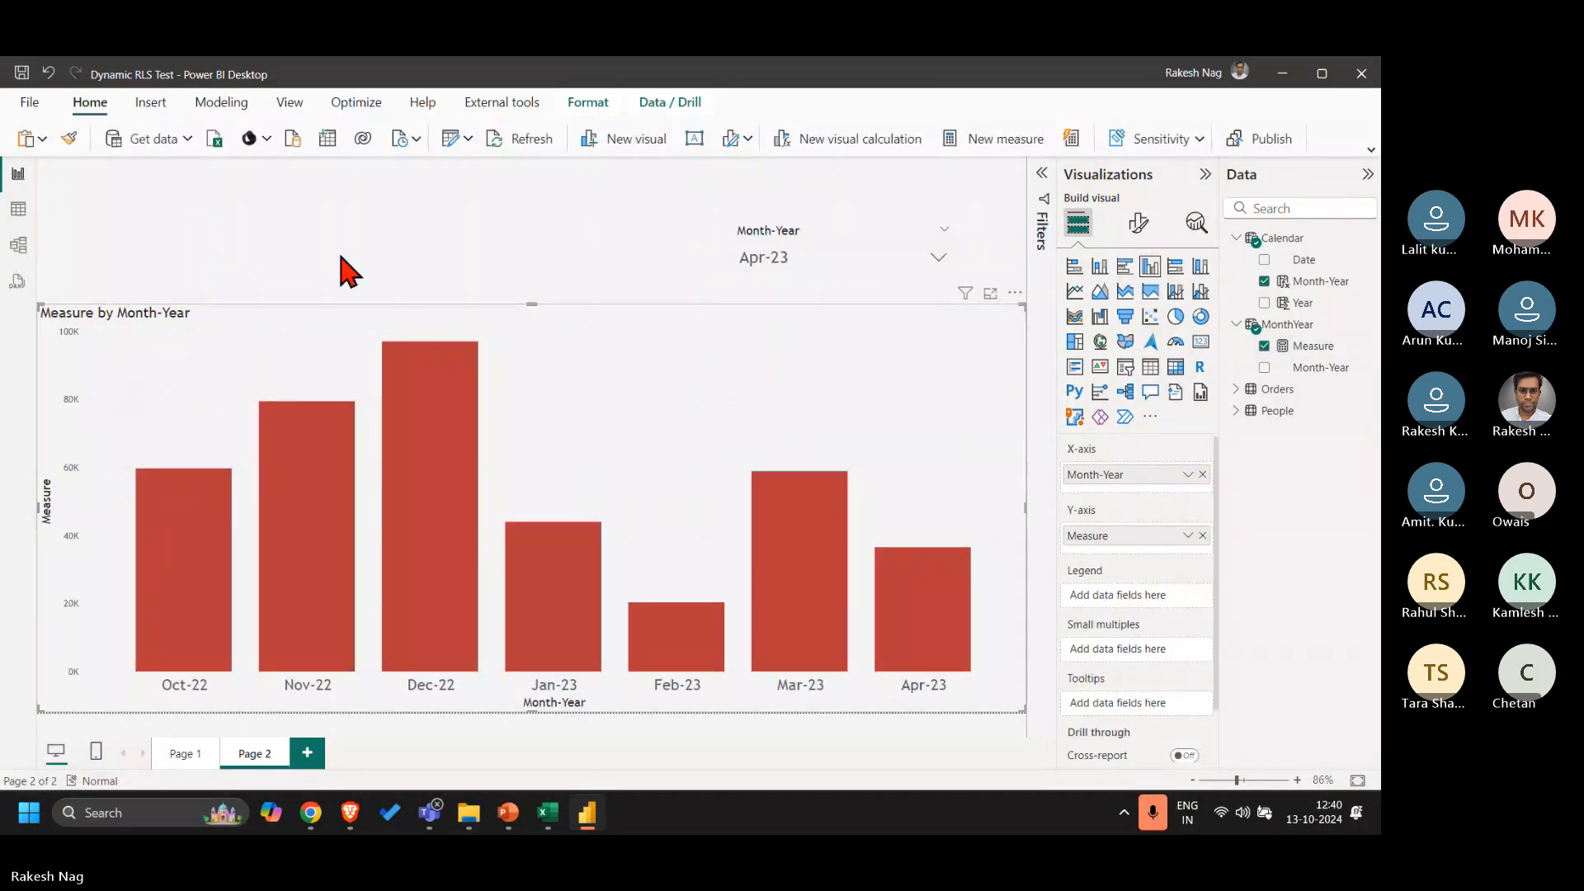
left_click(346, 268)
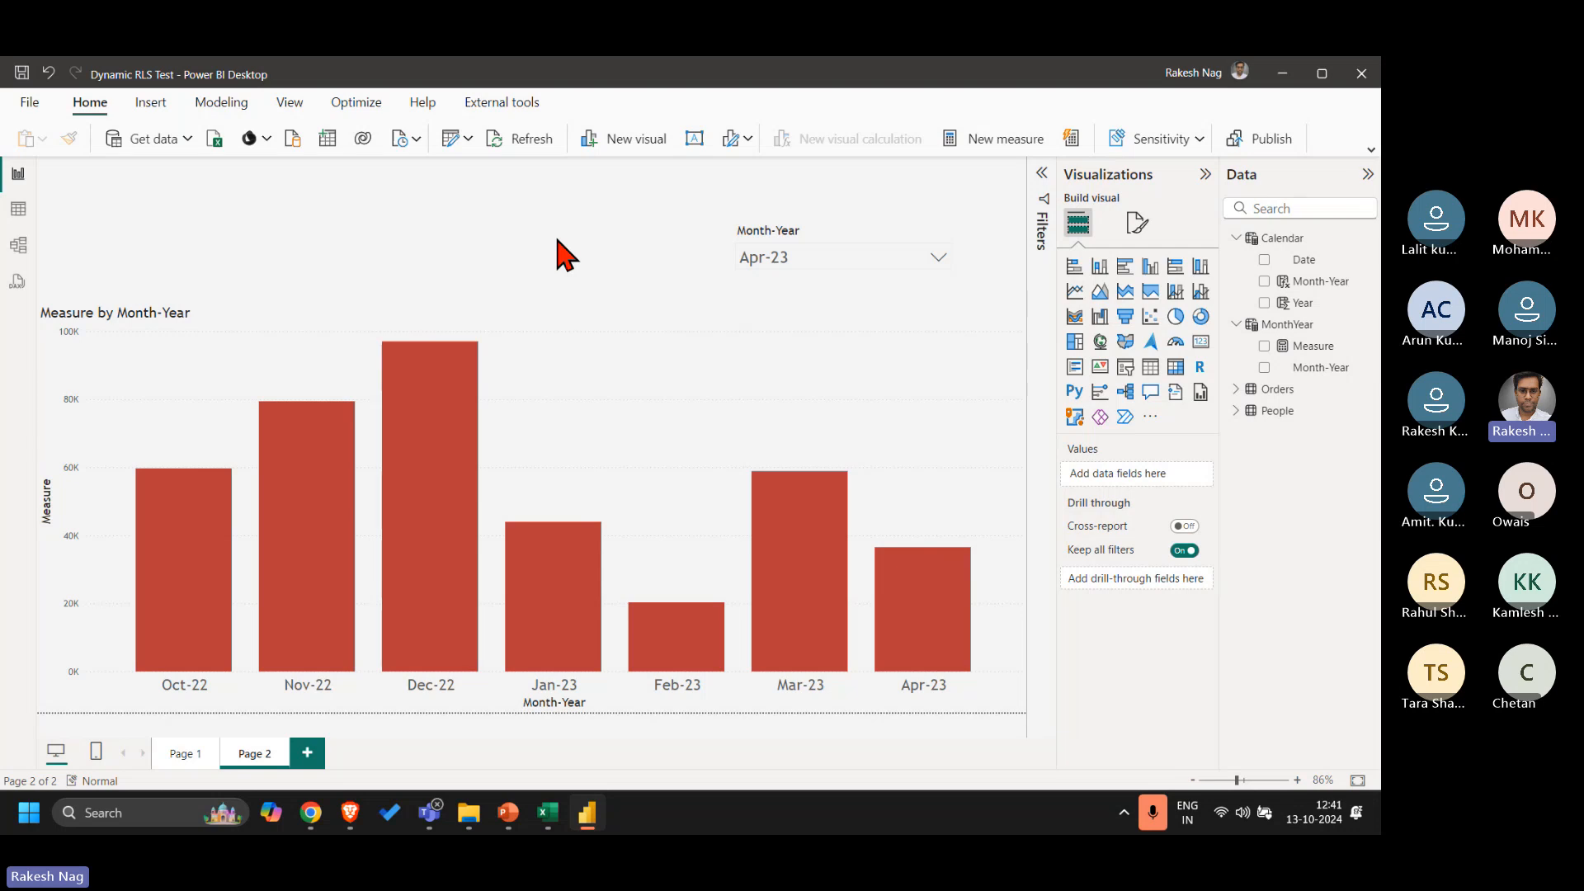
Step: Switch to the Brave browser, open the Pbi Hindi YouTube channel's playlists and look through them
left_click(357, 811)
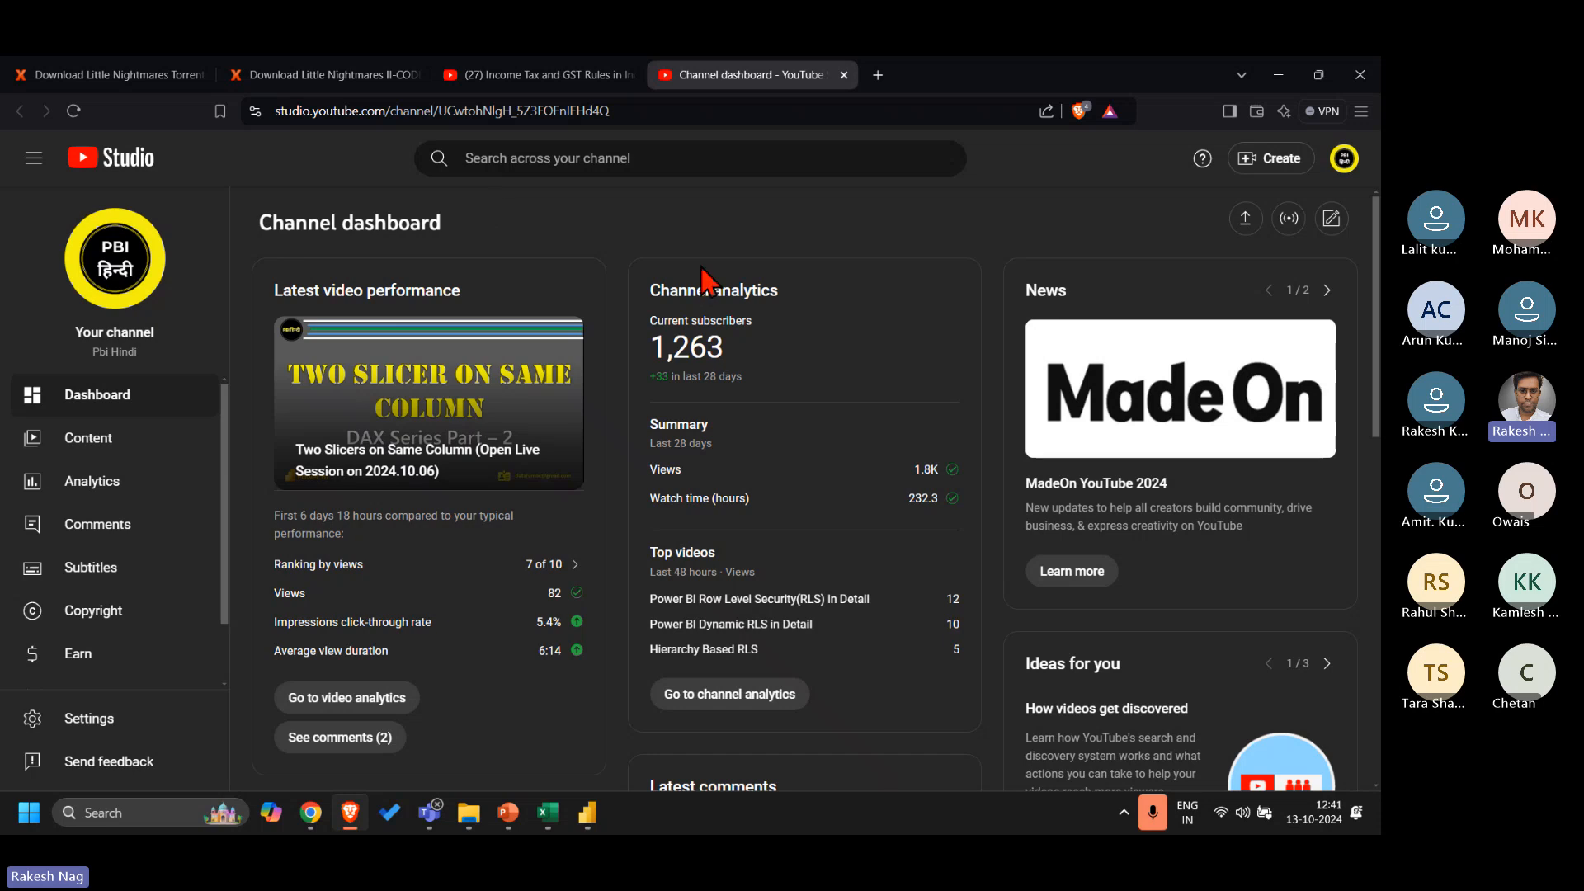
left_click(1343, 158)
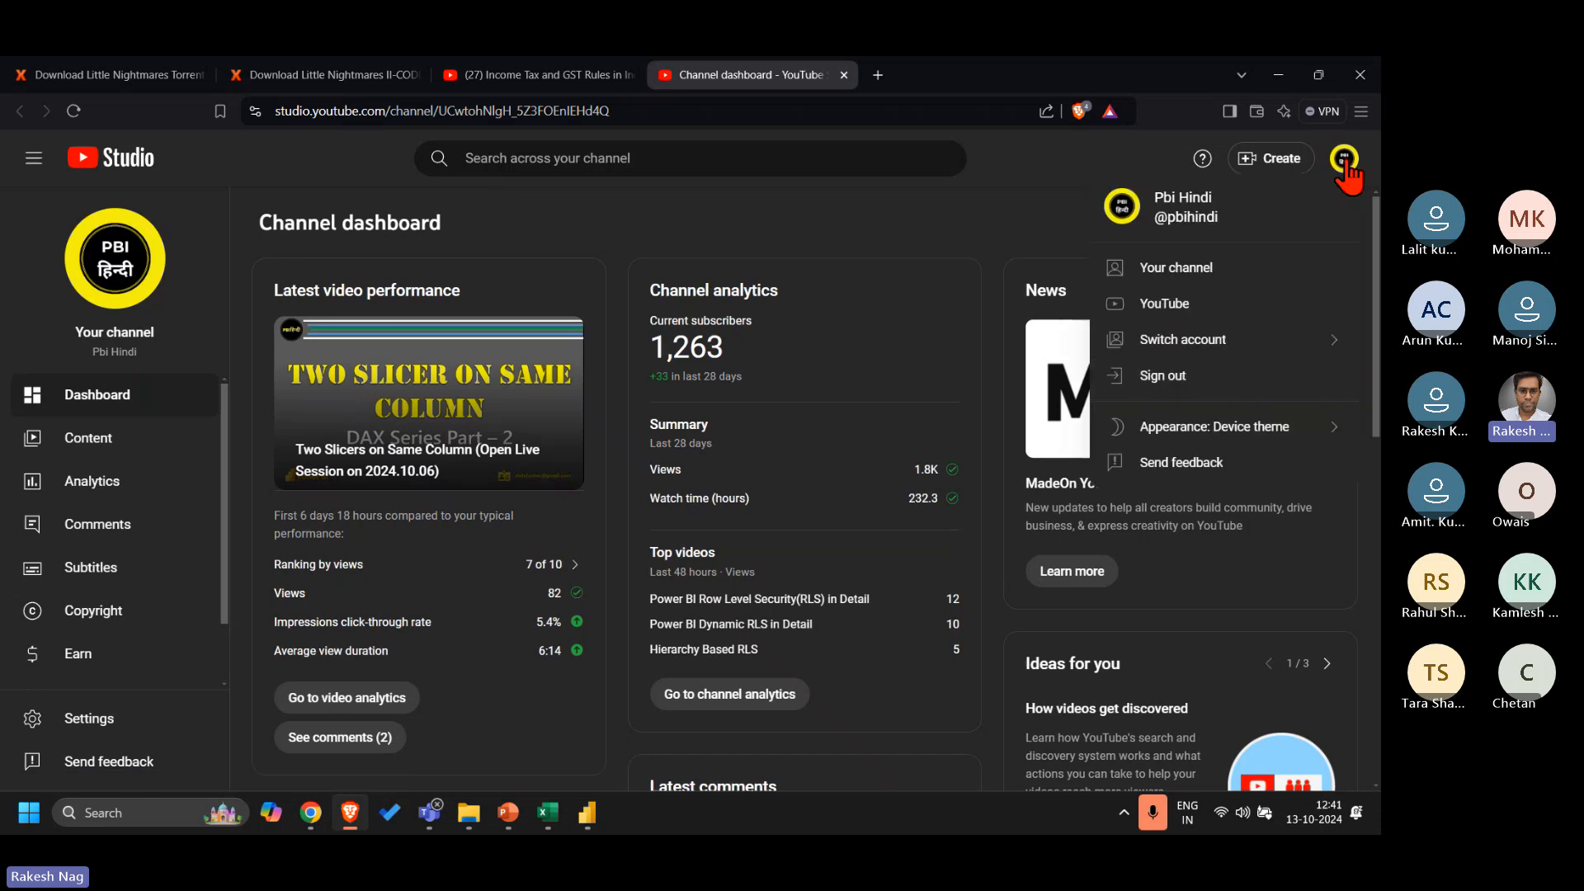
left_click(1228, 279)
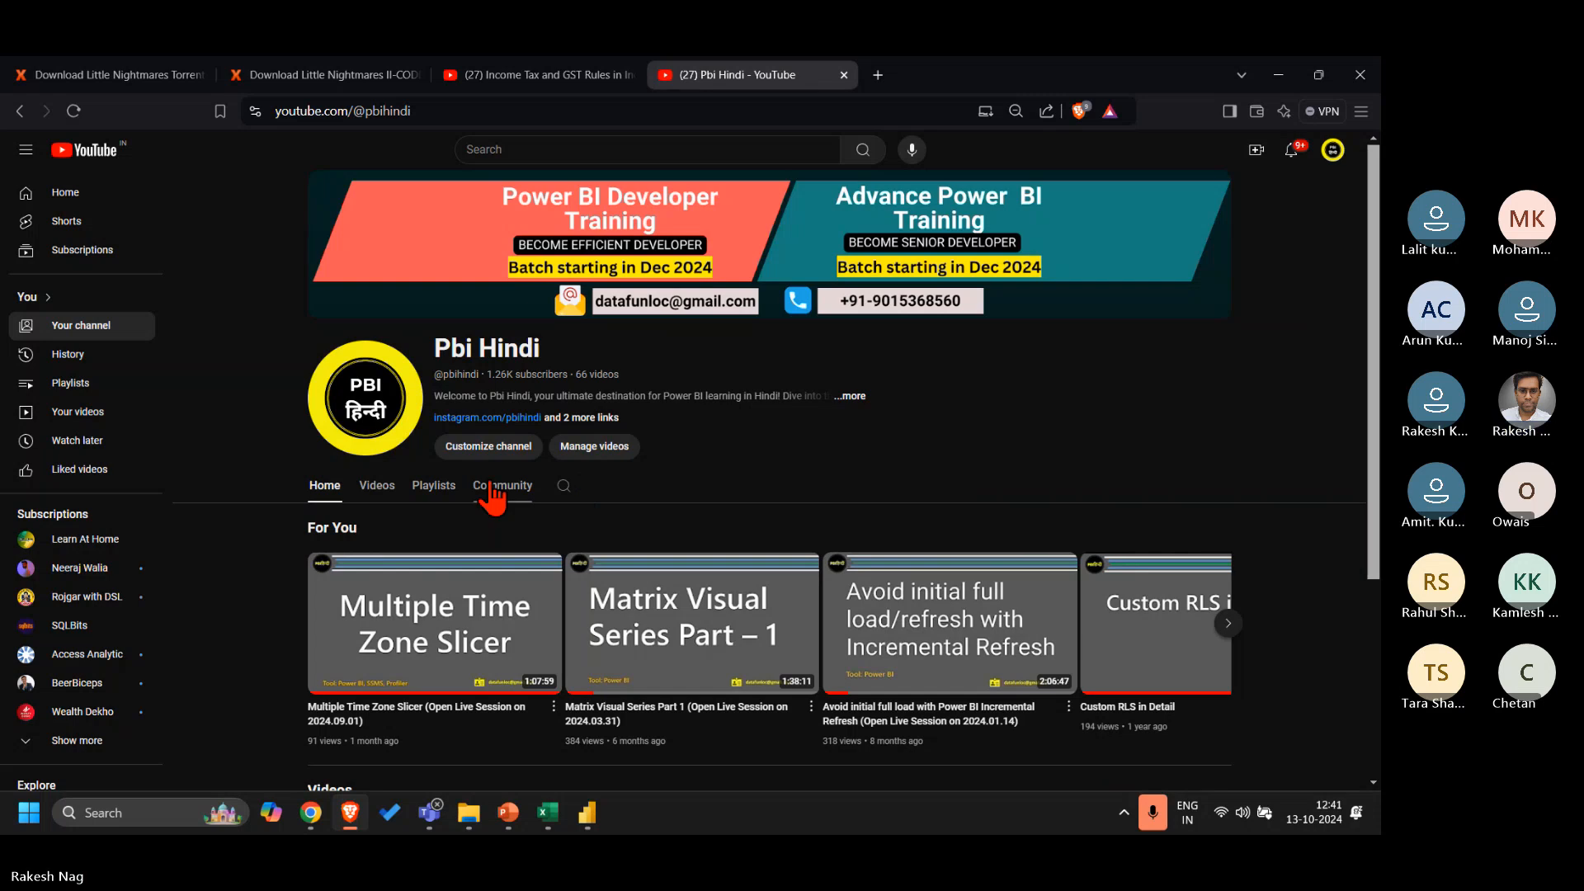
left_click(434, 485)
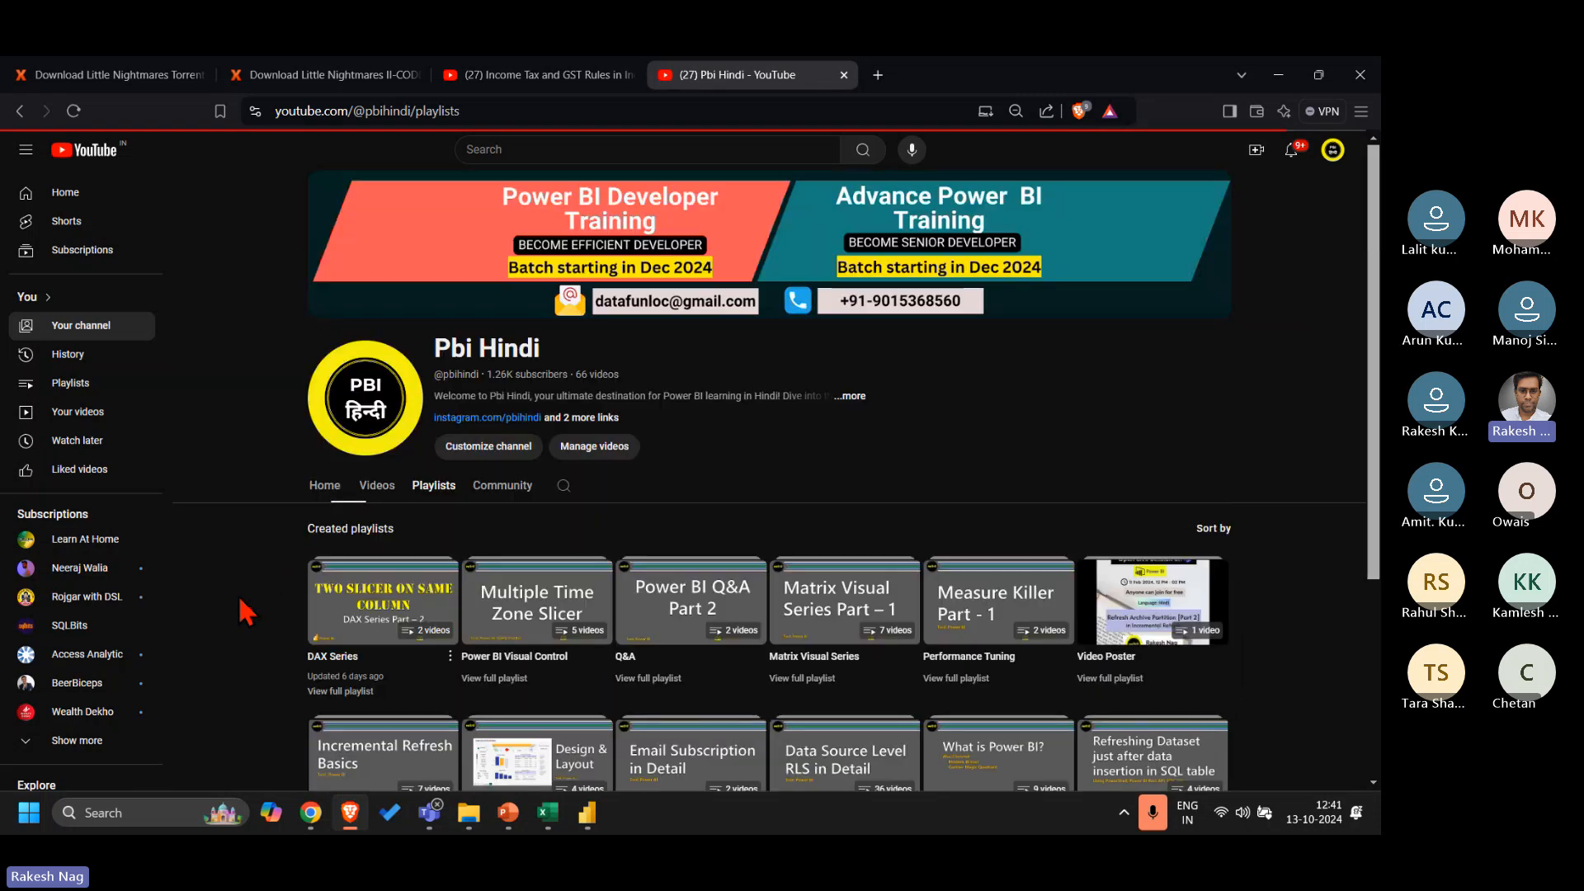
scroll(246, 612, "down", 2)
scroll(246, 612, "down", 1)
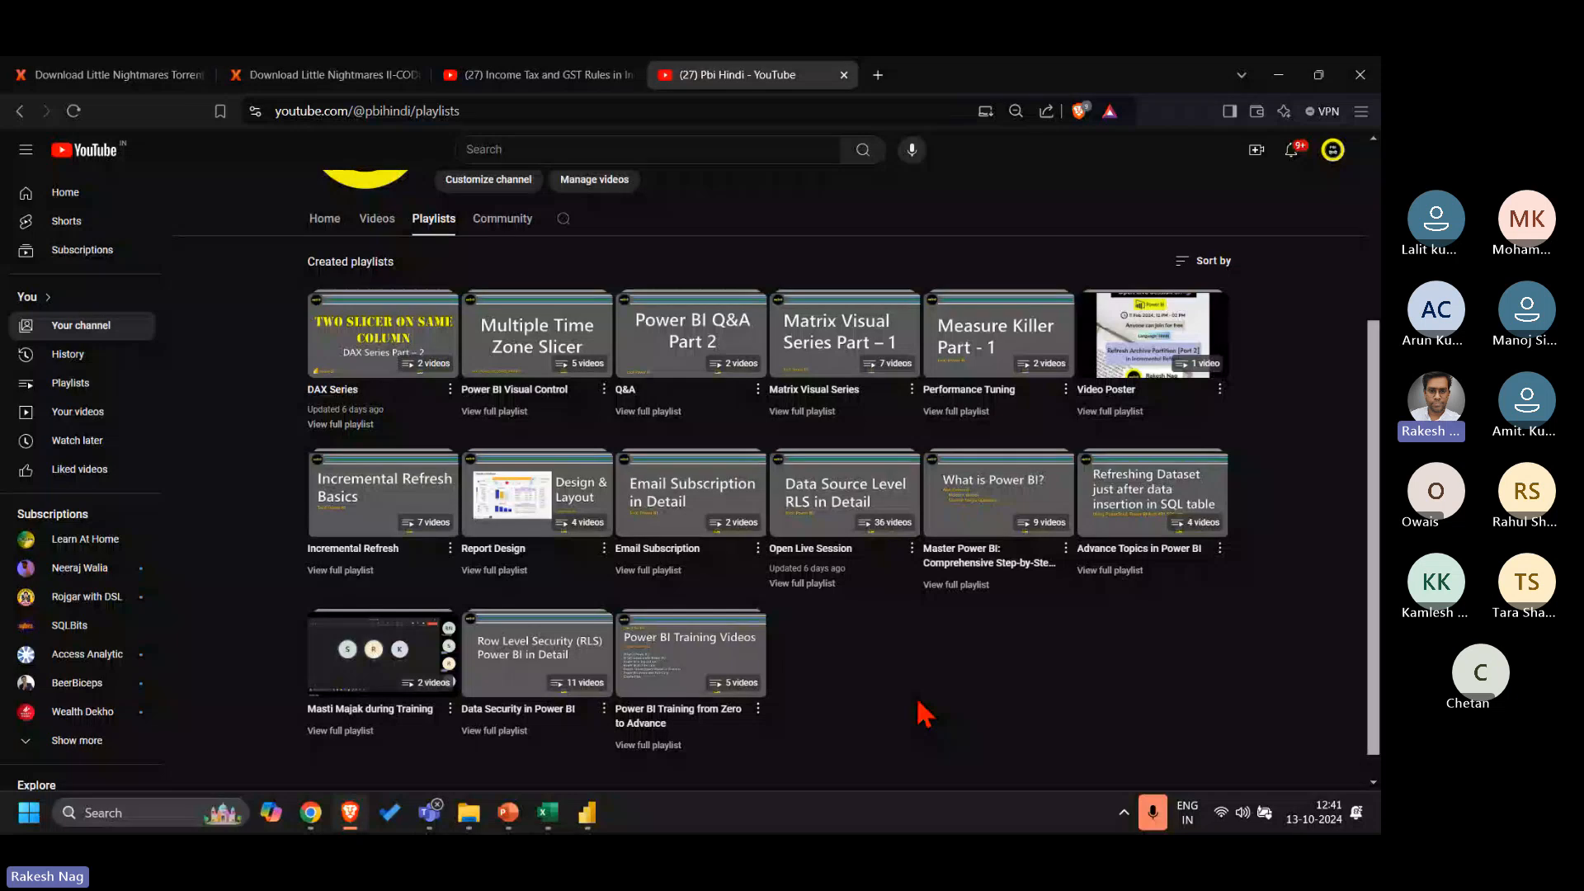
mouse_move(855, 496)
scroll(1155, 306, "up", 3)
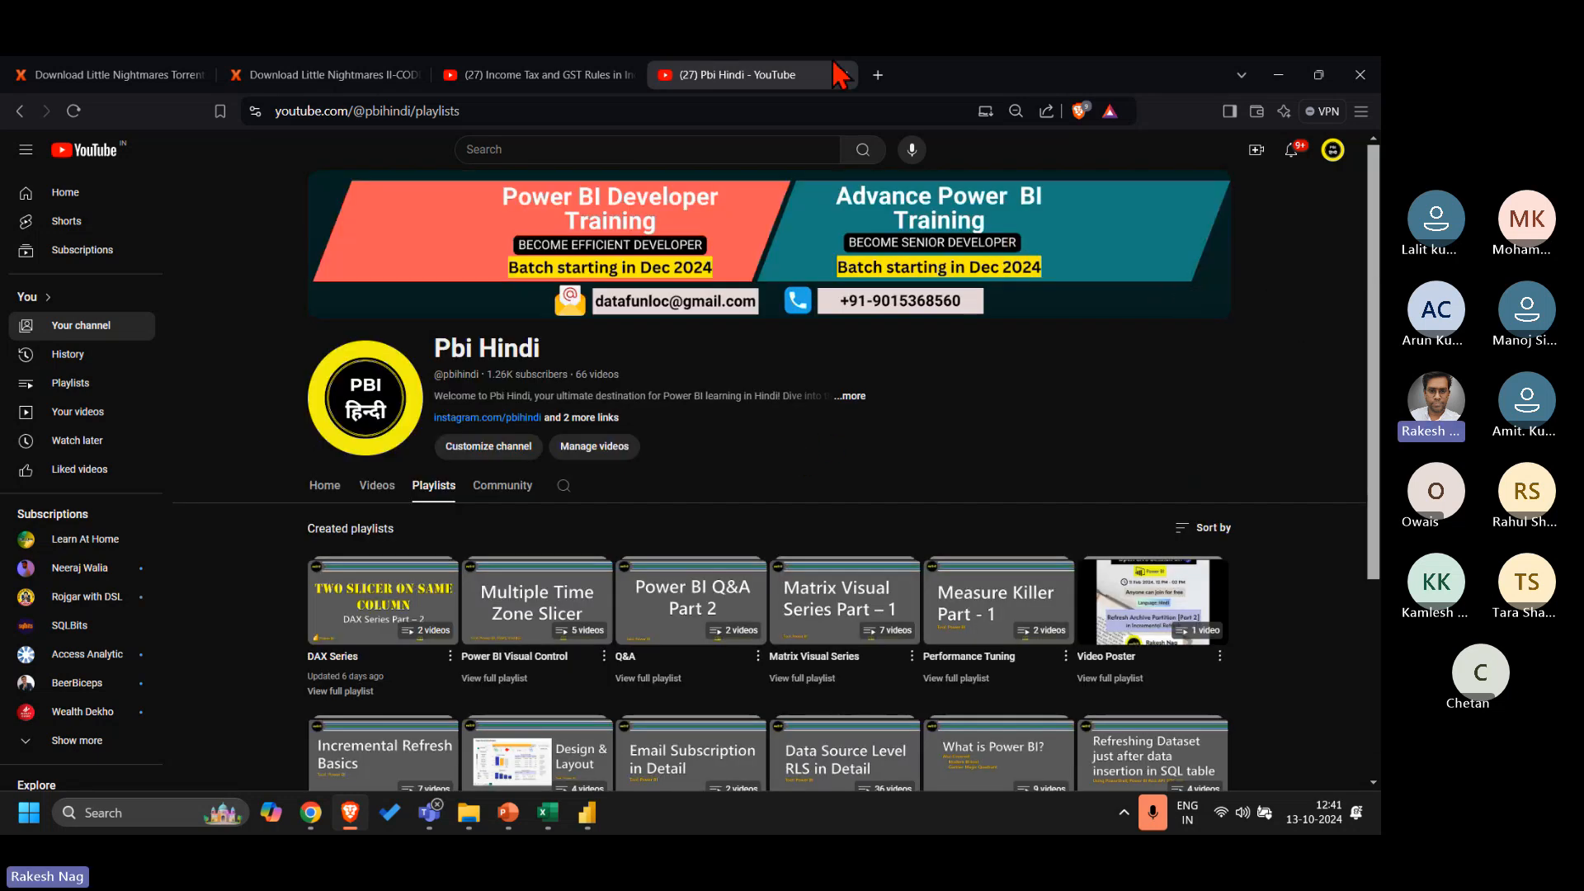